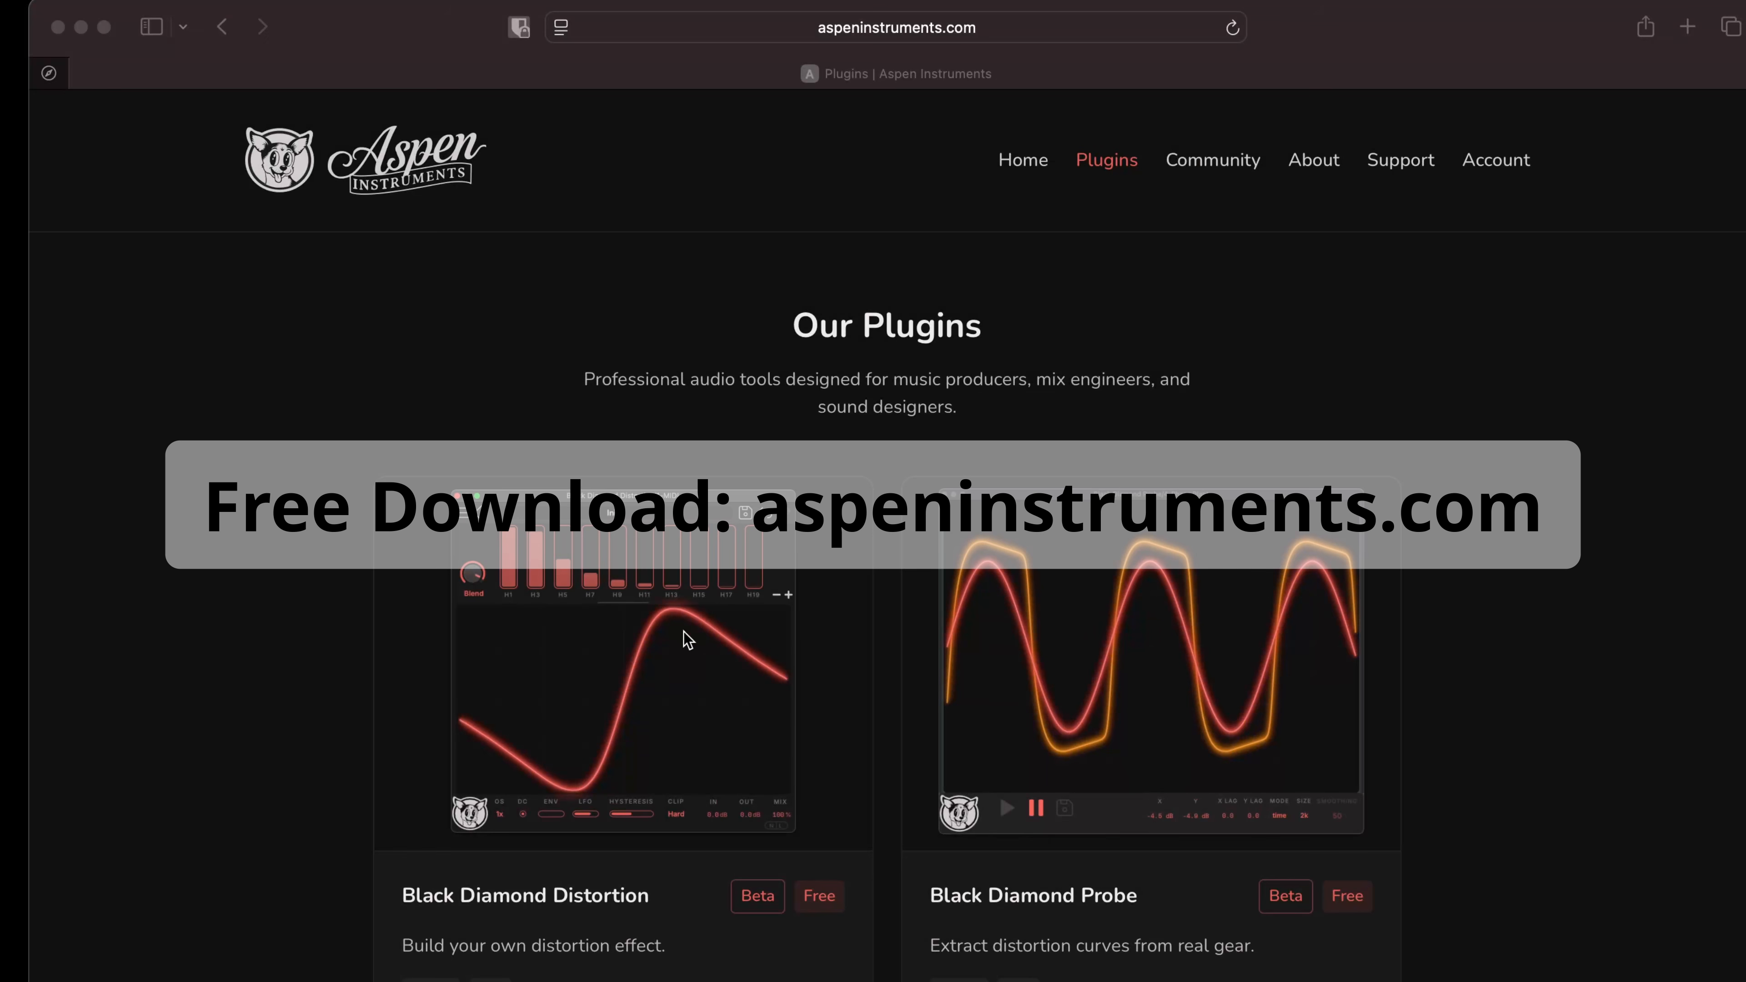
Open the Black Diamond Distortion plugin page and download the Mac version
{"action": "left_click", "coordinate": [565, 899]}
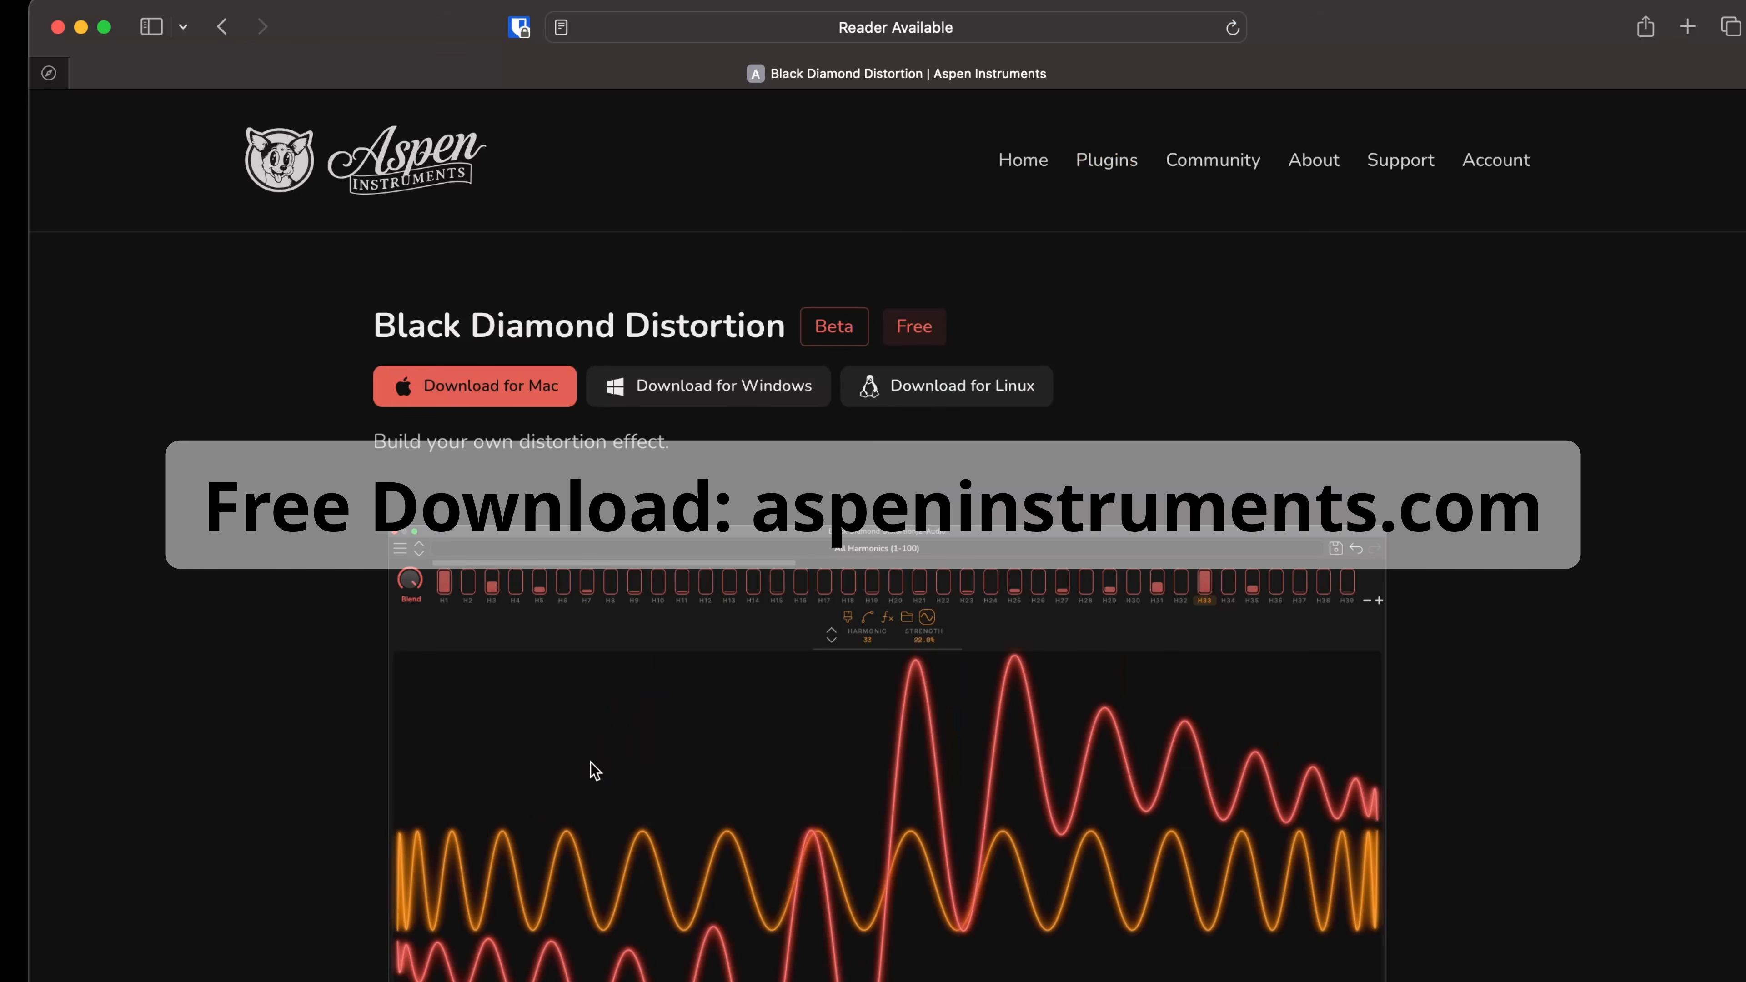
{"action": "left_click", "coordinate": [481, 390]}
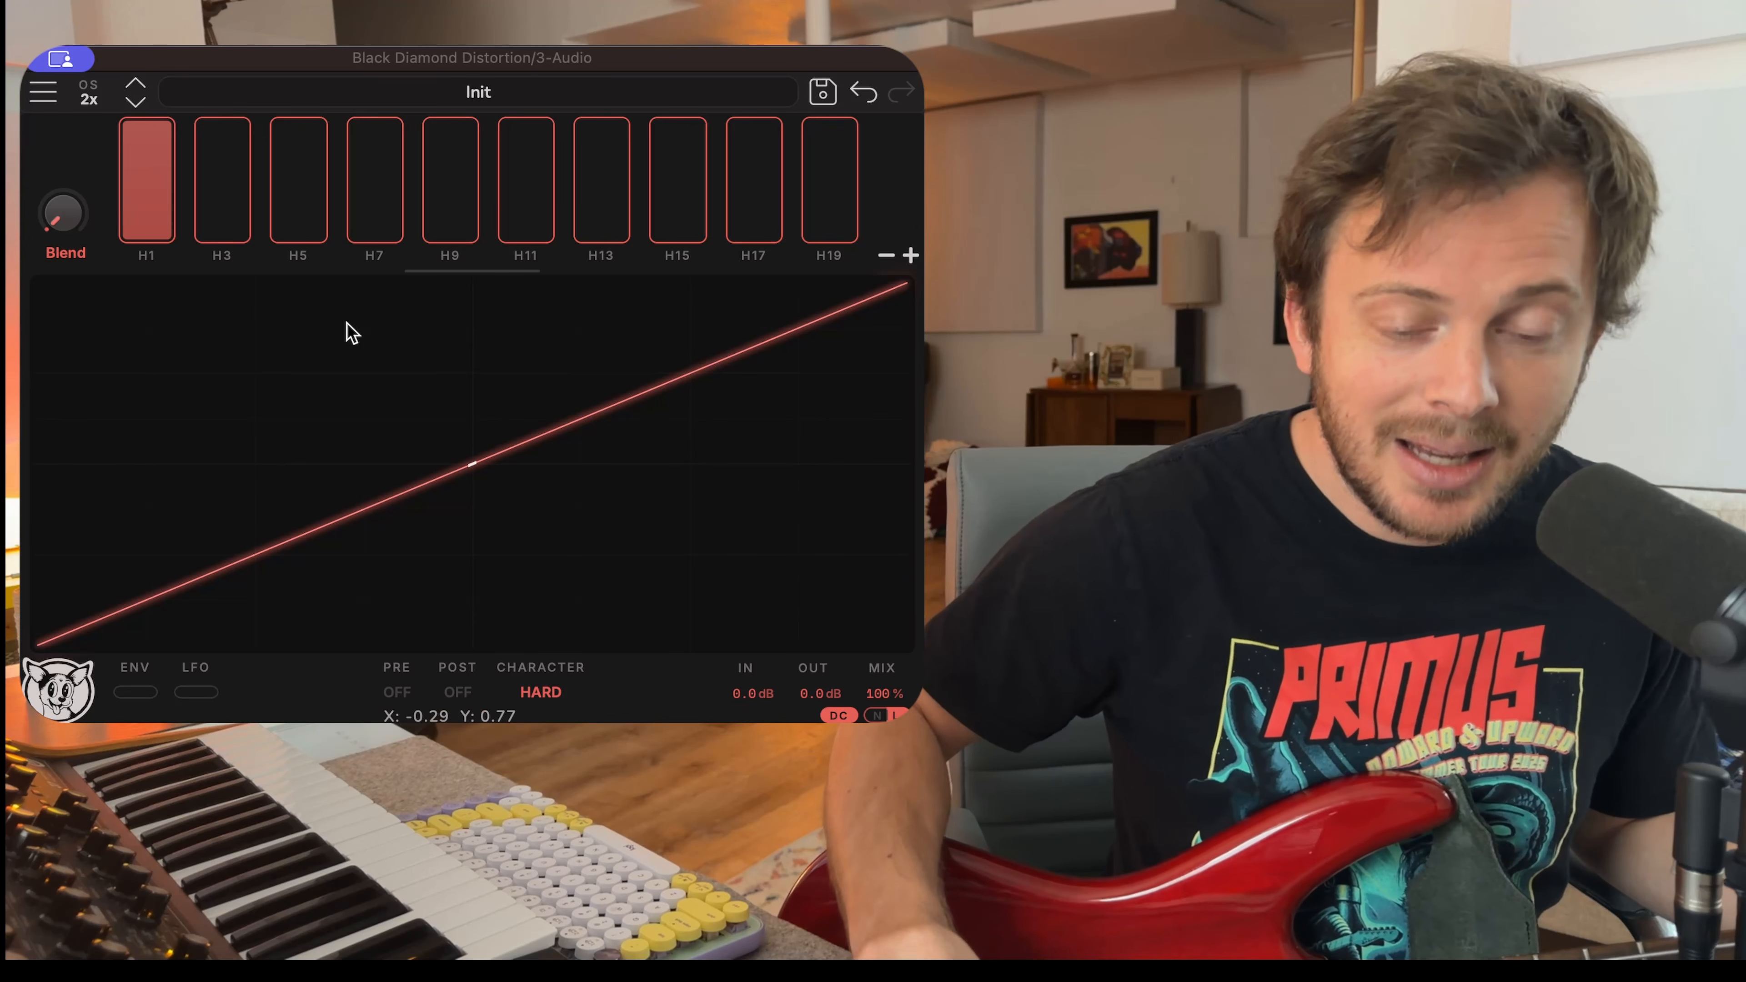
Load the Ordinary Magic Strawberry Fields - Fullrange preset from the Hardware Models category in Black Diamond Distortion
{"action": "left_click", "coordinate": [506, 92]}
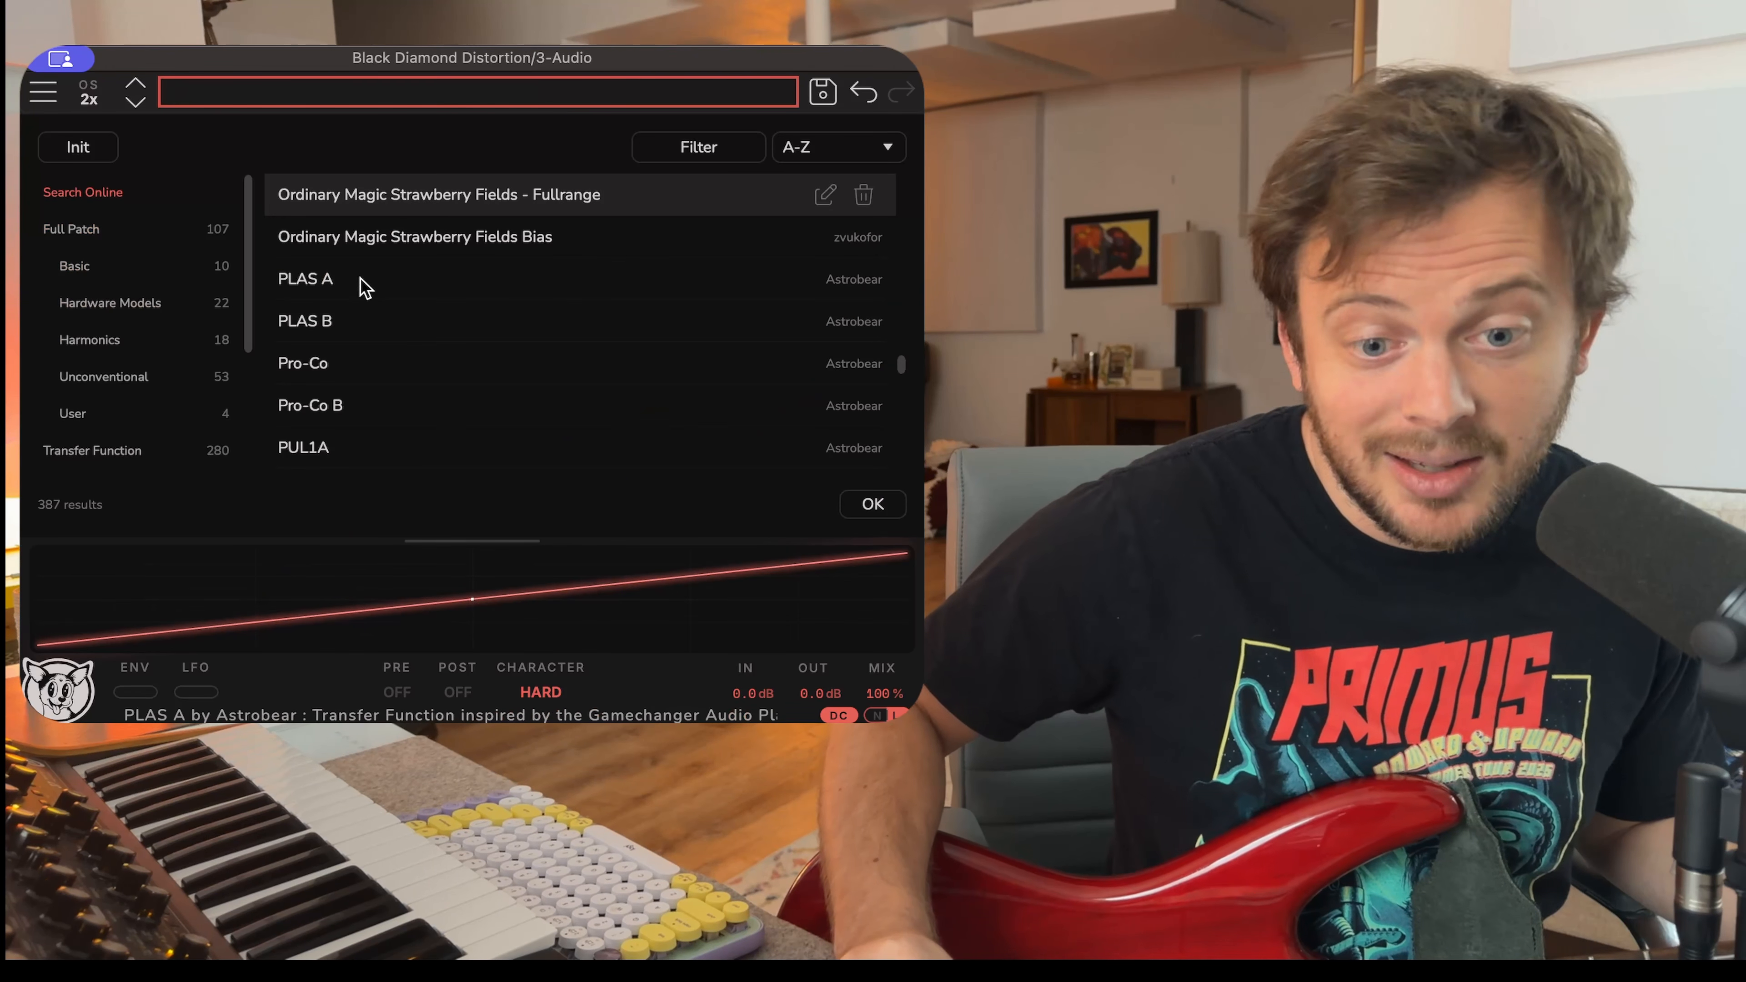
{"action": "left_click", "coordinate": [127, 305]}
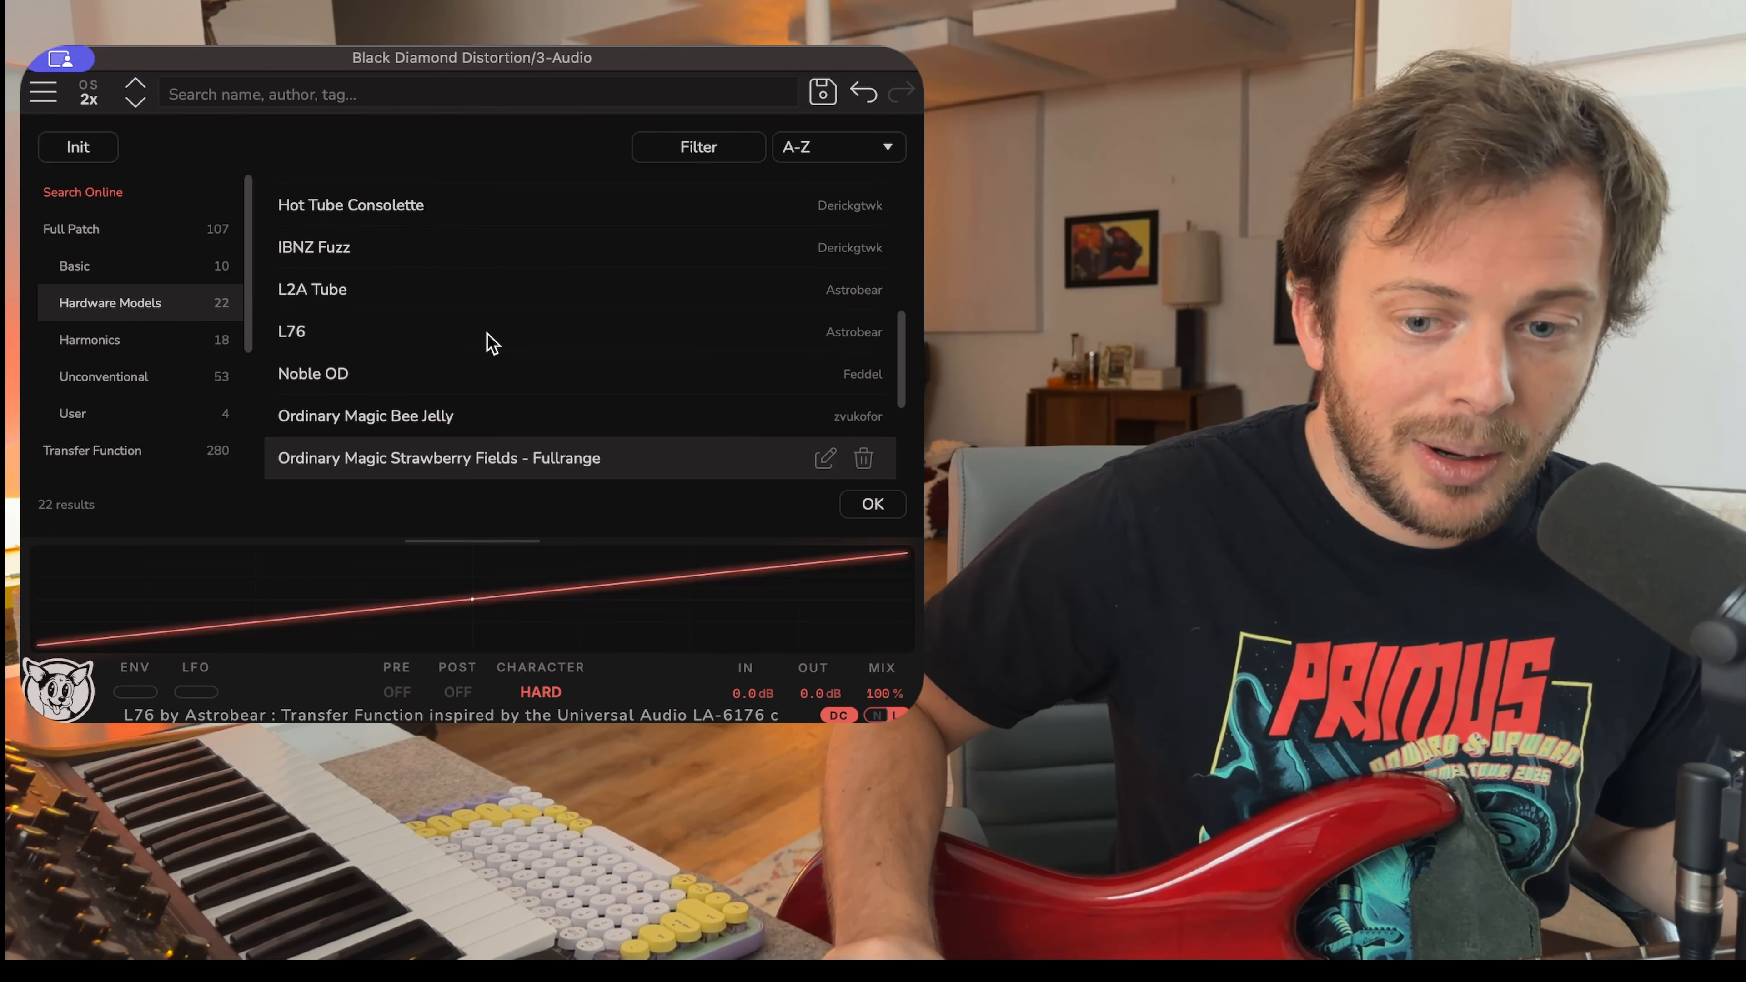
{"action": "scroll", "coordinate": [481, 344], "scroll_direction": "down", "scroll_amount": 1}
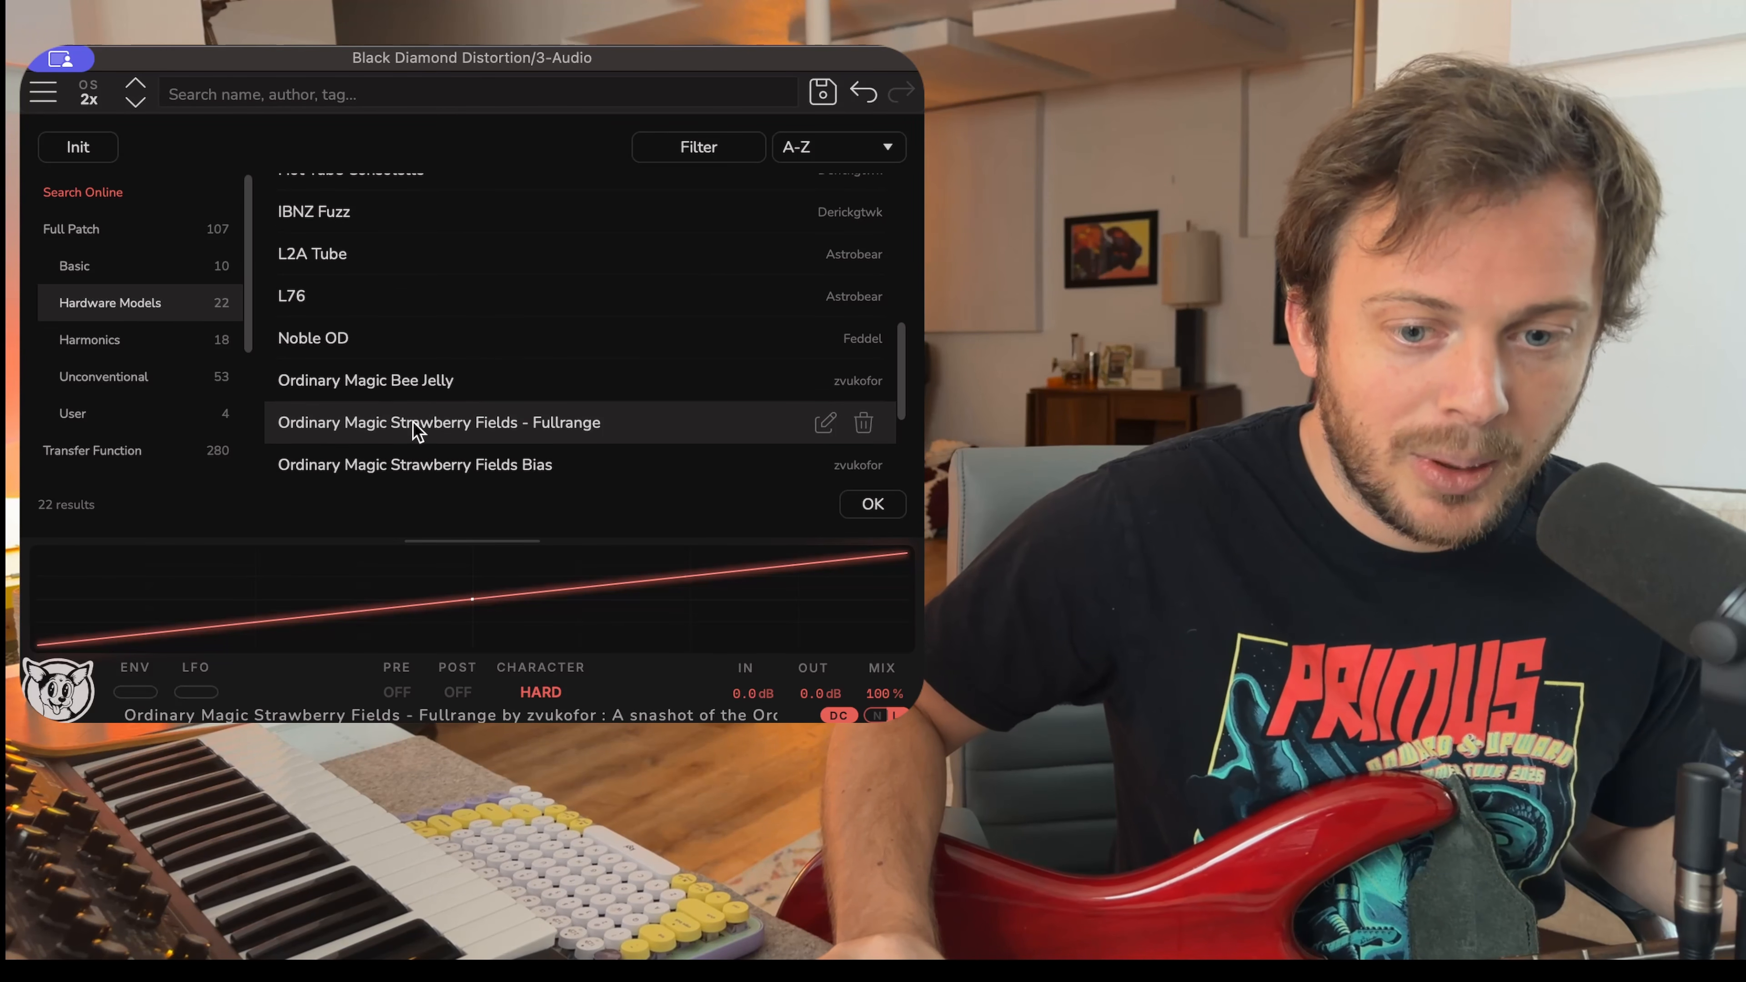
{"action": "double_click", "coordinate": [557, 435]}
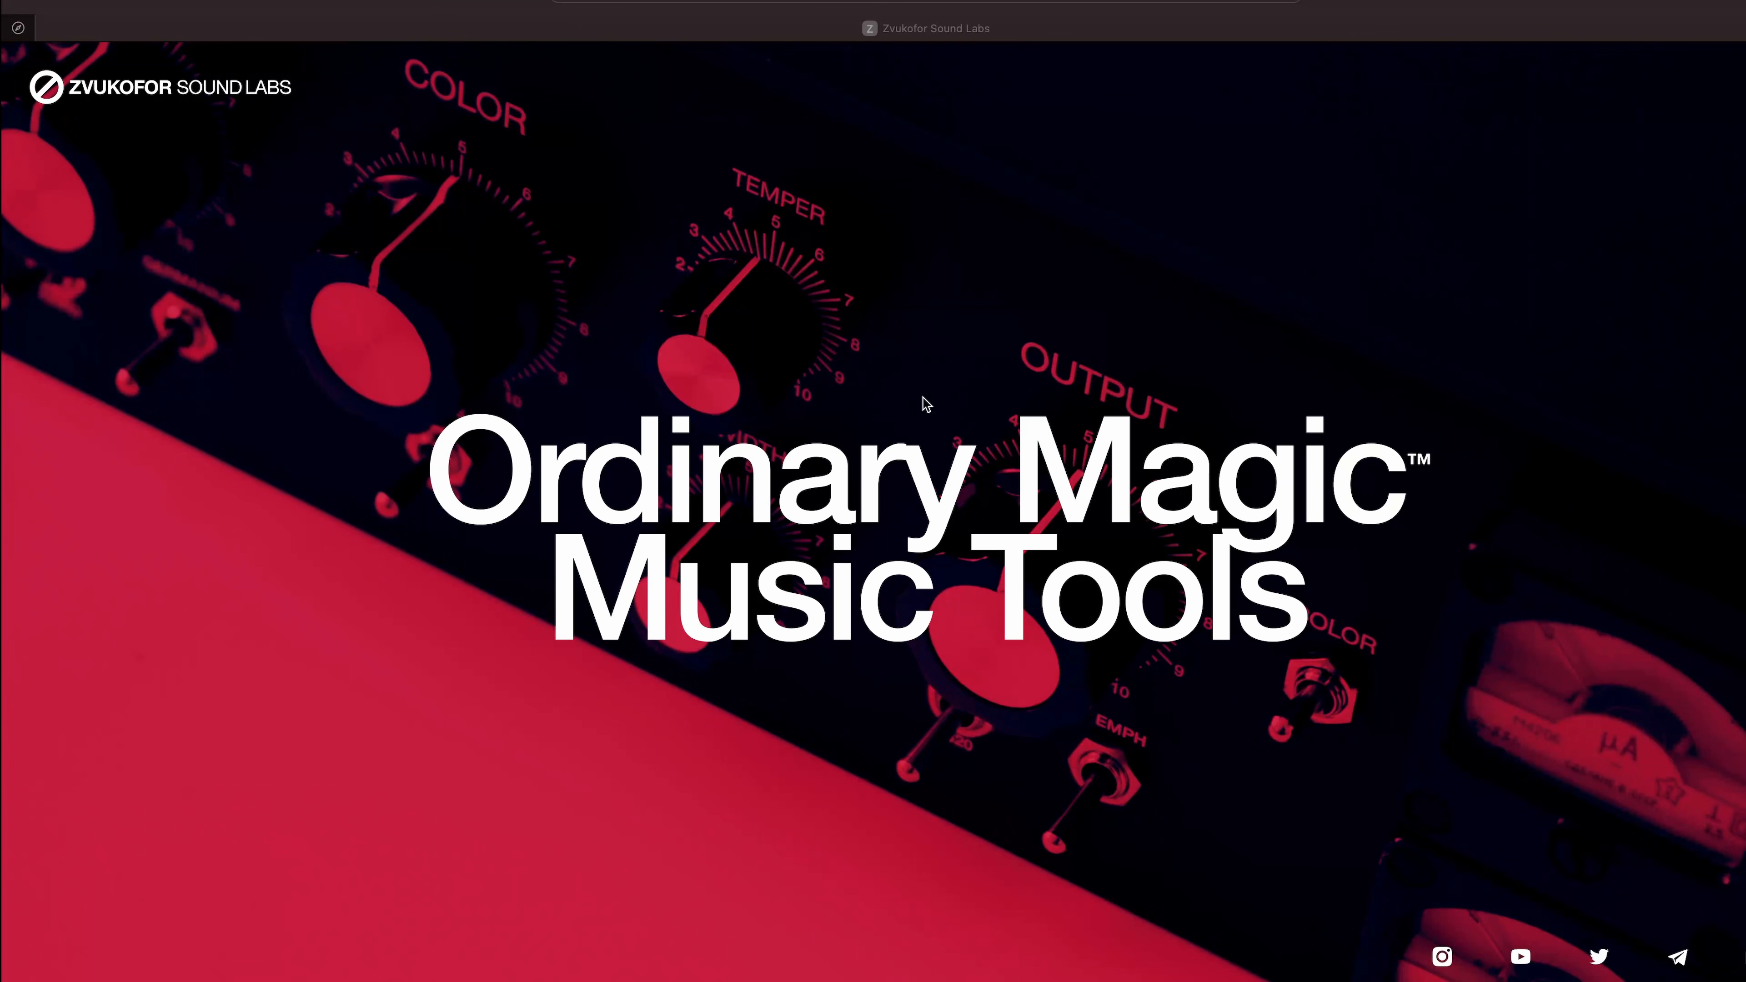
Browse the Zvukofor Sound Labs website and follow zvukofor on Instagram
{"action": "scroll", "coordinate": [917, 406], "scroll_direction": "down", "scroll_amount": 20}
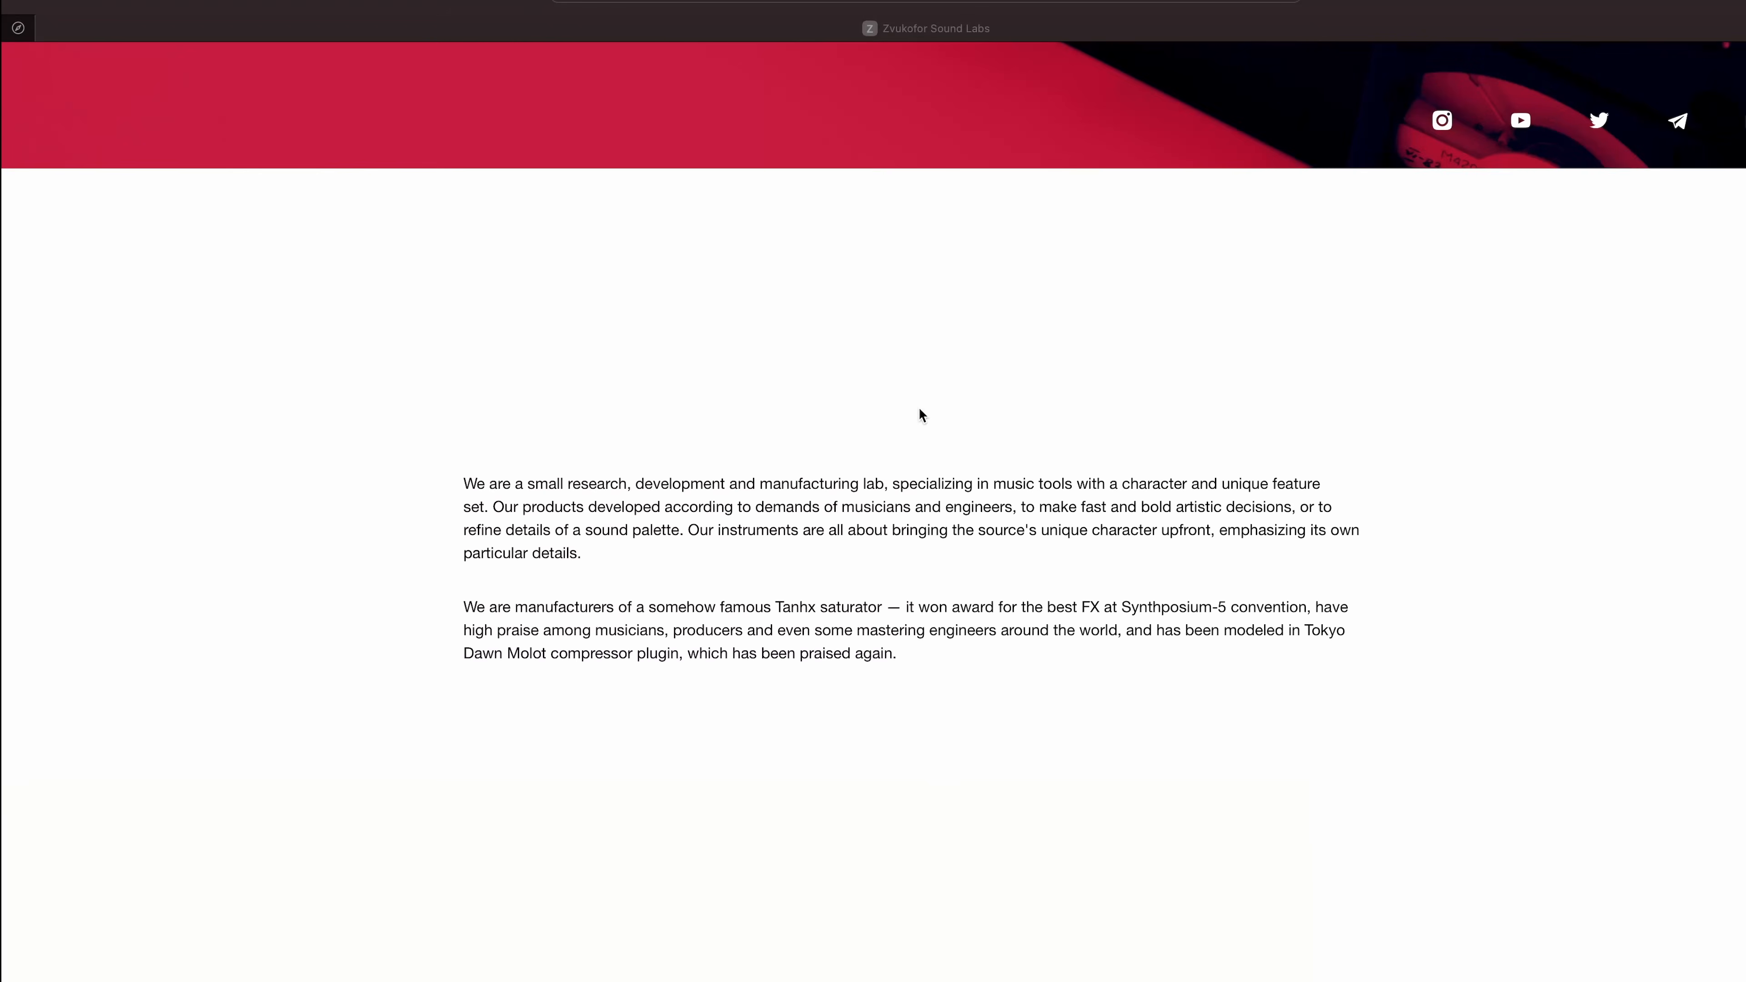
{"action": "scroll", "coordinate": [887, 407], "scroll_direction": "down", "scroll_amount": 15}
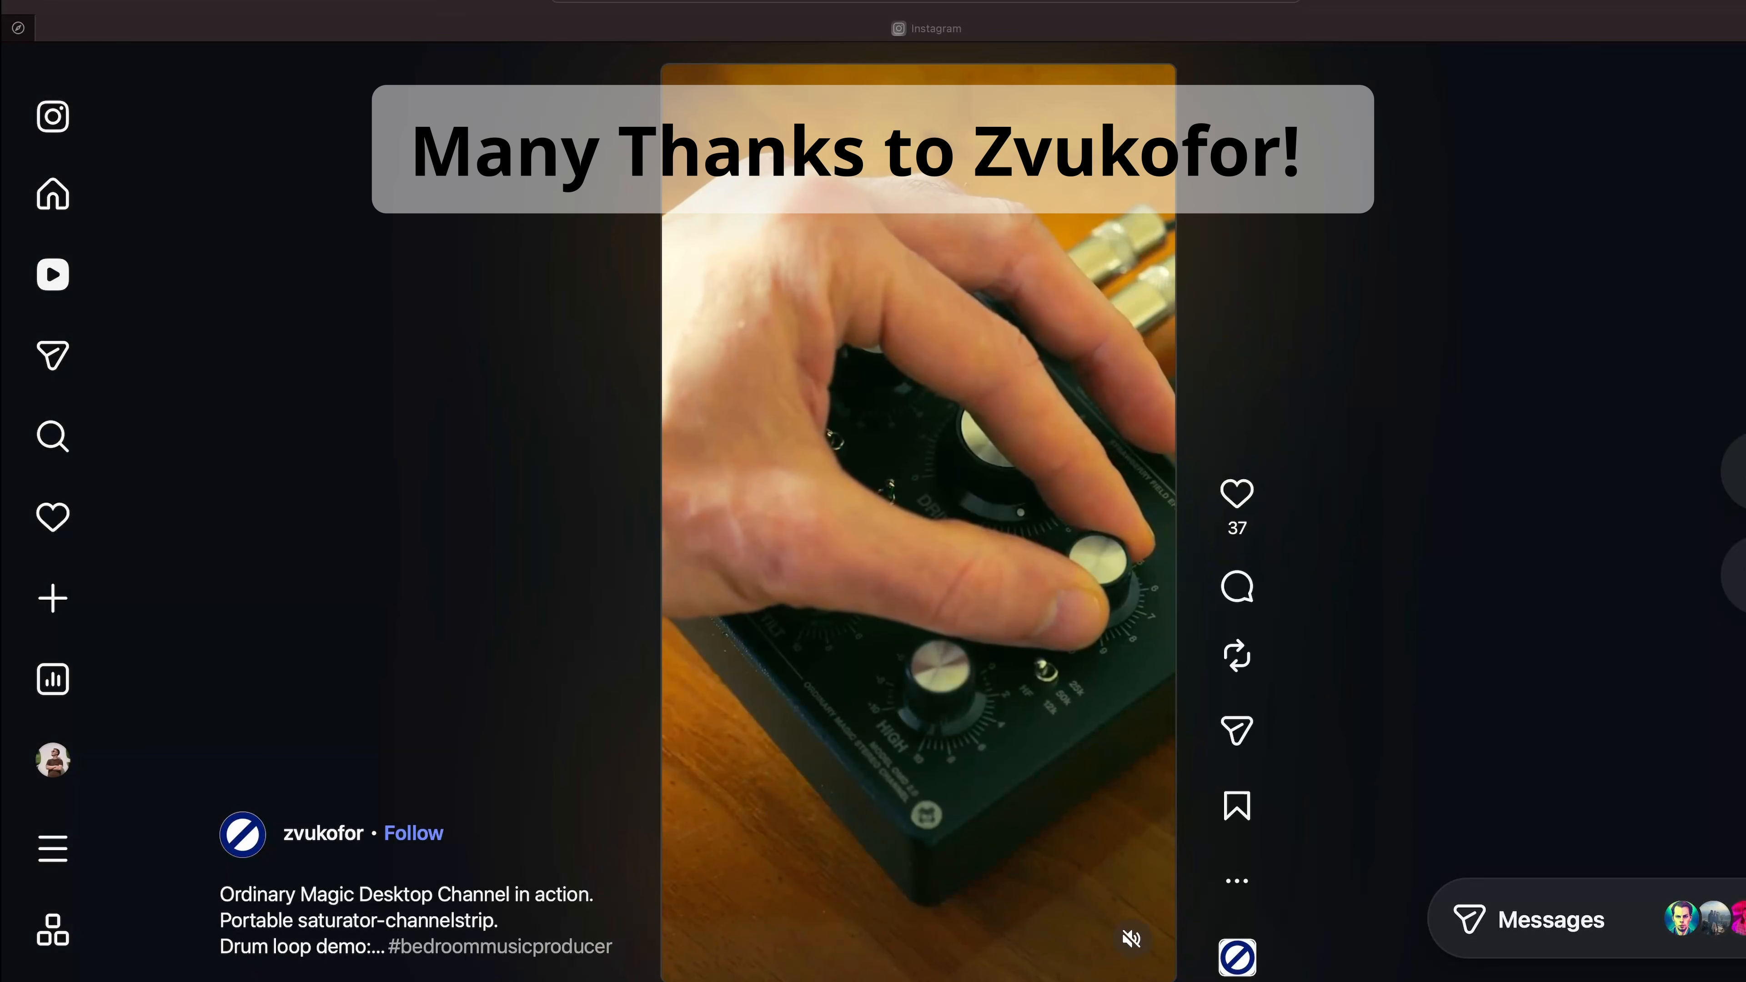
{"action": "left_click", "coordinate": [435, 836]}
{"action": "left_click", "coordinate": [423, 834]}
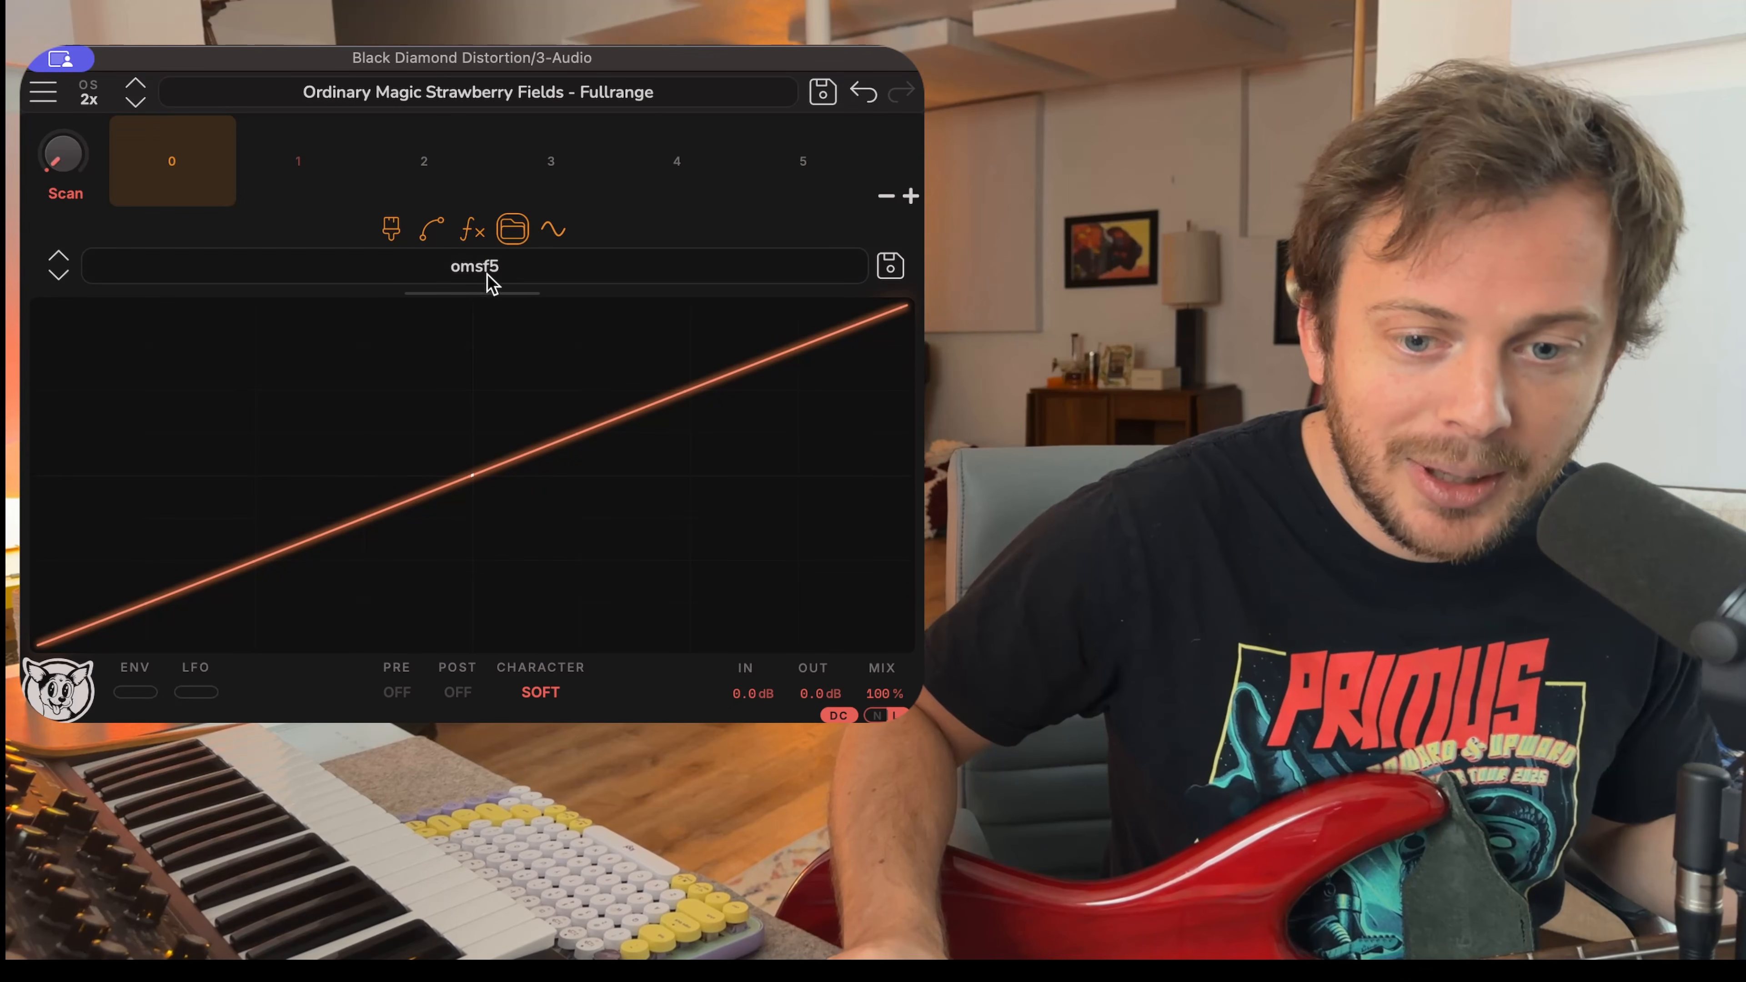
Inspect the preset's transfer curves in slots 1 to 5 one after another
{"action": "left_click", "coordinate": [296, 172]}
{"action": "left_click", "coordinate": [406, 171]}
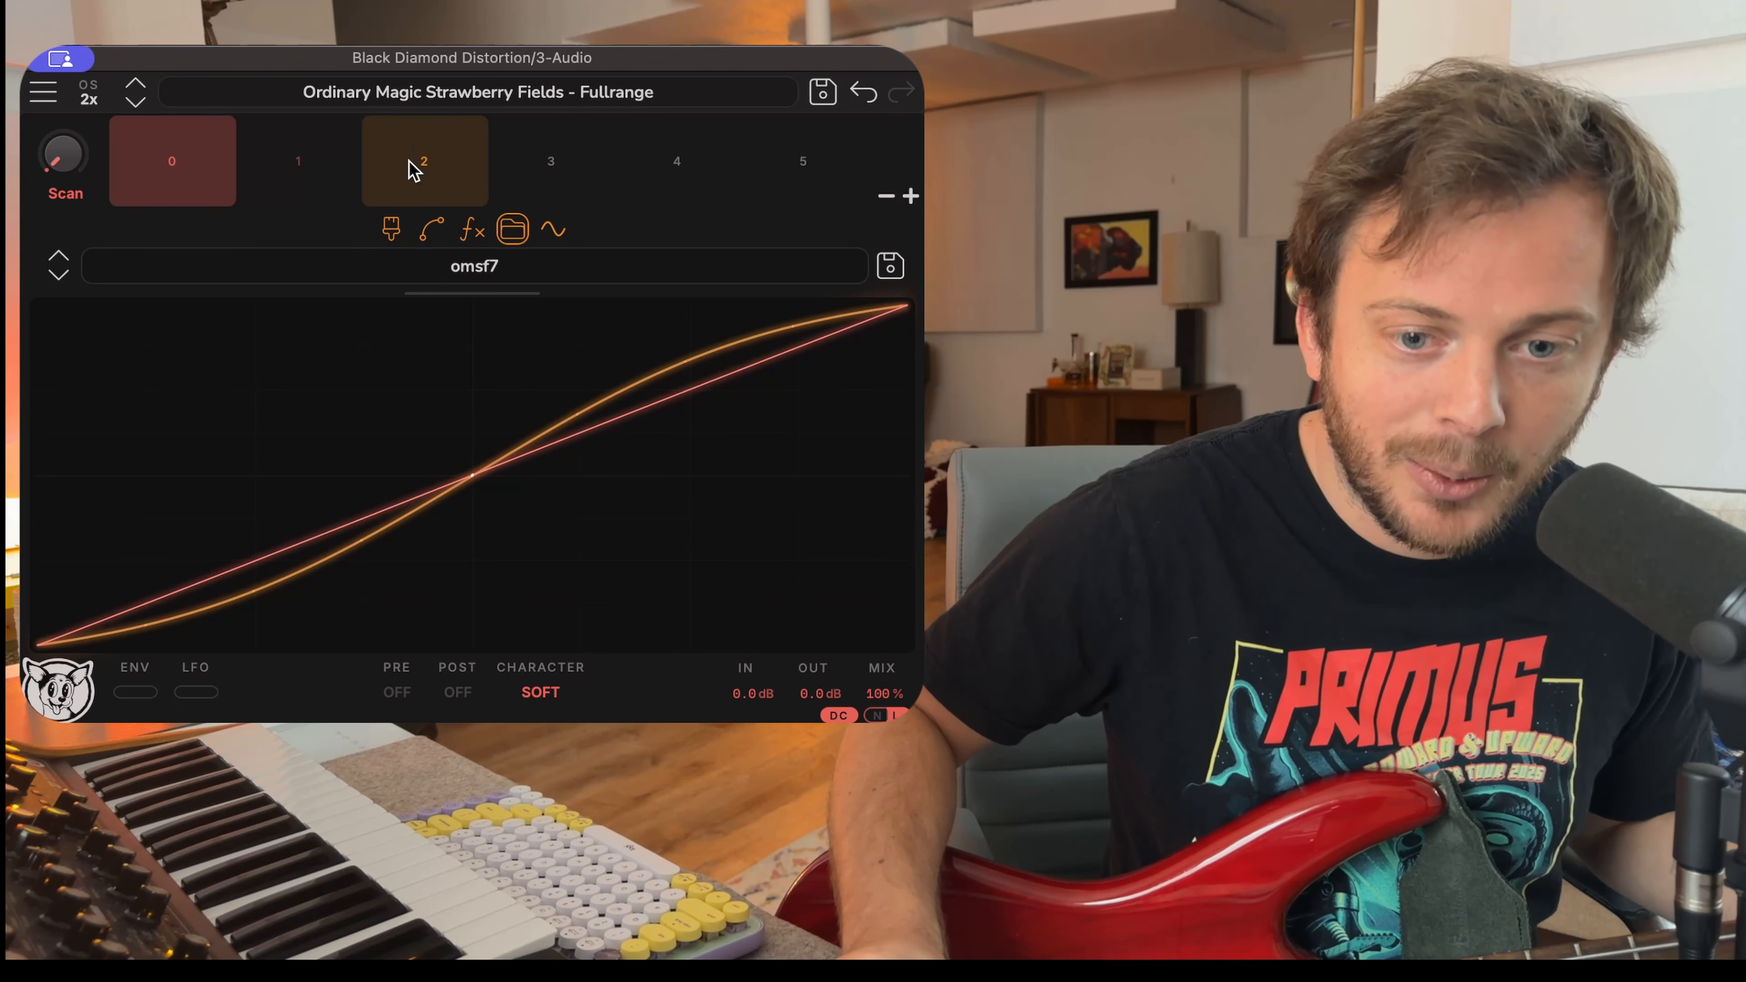
{"action": "left_click", "coordinate": [556, 157]}
{"action": "left_click", "coordinate": [666, 165]}
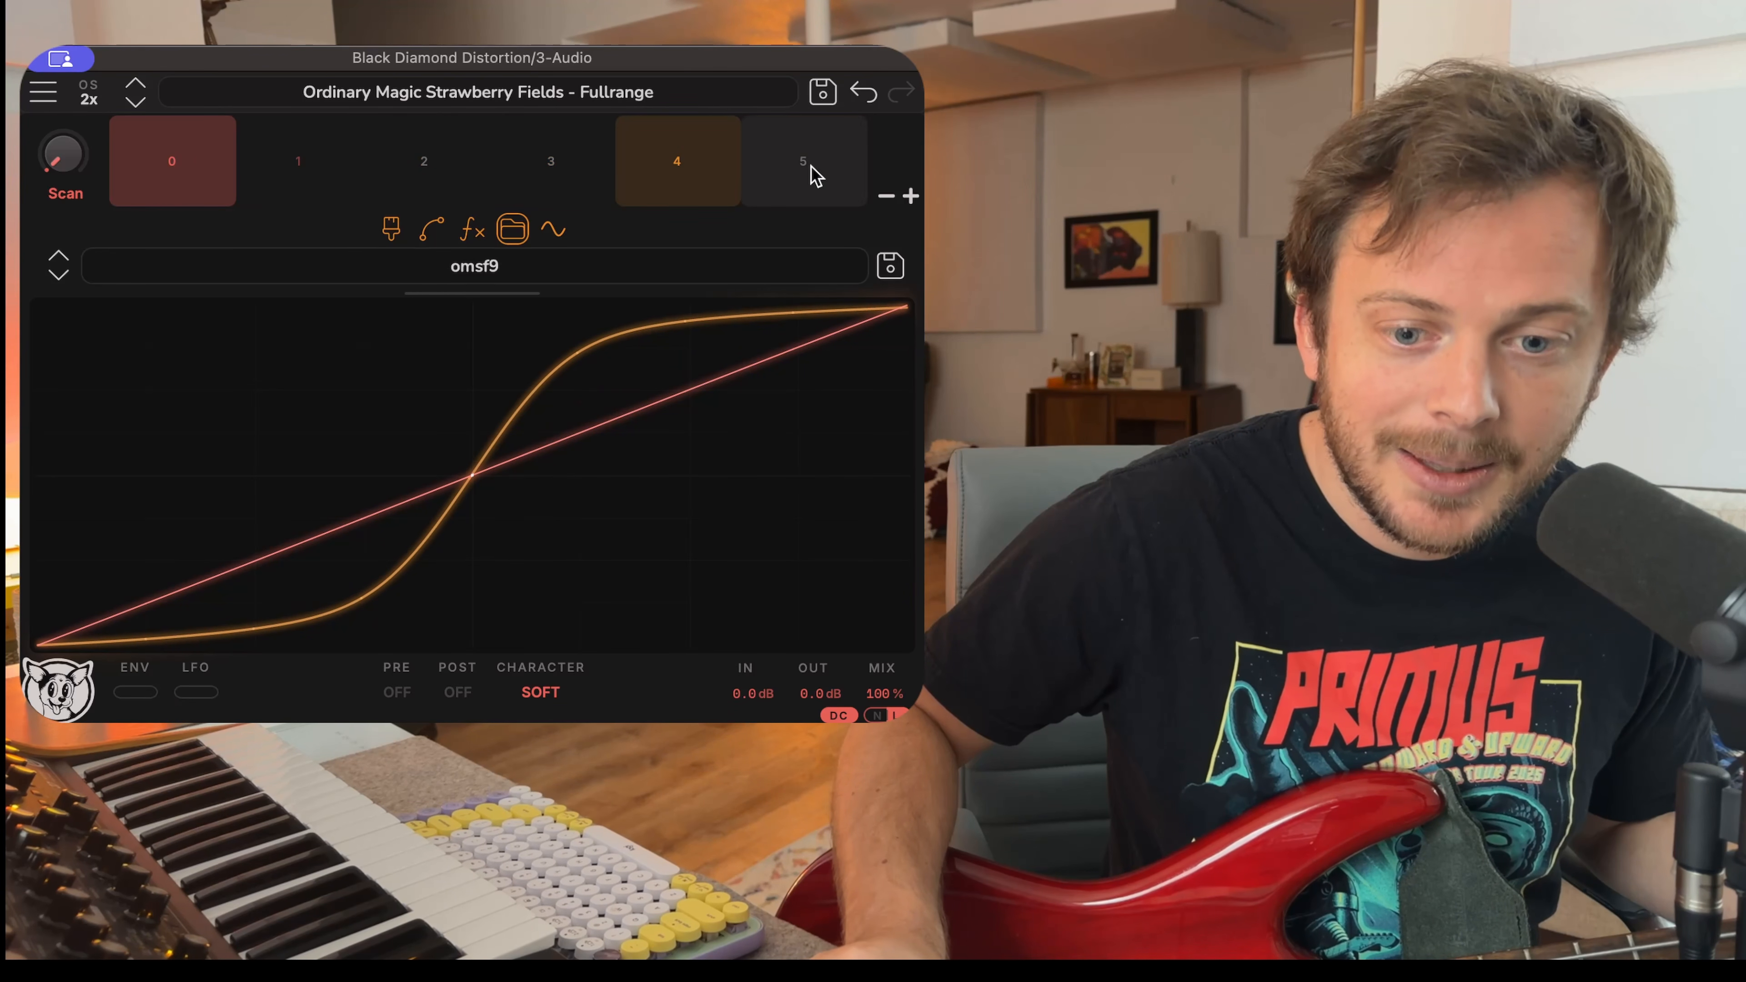
{"action": "left_click", "coordinate": [814, 175]}
{"action": "left_click", "coordinate": [818, 170]}
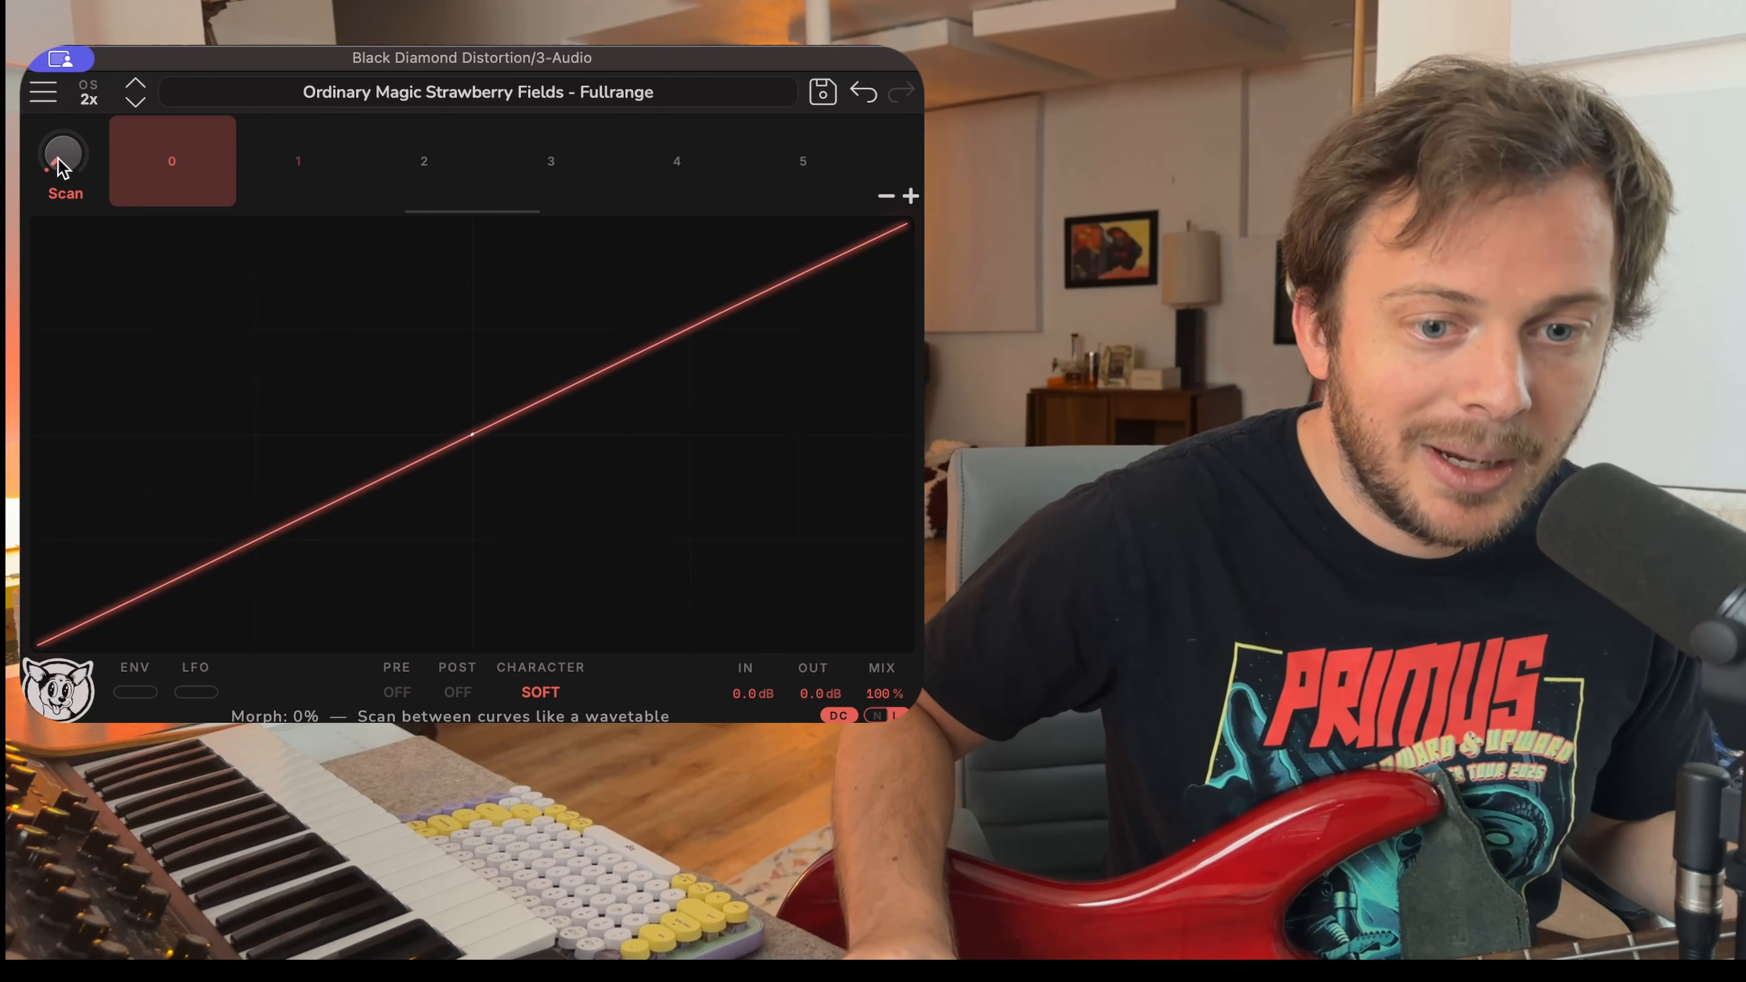
Sweep the Scan amount to preview the morphing between the preset's curves
{"action": "left_click_drag", "start_coordinate": [61, 168], "coordinate": [123, 296]}
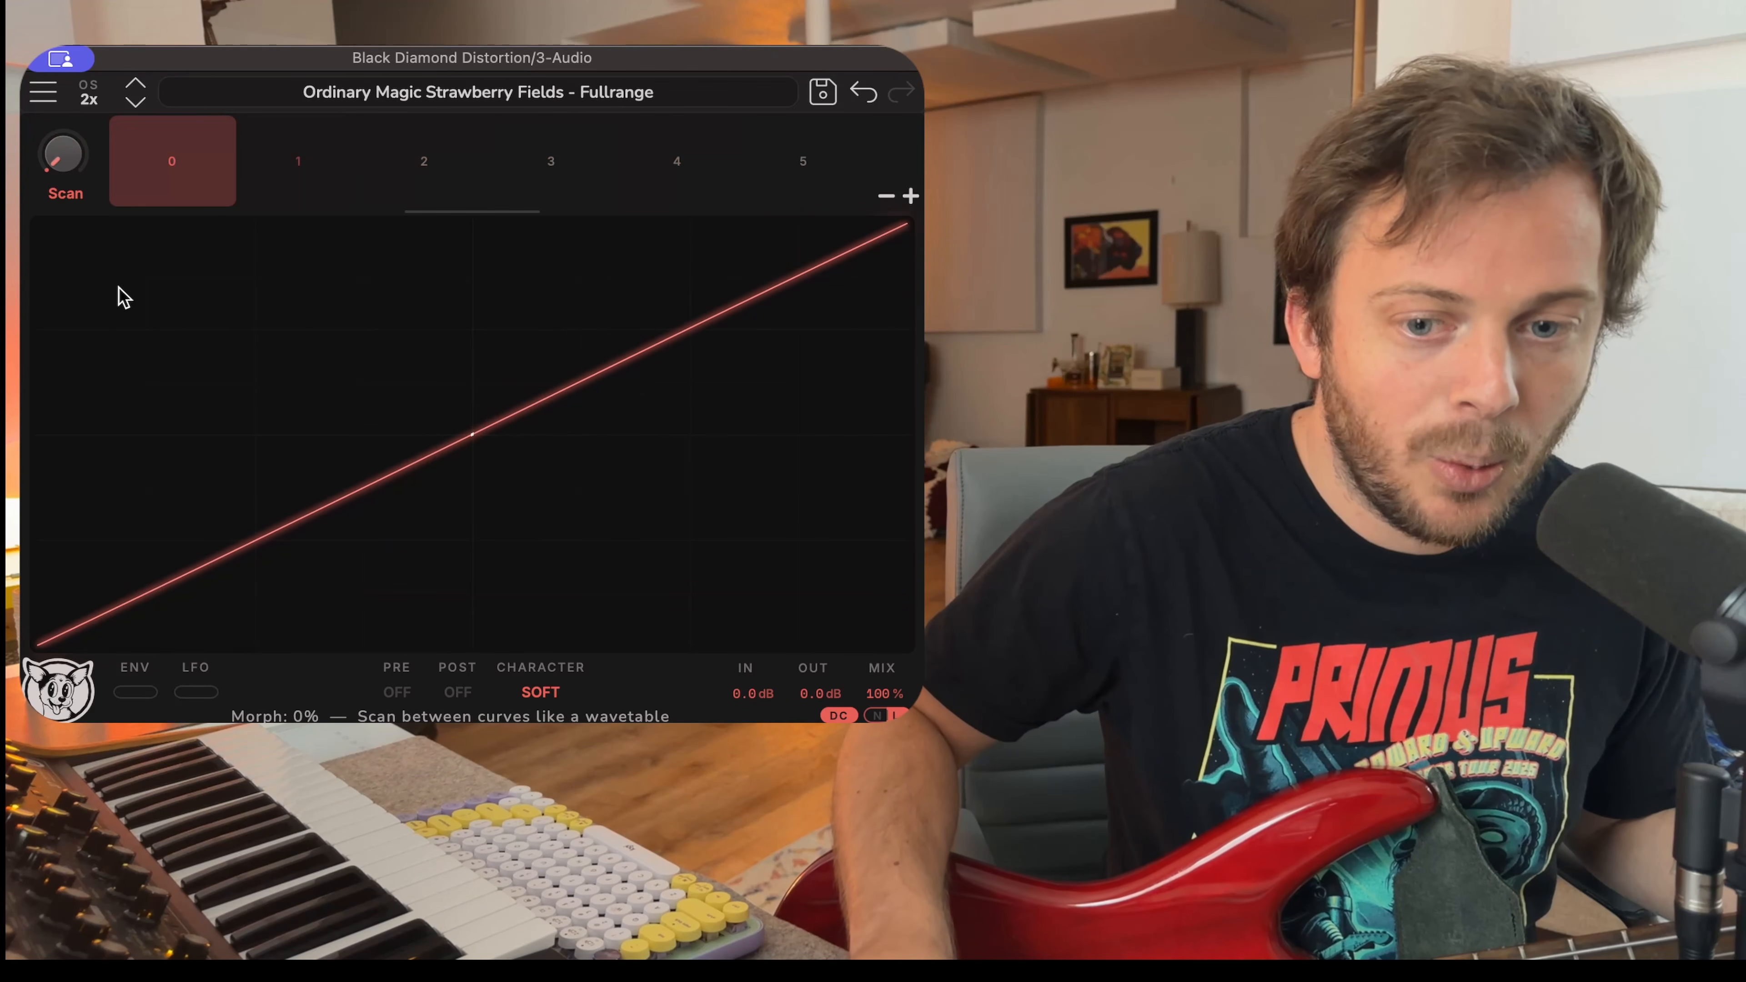
{"action": "left_click_drag", "start_coordinate": [136, 234], "coordinate": [123, 323]}
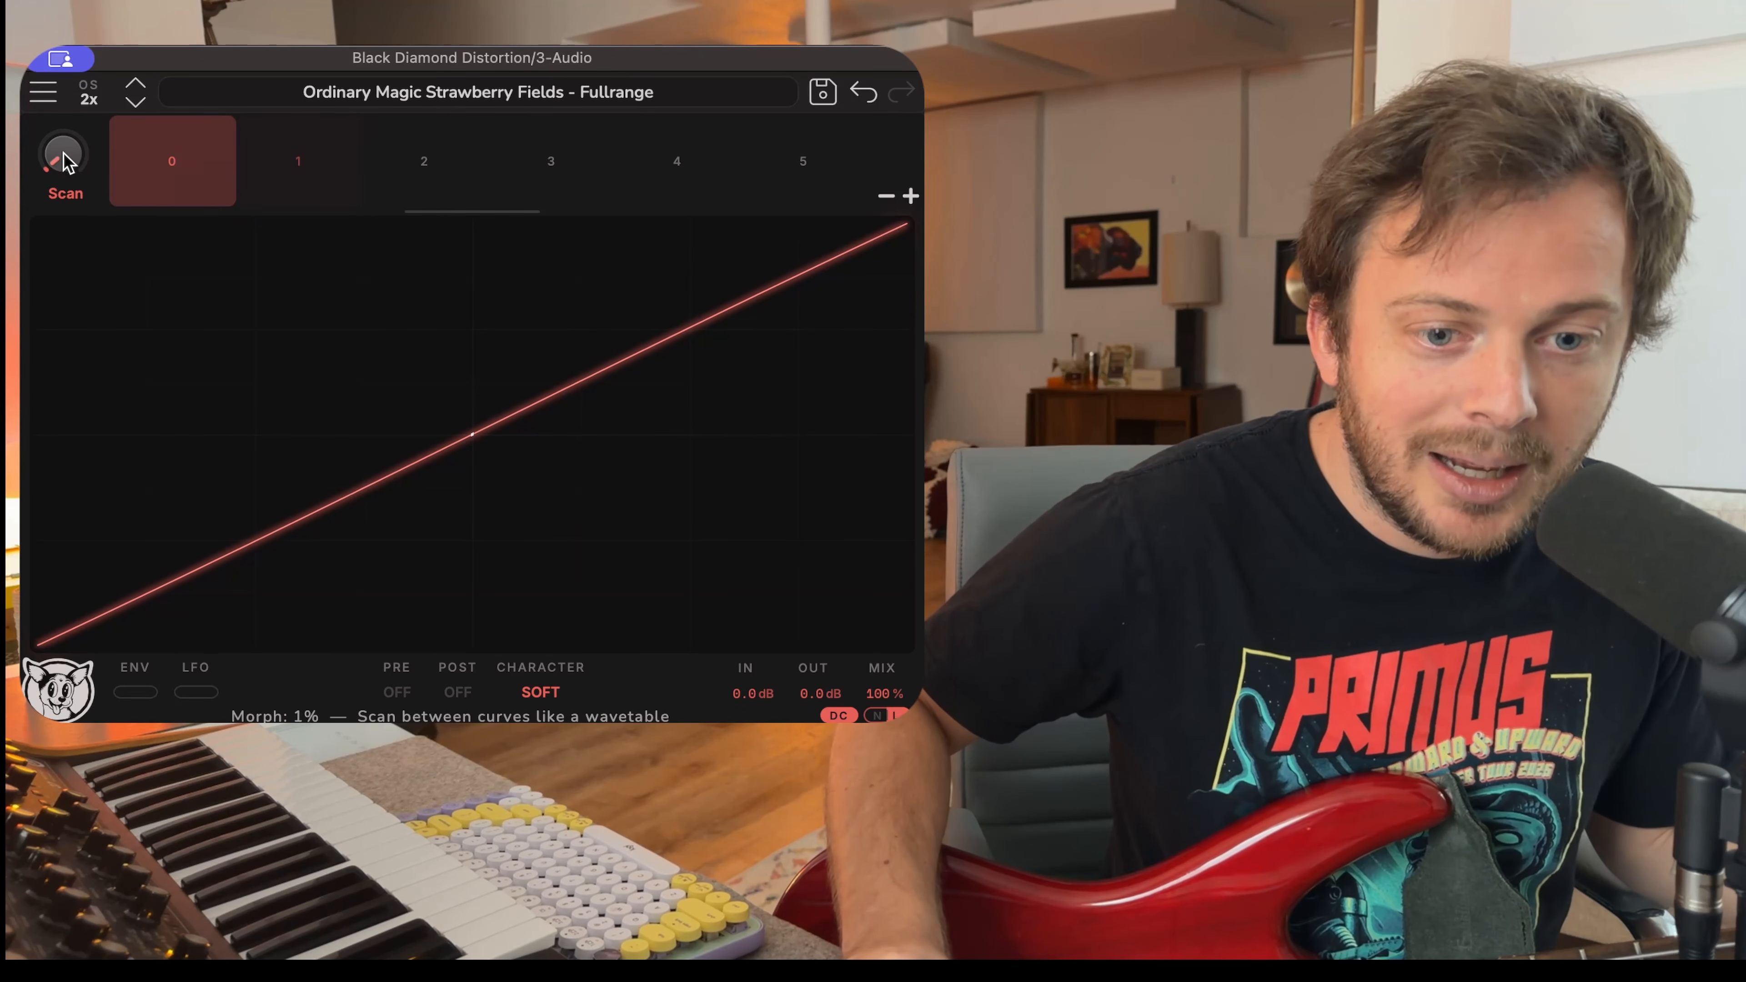
{"action": "left_click_drag", "start_coordinate": [65, 159], "coordinate": [65, 70]}
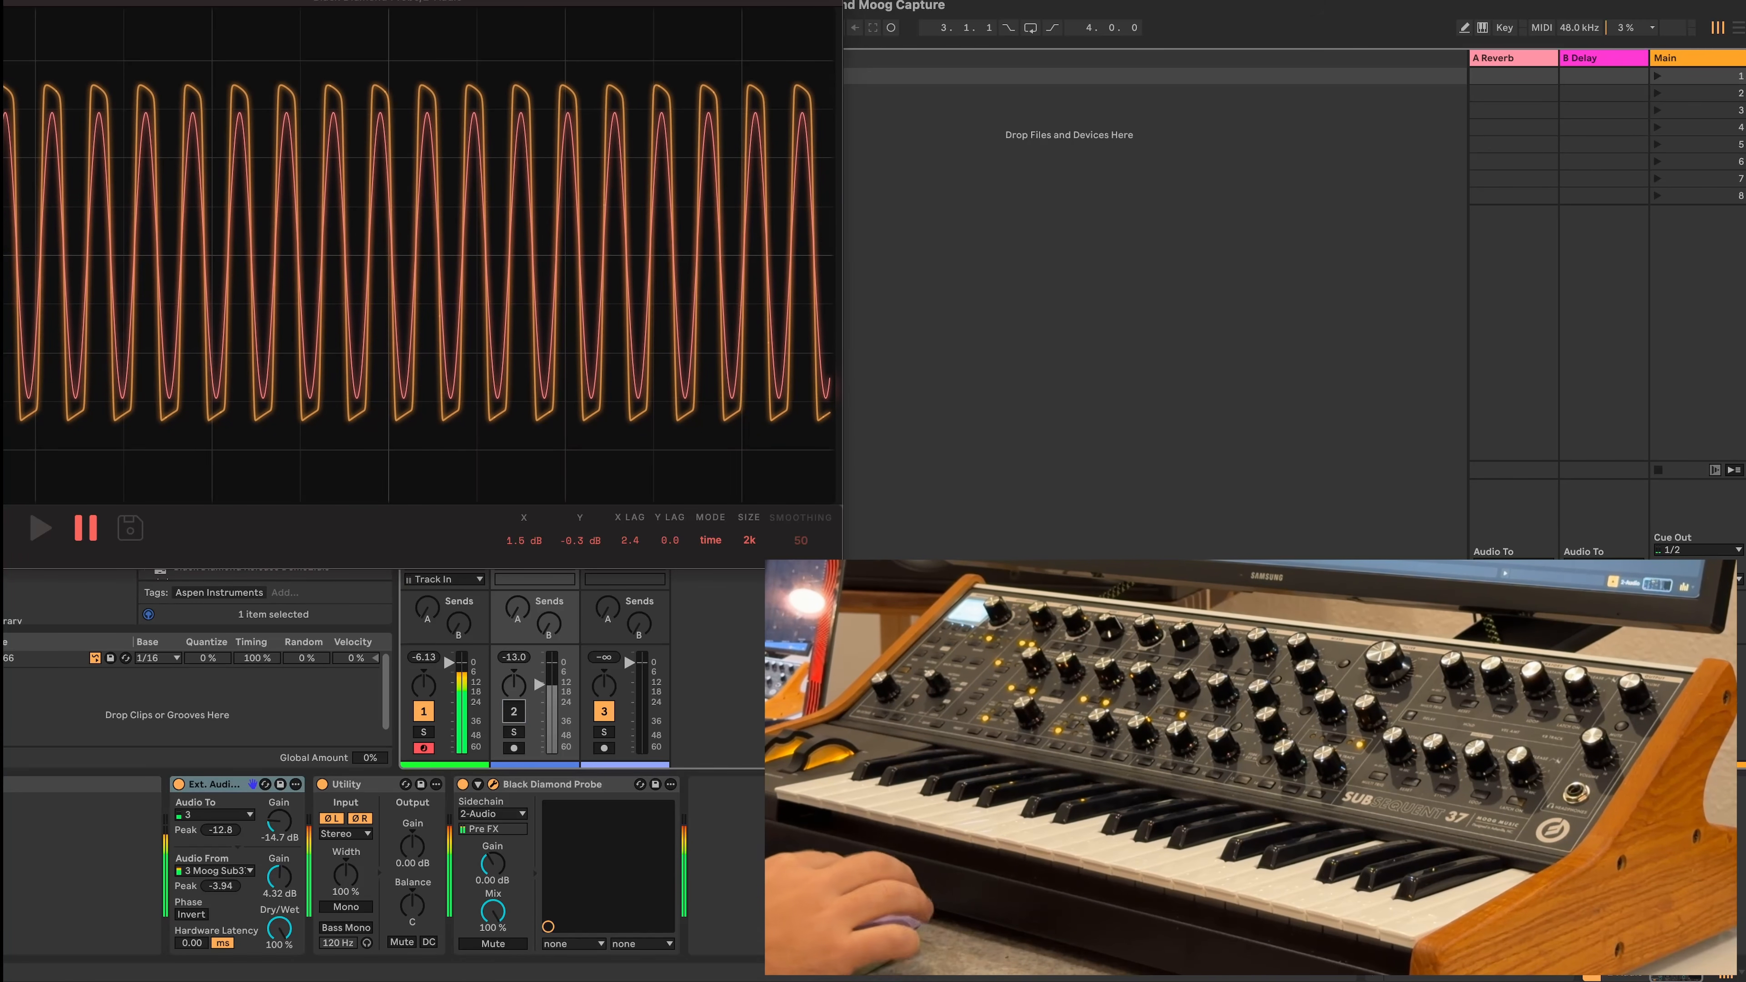
Hide and reshow the Black Diamond Probe window in Ableton Live, and set its display mode to tfunc
{"action": "key", "text": "super+alt+p"}
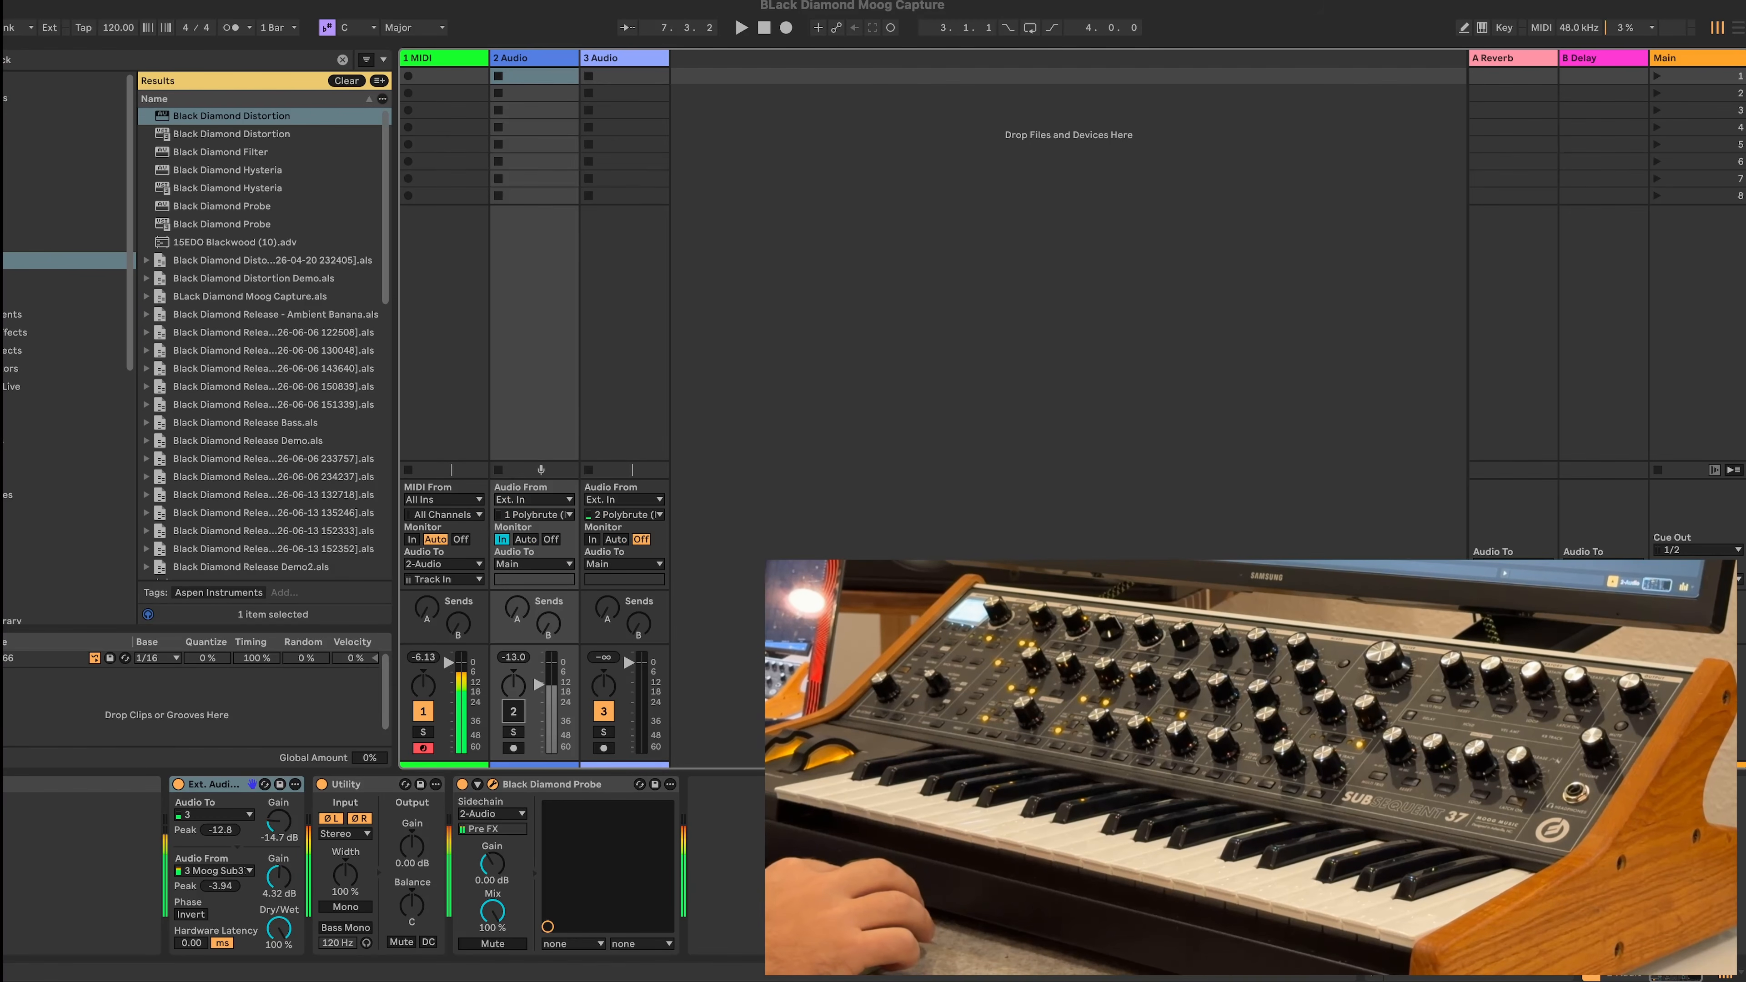
{"action": "key", "text": "super+alt+p"}
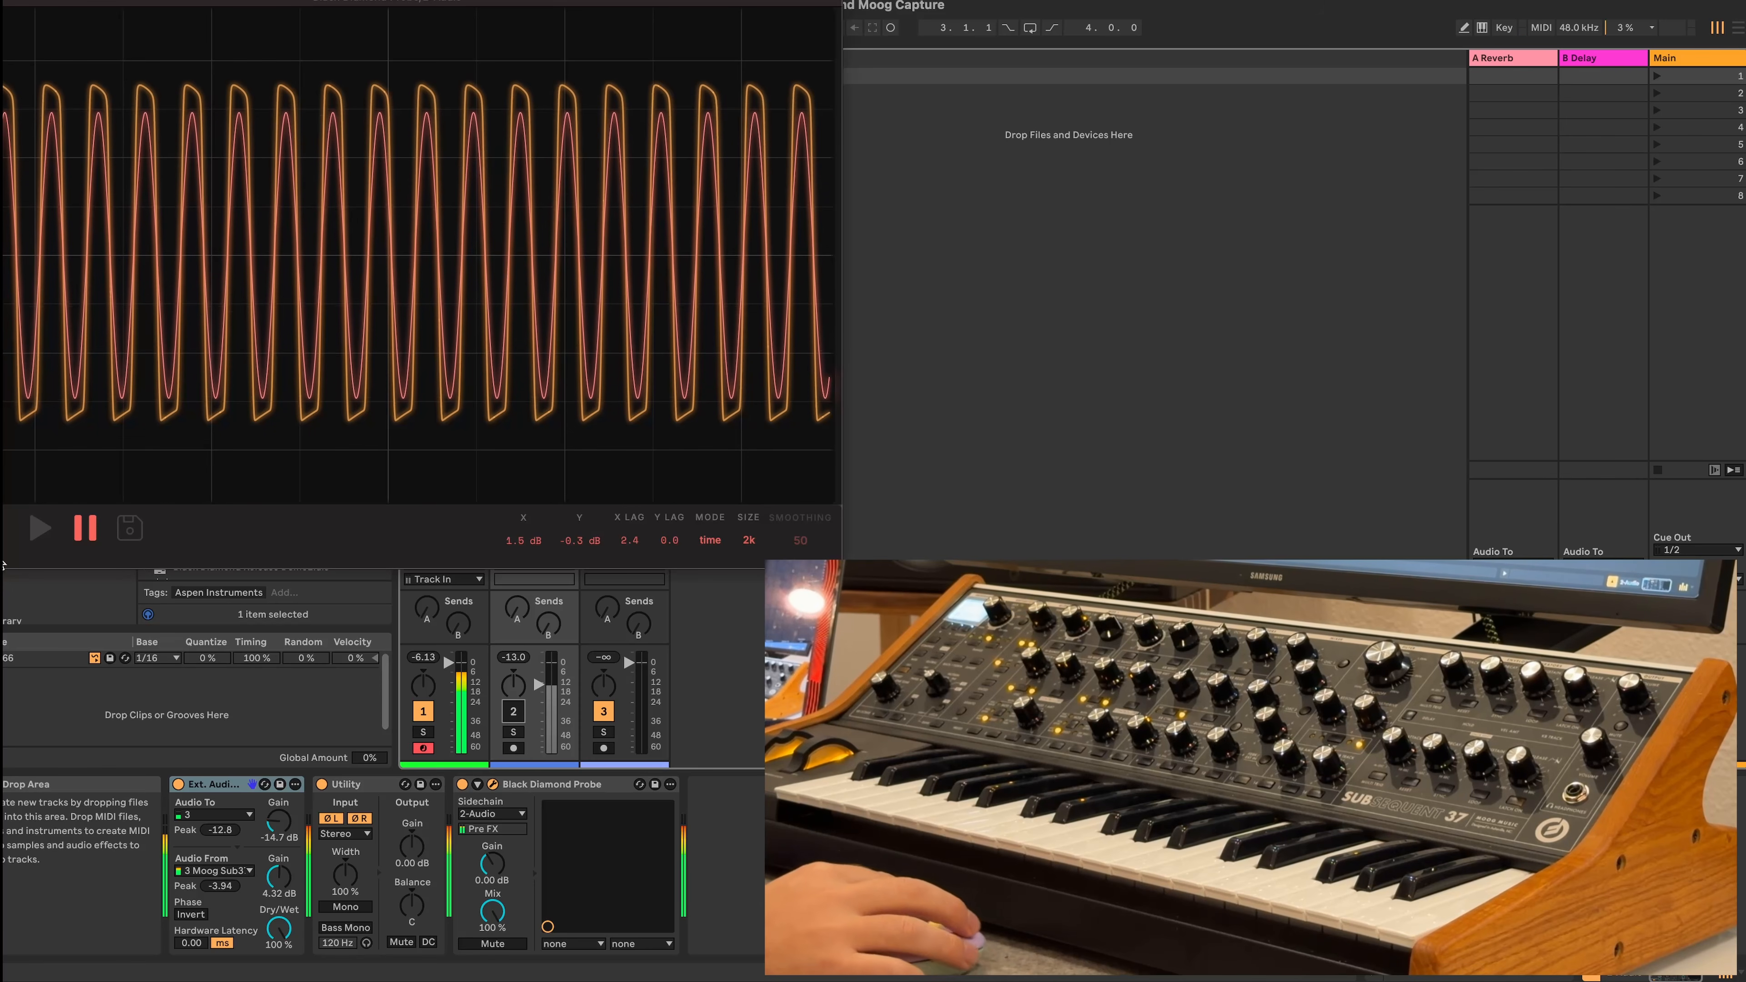
{"action": "left_click", "coordinate": [711, 541]}
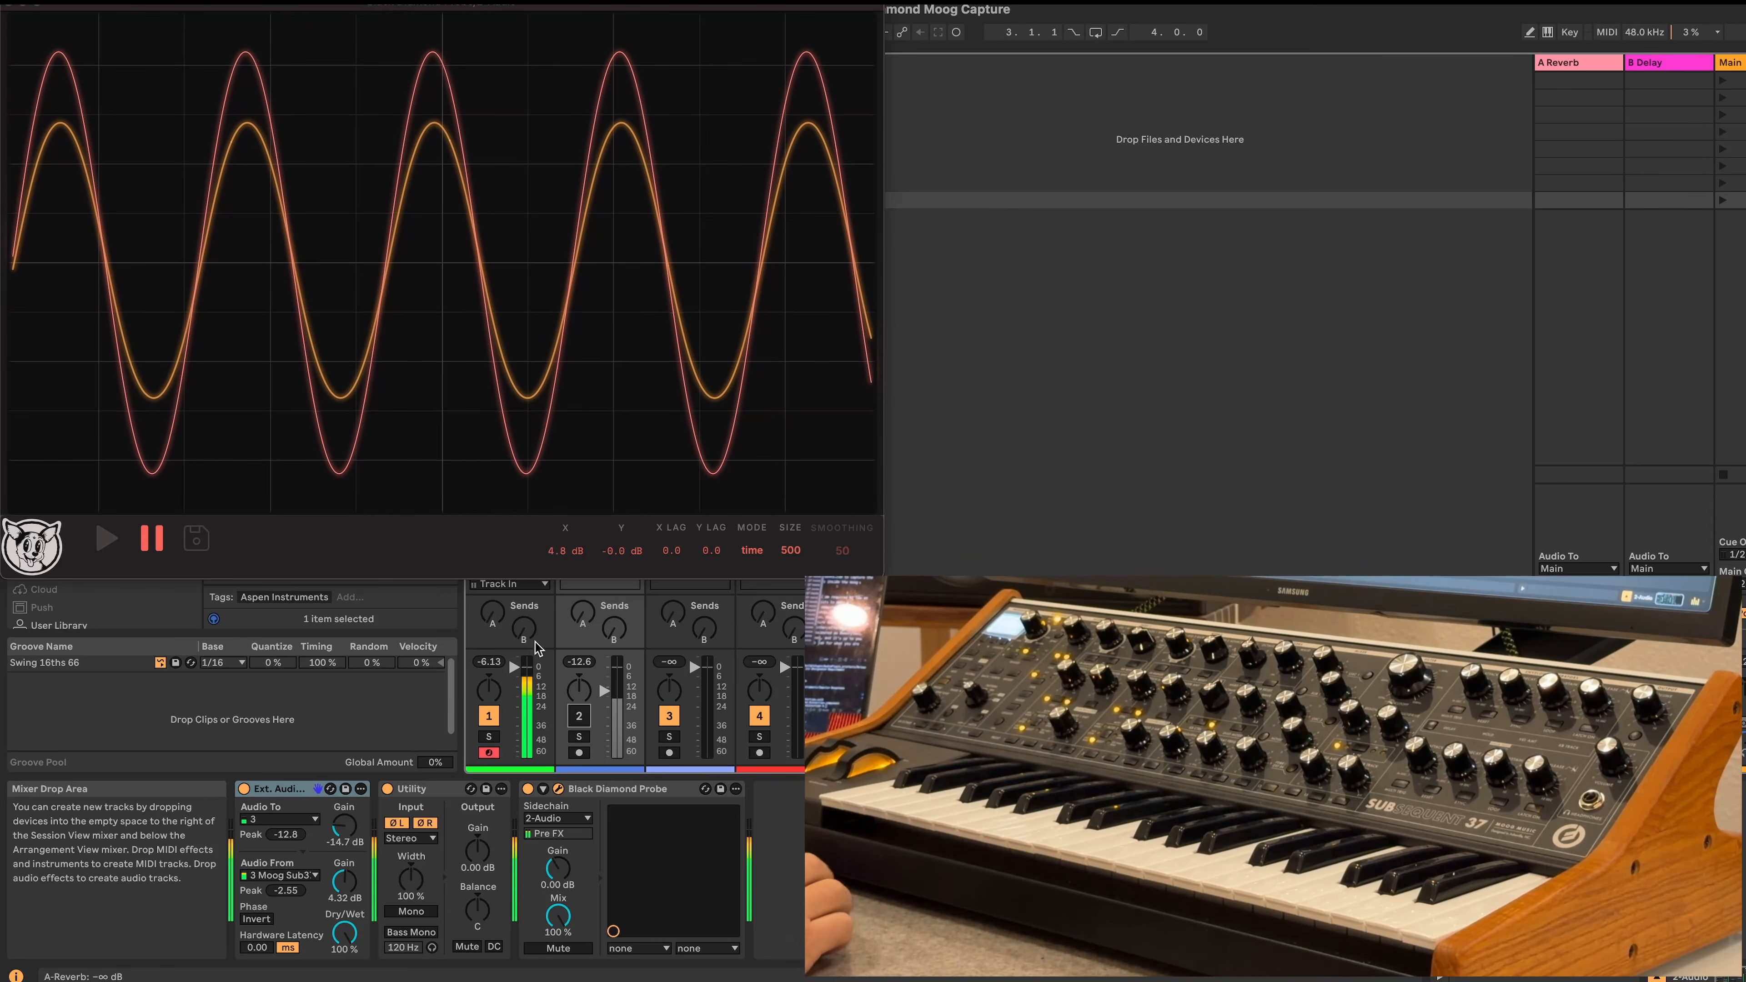
Review the External Audio Effect's output and input routing choices for the Moog Sub37 loop
{"action": "left_click", "coordinate": [244, 789]}
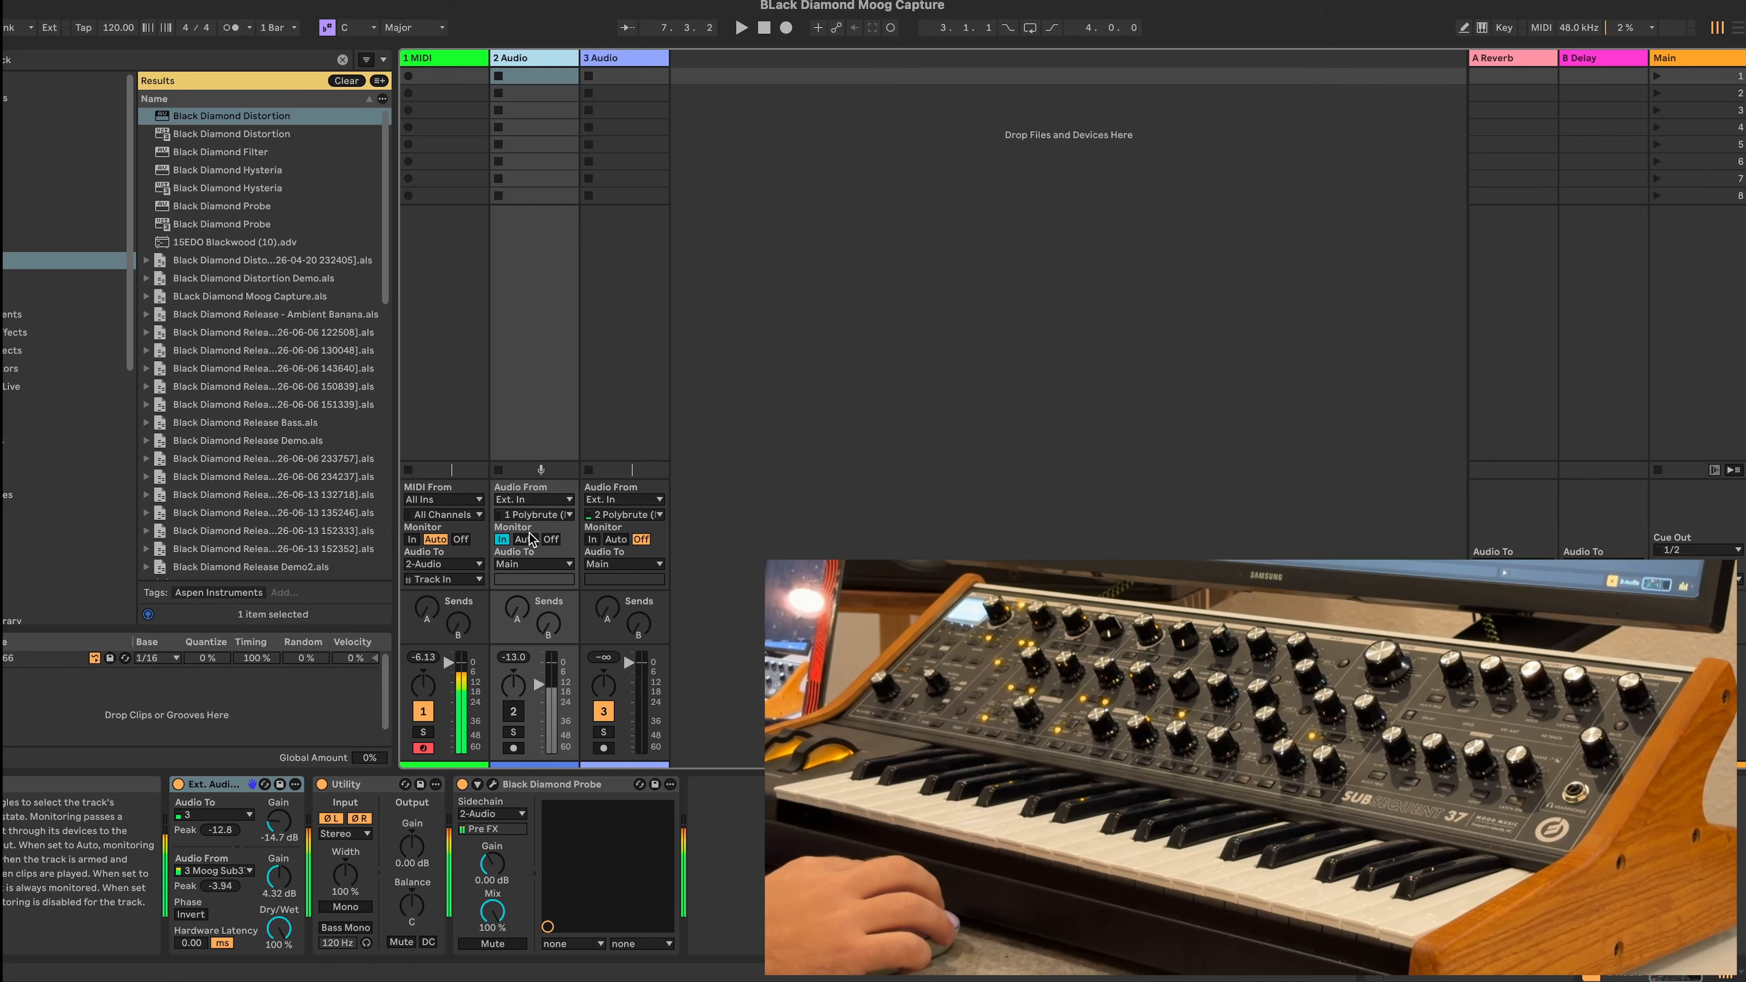
{"action": "left_click", "coordinate": [219, 793]}
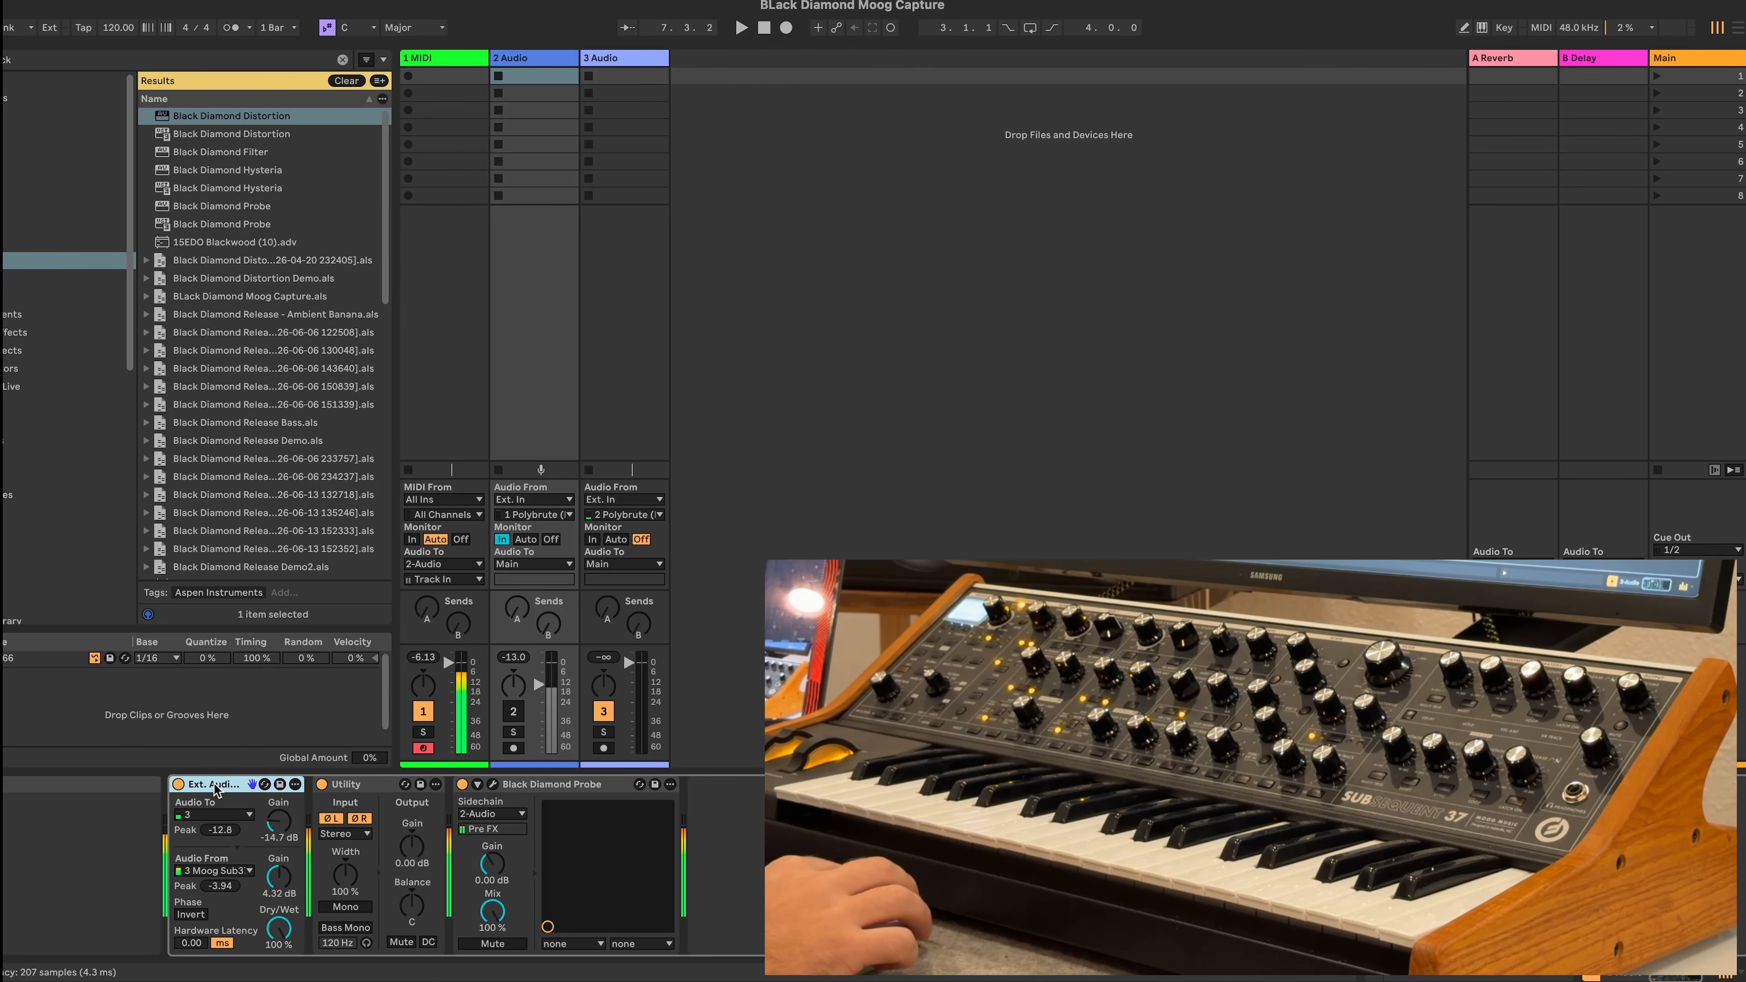
{"action": "left_click", "coordinate": [206, 816]}
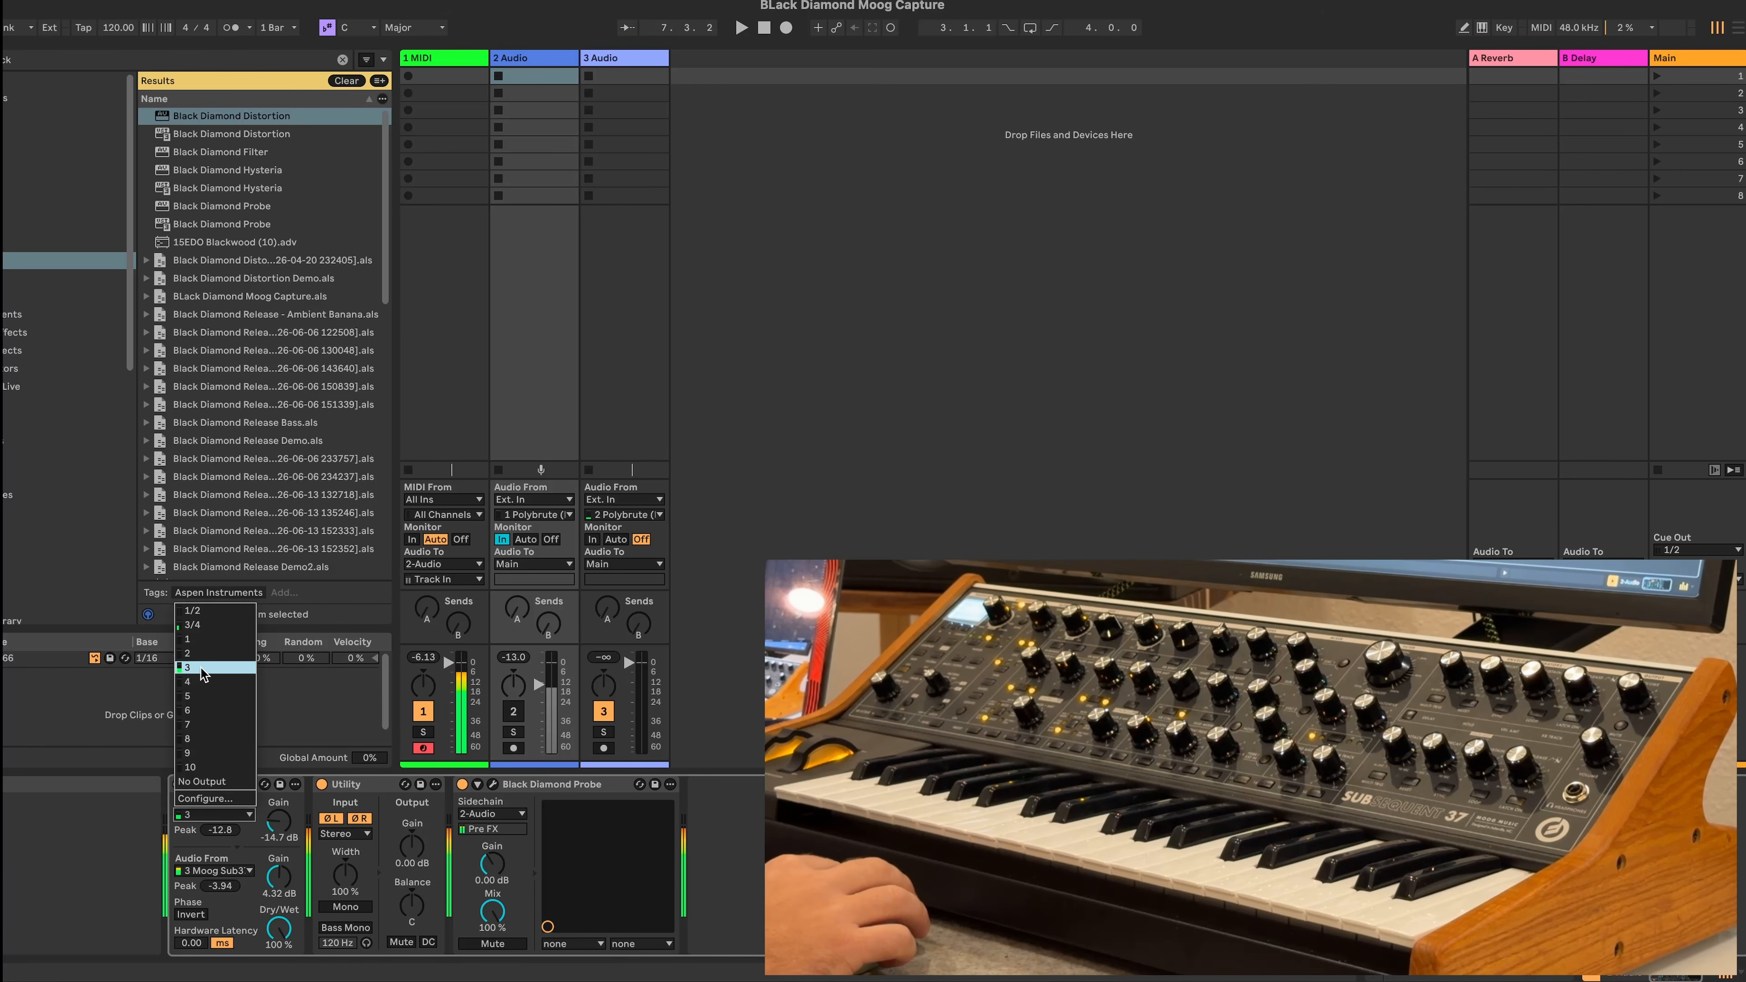
{"action": "left_click", "coordinate": [242, 871]}
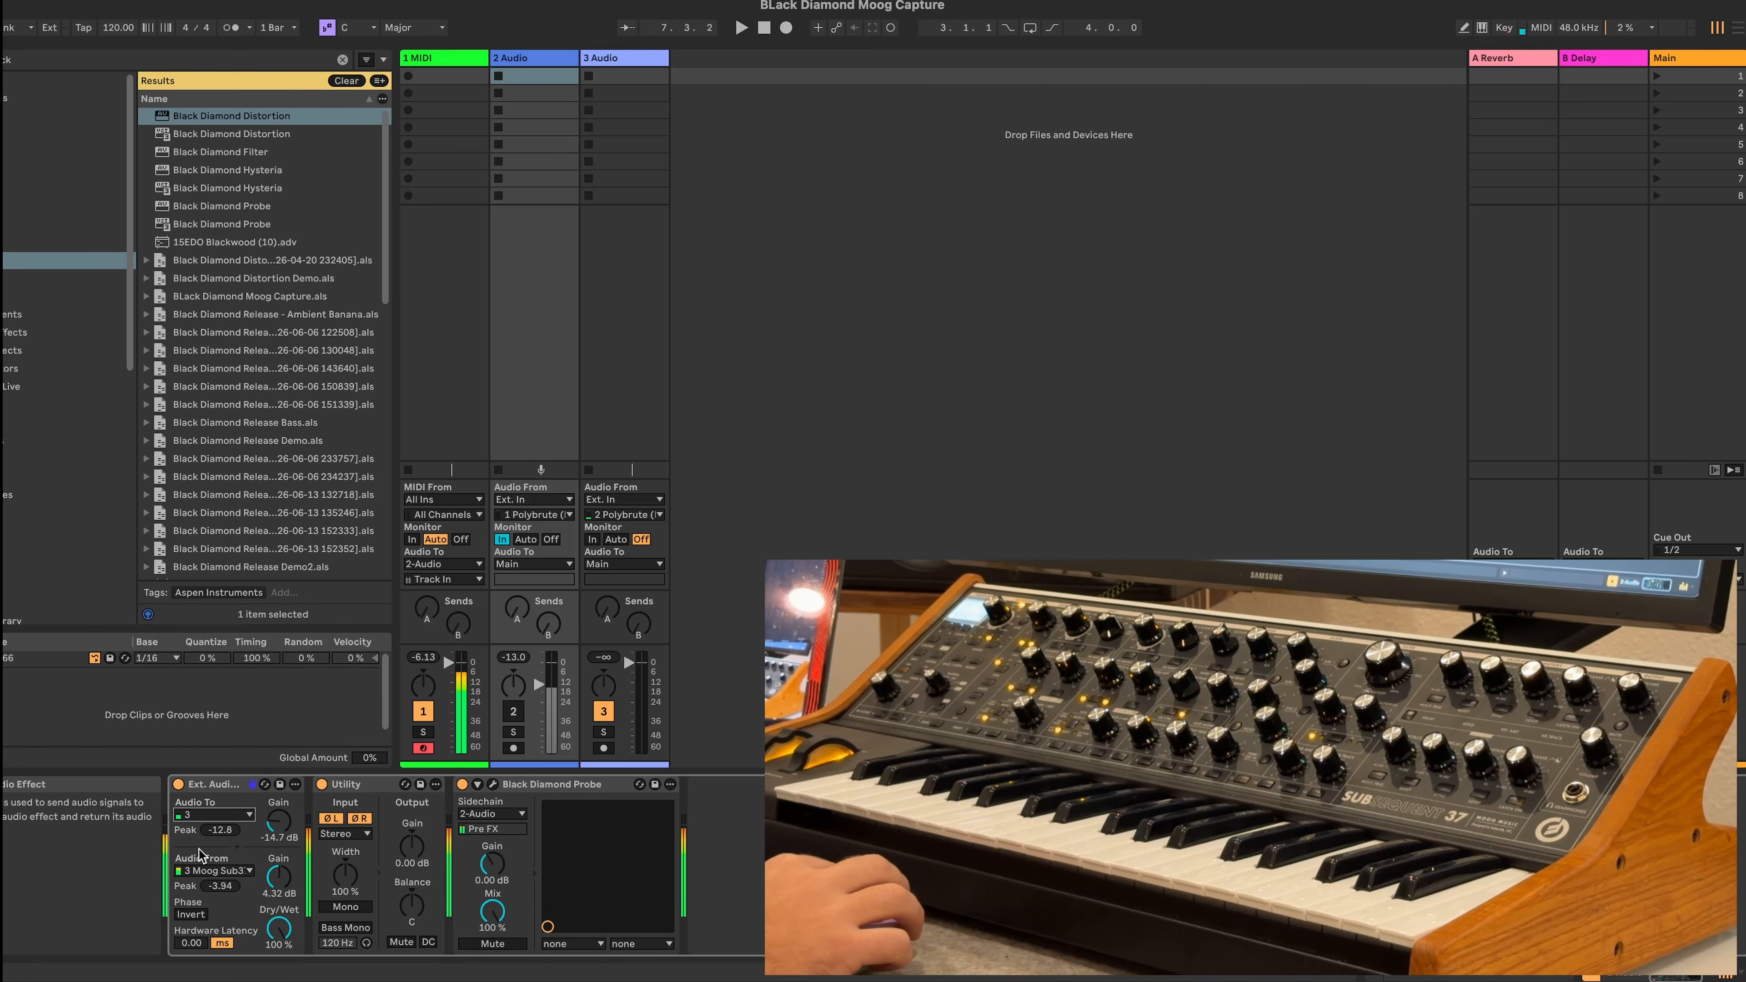
{"action": "left_click", "coordinate": [213, 872]}
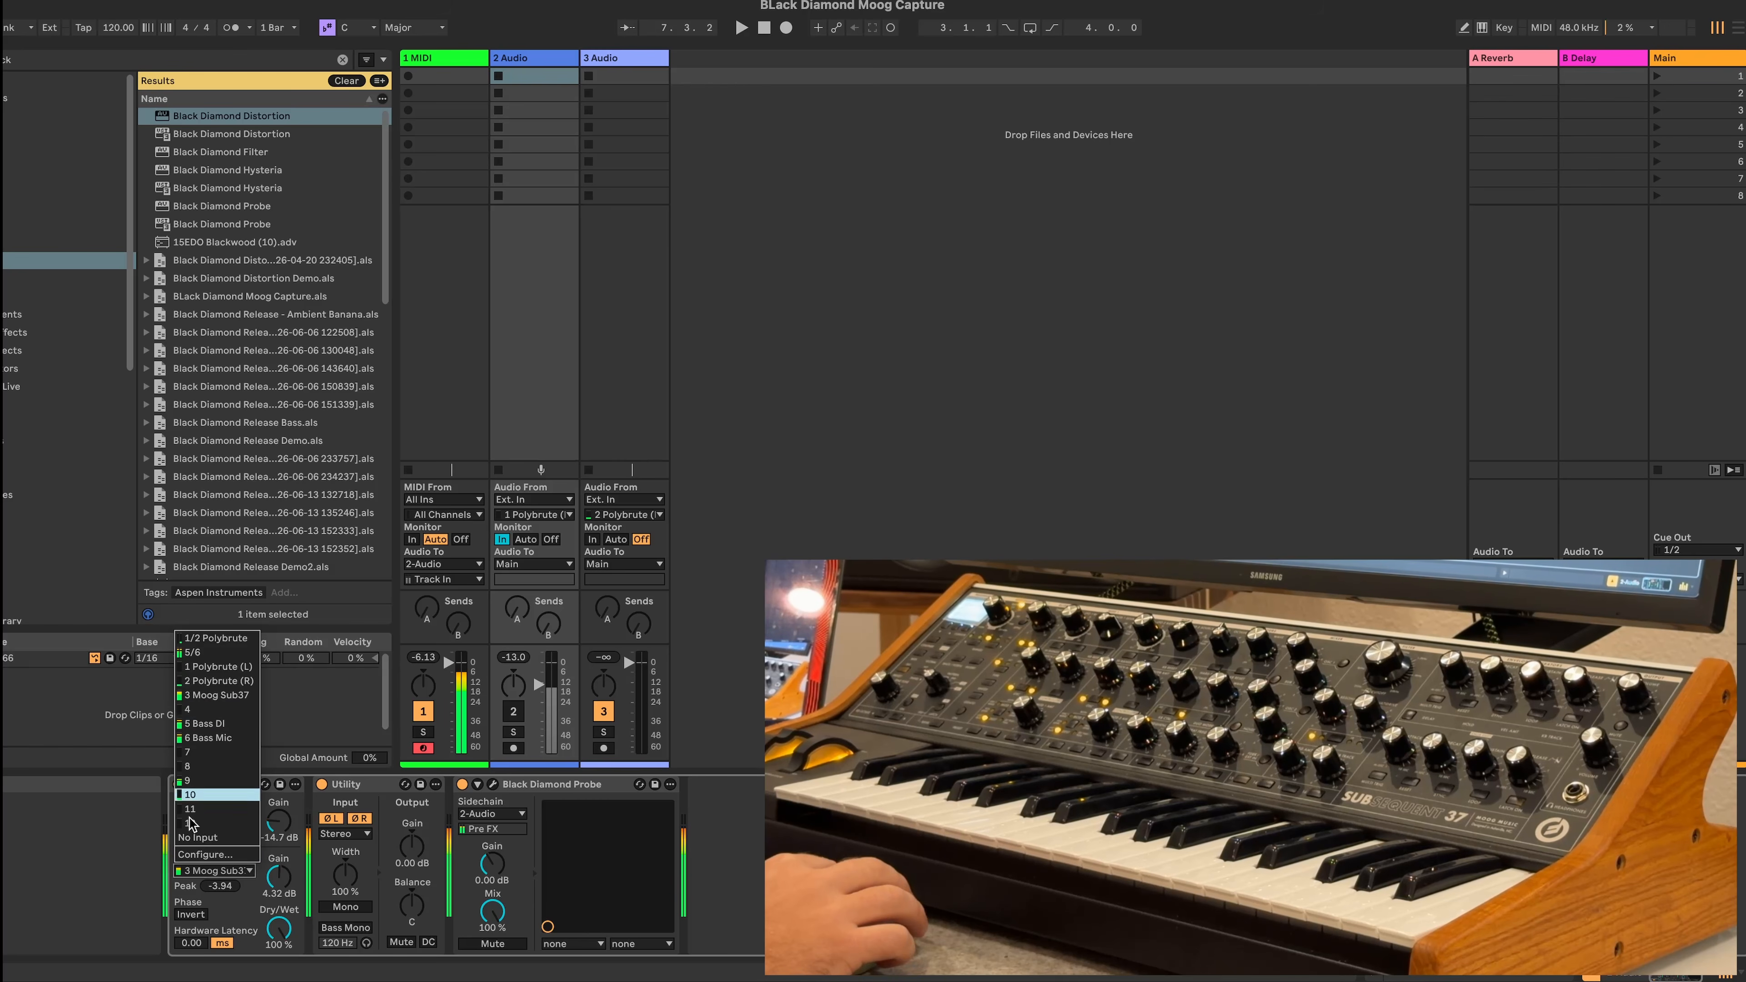
Show the Black Diamond Probe plot and toggle the Utility device off and on to compare the curve
{"action": "left_click", "coordinate": [322, 788]}
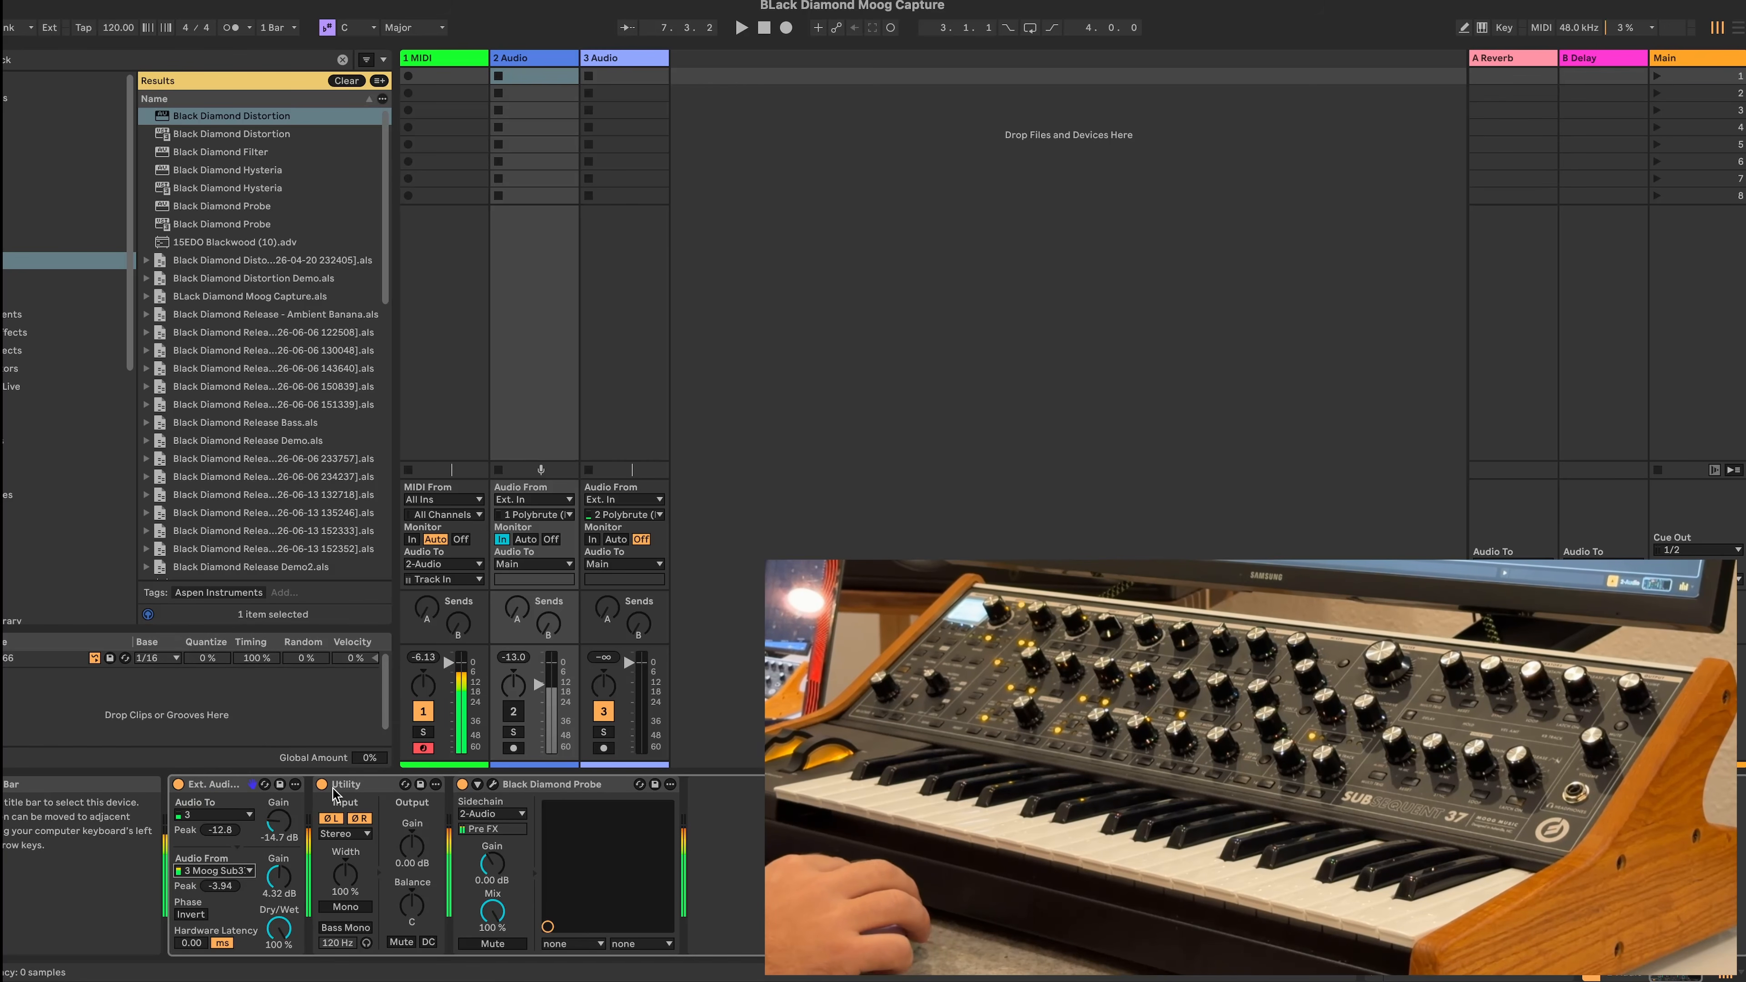
{"action": "left_click", "coordinate": [492, 783]}
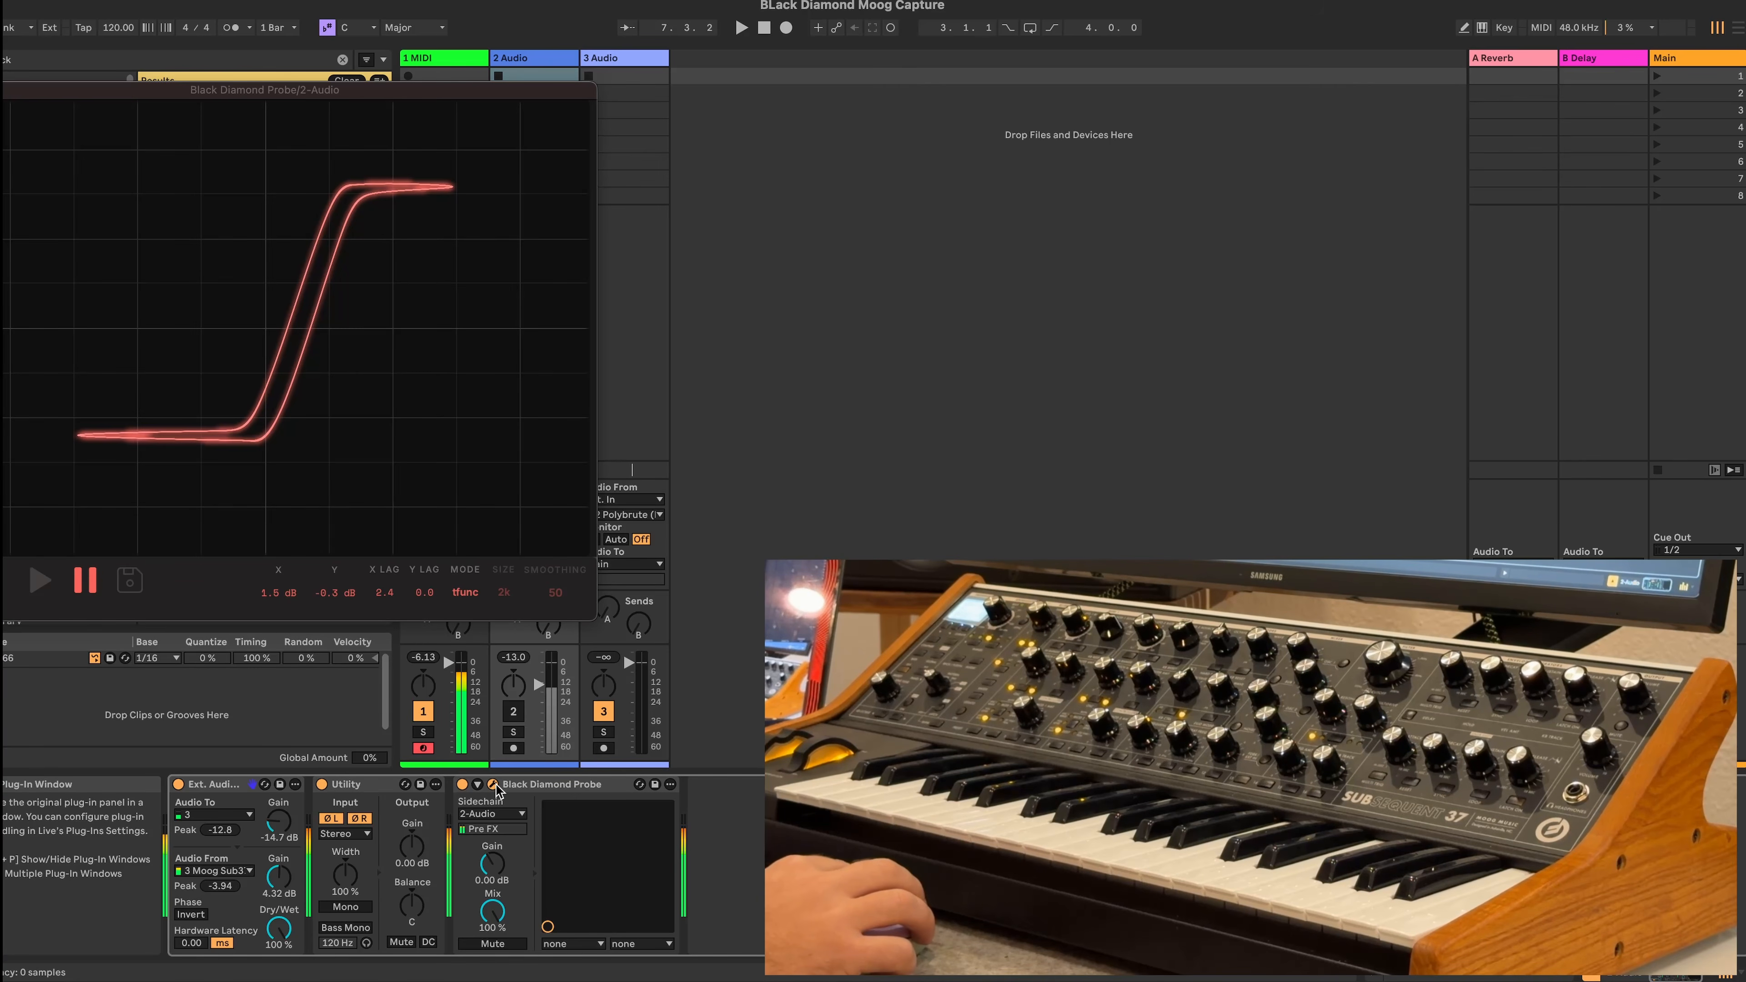
{"action": "left_click", "coordinate": [321, 785]}
{"action": "left_click", "coordinate": [321, 785]}
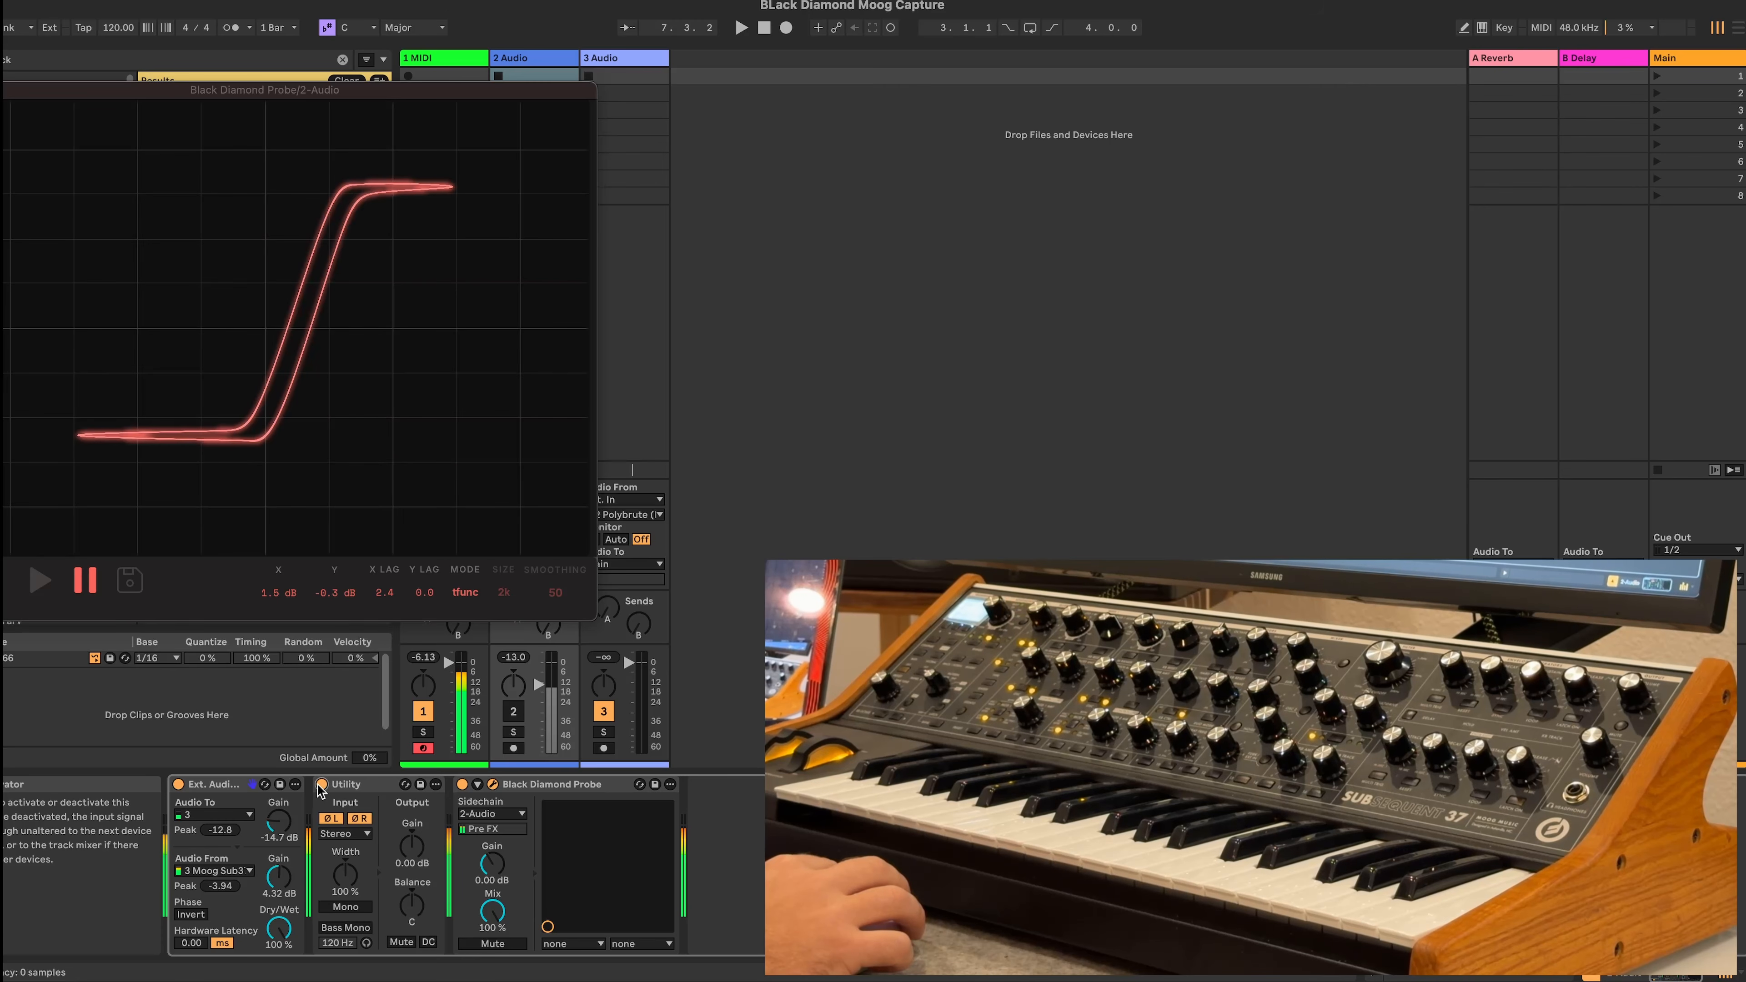
{"action": "left_click", "coordinate": [321, 785]}
{"action": "left_click", "coordinate": [321, 785]}
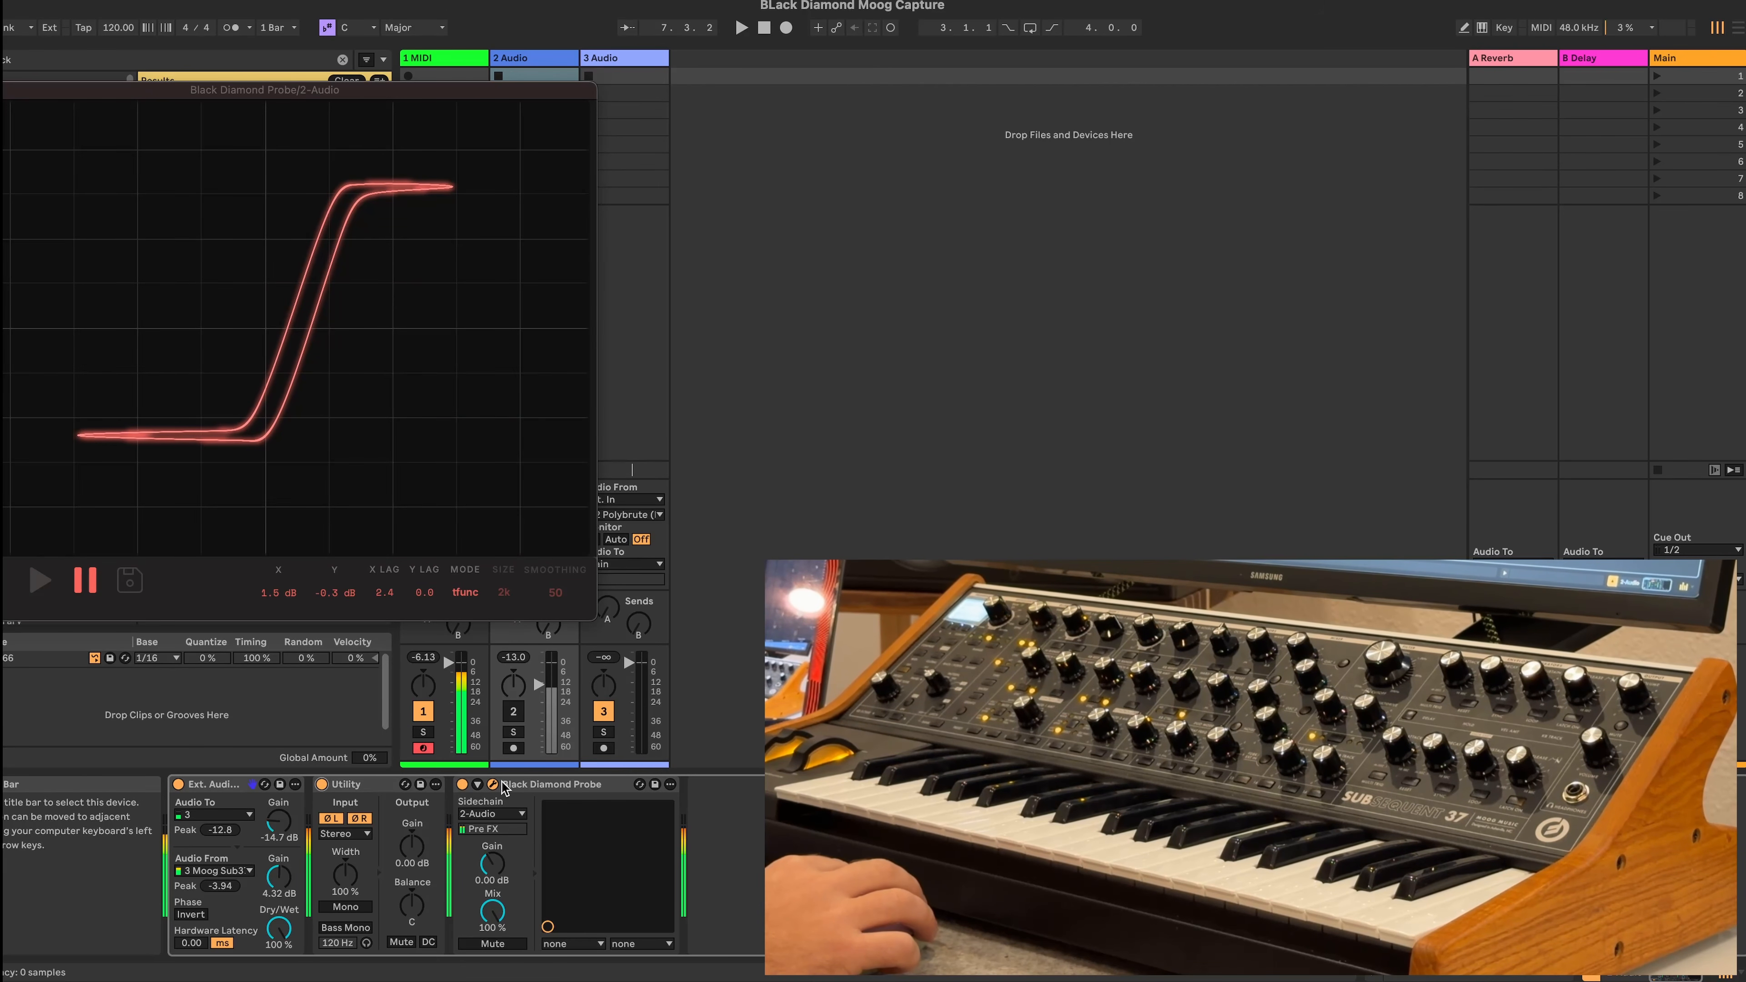
Replace the Black Diamond Probe after Utility with a fresh instance found by browser search, and reposition and enlarge its window
{"action": "left_click", "coordinate": [522, 790]}
{"action": "key", "text": "Delete"}
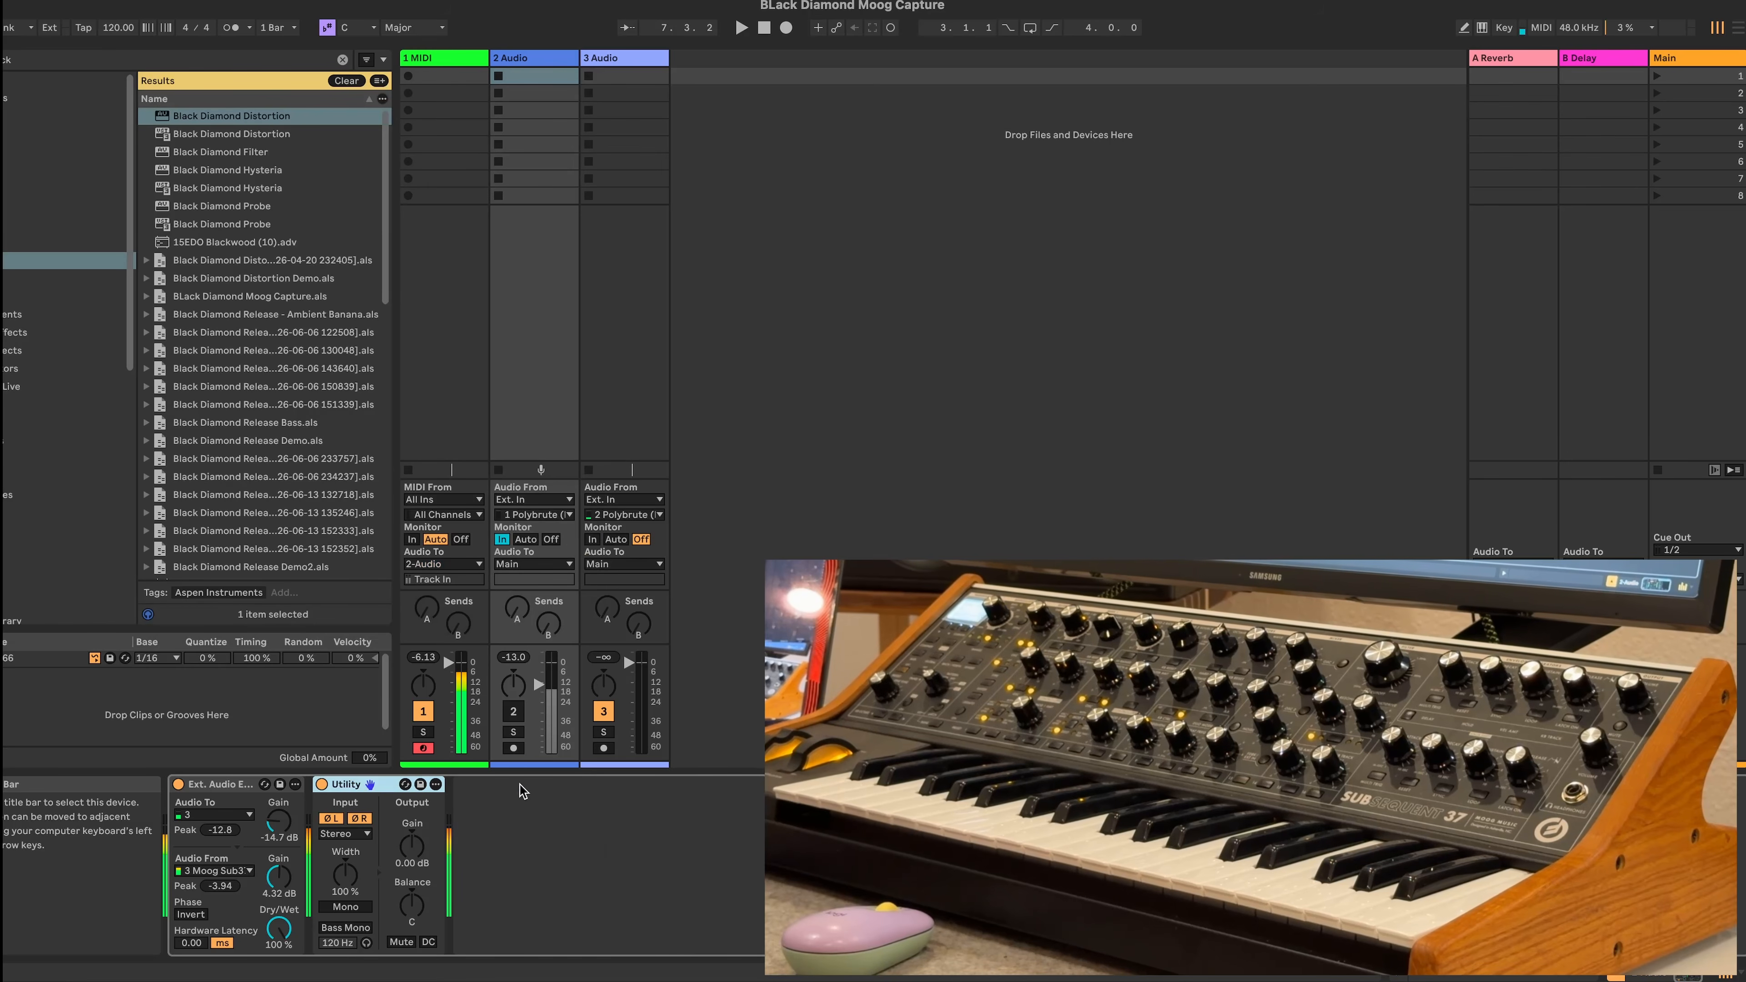
{"action": "type", "text": "black d"}
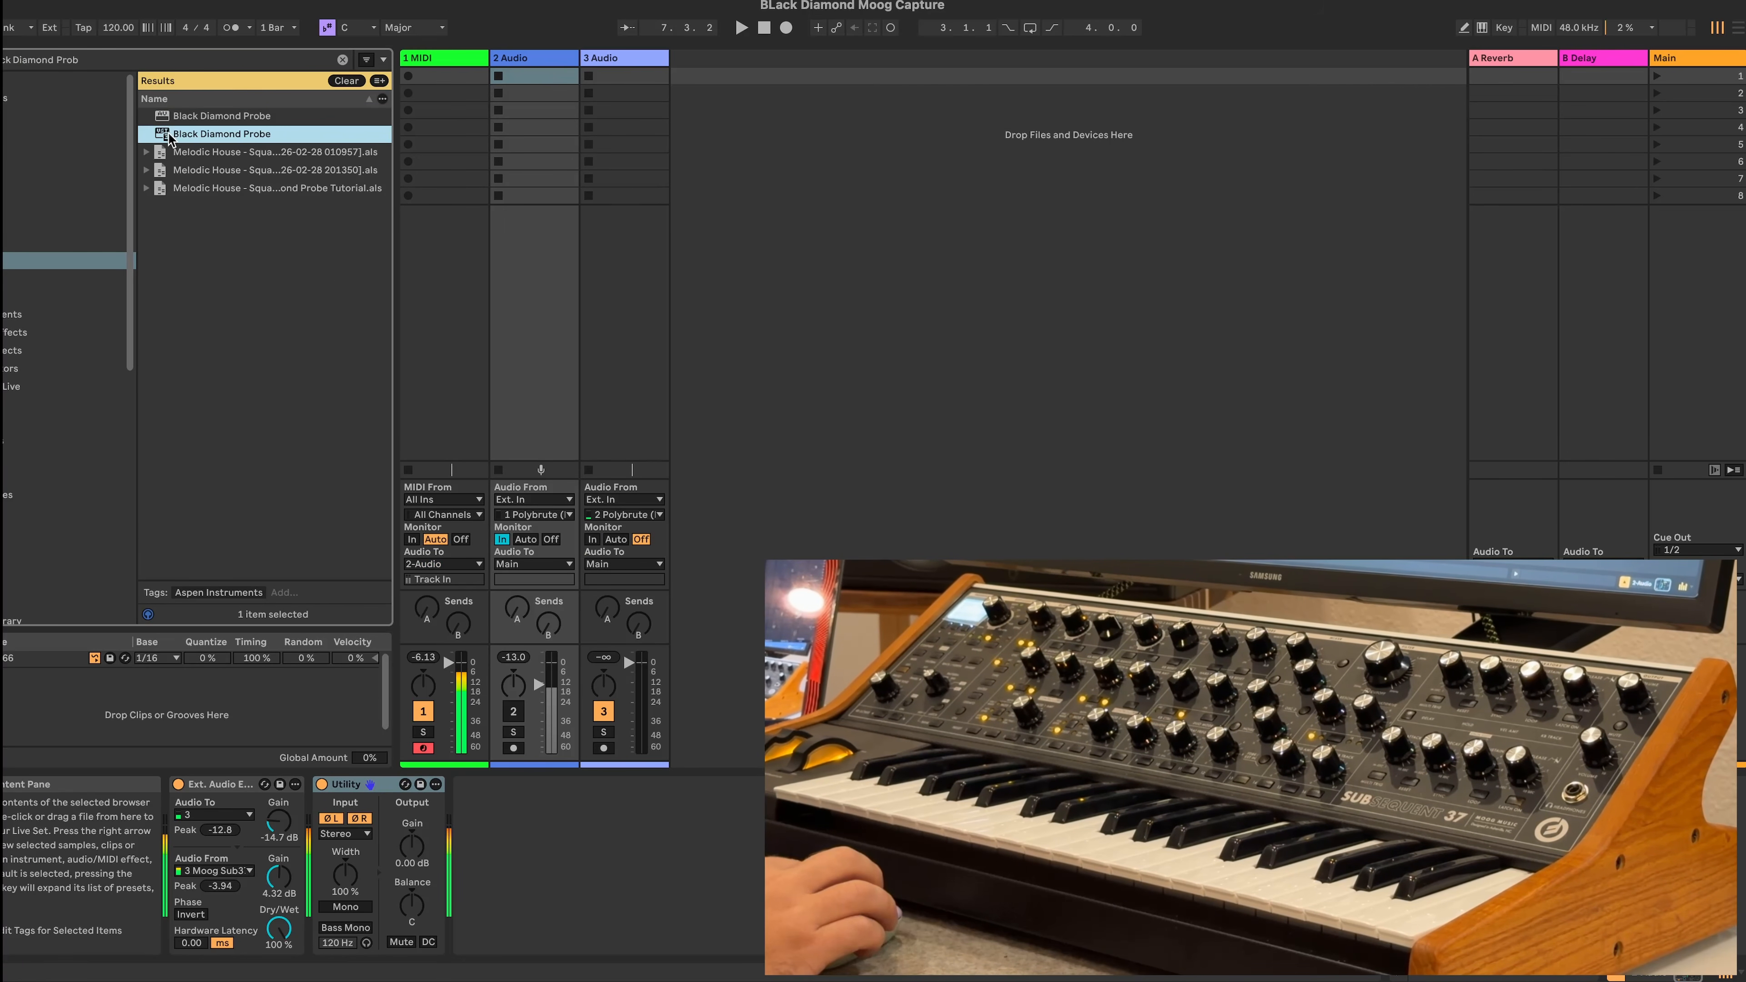
{"action": "left_click_drag", "start_coordinate": [548, 791], "coordinate": [554, 850]}
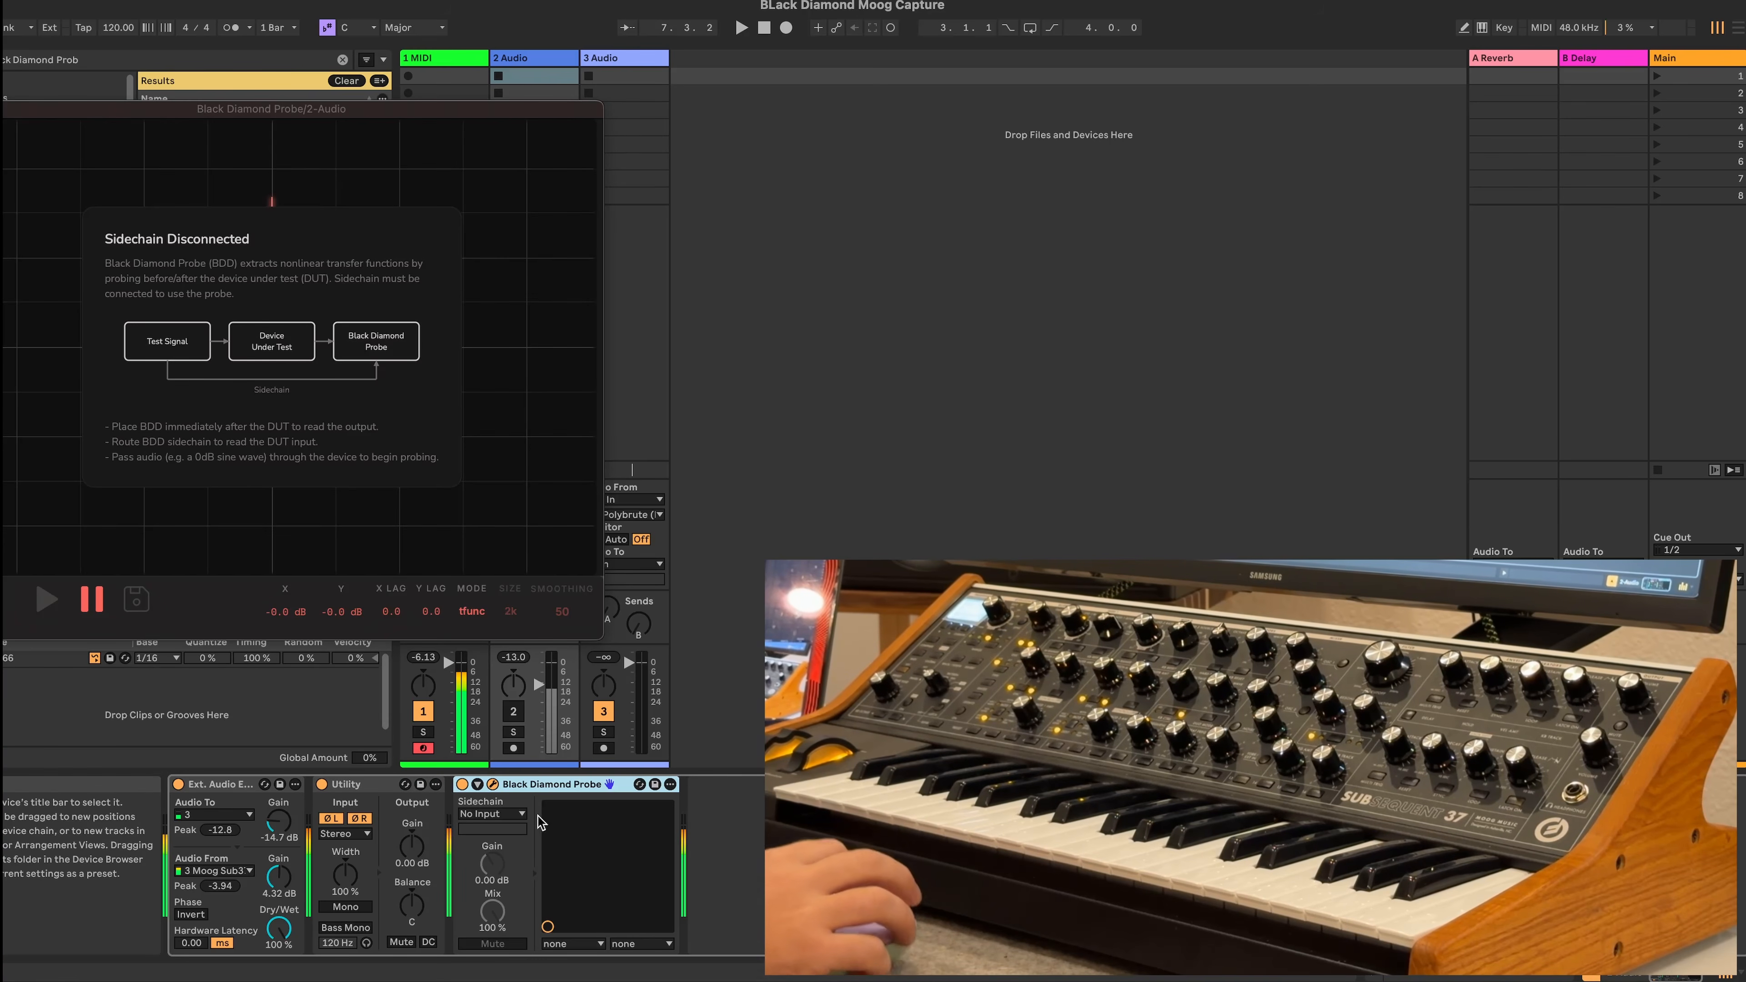
{"action": "left_click_drag", "start_coordinate": [121, 115], "coordinate": [126, 6]}
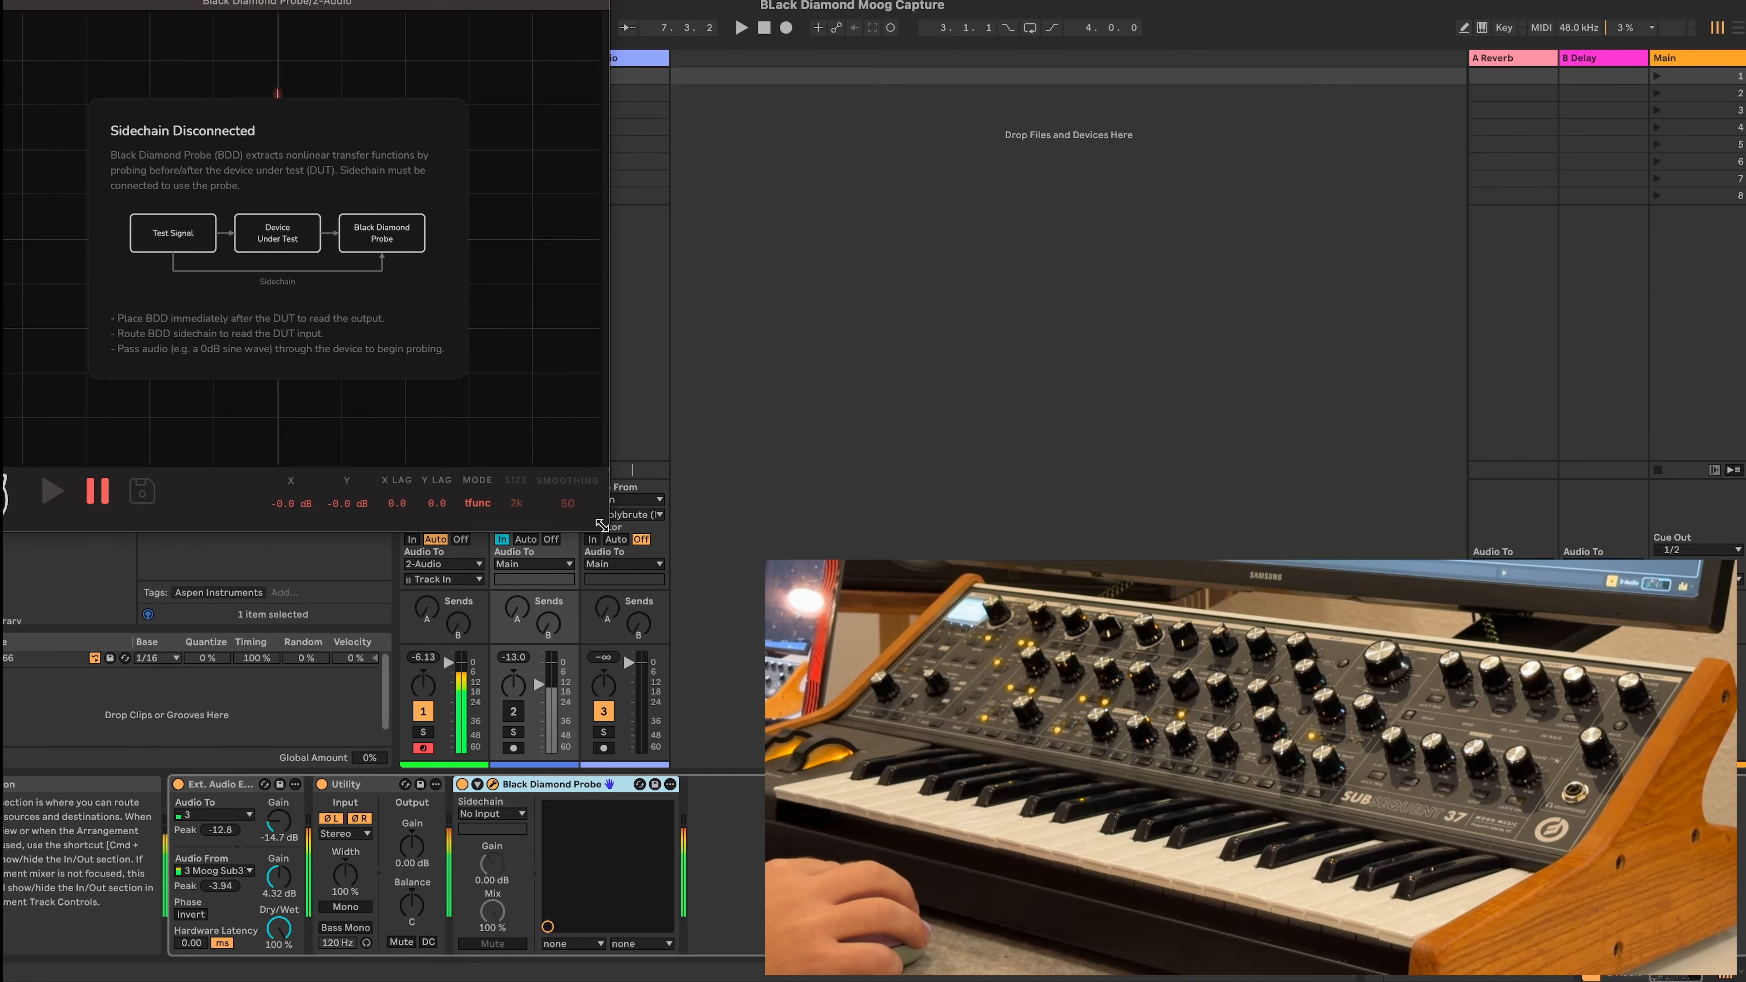
{"action": "left_click_drag", "start_coordinate": [609, 531], "coordinate": [668, 559]}
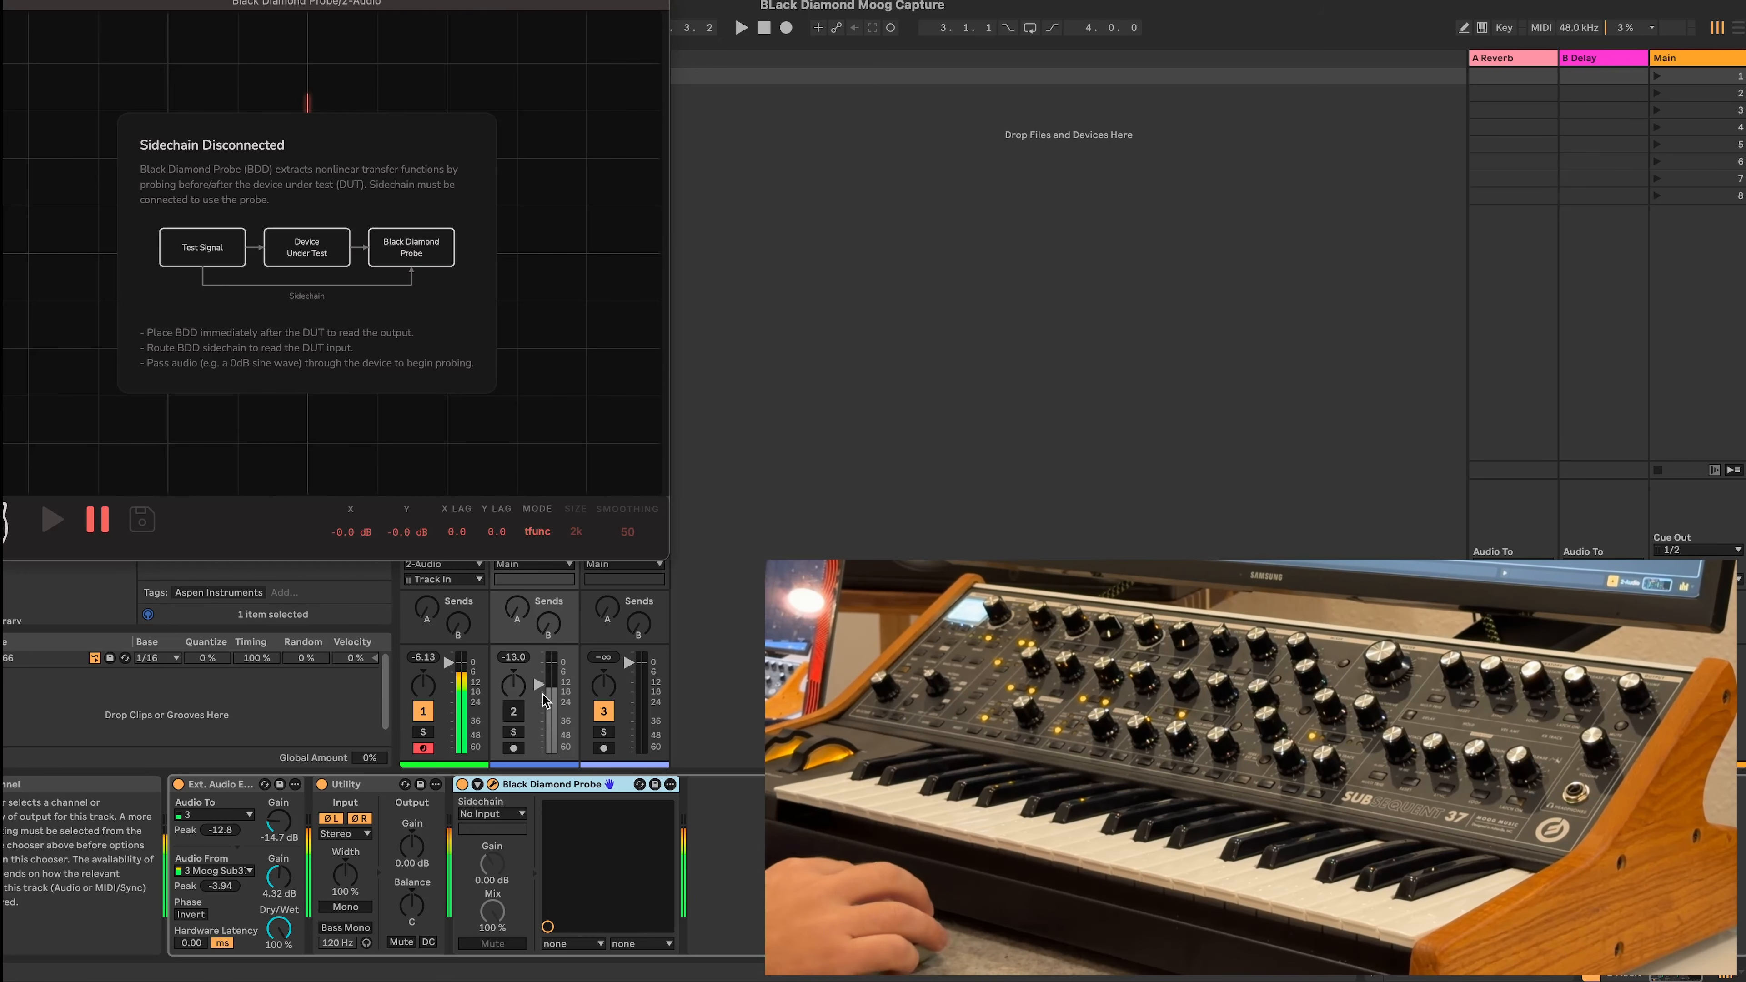
Set Black Diamond Probe's sidechain input to 2-Audio and its display mode to tfunc
{"action": "left_click", "coordinate": [493, 814]}
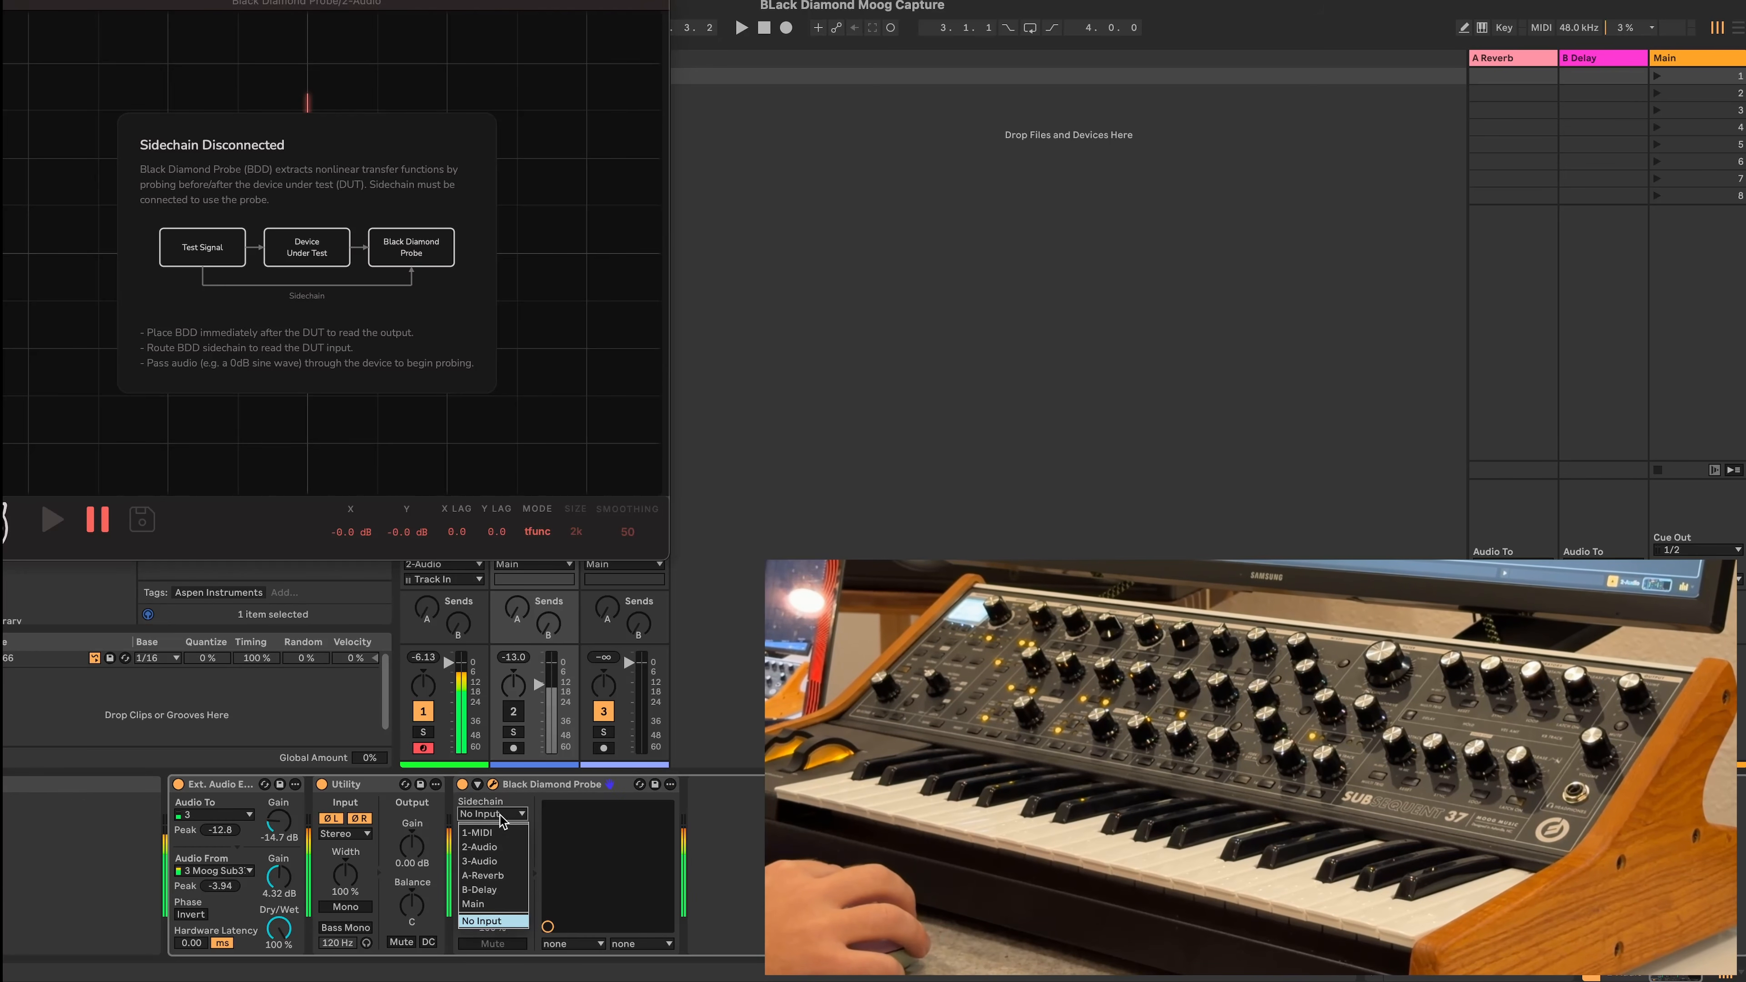
{"action": "left_click", "coordinate": [491, 848]}
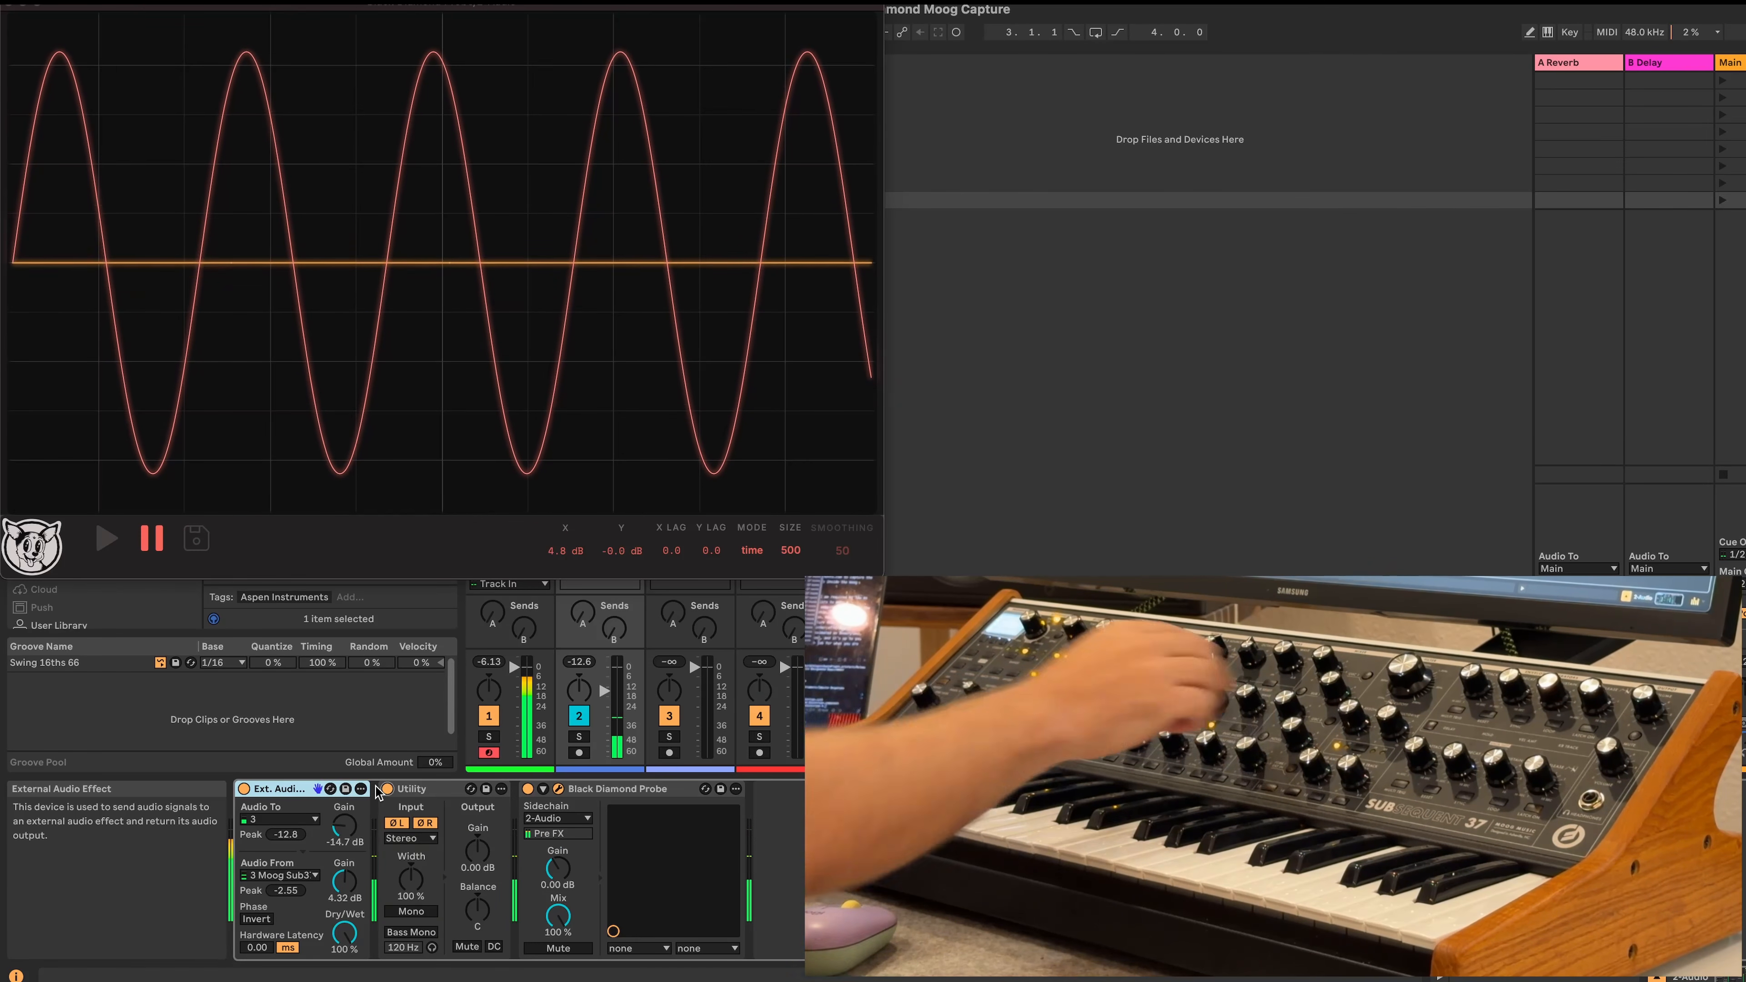
{"action": "left_click", "coordinate": [752, 550]}
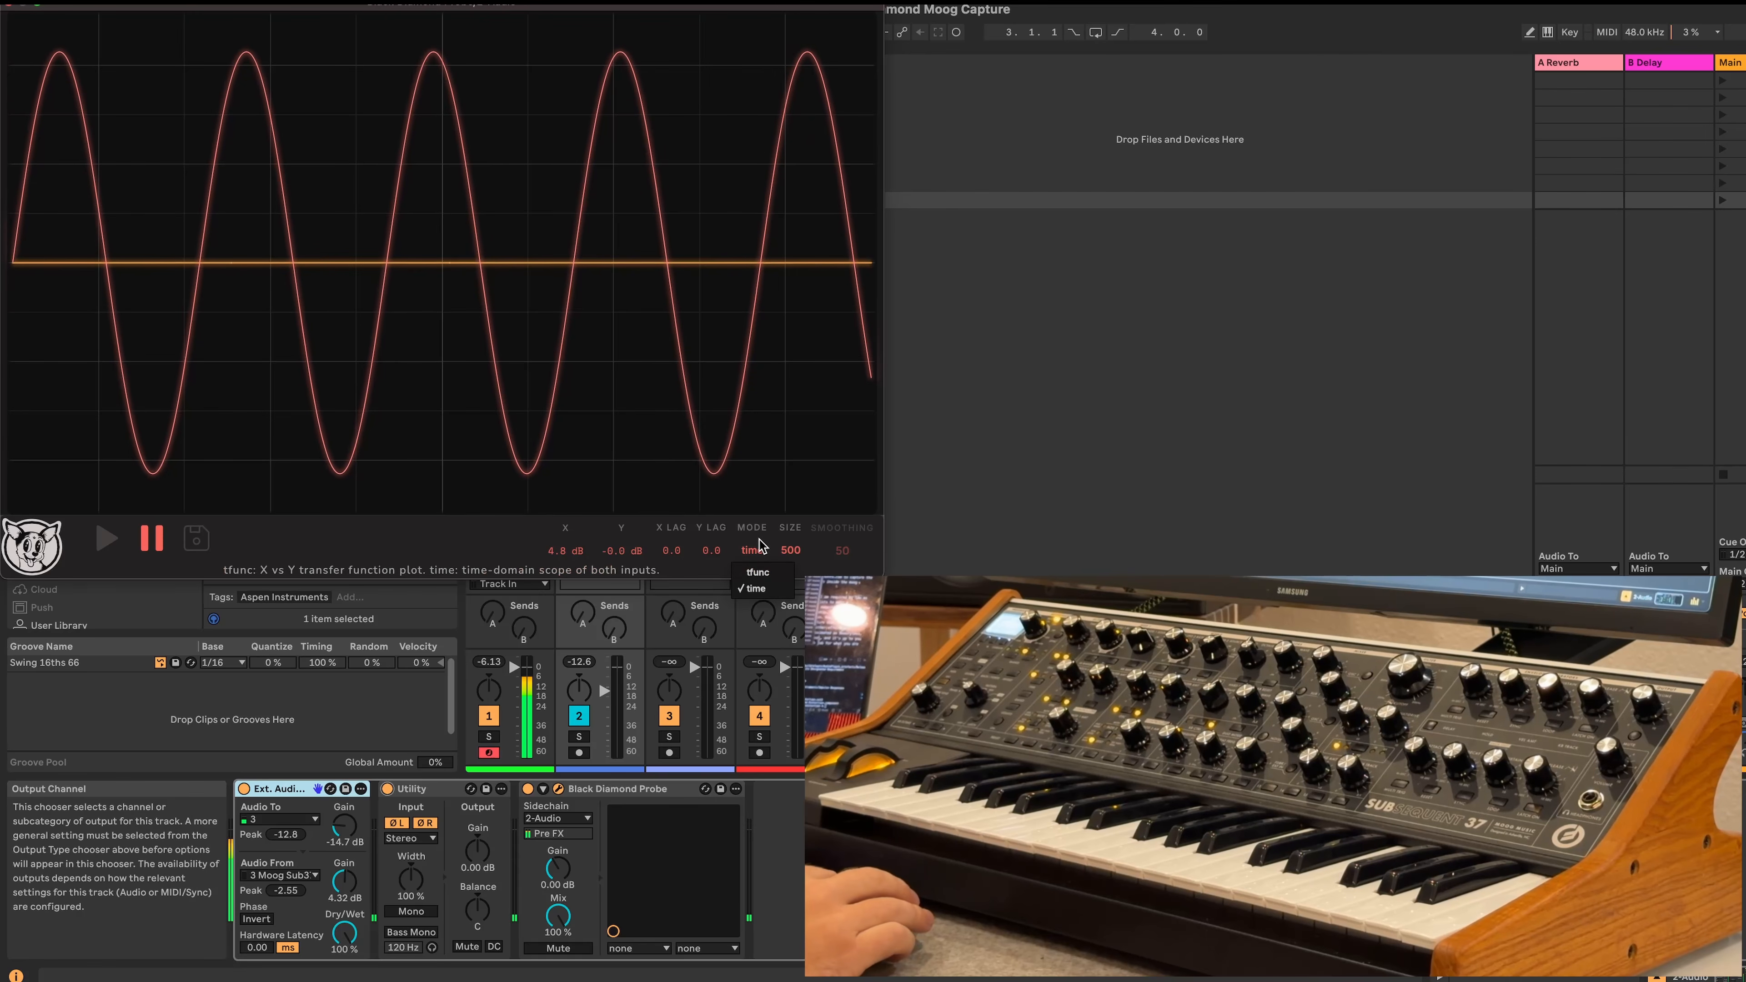
{"action": "left_click", "coordinate": [753, 575]}
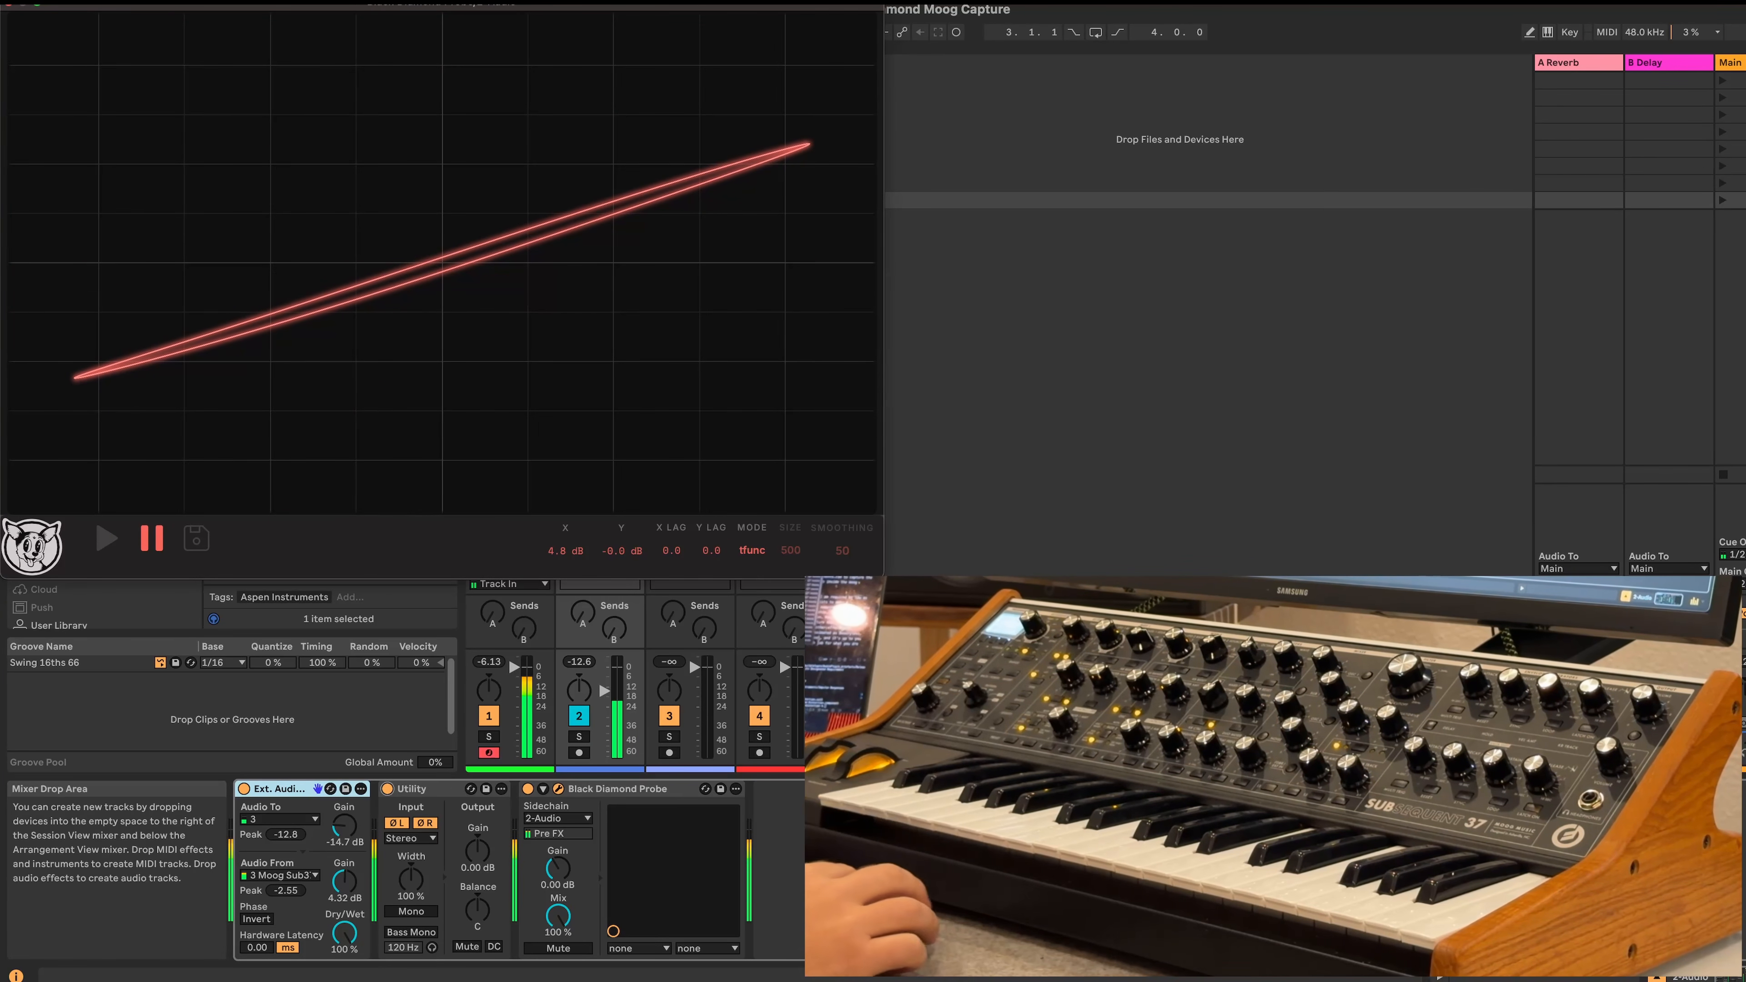
Mute track 2, compare both waveforms in time mode, and set the Probe's X lag to 1.0 in tfunc mode
{"action": "left_click", "coordinate": [580, 716]}
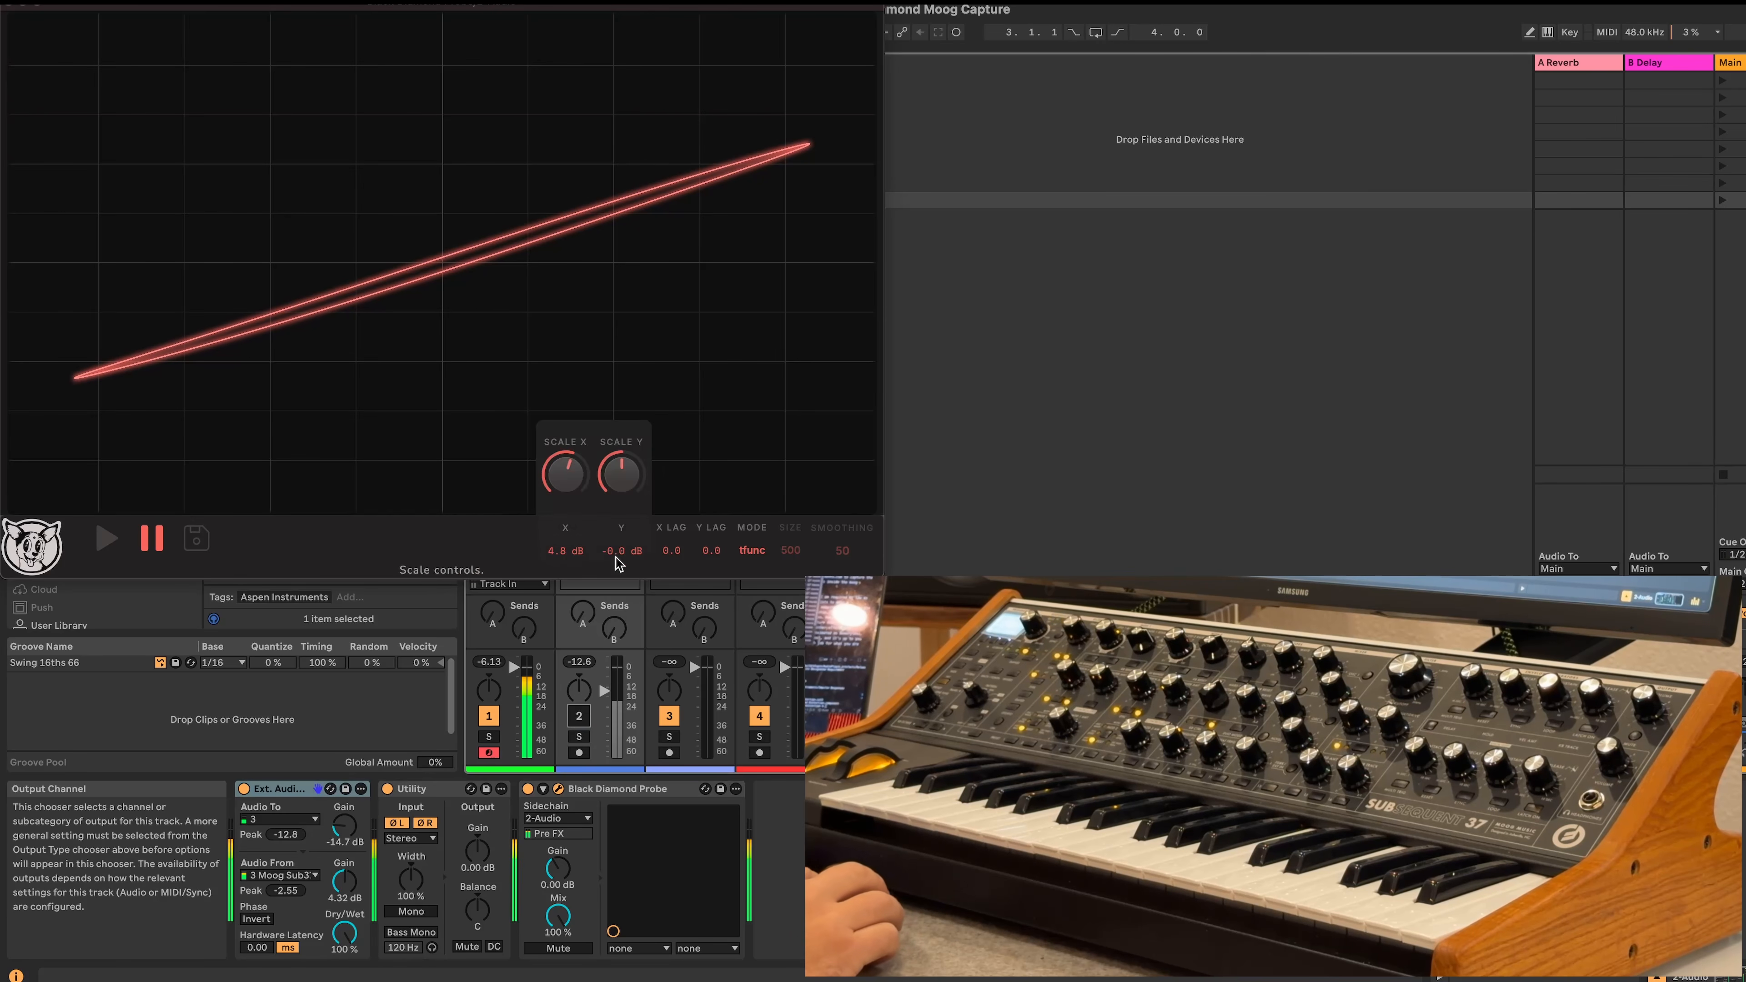
{"action": "left_click", "coordinate": [744, 551]}
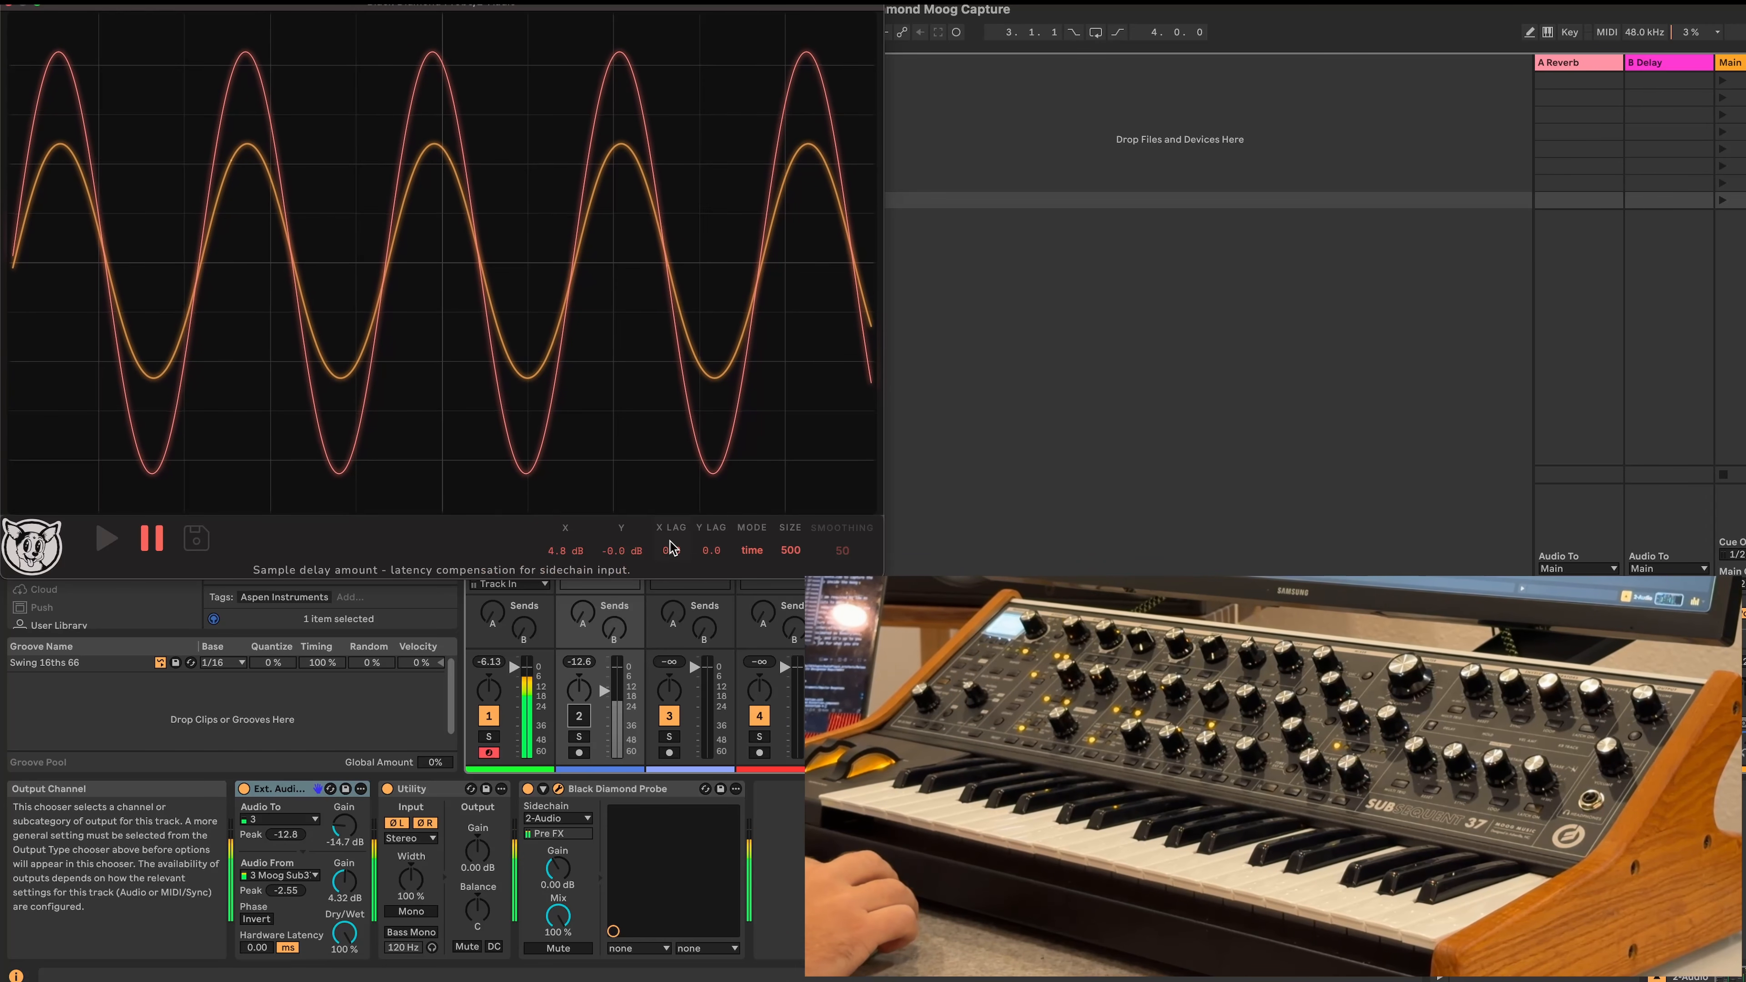
{"action": "mouse_move", "coordinate": [674, 543]}
{"action": "left_mouse_down"}
{"action": "mouse_move", "coordinate": [705, 488]}
{"action": "mouse_move", "coordinate": [691, 550]}
{"action": "mouse_move", "coordinate": [723, 521]}
{"action": "mouse_move", "coordinate": [712, 564]}
{"action": "left_mouse_up"}
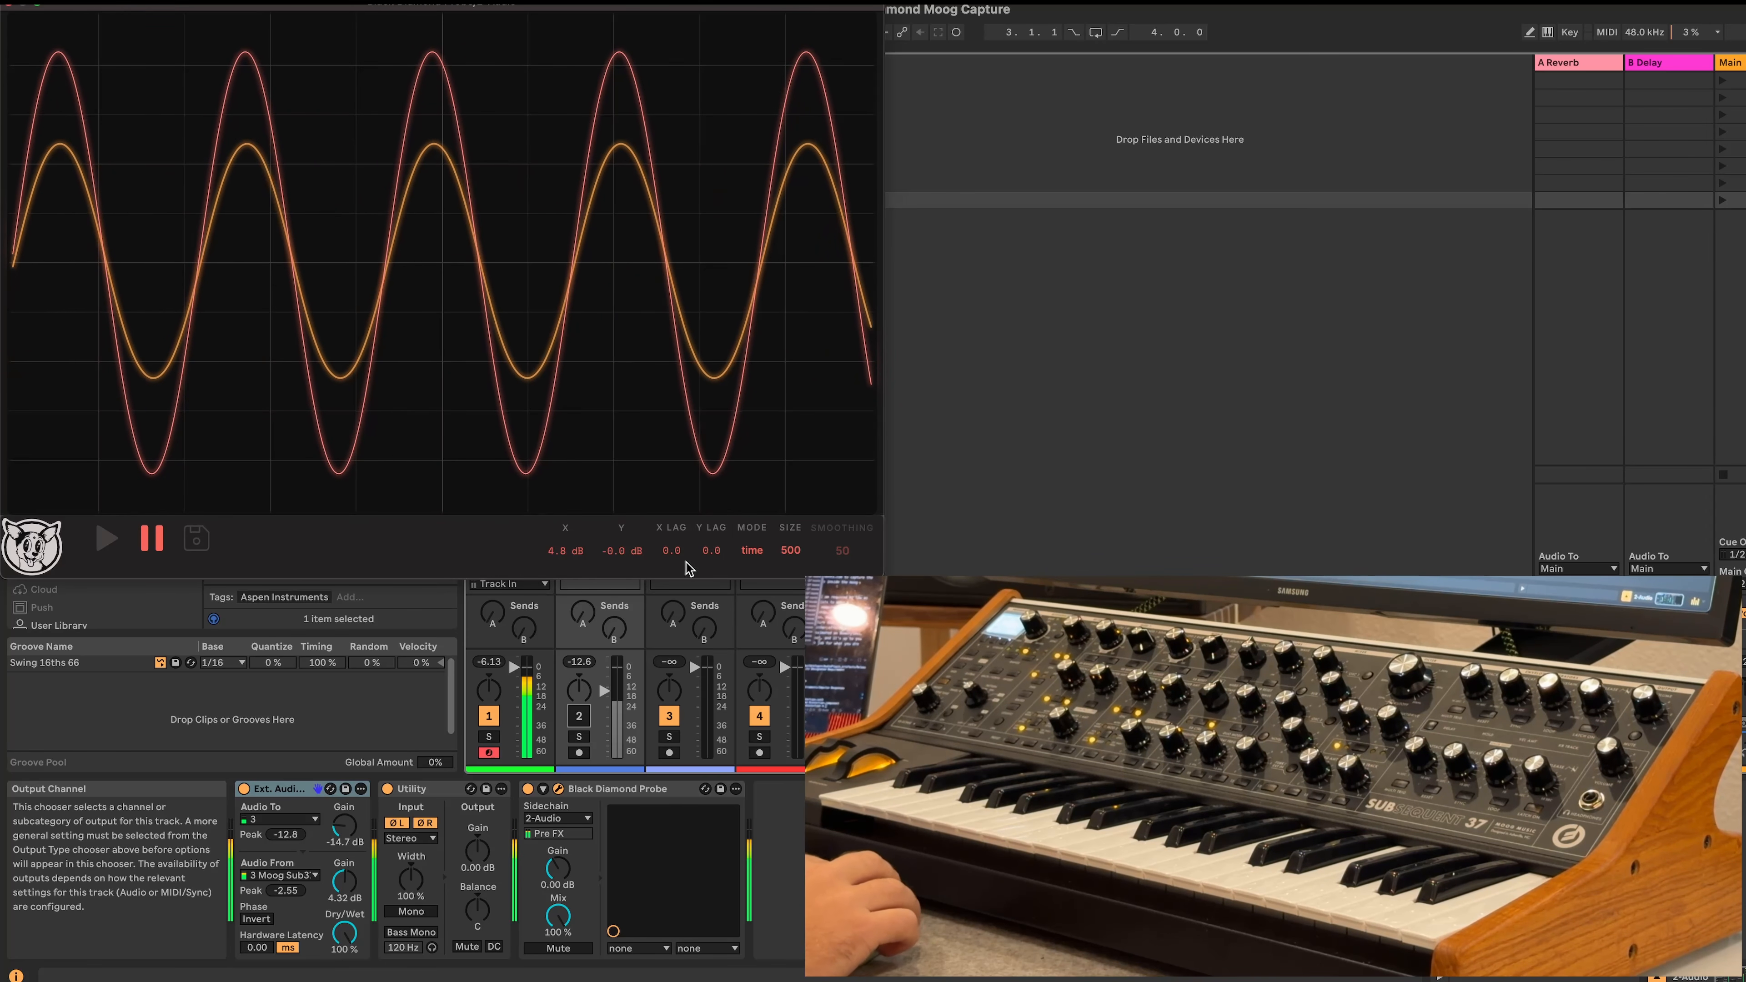
{"action": "left_click", "coordinate": [755, 550]}
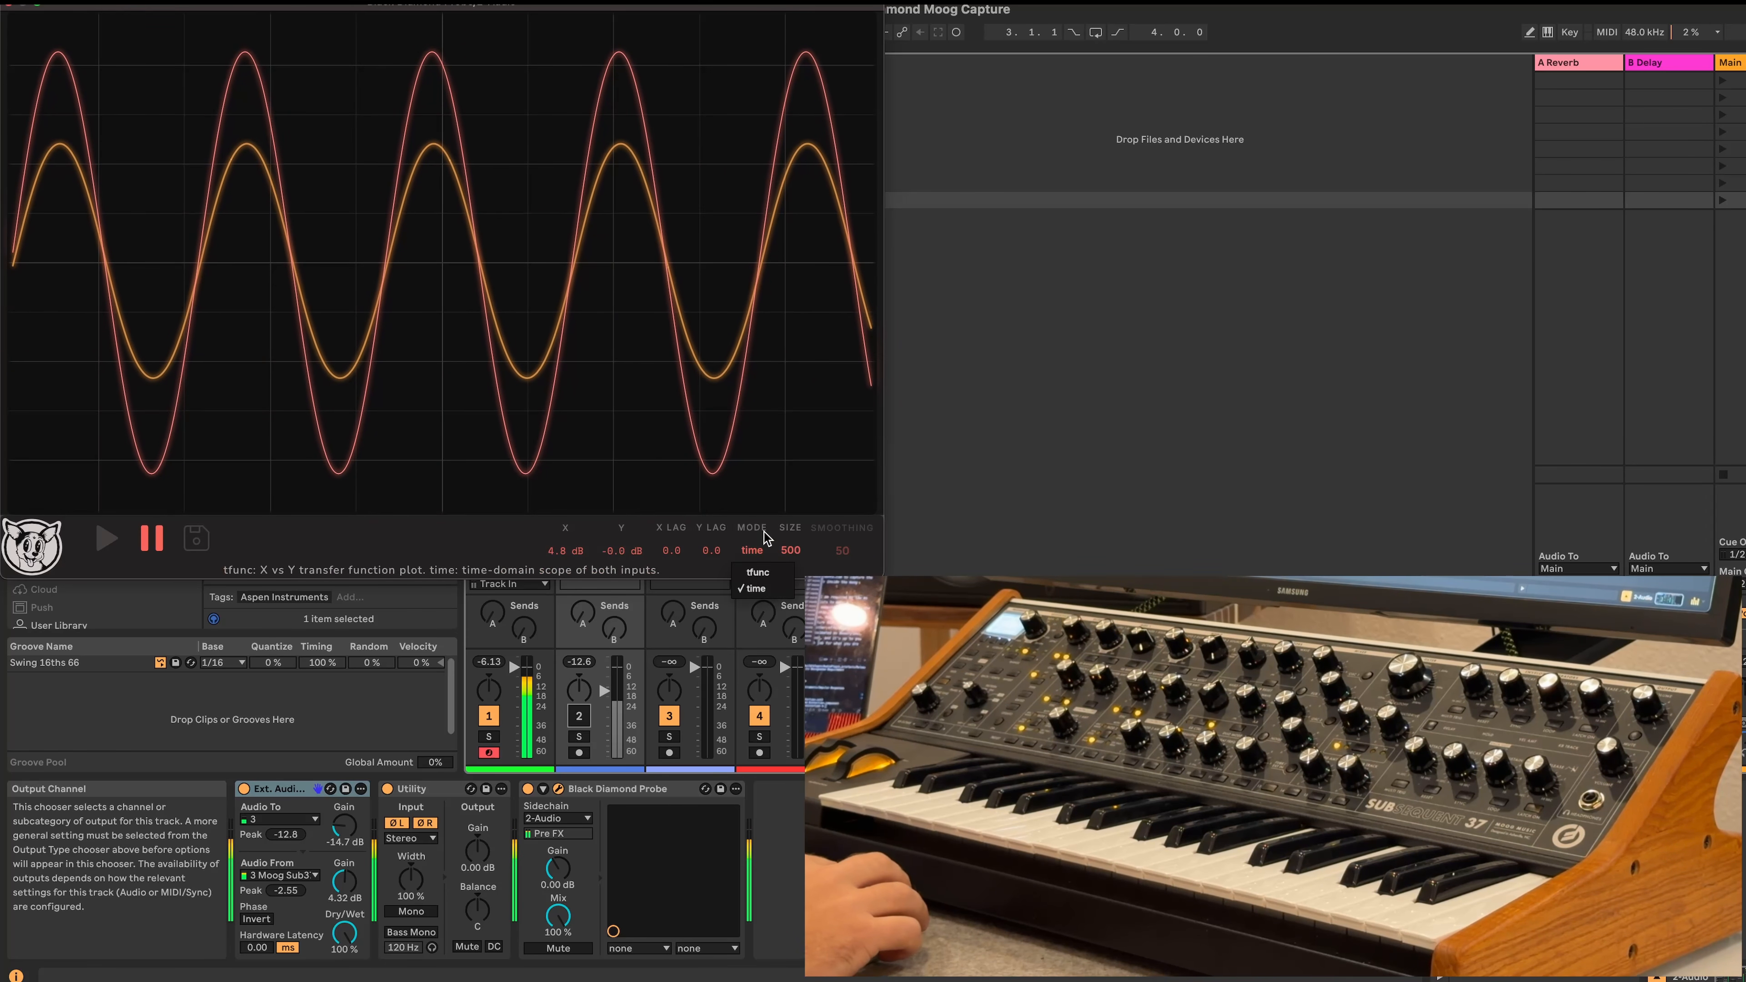
{"action": "left_click", "coordinate": [758, 573]}
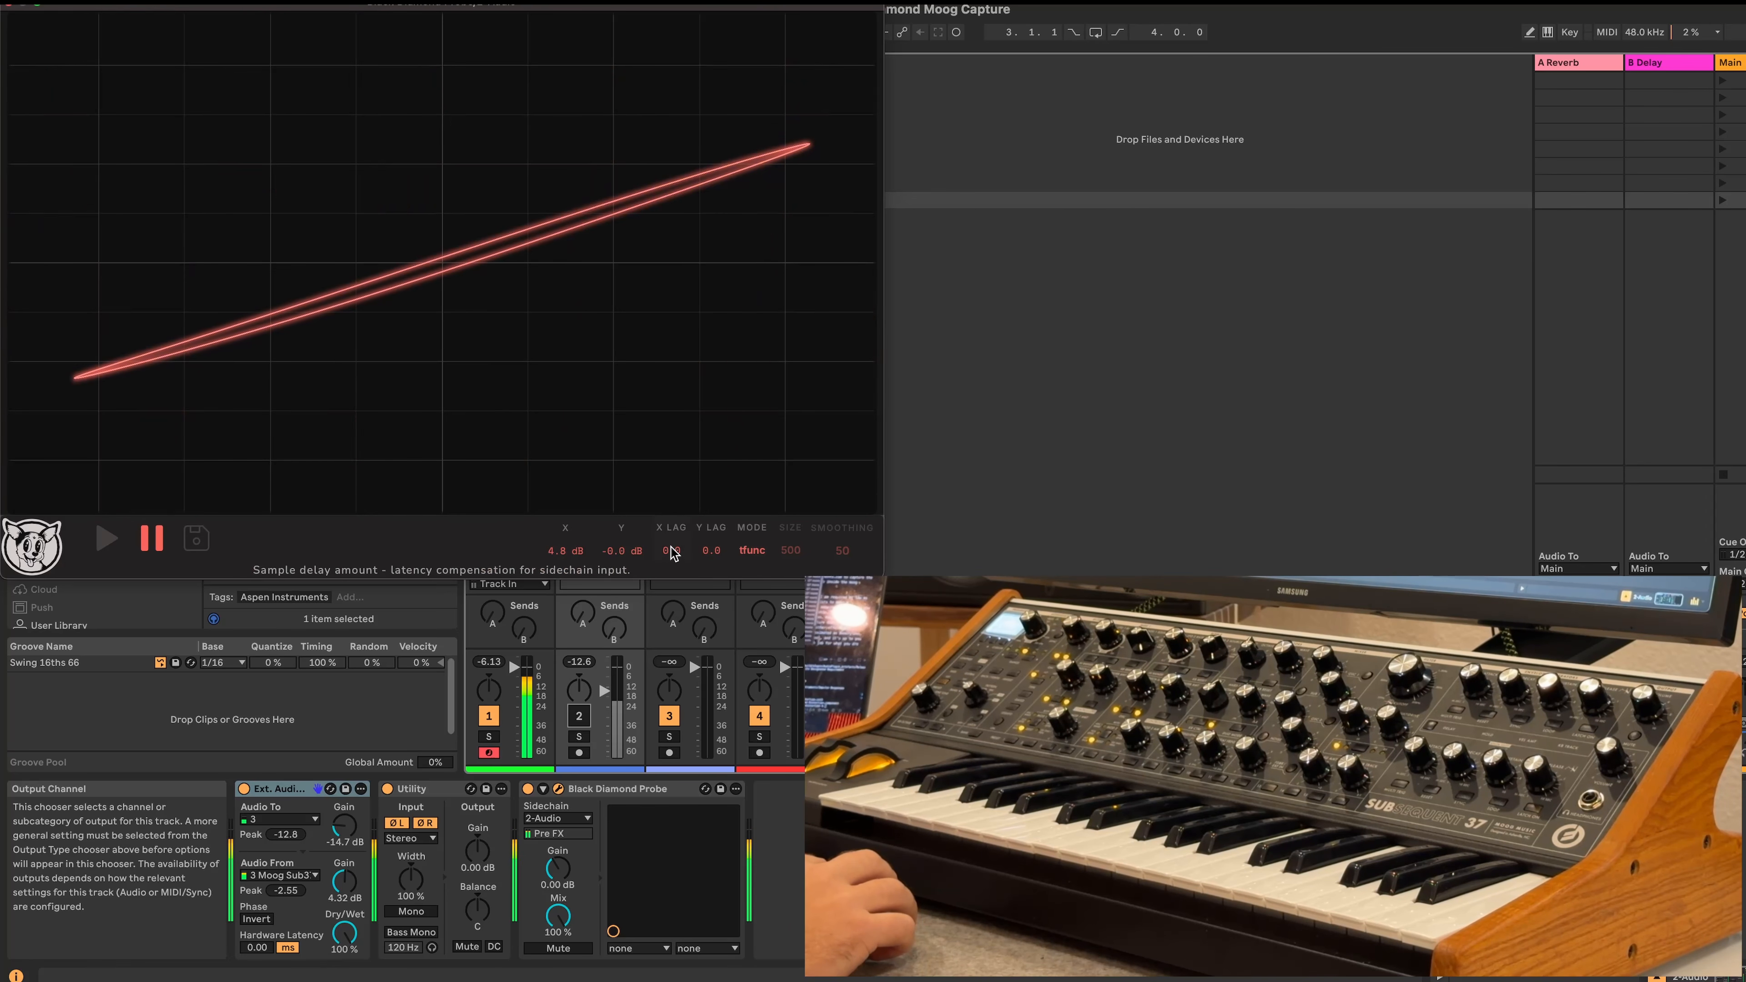
{"action": "left_click_drag", "start_coordinate": [674, 539], "coordinate": [676, 539]}
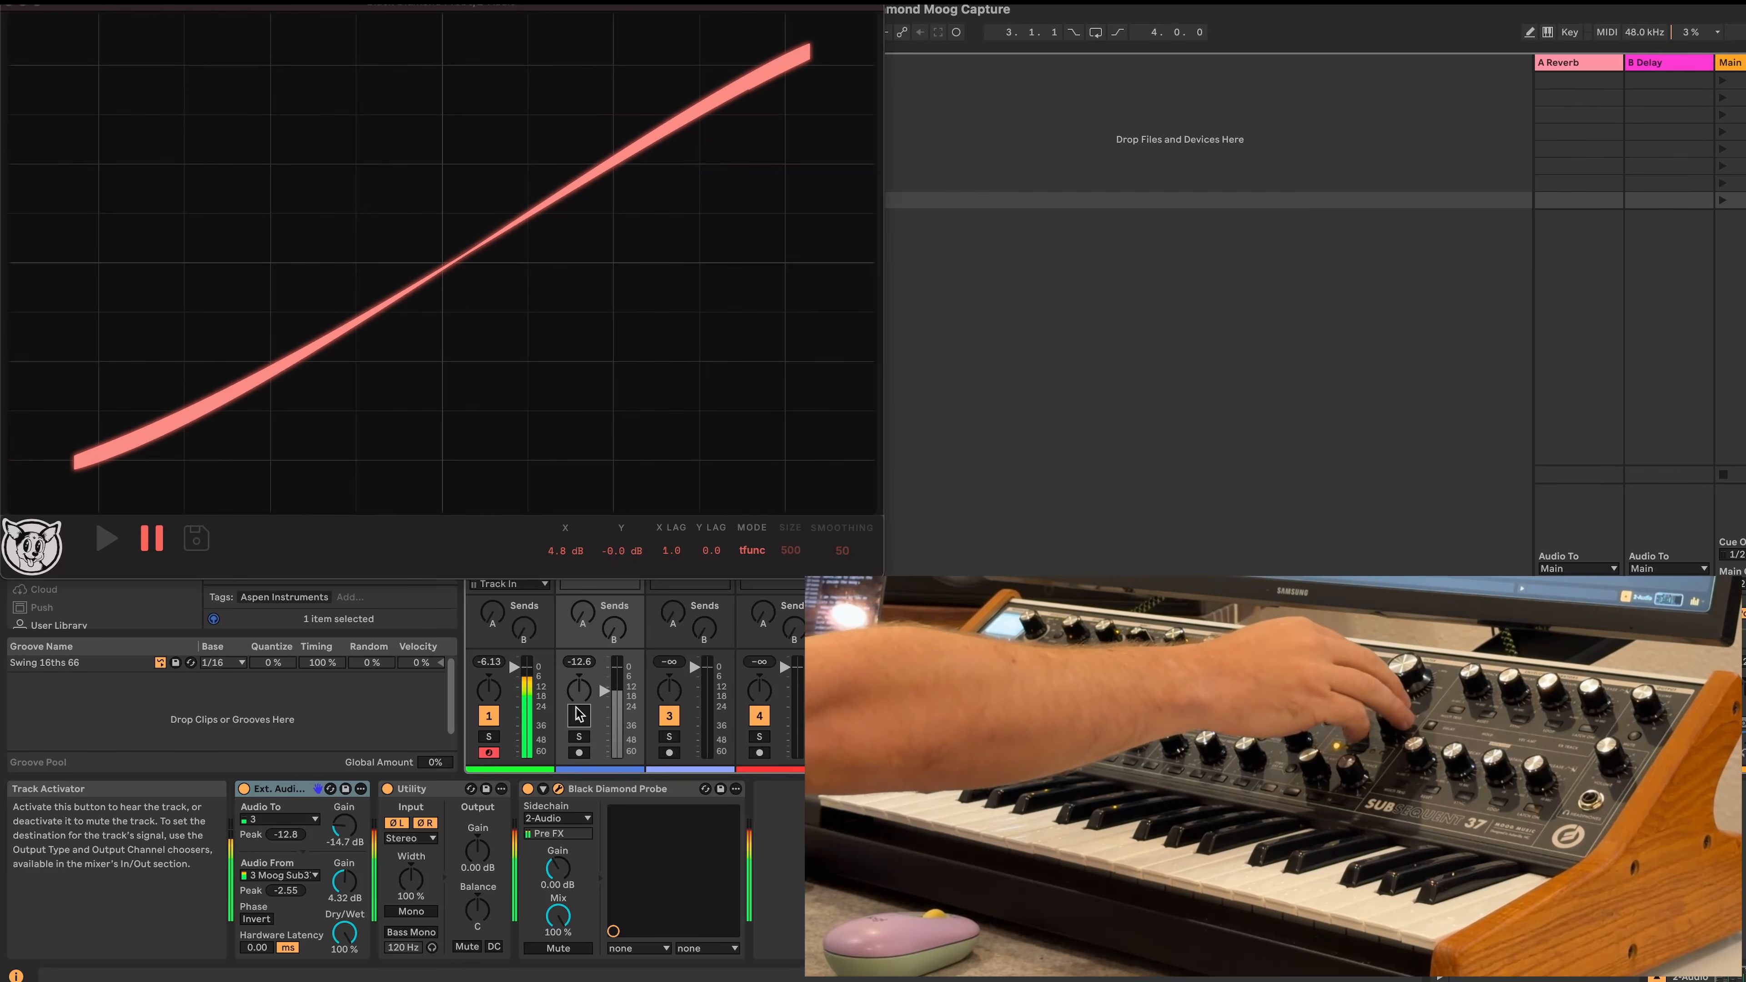
Unmute track 2 to listen to the Moog's drive while watching the transfer curve, and mute it again
{"action": "left_click", "coordinate": [579, 714]}
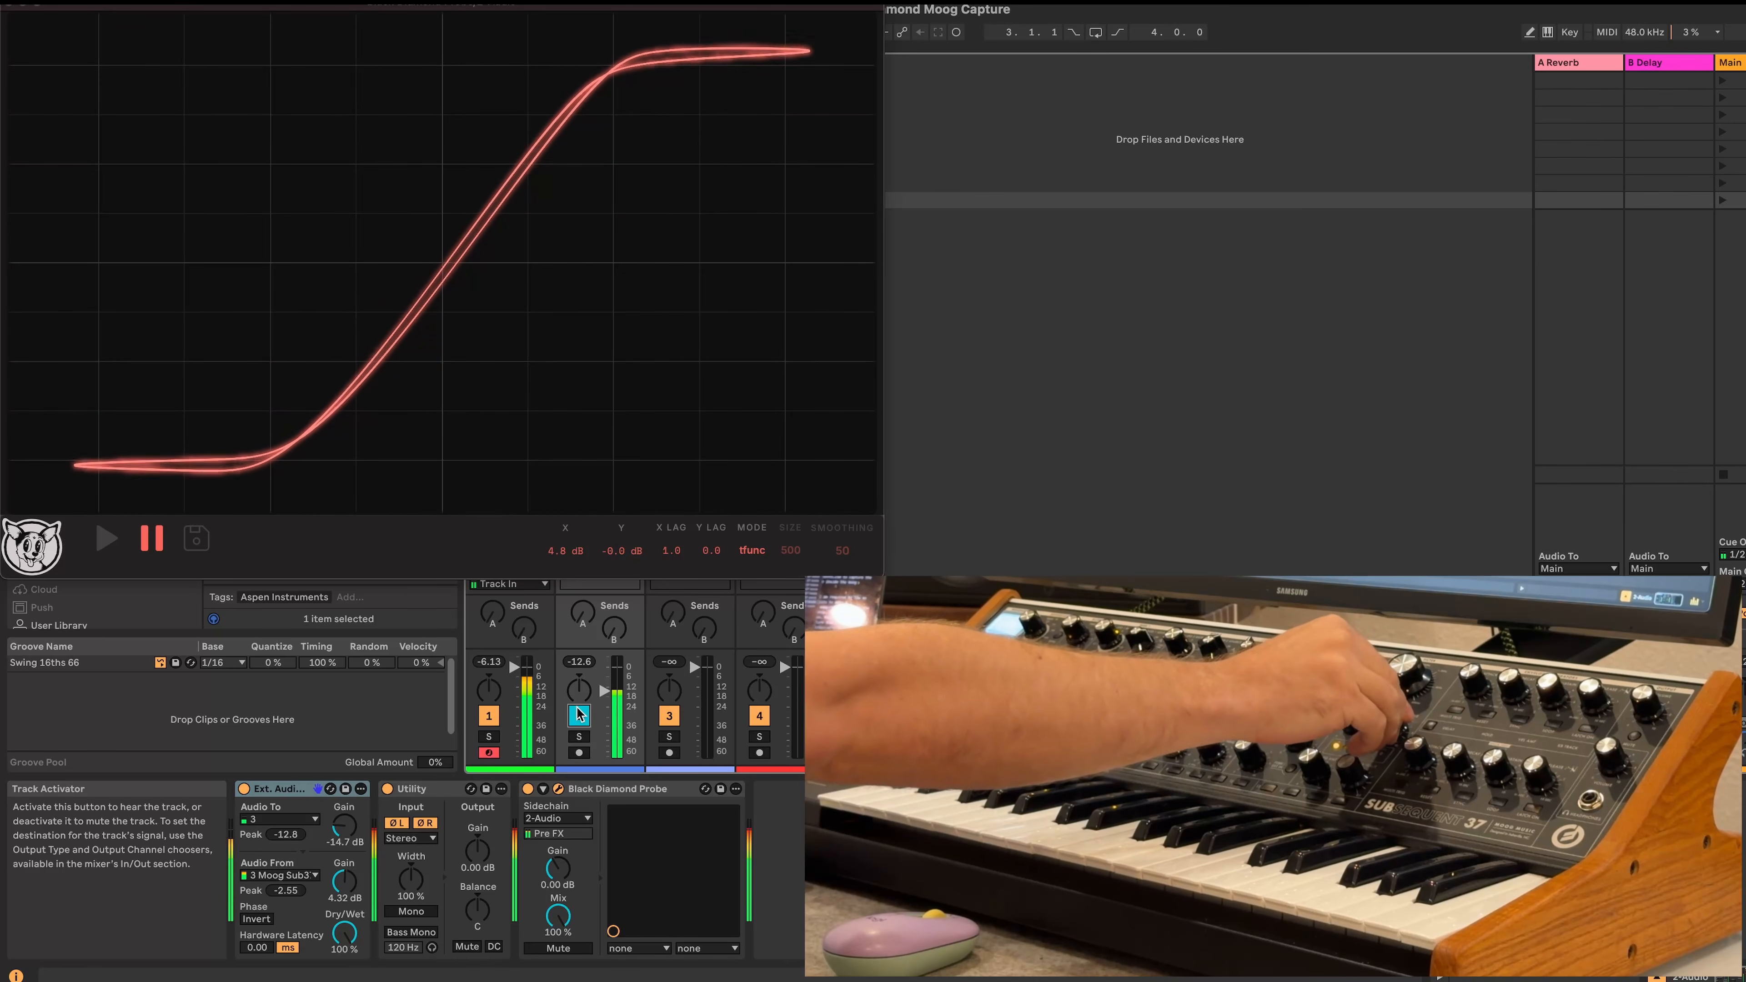
{"action": "left_click", "coordinate": [579, 714]}
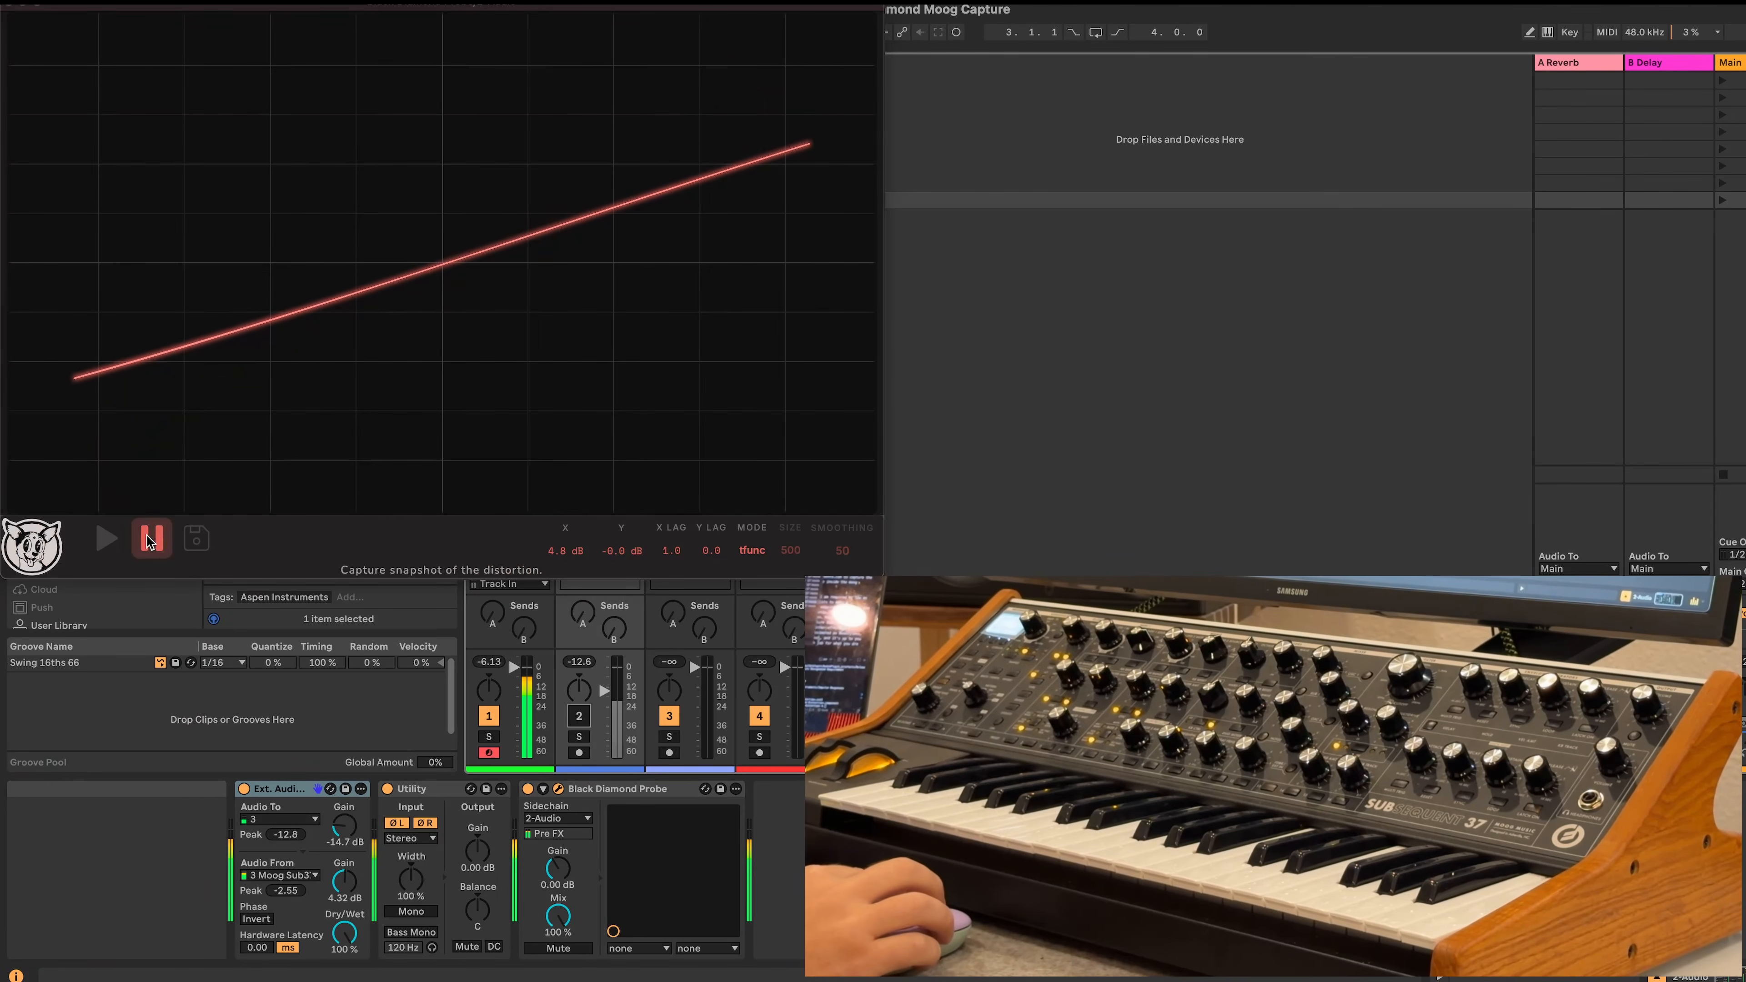
Capture a snapshot of the Moog's distortion curve in Black Diamond Probe and save it
{"action": "left_click", "coordinate": [151, 538]}
{"action": "type", "text": "m"}
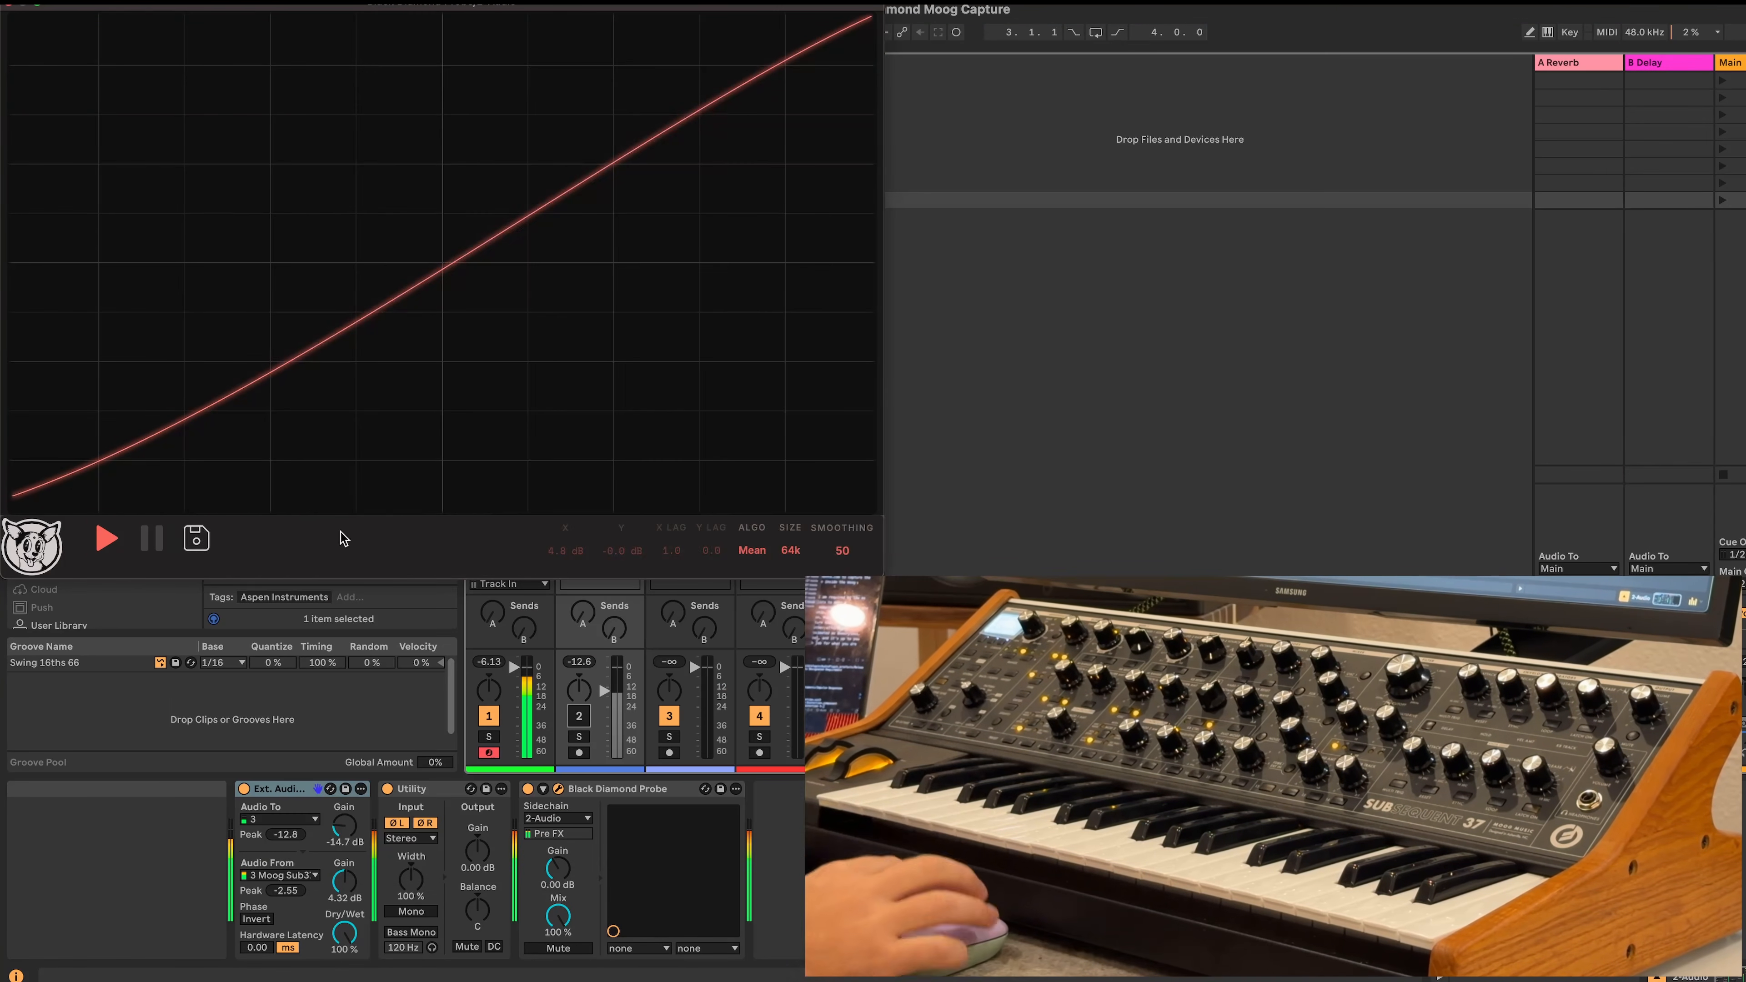
{"action": "left_click", "coordinate": [151, 538]}
{"action": "left_click", "coordinate": [194, 538]}
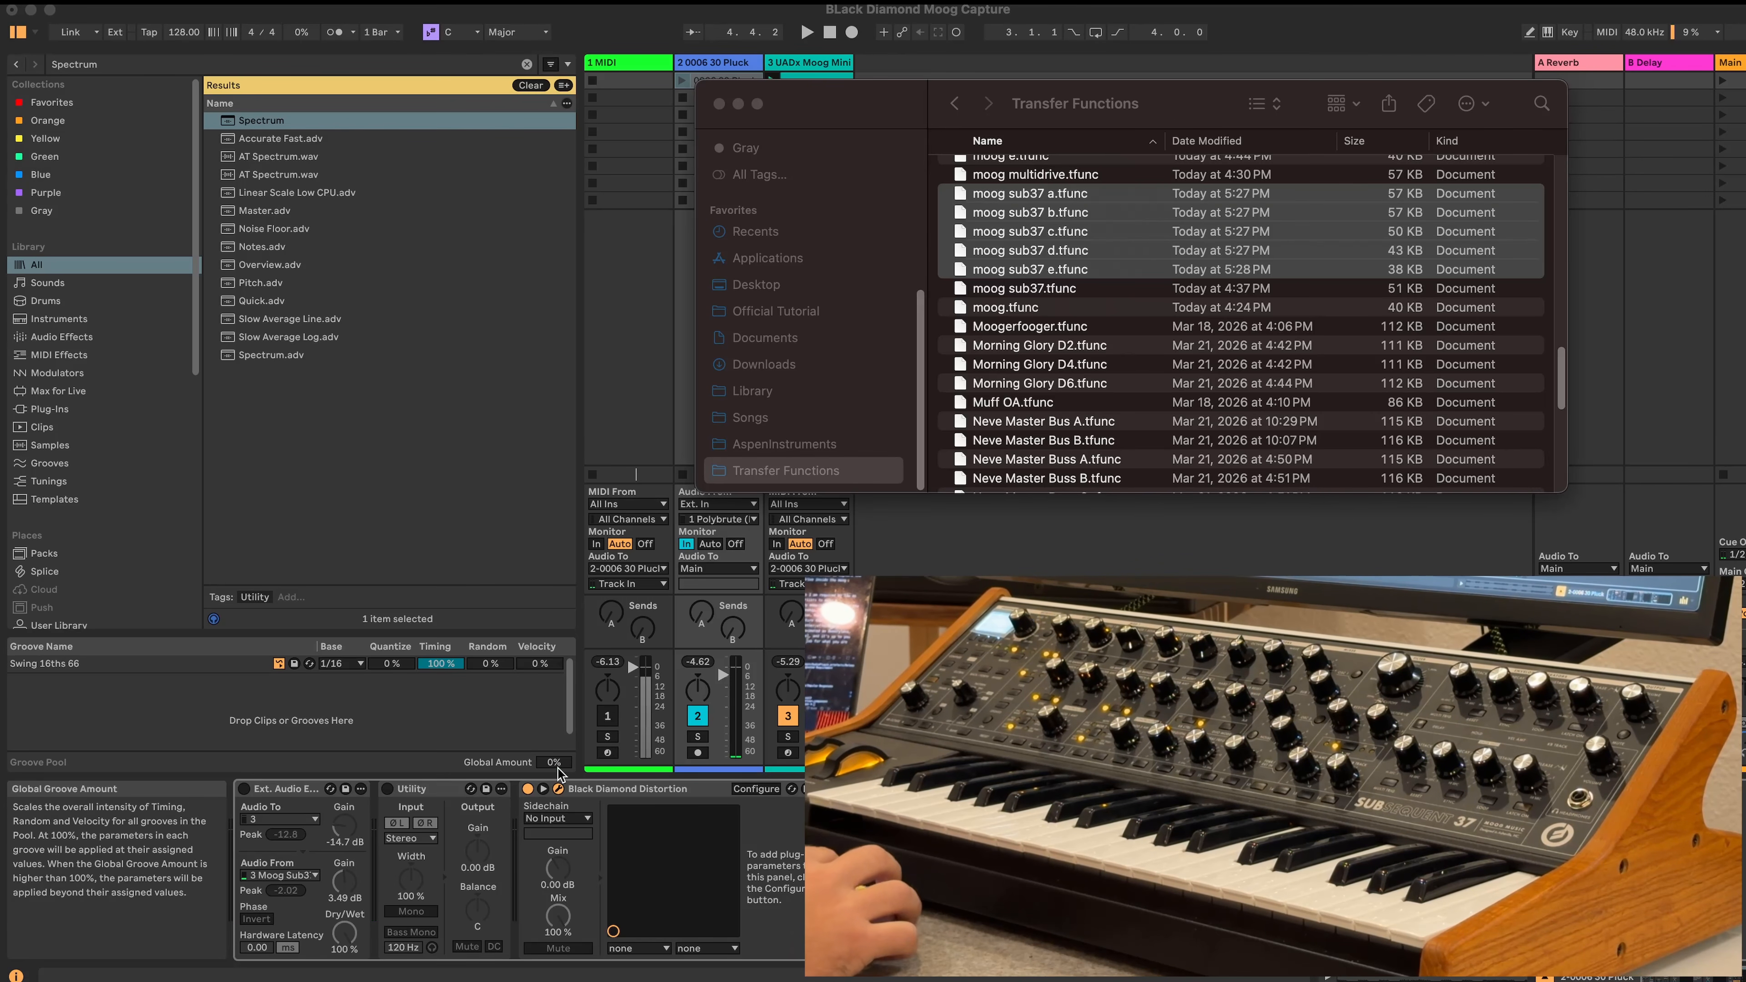
Show the Black Diamond Distortion window with the Moog Sub37 curves and search its preset browser for moog
{"action": "left_click", "coordinate": [560, 791]}
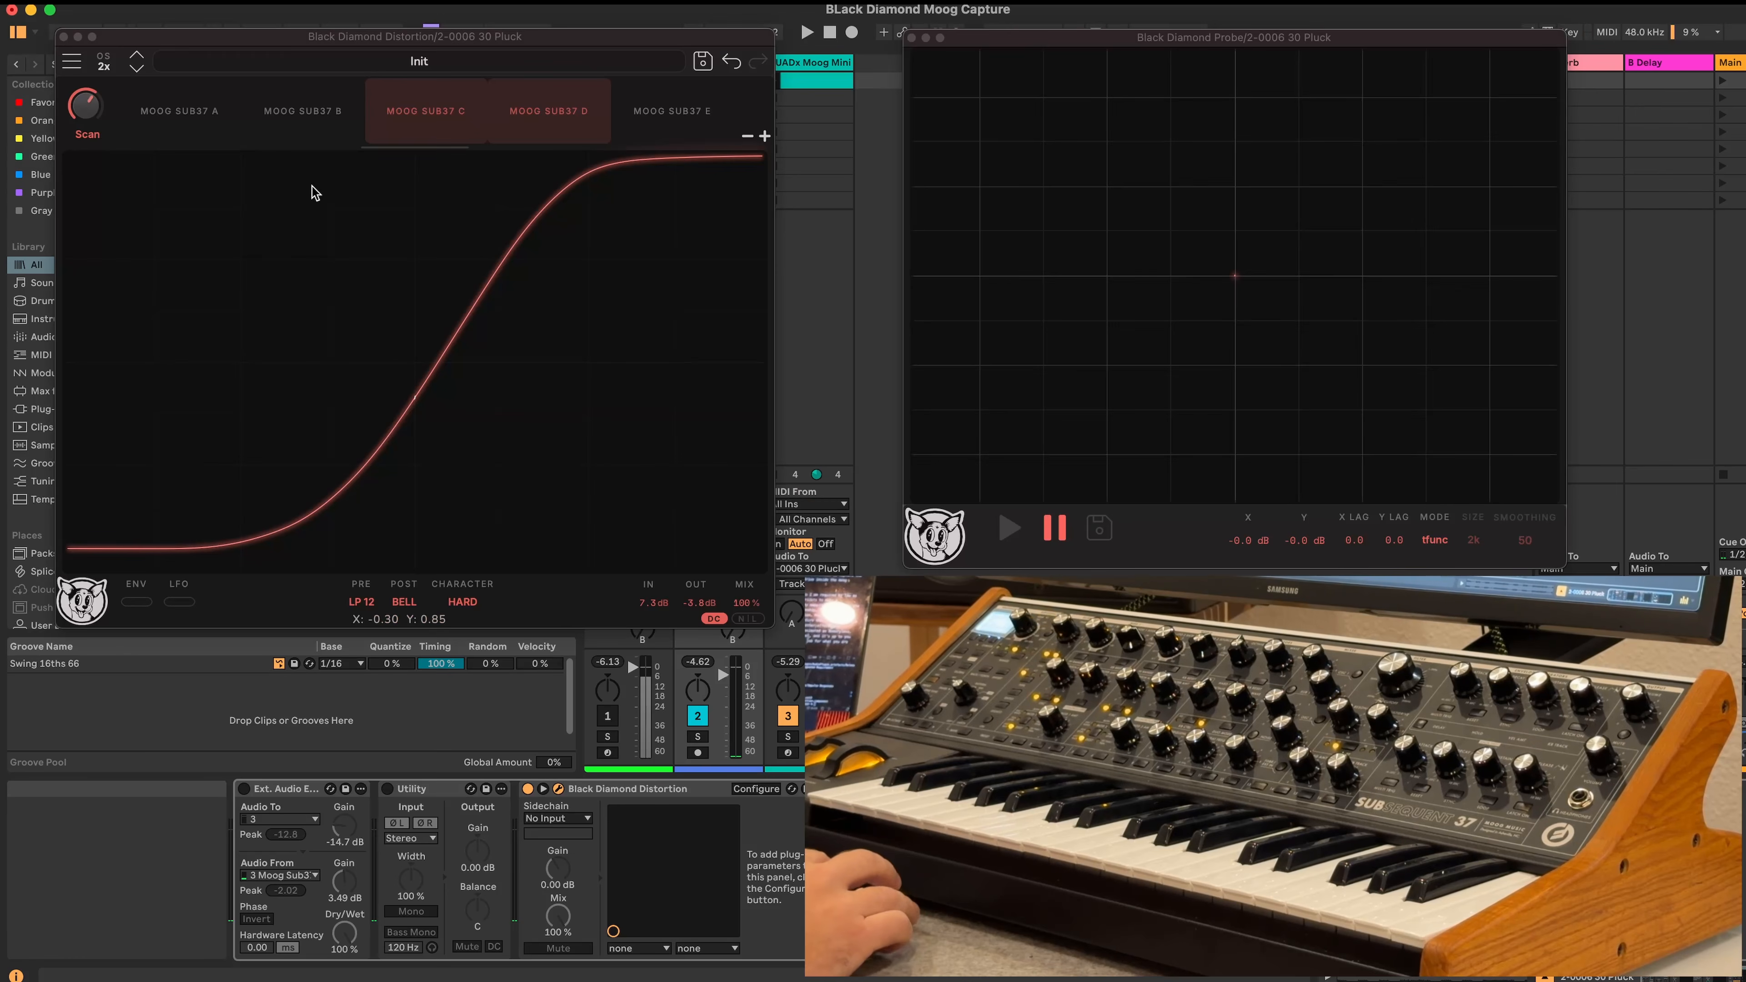
{"action": "left_click", "coordinate": [427, 60]}
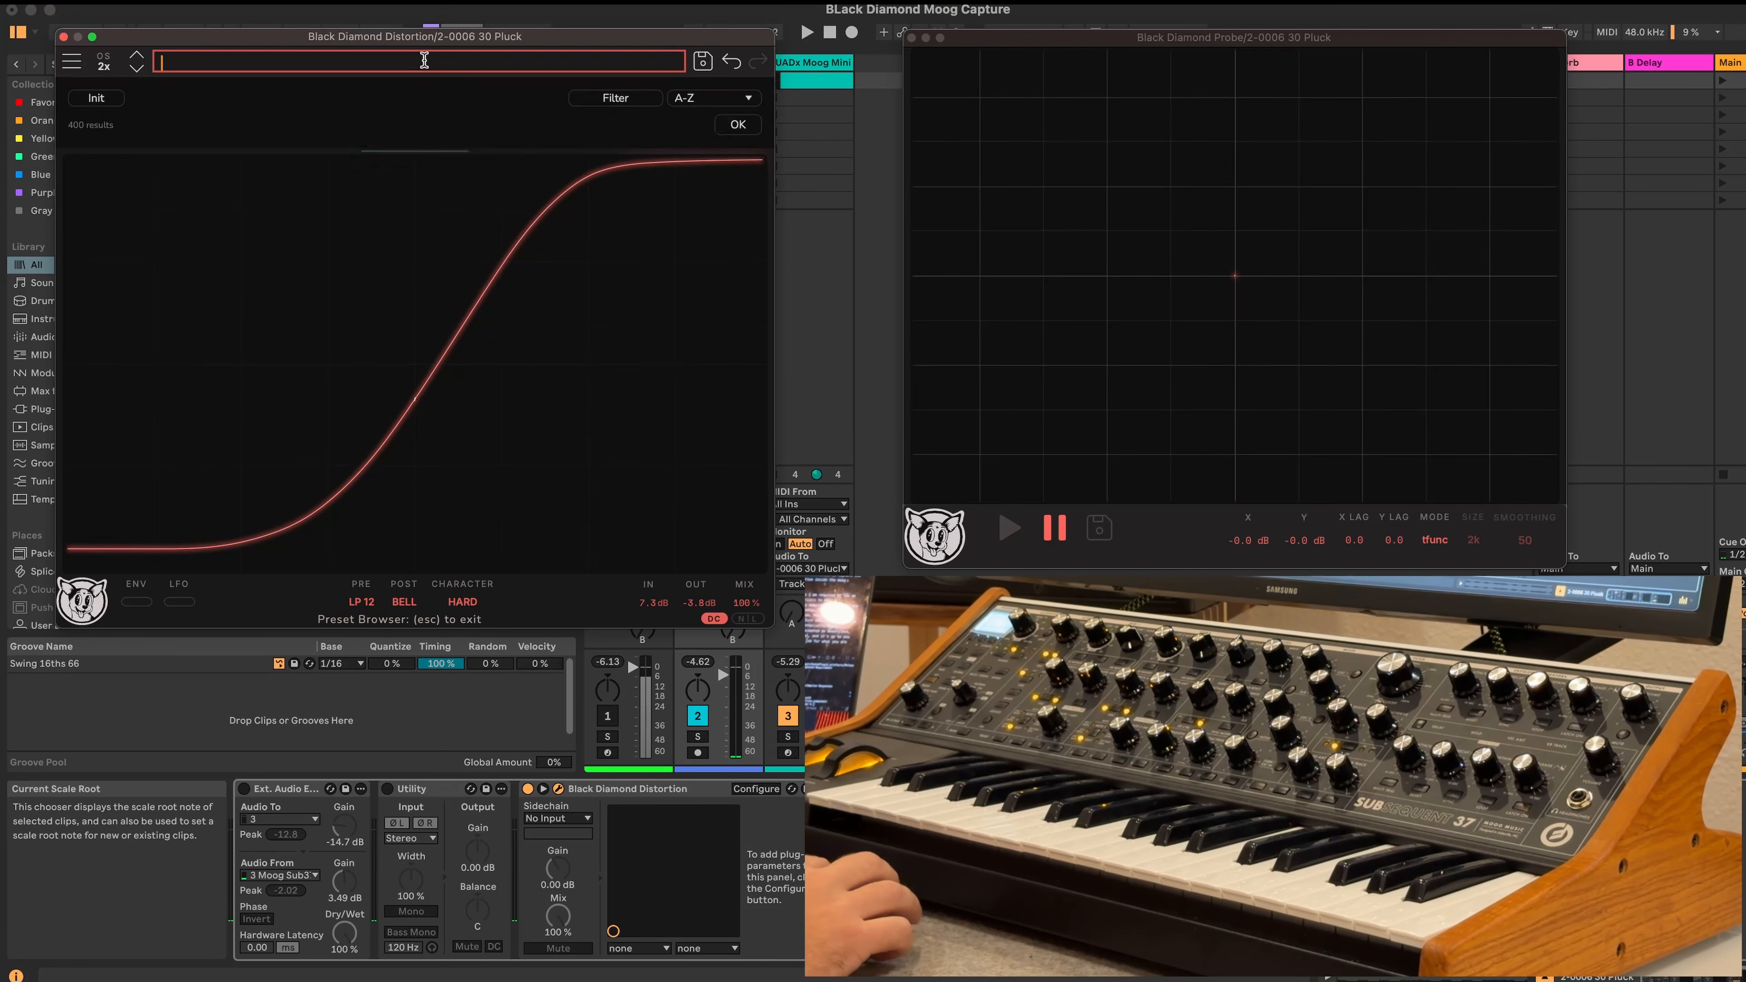
{"action": "type", "text": "moog"}
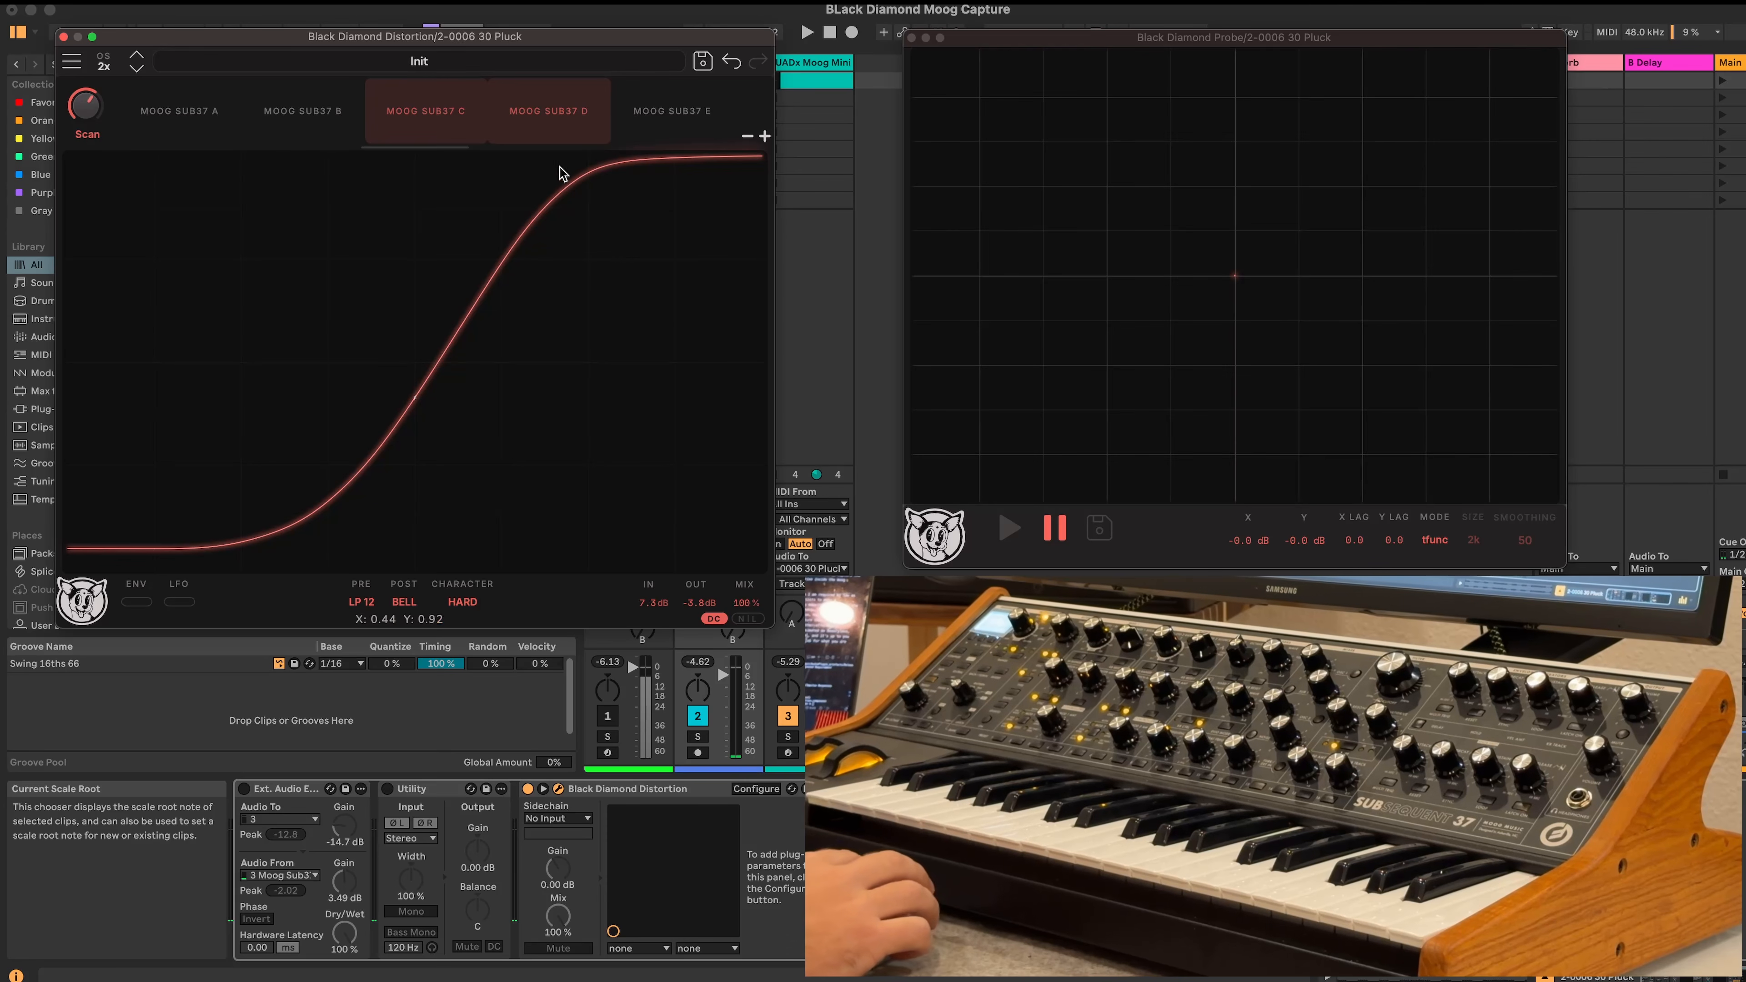
{"action": "mouse_move", "coordinate": [368, 594]}
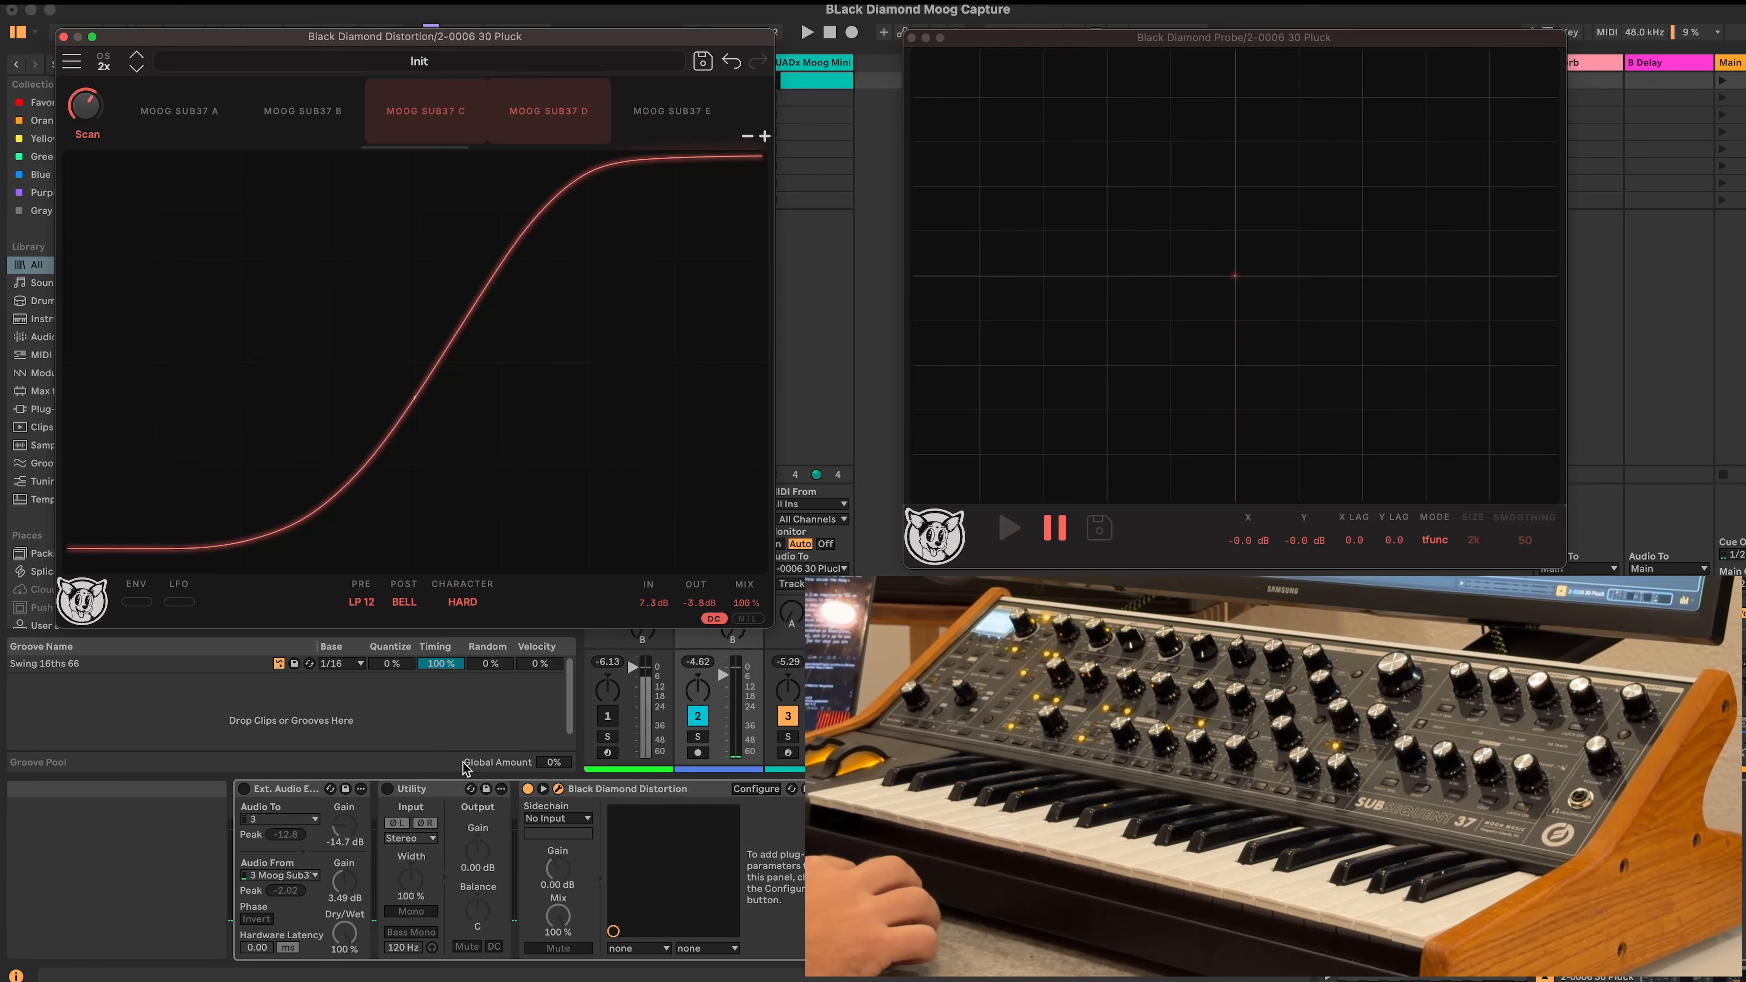
Play the kick loop with Black Diamond Distortion bypassed, and alternate between the Moog Multidrive loop and Black Diamond Distortion
{"action": "left_click", "coordinate": [528, 789]}
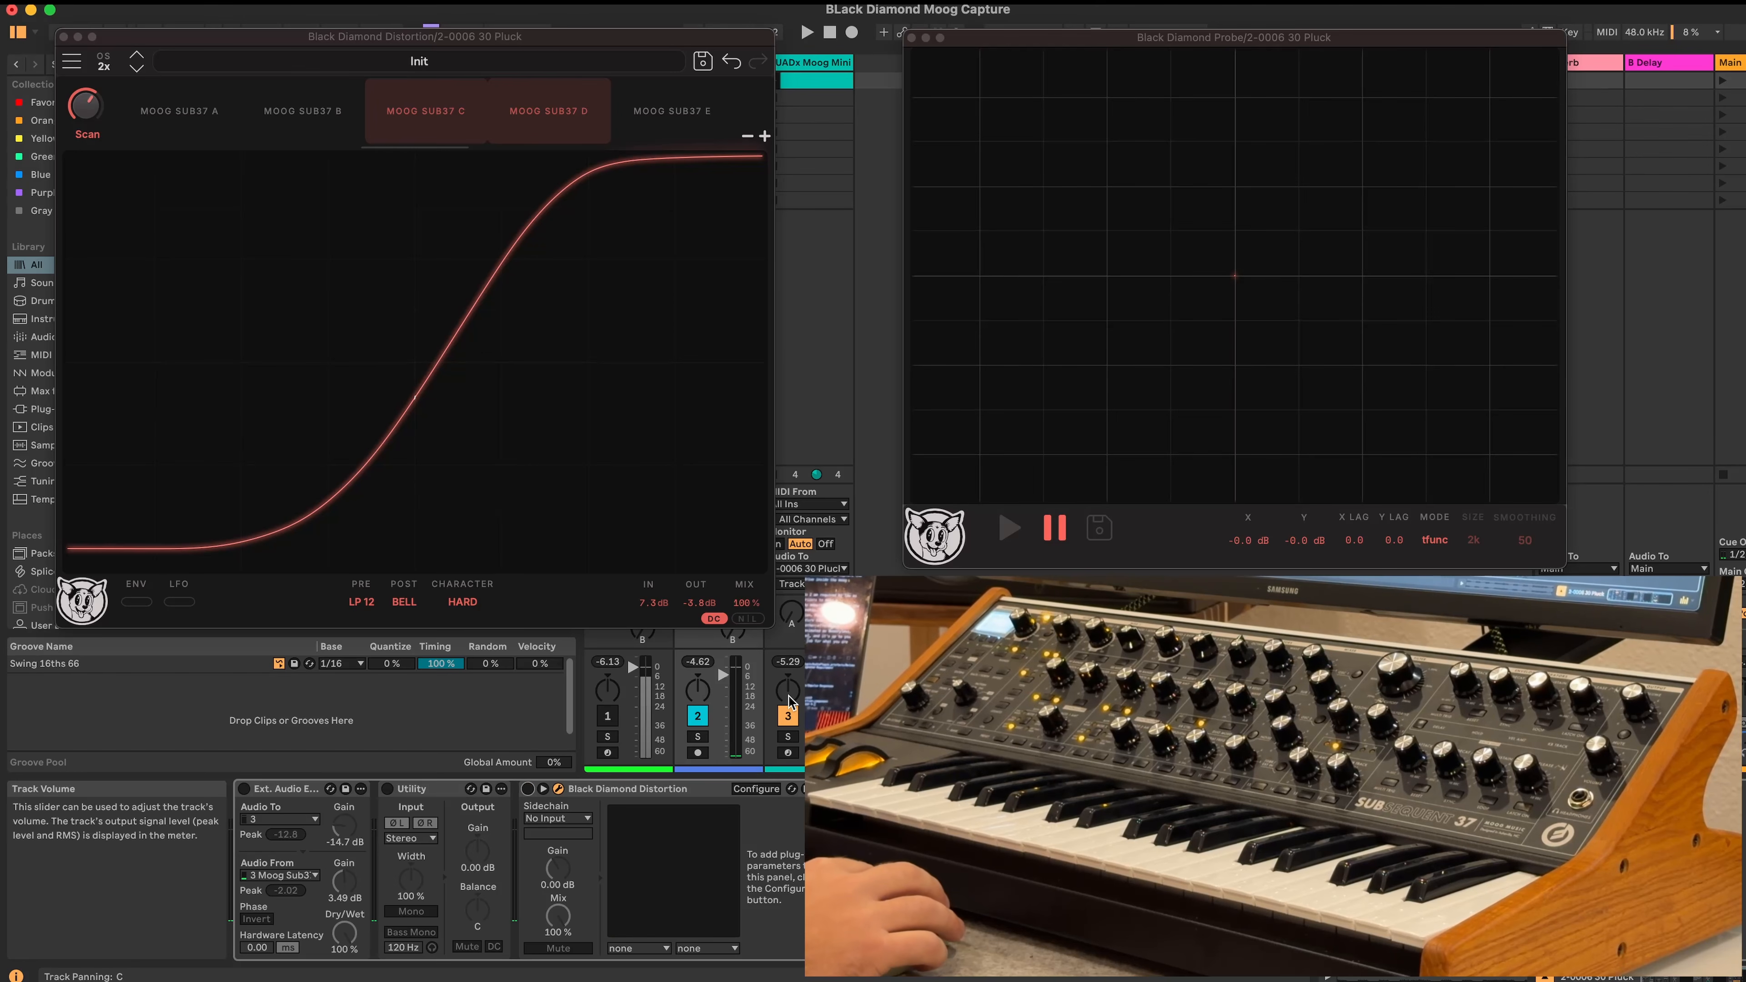
{"action": "key", "text": "space"}
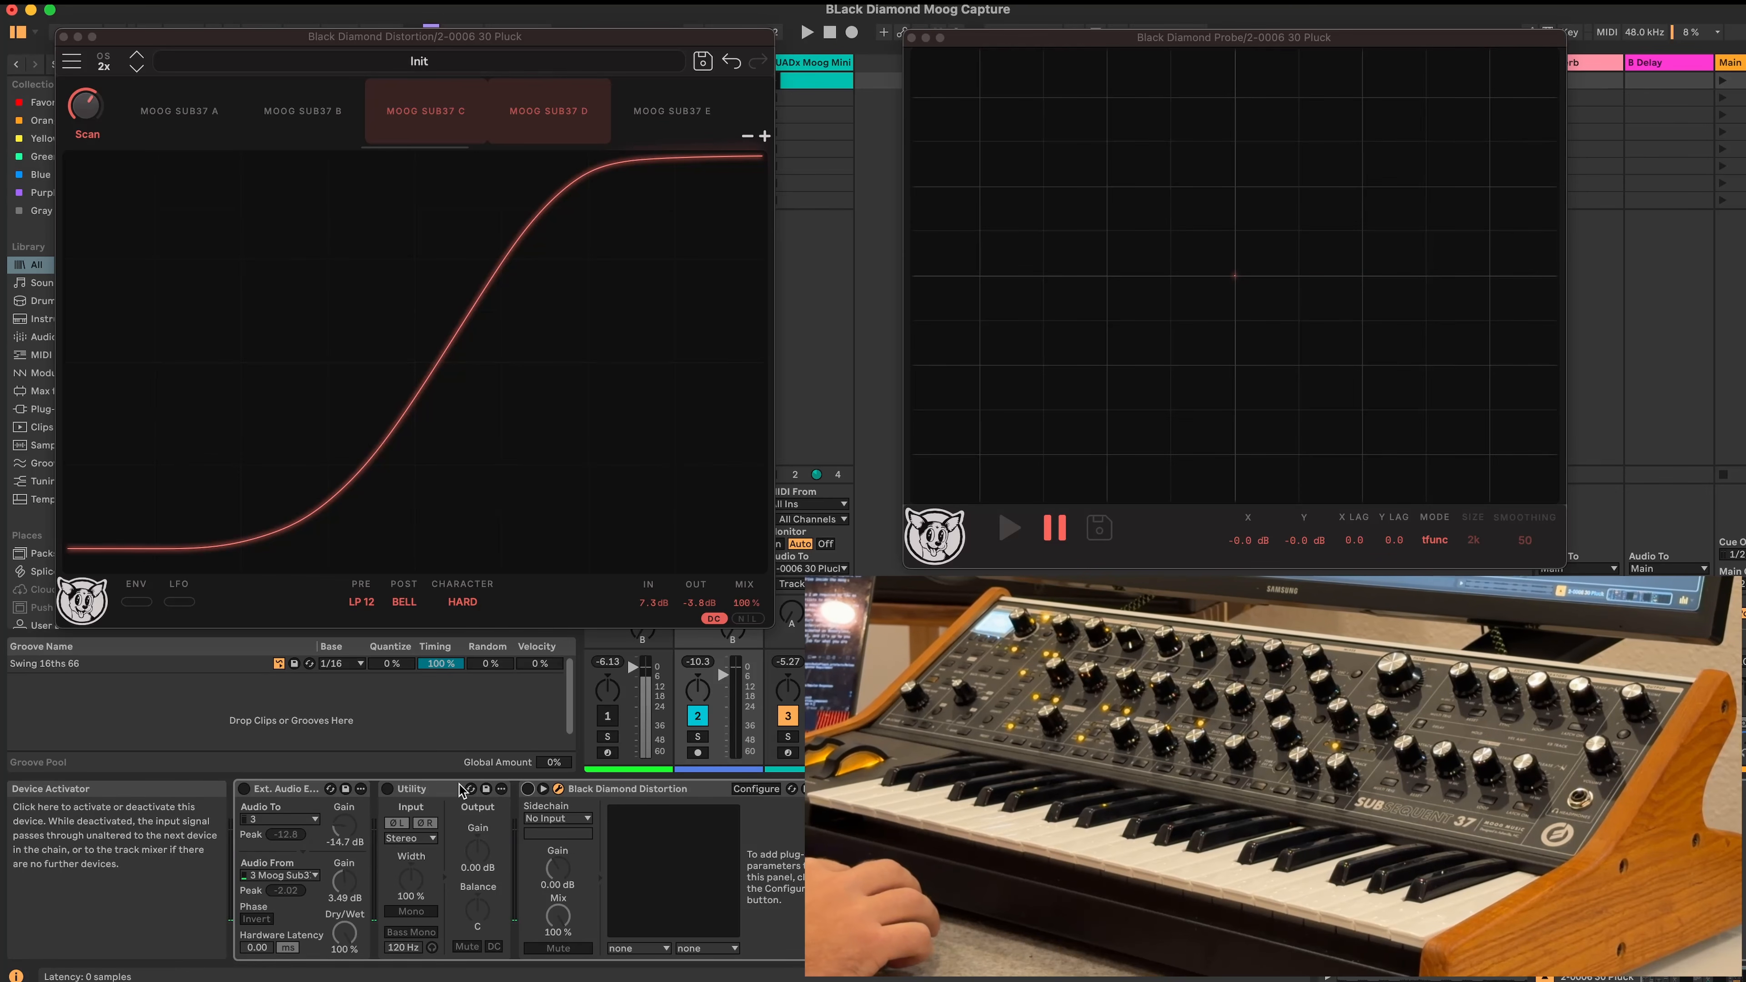
{"action": "left_click", "coordinate": [529, 790]}
{"action": "key", "text": "space"}
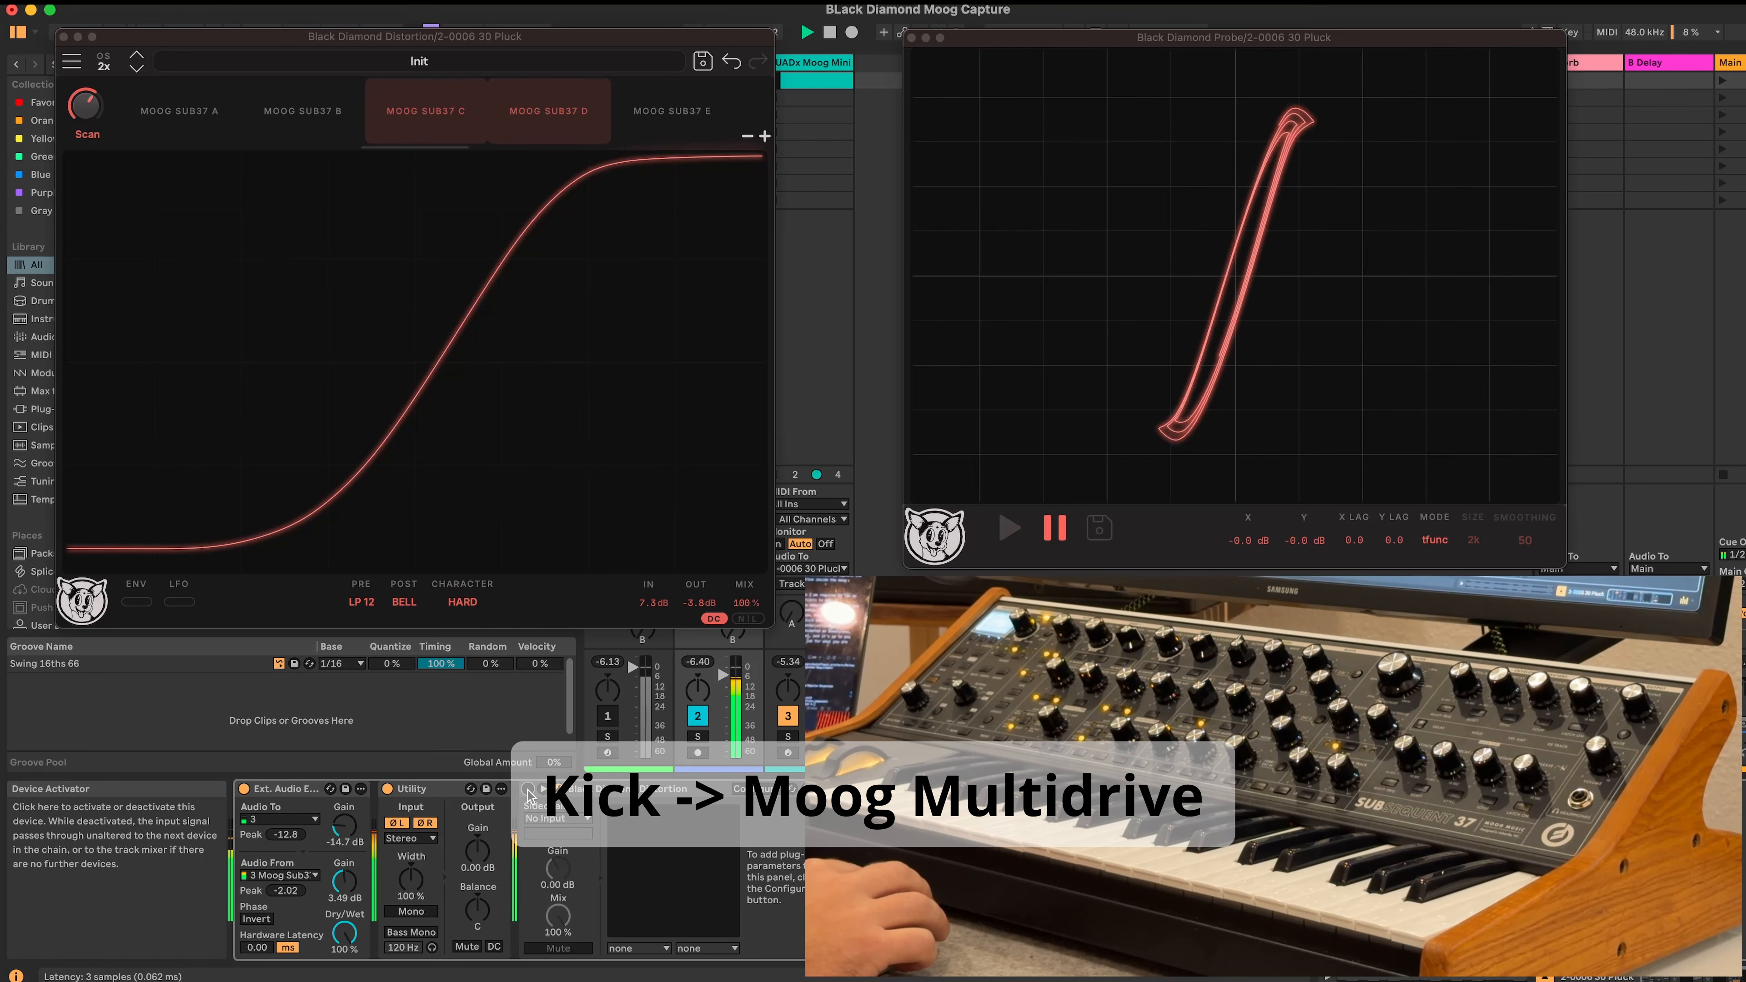
{"action": "left_click", "coordinate": [529, 791]}
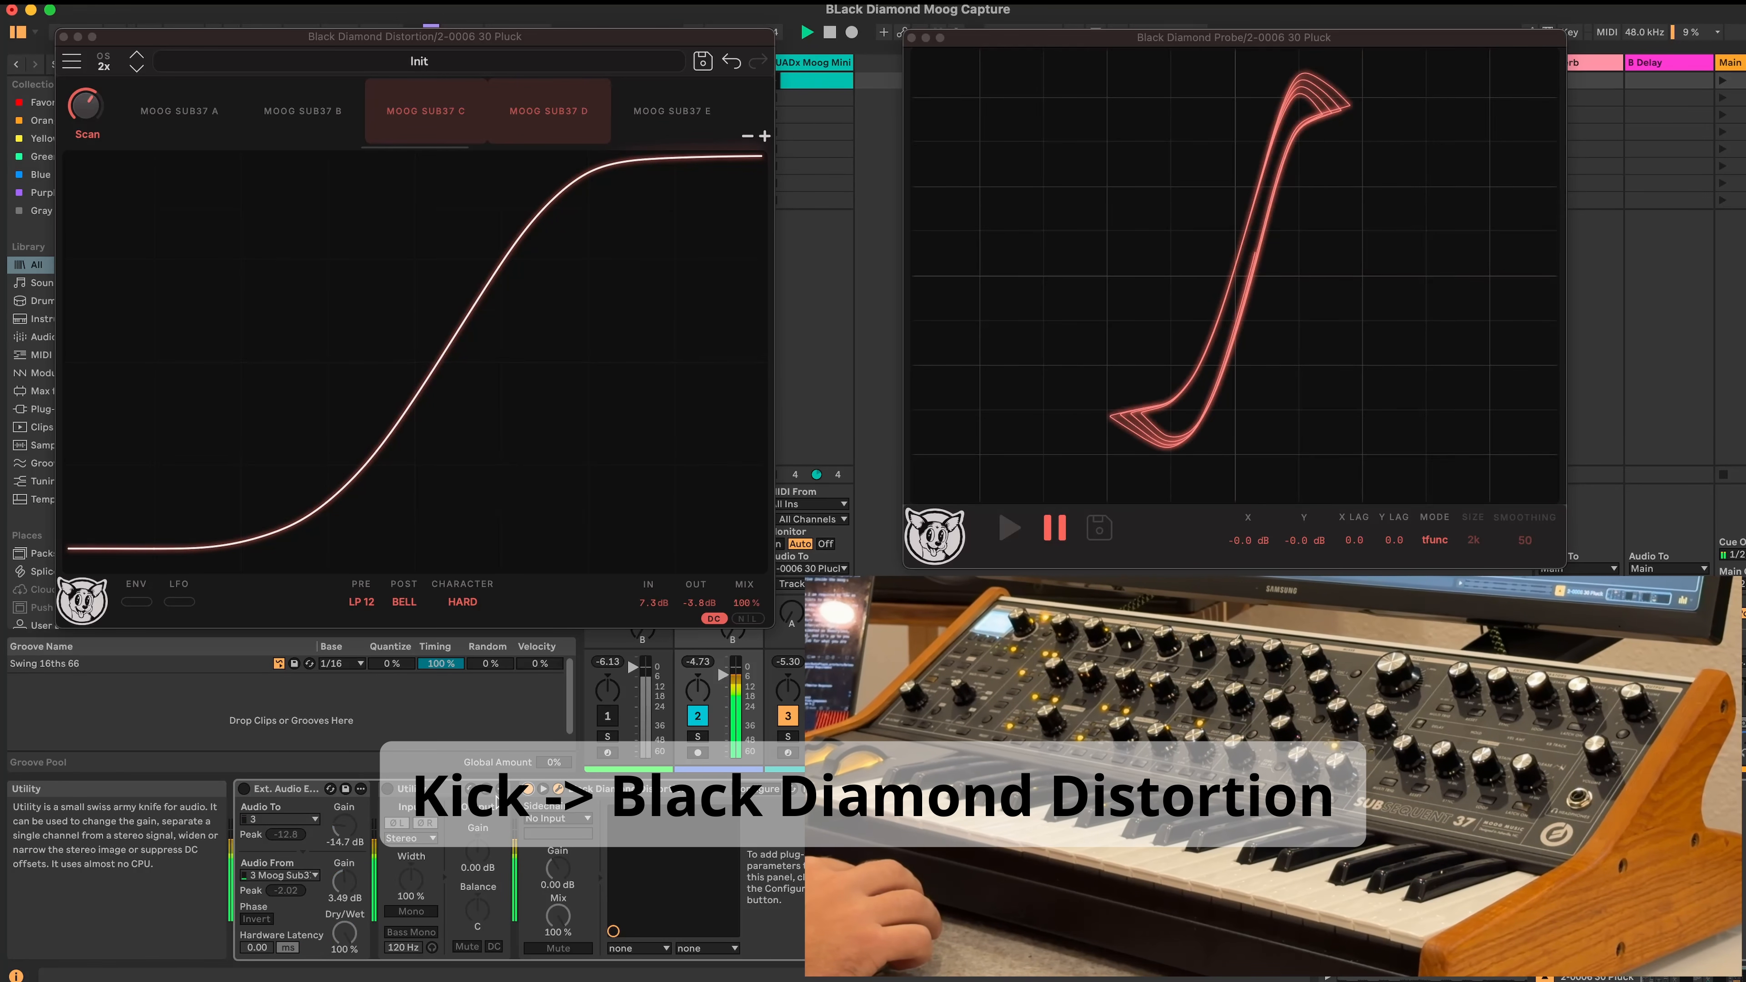
{"action": "key", "text": "0"}
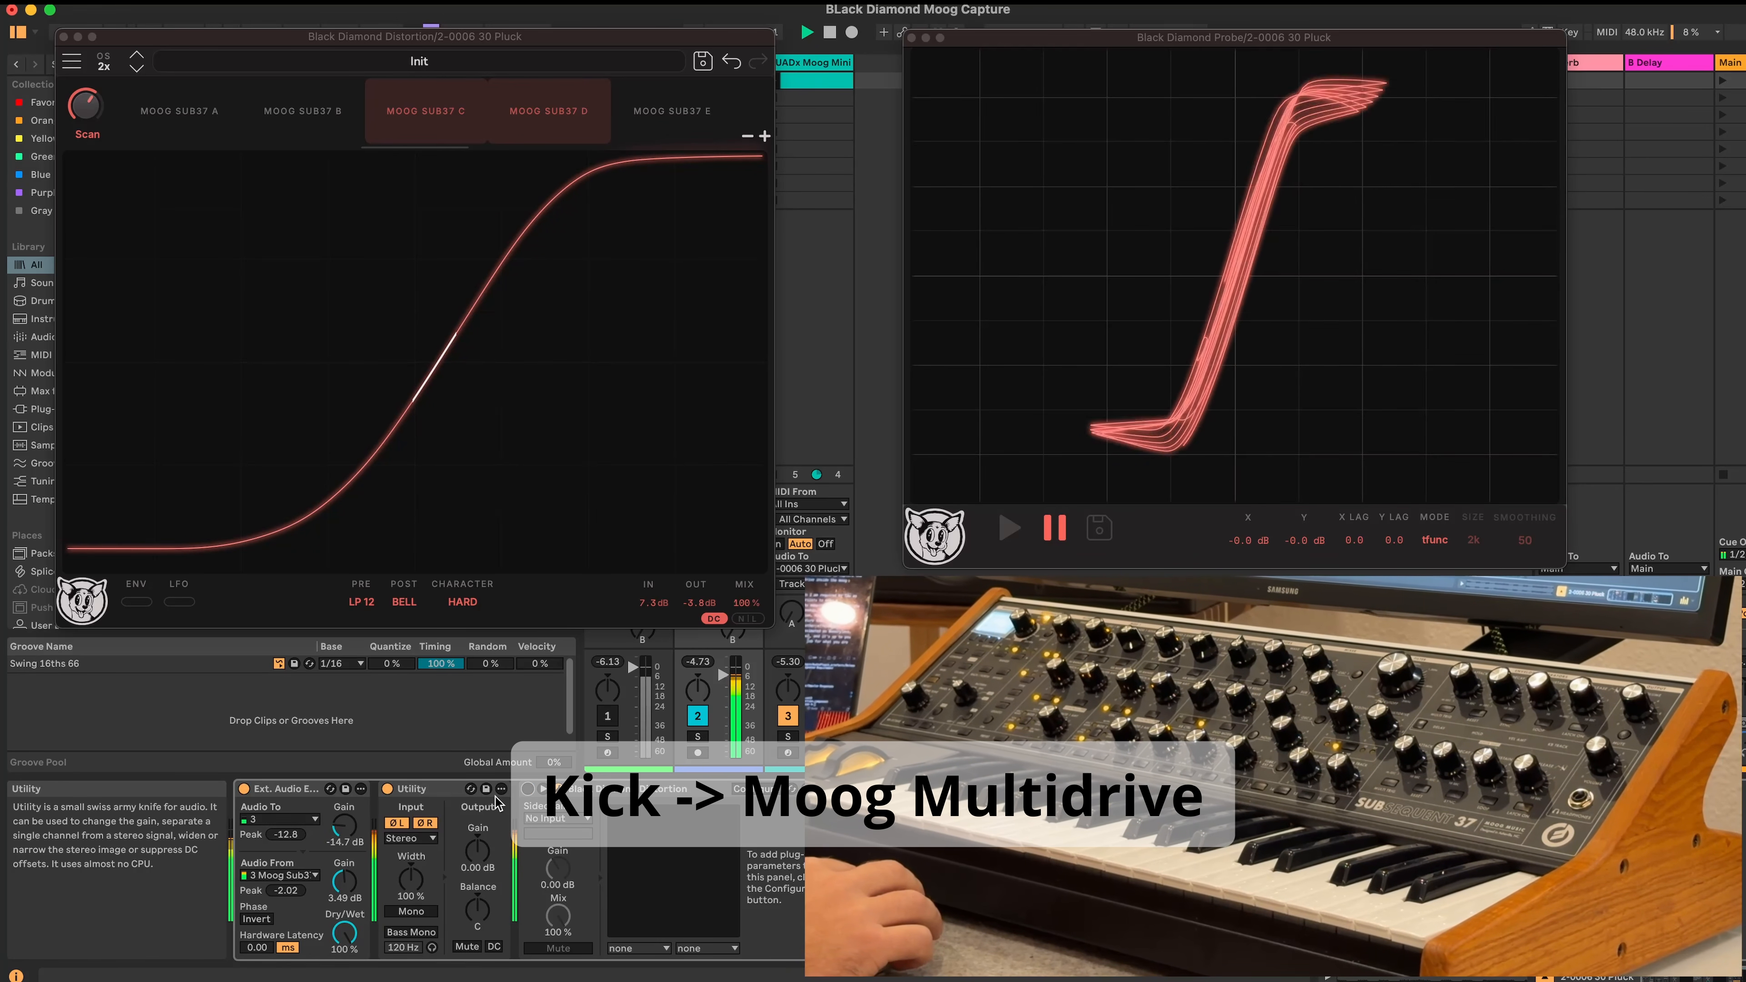
{"action": "key", "text": "0"}
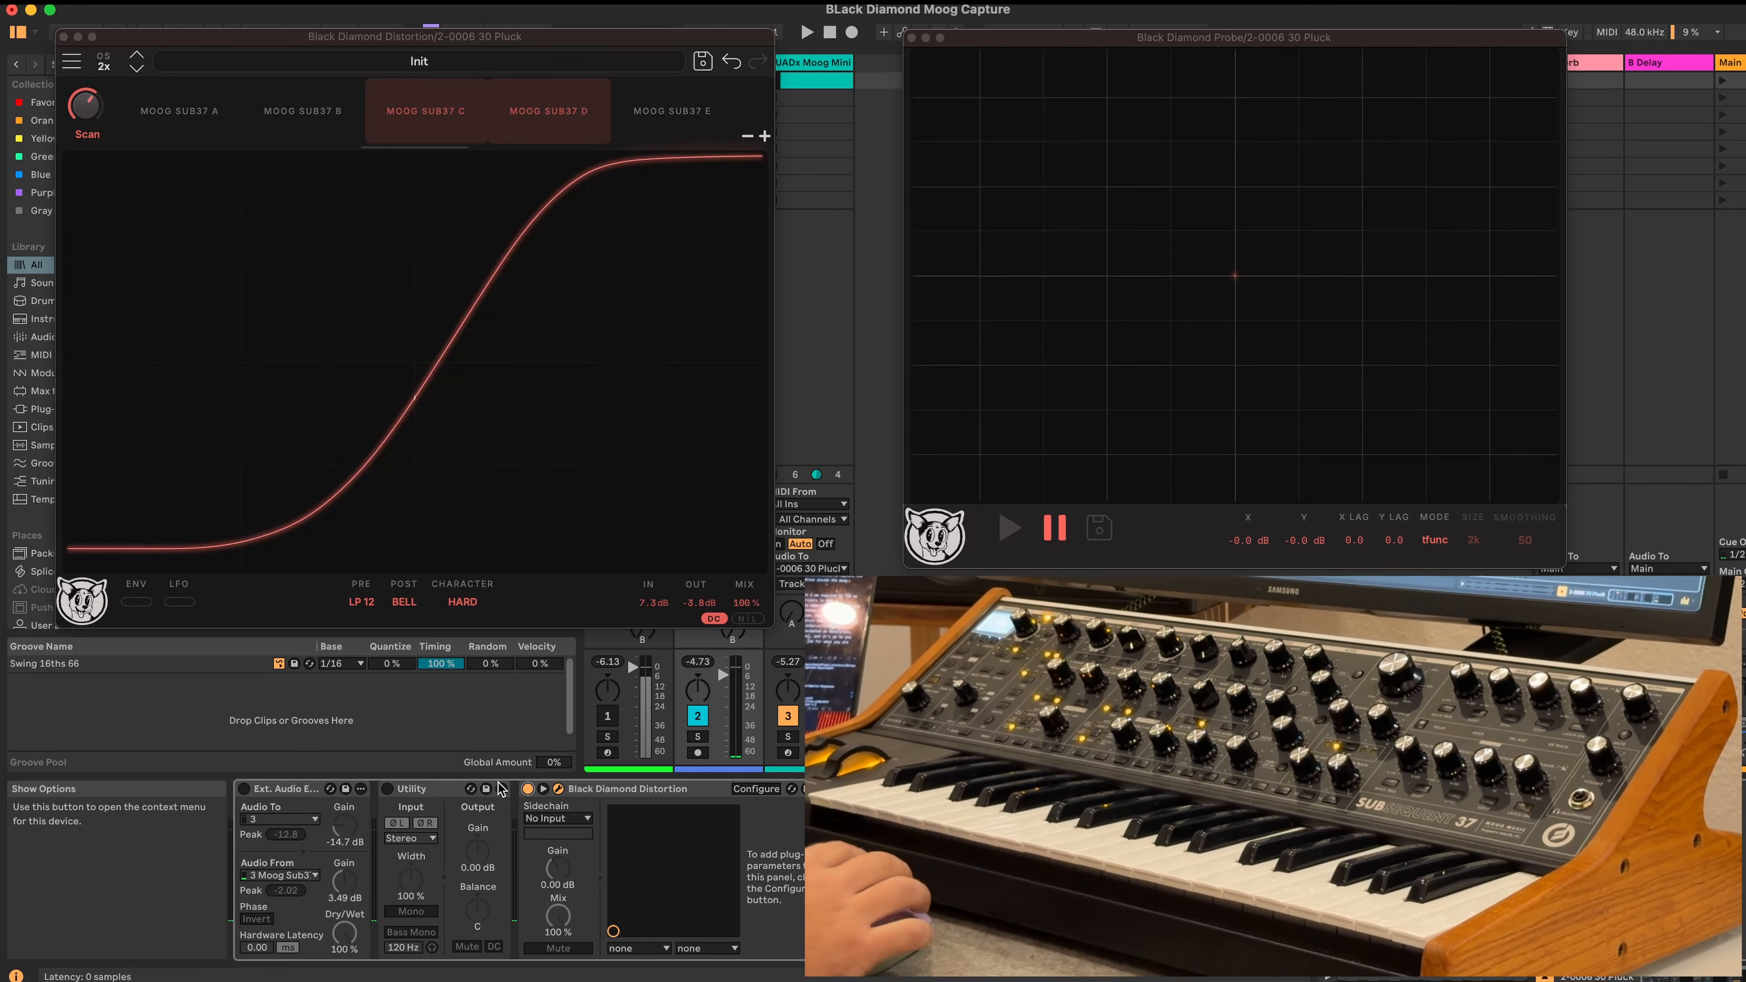
Replay the dry kick, and compare it with Black Diamond Distortion and the Moog Multidrive during playback
{"action": "left_click", "coordinate": [527, 789]}
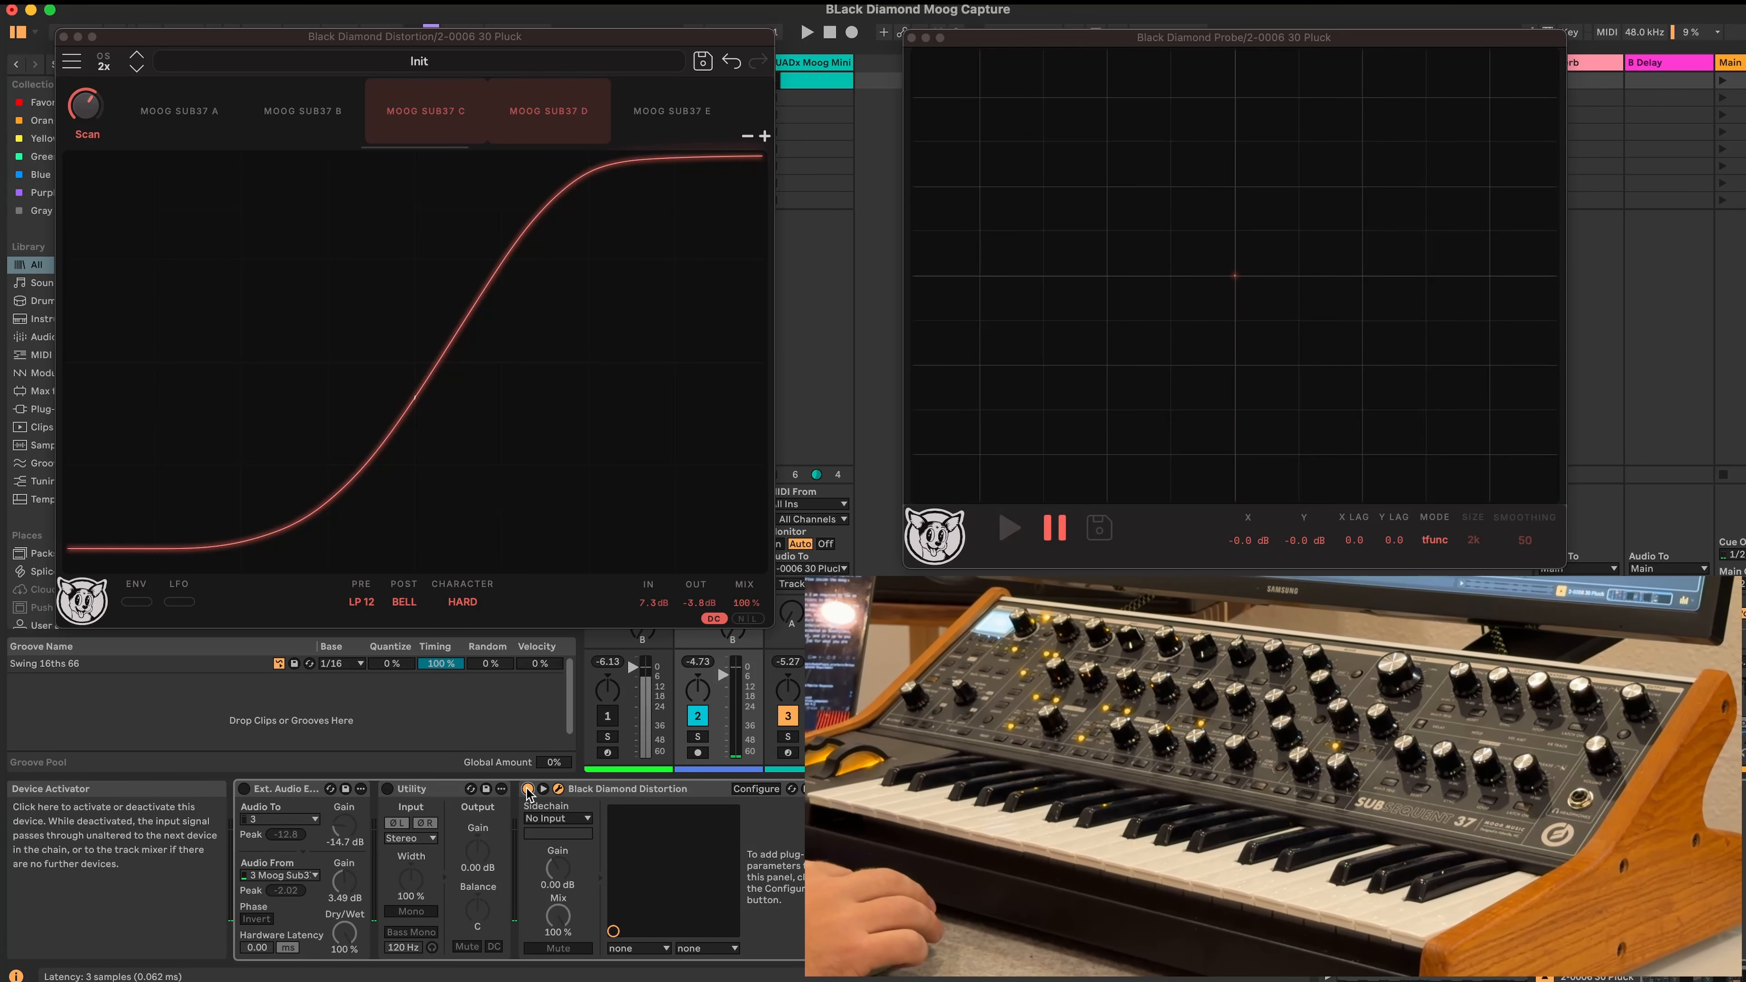
{"action": "key", "text": "space"}
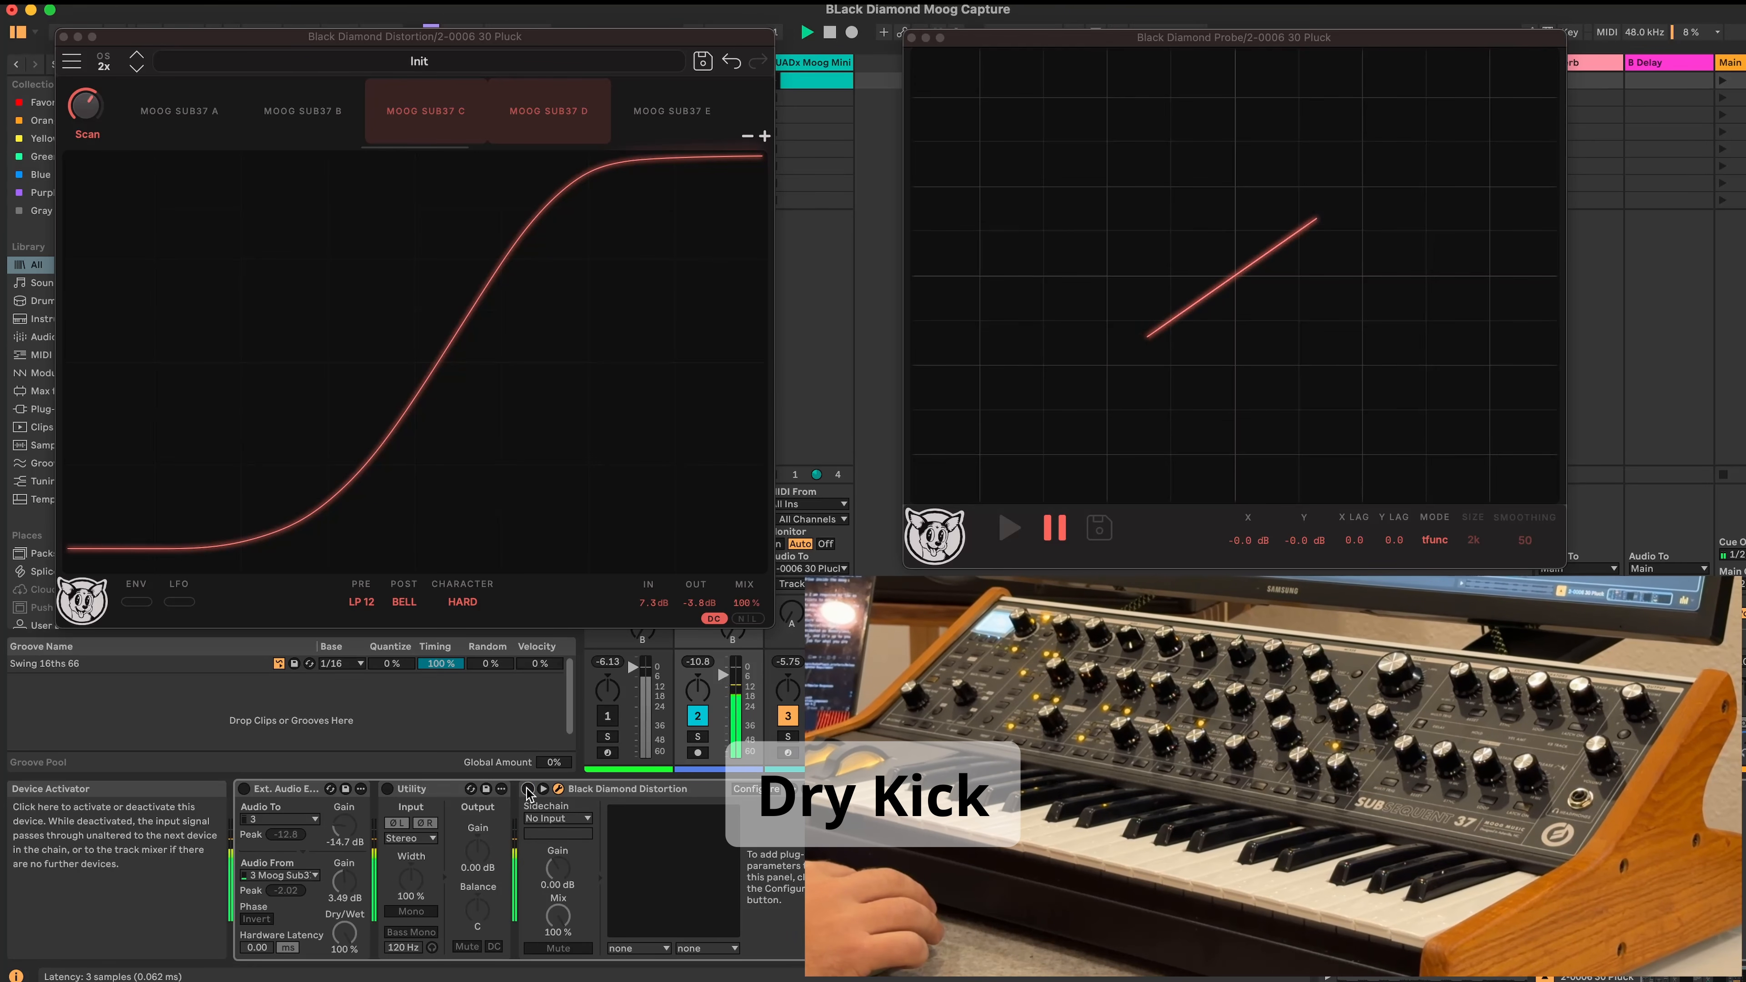
{"action": "left_click", "coordinate": [526, 789]}
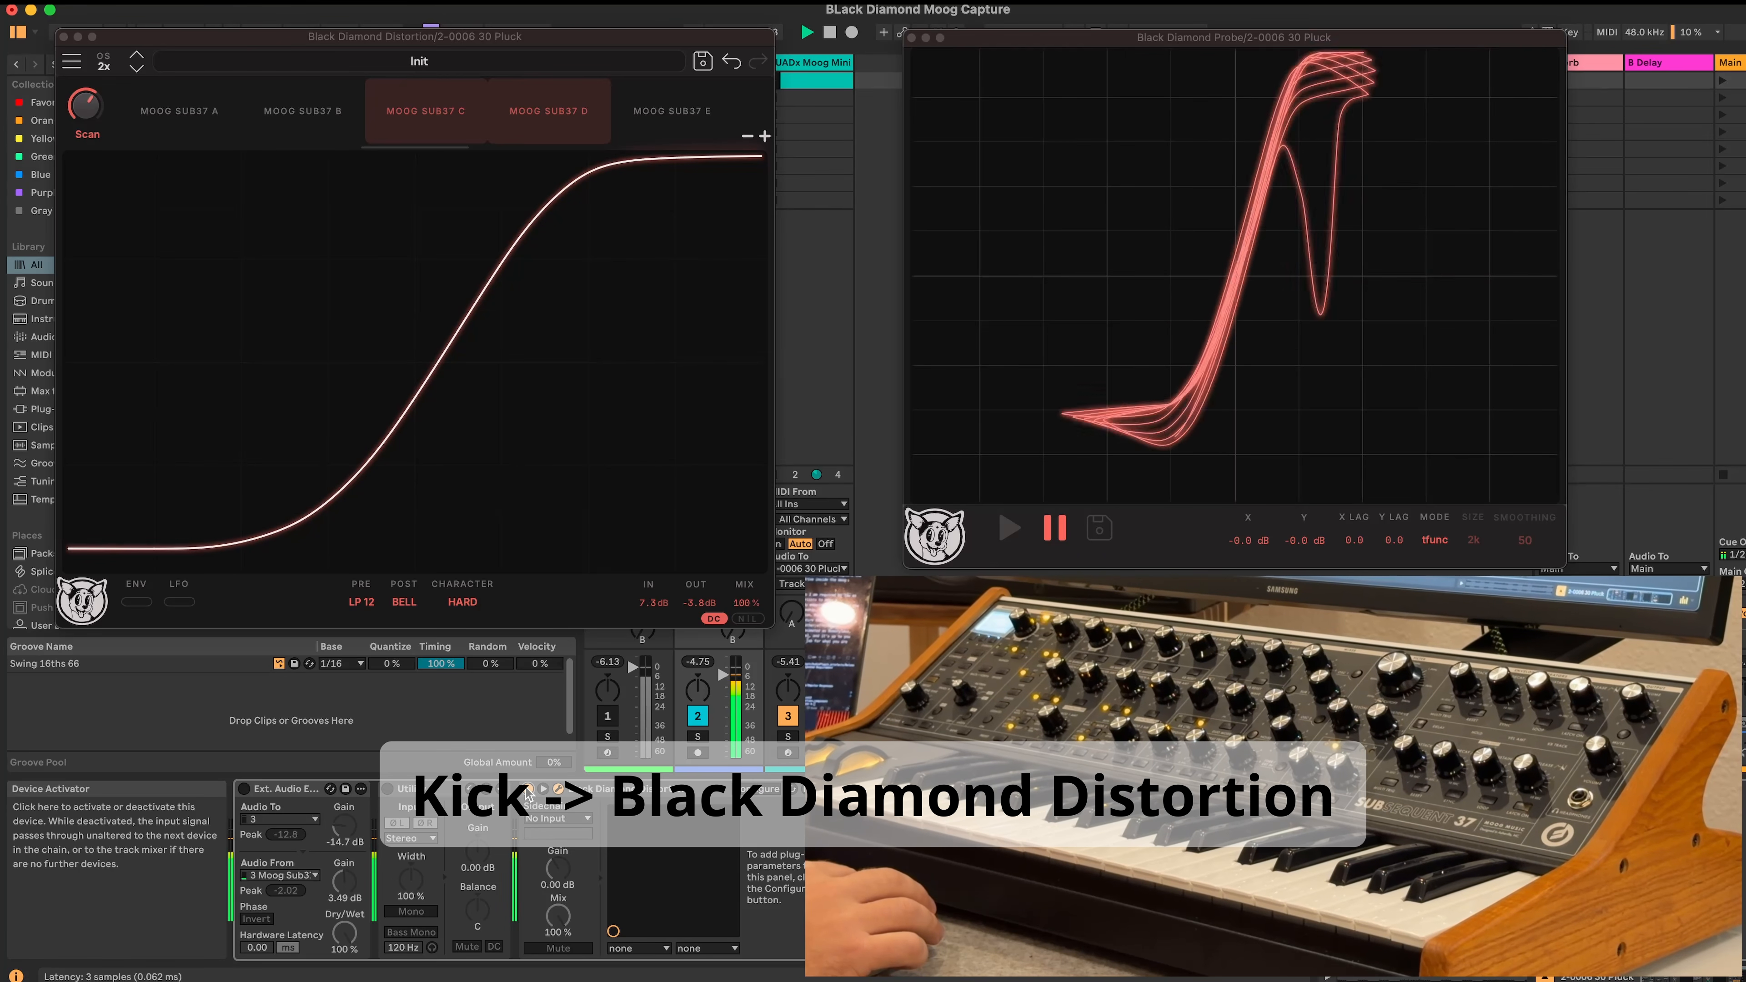
{"action": "left_click", "coordinate": [526, 789]}
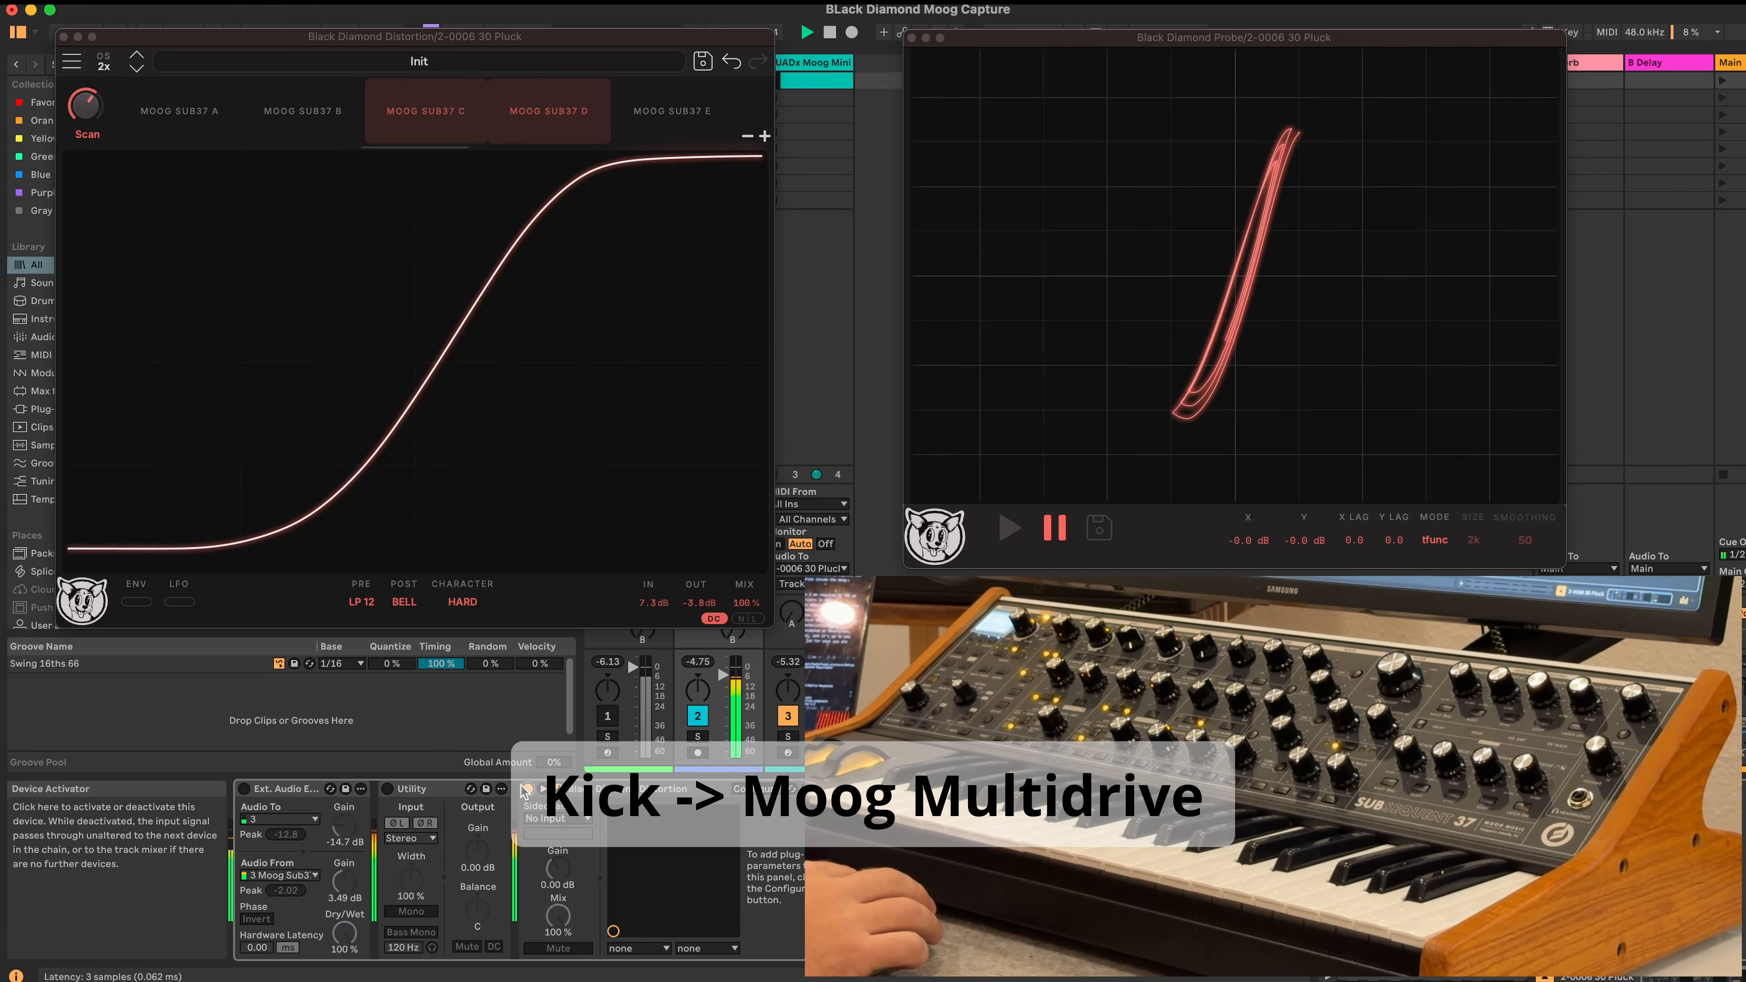
{"action": "left_click", "coordinate": [526, 789]}
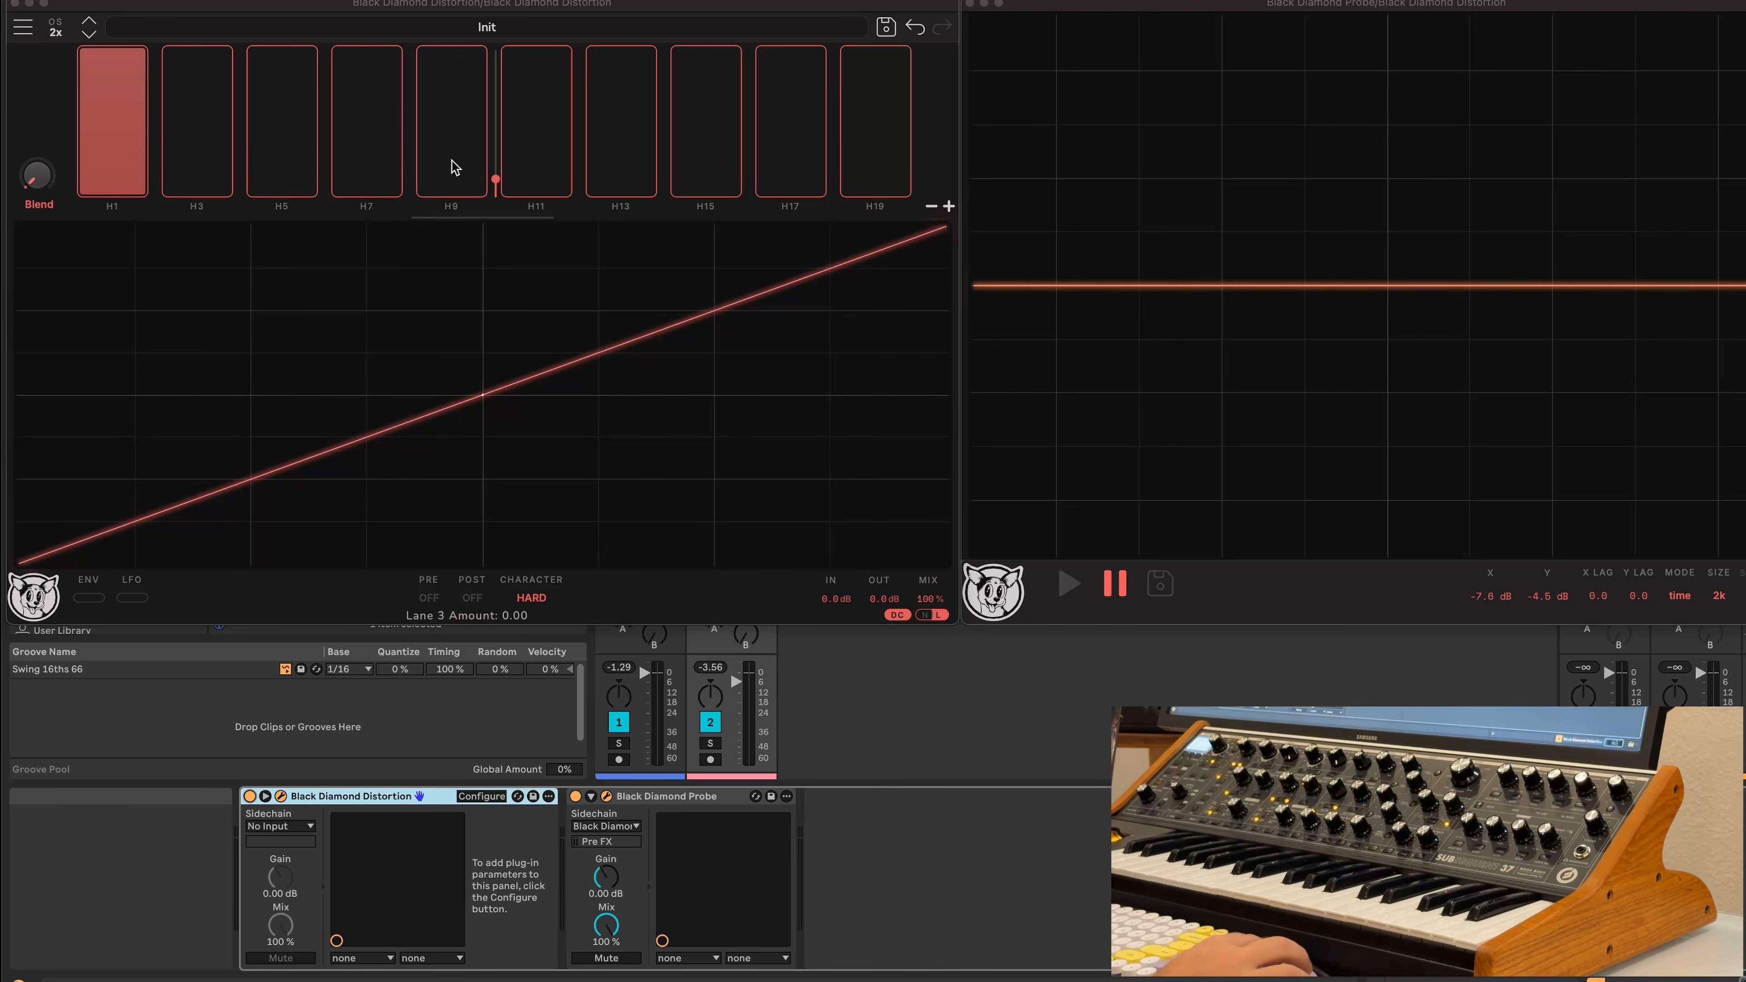
Examine the curves of the individual harmonic lanes from H1 through H13 in Black Diamond Distortion
{"action": "mouse_move", "coordinate": [182, 182]}
{"action": "left_mouse_down"}
{"action": "mouse_move", "coordinate": [198, 82]}
{"action": "mouse_move", "coordinate": [204, 183]}
{"action": "mouse_move", "coordinate": [294, 97]}
{"action": "mouse_move", "coordinate": [301, 181]}
{"action": "mouse_move", "coordinate": [361, 168]}
{"action": "mouse_move", "coordinate": [346, 206]}
{"action": "left_mouse_up"}
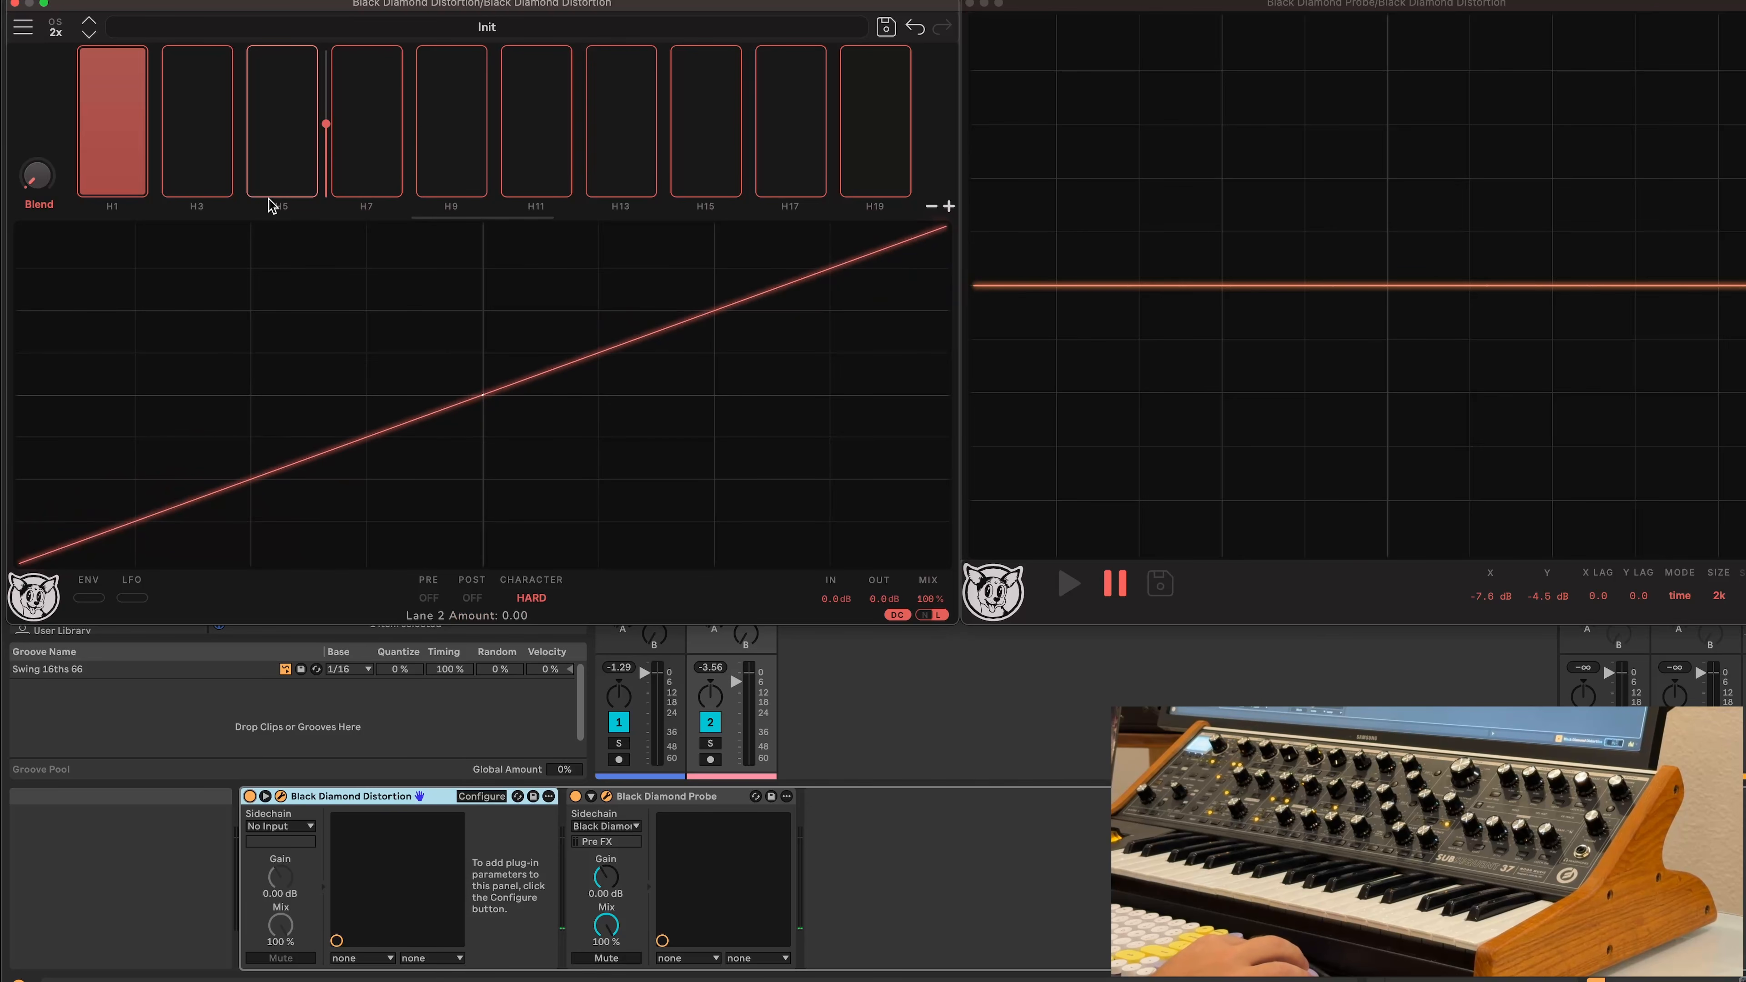
{"action": "left_click", "coordinate": [121, 212]}
{"action": "left_click", "coordinate": [214, 153]}
{"action": "left_click", "coordinate": [275, 153]}
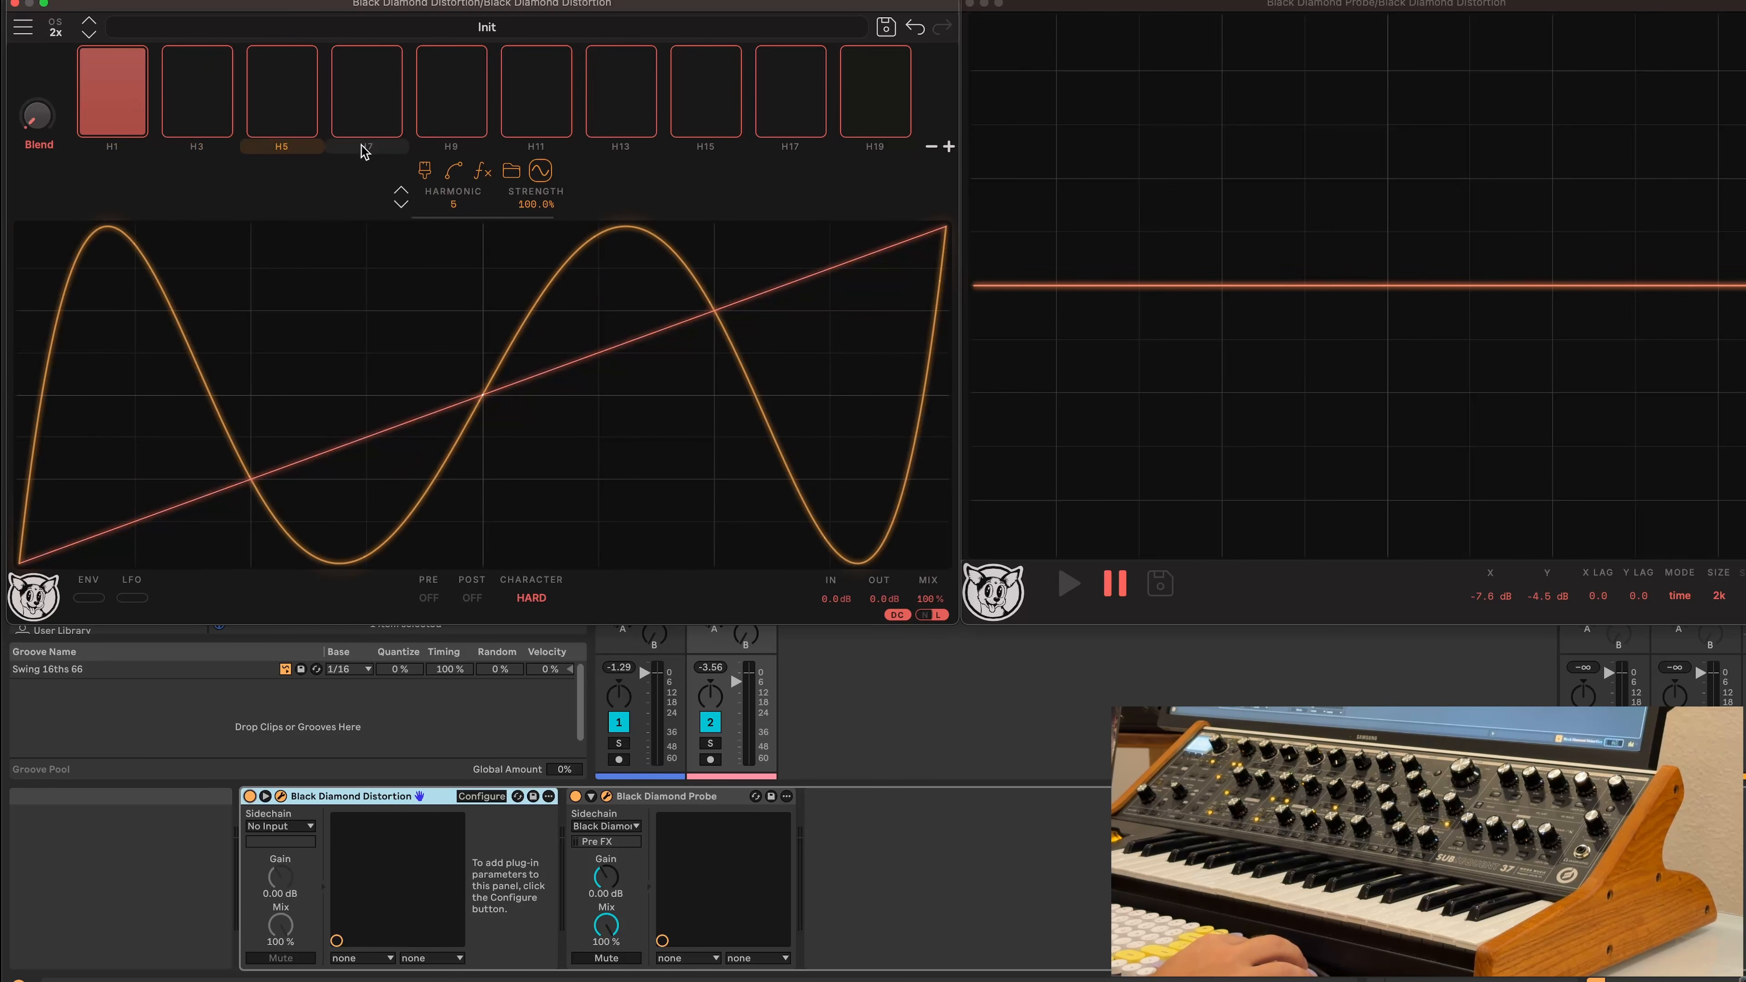
{"action": "left_click", "coordinate": [399, 156]}
{"action": "left_click", "coordinate": [445, 146]}
{"action": "left_click", "coordinate": [559, 151]}
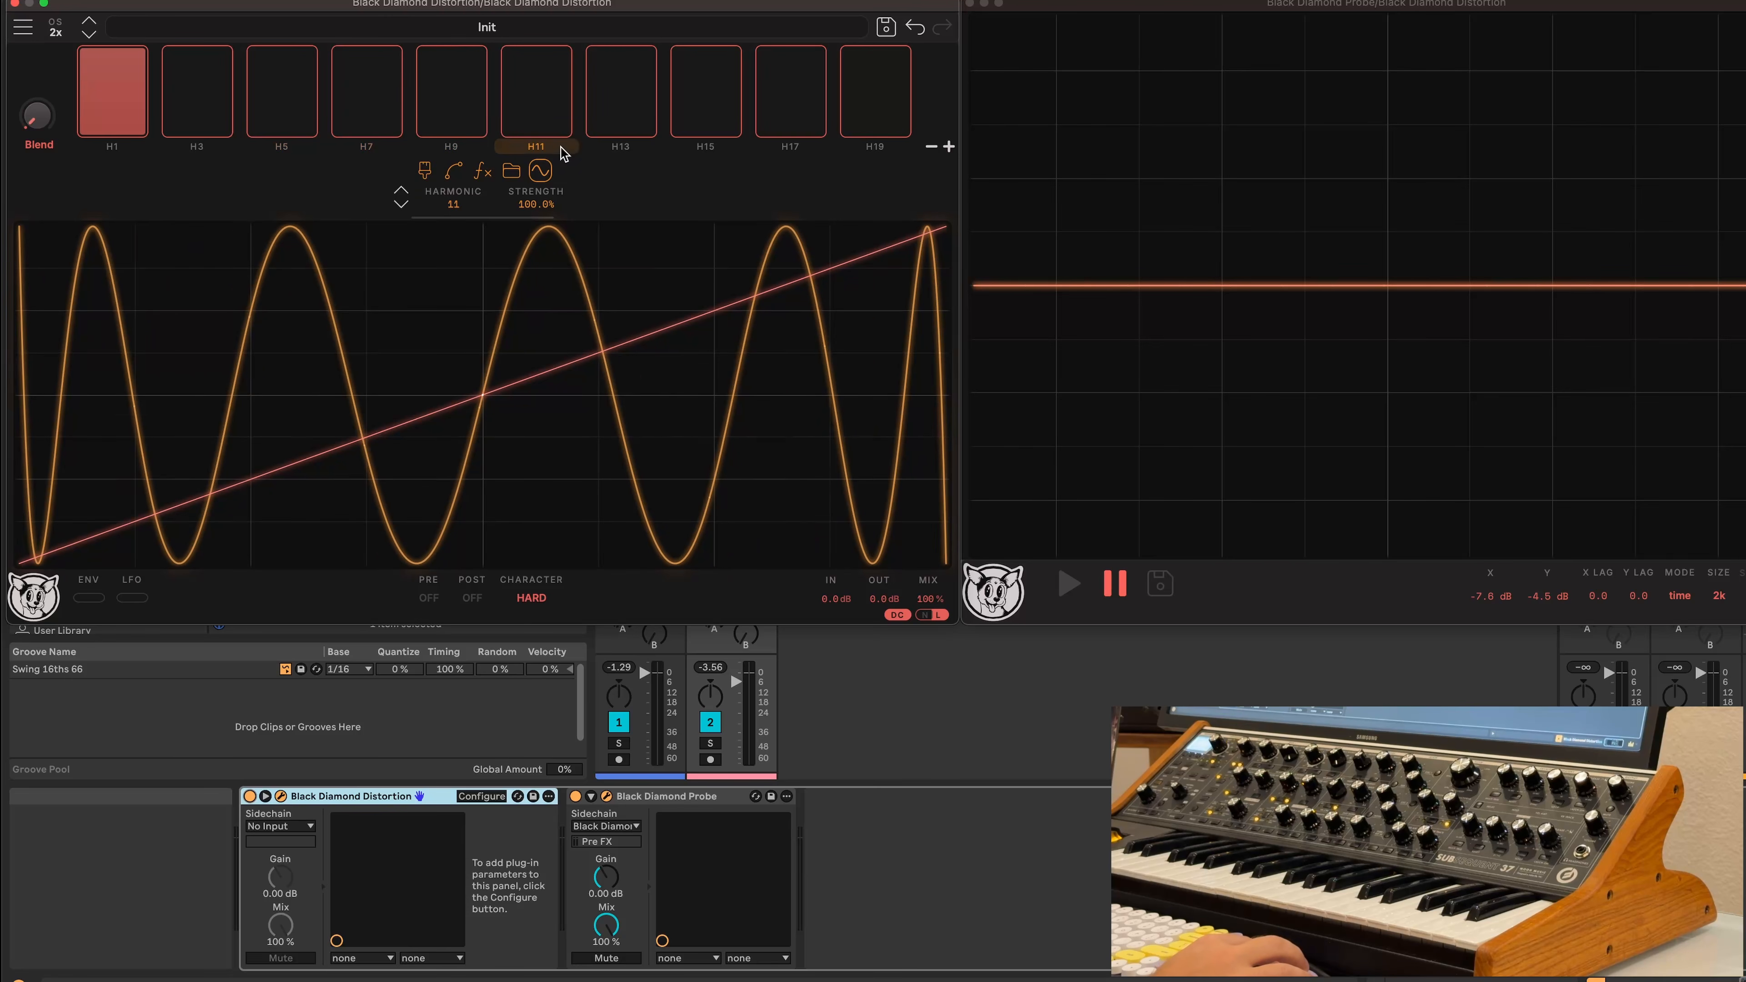
{"action": "left_click", "coordinate": [628, 151]}
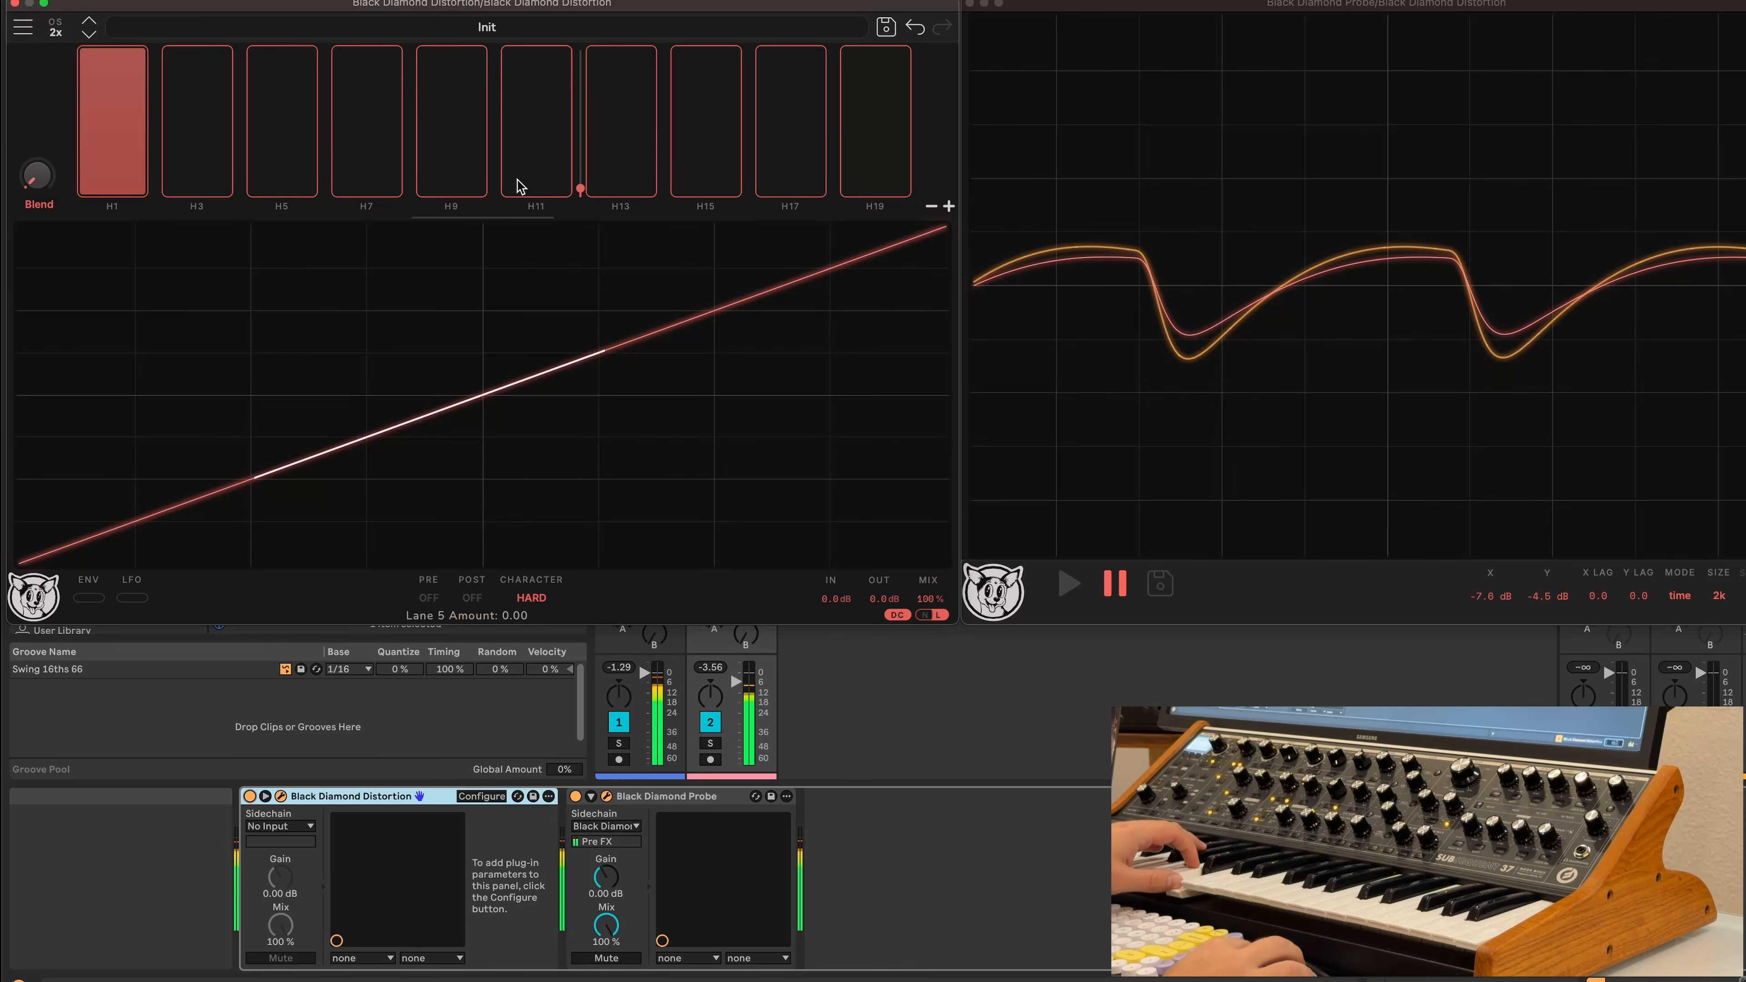
Raise the H11 lane to a little over half and the H13 lane to a little under half
{"action": "left_click_drag", "start_coordinate": [517, 185], "coordinate": [517, 110]}
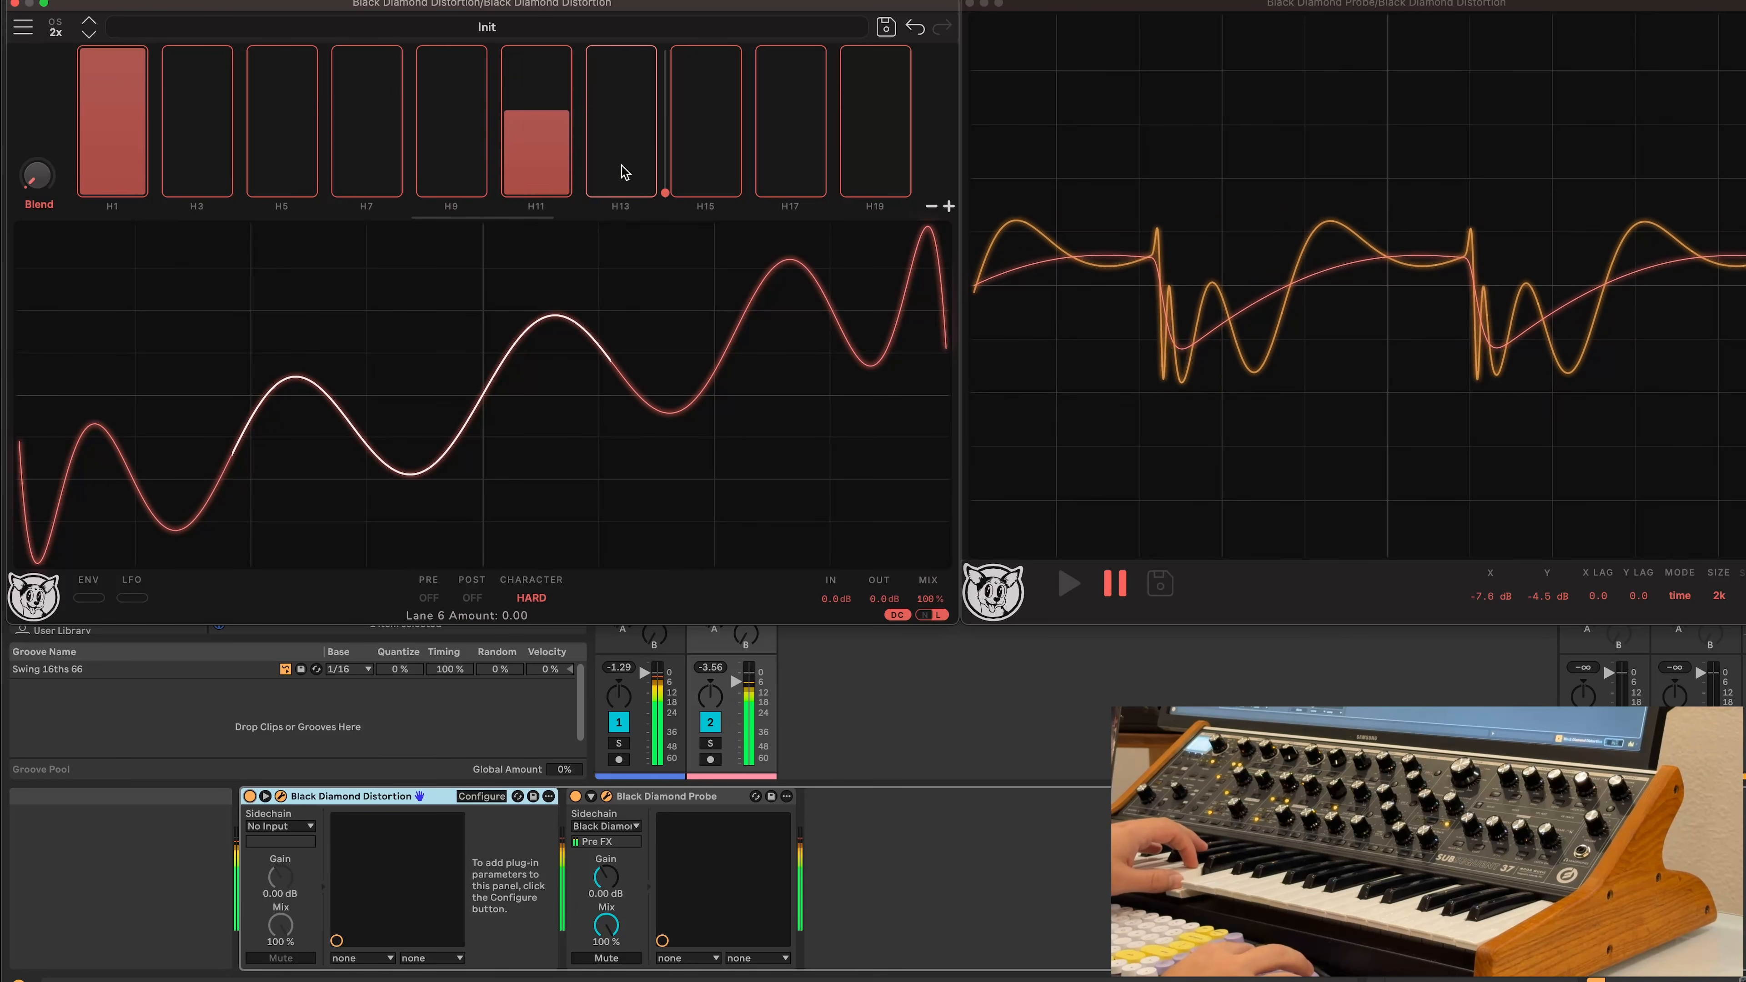
{"action": "left_click_drag", "start_coordinate": [621, 184], "coordinate": [606, 105]}
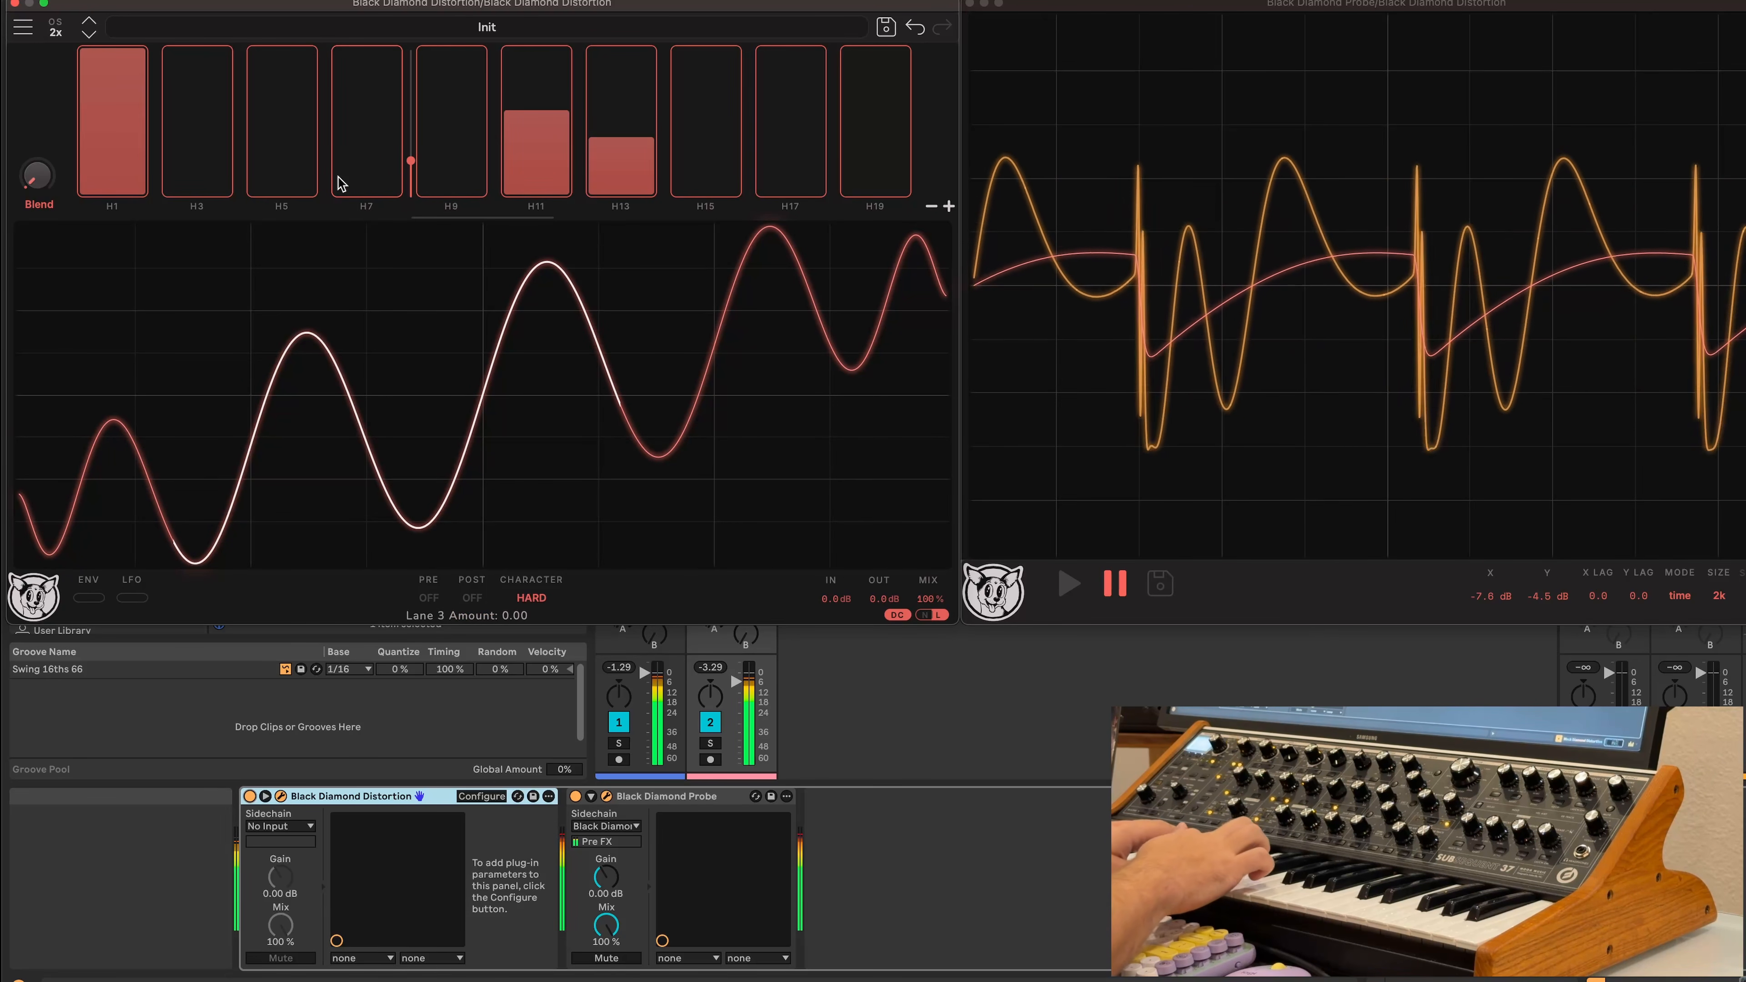
Raise the H5 lane in Black Diamond Distortion
{"action": "left_click_drag", "start_coordinate": [272, 171], "coordinate": [278, 115]}
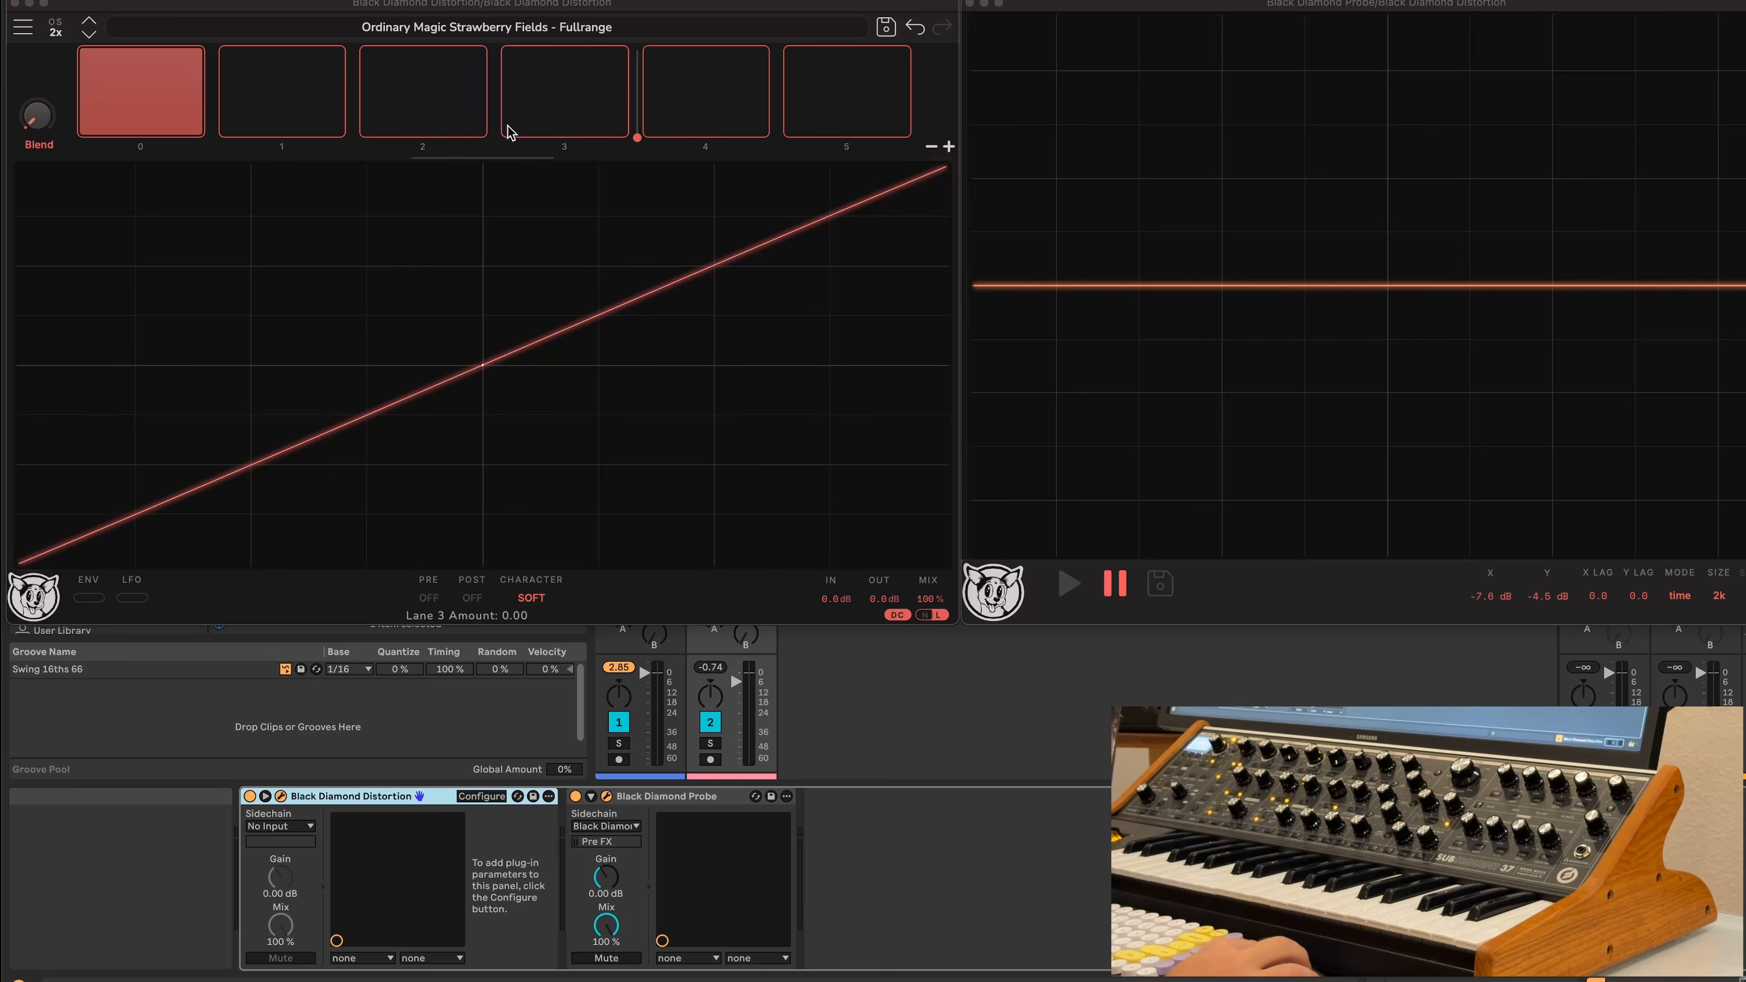
Set the Strawberry Fields preset's morph mode to Scan and sweep the morph amount up to lane 3
{"action": "left_click", "coordinate": [38, 145]}
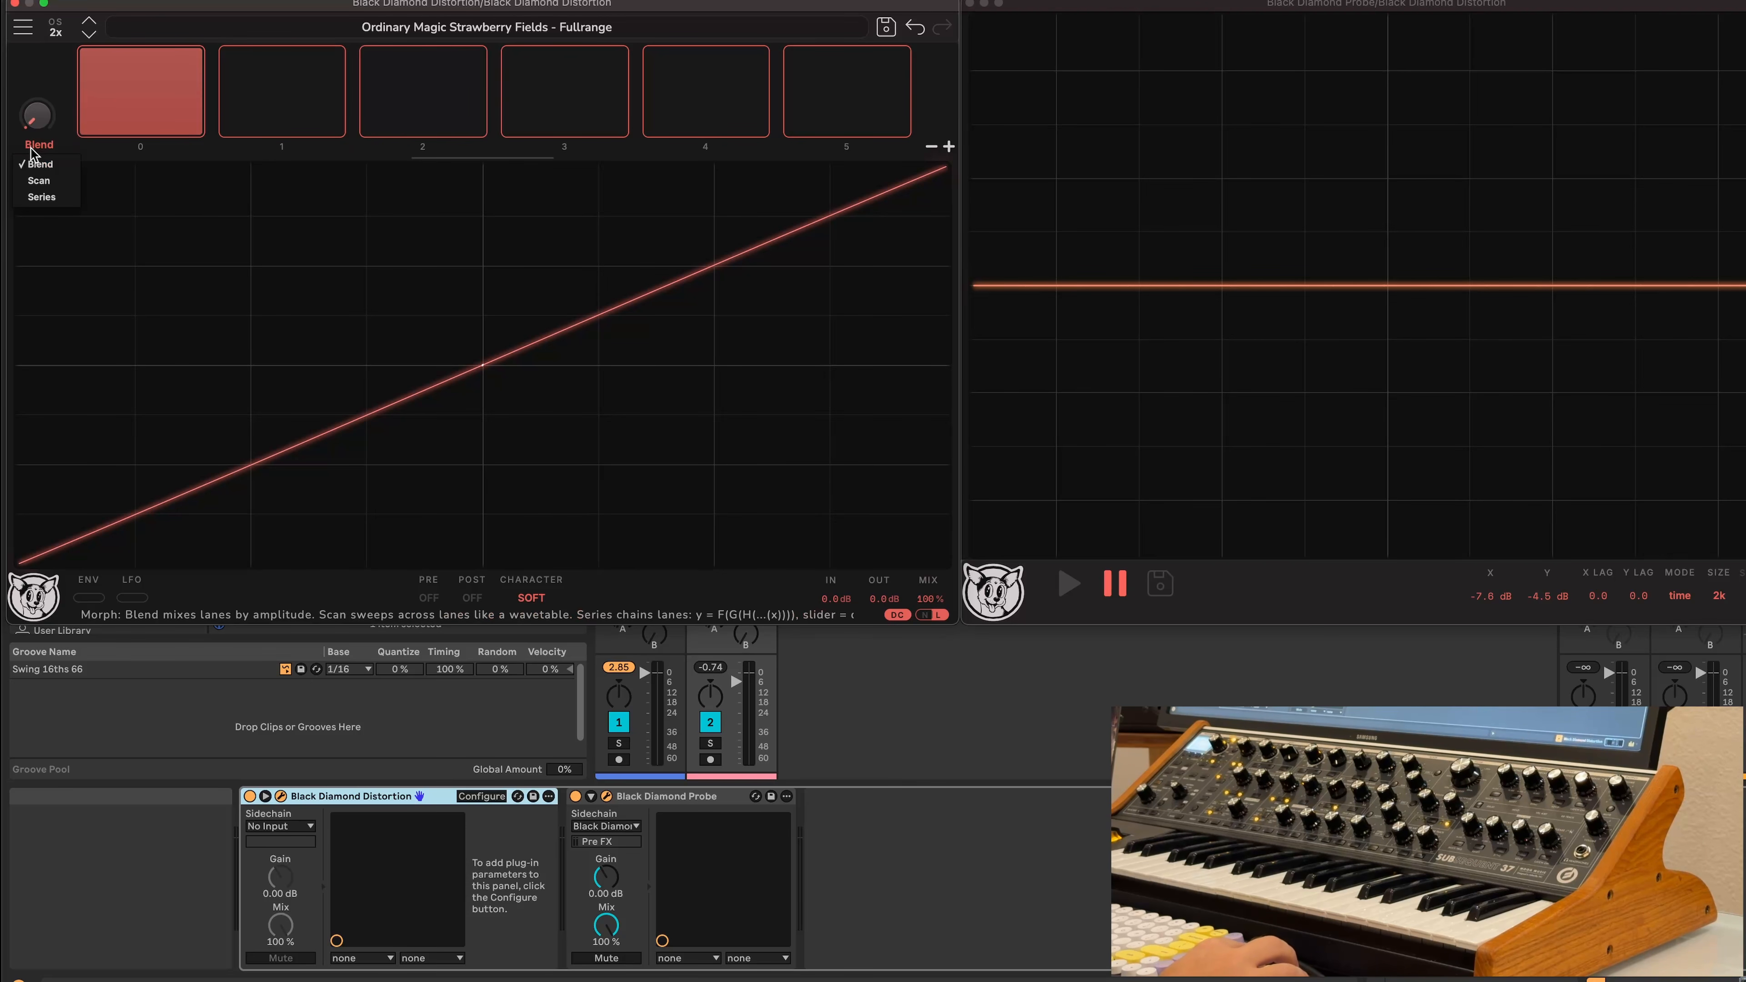
{"action": "left_click", "coordinate": [50, 184]}
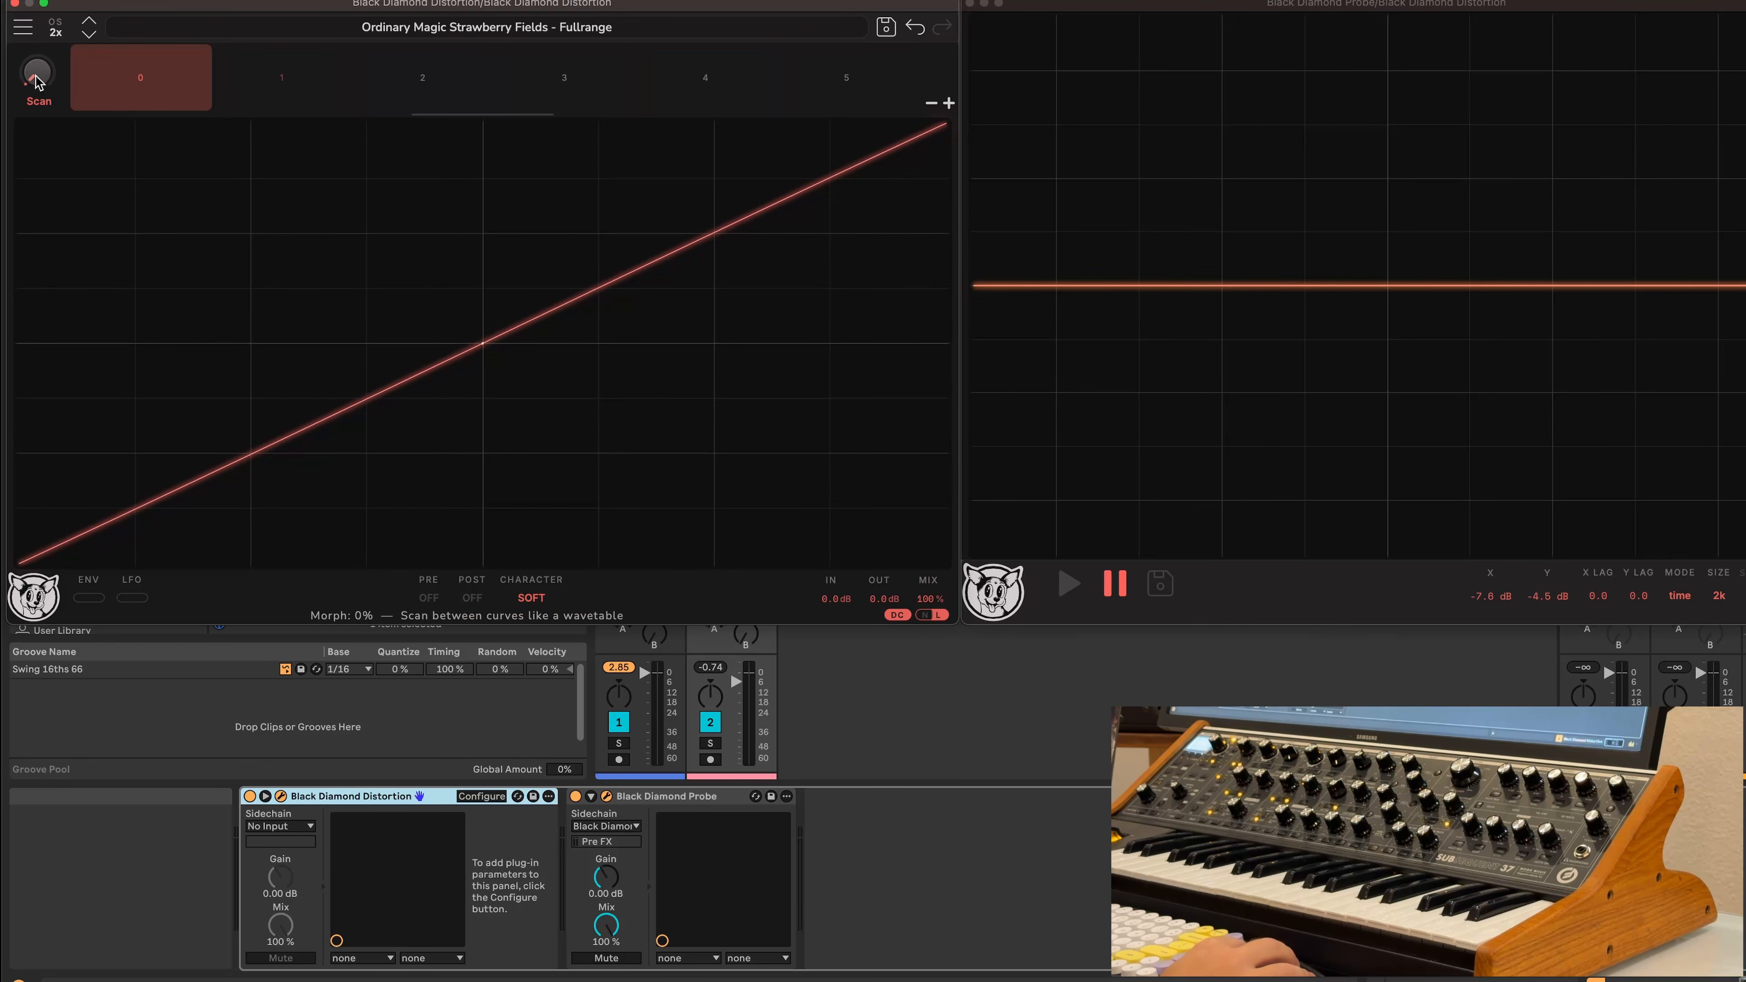
{"action": "left_click_drag", "start_coordinate": [36, 73], "coordinate": [55, 42]}
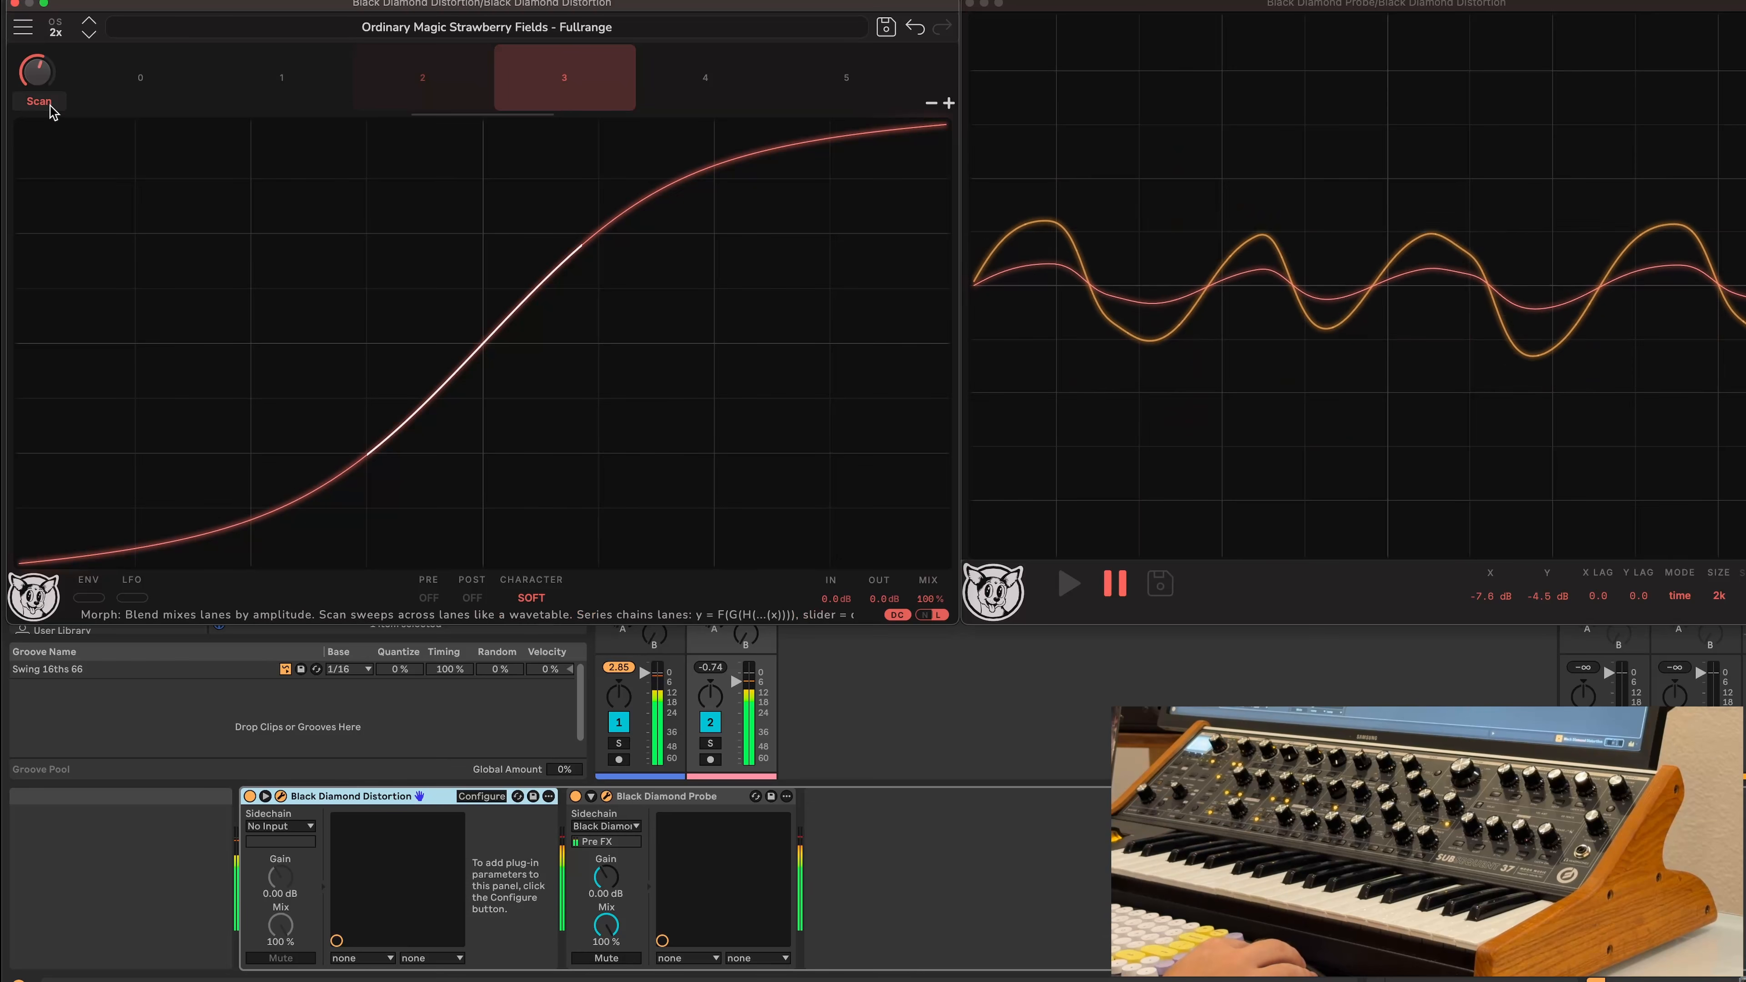
Set the morph mode to Series and lower the amounts of lanes 1 through 5, with lane 3 at 0.30
{"action": "left_click", "coordinate": [41, 104]}
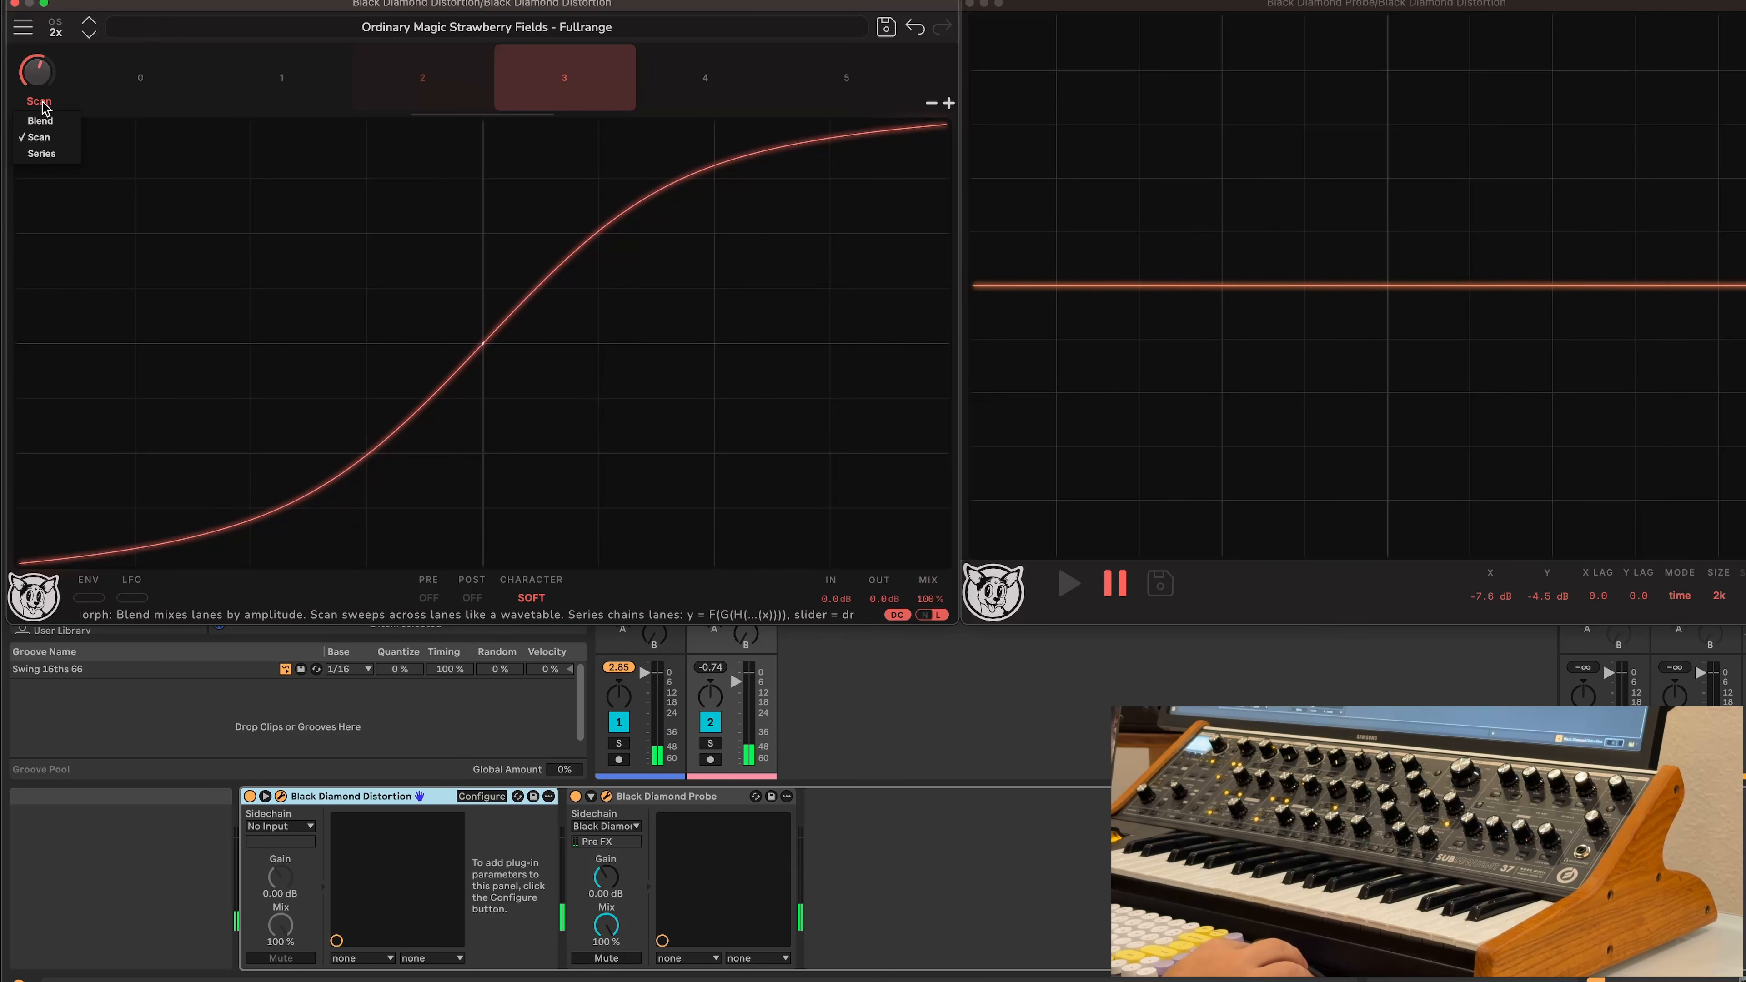
{"action": "left_click", "coordinate": [42, 153]}
{"action": "left_click_drag", "start_coordinate": [807, 109], "coordinate": [577, 117]}
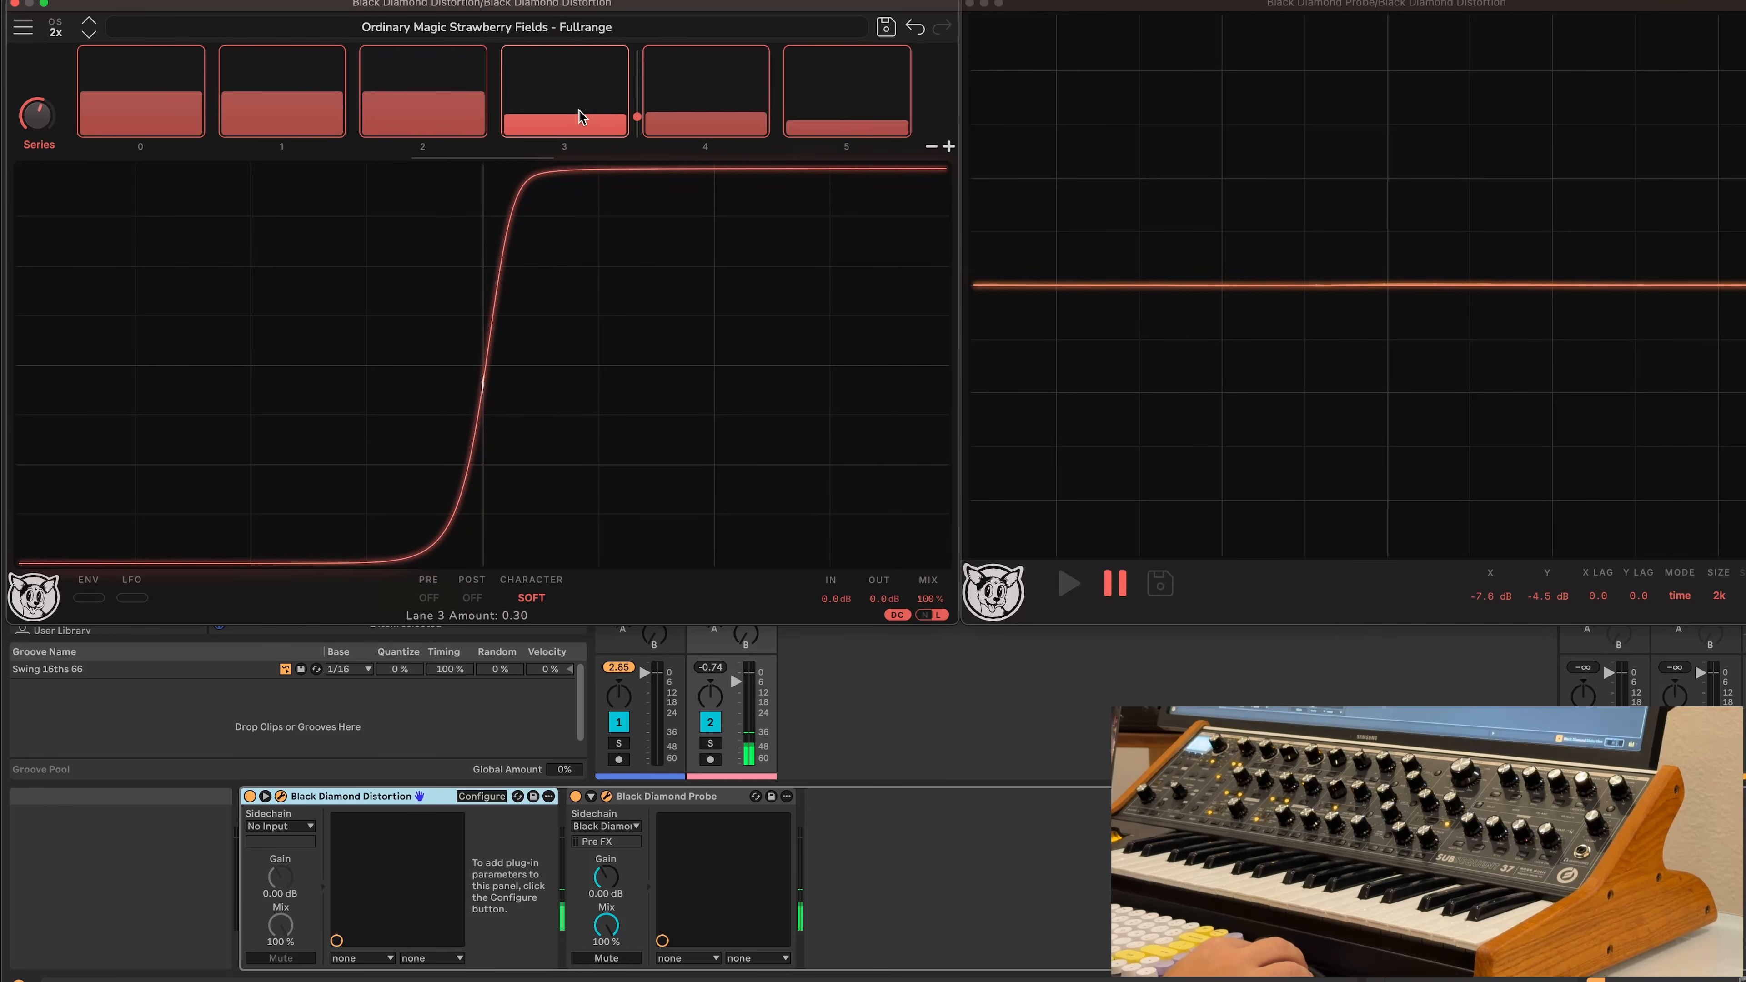
{"action": "left_click_drag", "start_coordinate": [448, 99], "coordinate": [443, 117]}
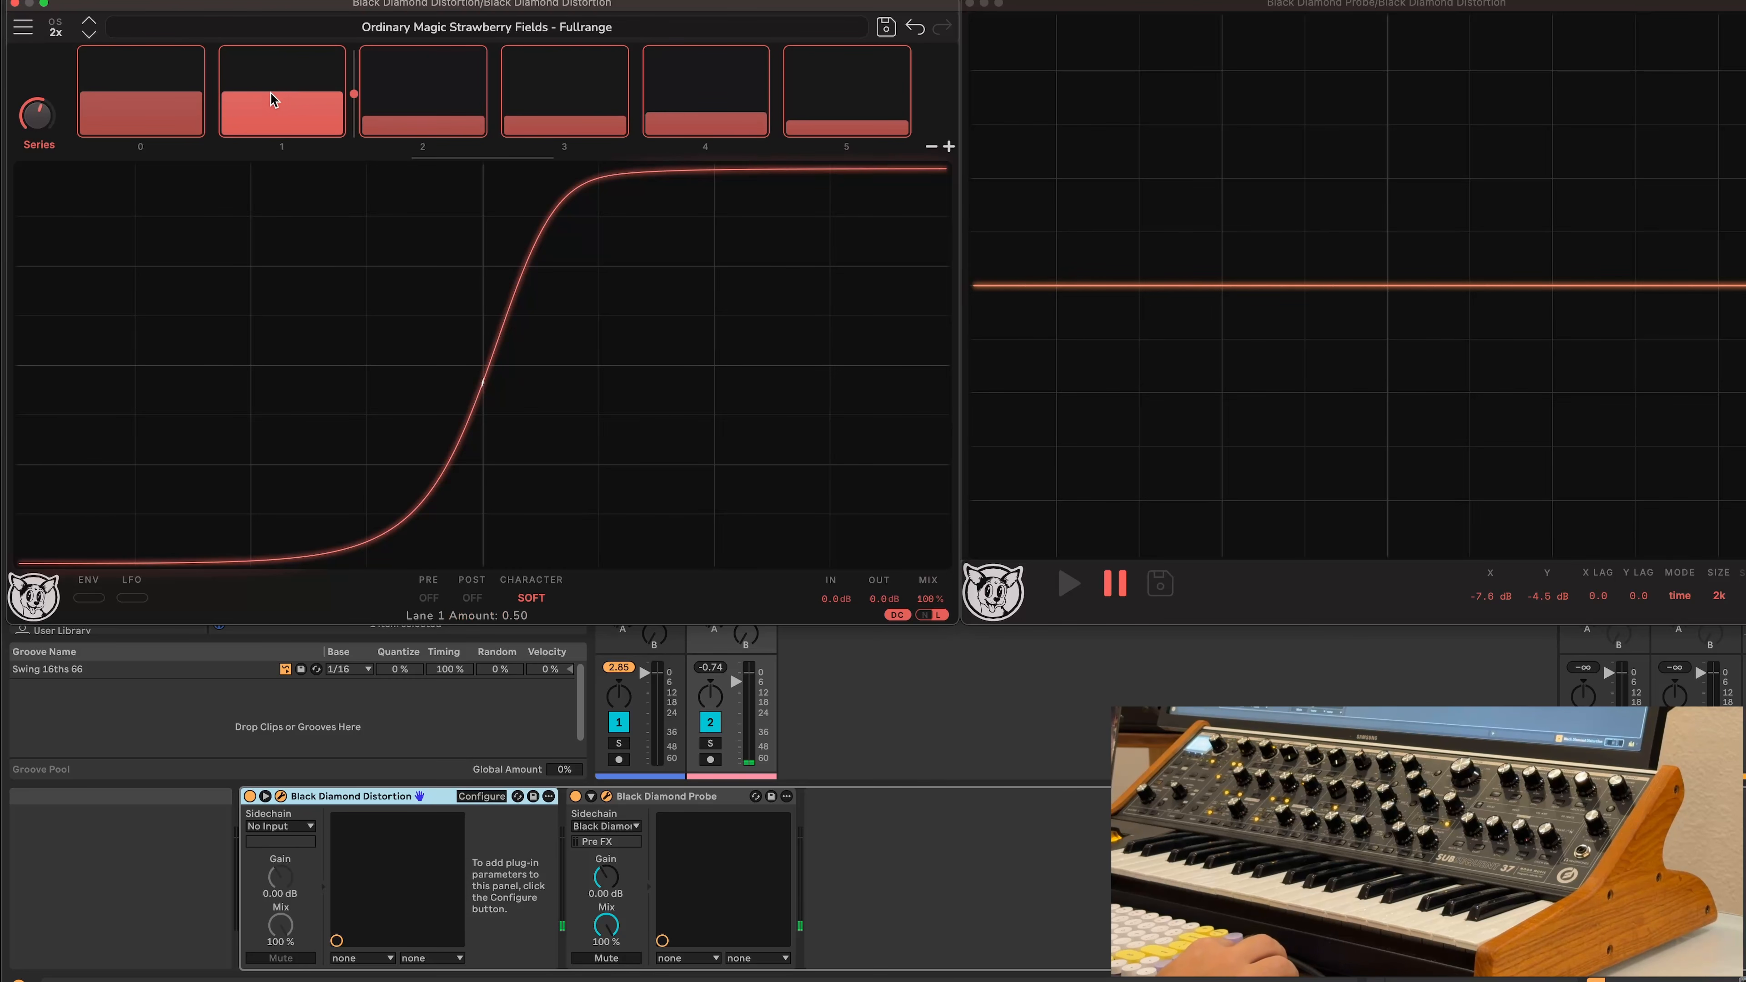
{"action": "left_click_drag", "start_coordinate": [270, 91], "coordinate": [698, 122]}
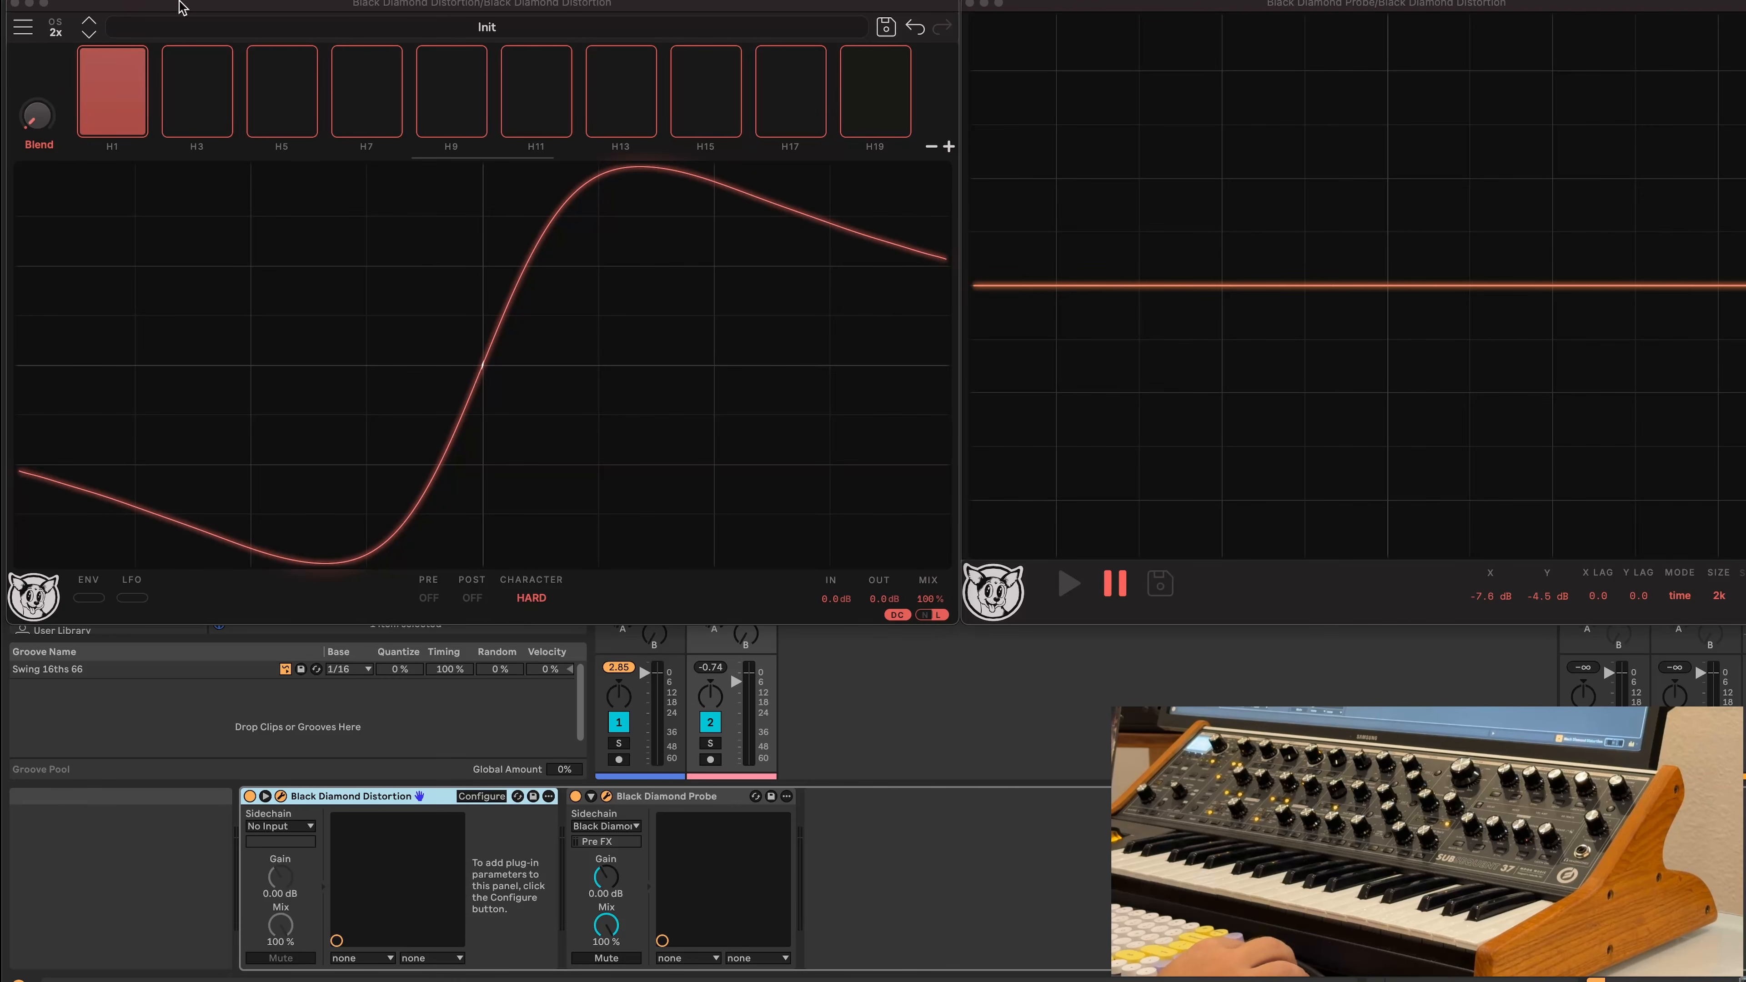
Sweep the Init preset's Blend morph up to 100% and return it to 0%
{"action": "left_click_drag", "start_coordinate": [31, 126], "coordinate": [25, 230]}
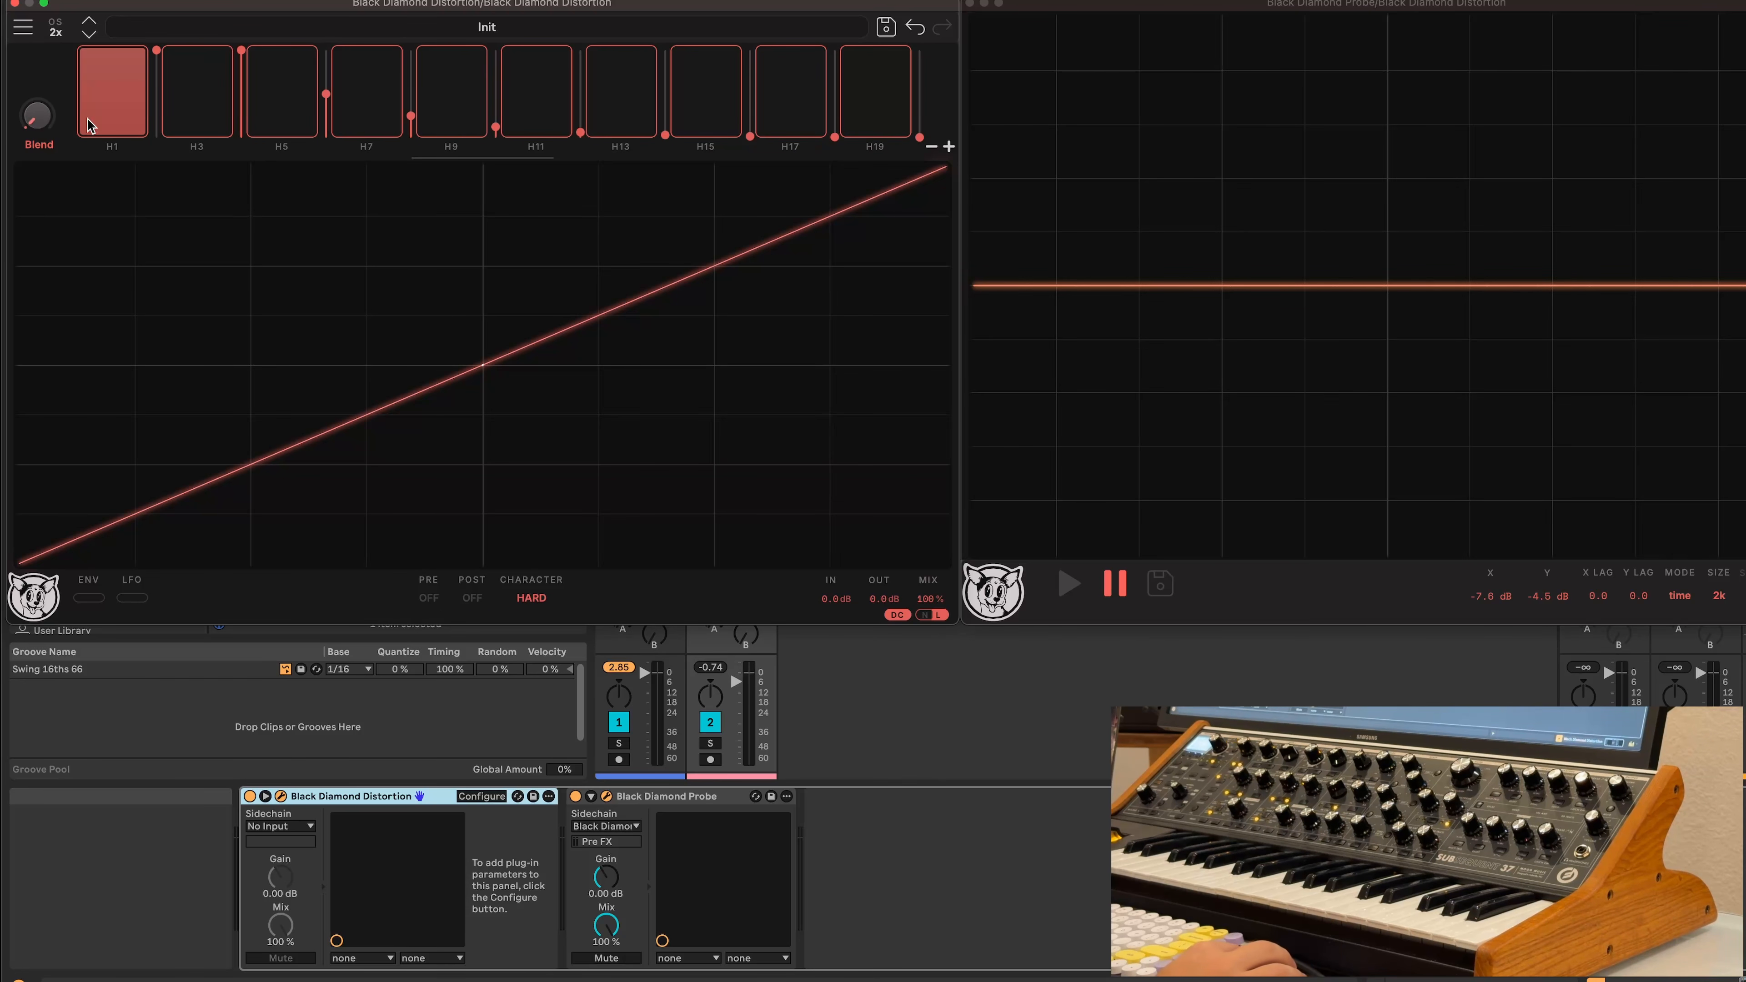
{"action": "left_click_drag", "start_coordinate": [29, 127], "coordinate": [85, 25]}
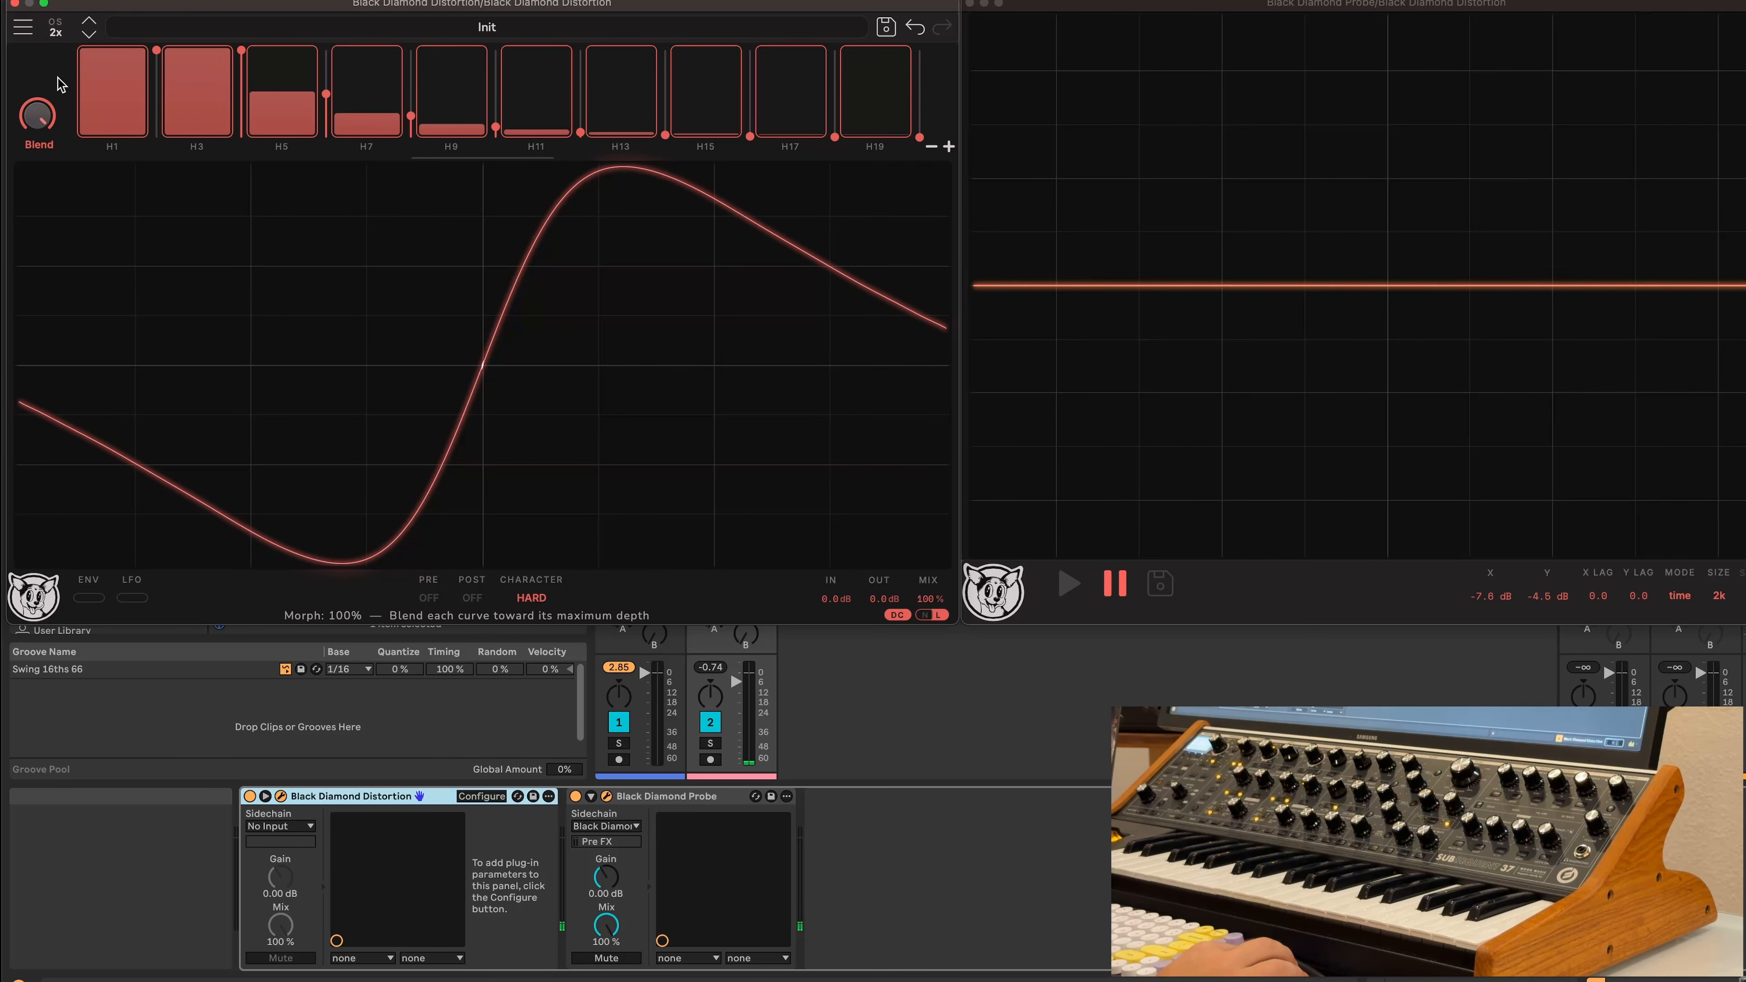
{"action": "double_click", "coordinate": [40, 118]}
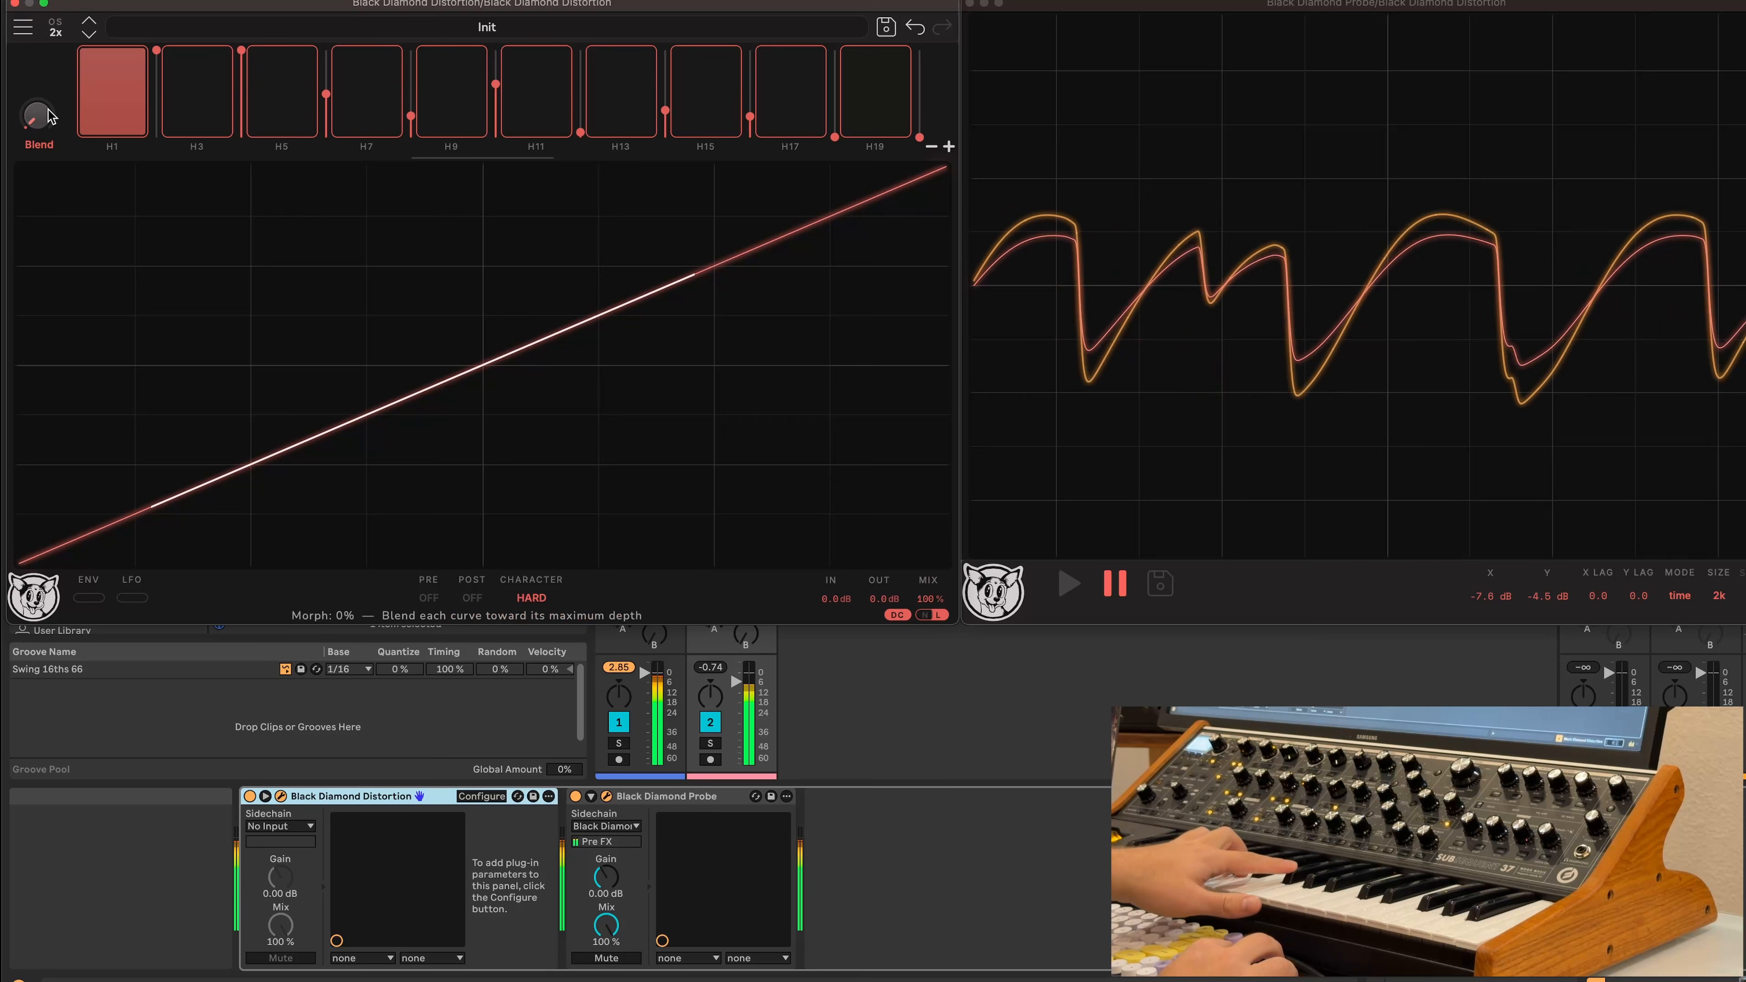
{"action": "mouse_move", "coordinate": [45, 118]}
{"action": "left_mouse_down"}
{"action": "mouse_move", "coordinate": [75, 12]}
{"action": "mouse_move", "coordinate": [59, 135]}
{"action": "left_mouse_up"}
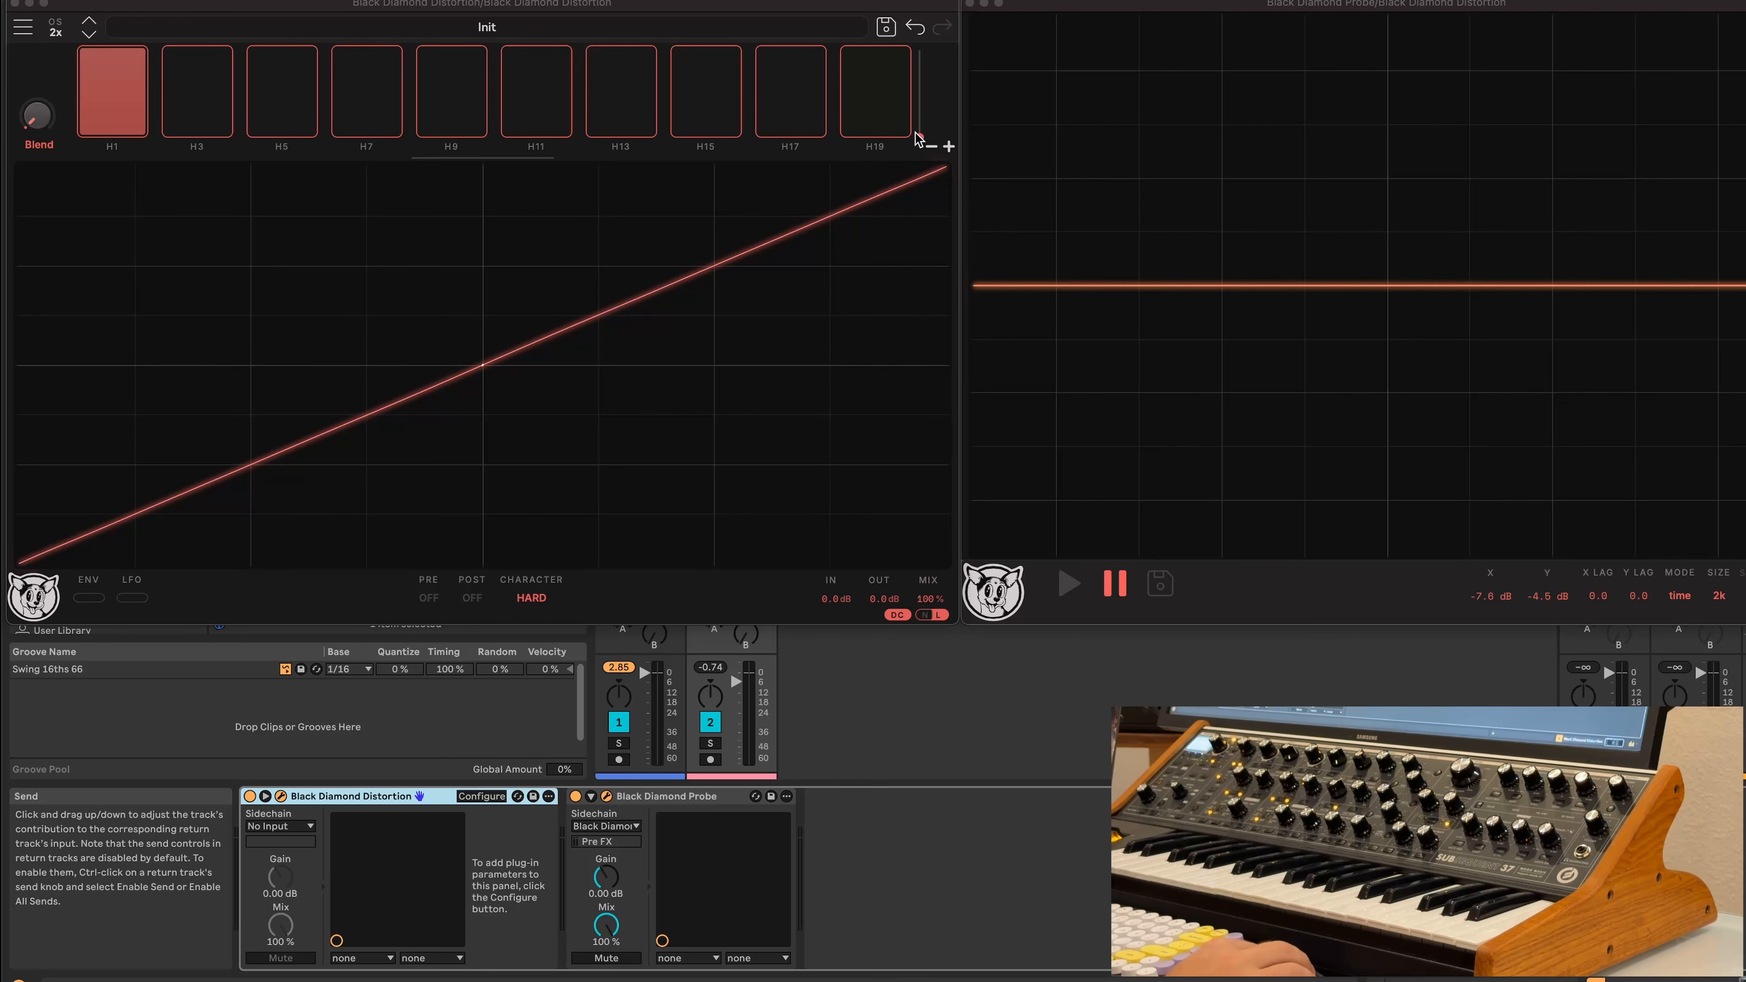
Remove the last two harmonic lanes, H17 and H19, and add a new lane after H15
{"action": "left_click", "coordinate": [932, 148]}
{"action": "left_click", "coordinate": [933, 149]}
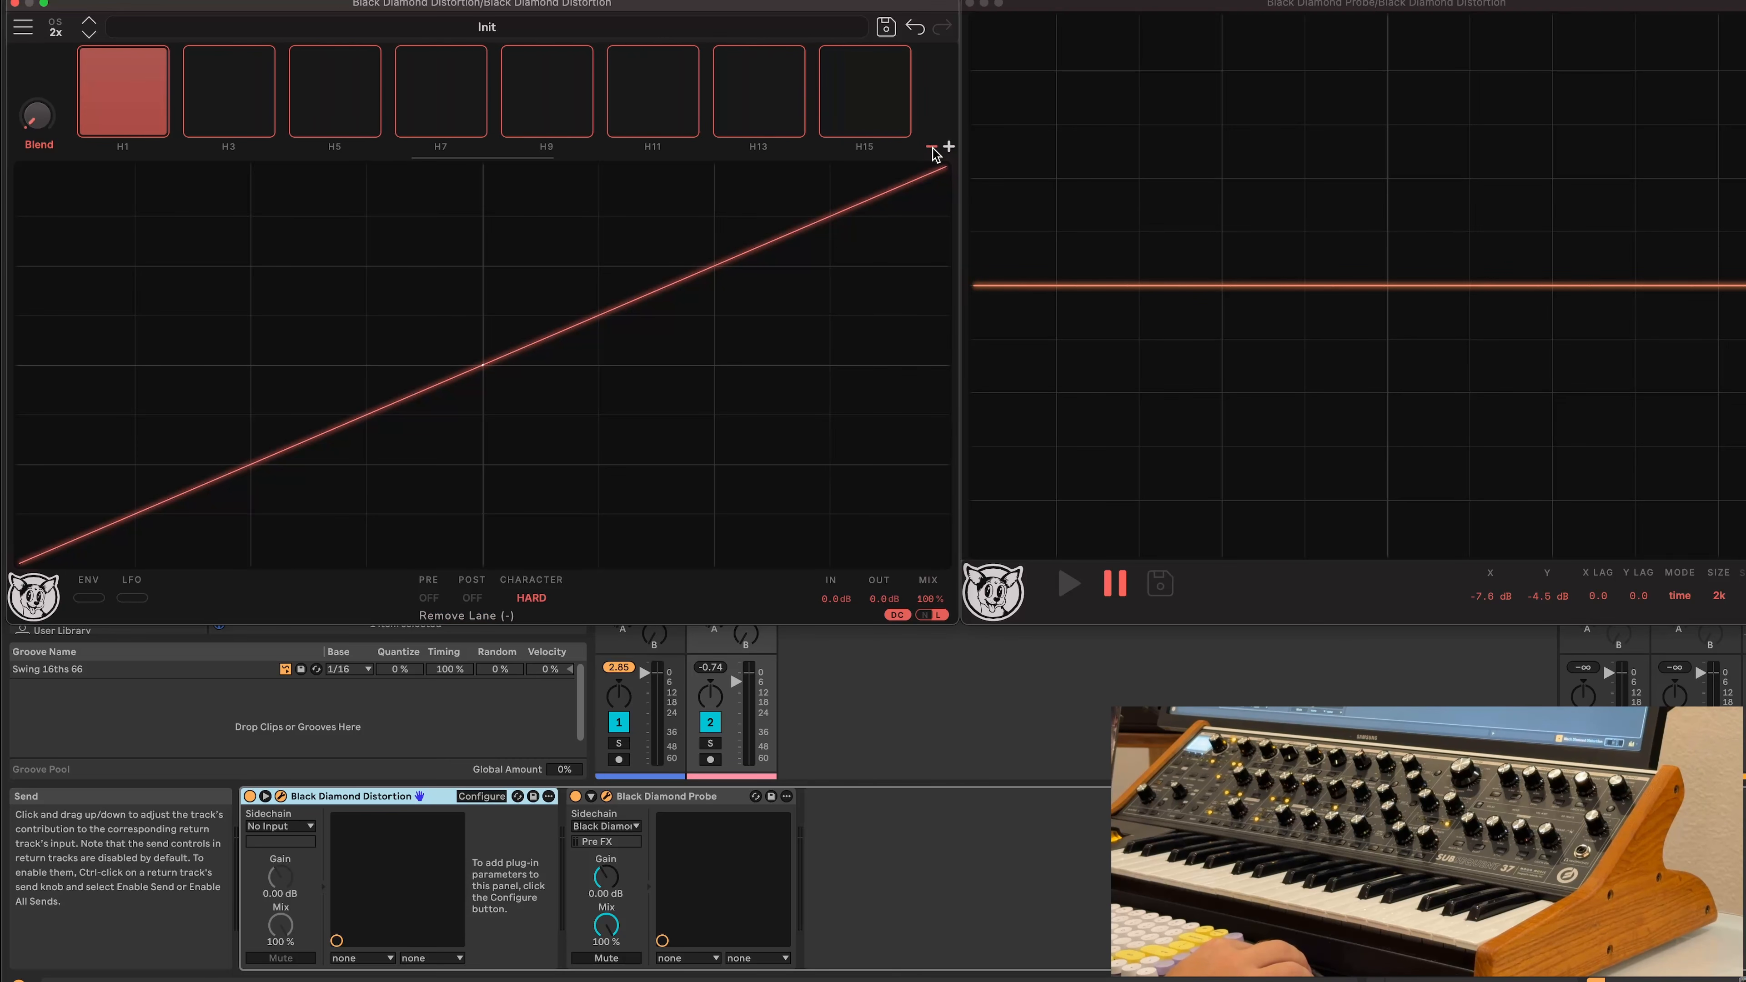
{"action": "left_click", "coordinate": [949, 147]}
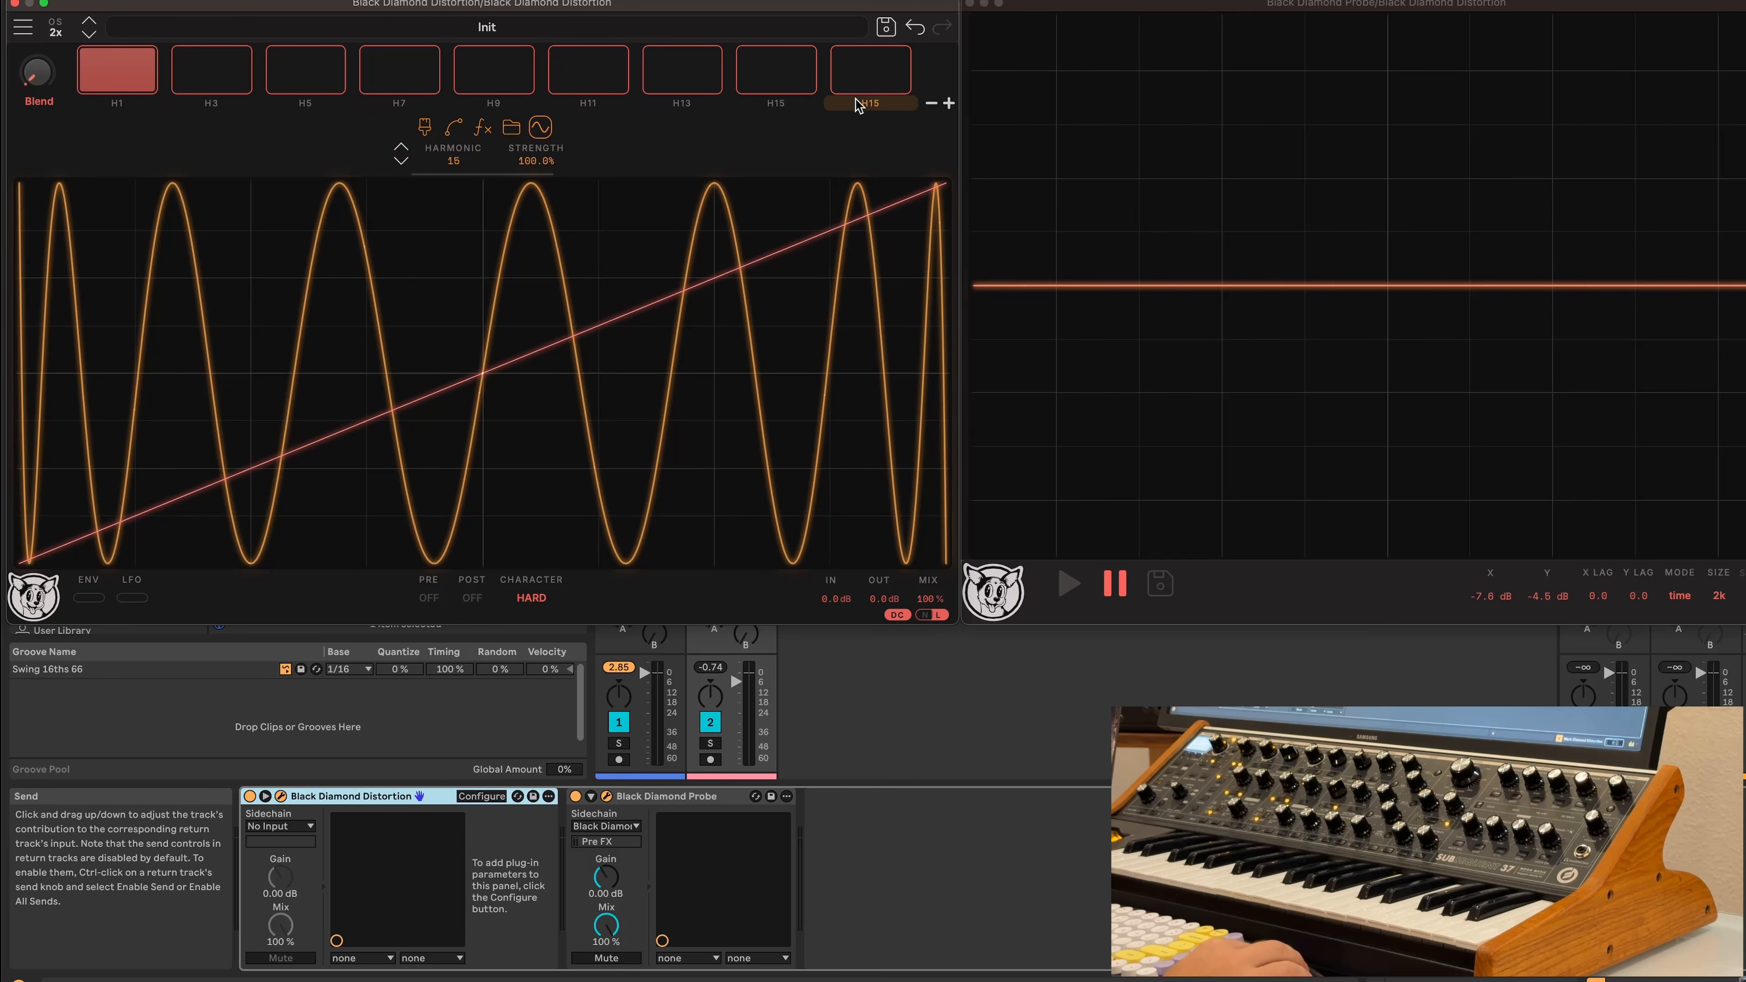
Rename the newly added lane as New Curve and close its curve editor
{"action": "double_click", "coordinate": [871, 103]}
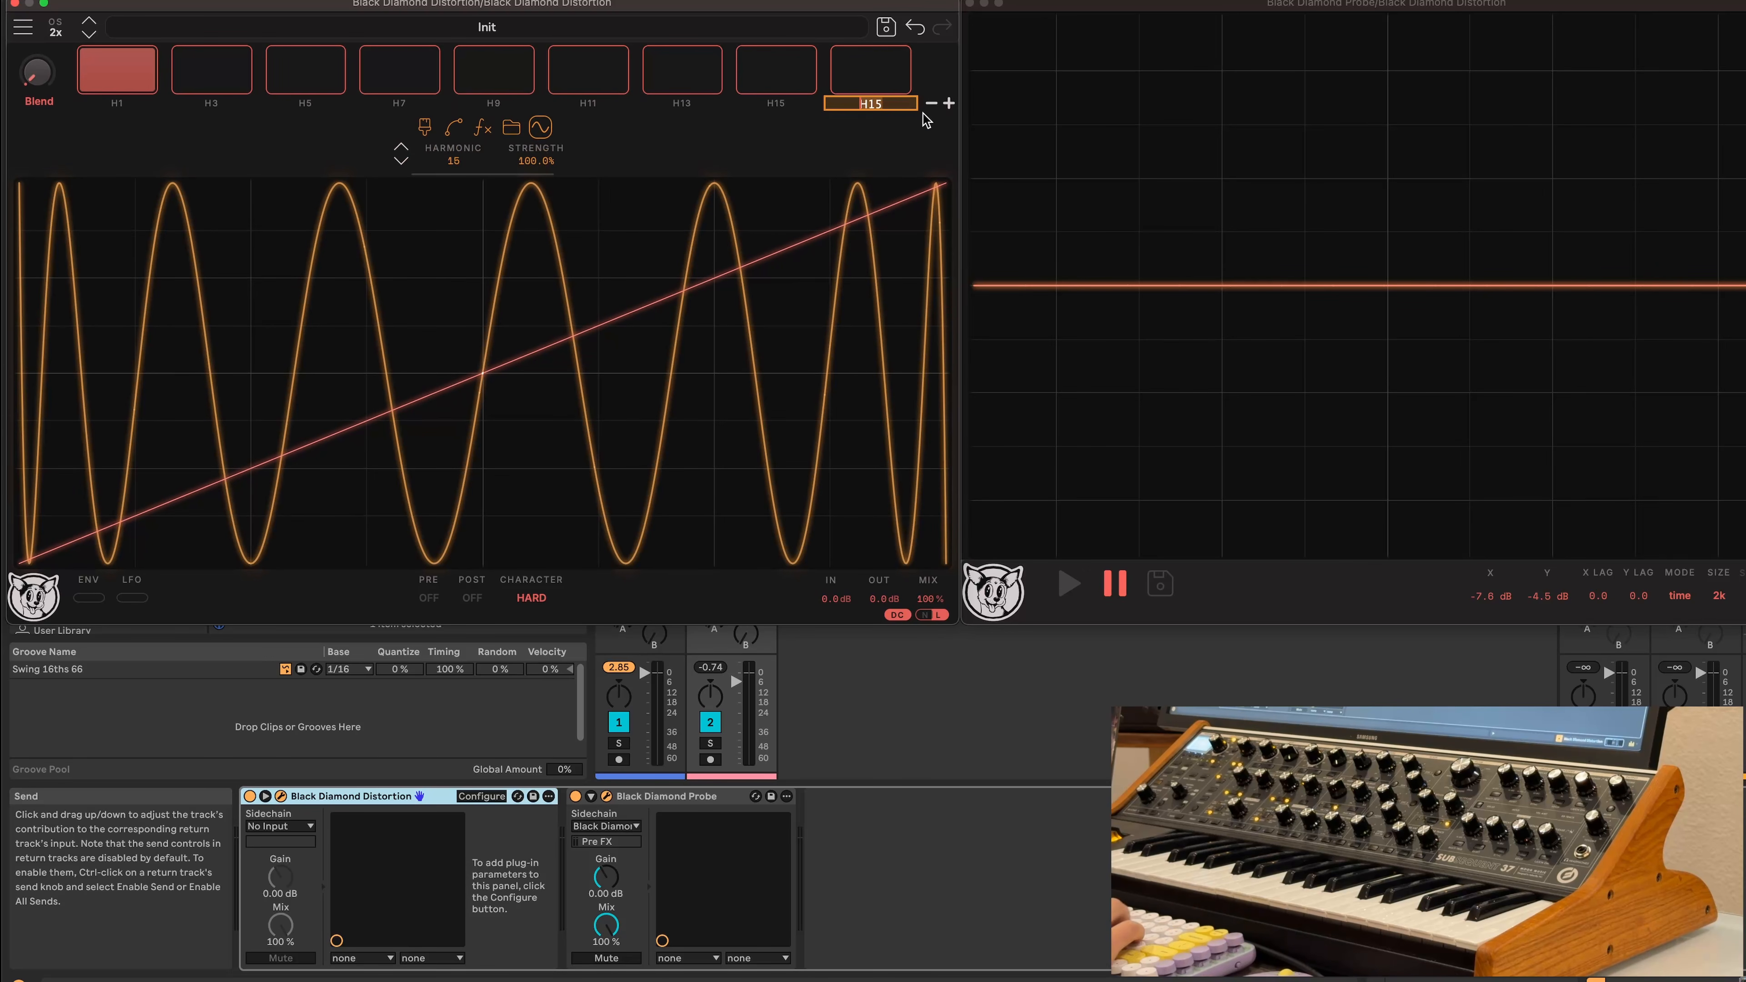
{"action": "key", "text": "BackSpace"}
{"action": "key", "text": "BackSpace"}
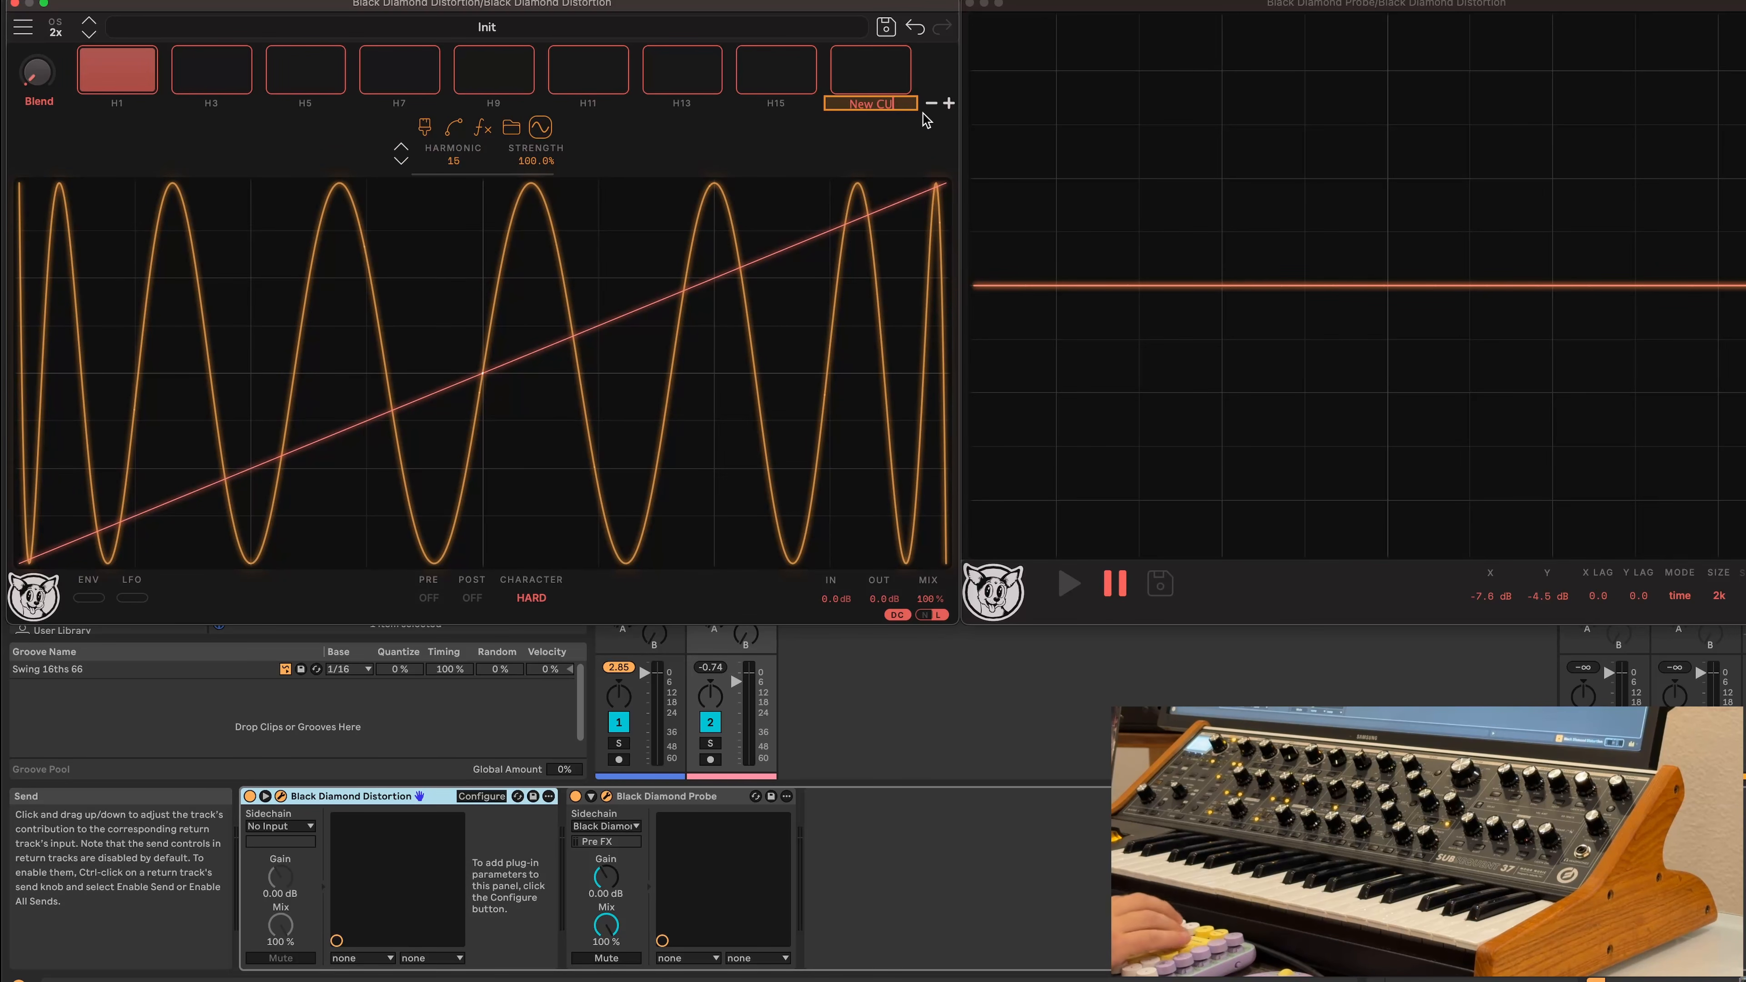
{"action": "type", "text": "urve"}
{"action": "key", "text": "Return"}
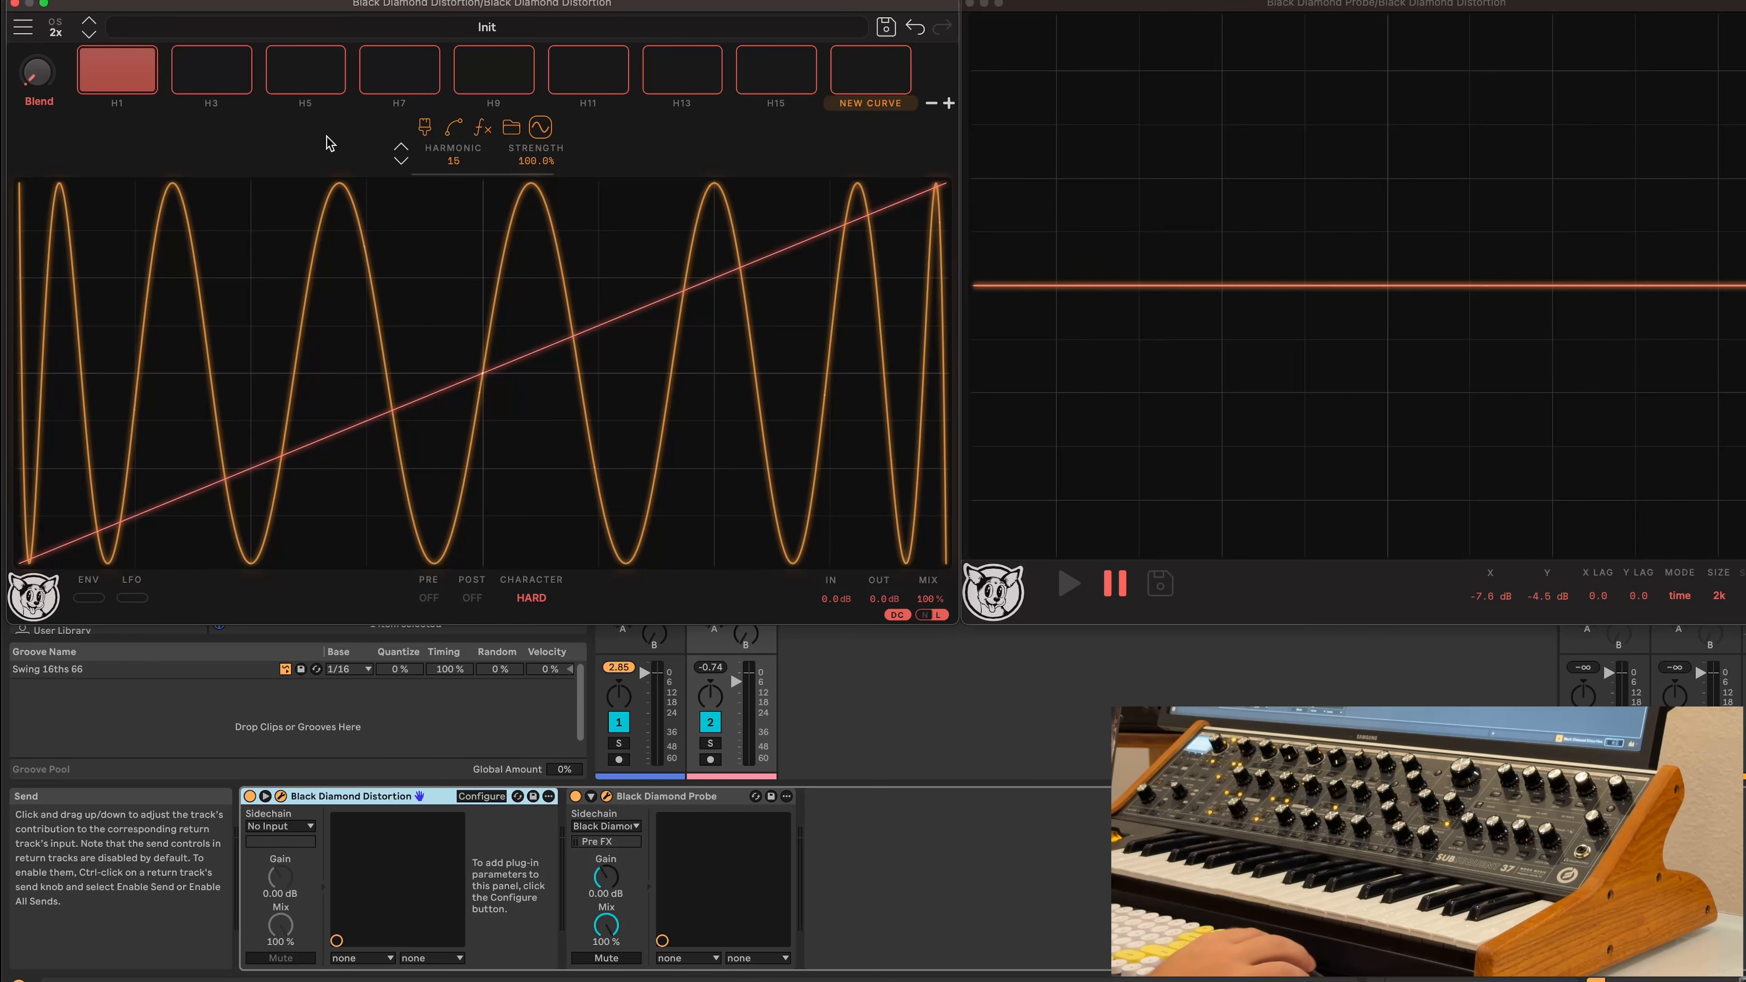
{"action": "left_click", "coordinate": [856, 104]}
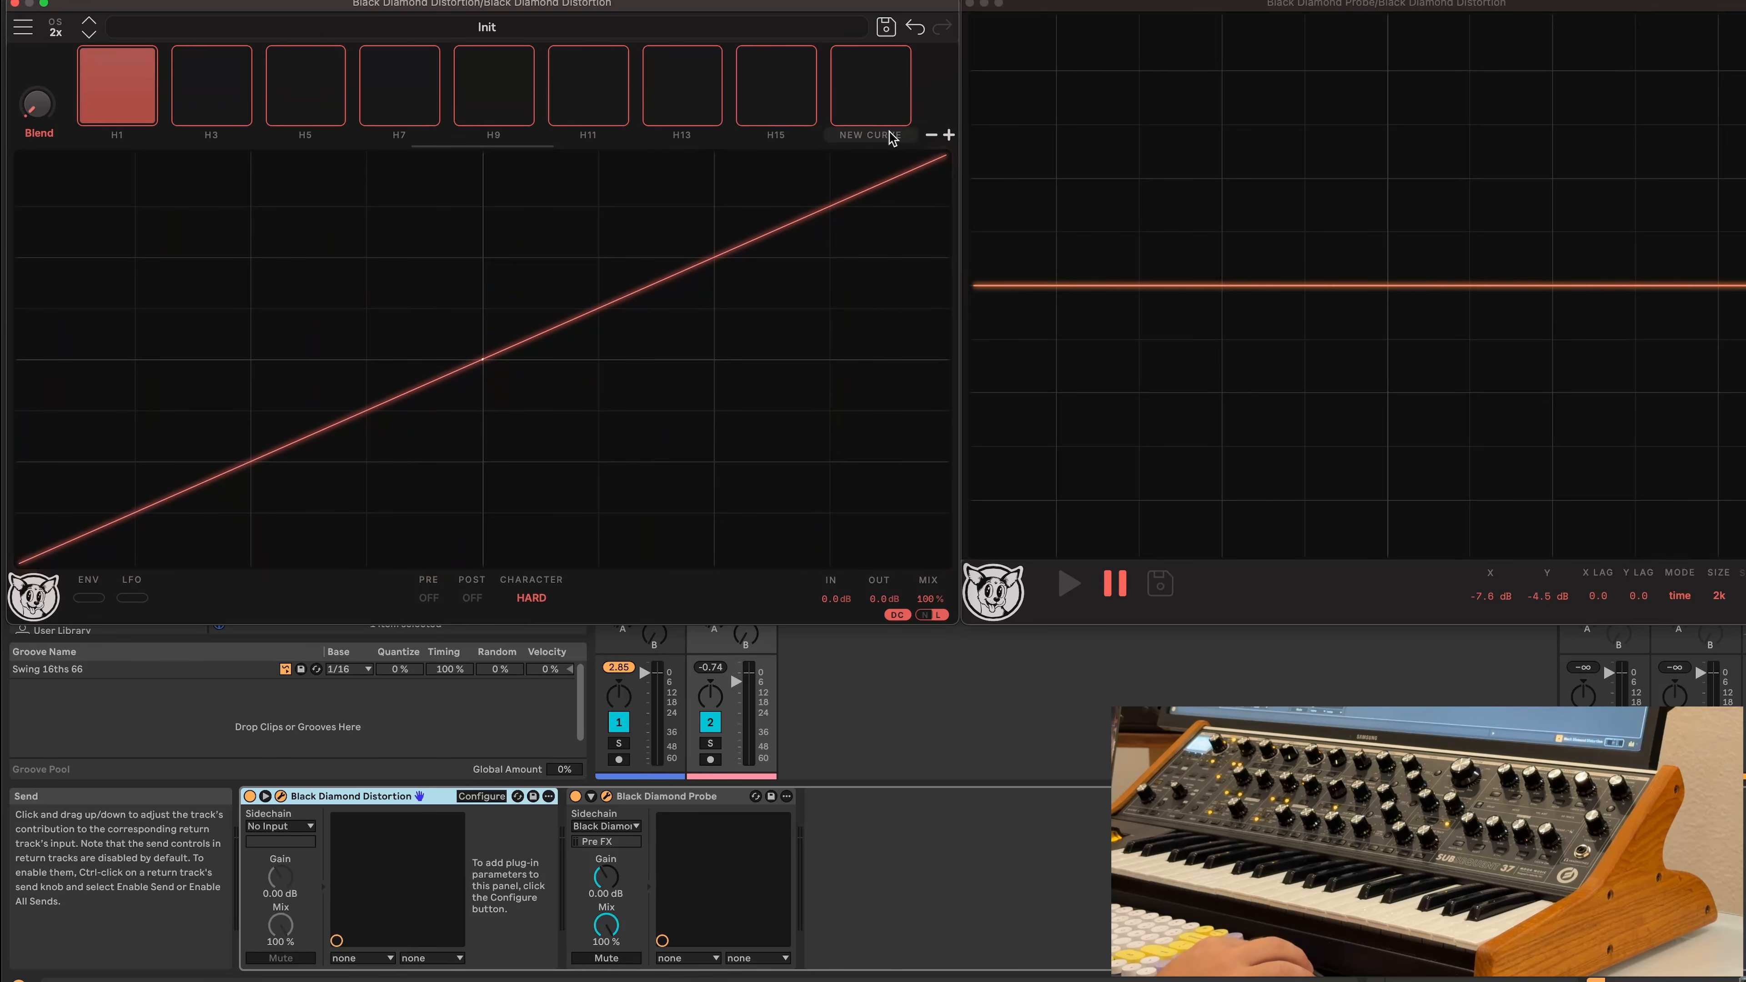
Open the New Curve lane's editor, step its harmonic number up and down, and set it to 8
{"action": "left_click", "coordinate": [882, 145]}
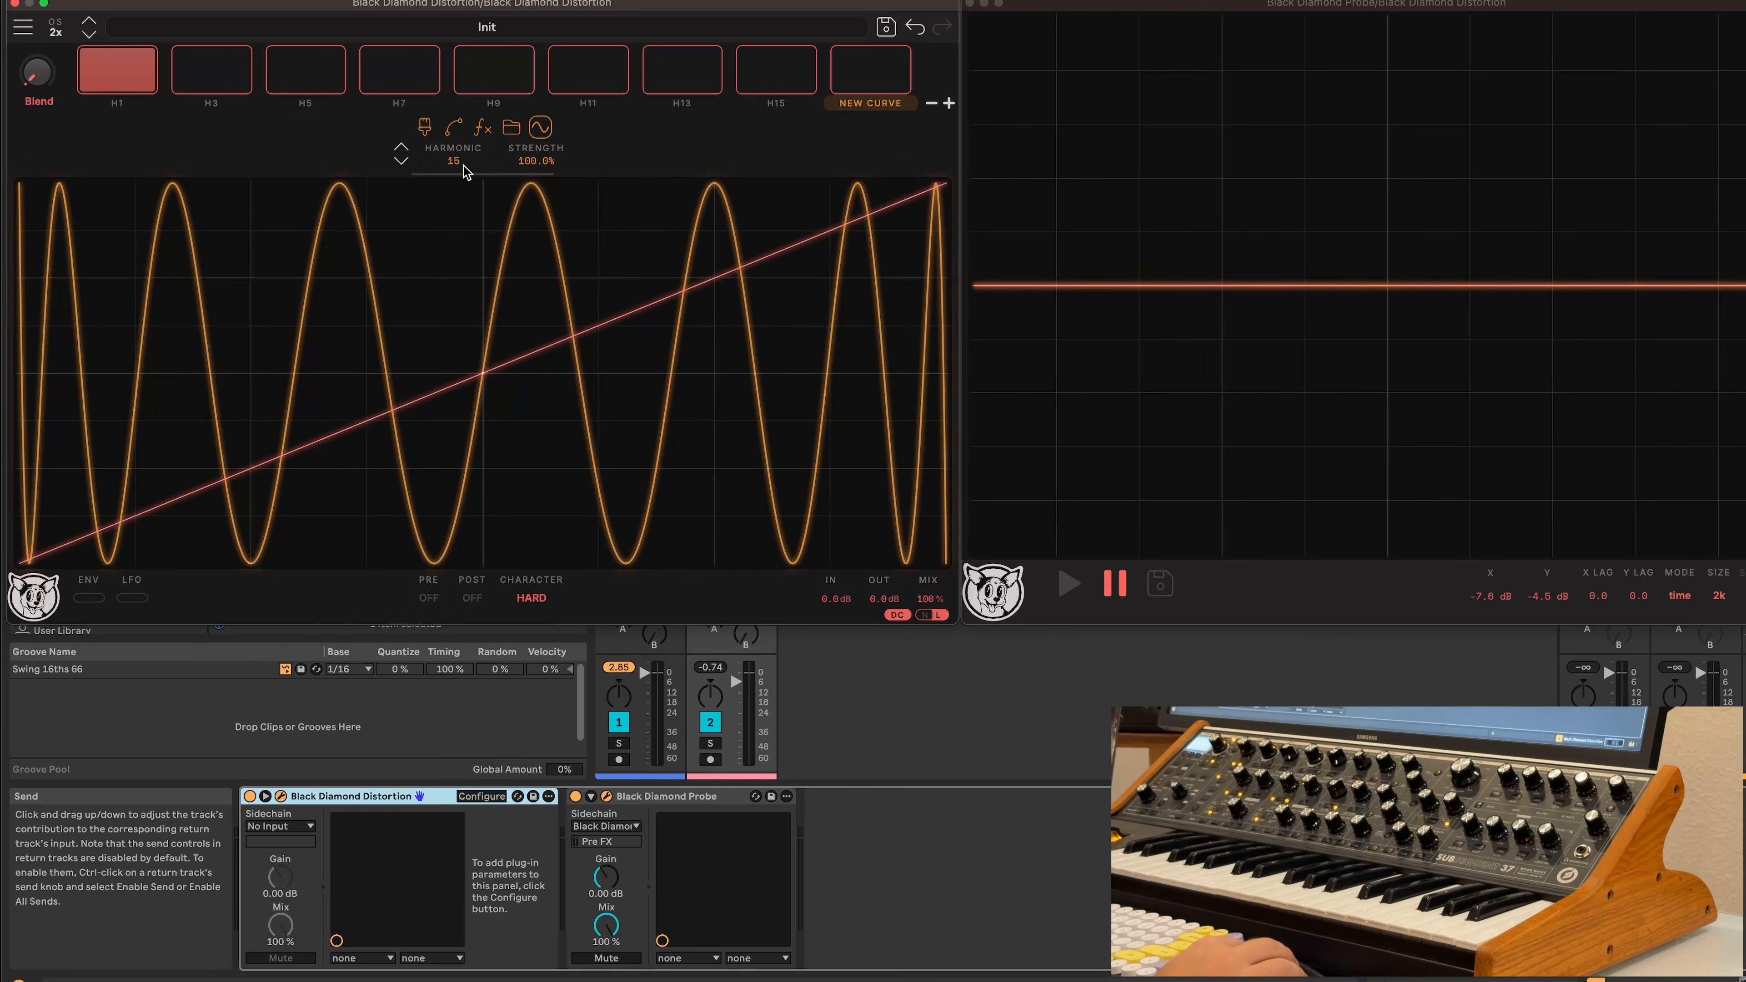
{"action": "left_click", "coordinate": [401, 148]}
{"action": "left_click", "coordinate": [400, 148]}
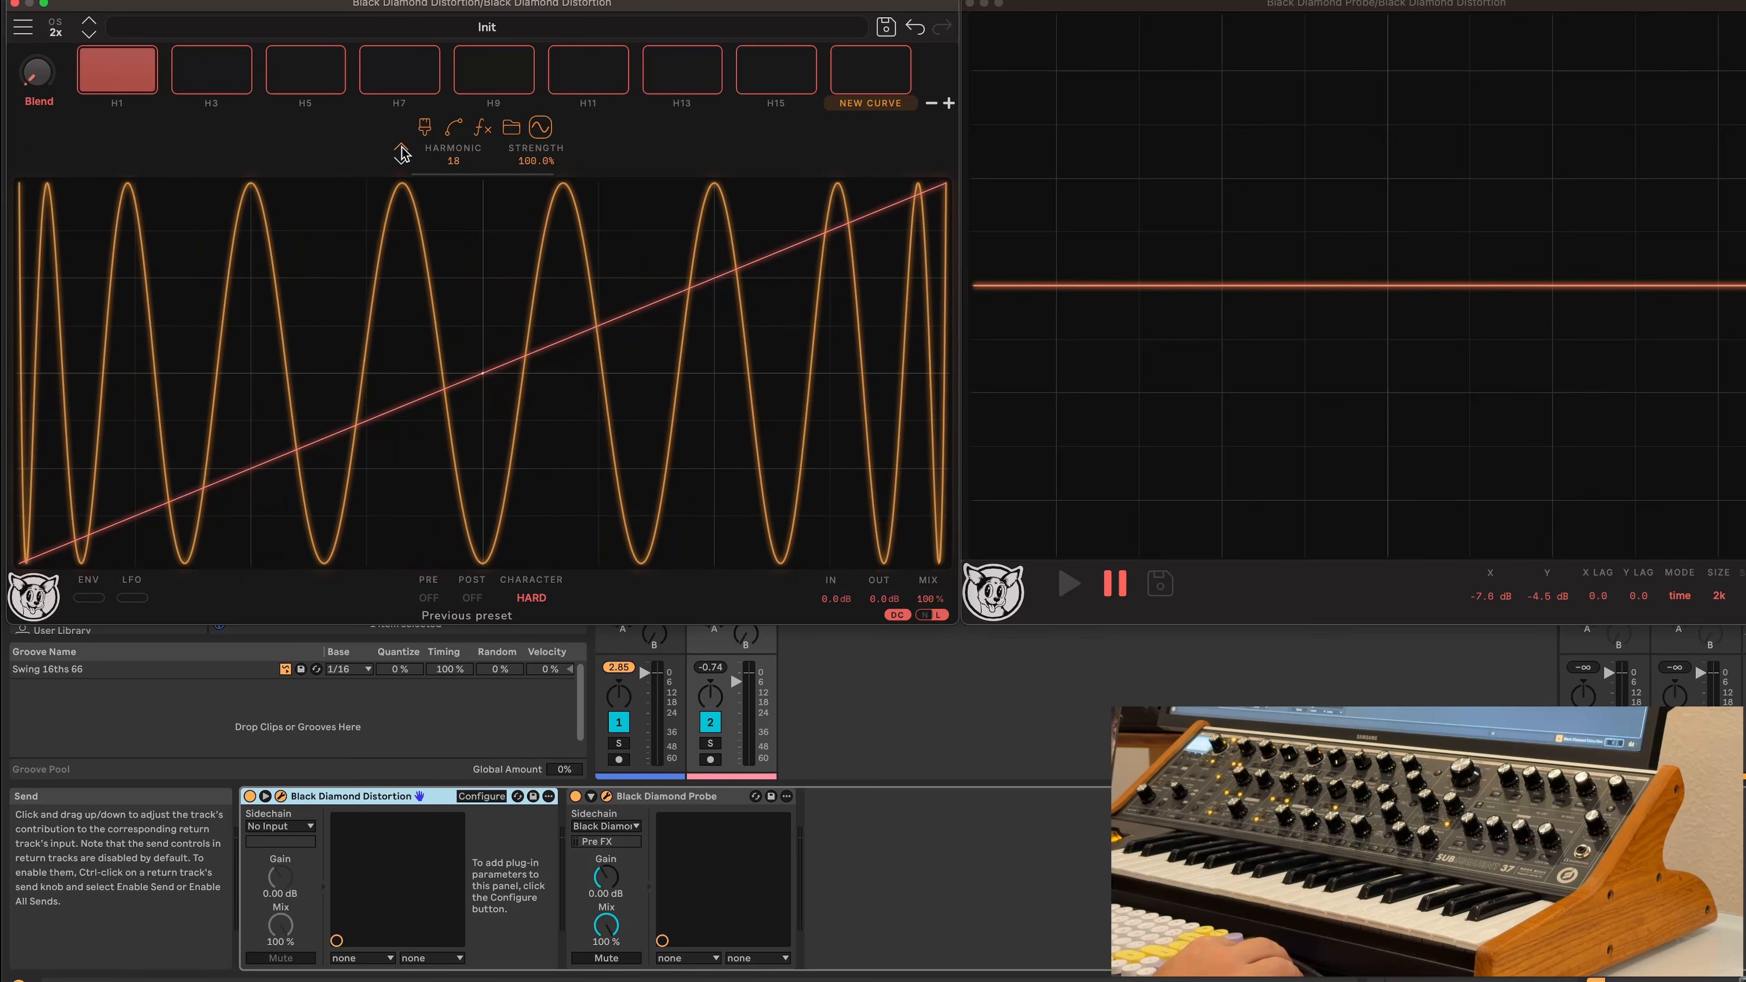
{"action": "left_click", "coordinate": [400, 148]}
{"action": "left_click", "coordinate": [402, 162]}
{"action": "left_click", "coordinate": [402, 161]}
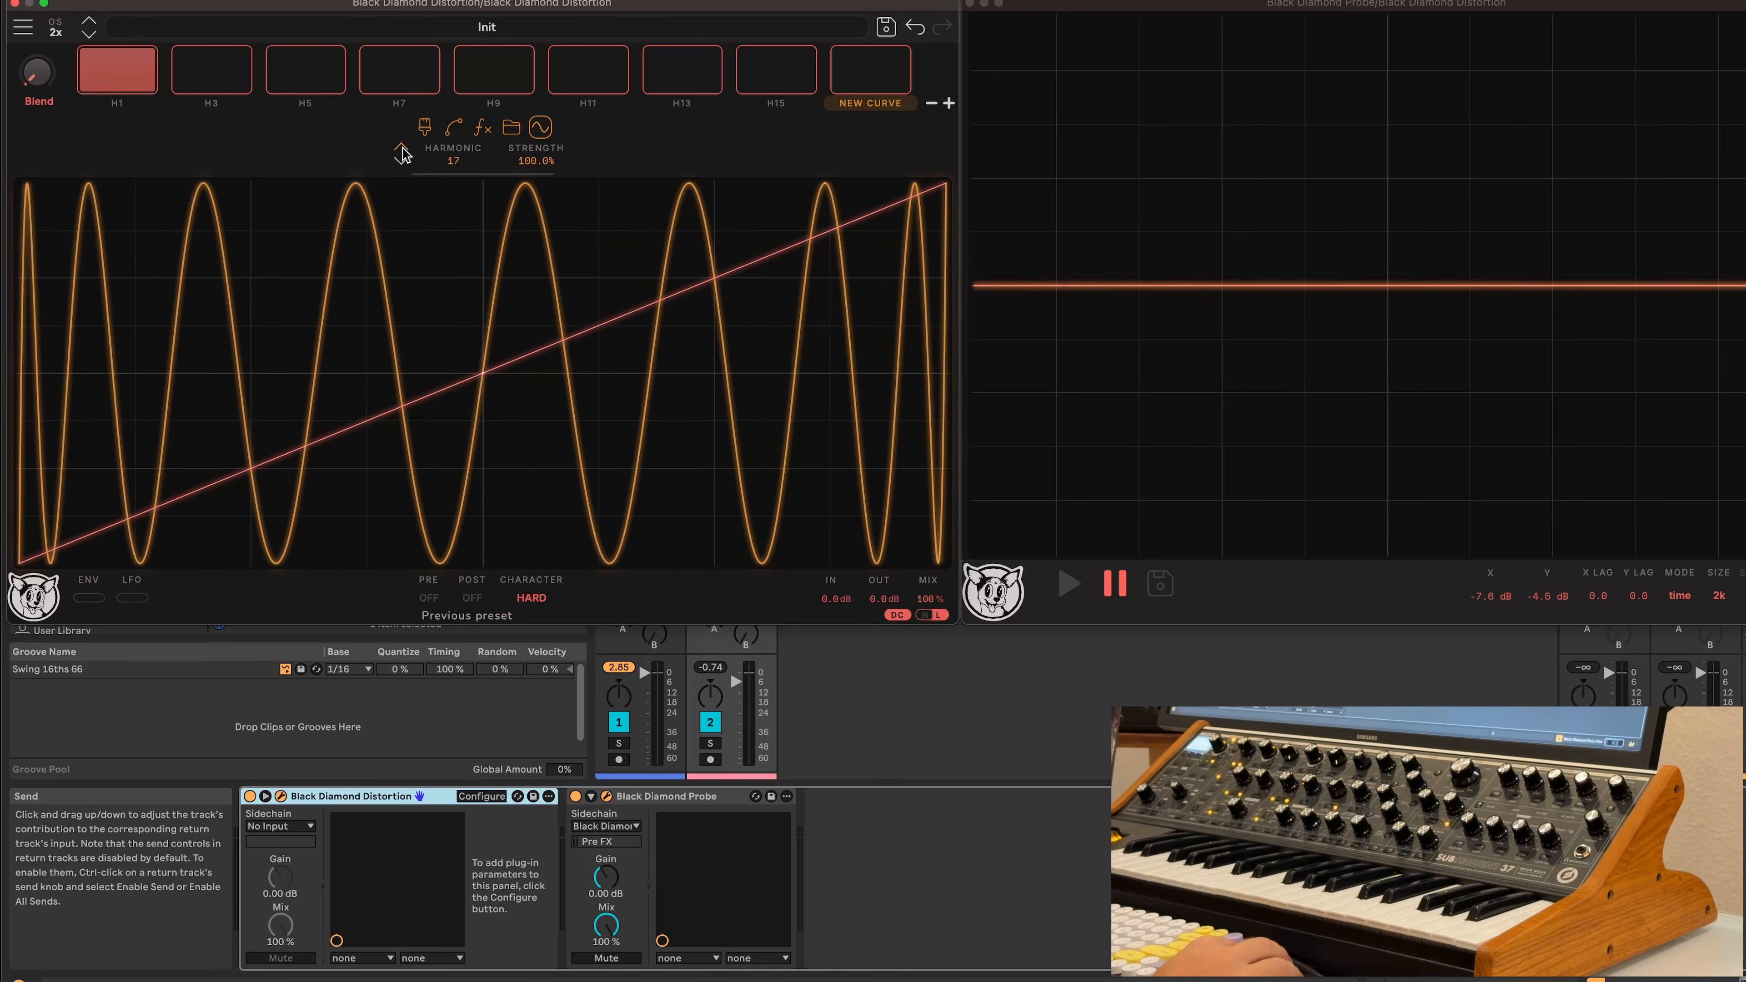
{"action": "left_click", "coordinate": [402, 161]}
{"action": "left_click", "coordinate": [465, 166]}
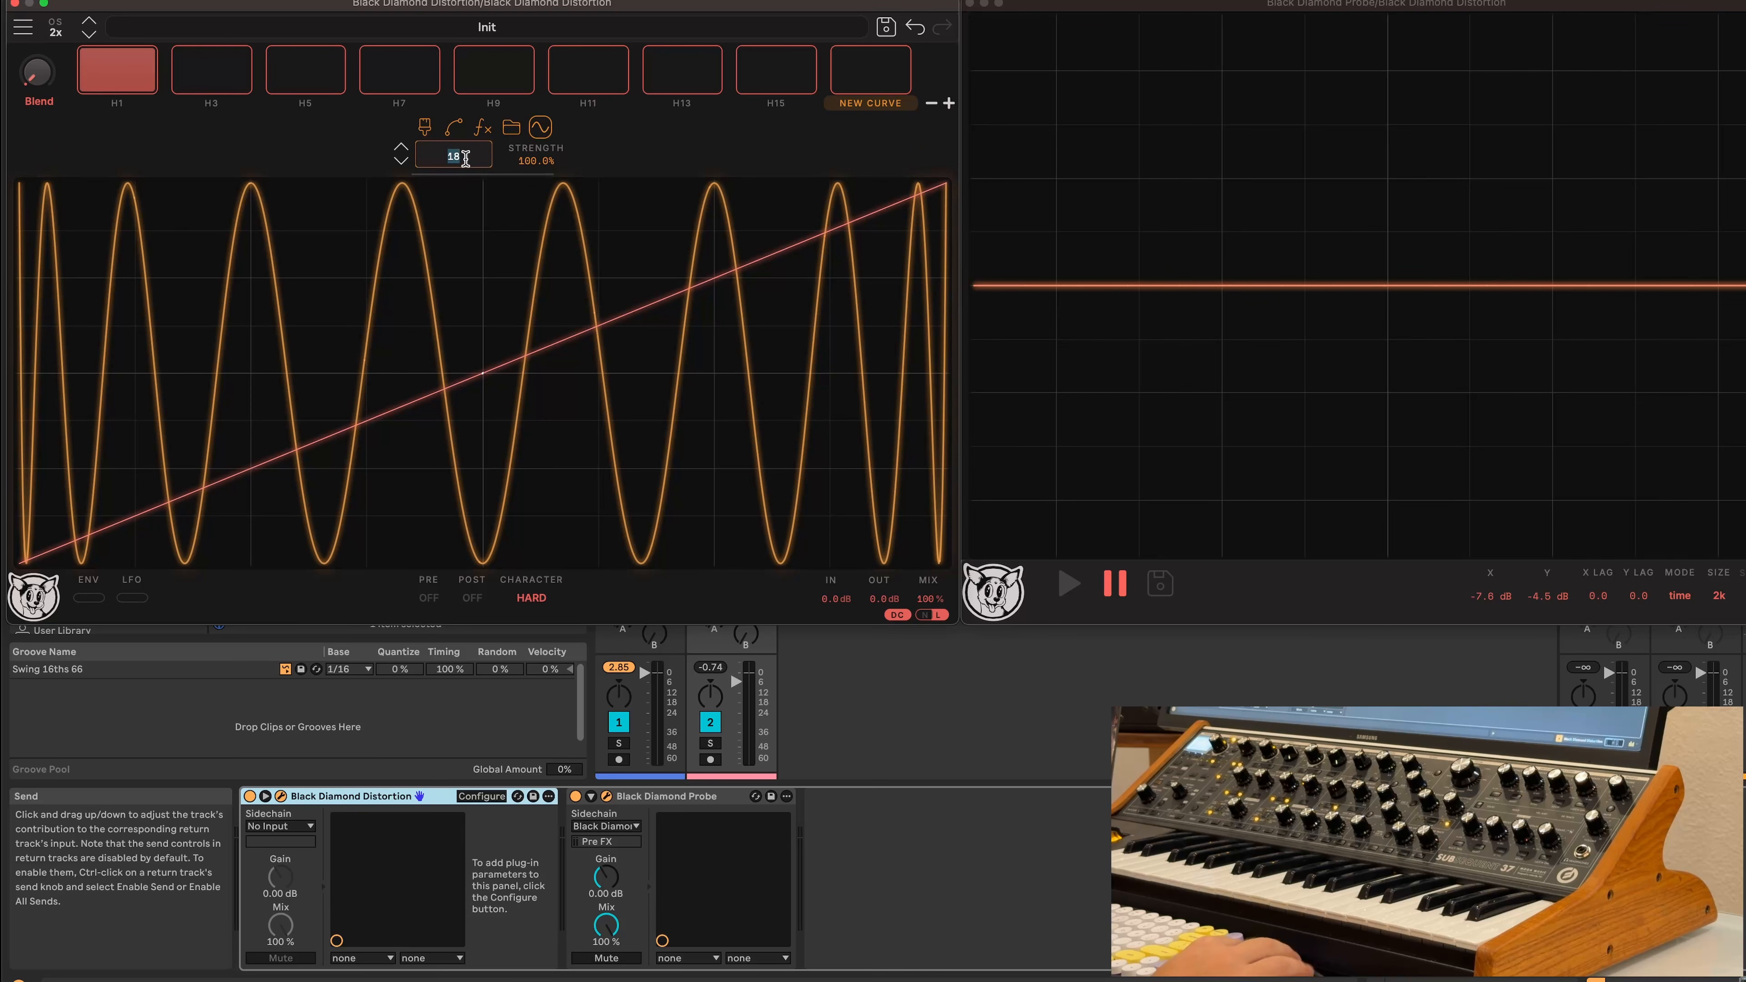
{"action": "type", "text": "8"}
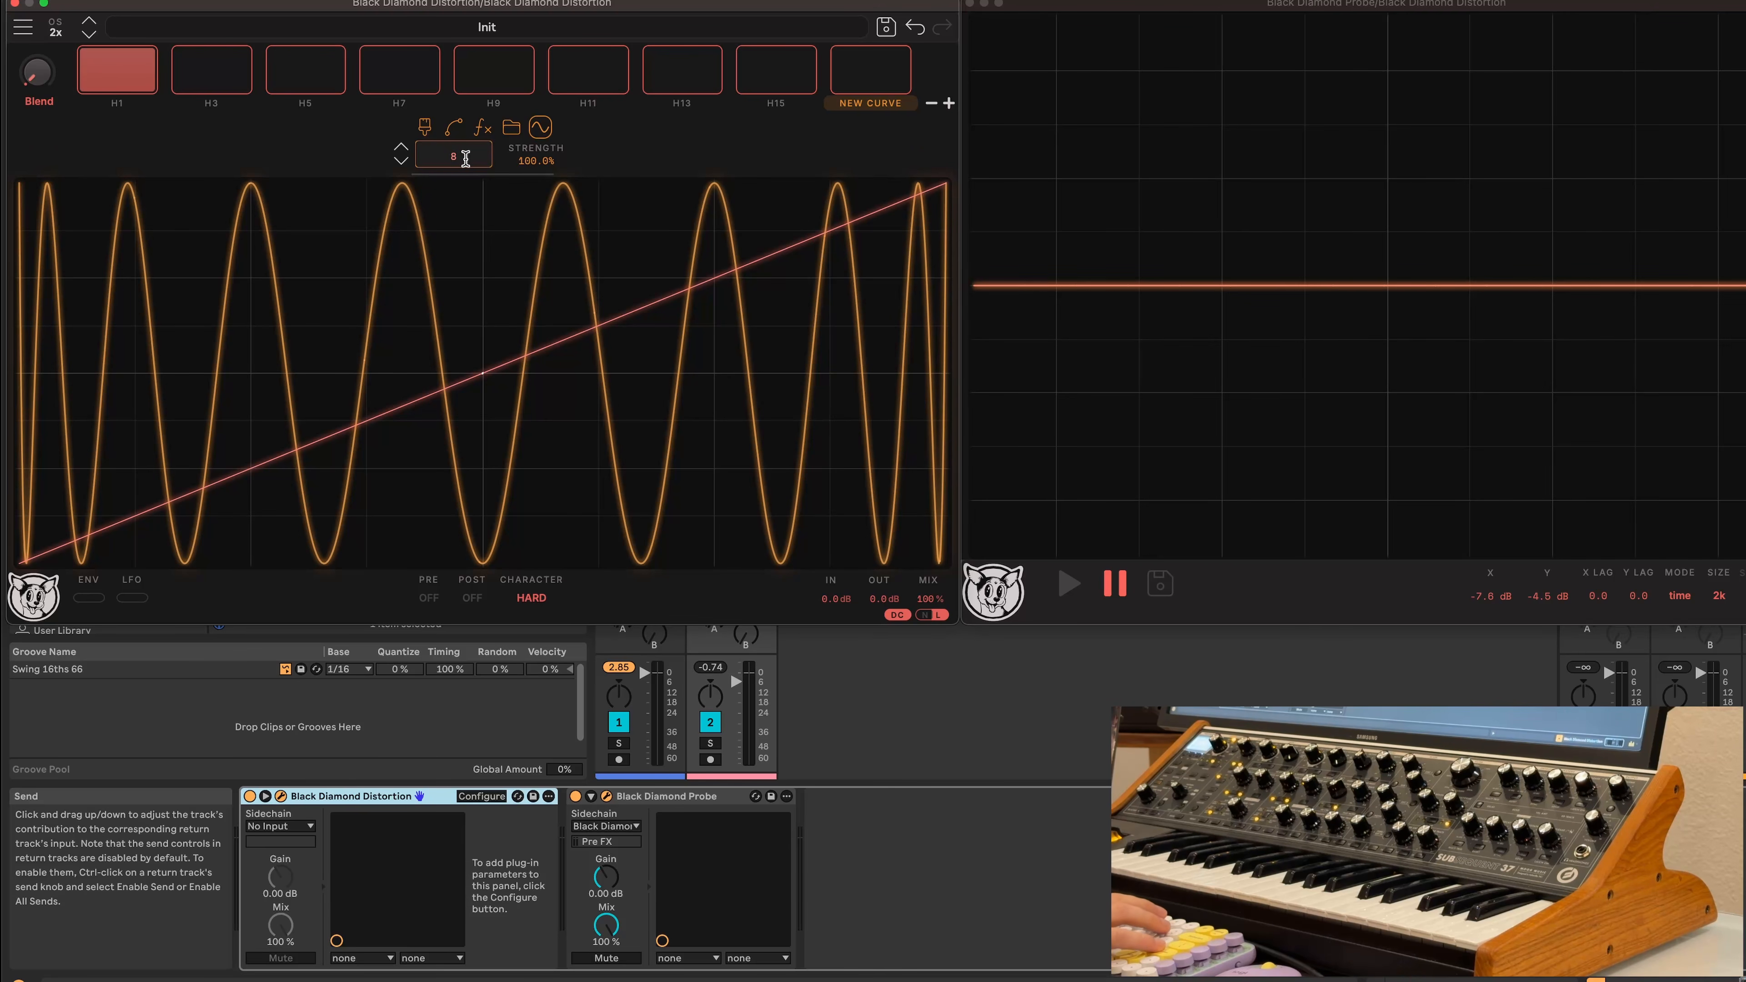
{"action": "key", "text": "Return"}
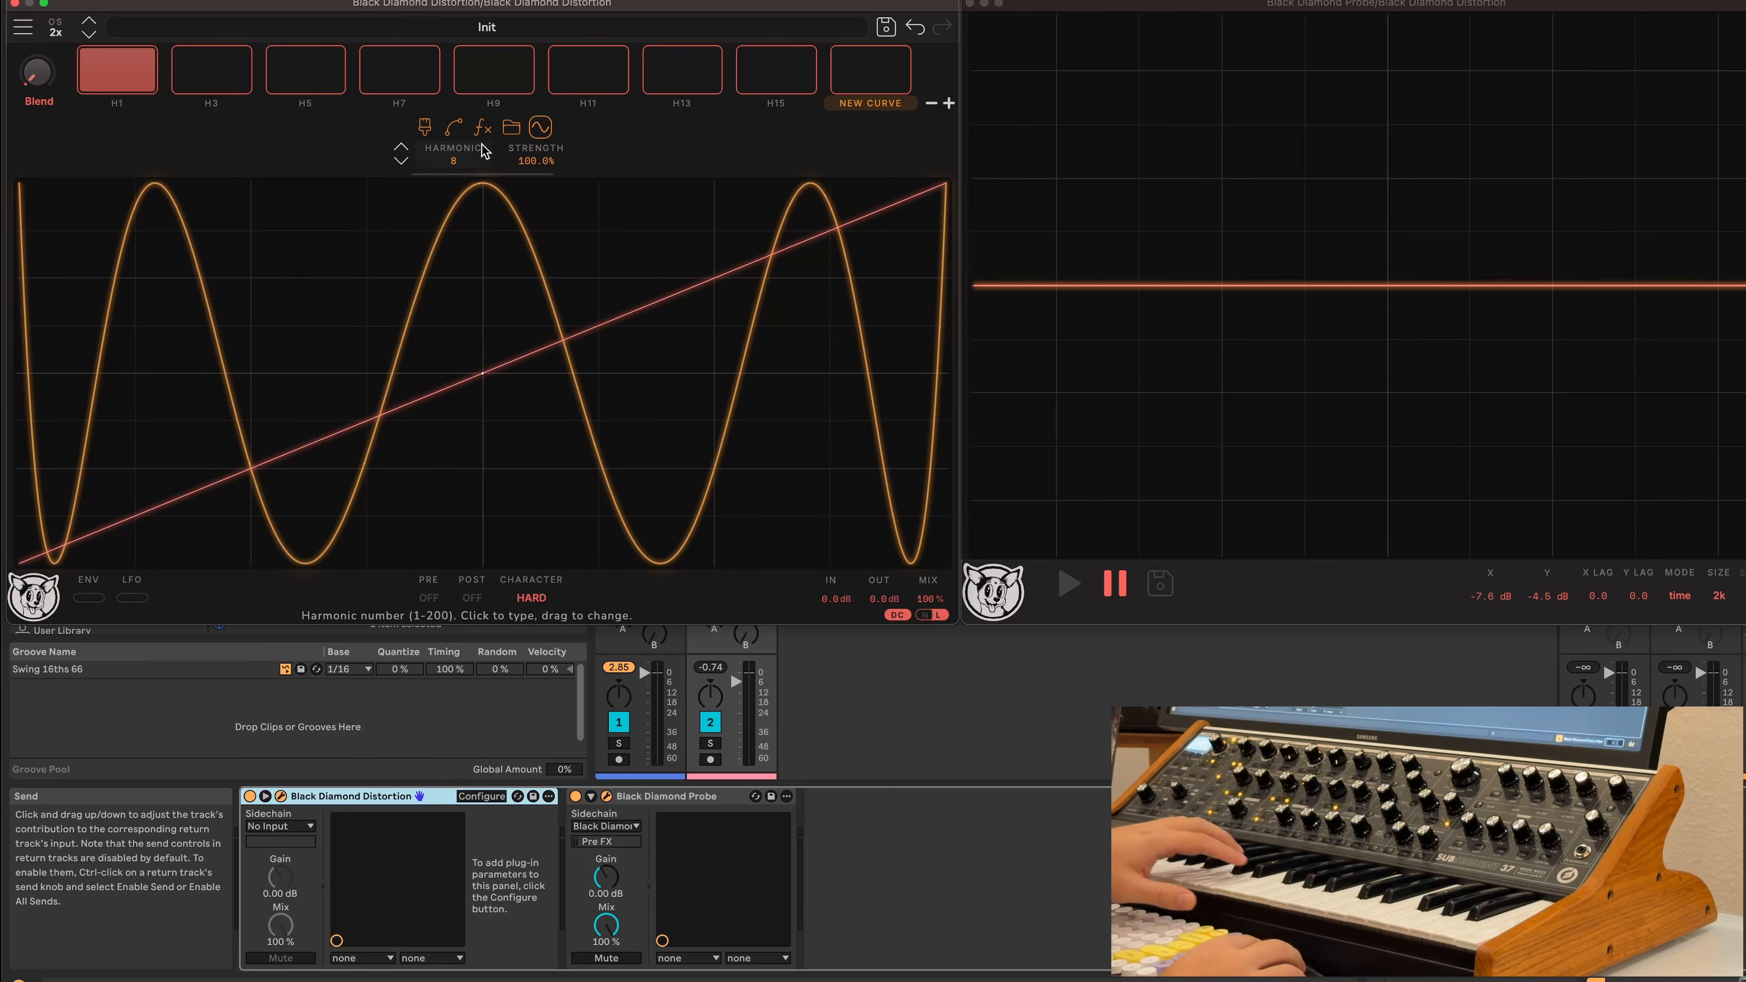
Raise the New Curve lane to about one fifth and lower its harmonic strength
{"action": "mouse_move", "coordinate": [855, 75]}
{"action": "left_mouse_down"}
{"action": "mouse_move", "coordinate": [852, 50]}
{"action": "mouse_move", "coordinate": [864, 70]}
{"action": "left_mouse_up"}
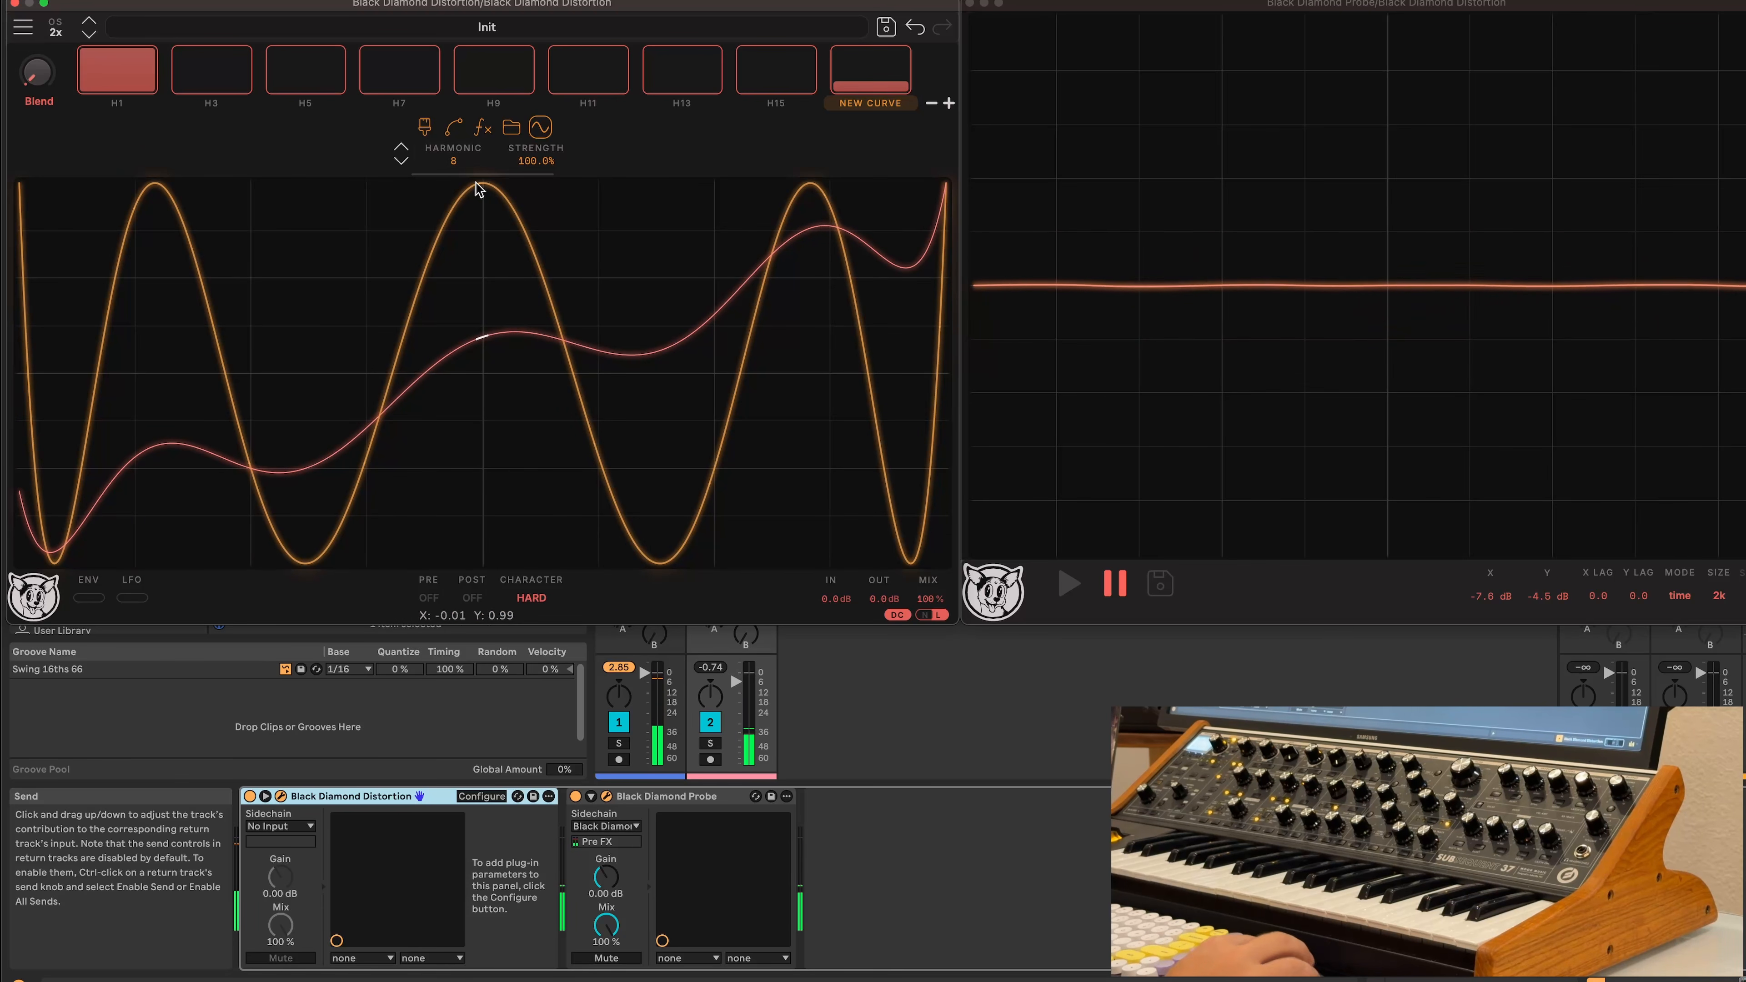
{"action": "left_click_drag", "start_coordinate": [546, 157], "coordinate": [499, 494]}
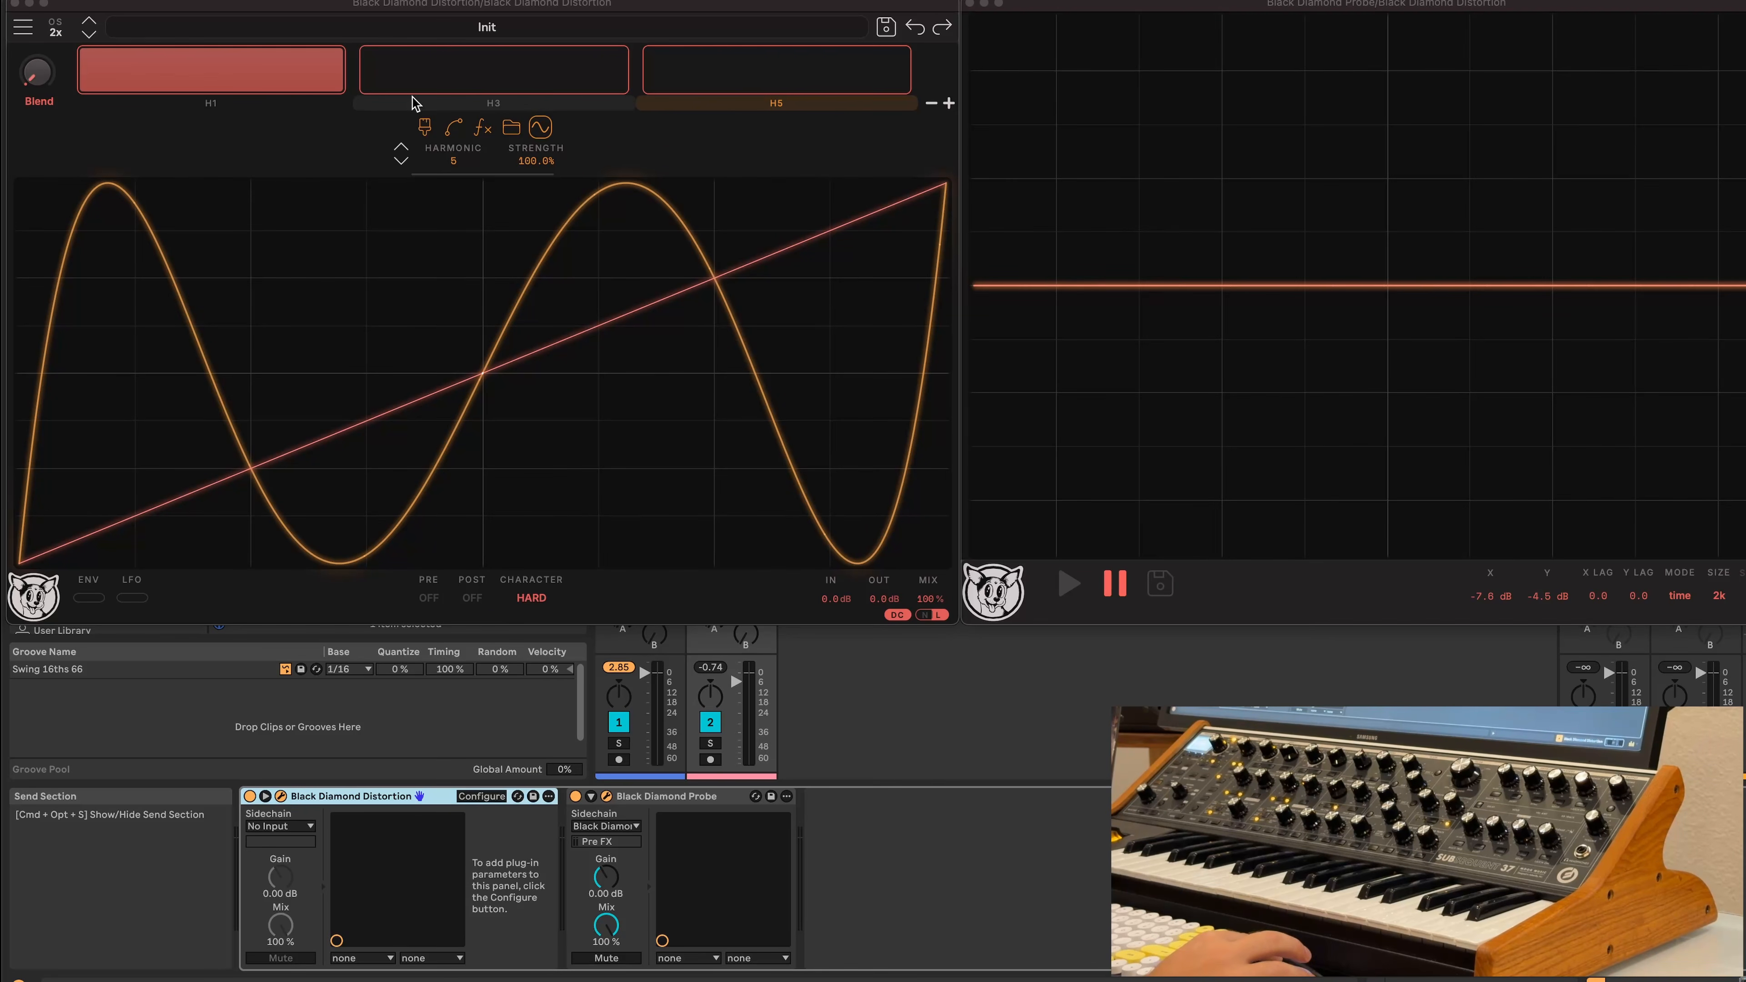
Switch the H5 lane to node-based curve editing and pull its inner peak node down to about a third of full height
{"action": "left_click", "coordinate": [454, 129]}
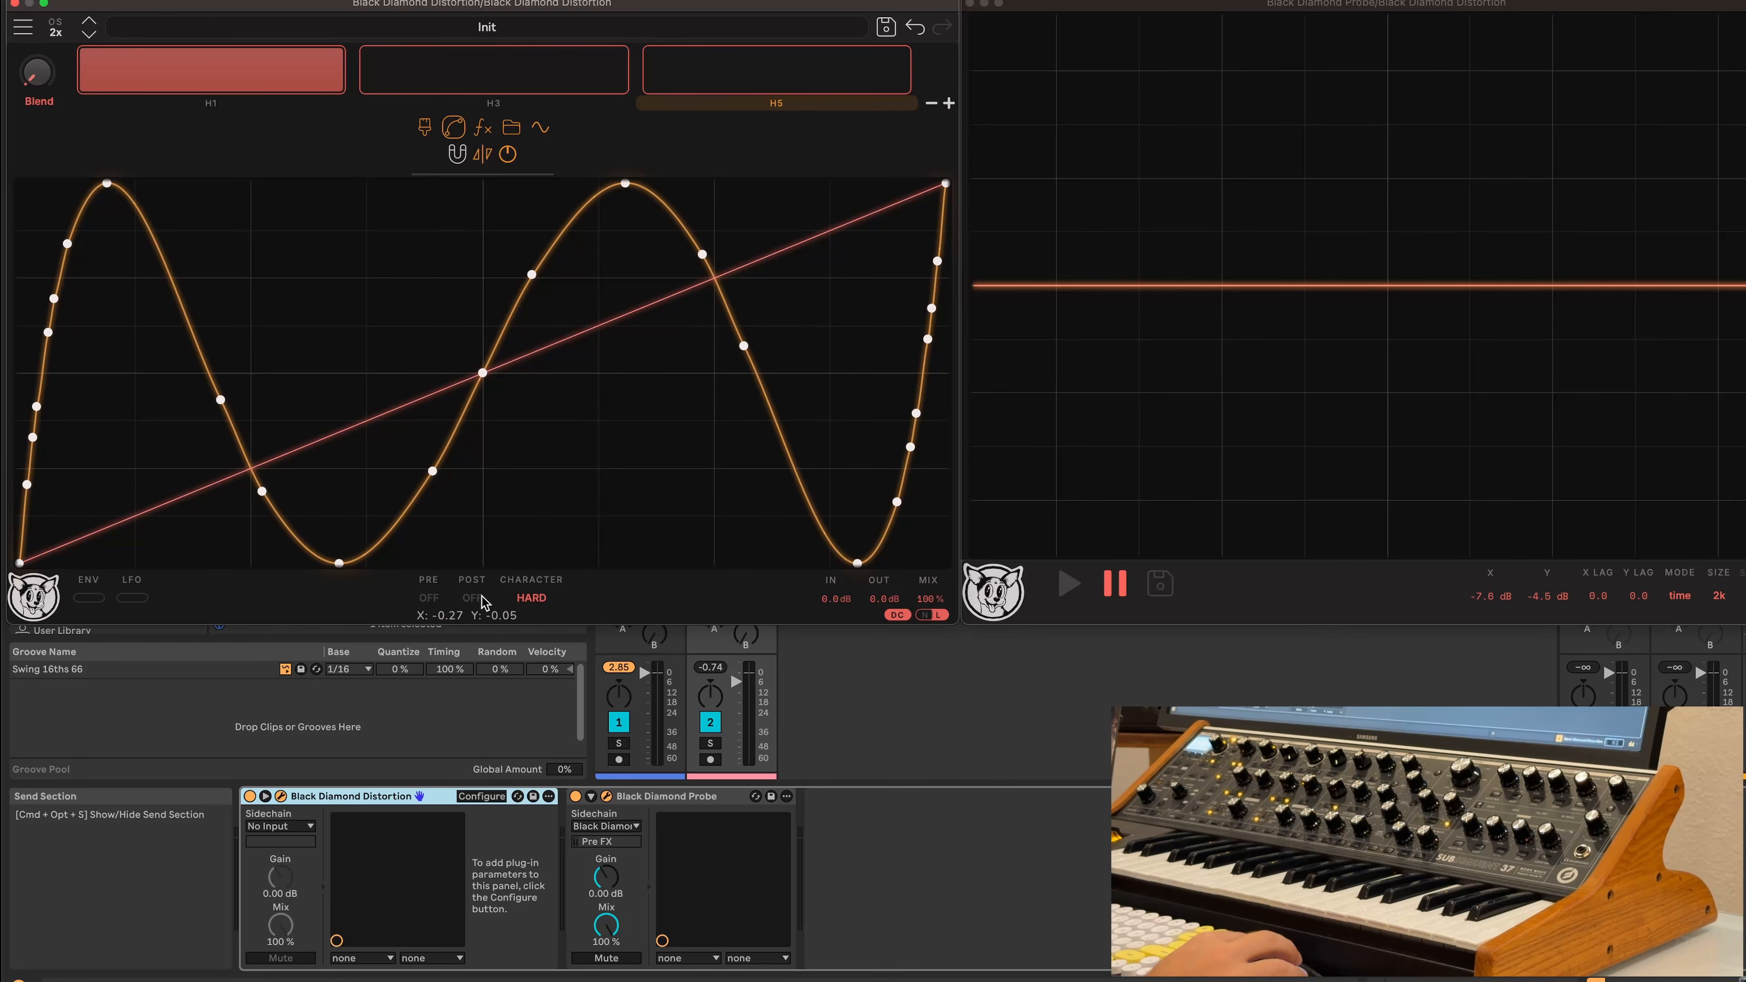
{"action": "left_click_drag", "start_coordinate": [623, 182], "coordinate": [621, 312]}
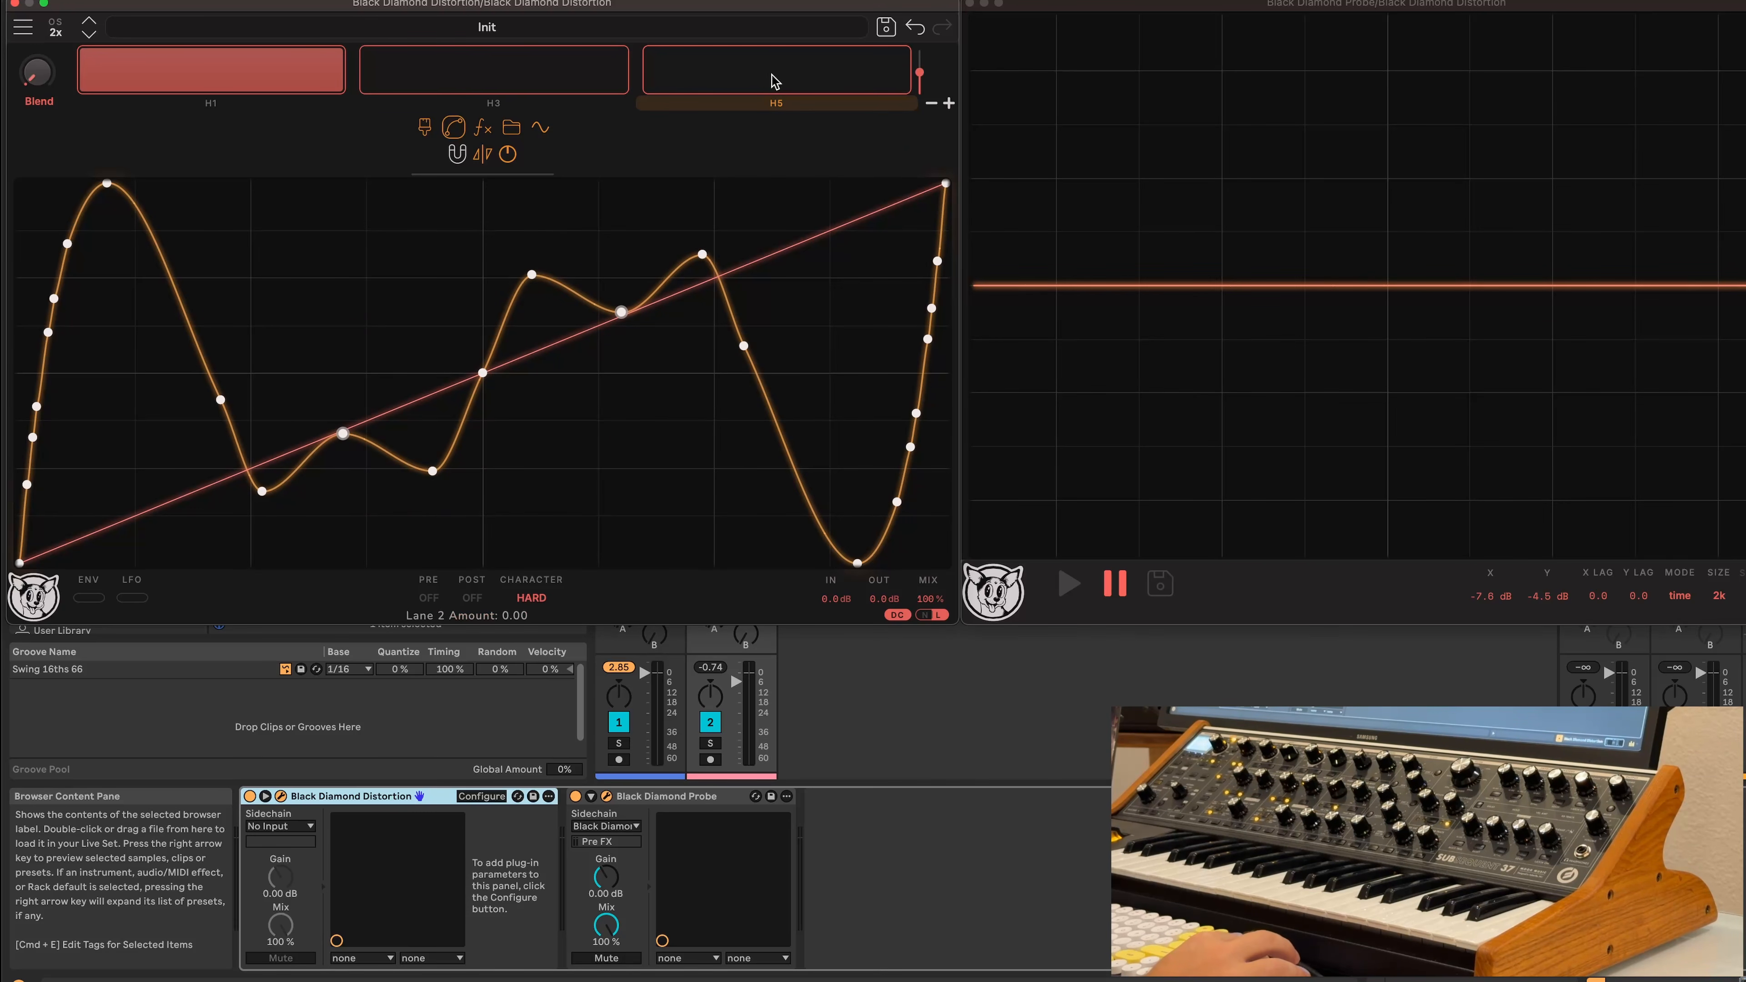
Raise the H5 lane to full and lower the H1 lane to about half
{"action": "left_click", "coordinate": [772, 76]}
{"action": "left_click_drag", "start_coordinate": [293, 58], "coordinate": [307, 67]}
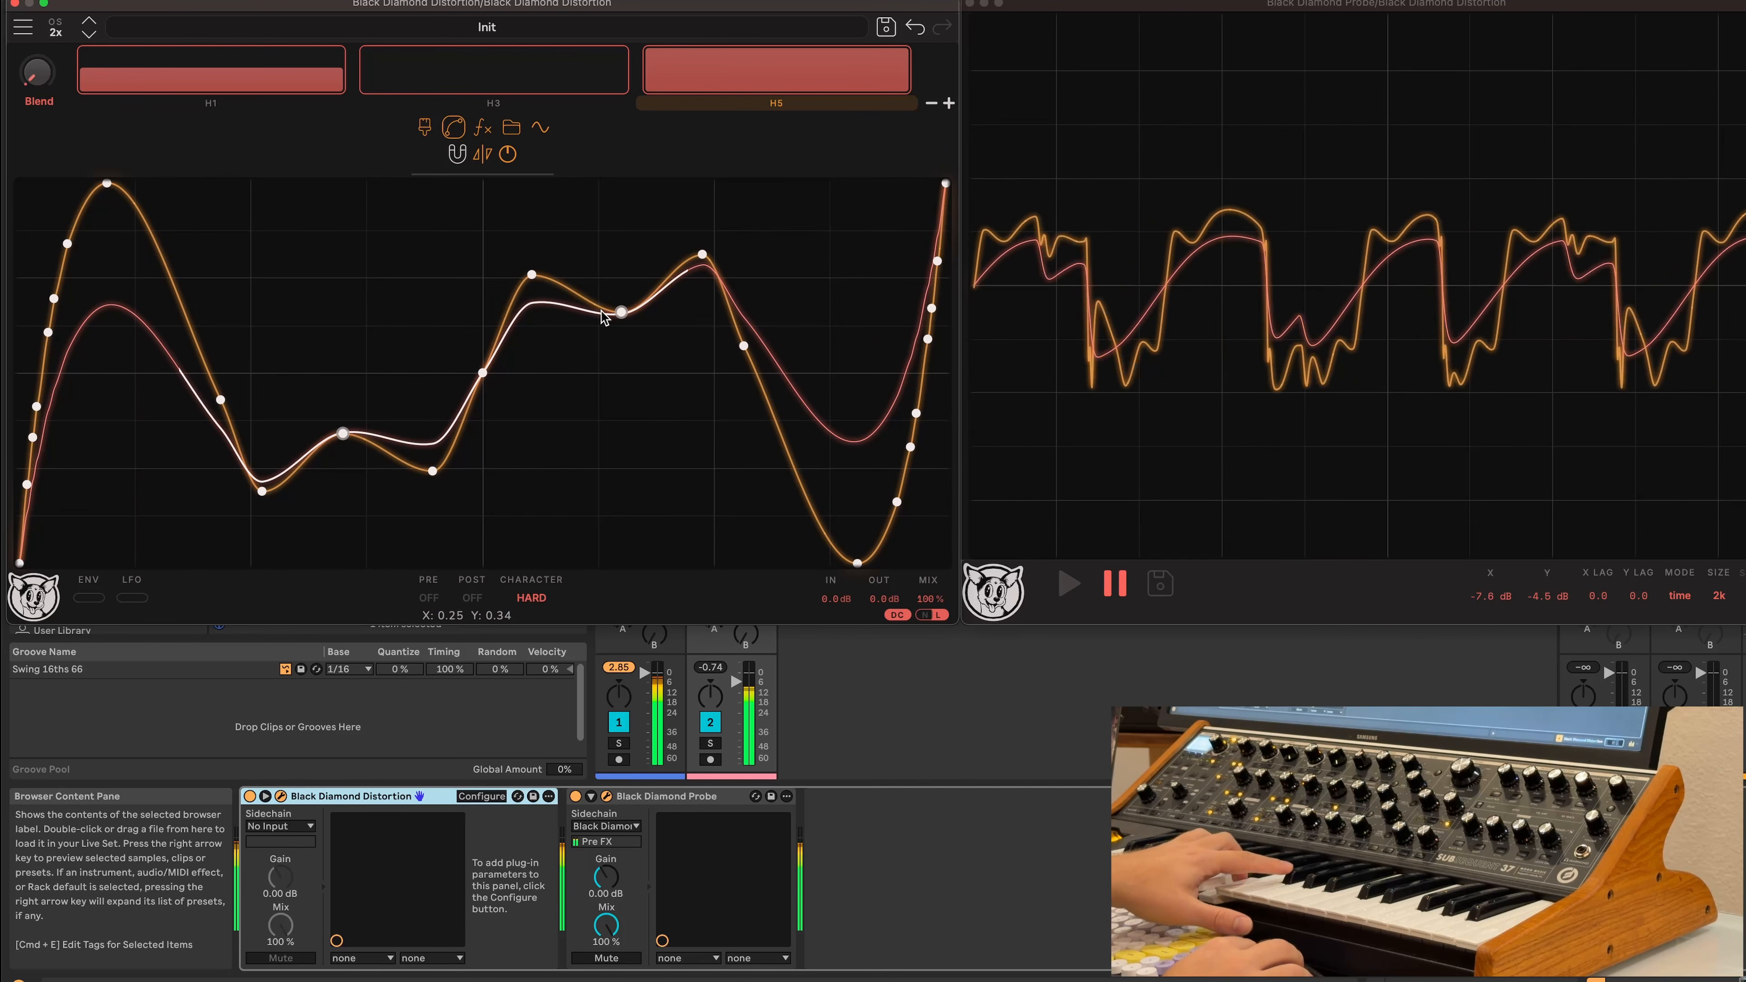
Return the H5 curve's inner peak node to full height, try pulling it down again, and align it with the grid line nearer the centre
{"action": "left_click_drag", "start_coordinate": [621, 311], "coordinate": [617, 185]}
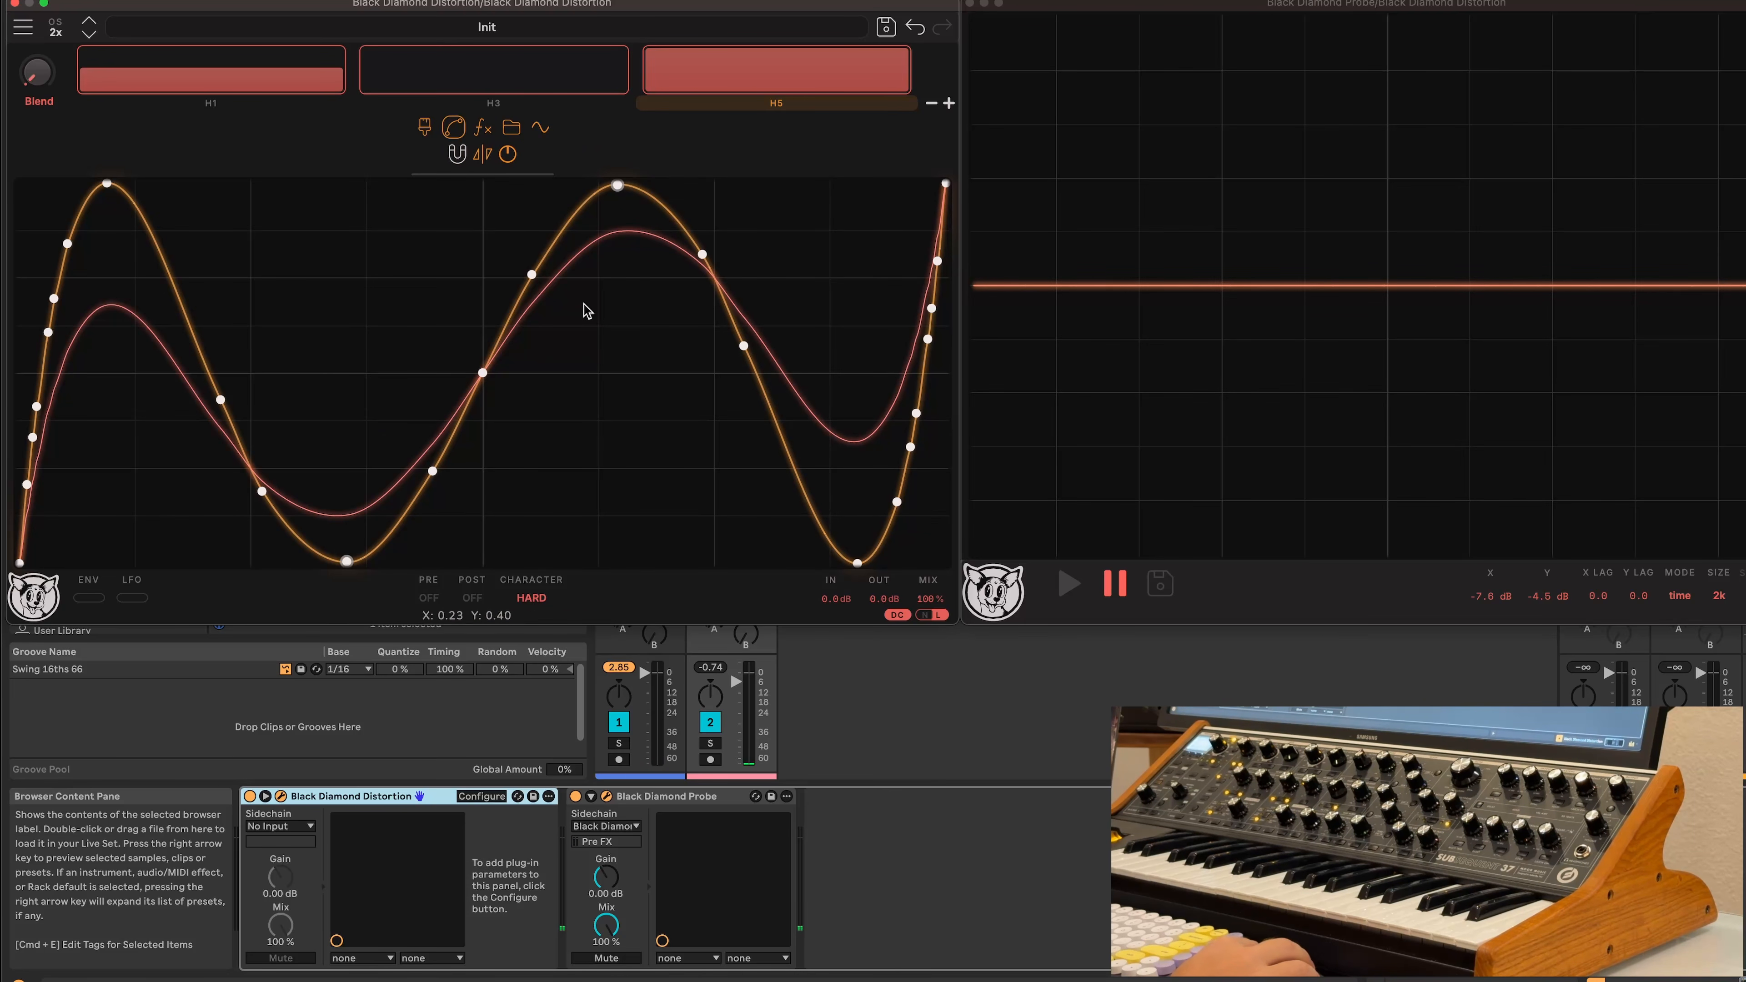
{"action": "mouse_move", "coordinate": [618, 185]}
{"action": "left_mouse_down"}
{"action": "mouse_move", "coordinate": [609, 331]}
{"action": "mouse_move", "coordinate": [620, 184]}
{"action": "left_mouse_up"}
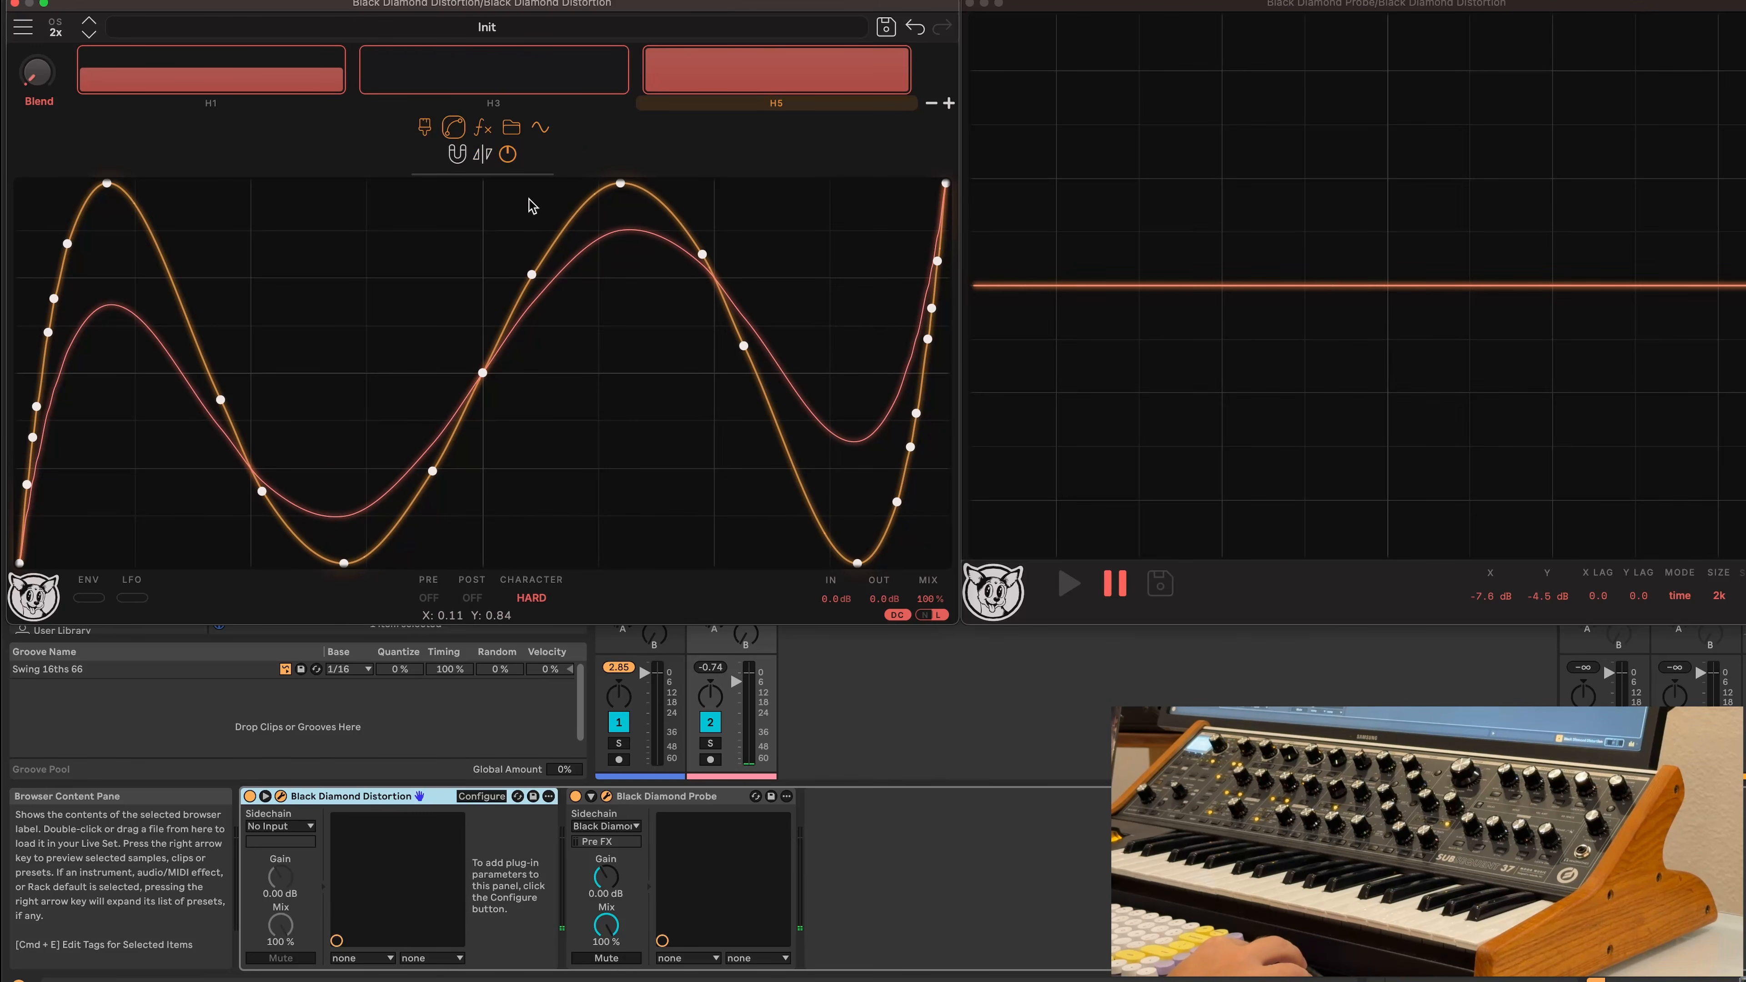
{"action": "left_click_drag", "start_coordinate": [619, 184], "coordinate": [622, 294]}
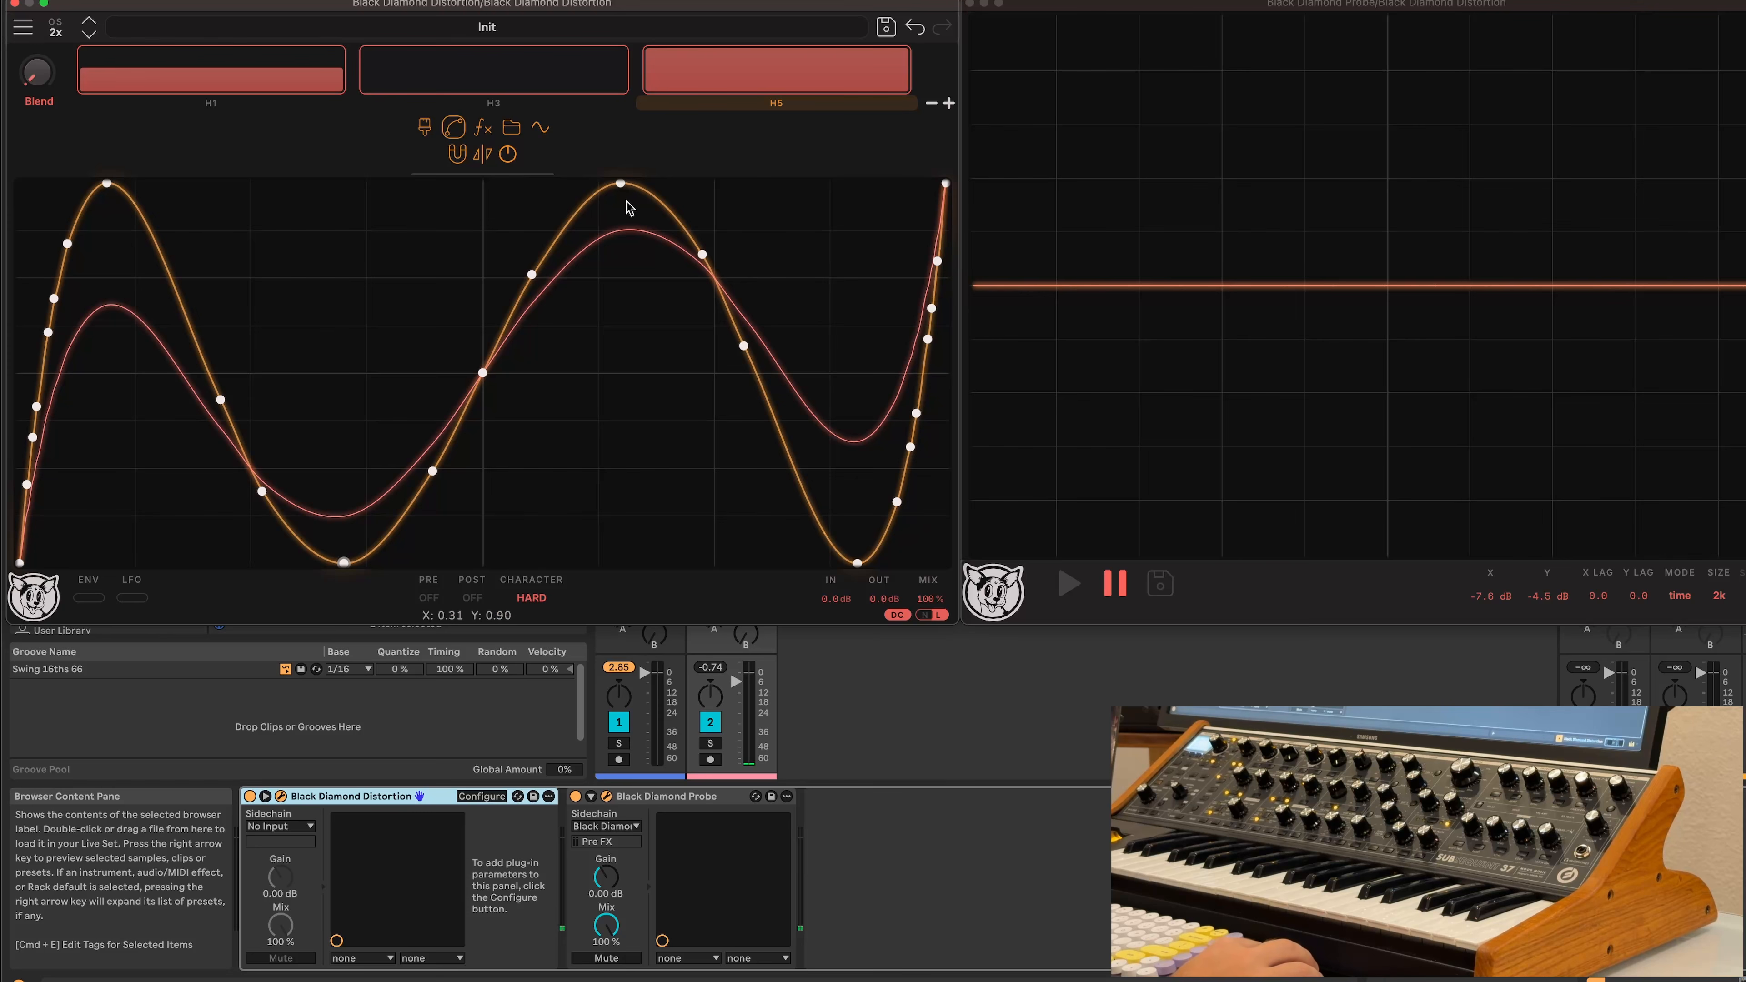
{"action": "mouse_move", "coordinate": [620, 184]}
{"action": "left_mouse_down"}
{"action": "mouse_move", "coordinate": [588, 233]}
{"action": "mouse_move", "coordinate": [598, 468]}
{"action": "mouse_move", "coordinate": [598, 183]}
{"action": "left_mouse_up"}
Set the curve display's grid size to Ultrafine
{"action": "right_click", "coordinate": [603, 320]}
{"action": "mouse_move", "coordinate": [637, 349]}
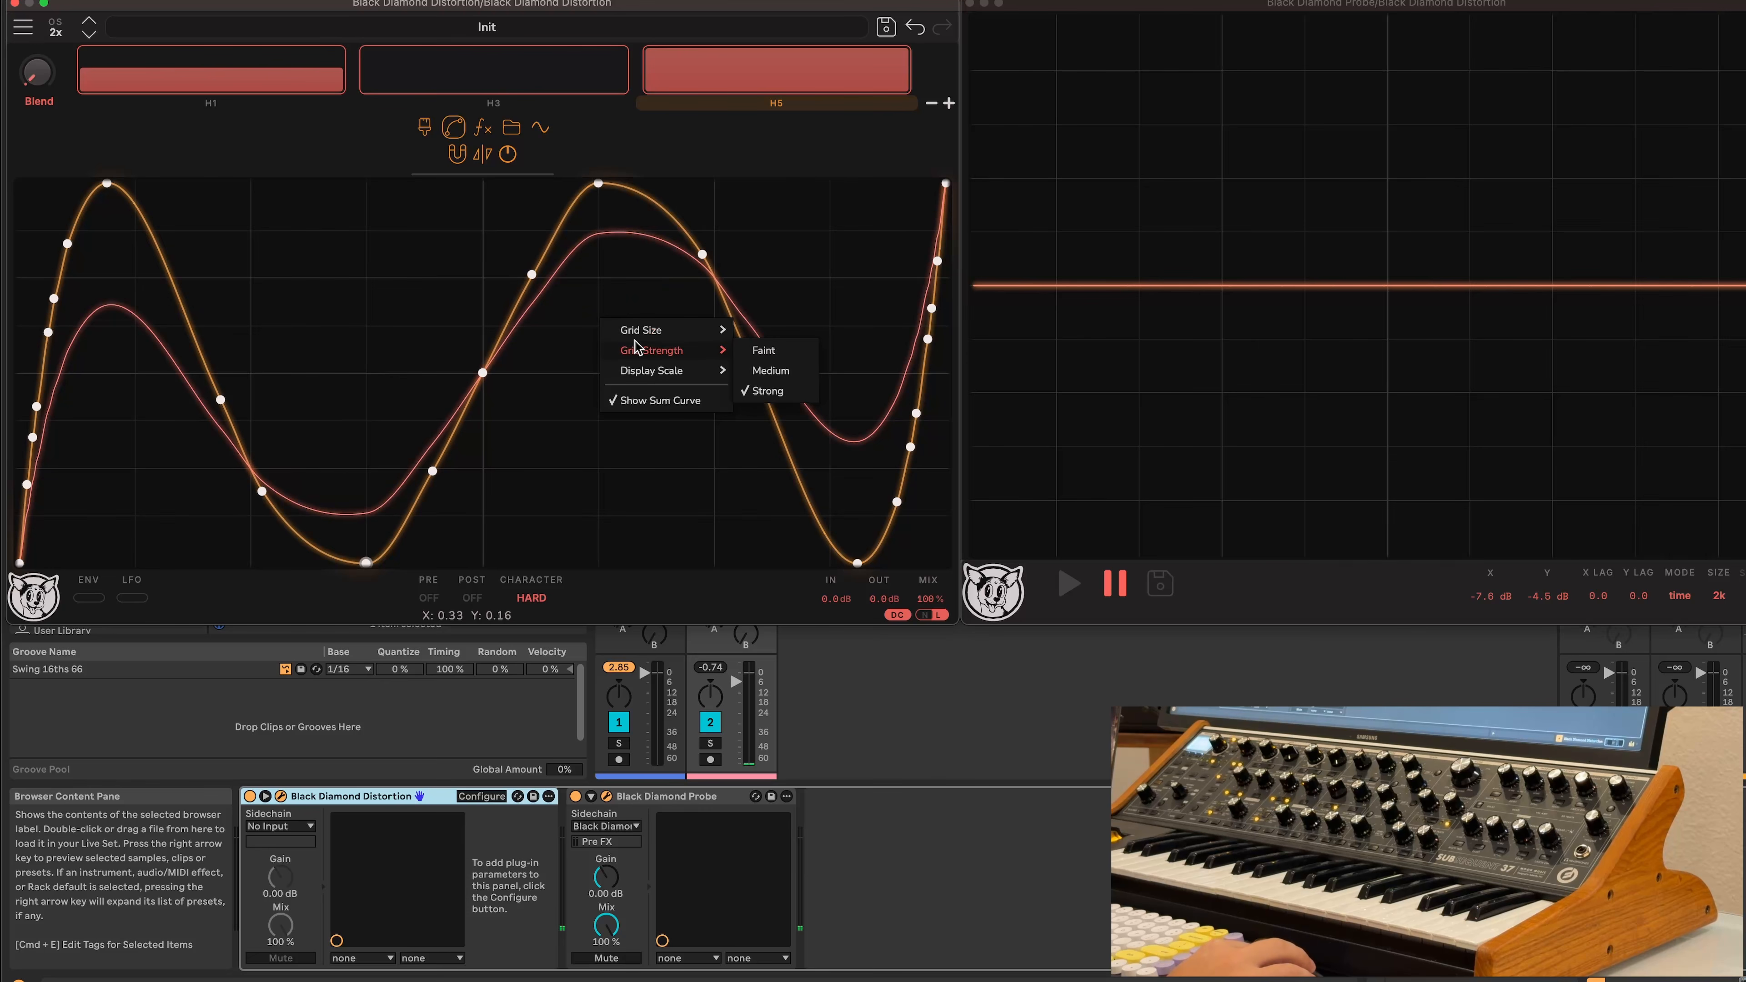
{"action": "mouse_move", "coordinate": [704, 332]}
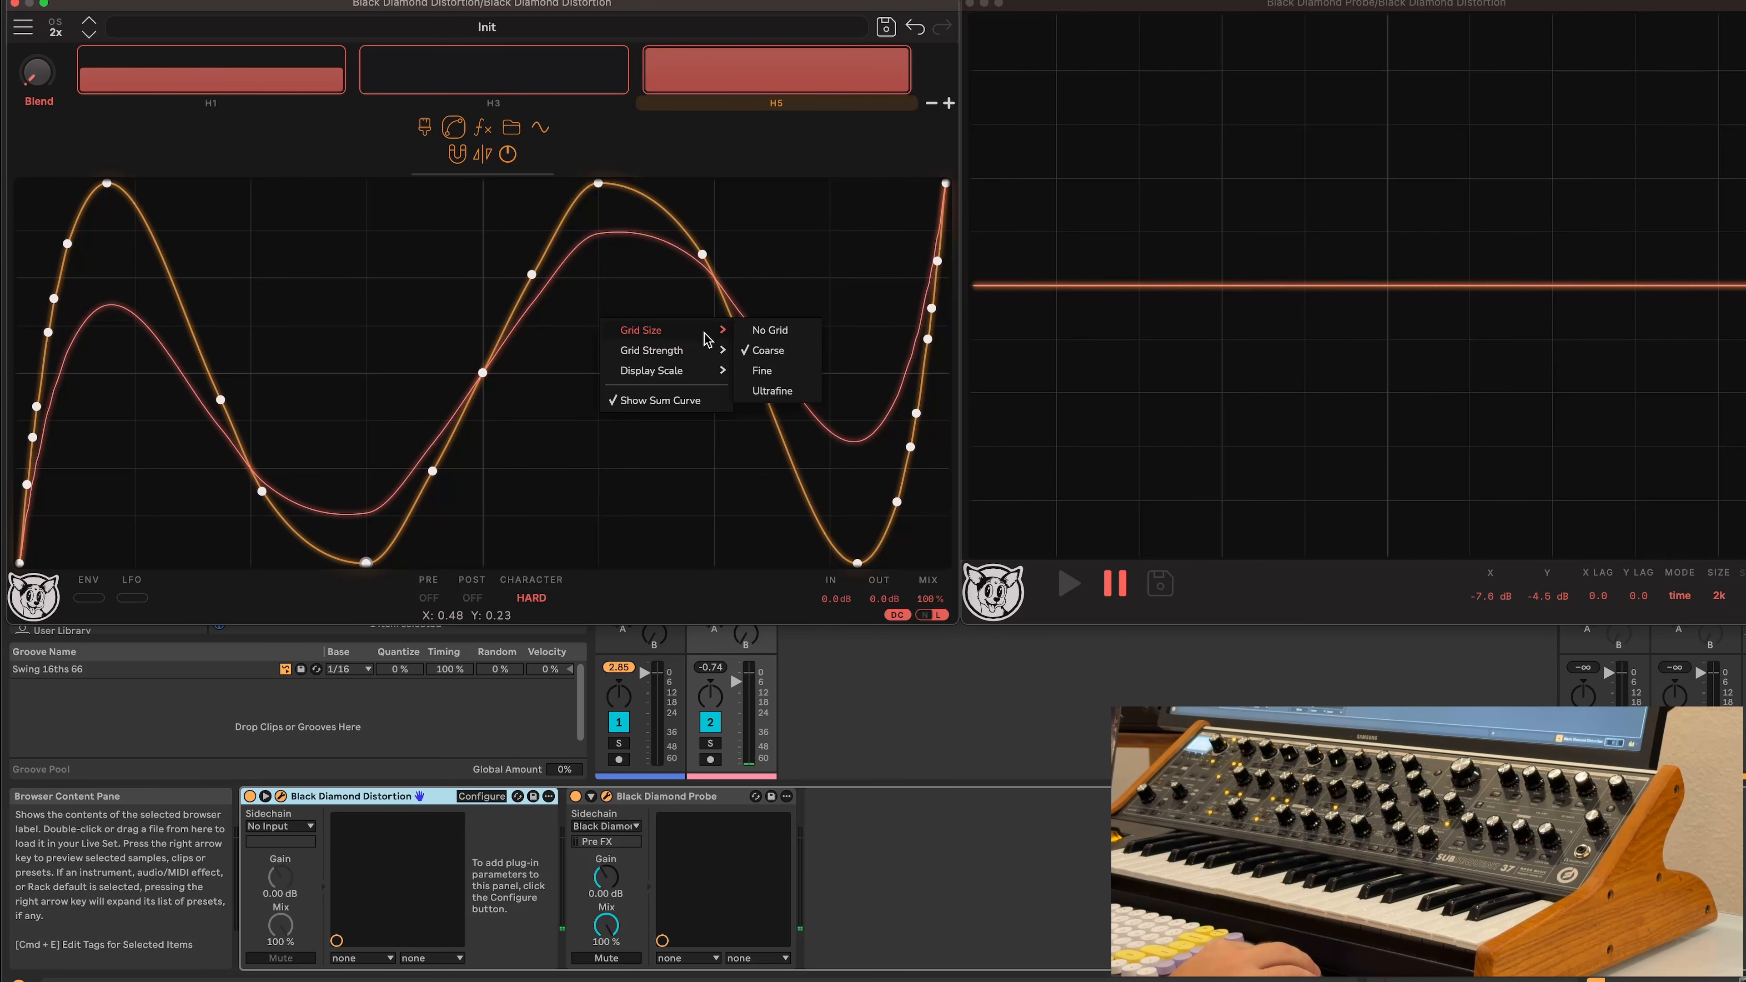
{"action": "left_click", "coordinate": [779, 391]}
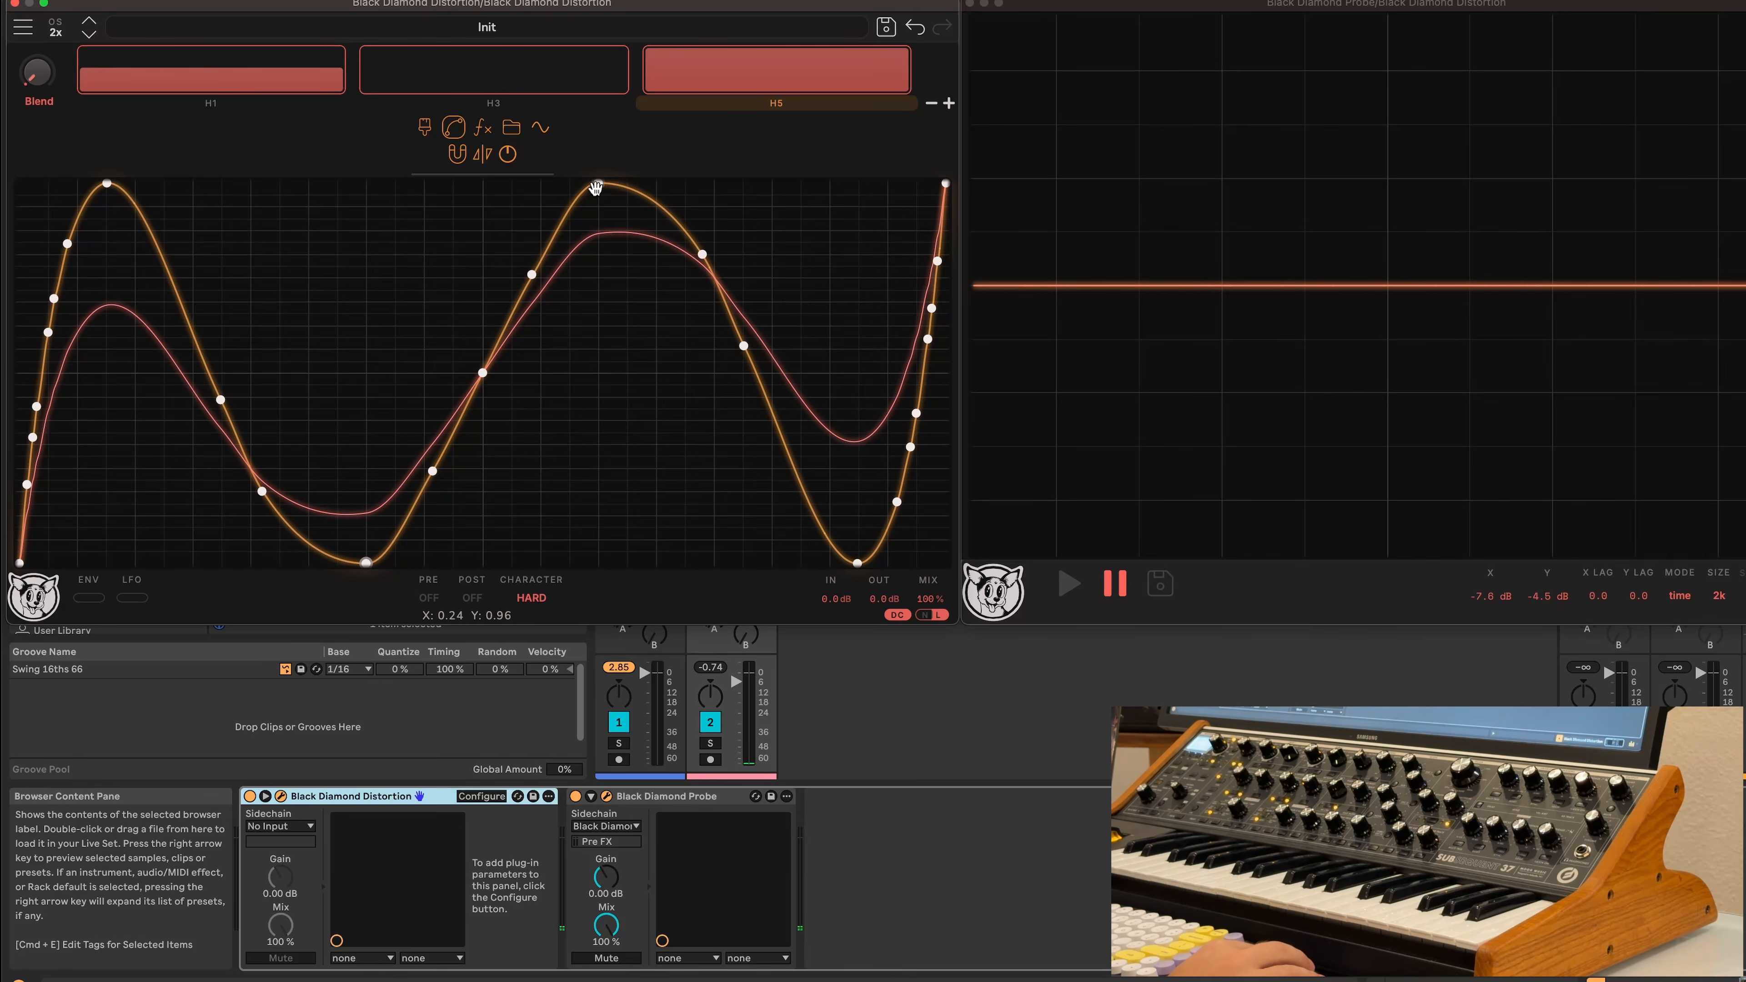
Try moving the H5 curve's inner peak node inward with grid snapping on and down below the centre line with snapping off
{"action": "left_click_drag", "start_coordinate": [596, 188], "coordinate": [507, 212]}
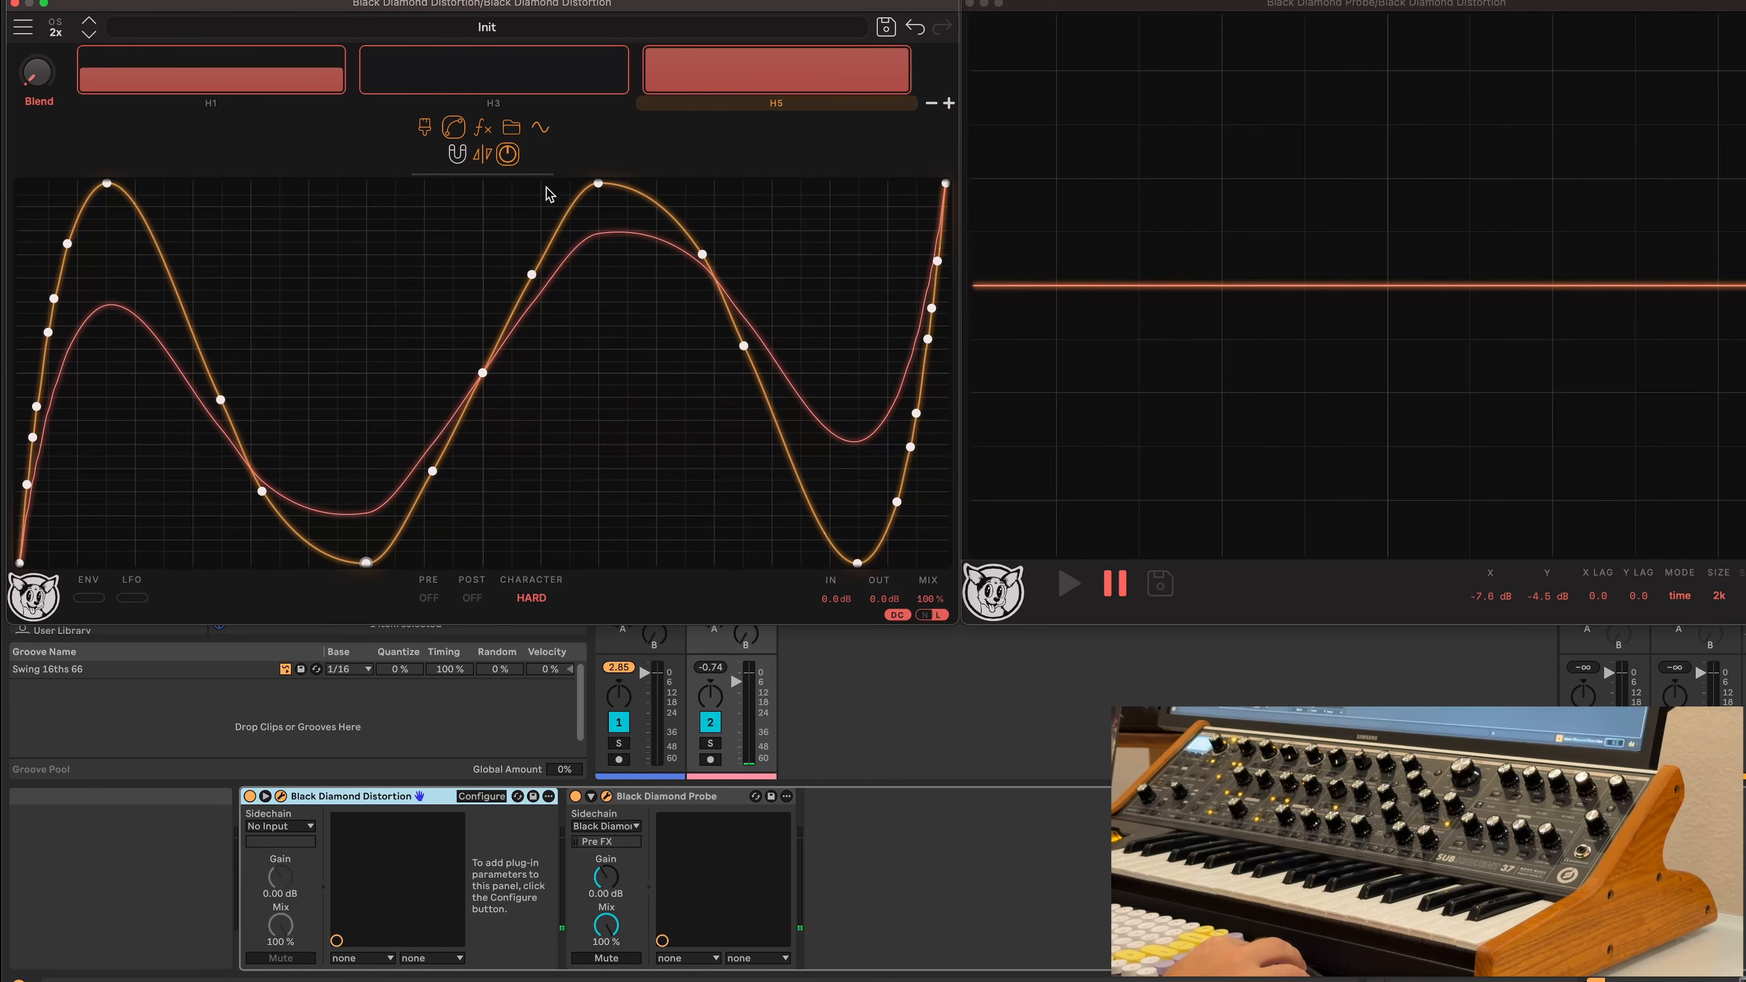
{"action": "left_click_drag", "start_coordinate": [599, 184], "coordinate": [575, 412]}
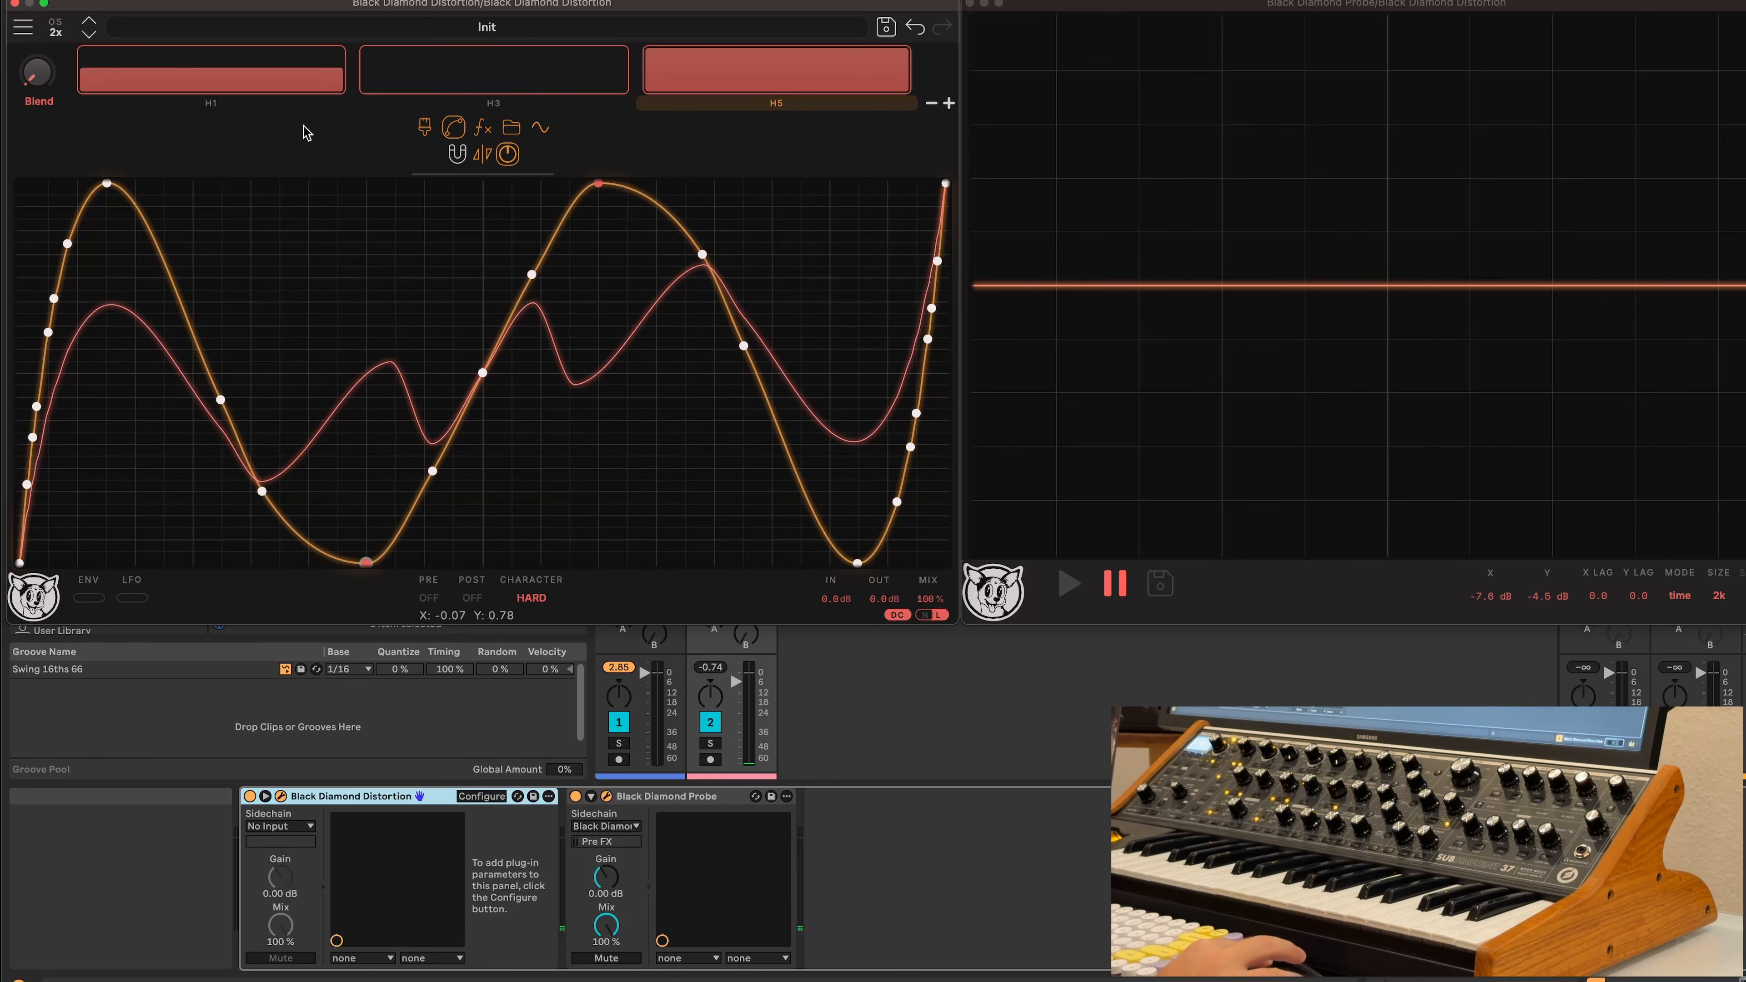
{"action": "left_click_drag", "start_coordinate": [19, 74], "coordinate": [91, 97]}
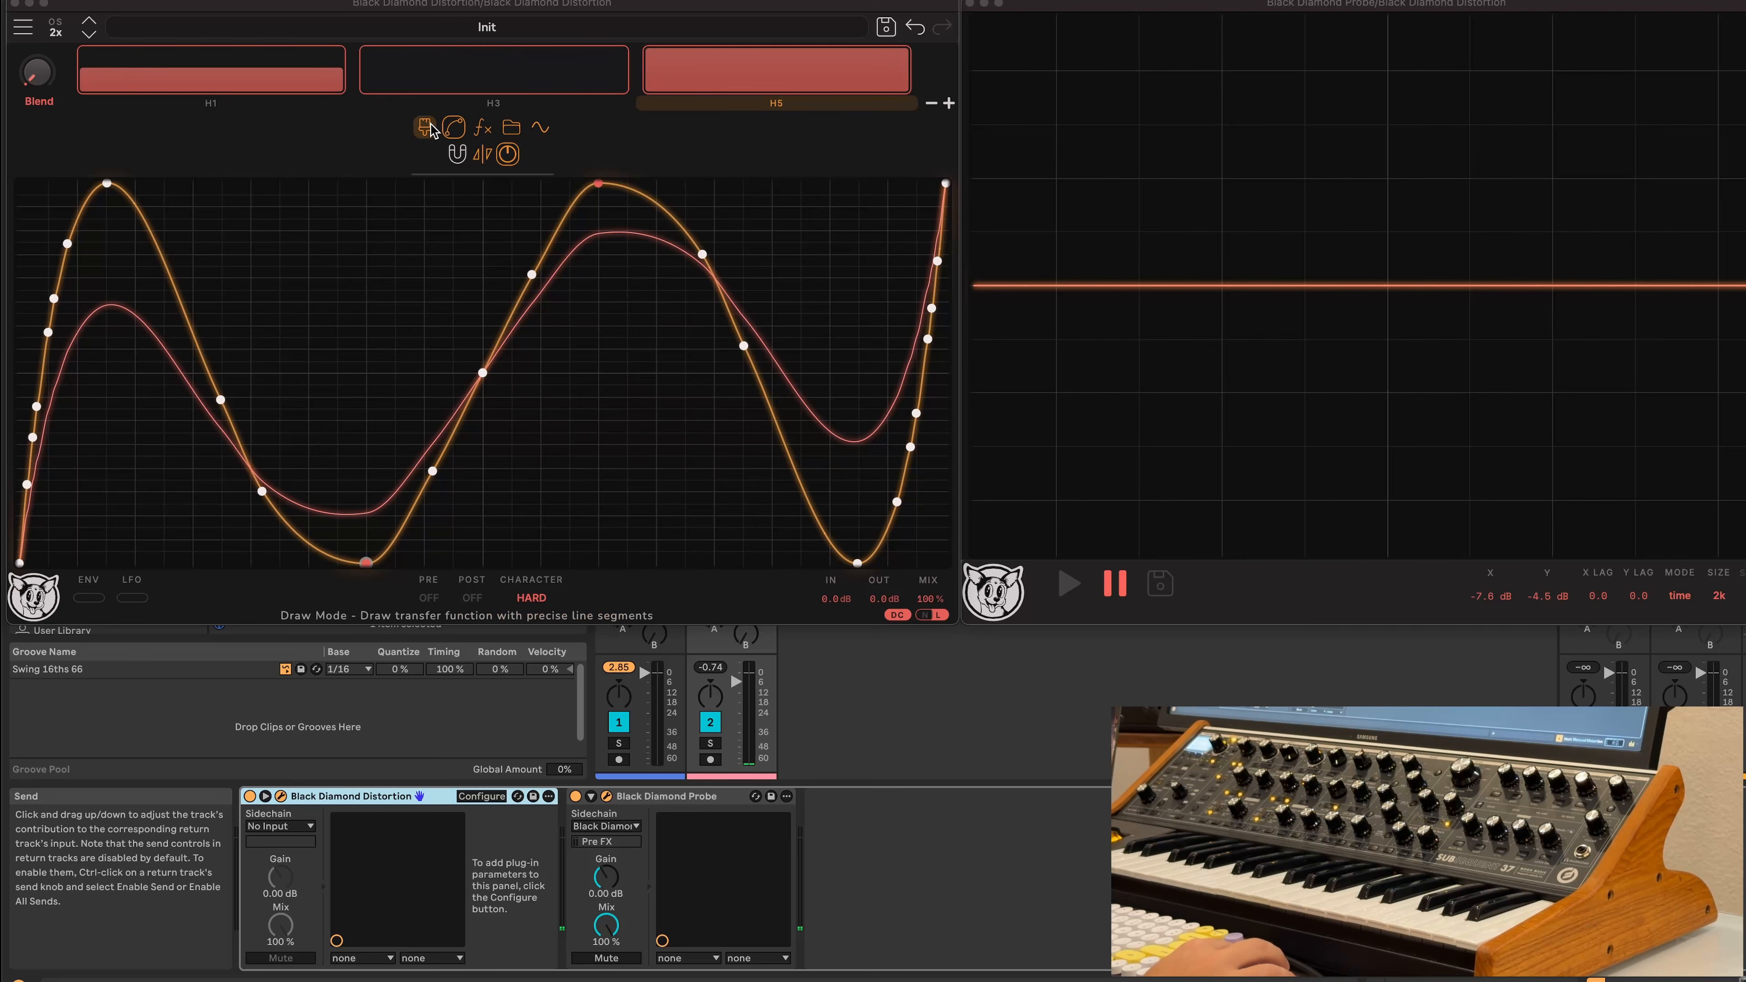
Switch the H5 lane to Draw mode and brush its inner peak down into a lower, uneven plateau
{"action": "left_click", "coordinate": [428, 129]}
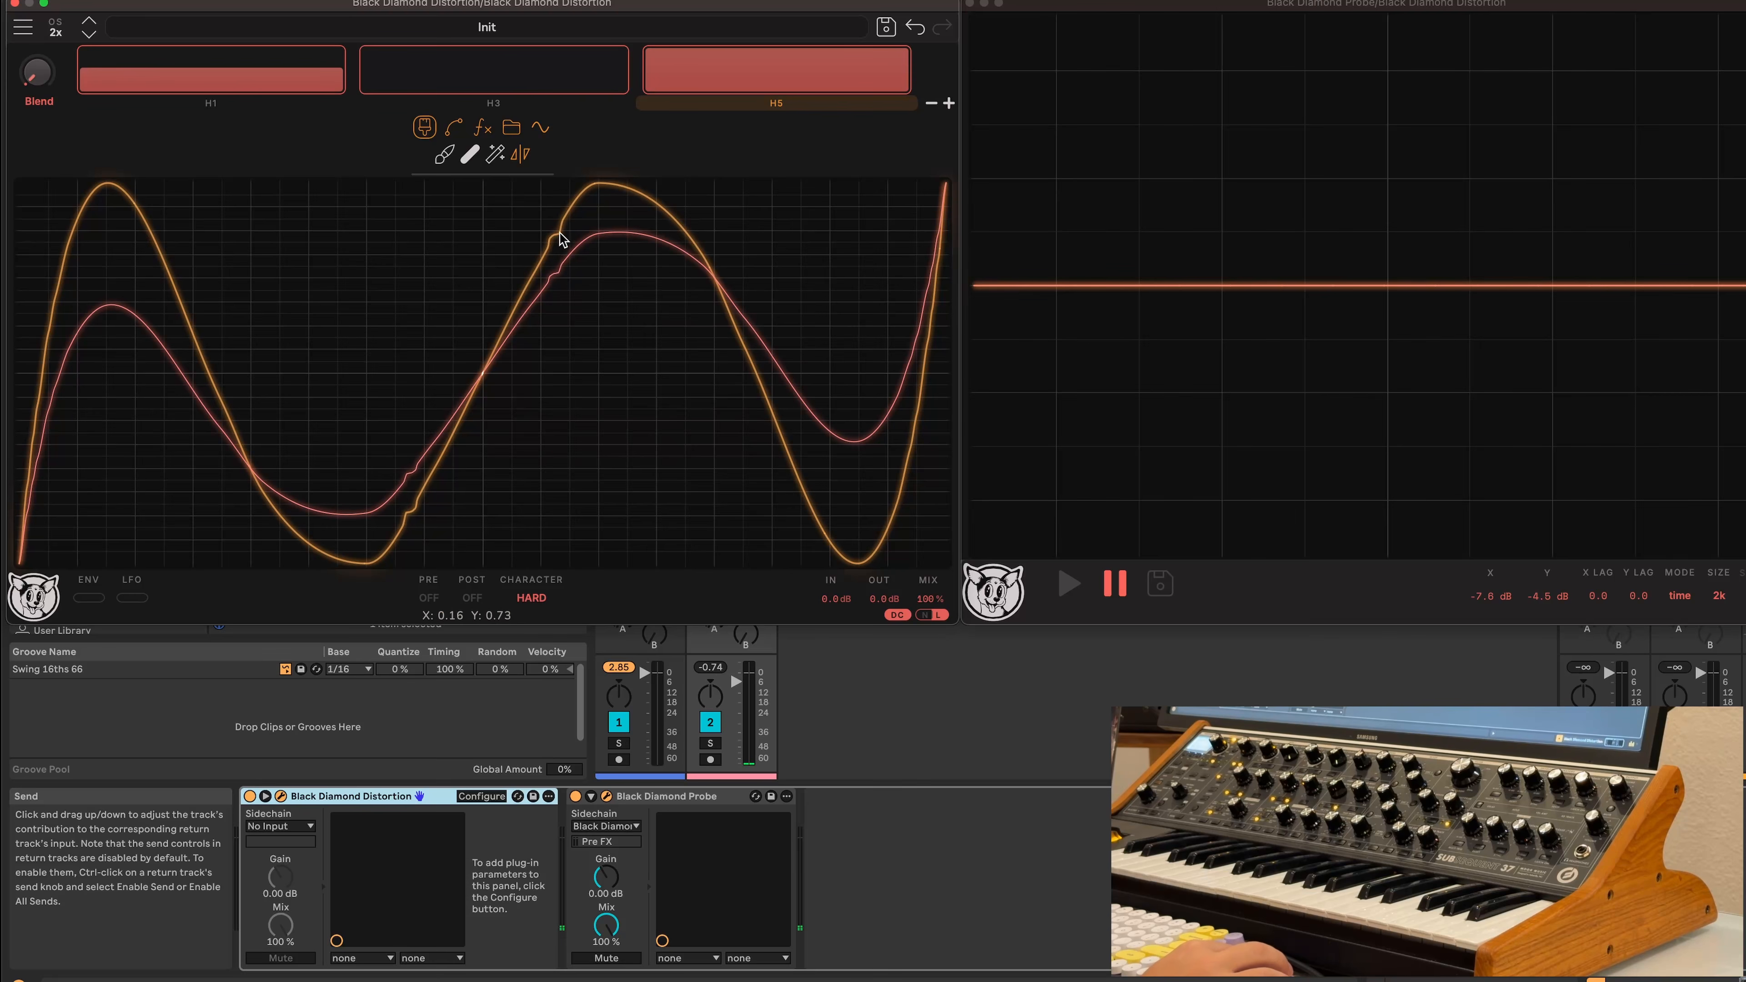
{"action": "mouse_move", "coordinate": [562, 240]}
{"action": "left_mouse_down"}
{"action": "mouse_move", "coordinate": [586, 296]}
{"action": "mouse_move", "coordinate": [625, 323]}
{"action": "mouse_move", "coordinate": [691, 258]}
{"action": "mouse_move", "coordinate": [718, 331]}
{"action": "mouse_move", "coordinate": [752, 348]}
{"action": "mouse_move", "coordinate": [694, 268]}
{"action": "mouse_move", "coordinate": [579, 295]}
{"action": "mouse_move", "coordinate": [542, 284]}
{"action": "left_mouse_up"}
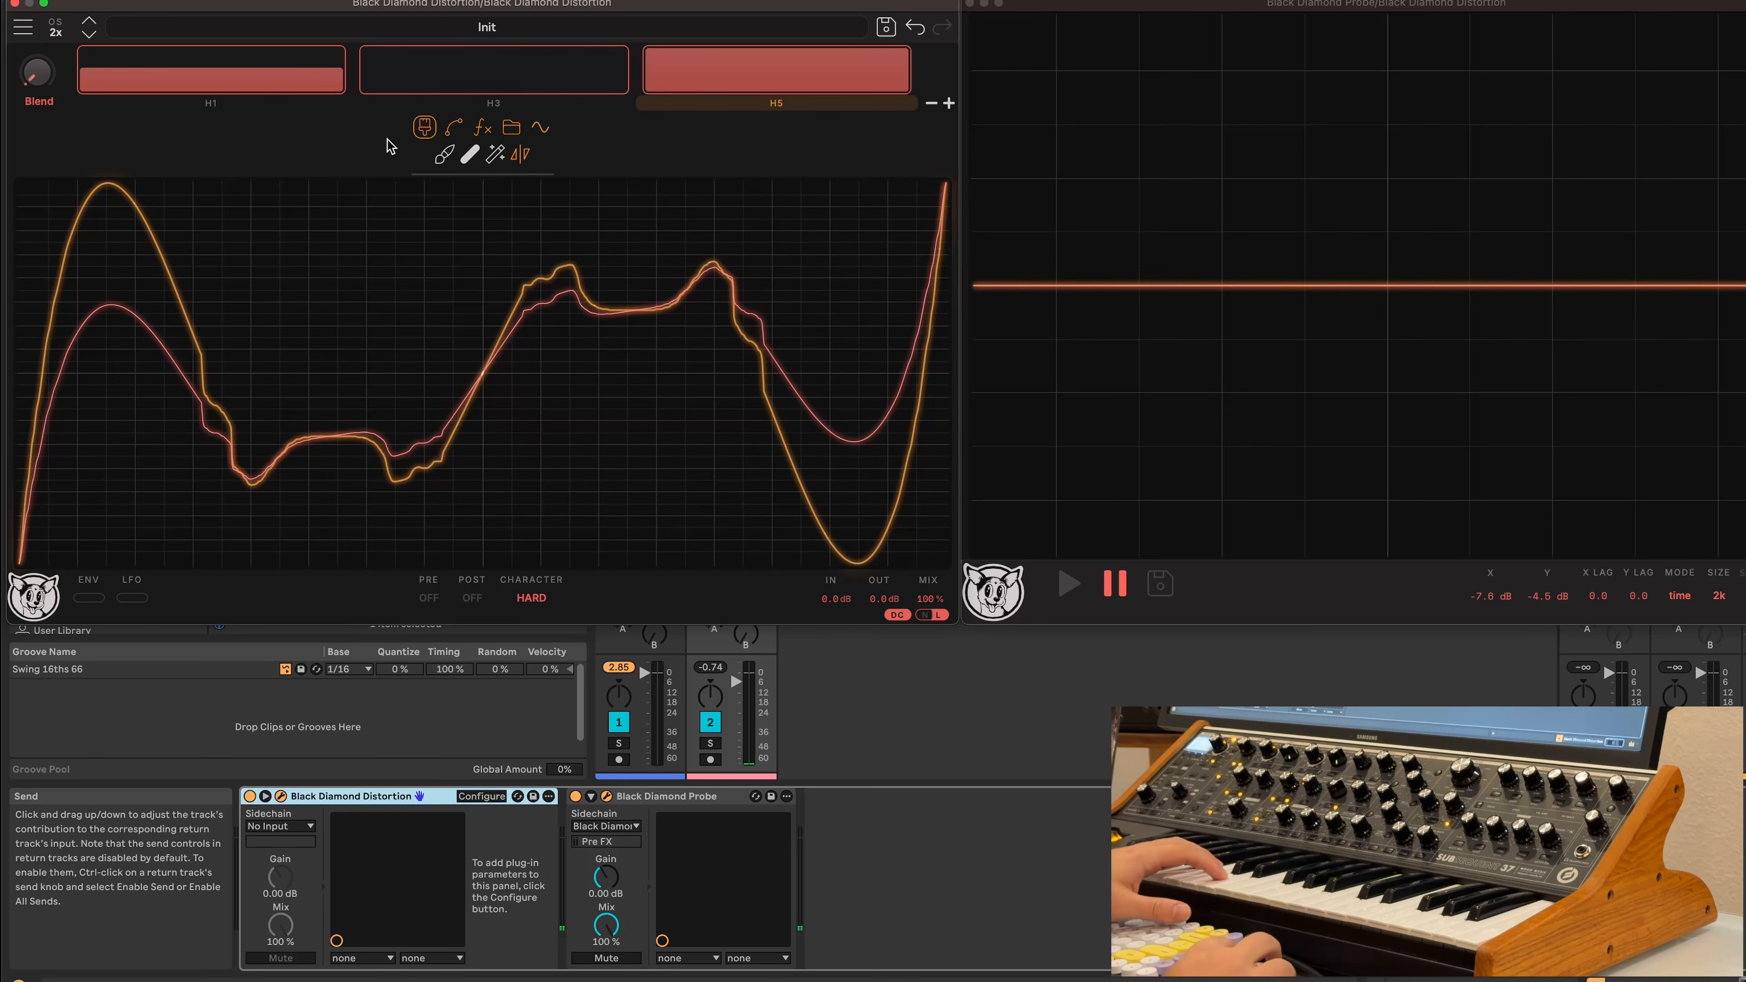
Smooth out the hand-drawn bumps in the H5 curve's inner section with the Roller tool at Large size
{"action": "left_click", "coordinate": [445, 156]}
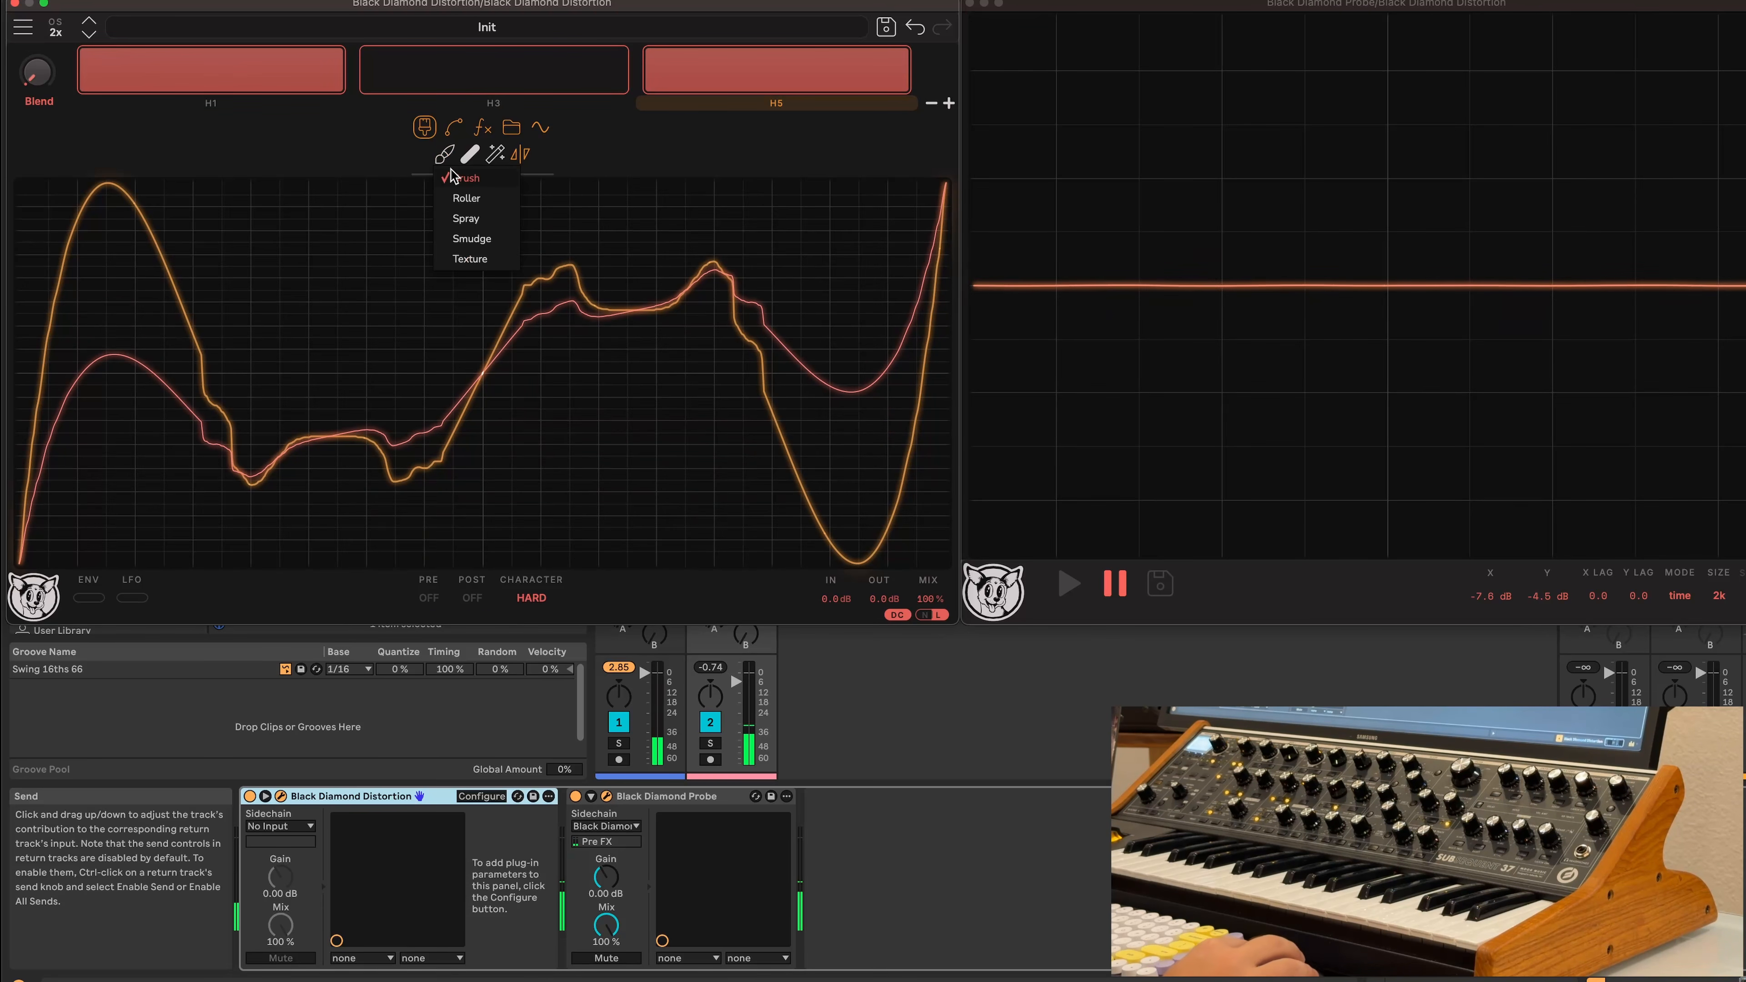
{"action": "left_click", "coordinate": [468, 199]}
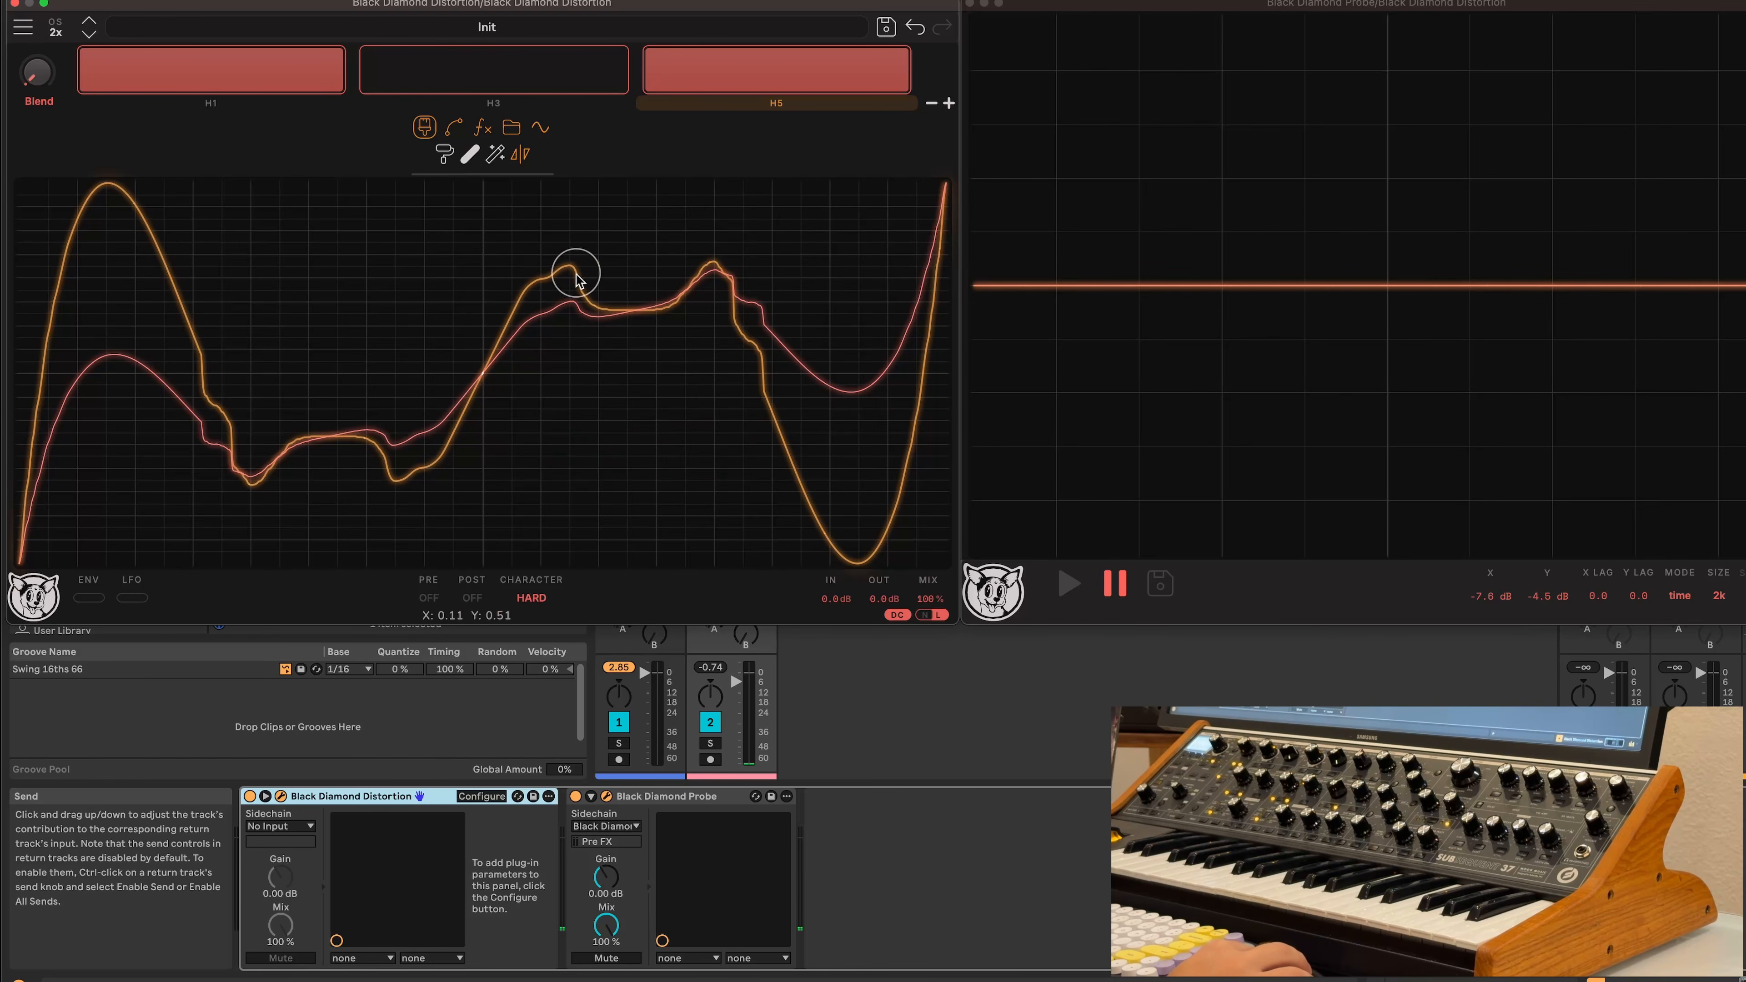
{"action": "left_click", "coordinate": [472, 156]}
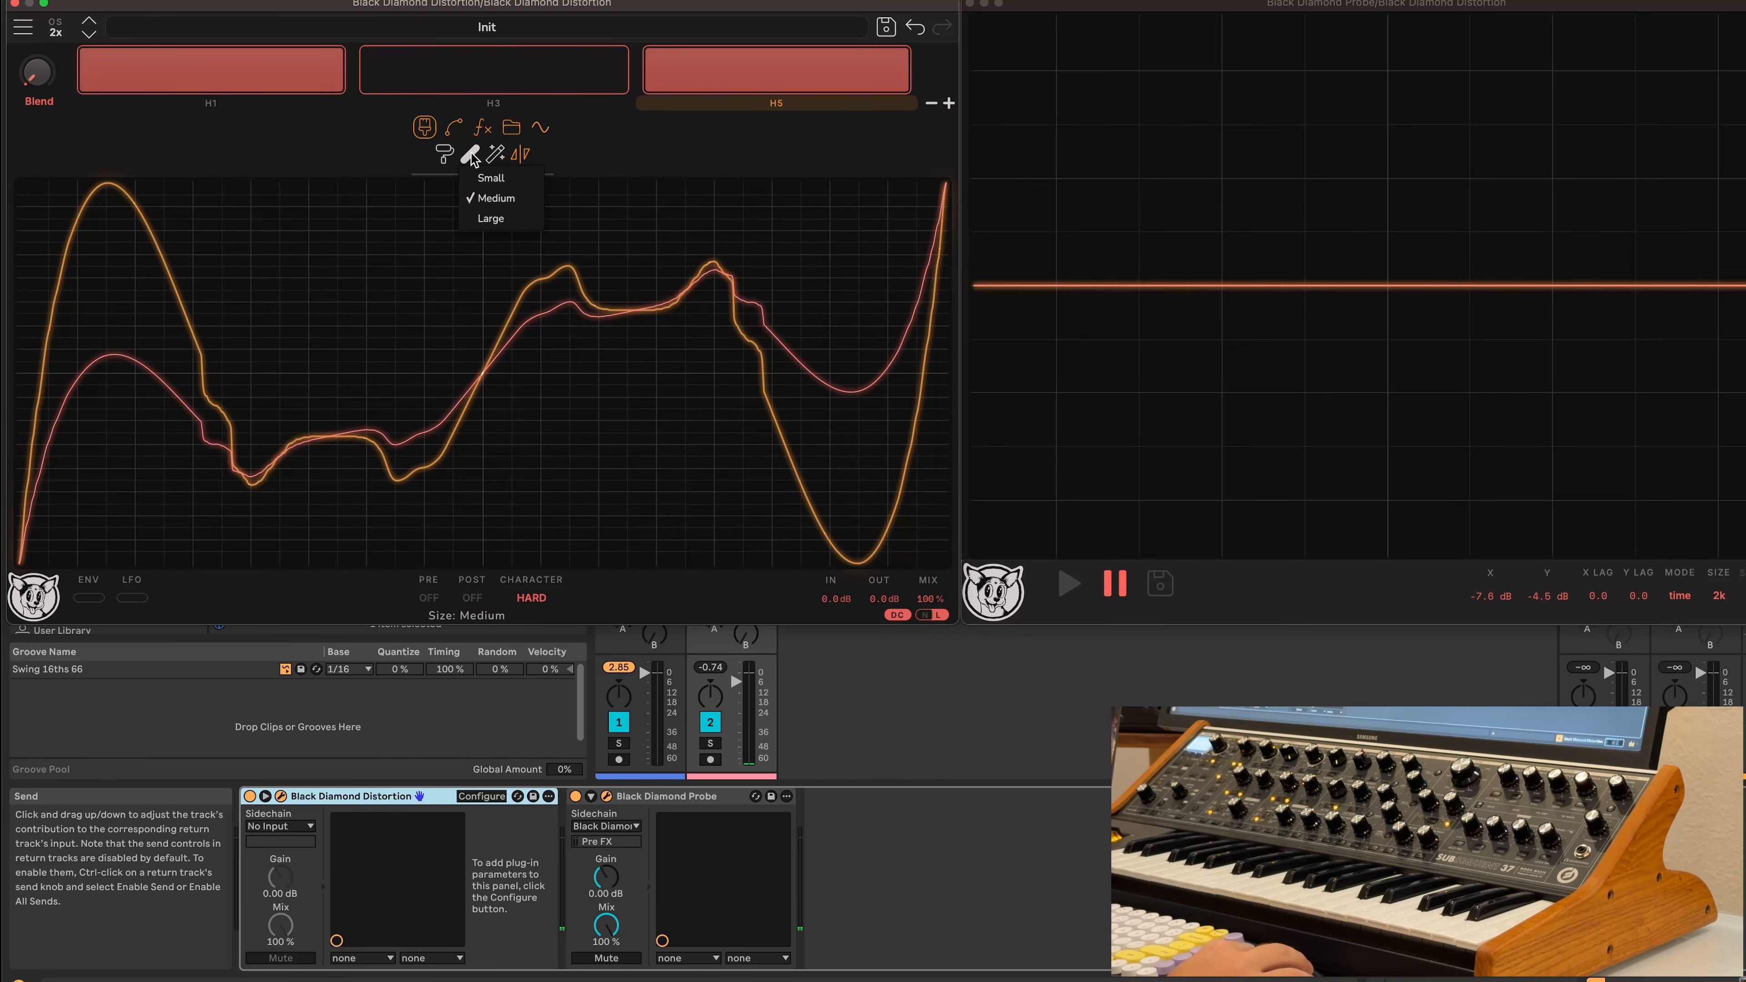
{"action": "left_click", "coordinate": [490, 219]}
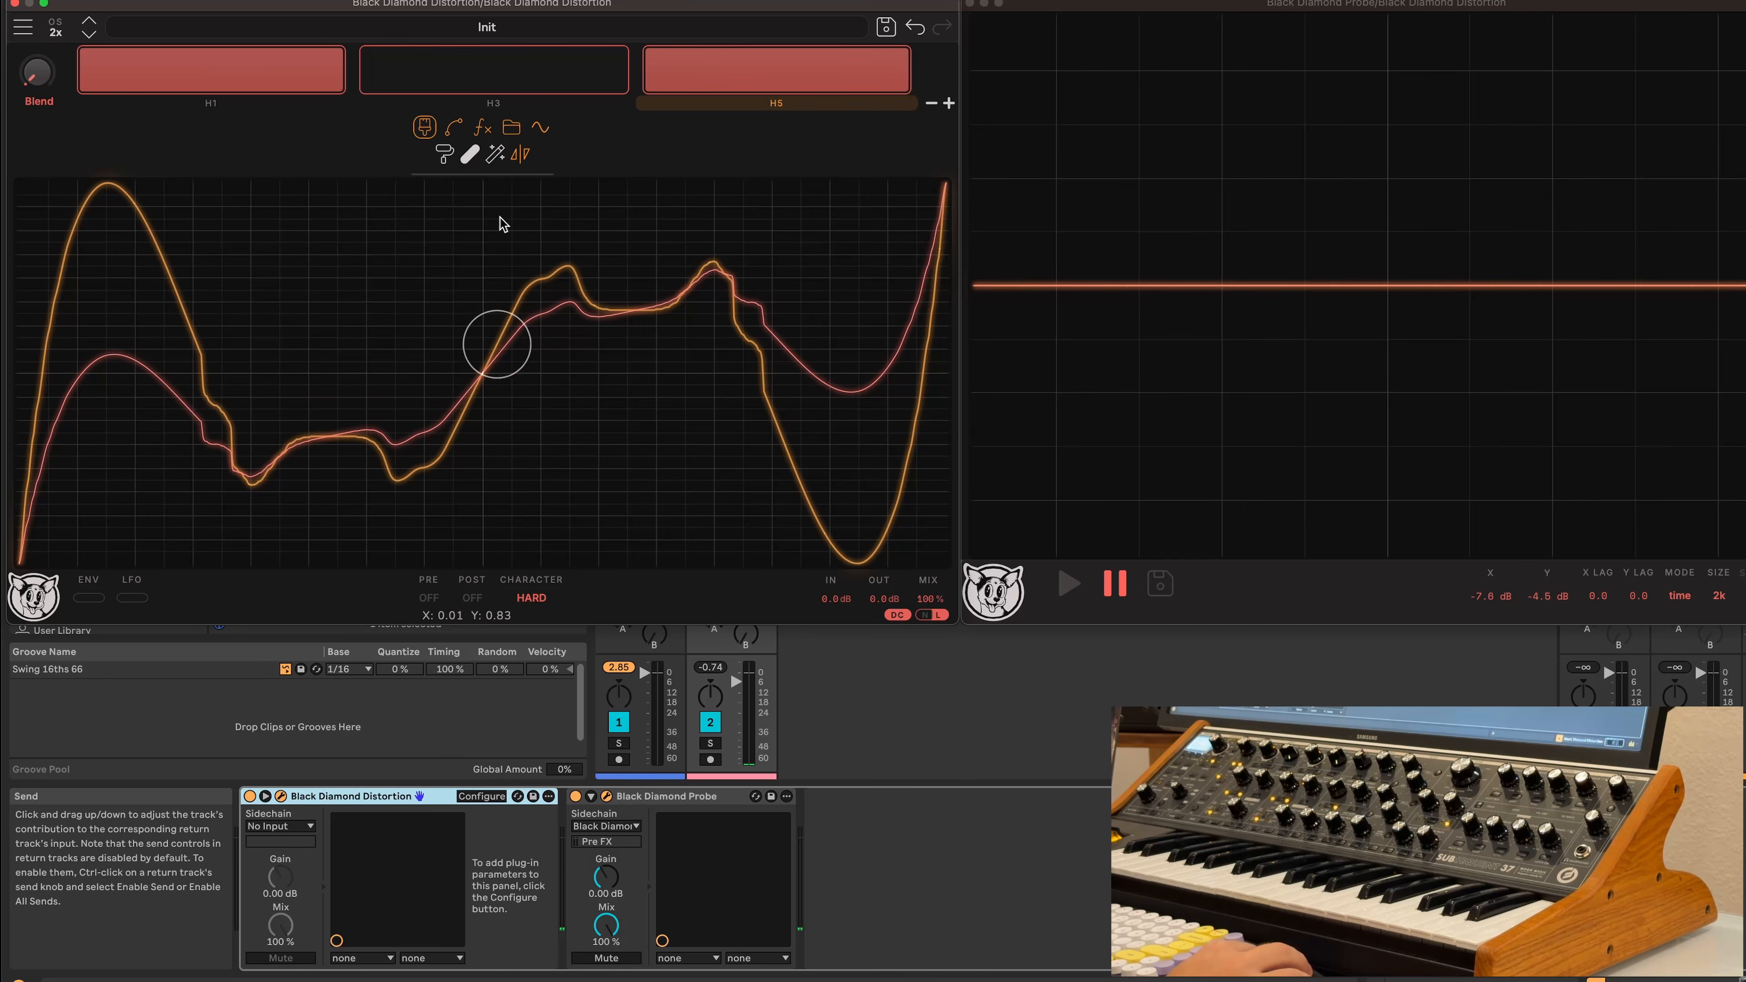
{"action": "mouse_move", "coordinate": [552, 249]}
{"action": "left_mouse_down"}
{"action": "mouse_move", "coordinate": [526, 273]}
{"action": "mouse_move", "coordinate": [596, 266]}
{"action": "mouse_move", "coordinate": [437, 430]}
{"action": "left_mouse_up"}
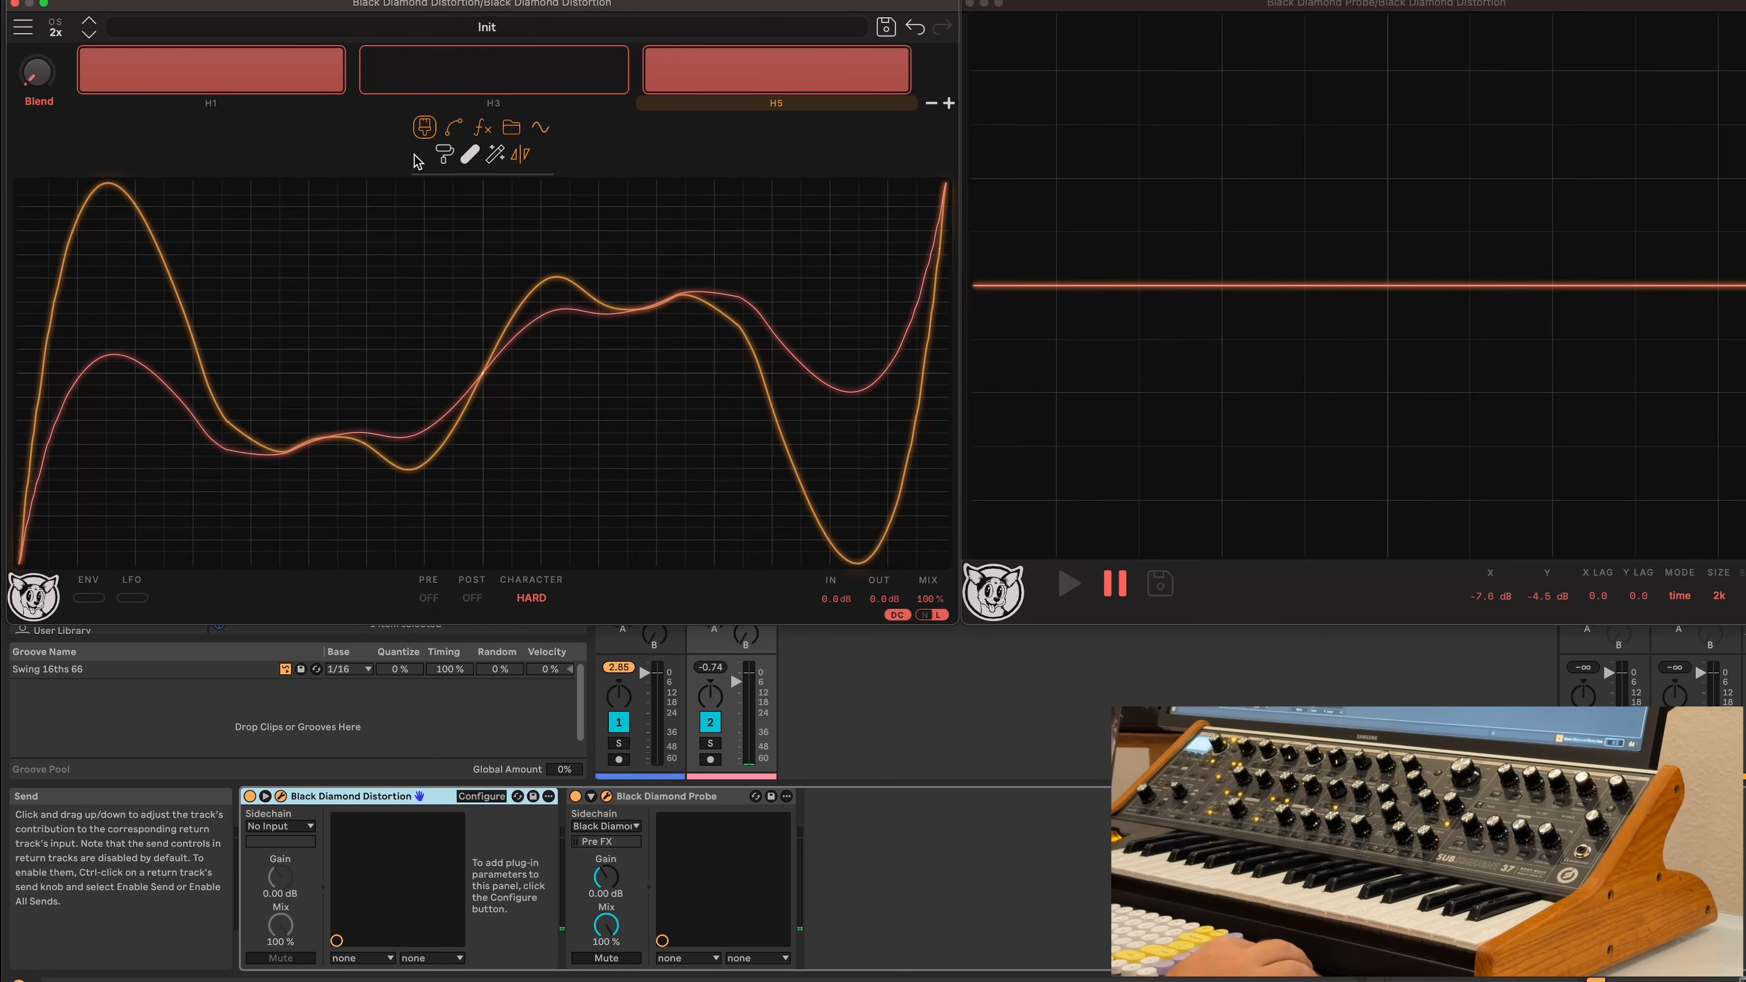
Apply the Spray tool around the H5 curve's inner peak and the Smudge tool along its outer falling slope
{"action": "left_click", "coordinate": [446, 155]}
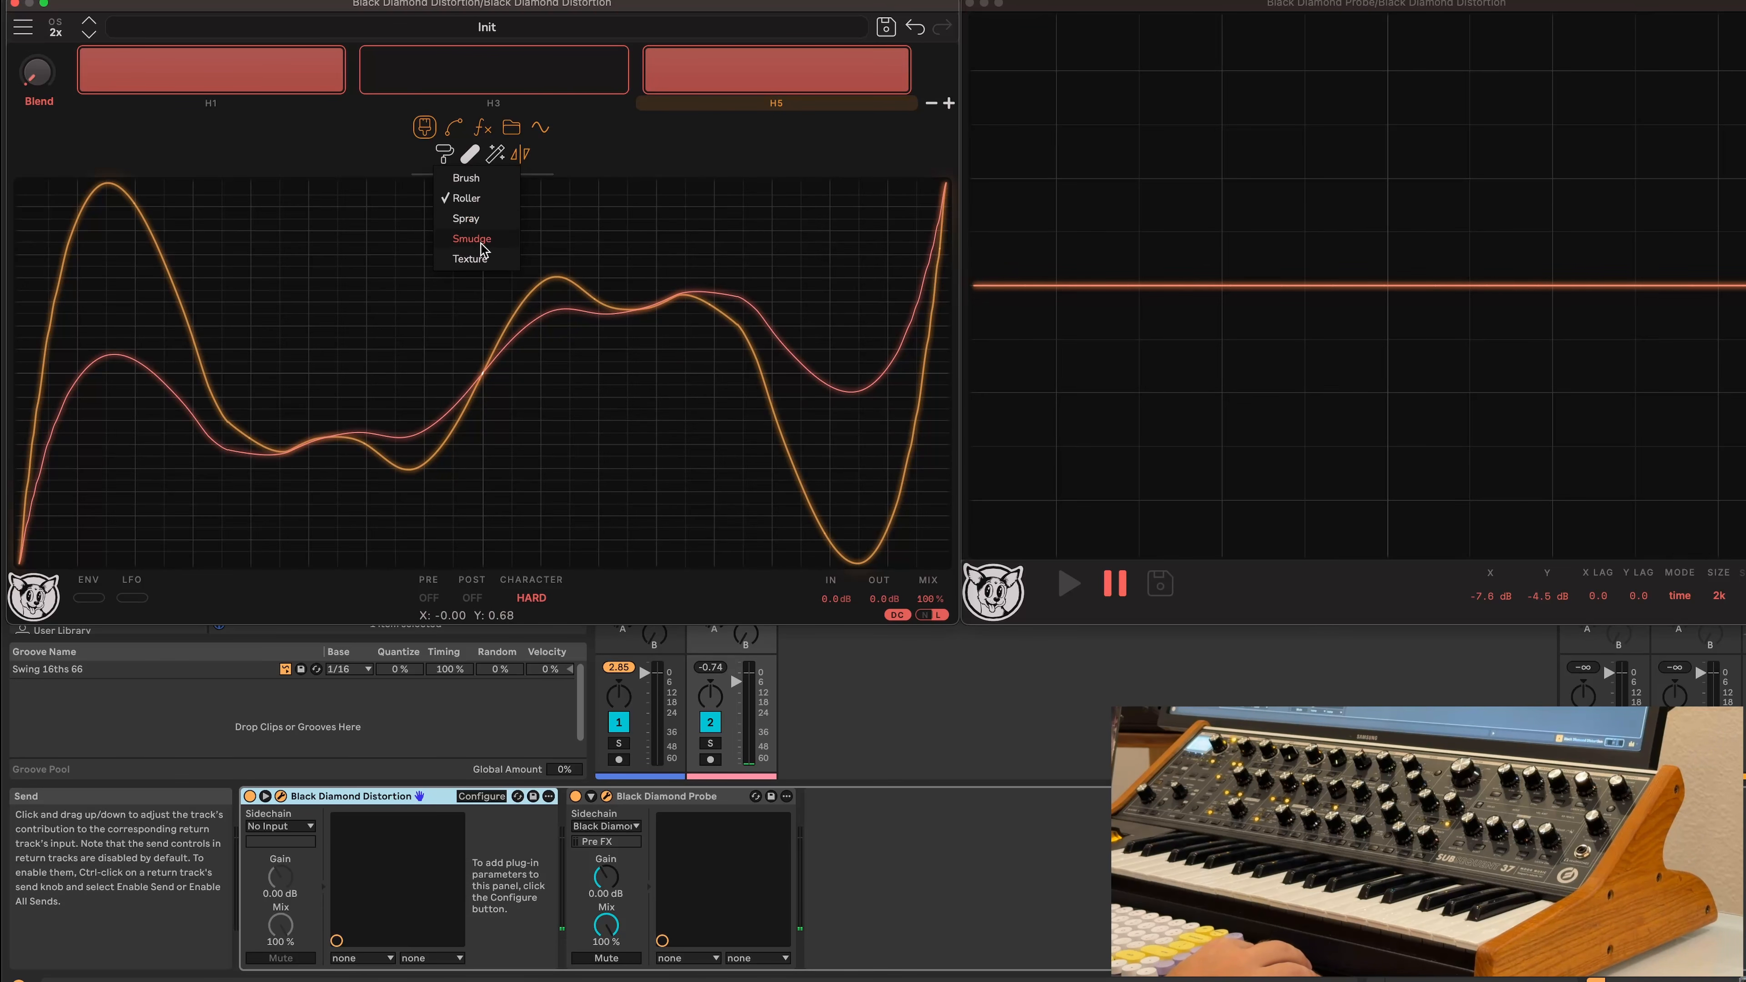
{"action": "left_click", "coordinate": [479, 220]}
{"action": "left_click_drag", "start_coordinate": [557, 274], "coordinate": [591, 295]}
{"action": "left_click", "coordinate": [441, 154]}
{"action": "left_click", "coordinate": [472, 239]}
{"action": "left_click_drag", "start_coordinate": [729, 330], "coordinate": [772, 426]}
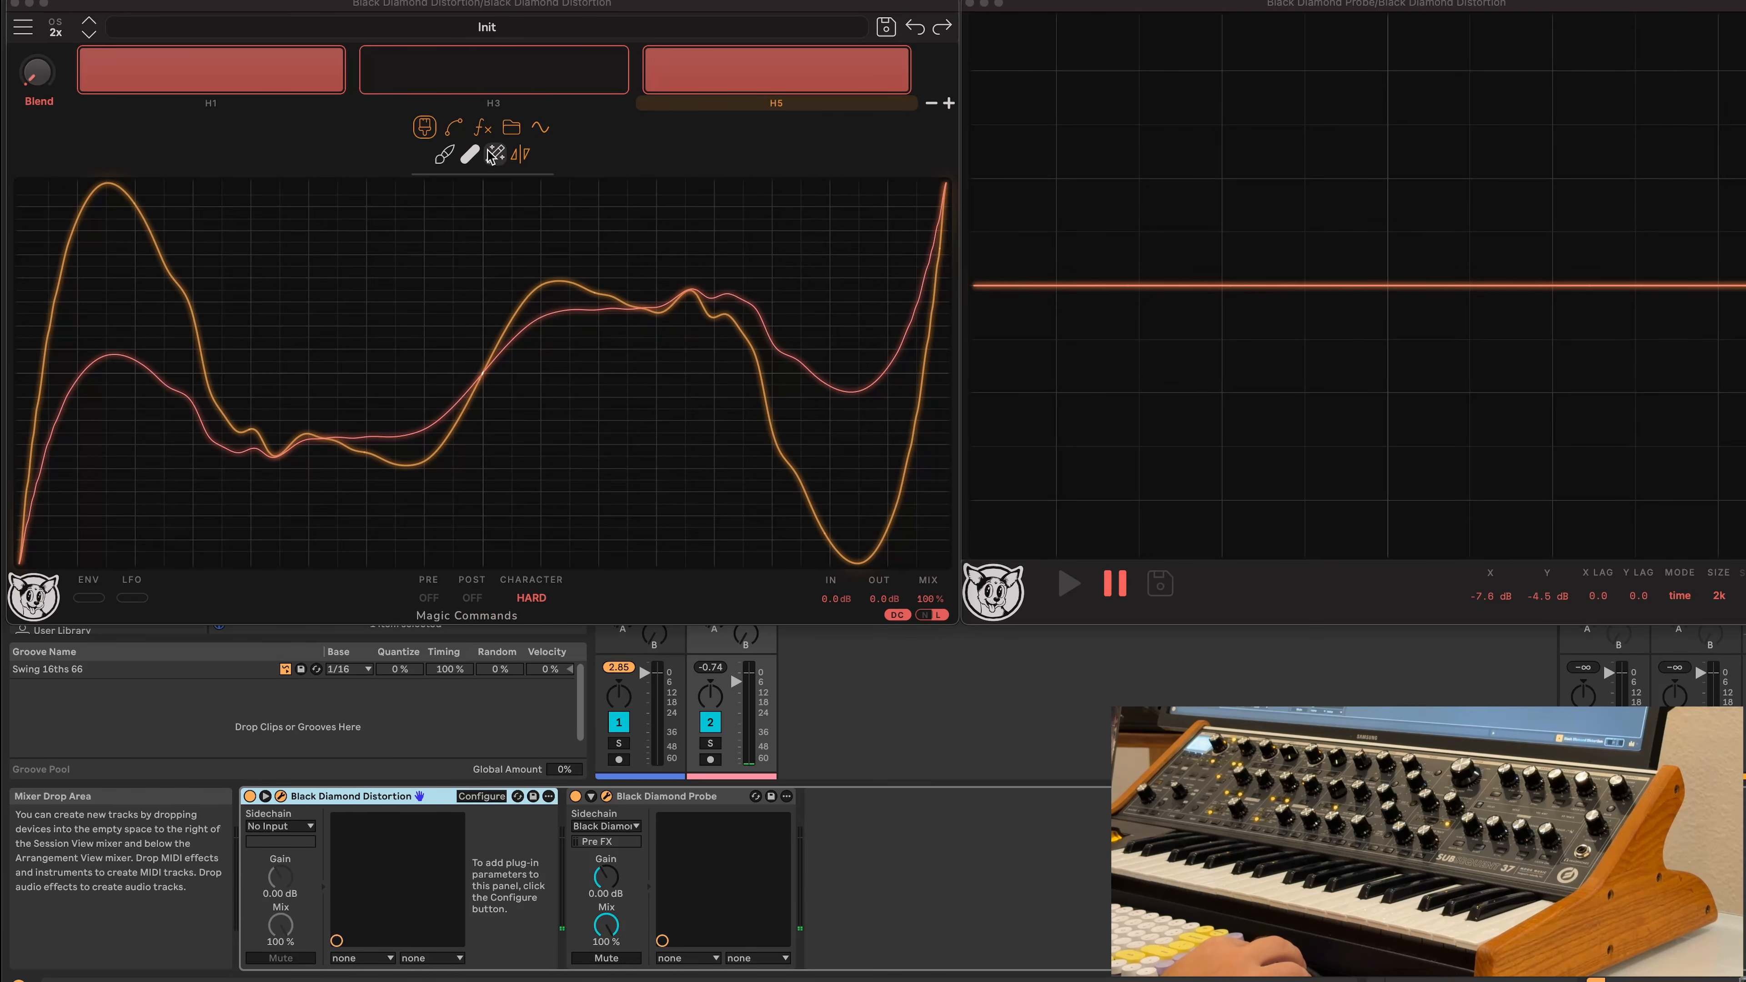
Invert the H5 curve vertically and horizontally
{"action": "left_click", "coordinate": [502, 158]}
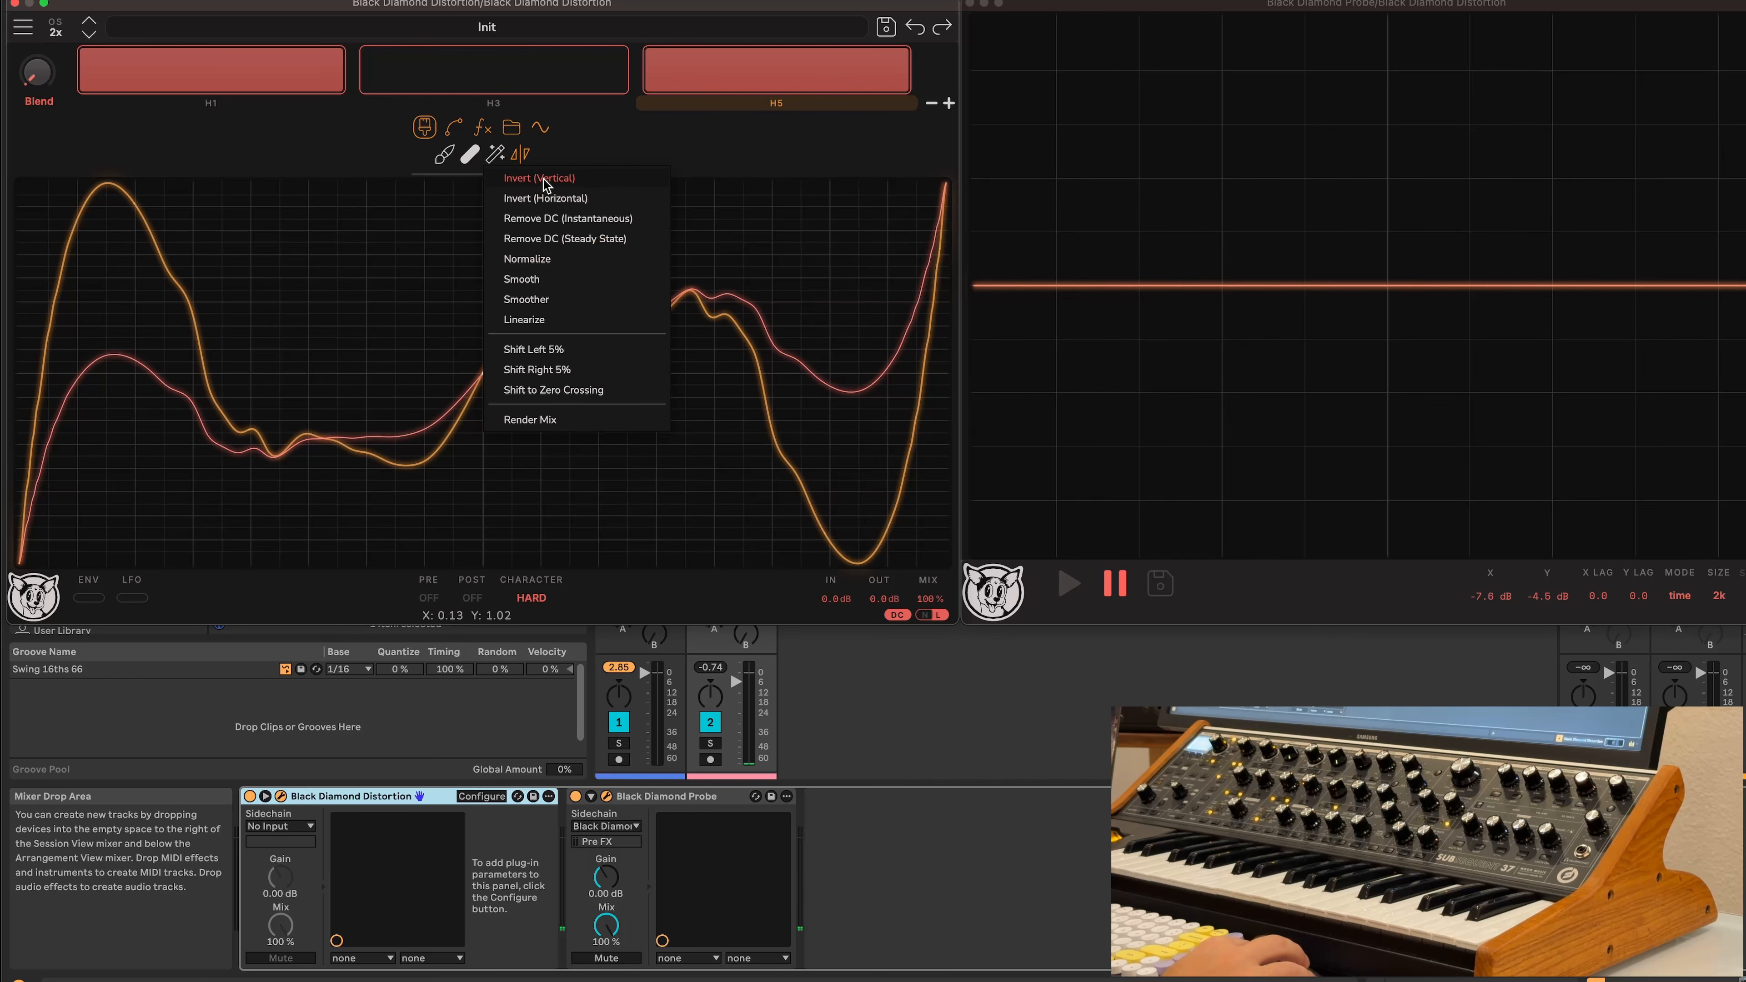
{"action": "left_click", "coordinate": [543, 180]}
{"action": "left_click", "coordinate": [496, 154]}
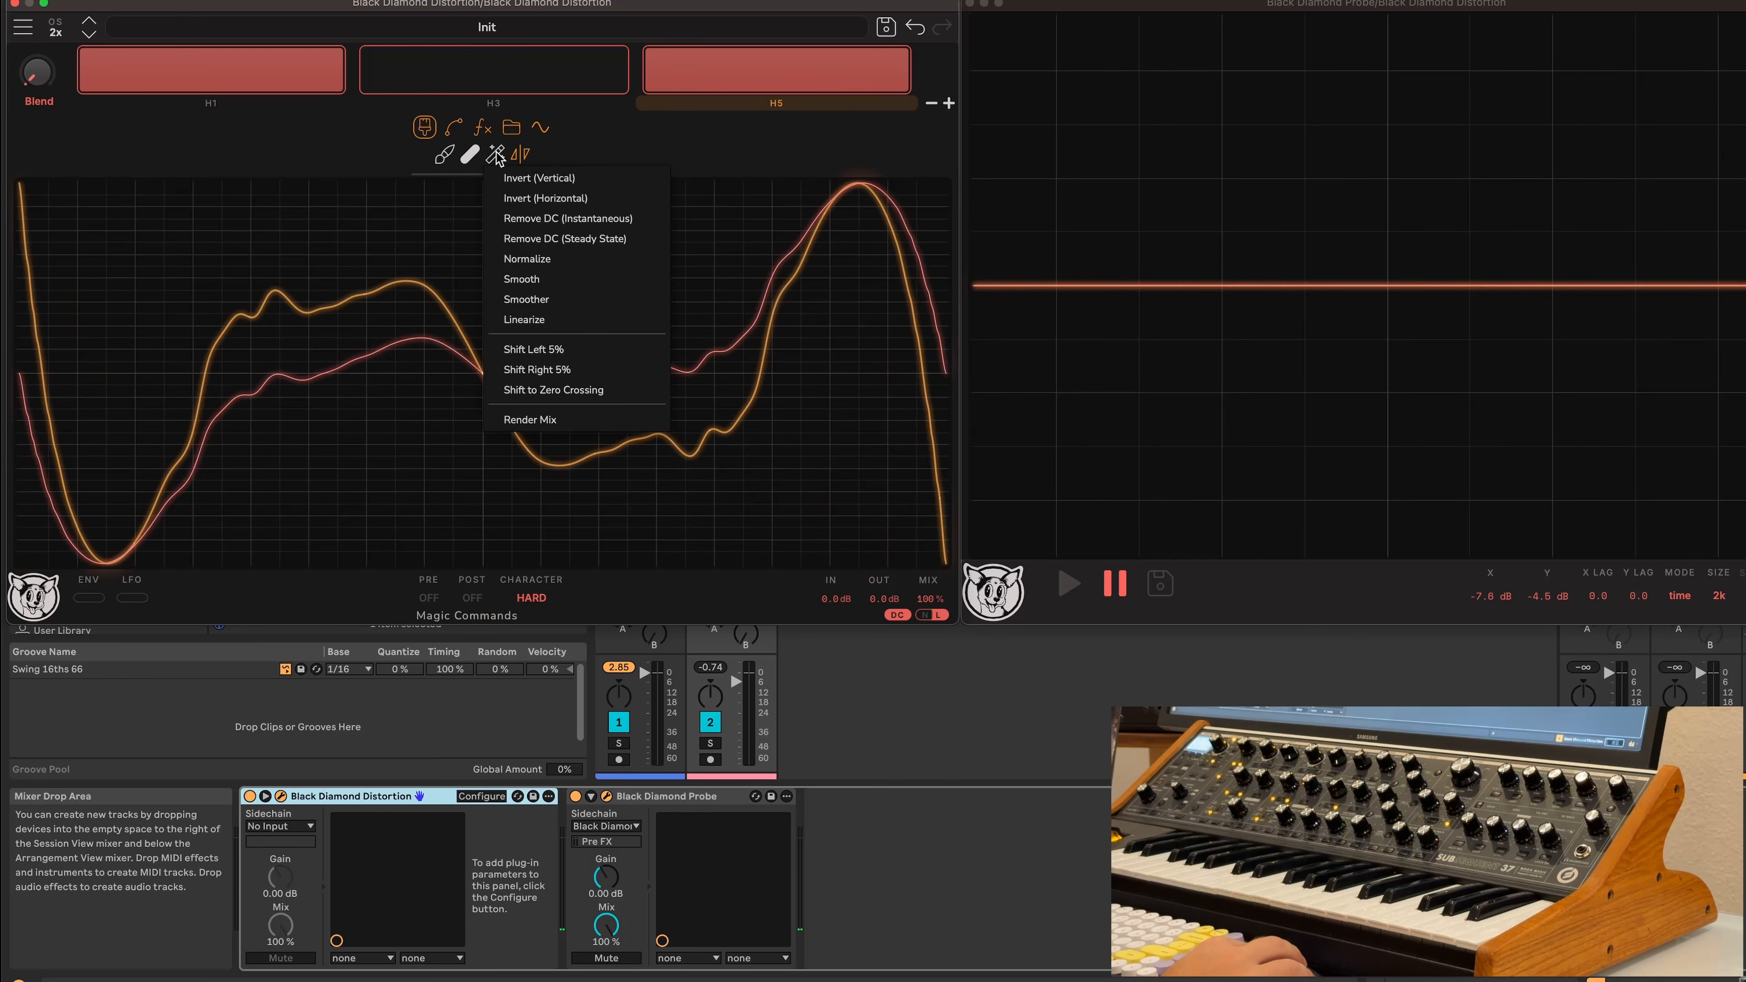
{"action": "left_click", "coordinate": [524, 200]}
Apply Smooth once and Smoother twice to the H5 curve, and finish with Linearize
{"action": "left_click", "coordinate": [496, 155]}
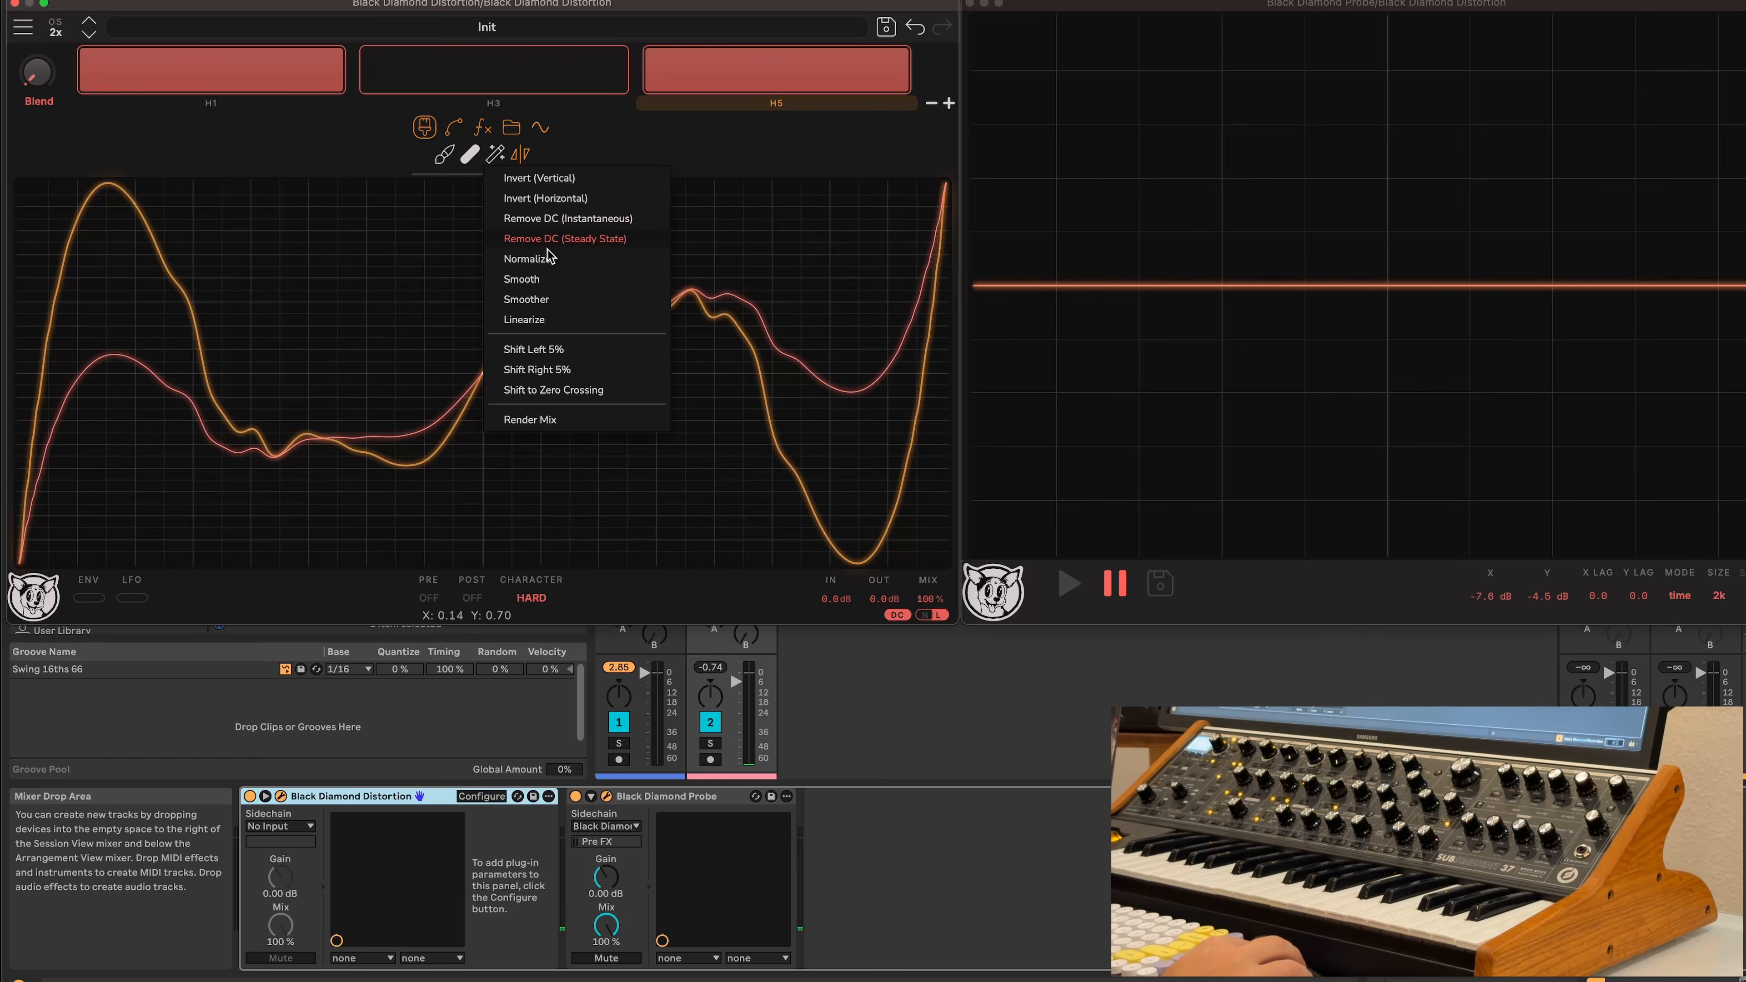
{"action": "left_click", "coordinate": [546, 279]}
{"action": "left_click", "coordinate": [495, 154]}
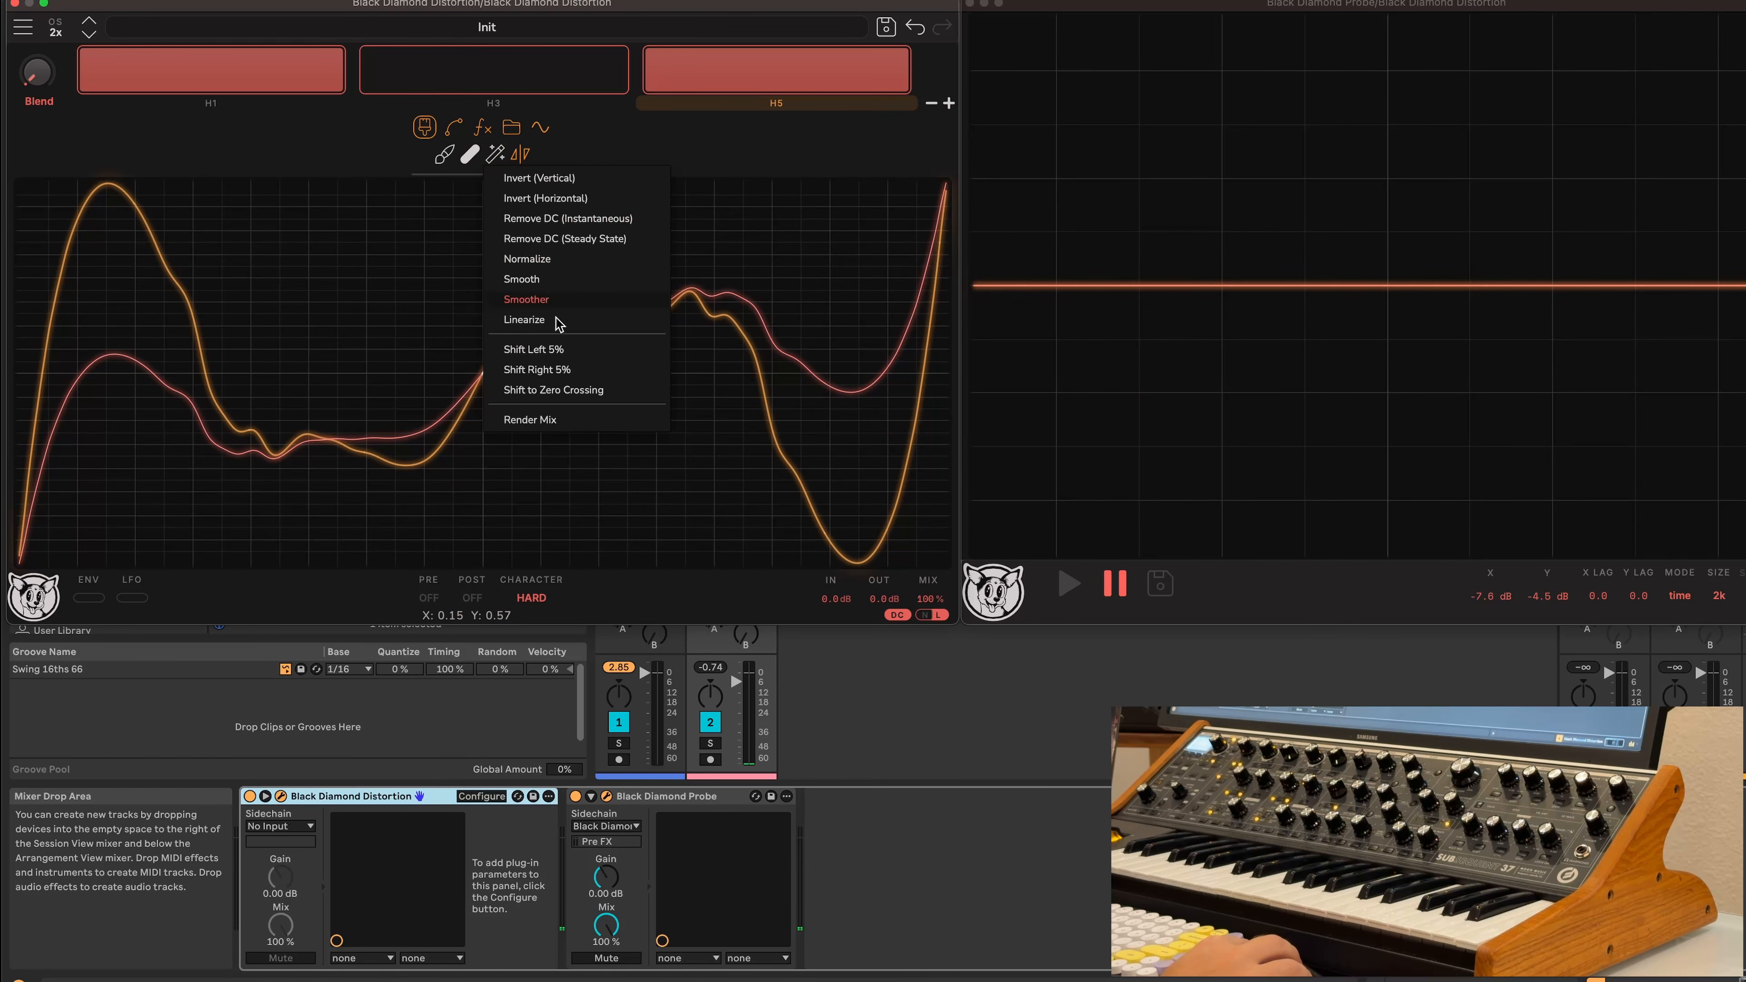
{"action": "left_click", "coordinate": [540, 303]}
{"action": "left_click", "coordinate": [495, 154]}
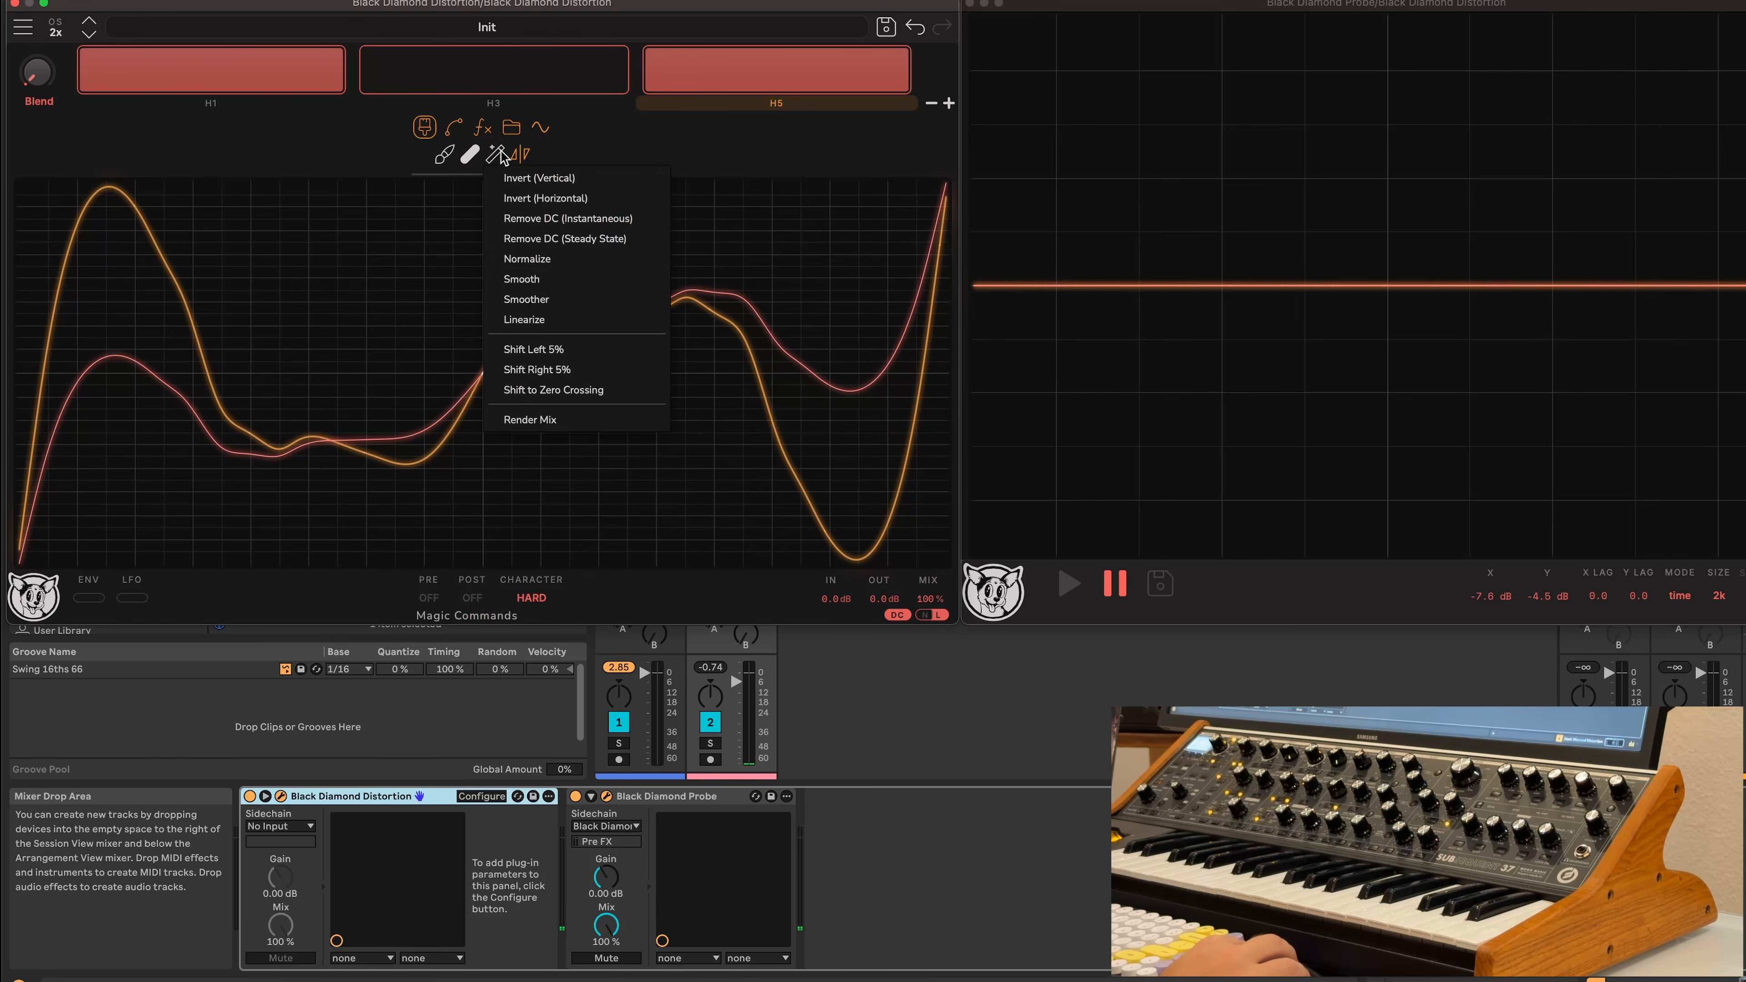
{"action": "left_click", "coordinate": [550, 300]}
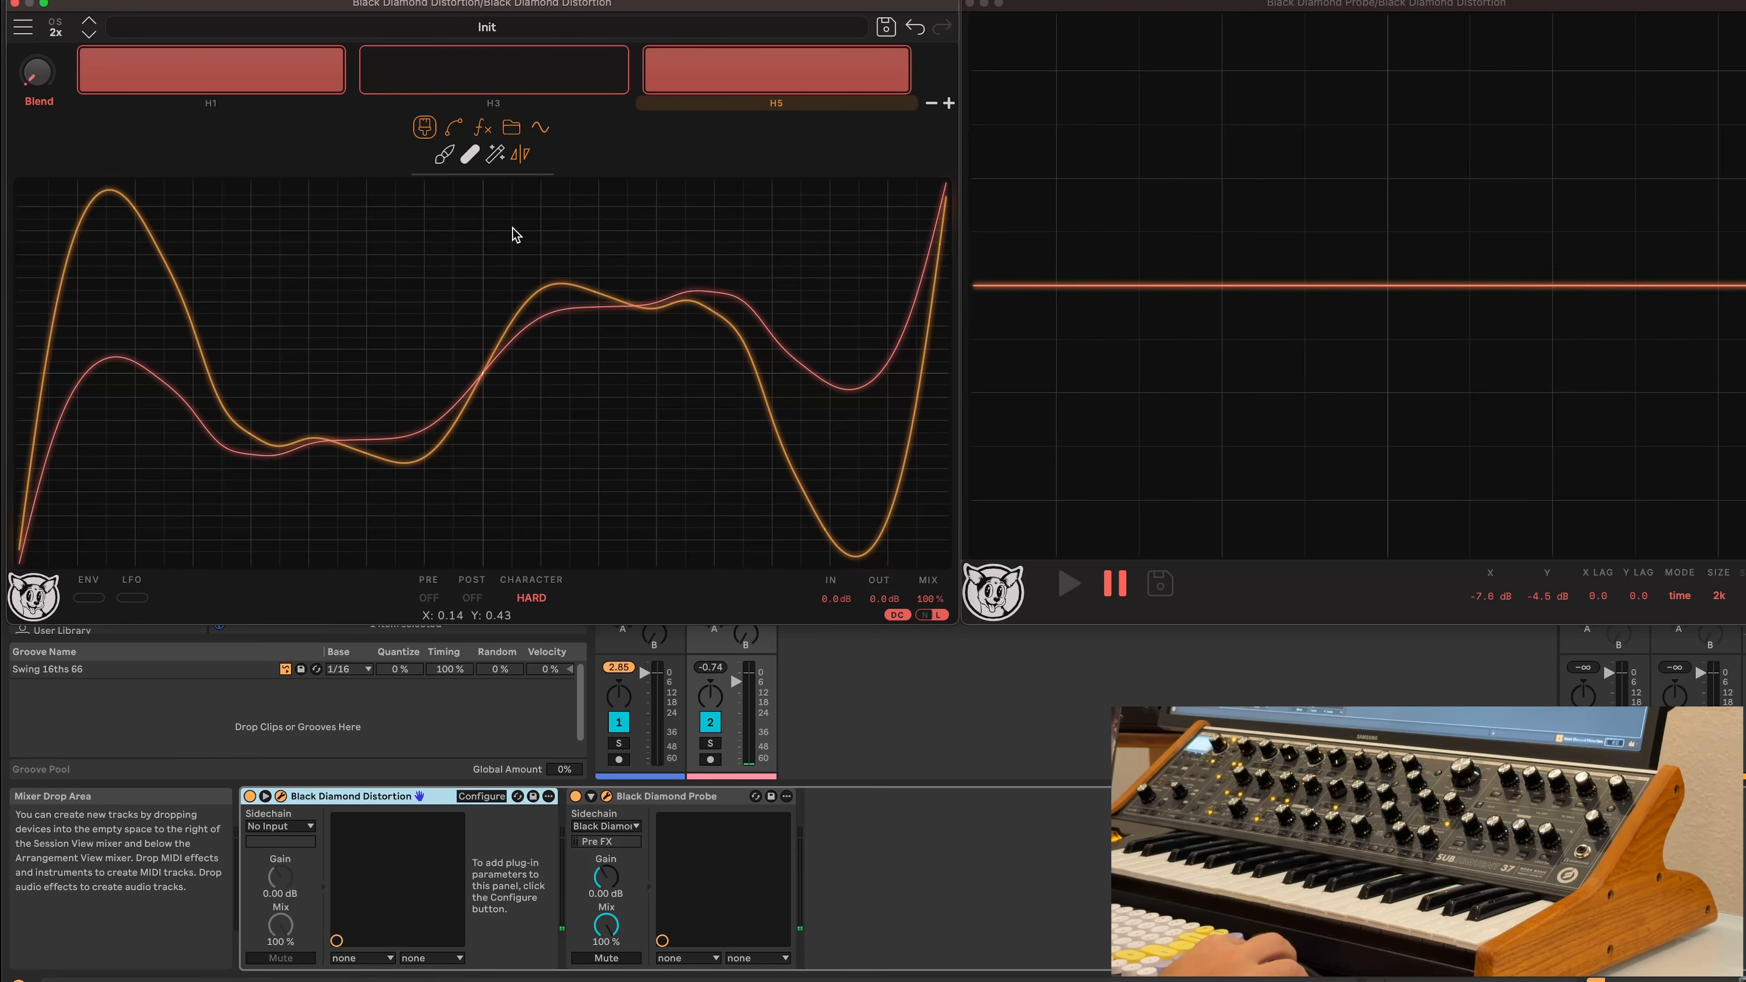
{"action": "left_click", "coordinate": [495, 156]}
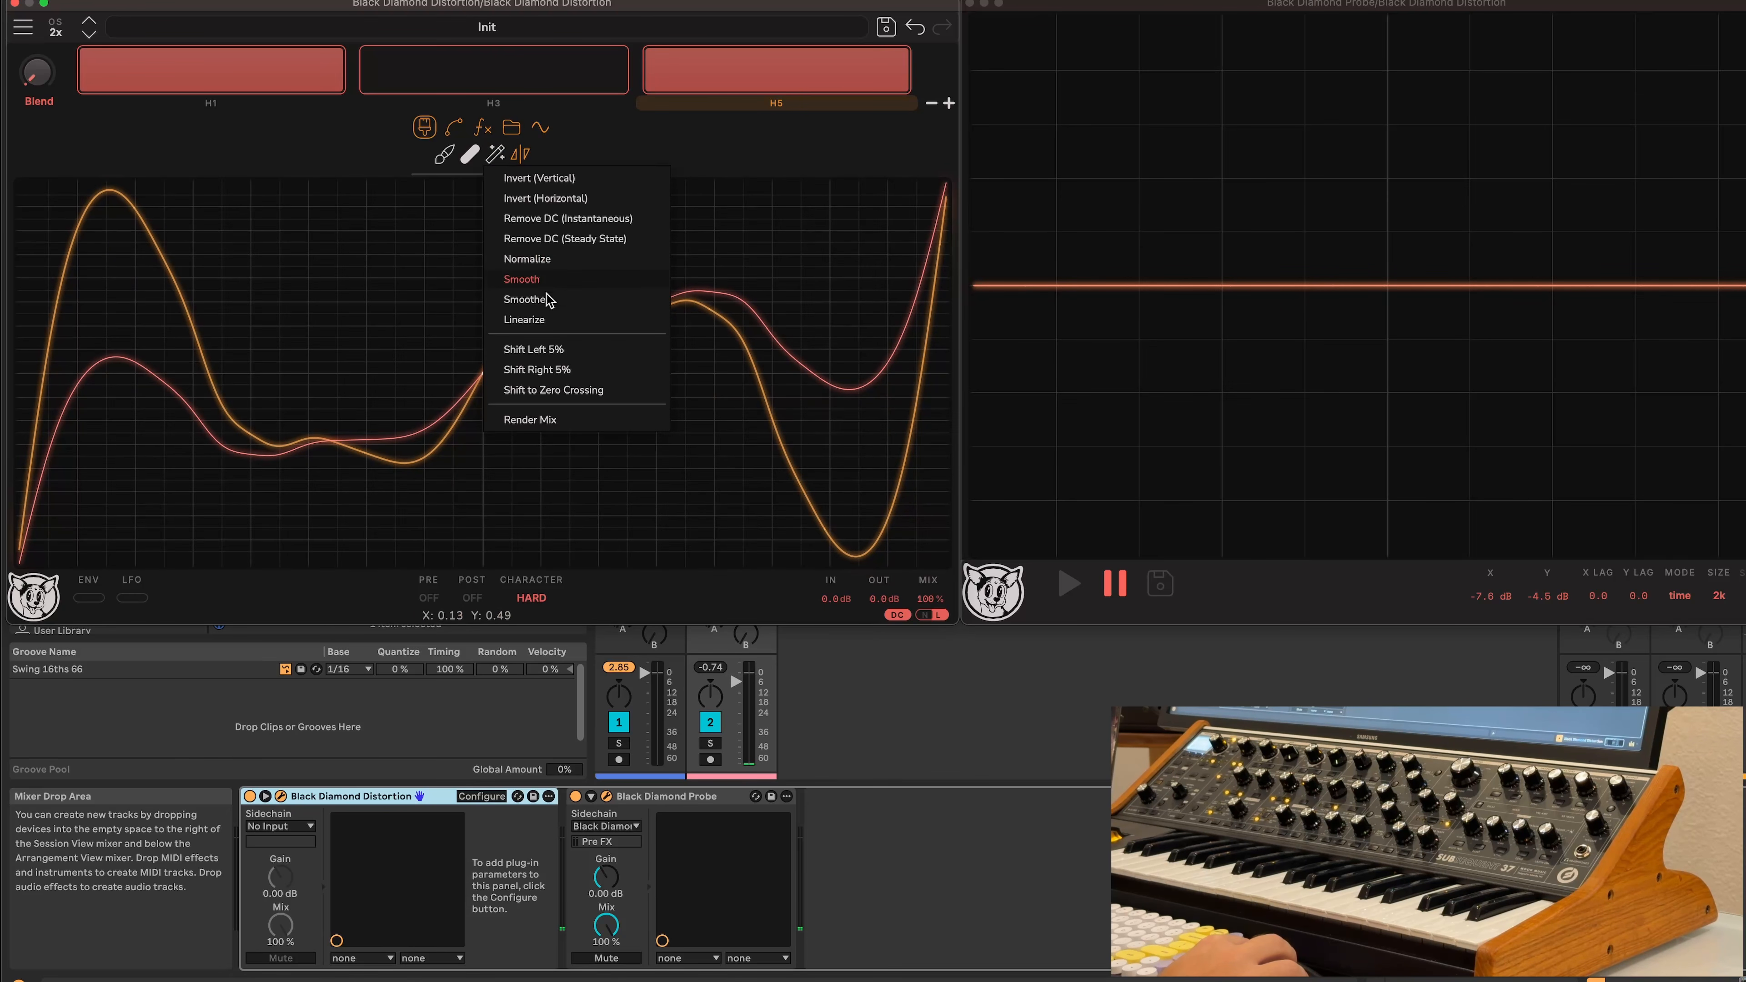
{"action": "left_click", "coordinate": [542, 315]}
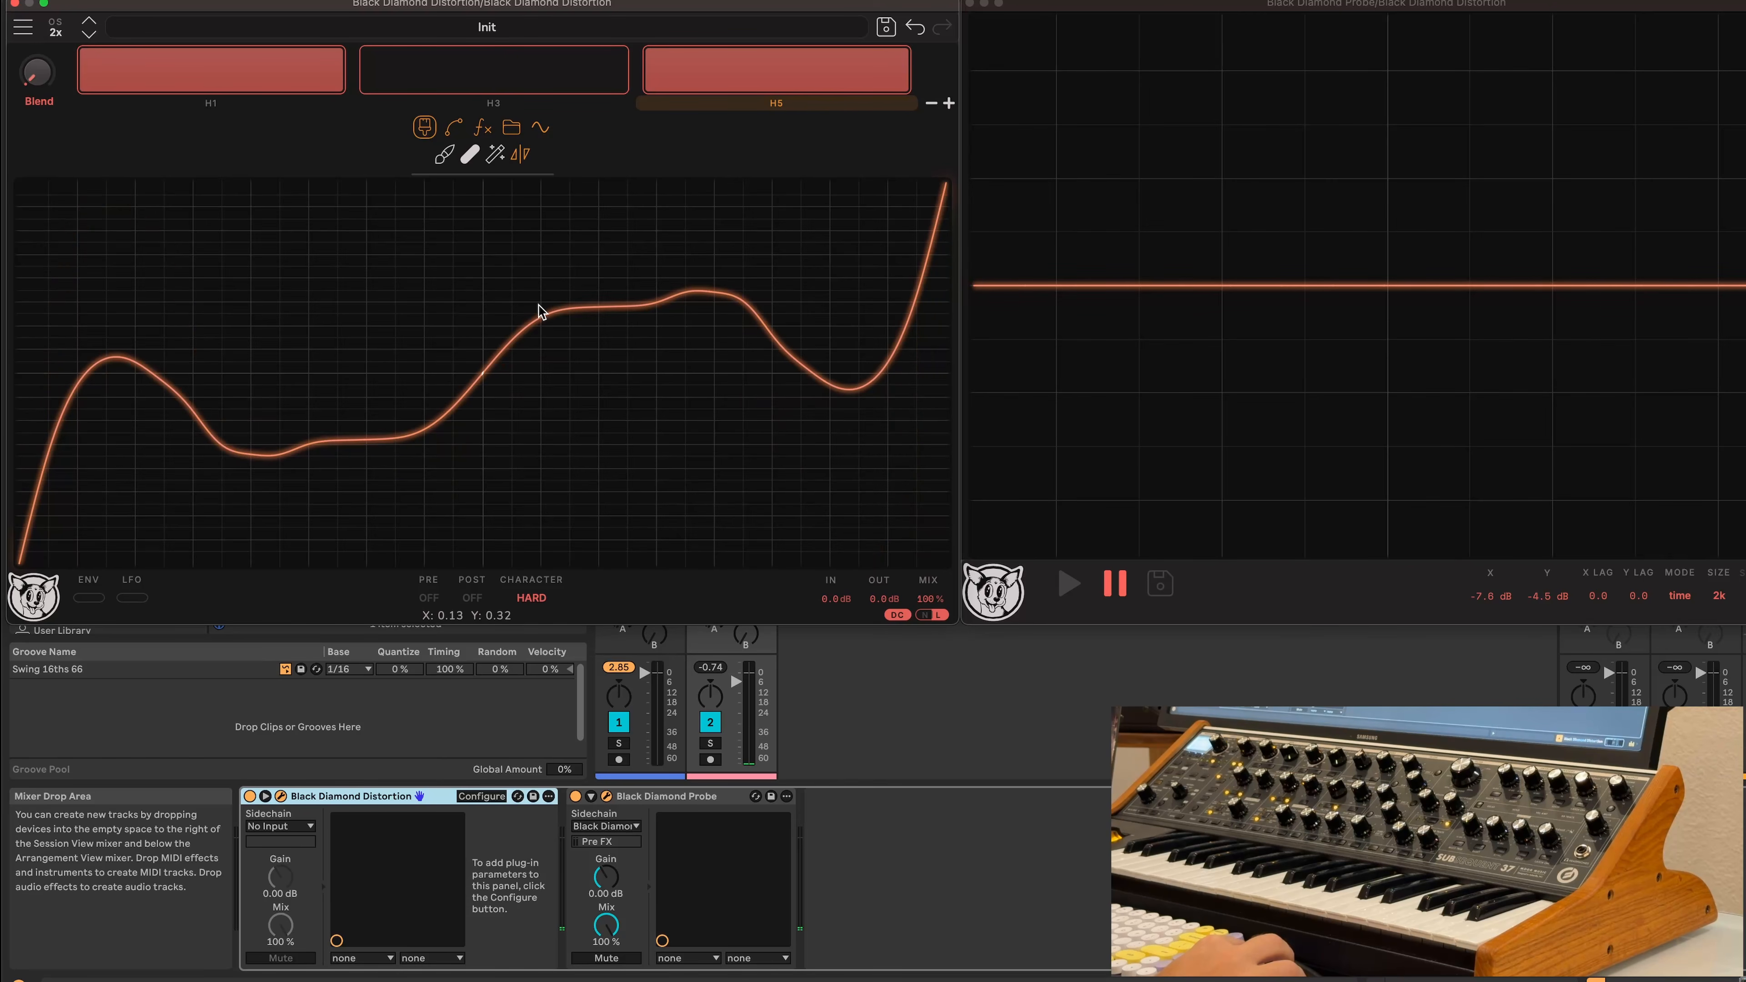
Shift the H5 curve right by 5% five times, and realign it with Shift to Zero Crossing
{"action": "left_click", "coordinate": [495, 154]}
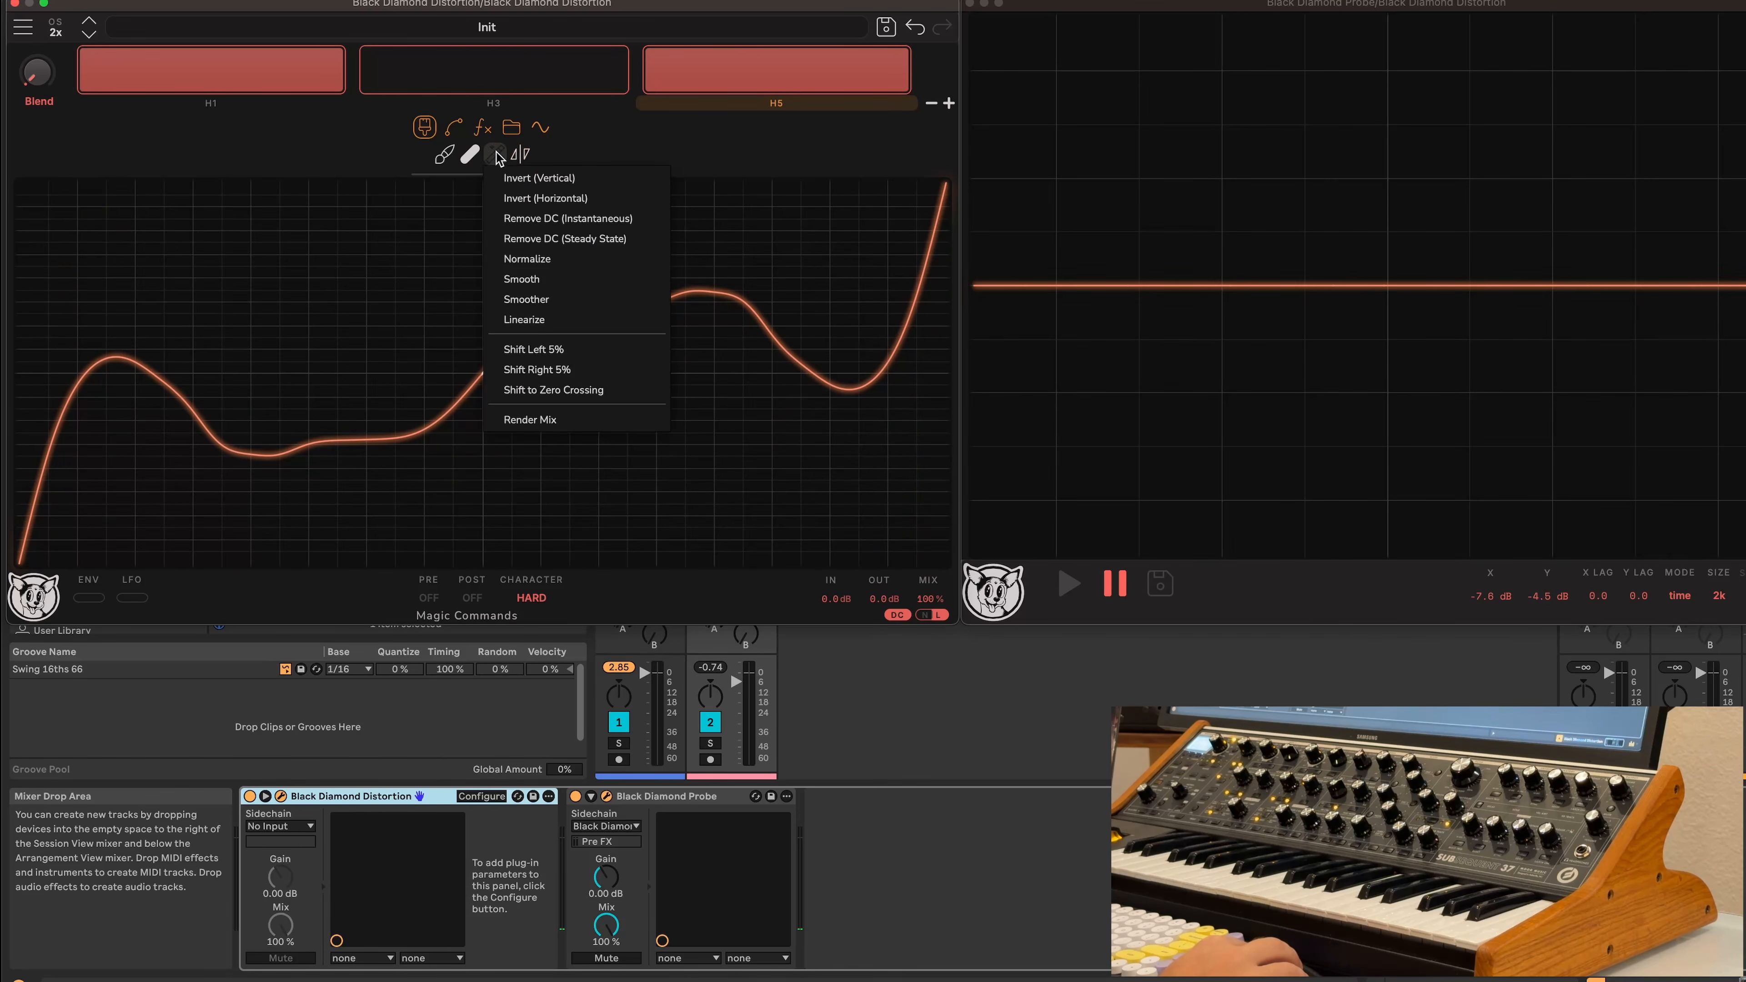
{"action": "left_click", "coordinate": [560, 389]}
{"action": "left_click", "coordinate": [495, 154]}
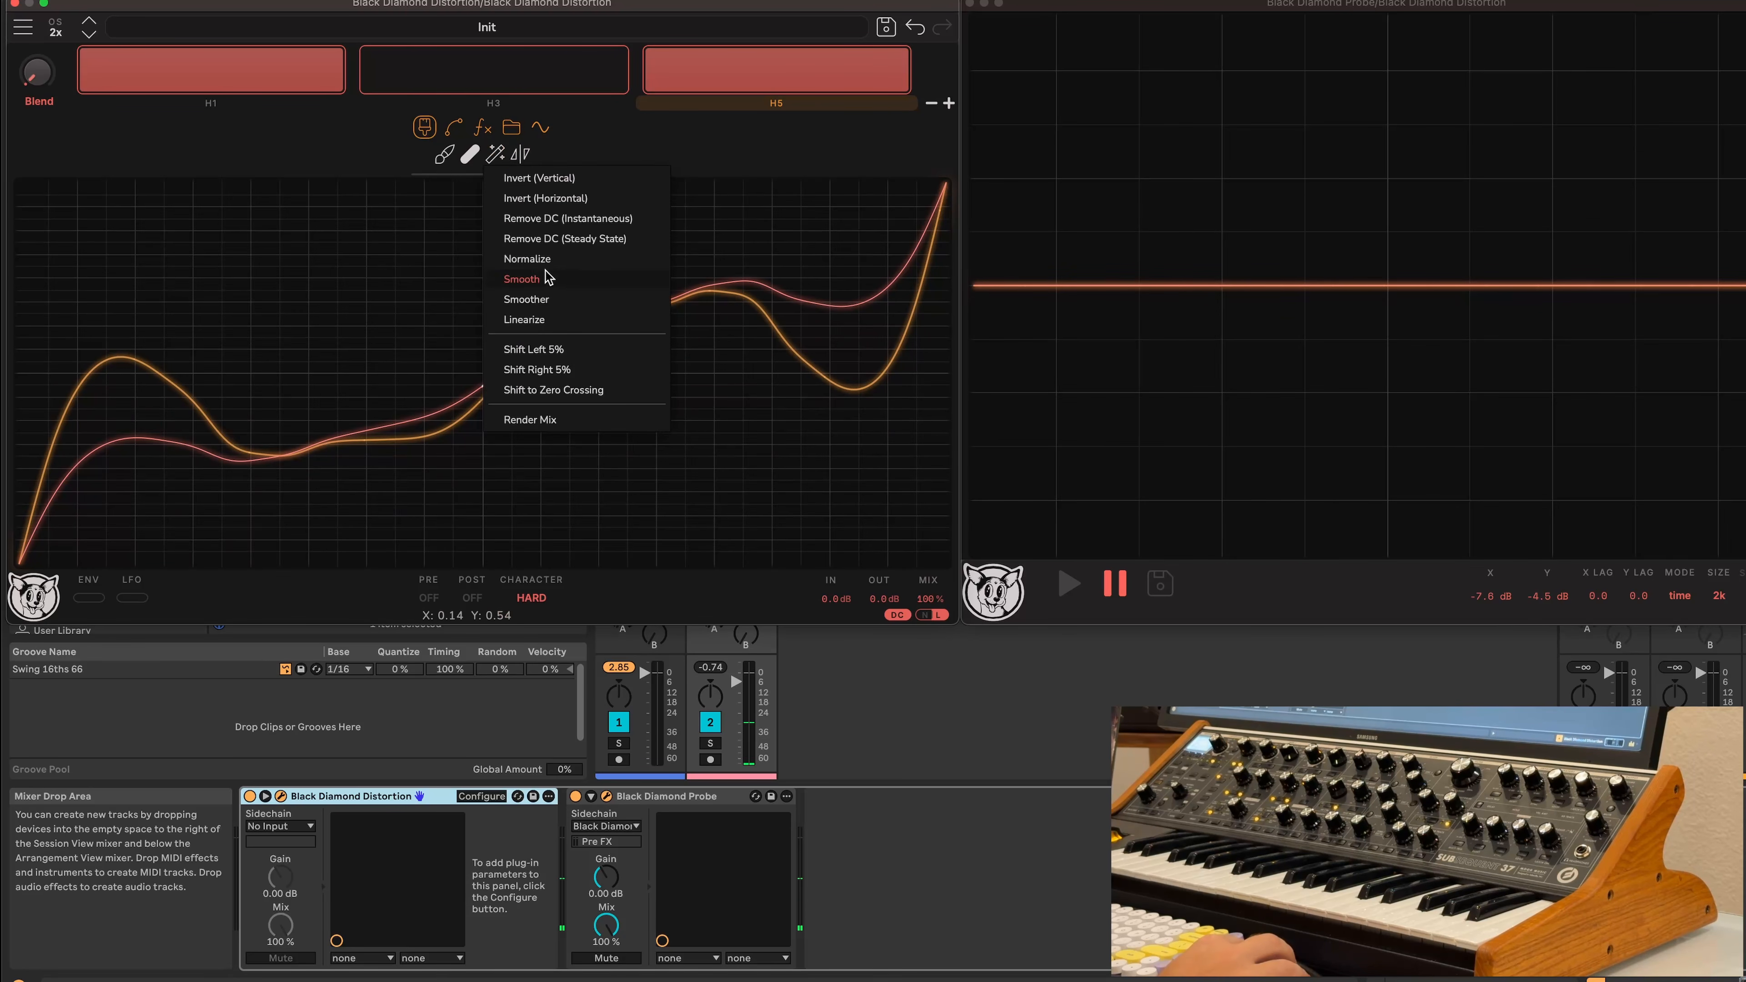
{"action": "left_click", "coordinate": [548, 279]}
{"action": "left_click", "coordinate": [495, 154]}
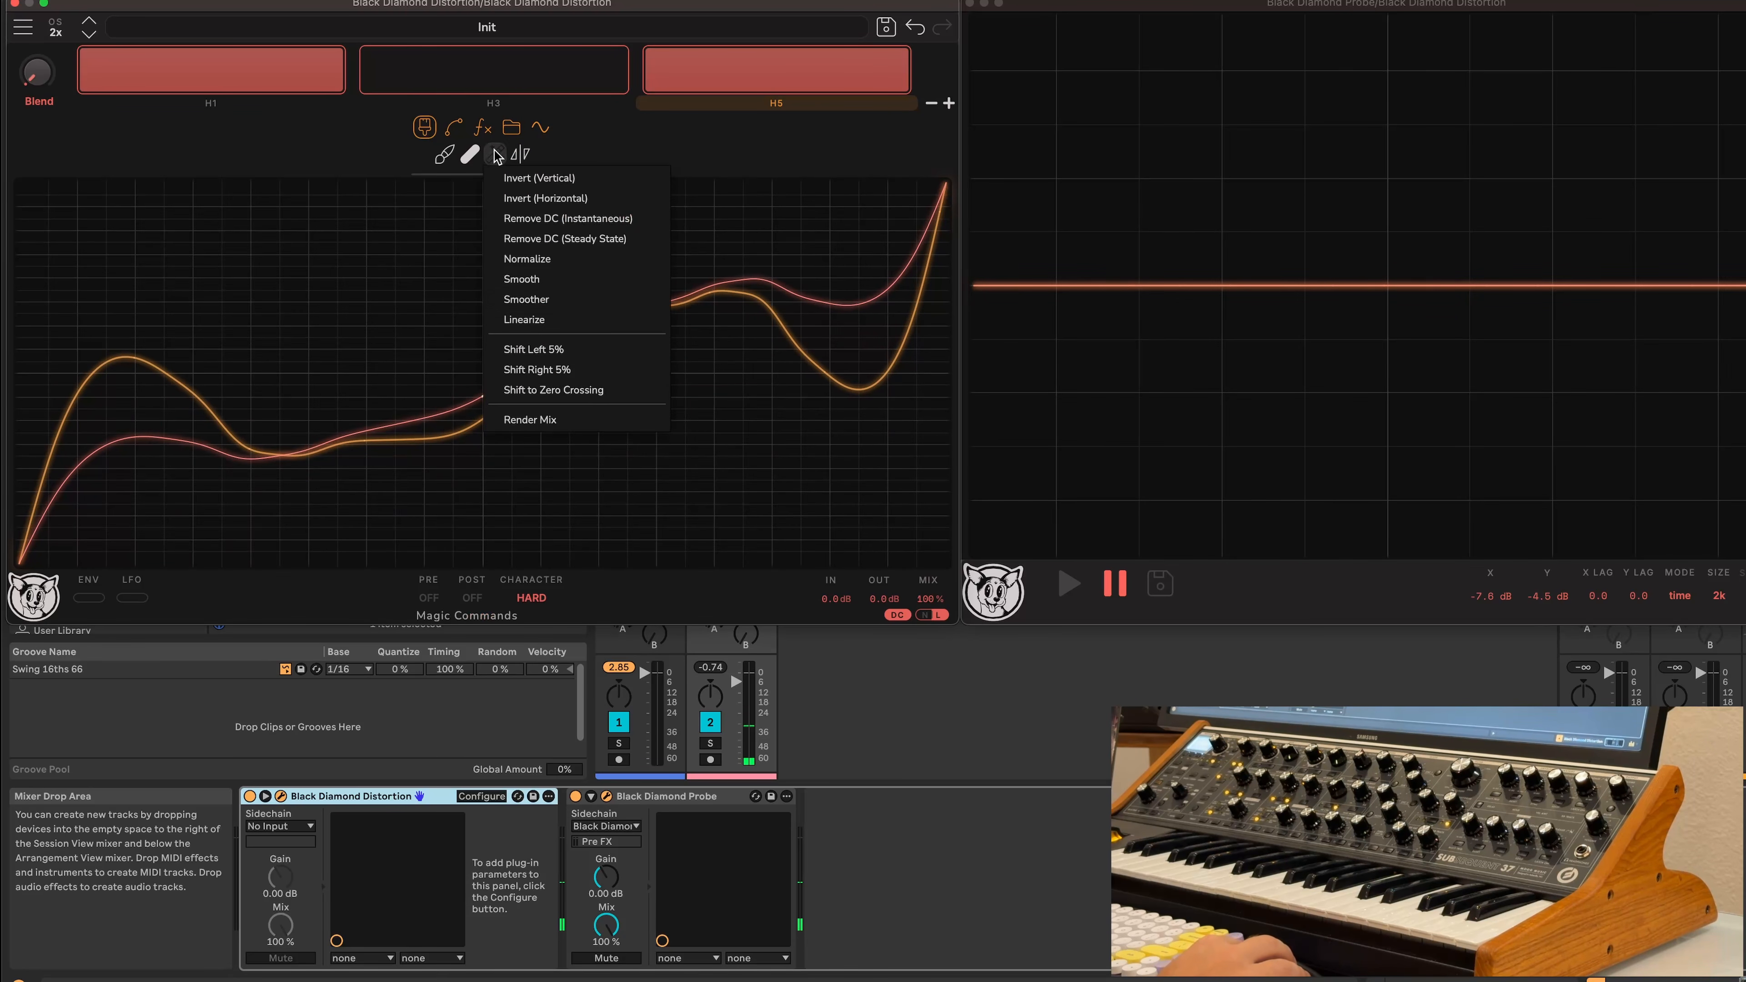
{"action": "left_click", "coordinate": [543, 370]}
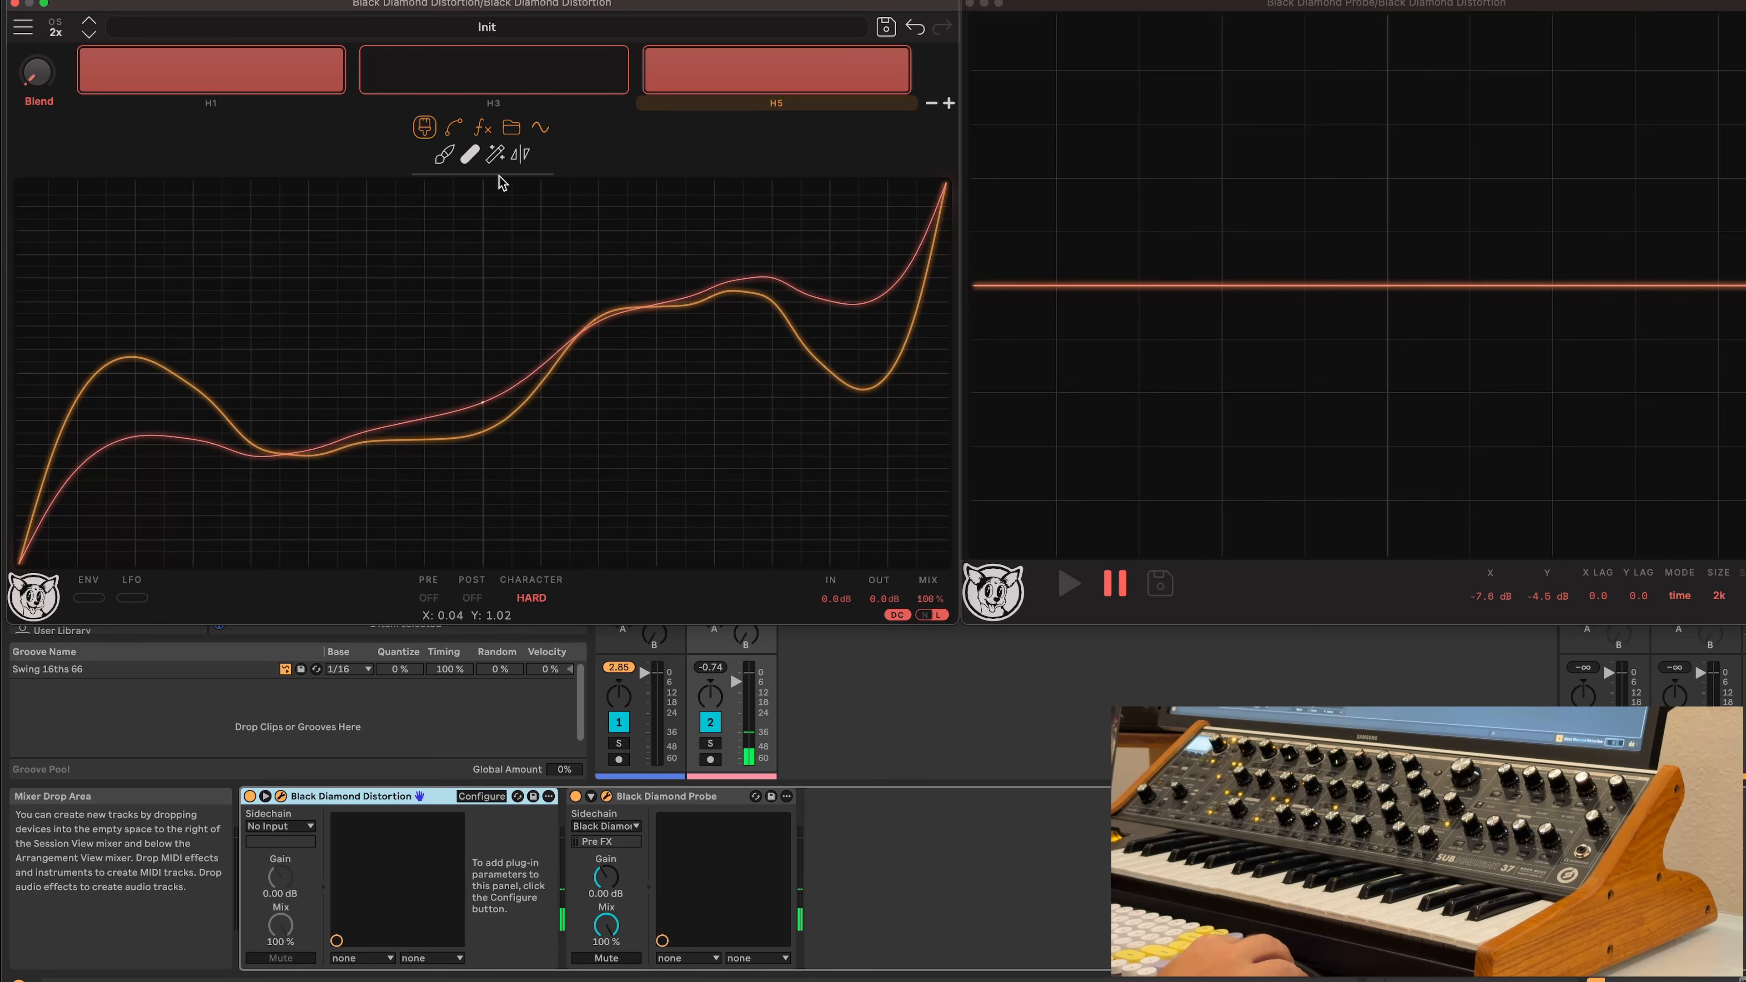
{"action": "left_click", "coordinate": [493, 152]}
{"action": "left_click", "coordinate": [568, 369]}
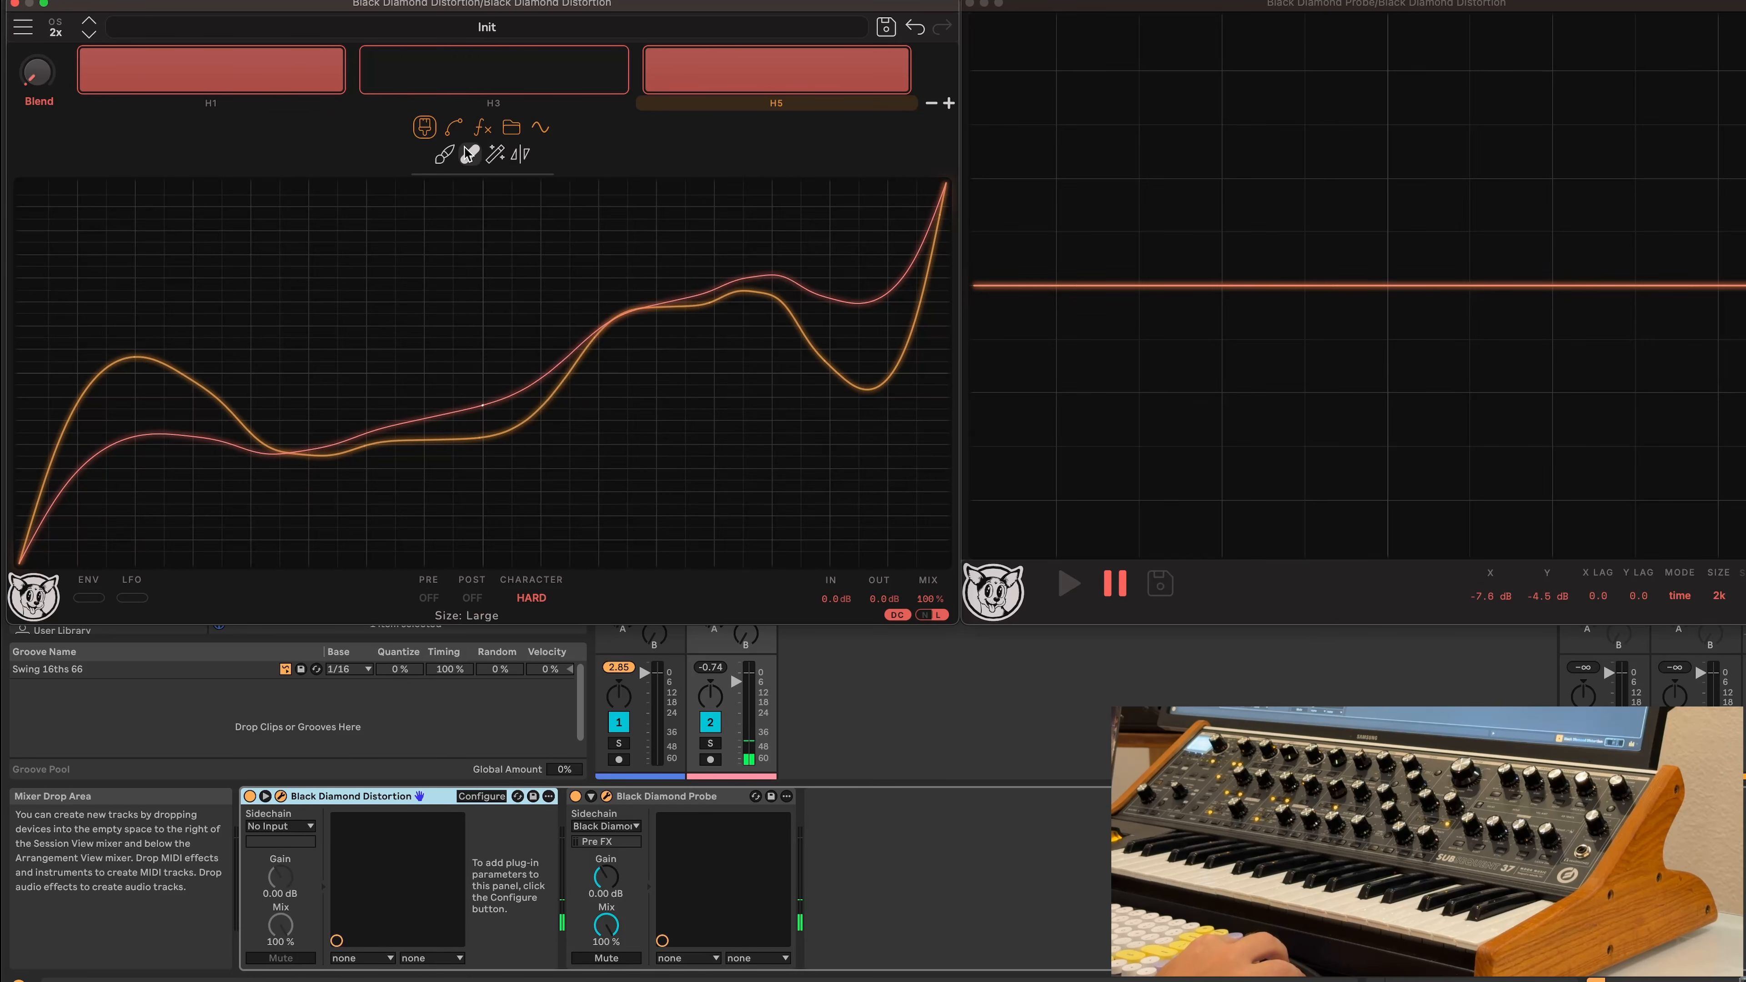
{"action": "left_click", "coordinate": [495, 154]}
{"action": "left_click", "coordinate": [559, 370]}
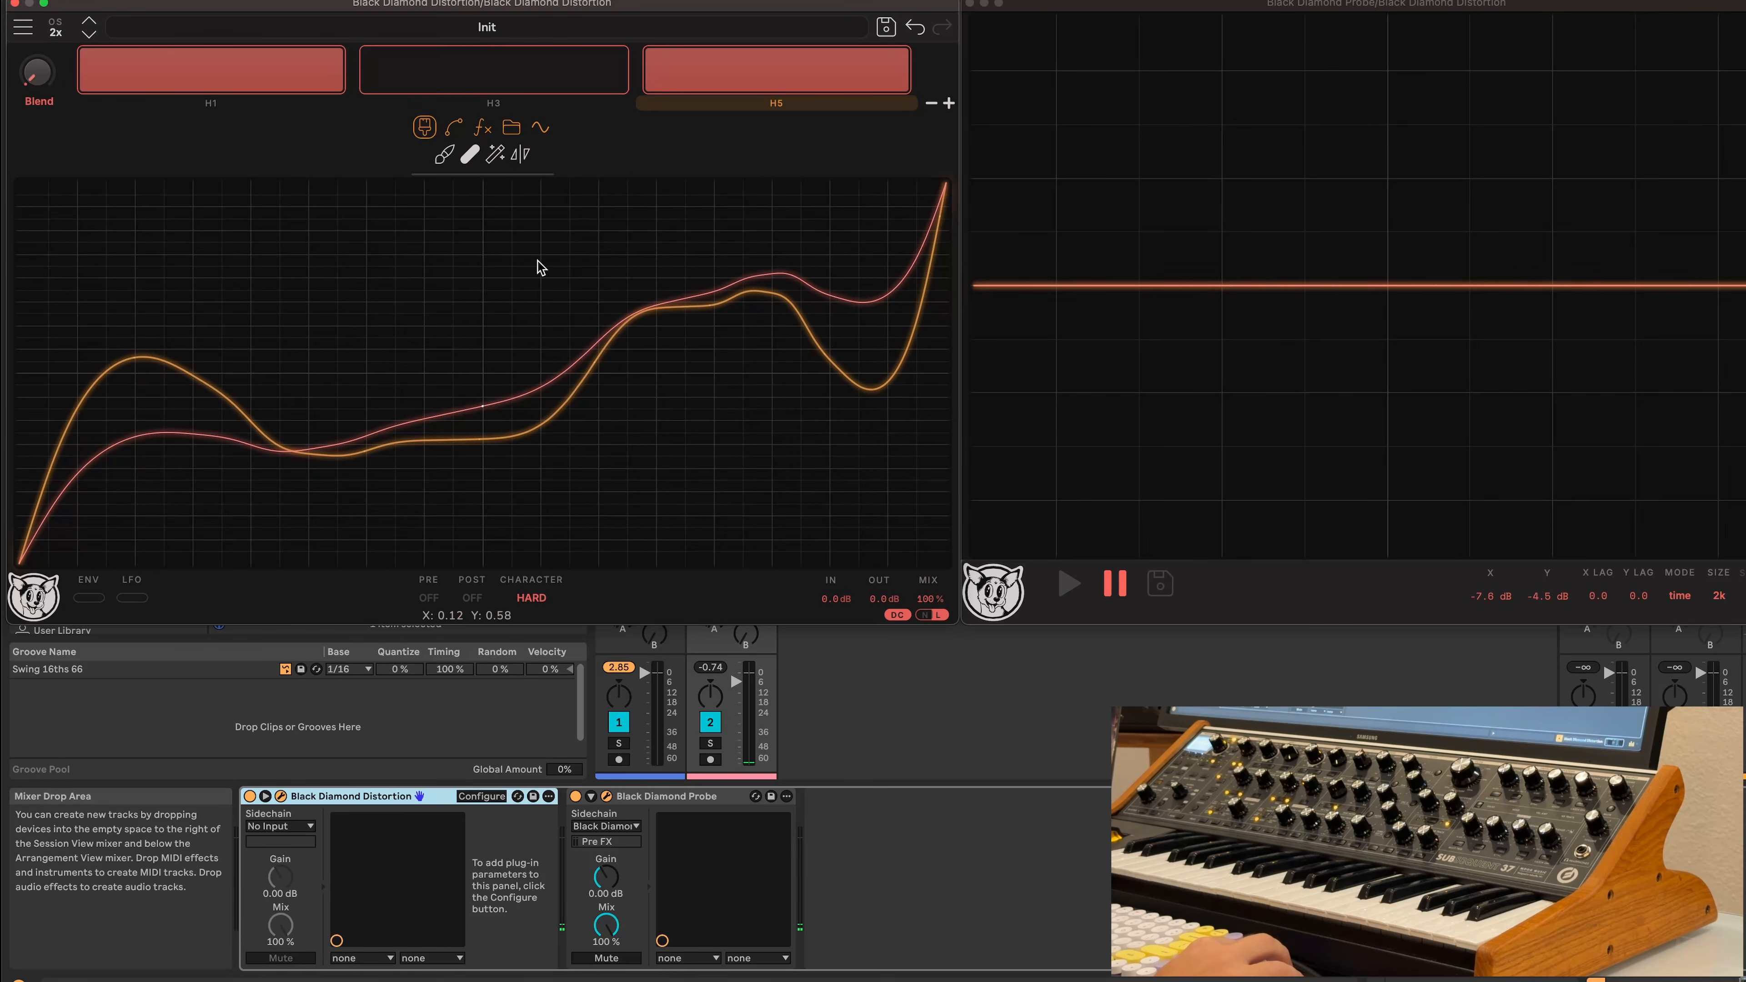
{"action": "left_click", "coordinate": [495, 154]}
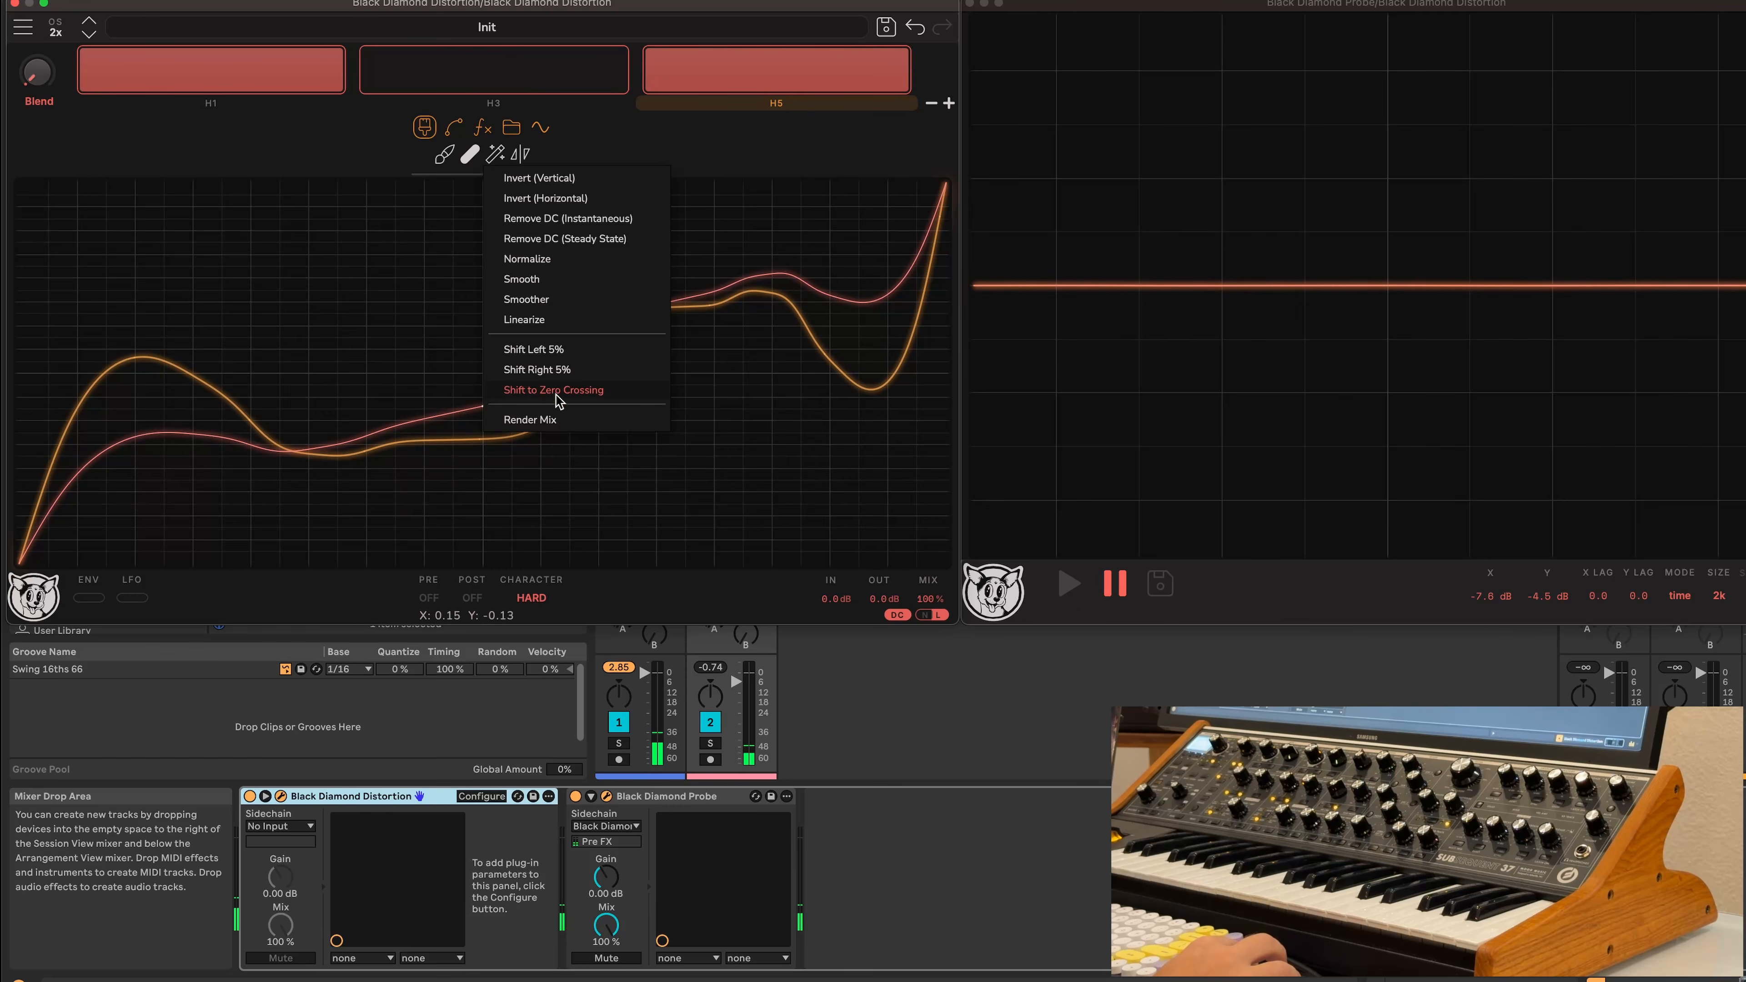
{"action": "left_click", "coordinate": [533, 390]}
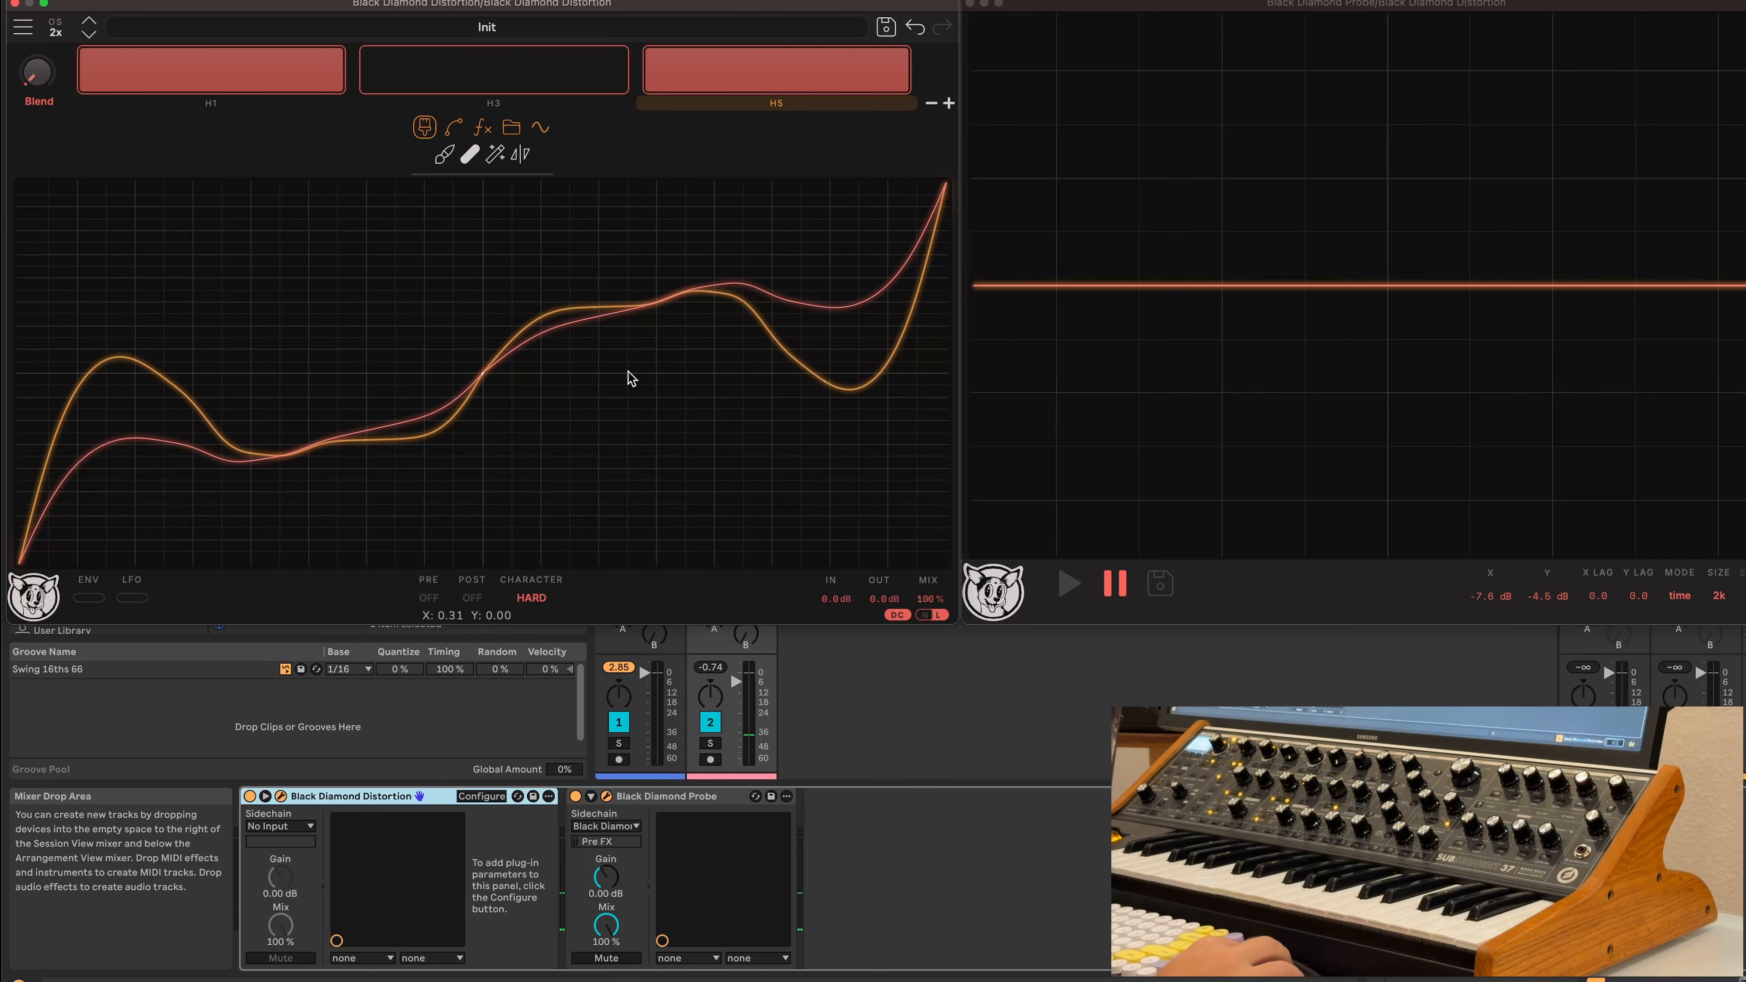
Render the mix of all harmonic lanes into the H5 curve
{"action": "left_click", "coordinate": [495, 154]}
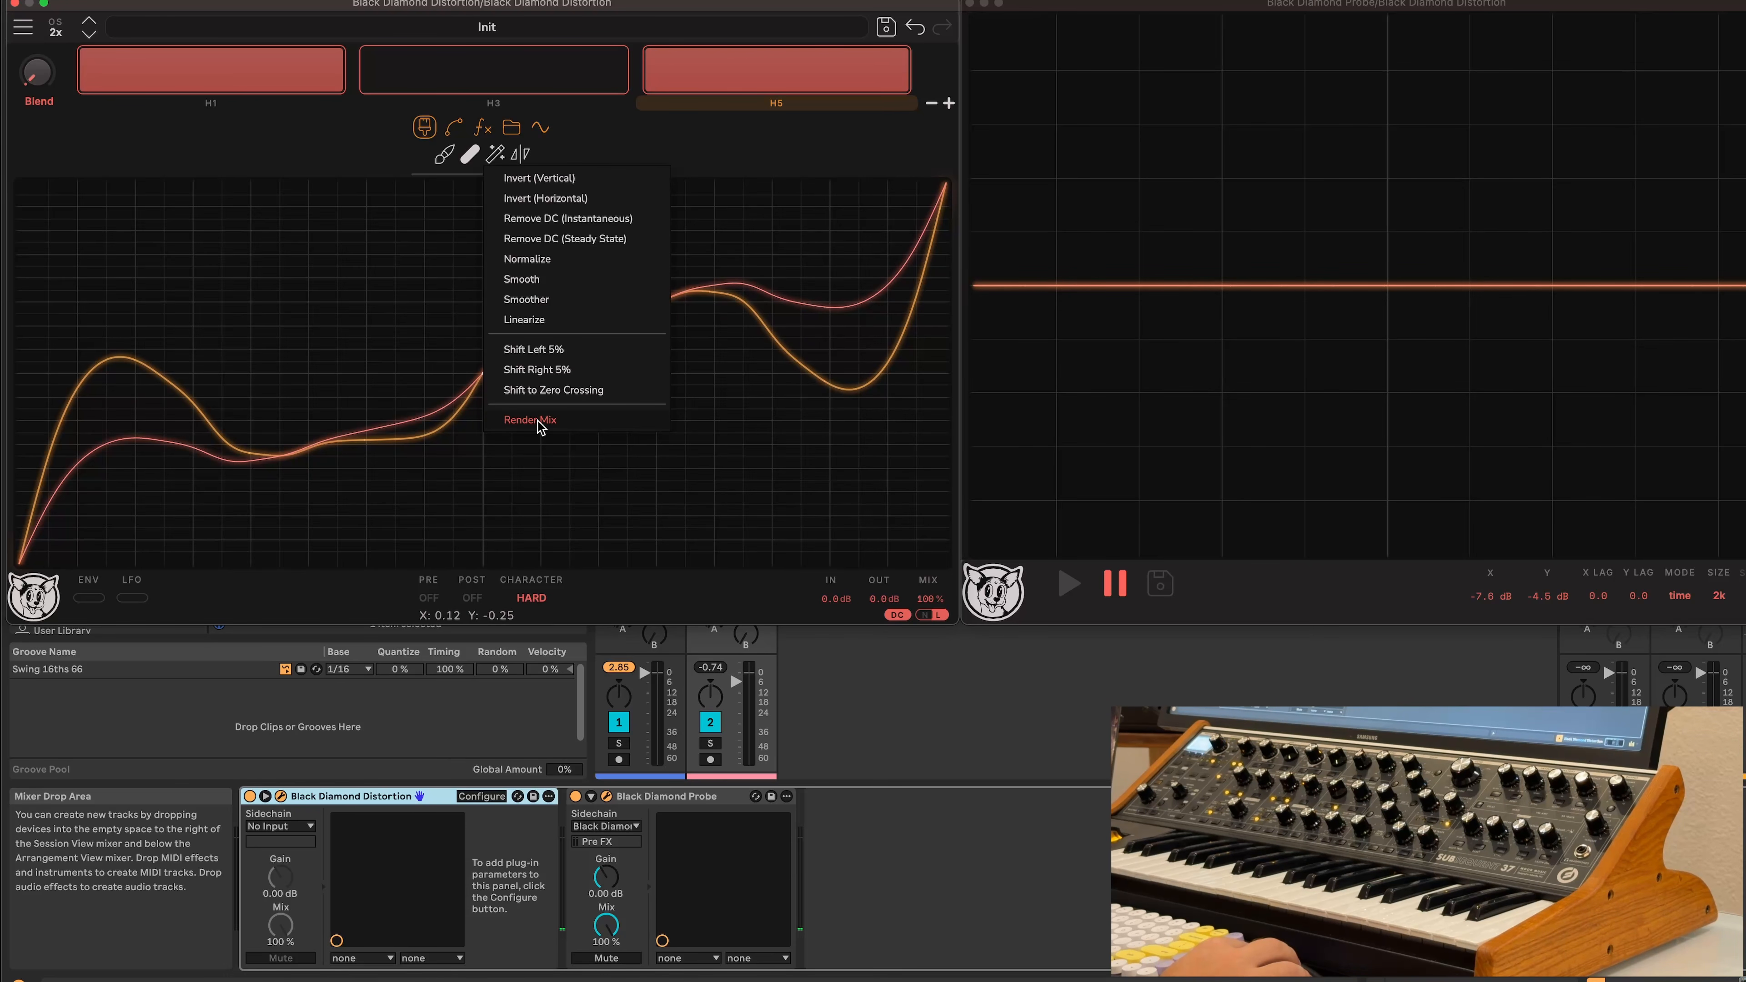
{"action": "left_click", "coordinate": [541, 422]}
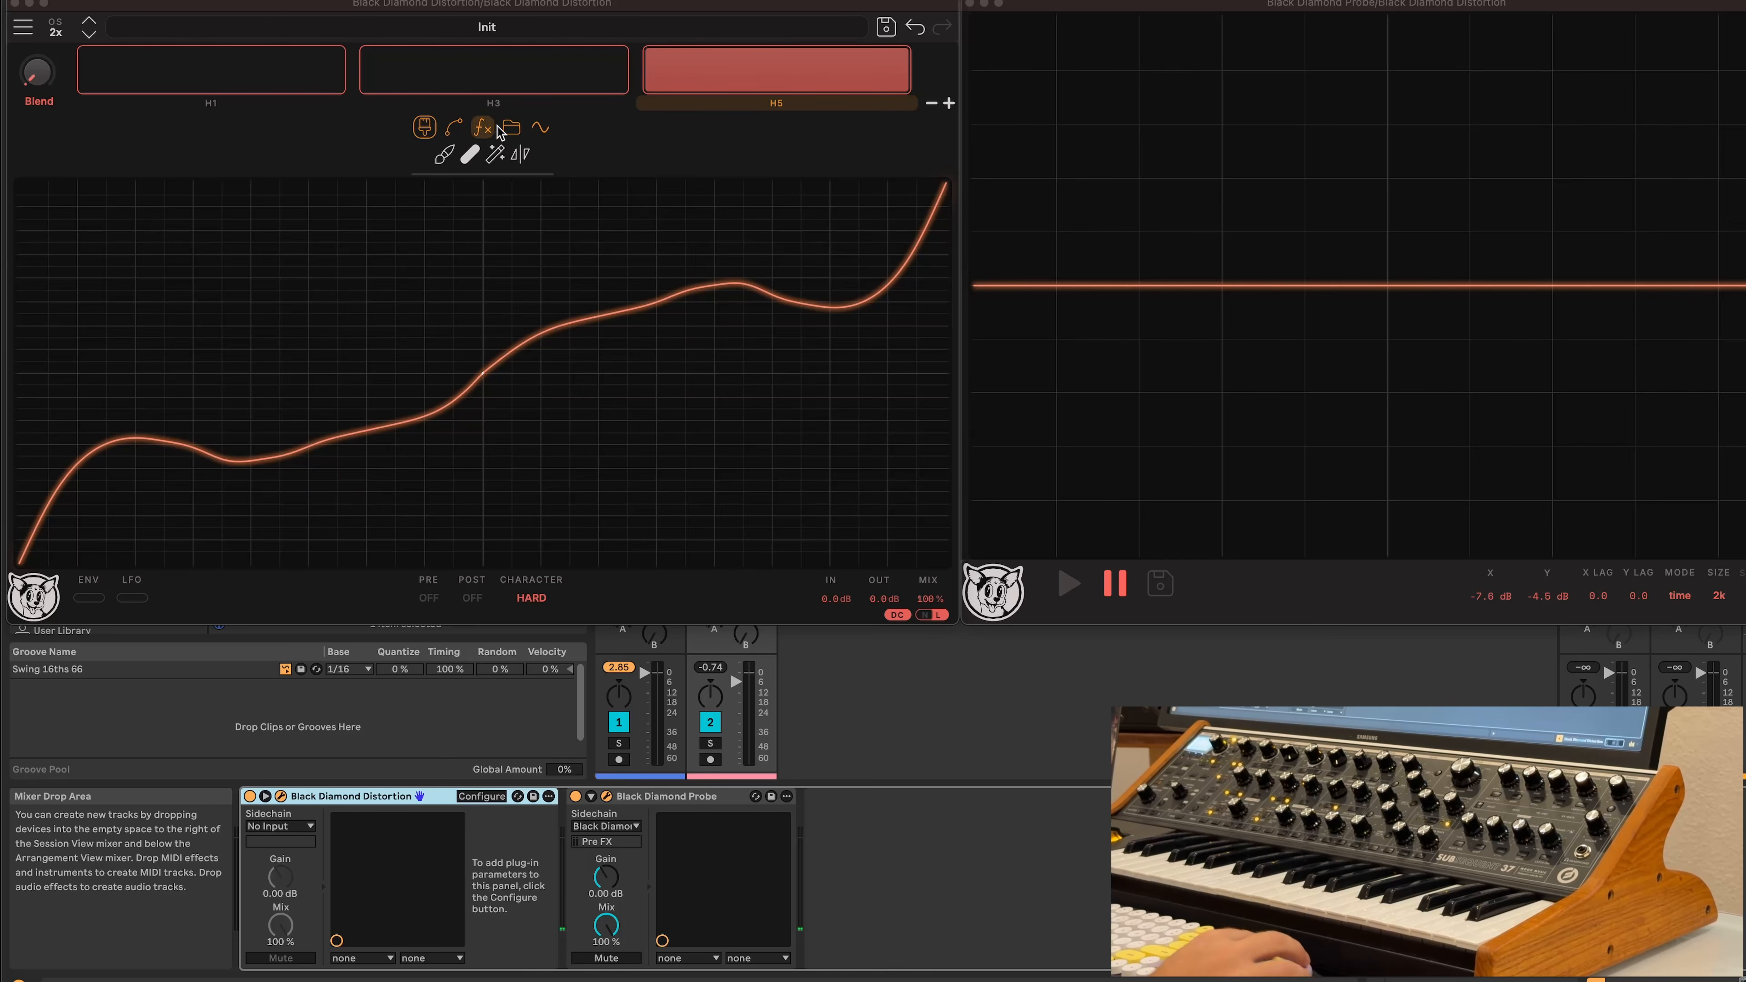
Switch the H5 lane to Equation mode, apply tanh(2x), and change the multiplier to 4 and then to 8
{"action": "left_click", "coordinate": [483, 128]}
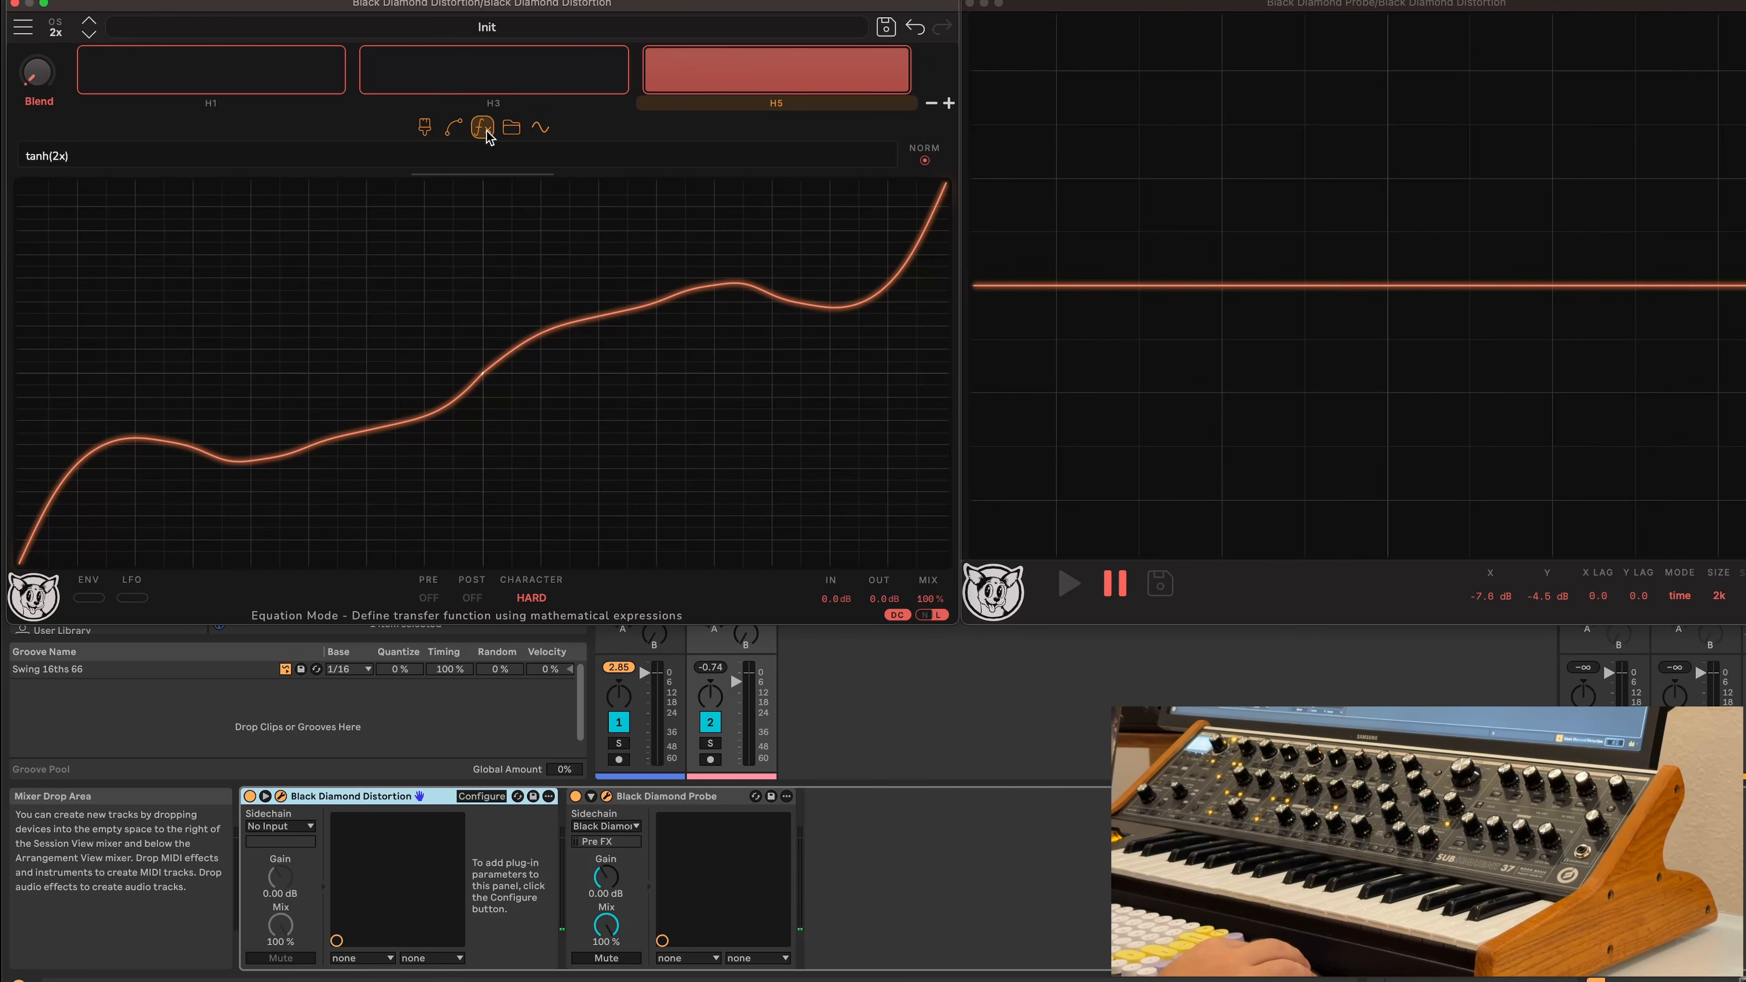
{"action": "left_click", "coordinate": [164, 155]}
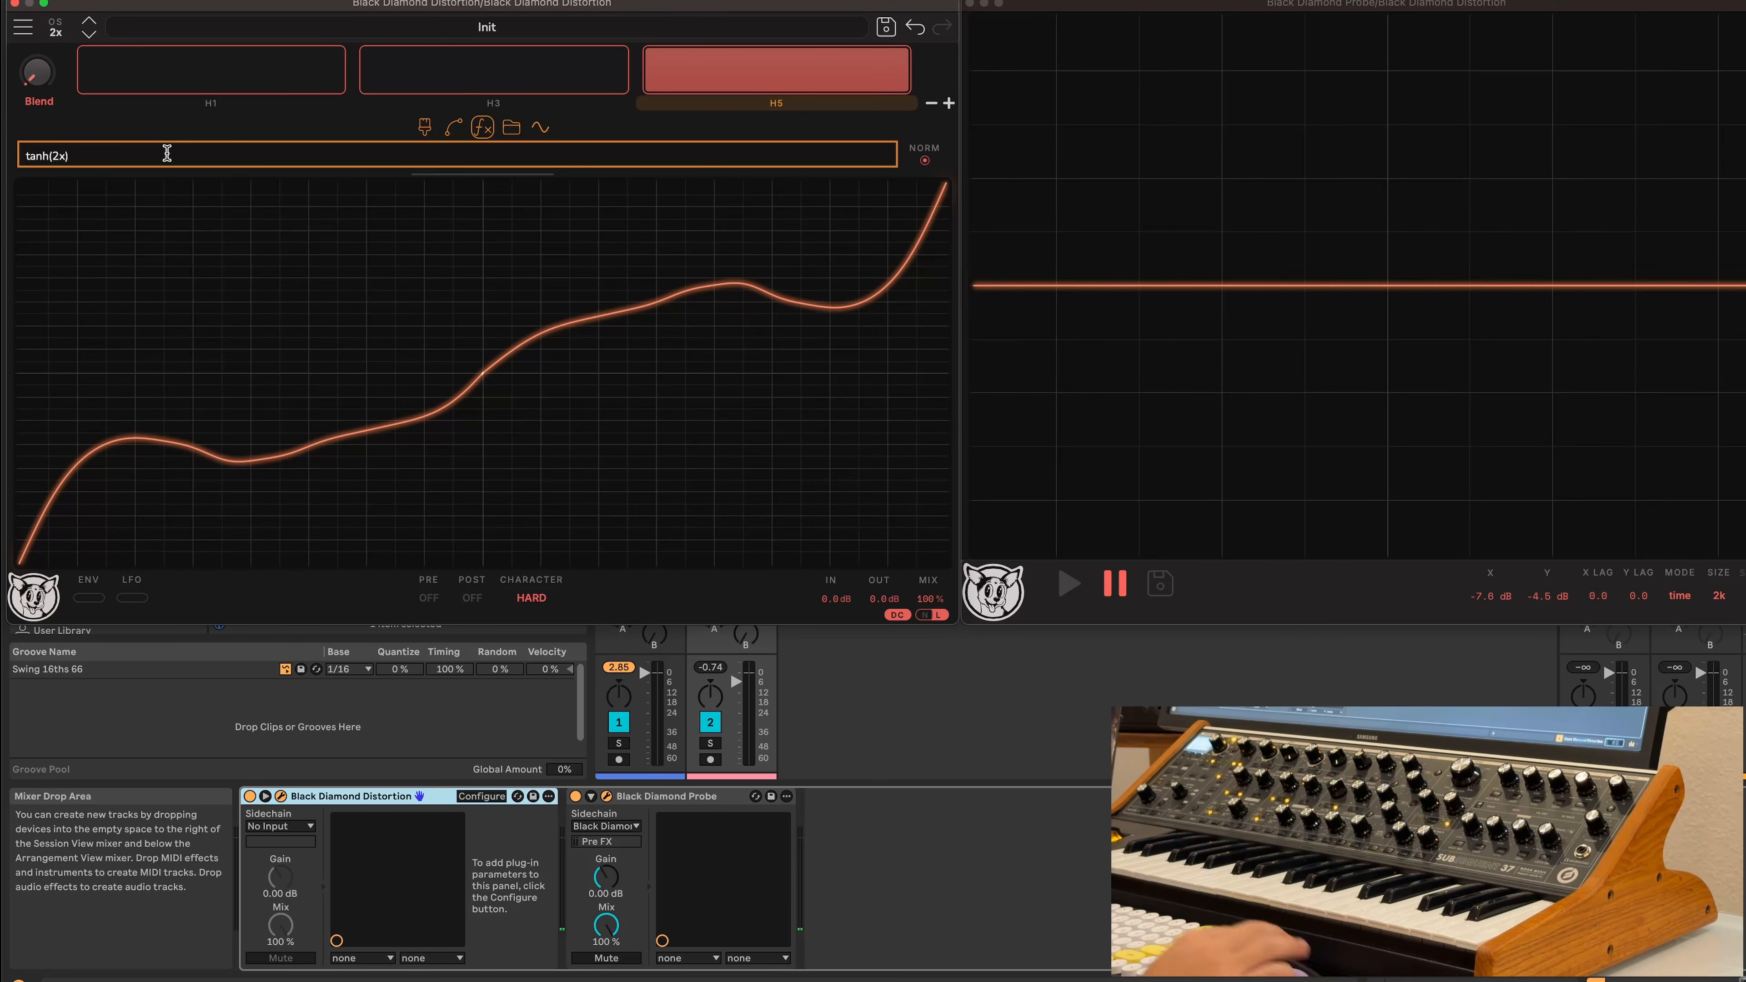
{"action": "key", "text": "Return"}
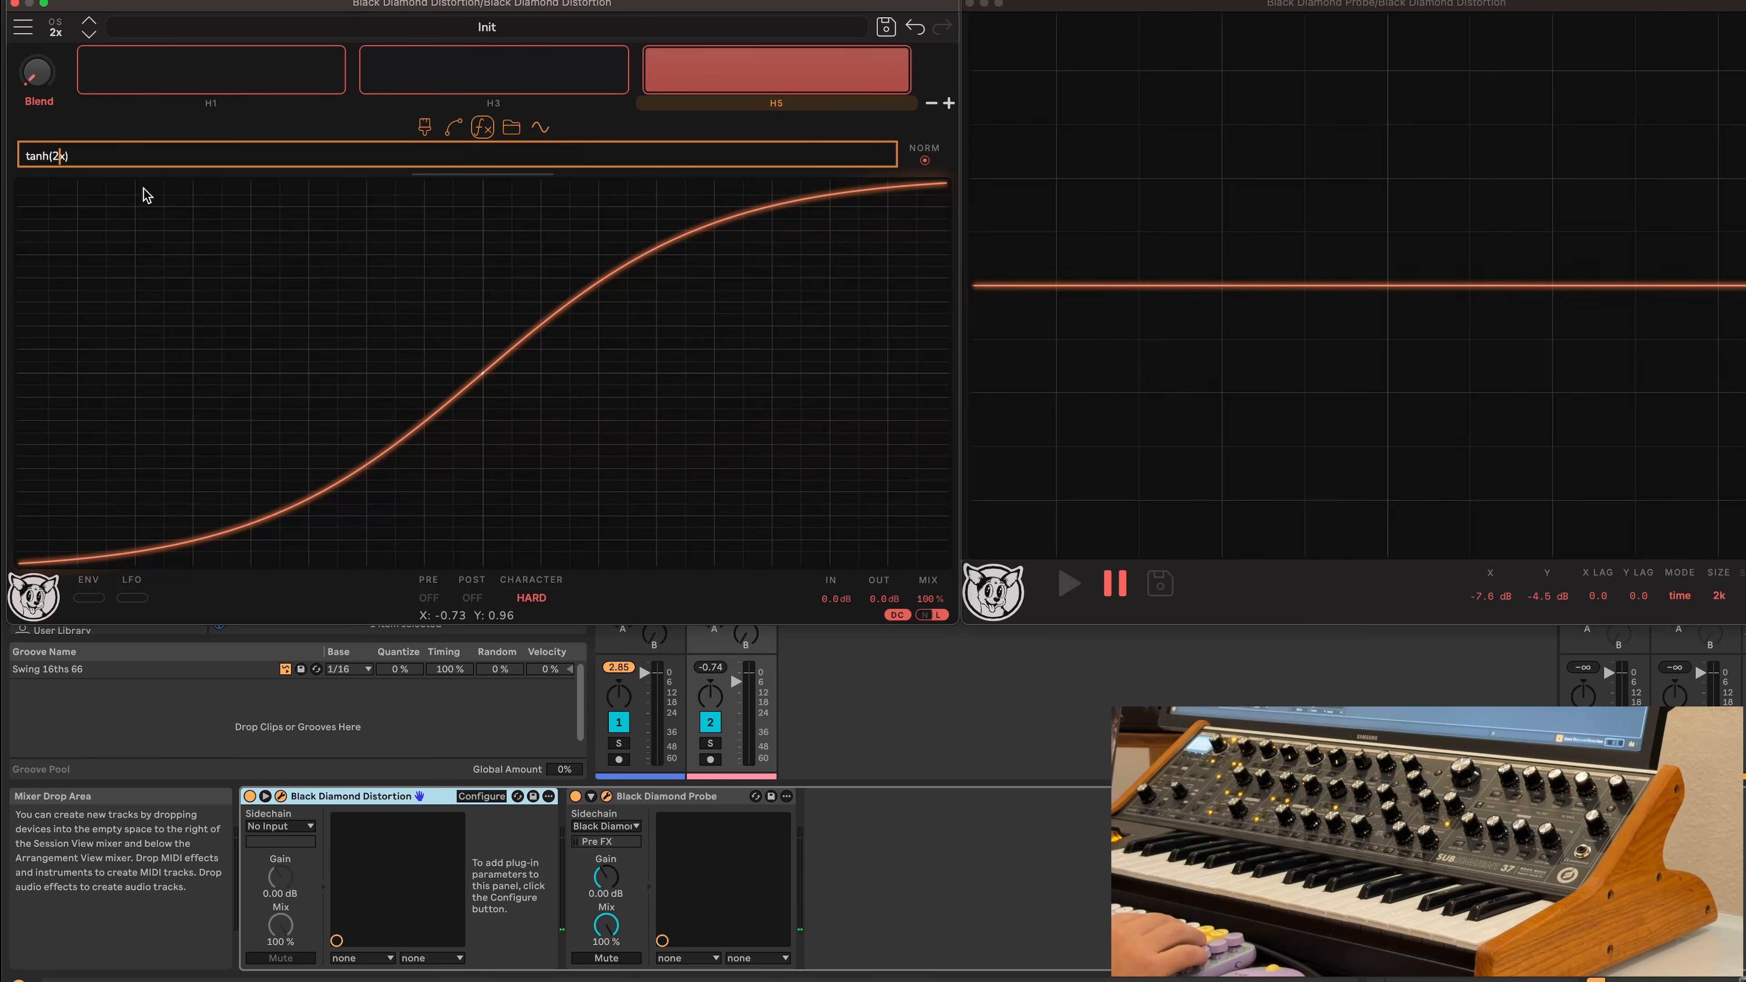
{"action": "type", "text": "4"}
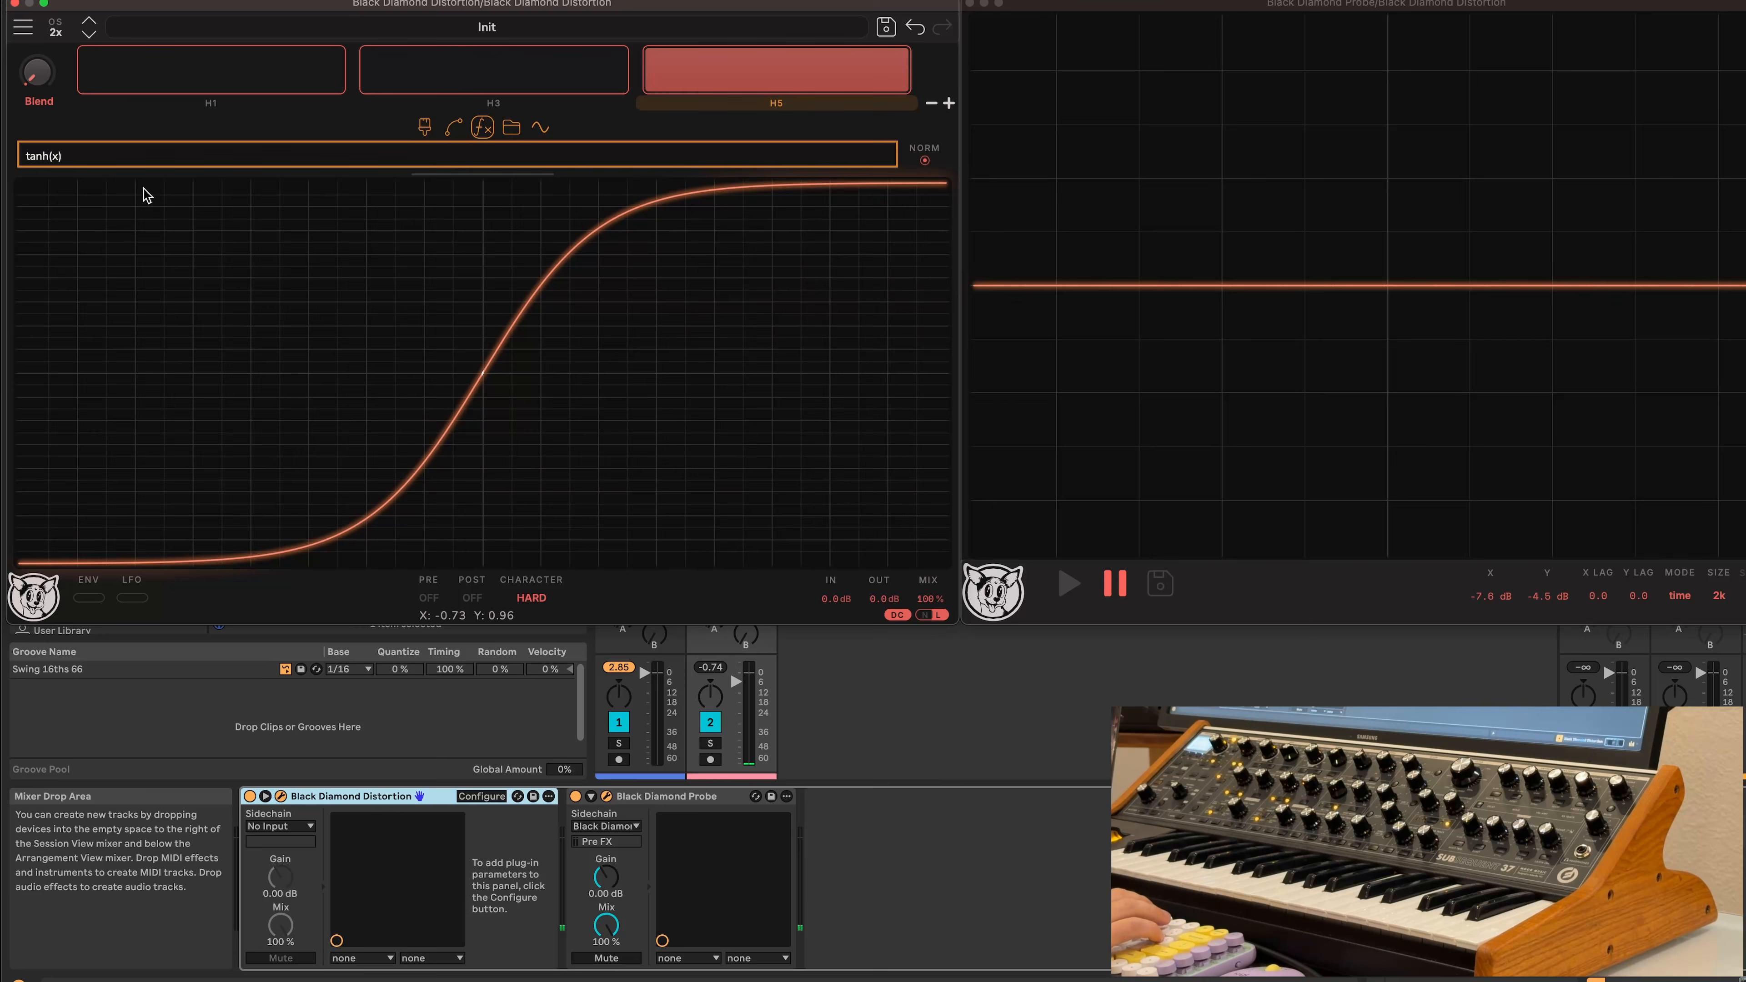
{"action": "type", "text": "8"}
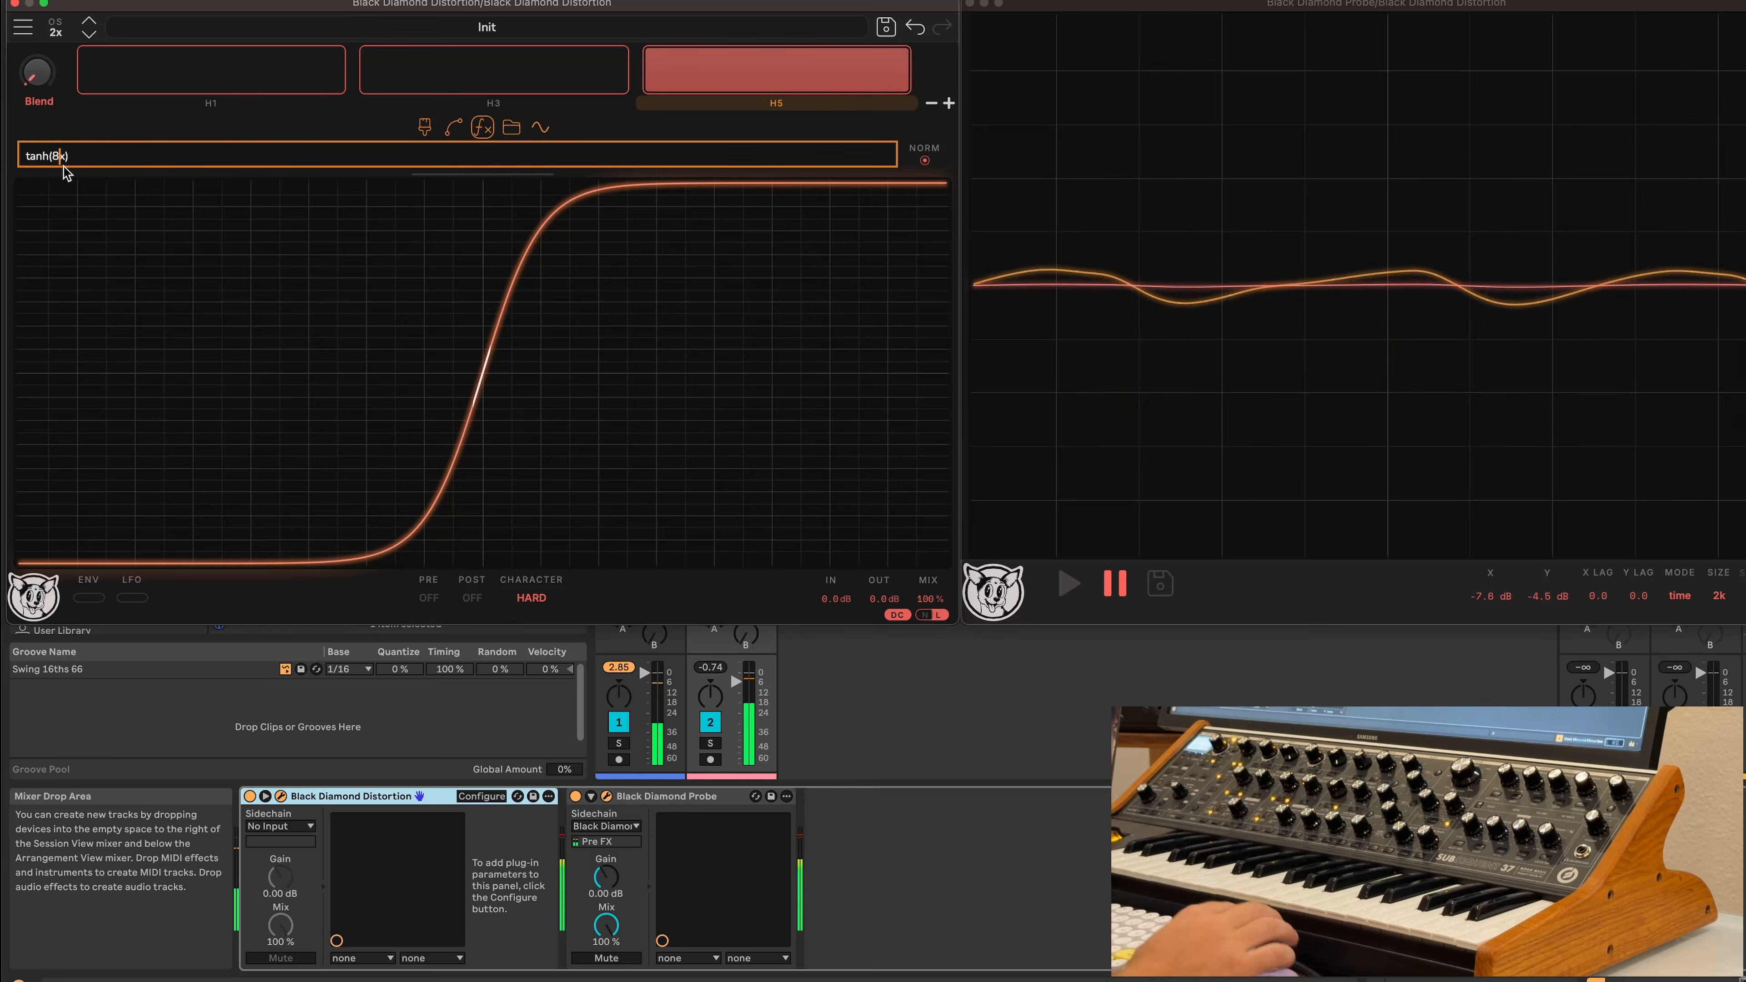
Replace the H5 equation with sin(2*x), and change it to sin(4*pi*x)
{"action": "key", "text": "super+a"}
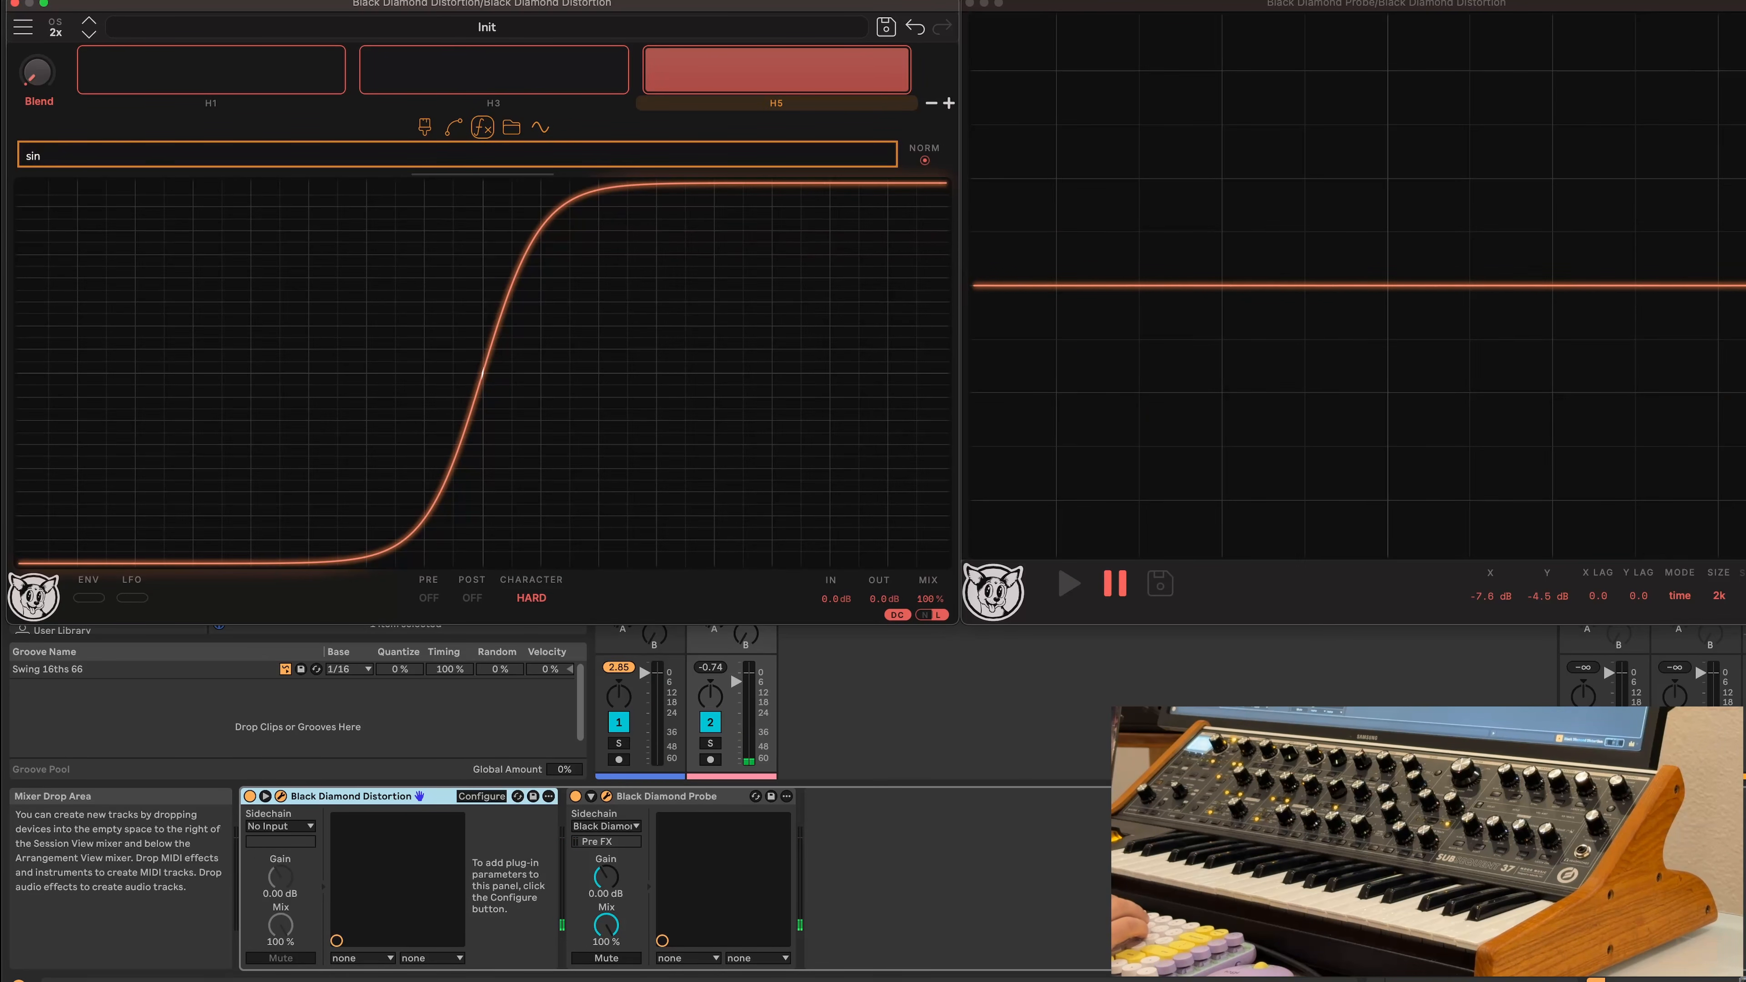
{"action": "type", "text": "sin(2*x"}
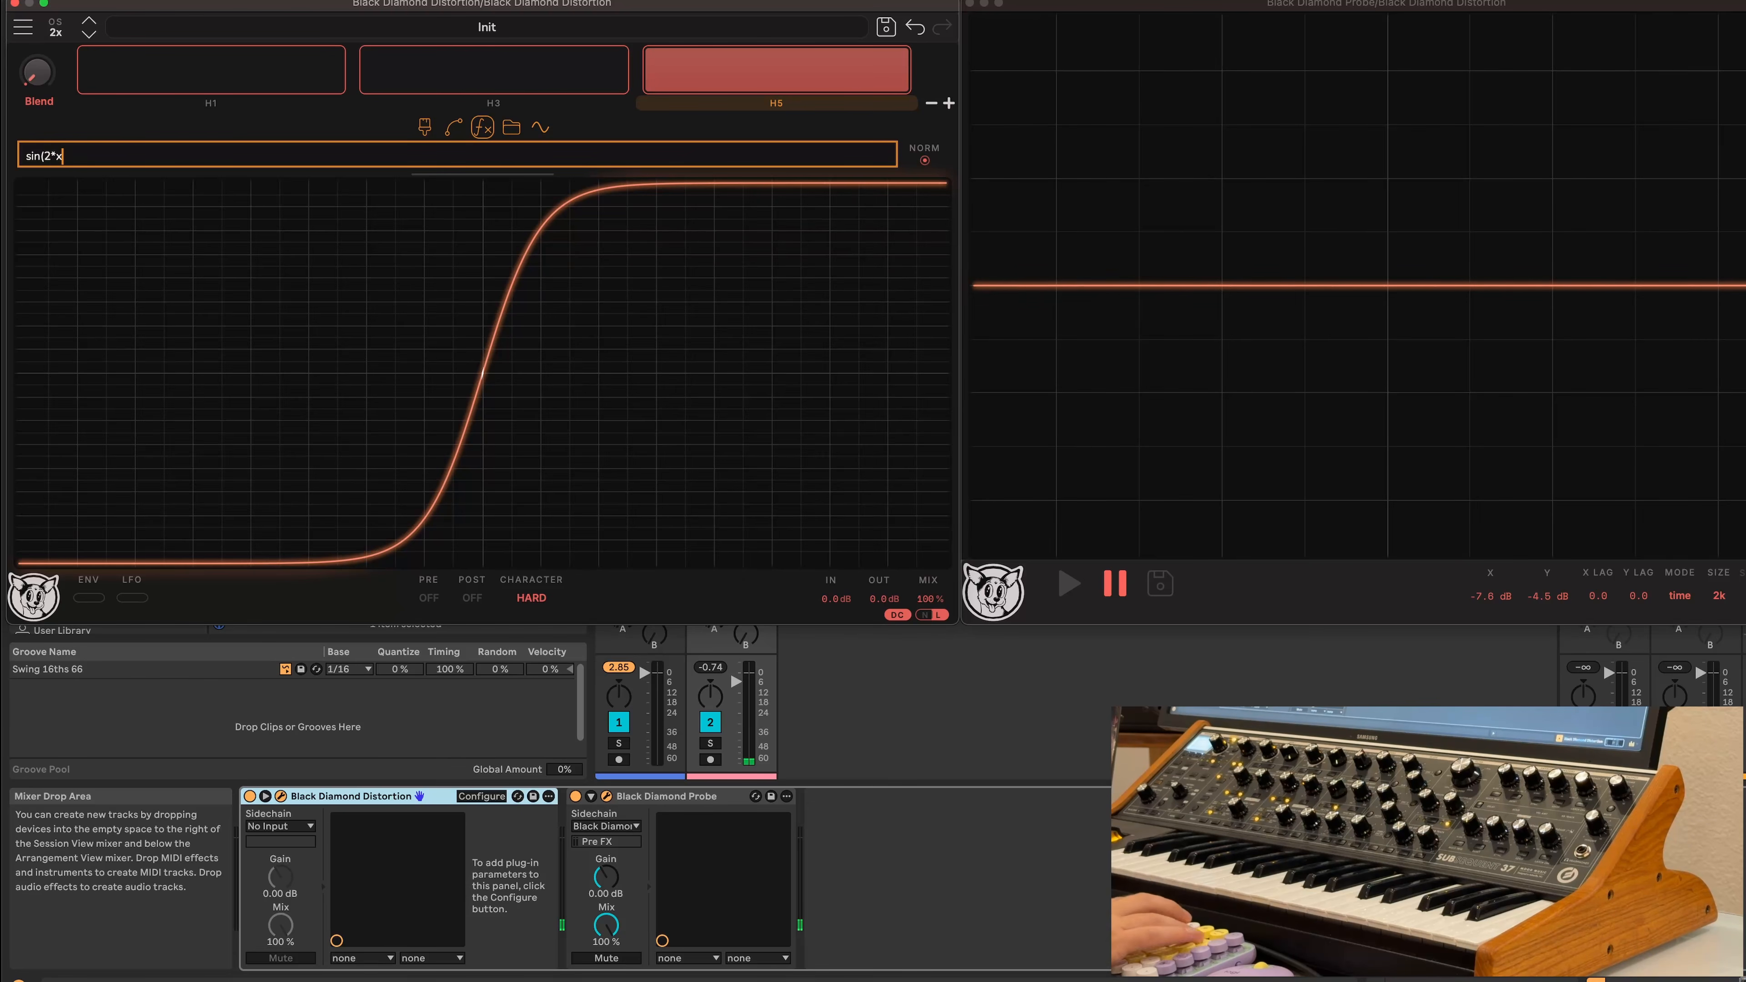
{"action": "type", "text": ")"}
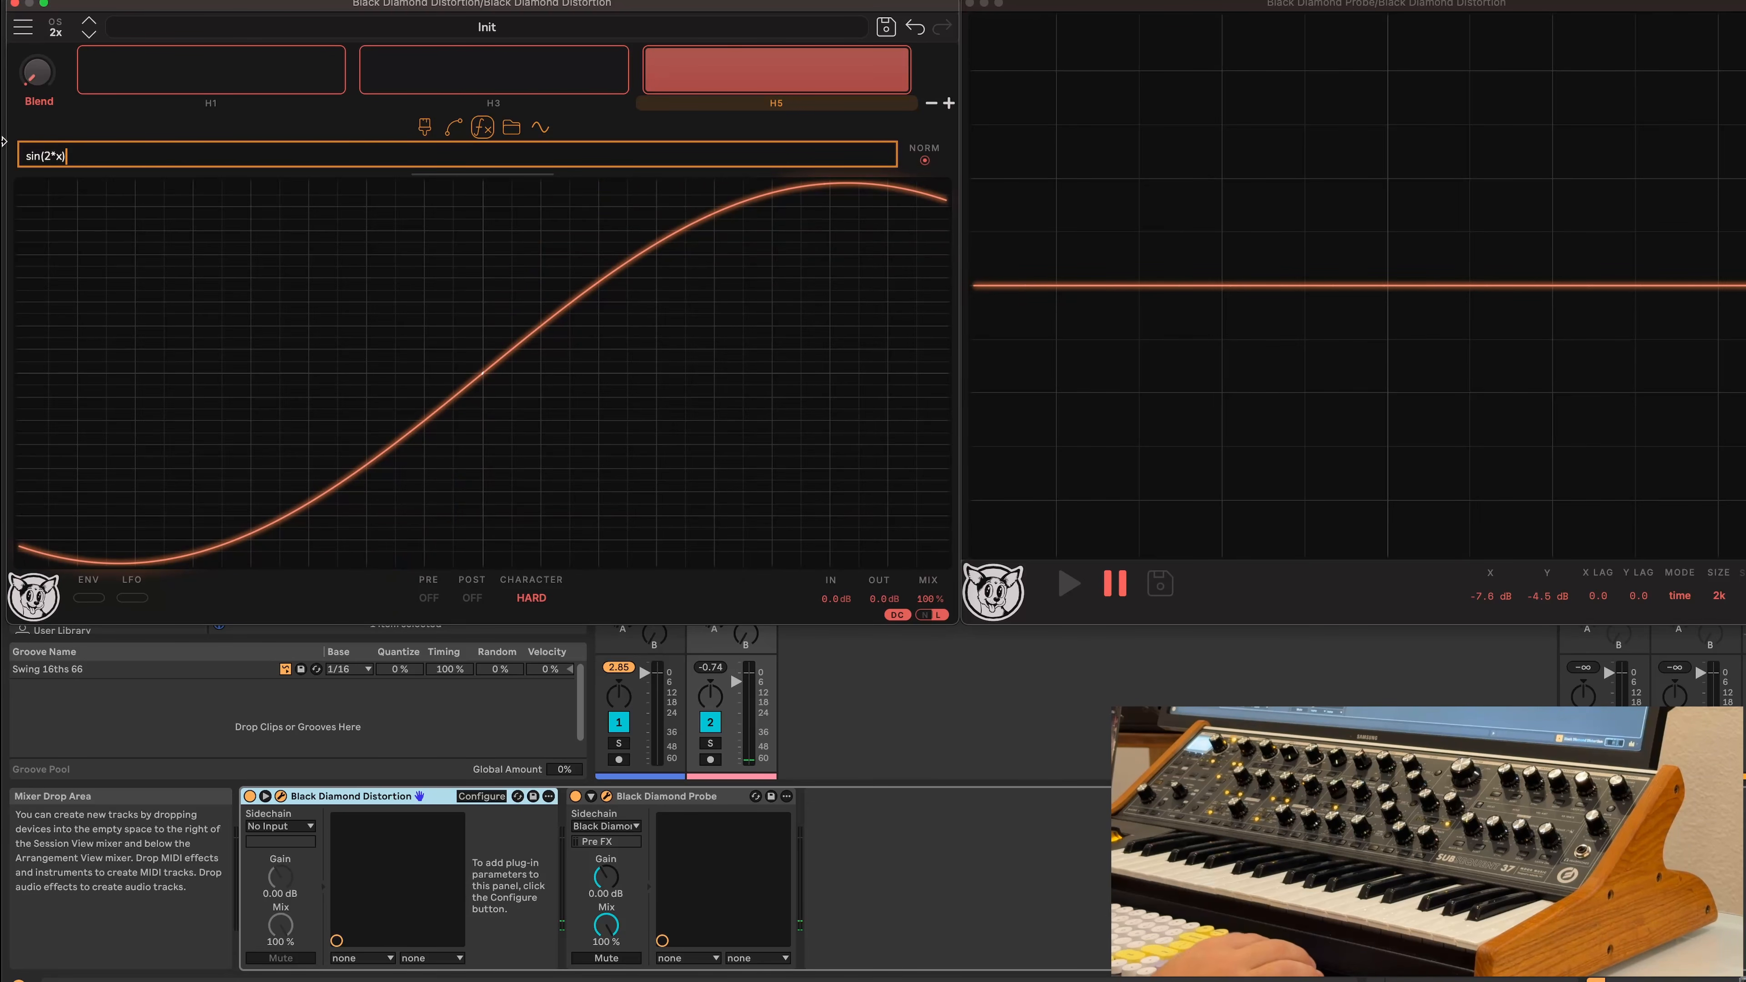
{"action": "left_click", "coordinate": [48, 156]}
{"action": "key", "text": "BackSpace"}
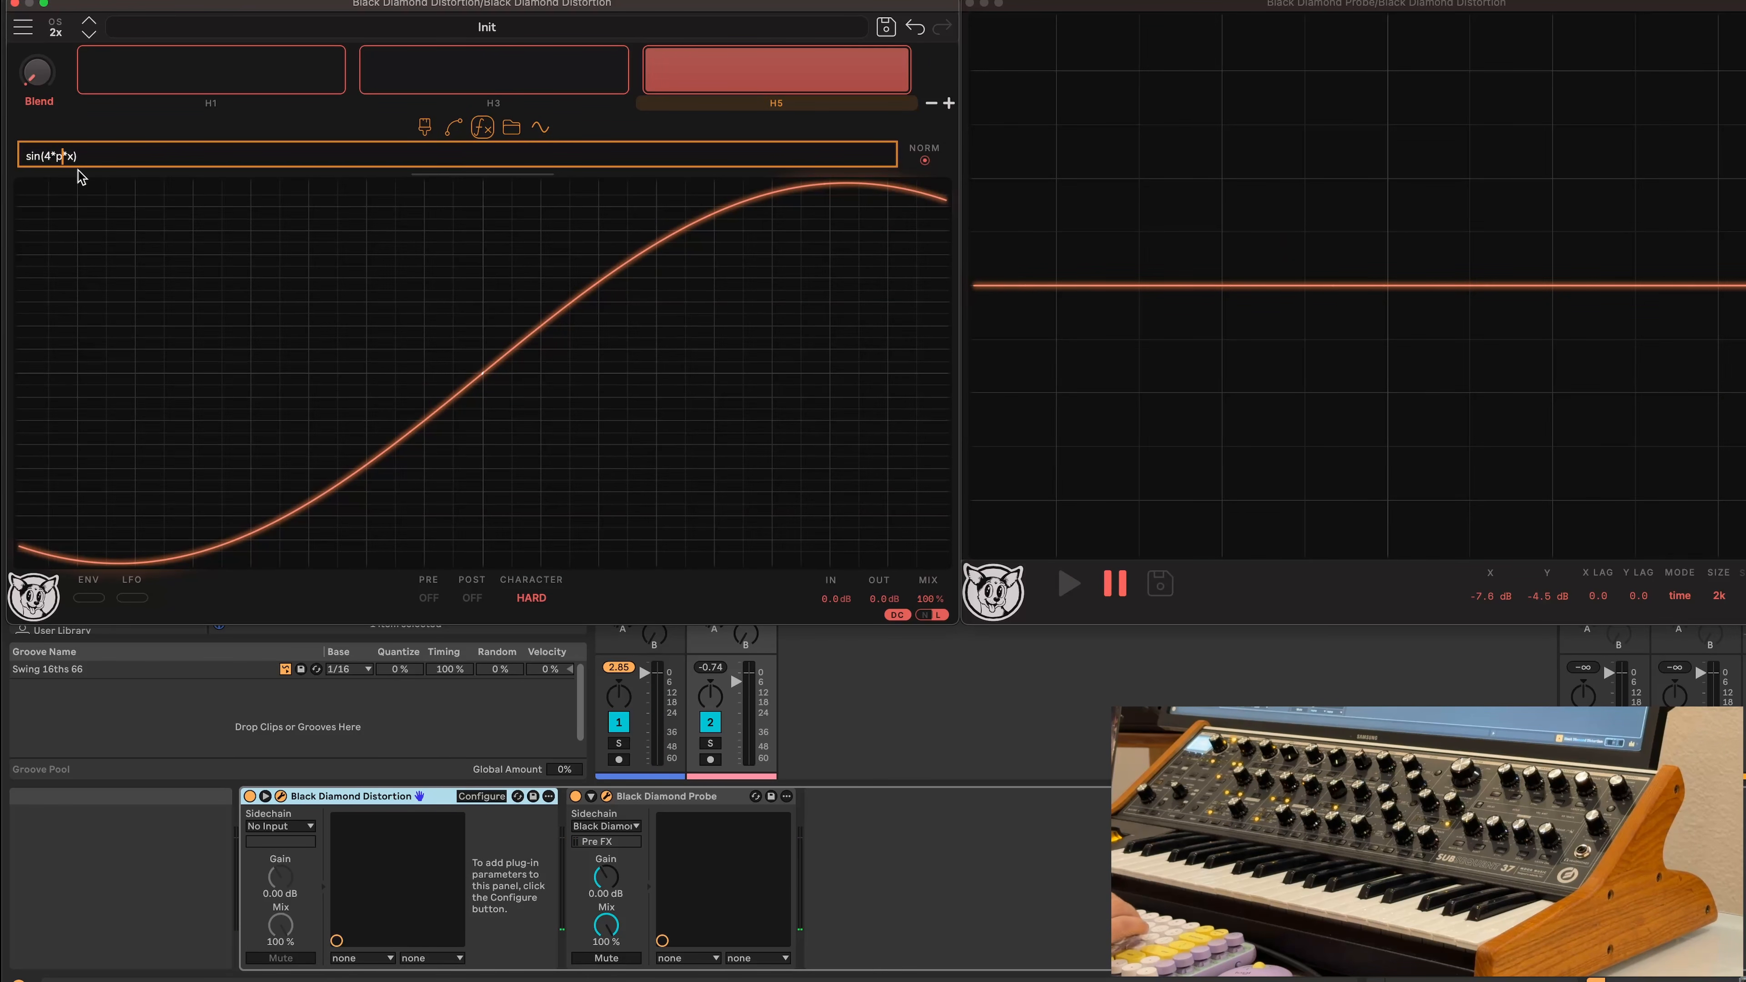
{"action": "key", "text": "Return"}
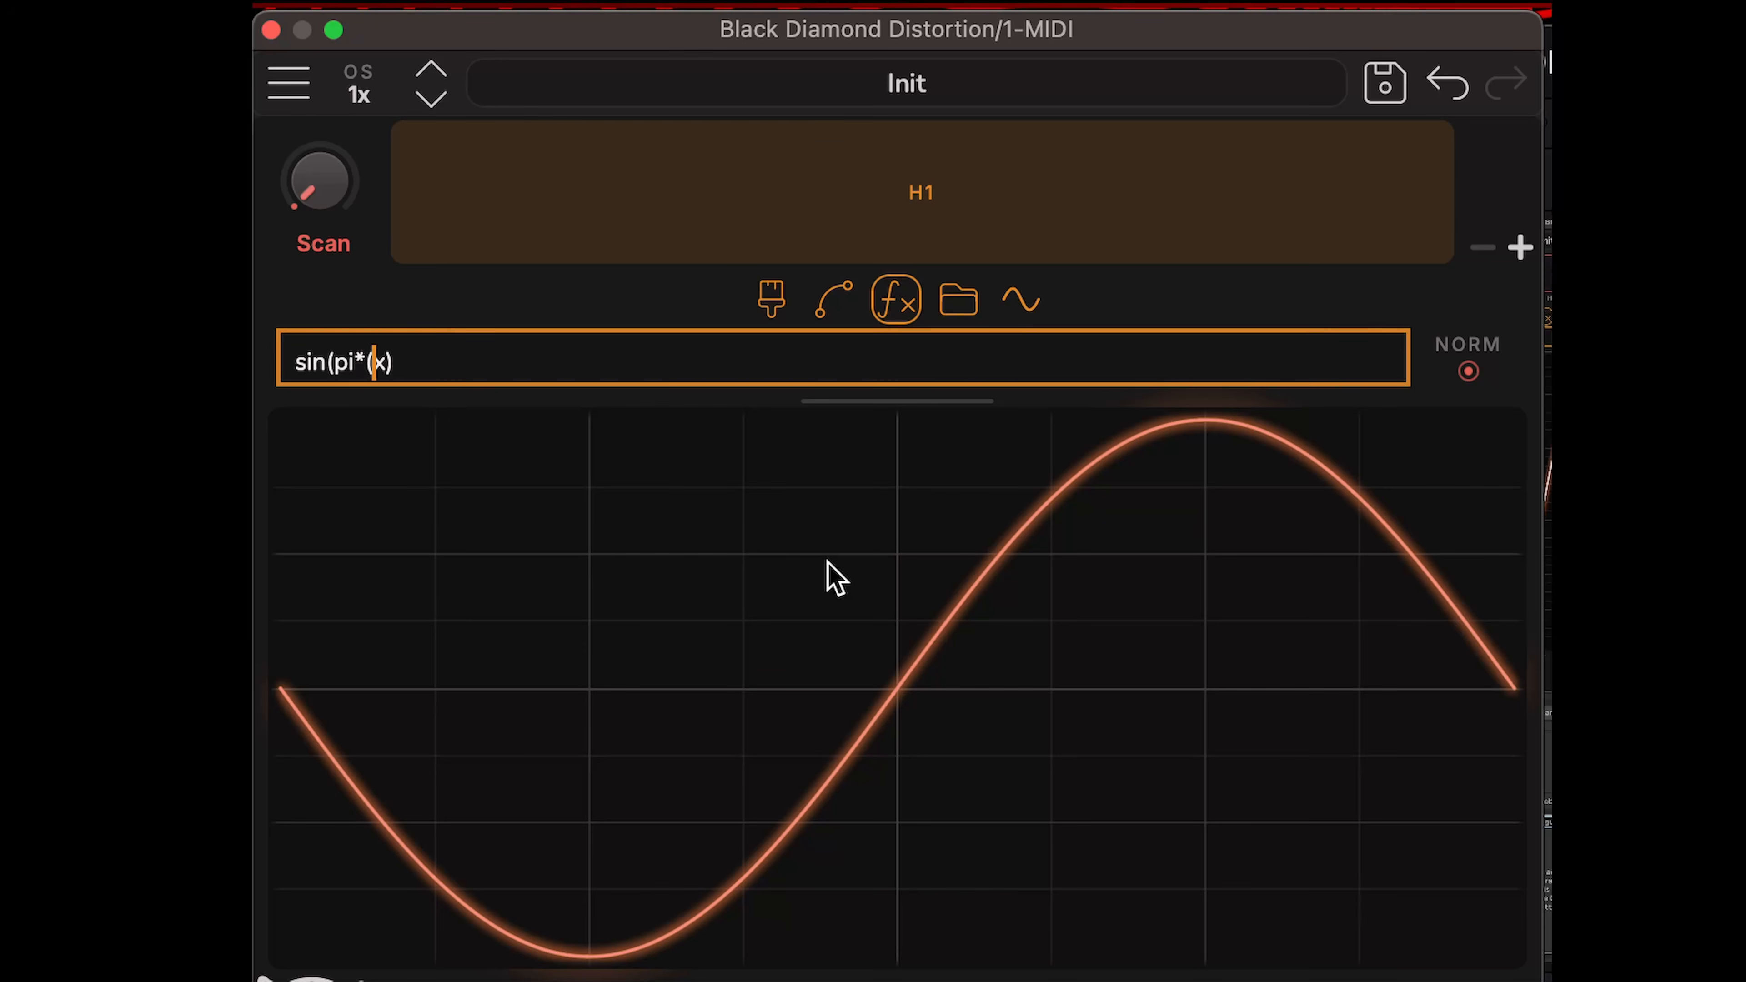
Sweep Scan to maximum with the H1 equation set to sin(pi*(1+10*m)x), and back to minimum with sin replaced by tanh
{"action": "type", "text": "1+10*m)"}
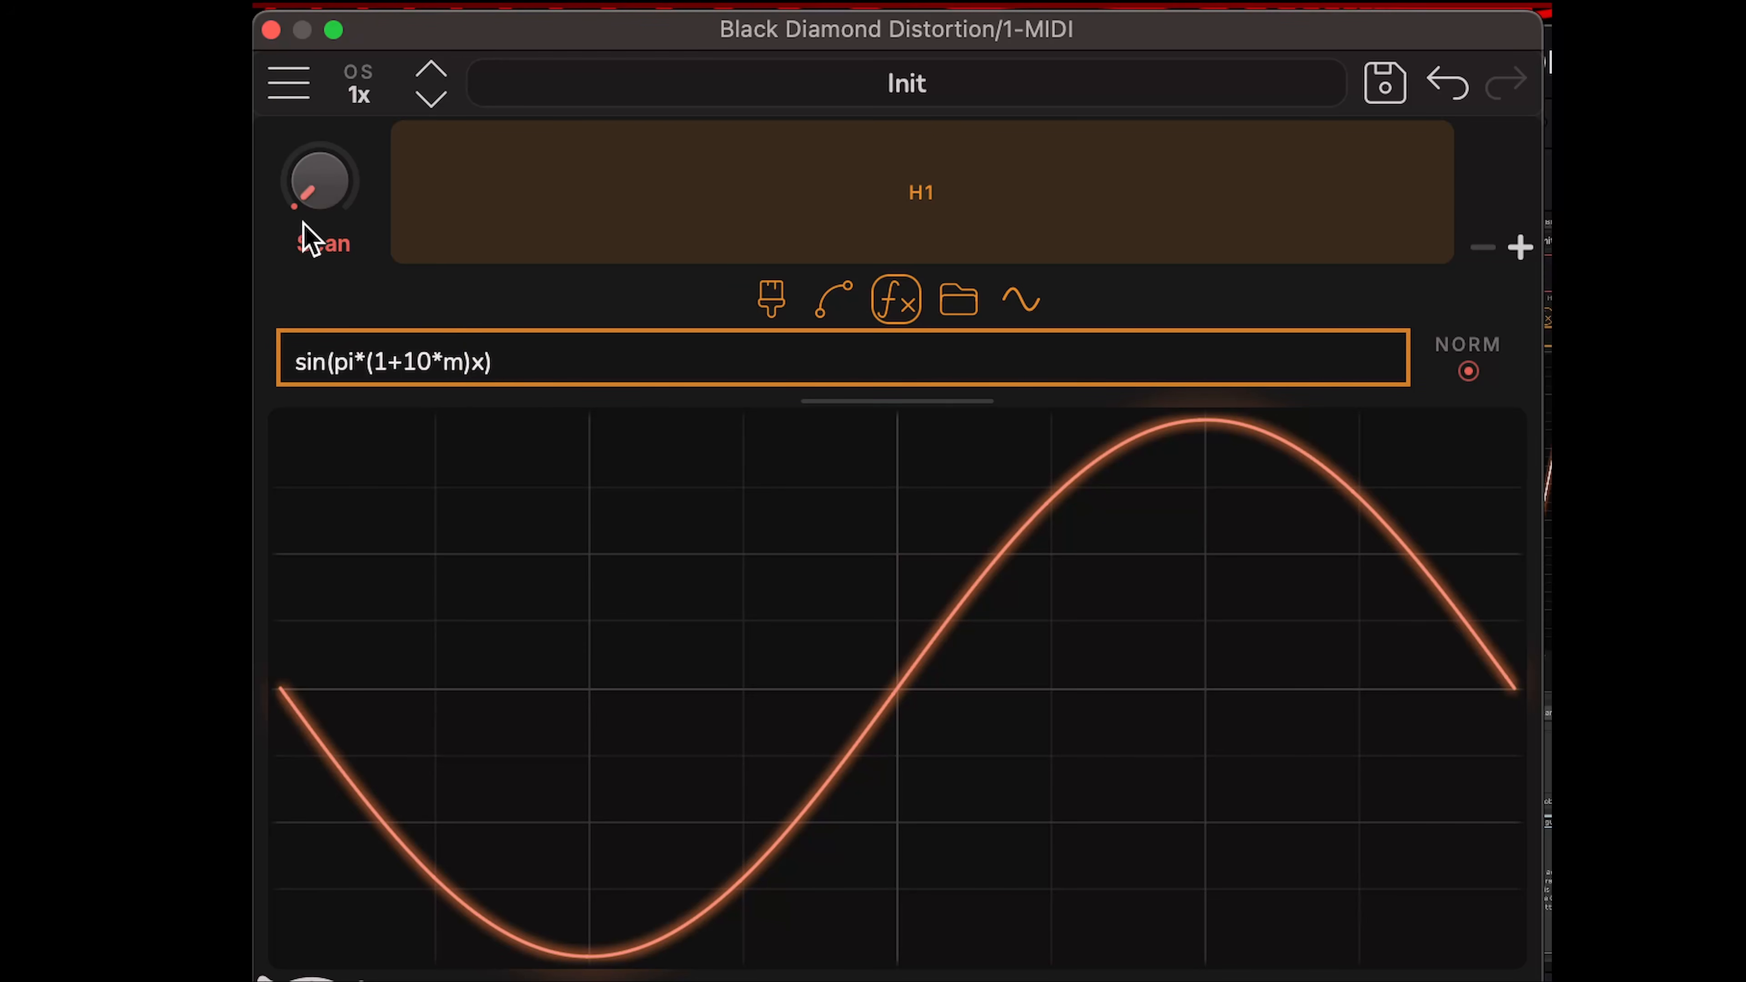
{"action": "left_click_drag", "start_coordinate": [319, 208], "coordinate": [336, 20]}
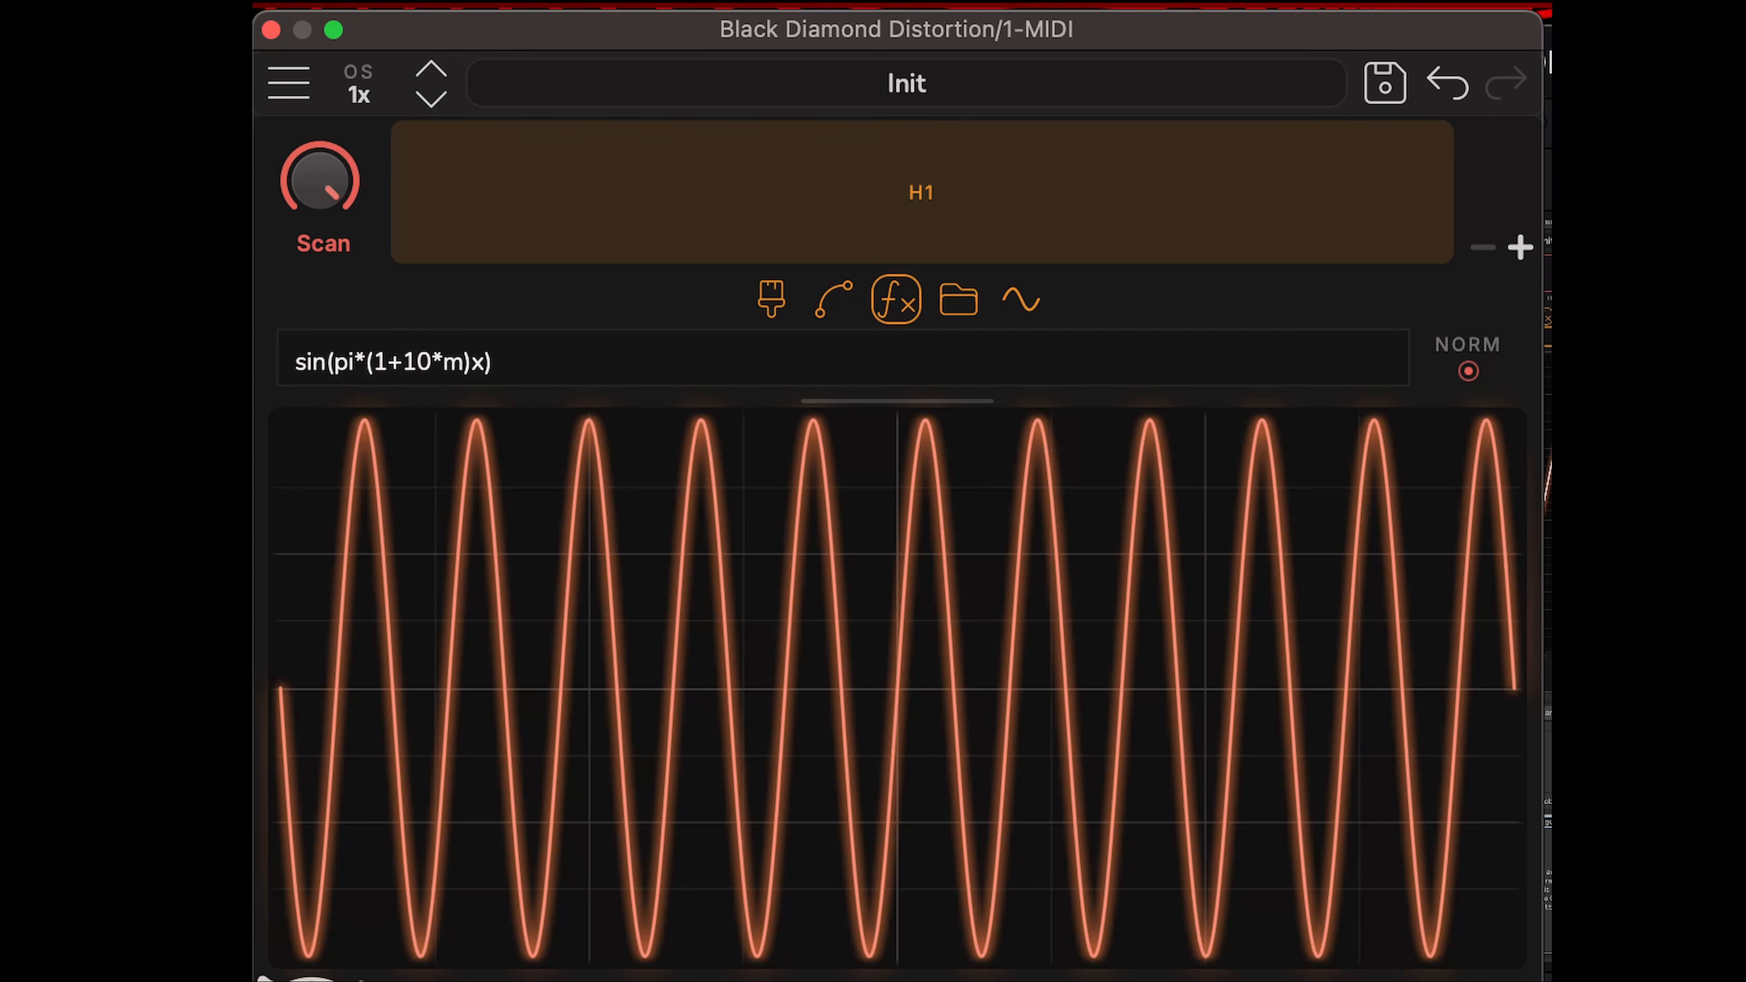
{"action": "left_click", "coordinate": [289, 359]}
{"action": "double_click", "coordinate": [293, 361]}
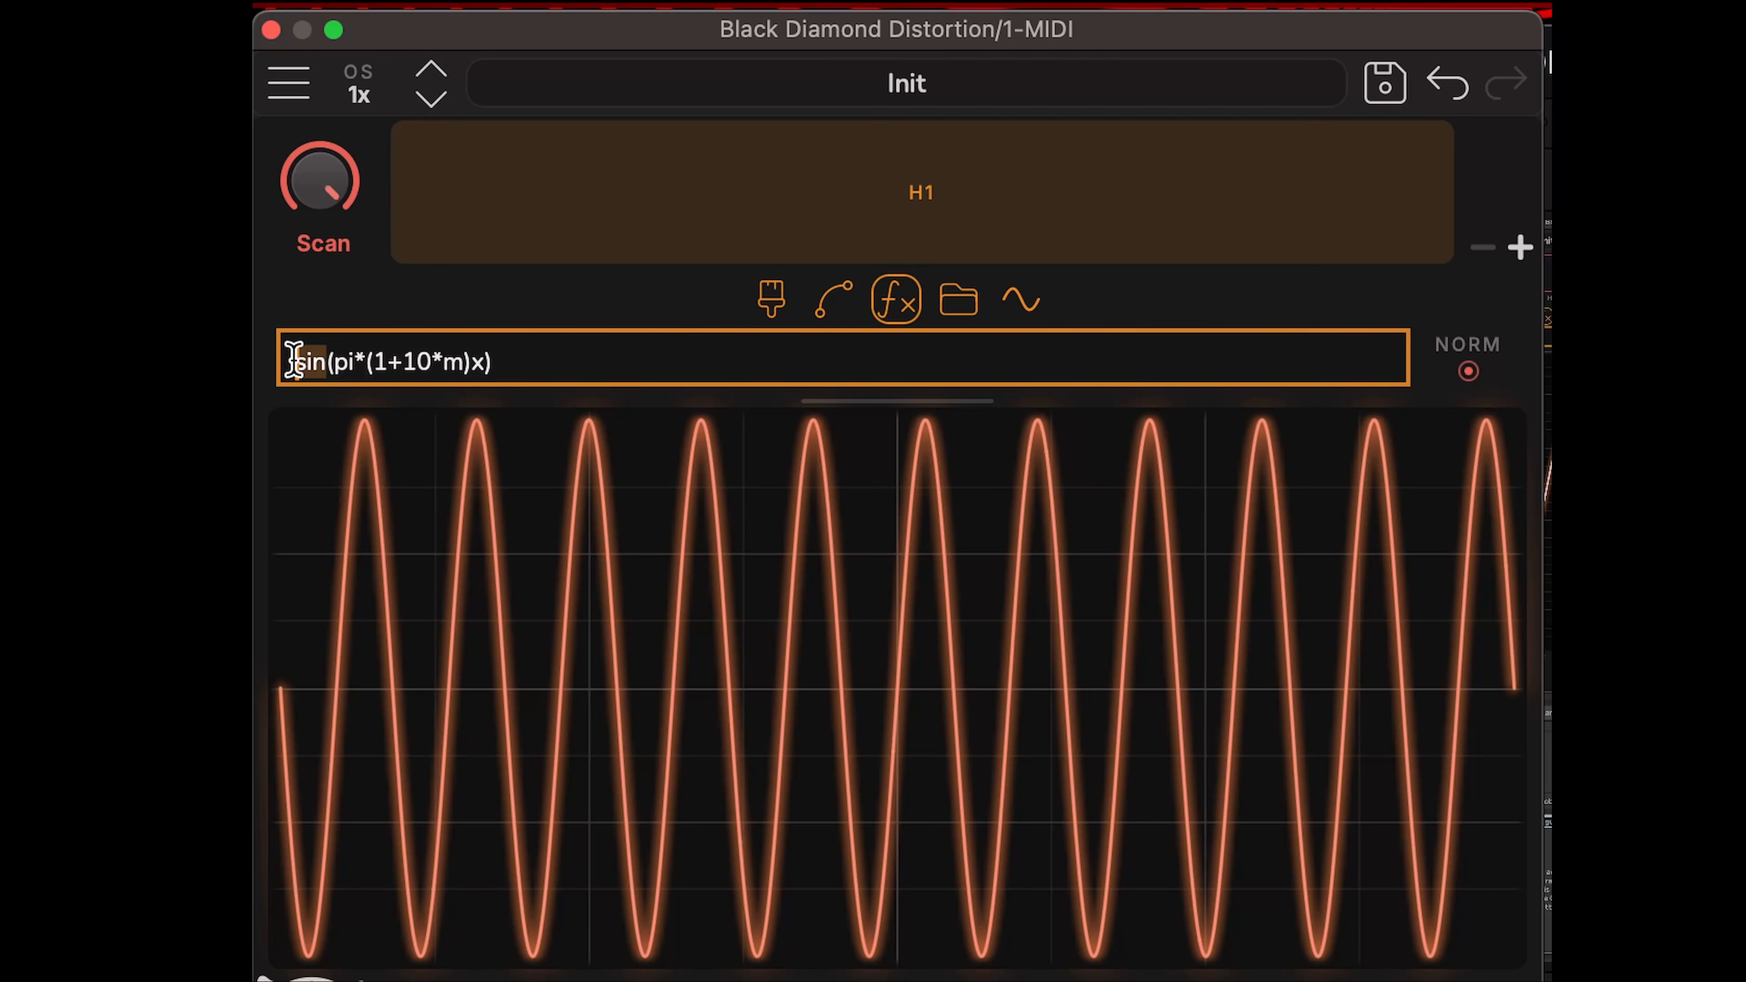
{"action": "type", "text": "tanh"}
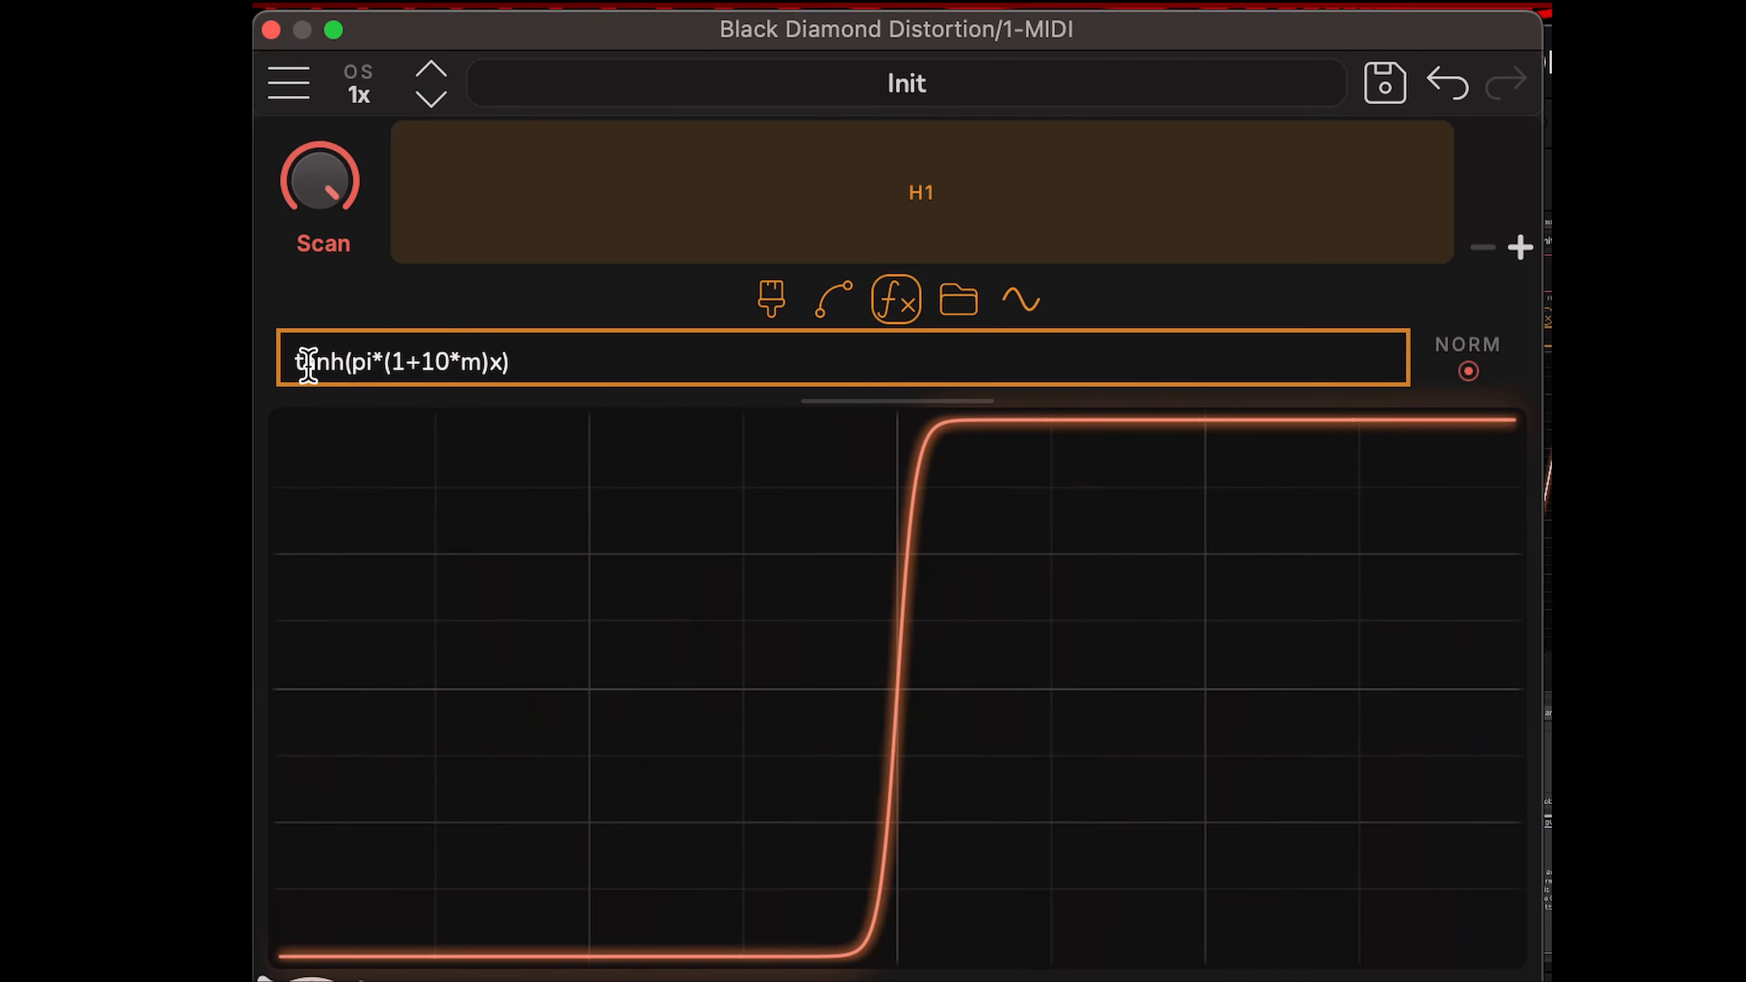
{"action": "left_click_drag", "start_coordinate": [342, 195], "coordinate": [257, 733]}
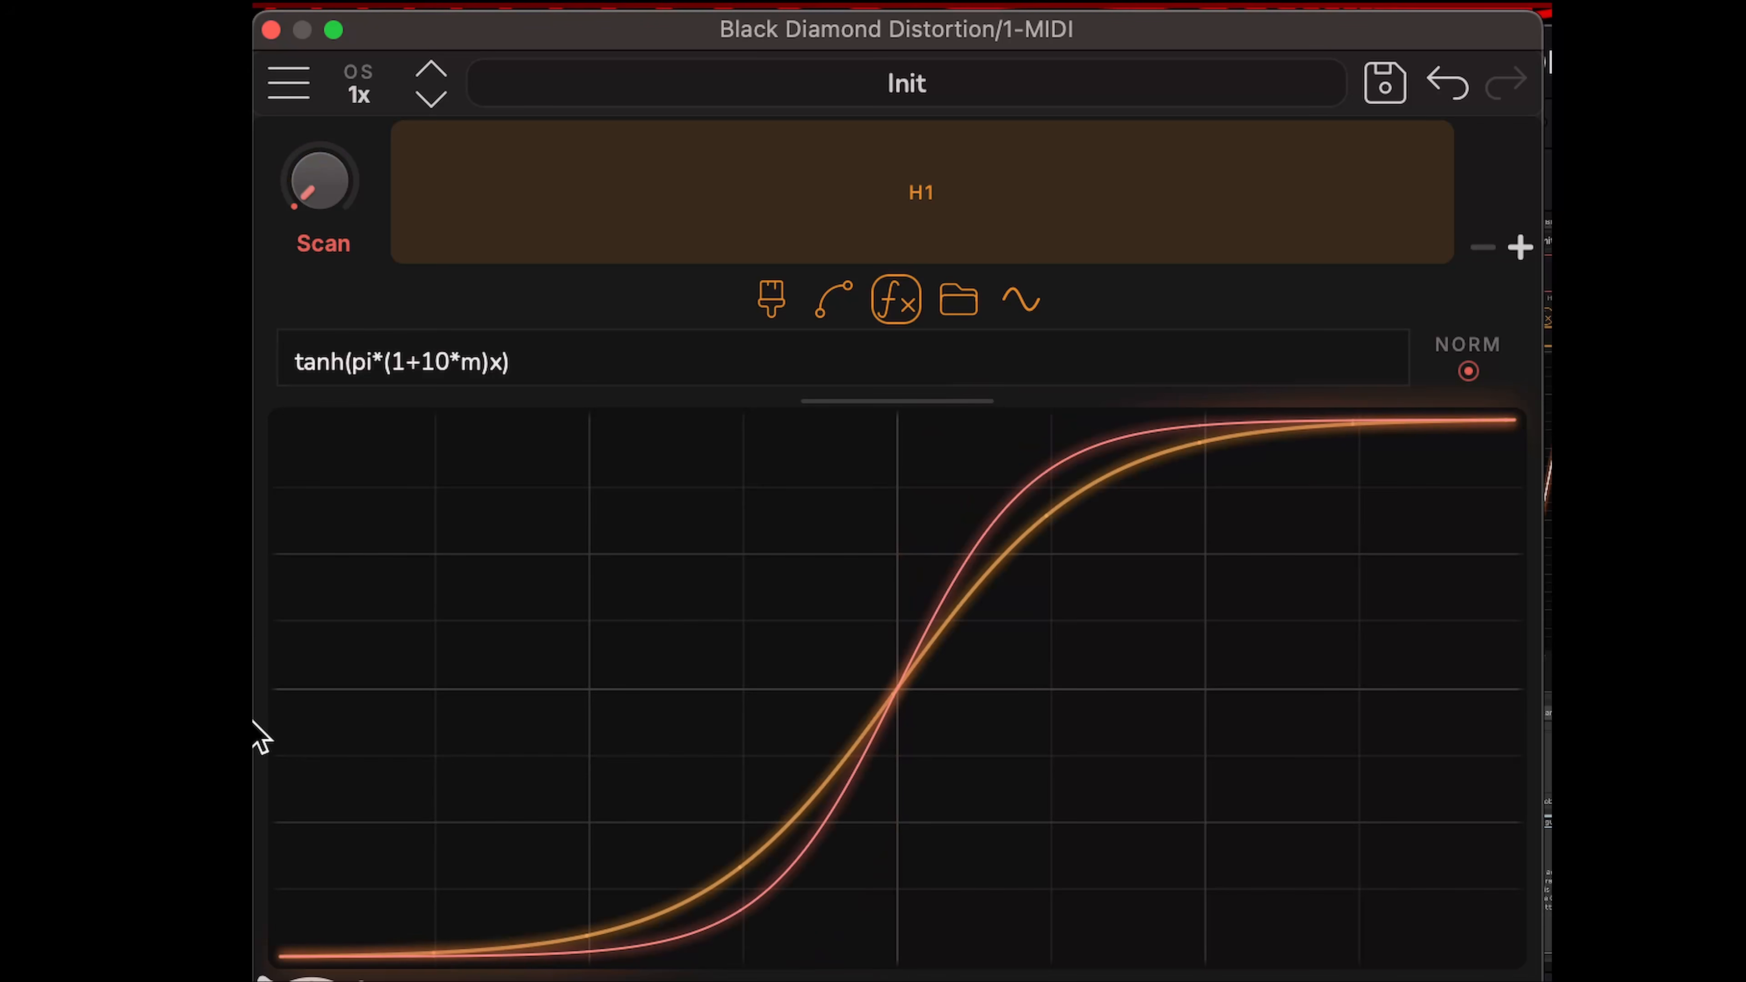
{"action": "left_click_drag", "start_coordinate": [261, 514], "coordinate": [260, 741]}
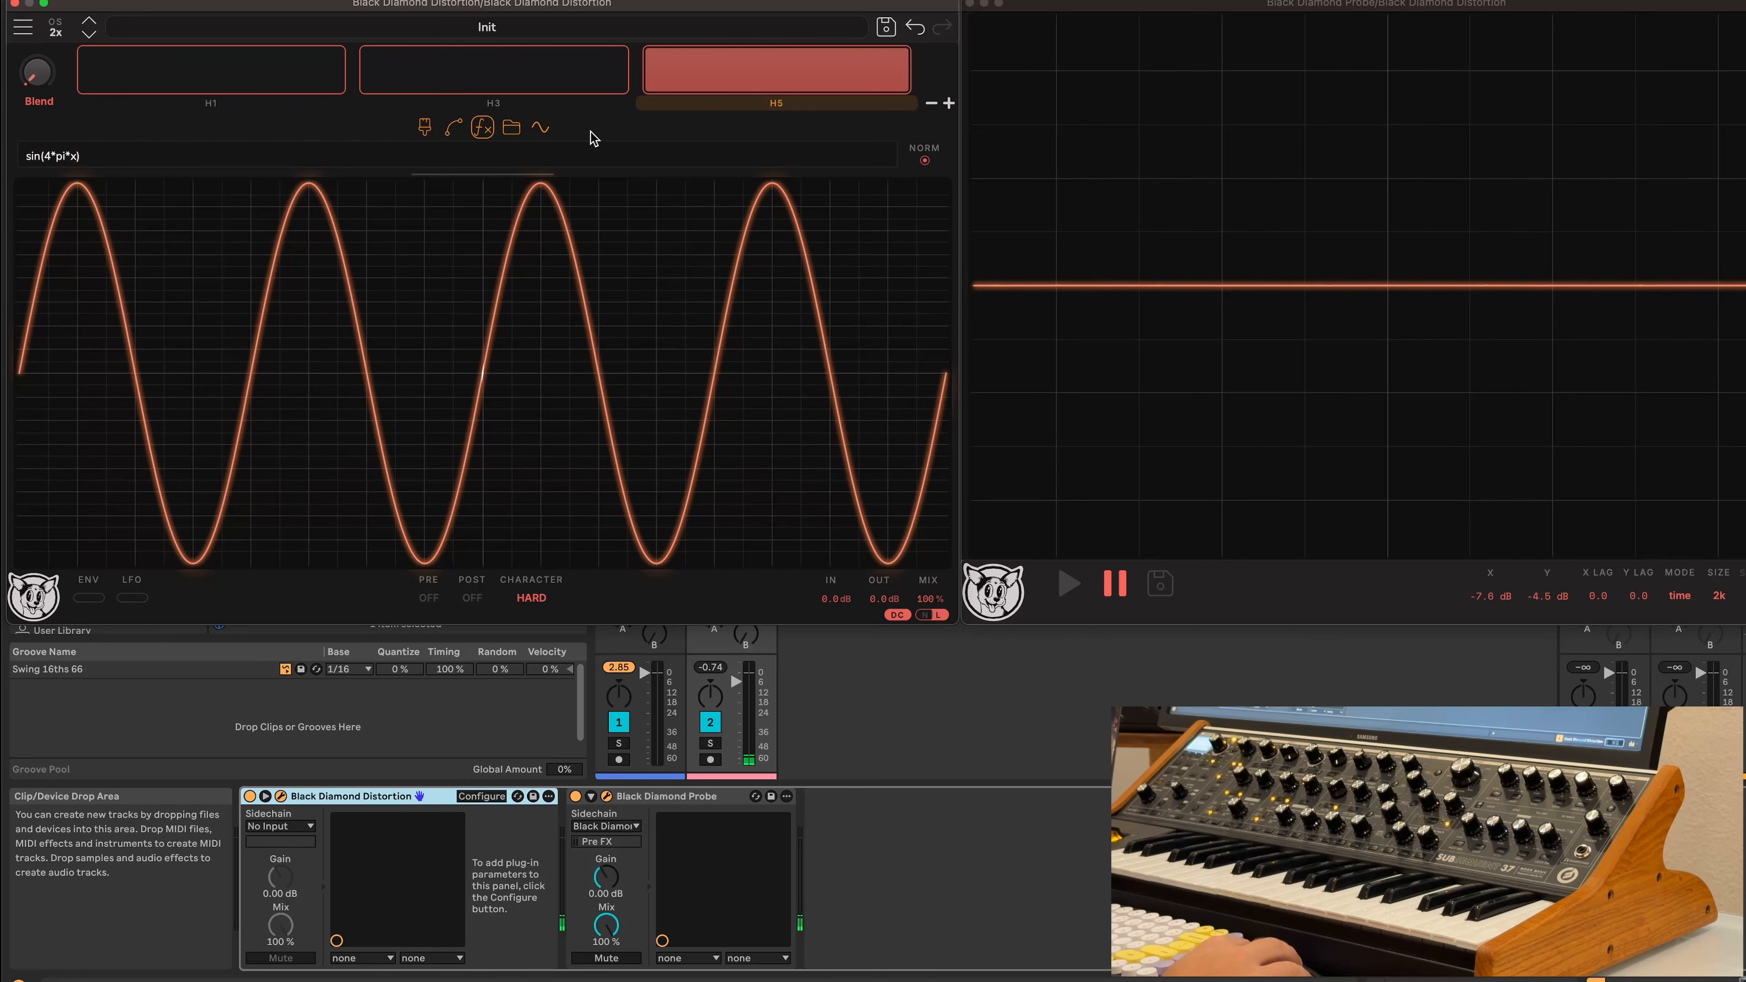
Load the Glory Driver curve preset into H5, reshape its upper nodes in Spline mode, and return to the curve preset browser
{"action": "left_click", "coordinate": [514, 131]}
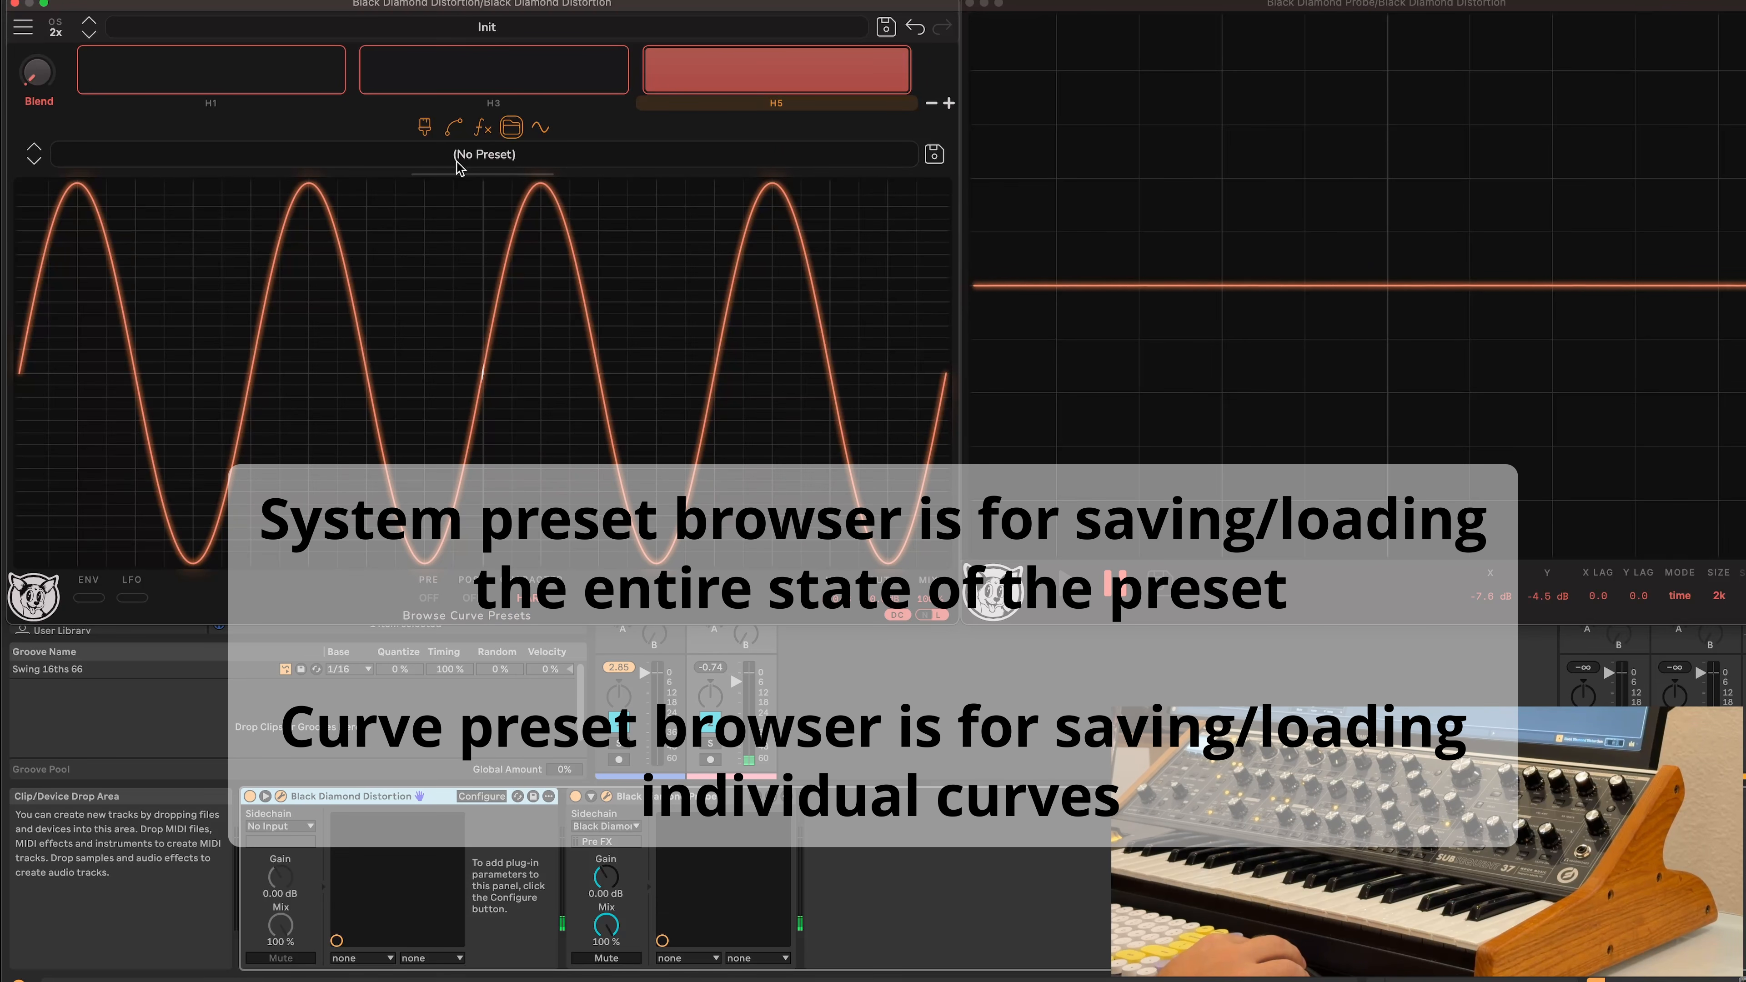
{"action": "left_click", "coordinate": [514, 156]}
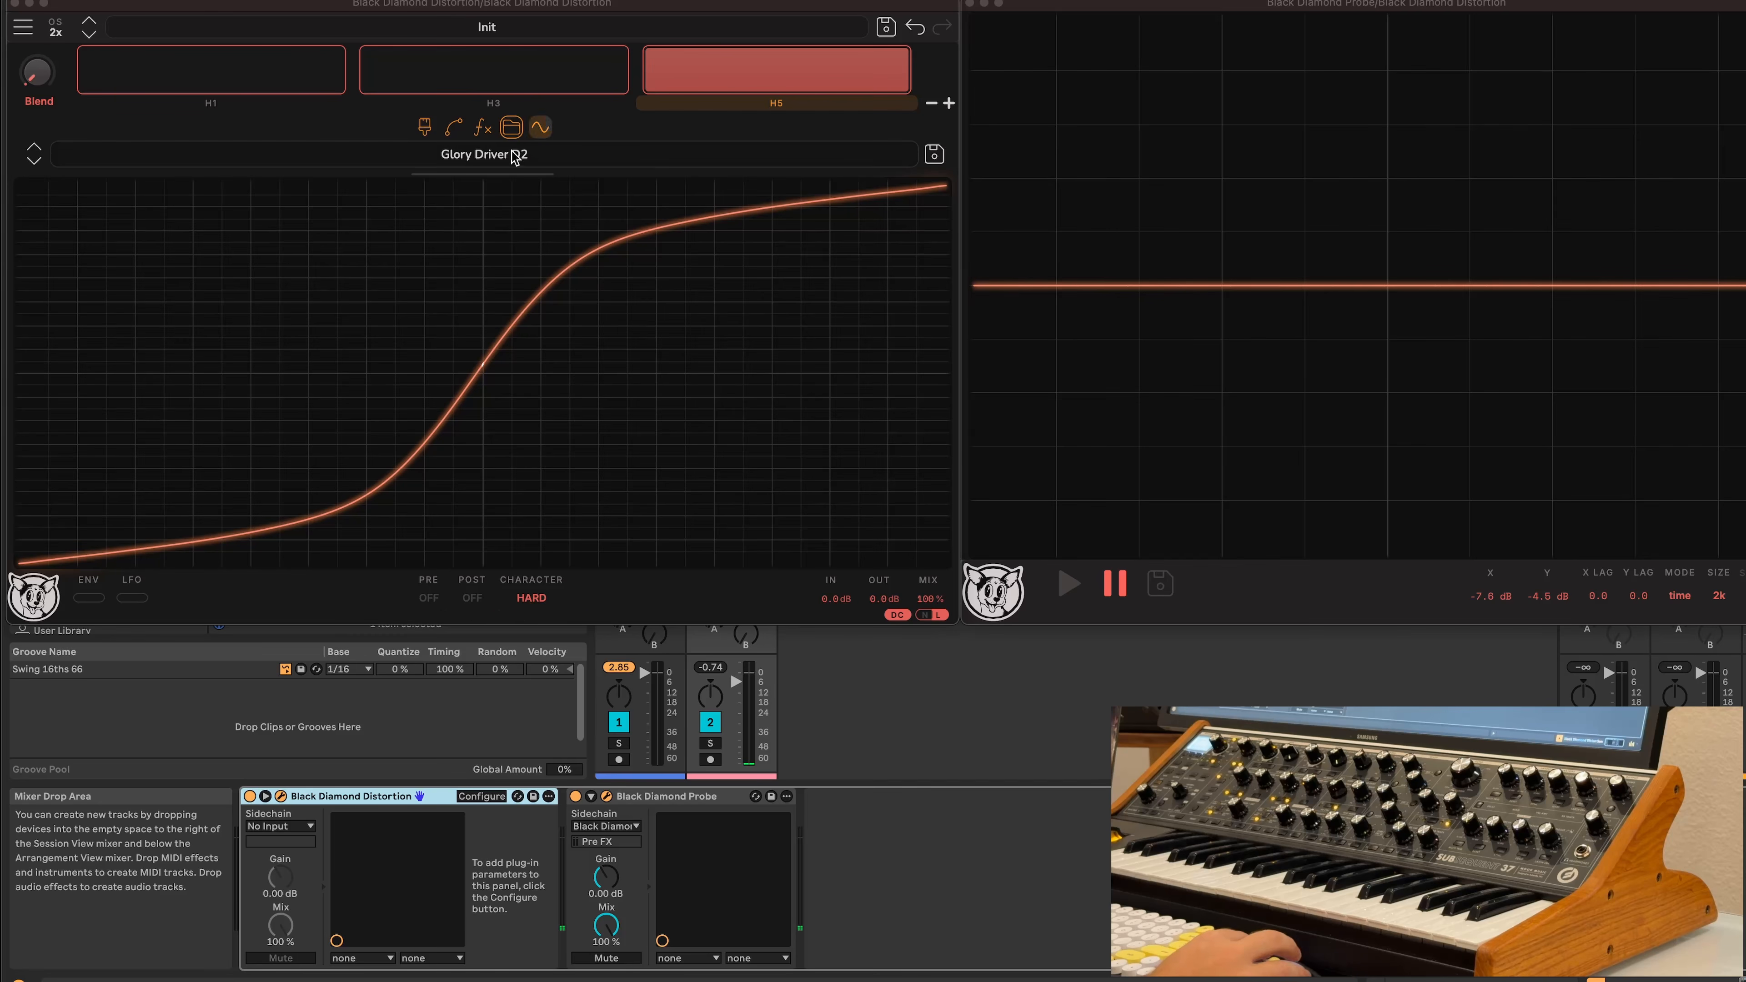
{"action": "left_click", "coordinate": [453, 126]}
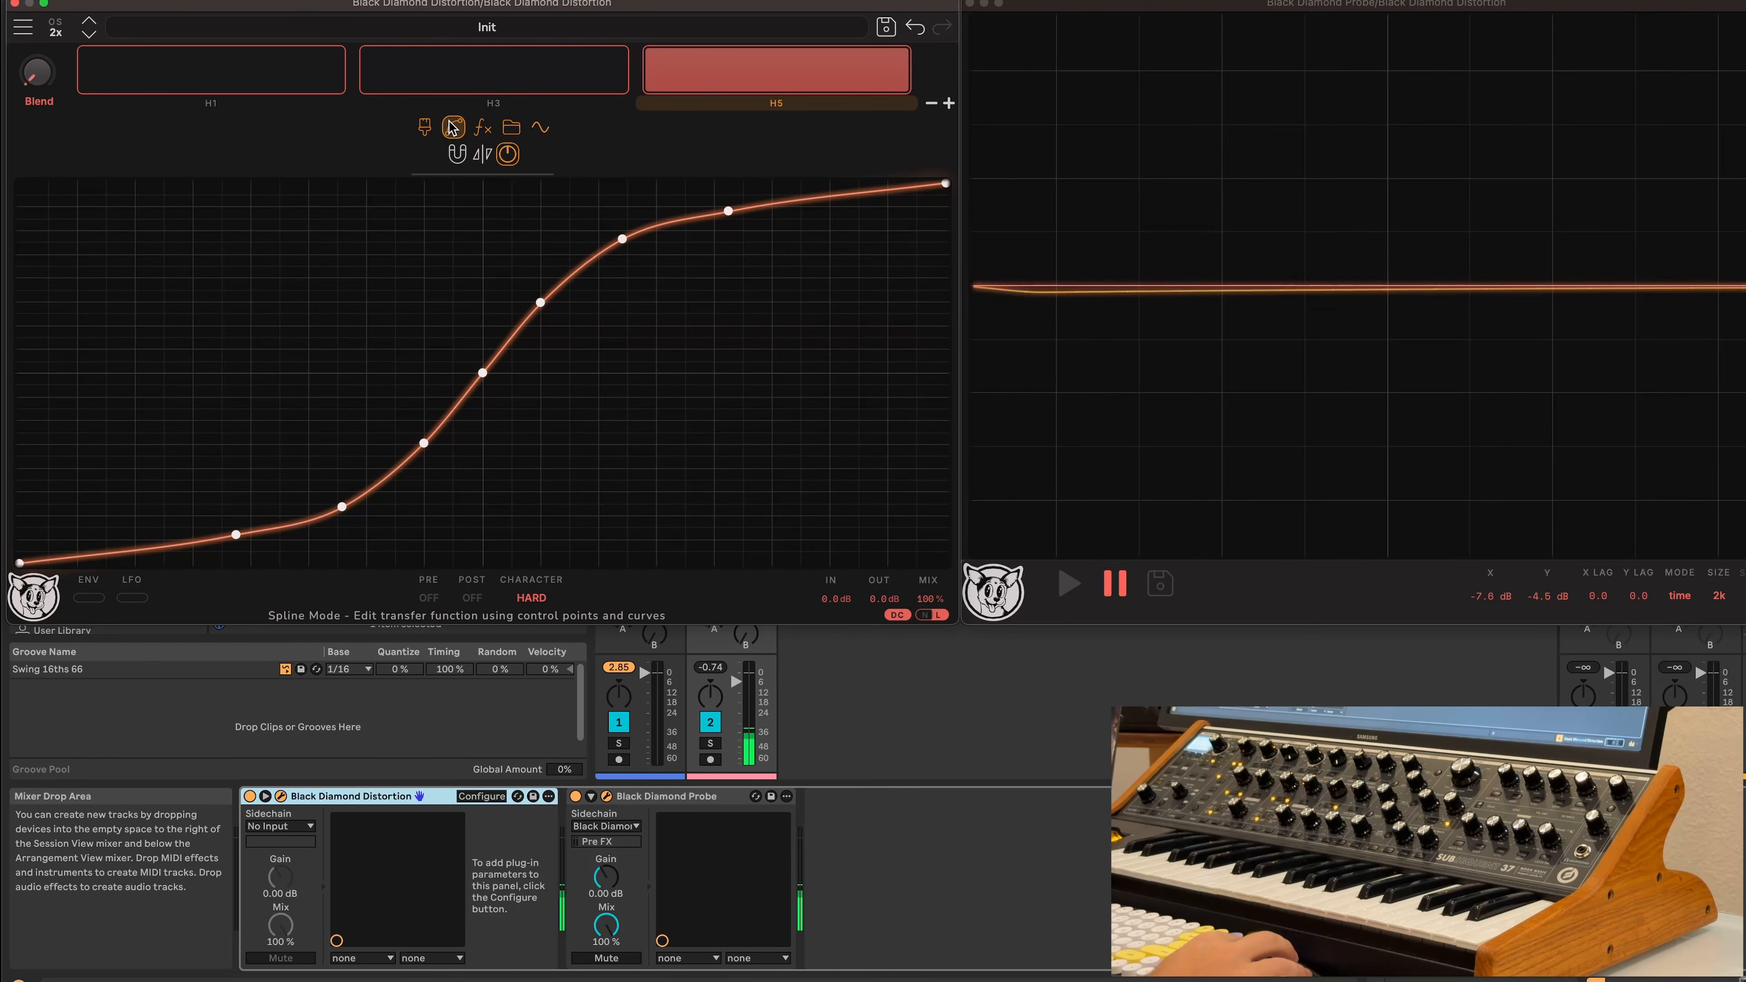
{"action": "left_click_drag", "start_coordinate": [623, 236], "coordinate": [644, 338]}
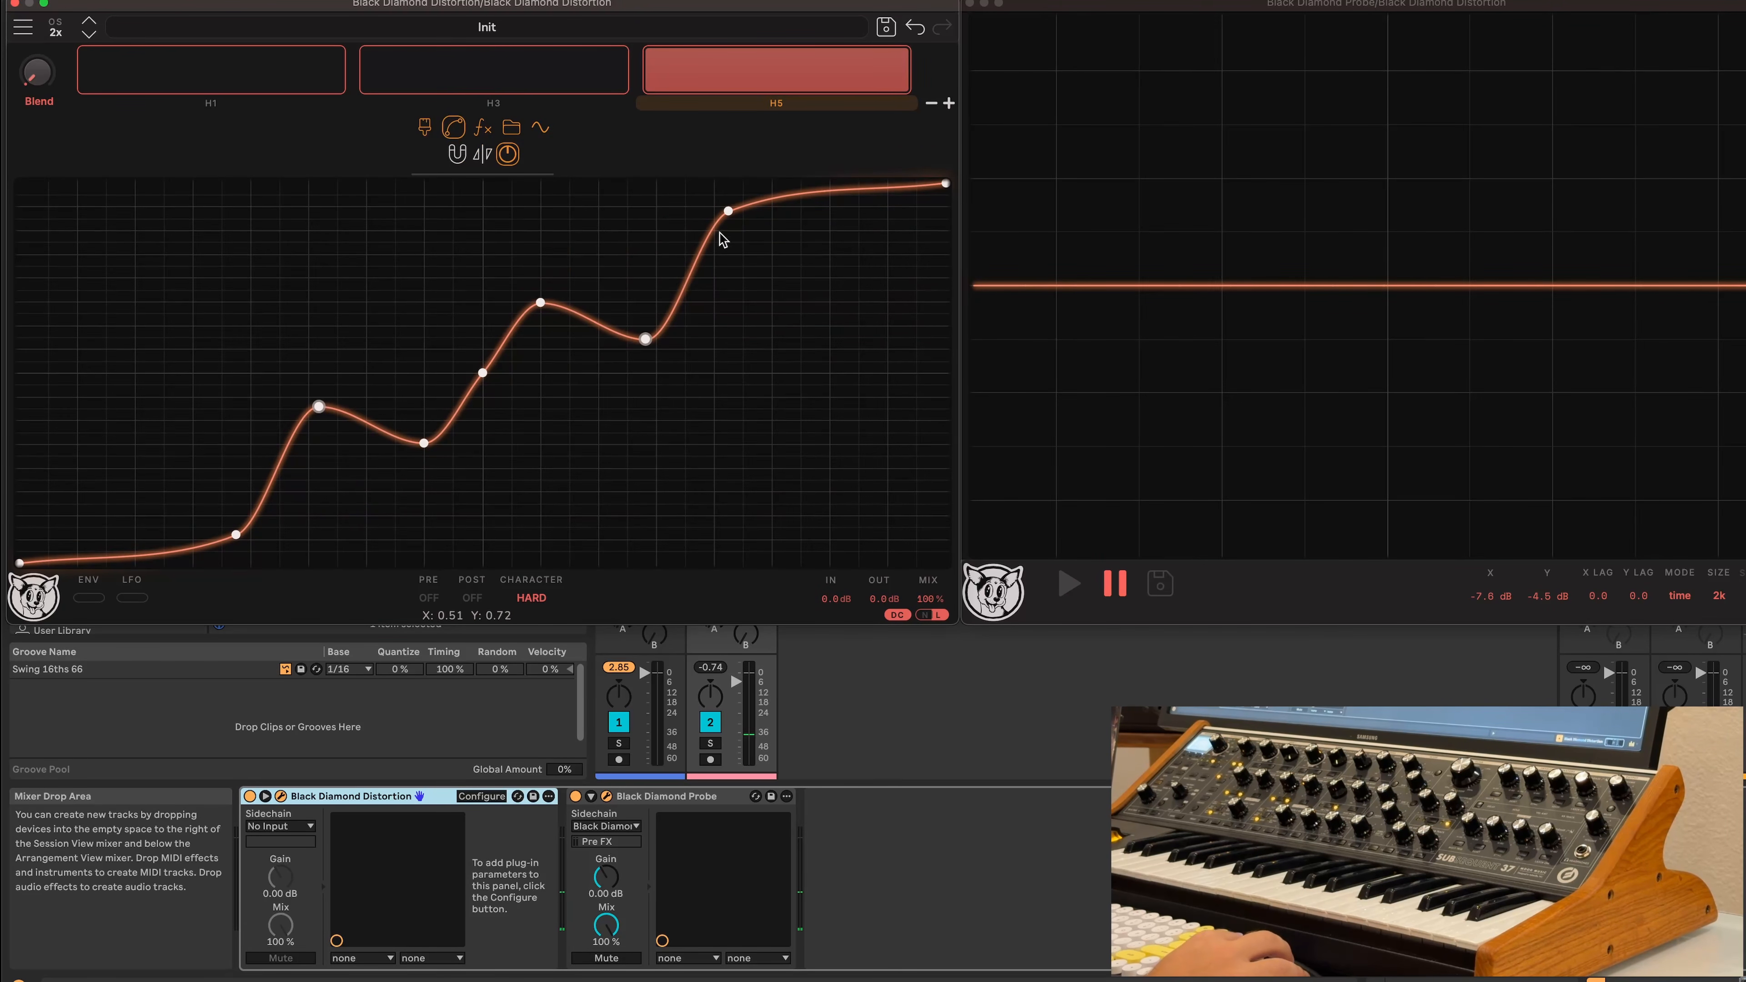
{"action": "left_click_drag", "start_coordinate": [721, 234], "coordinate": [759, 268]}
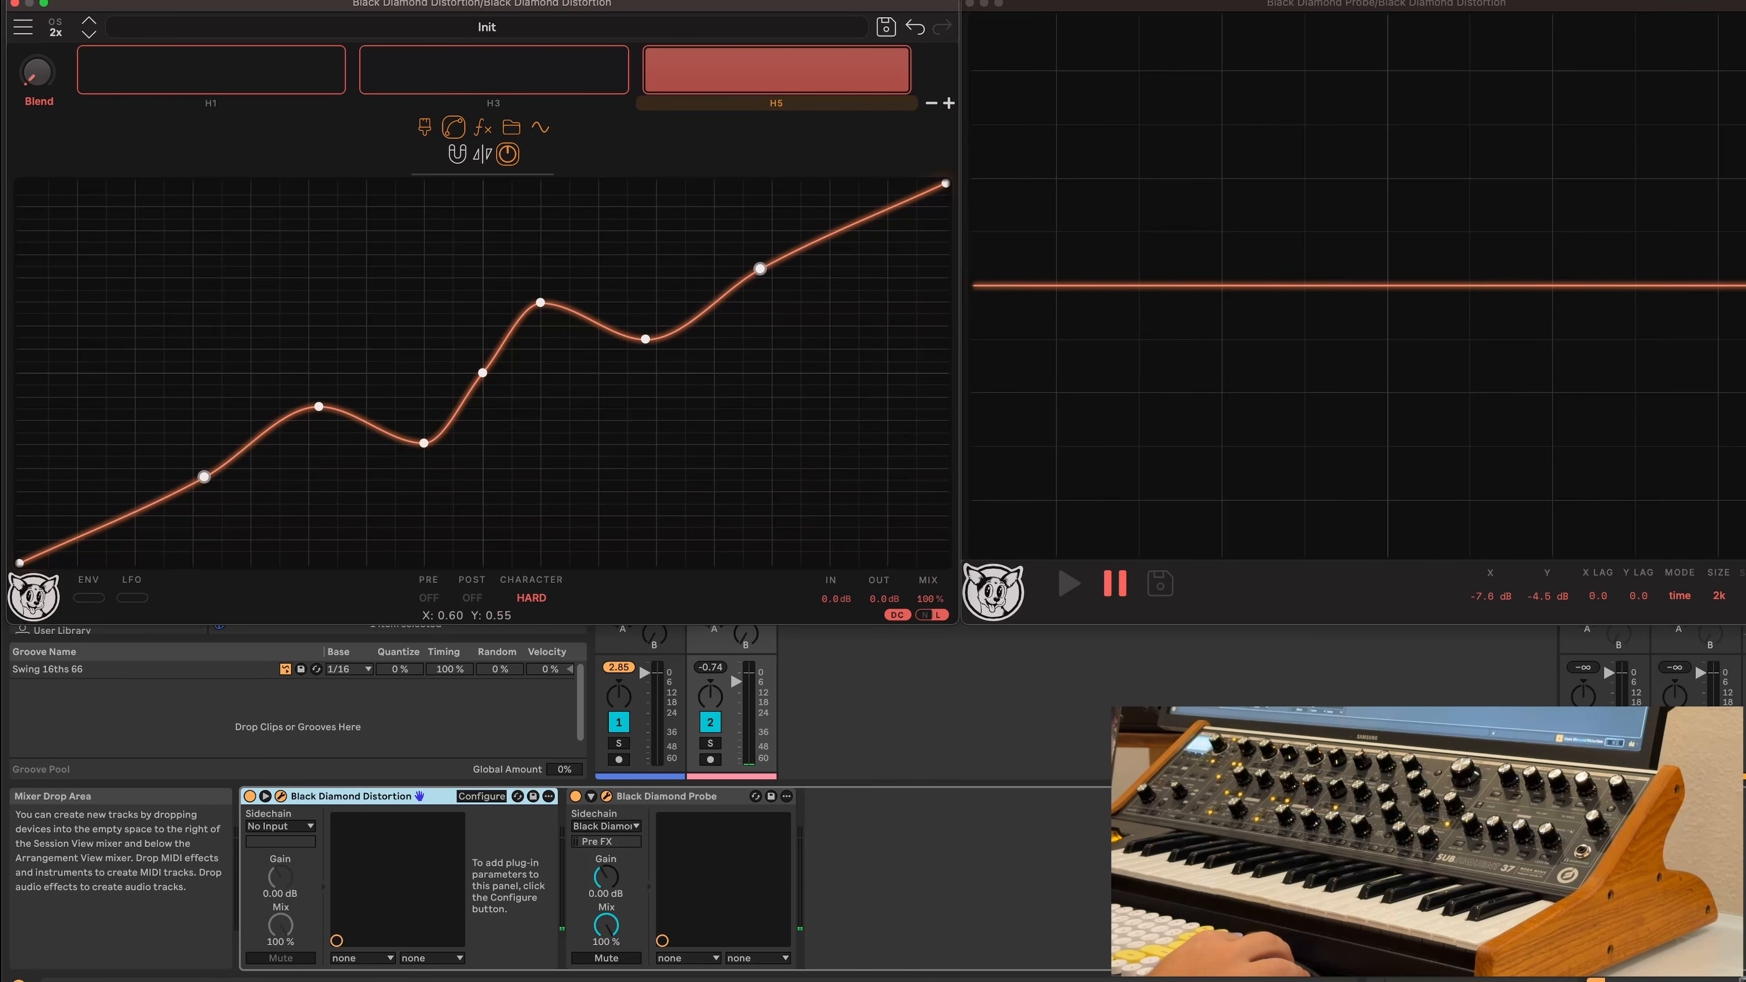
{"action": "left_click", "coordinate": [510, 126]}
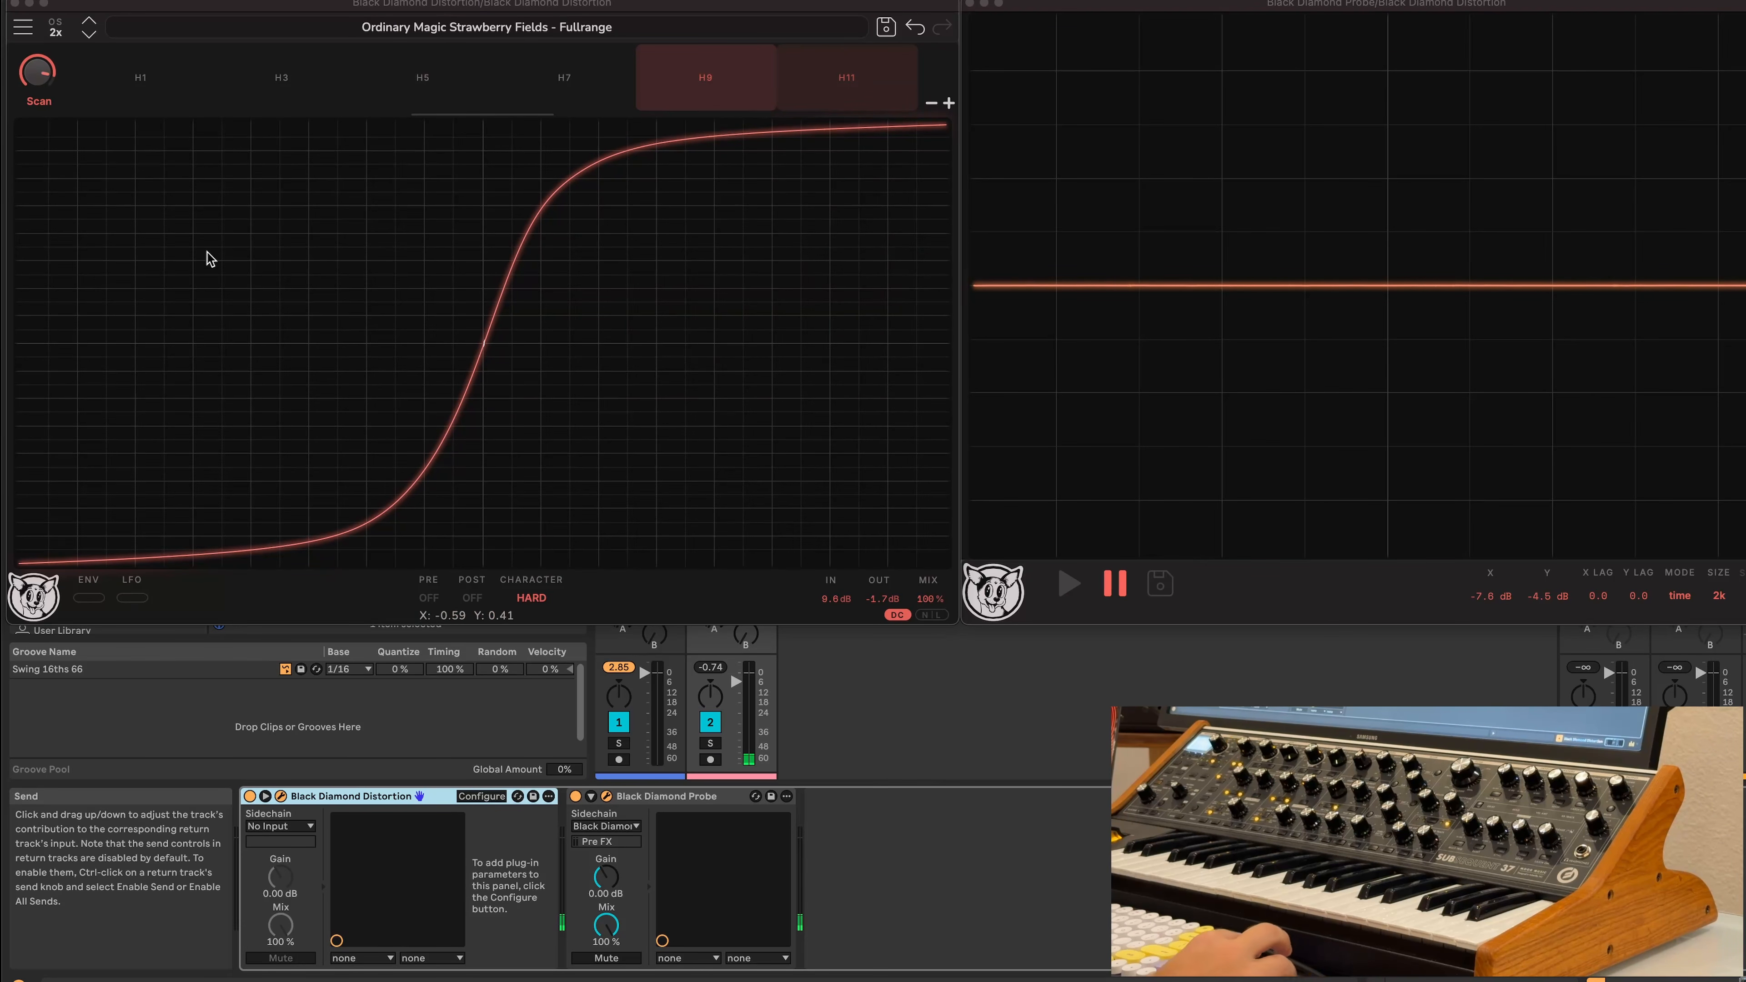
In the Hard character settings, lower the hysteresis coercivity to 43% and 35%, and adjust the bias with hysteresis switched off
{"action": "left_click", "coordinate": [540, 583]}
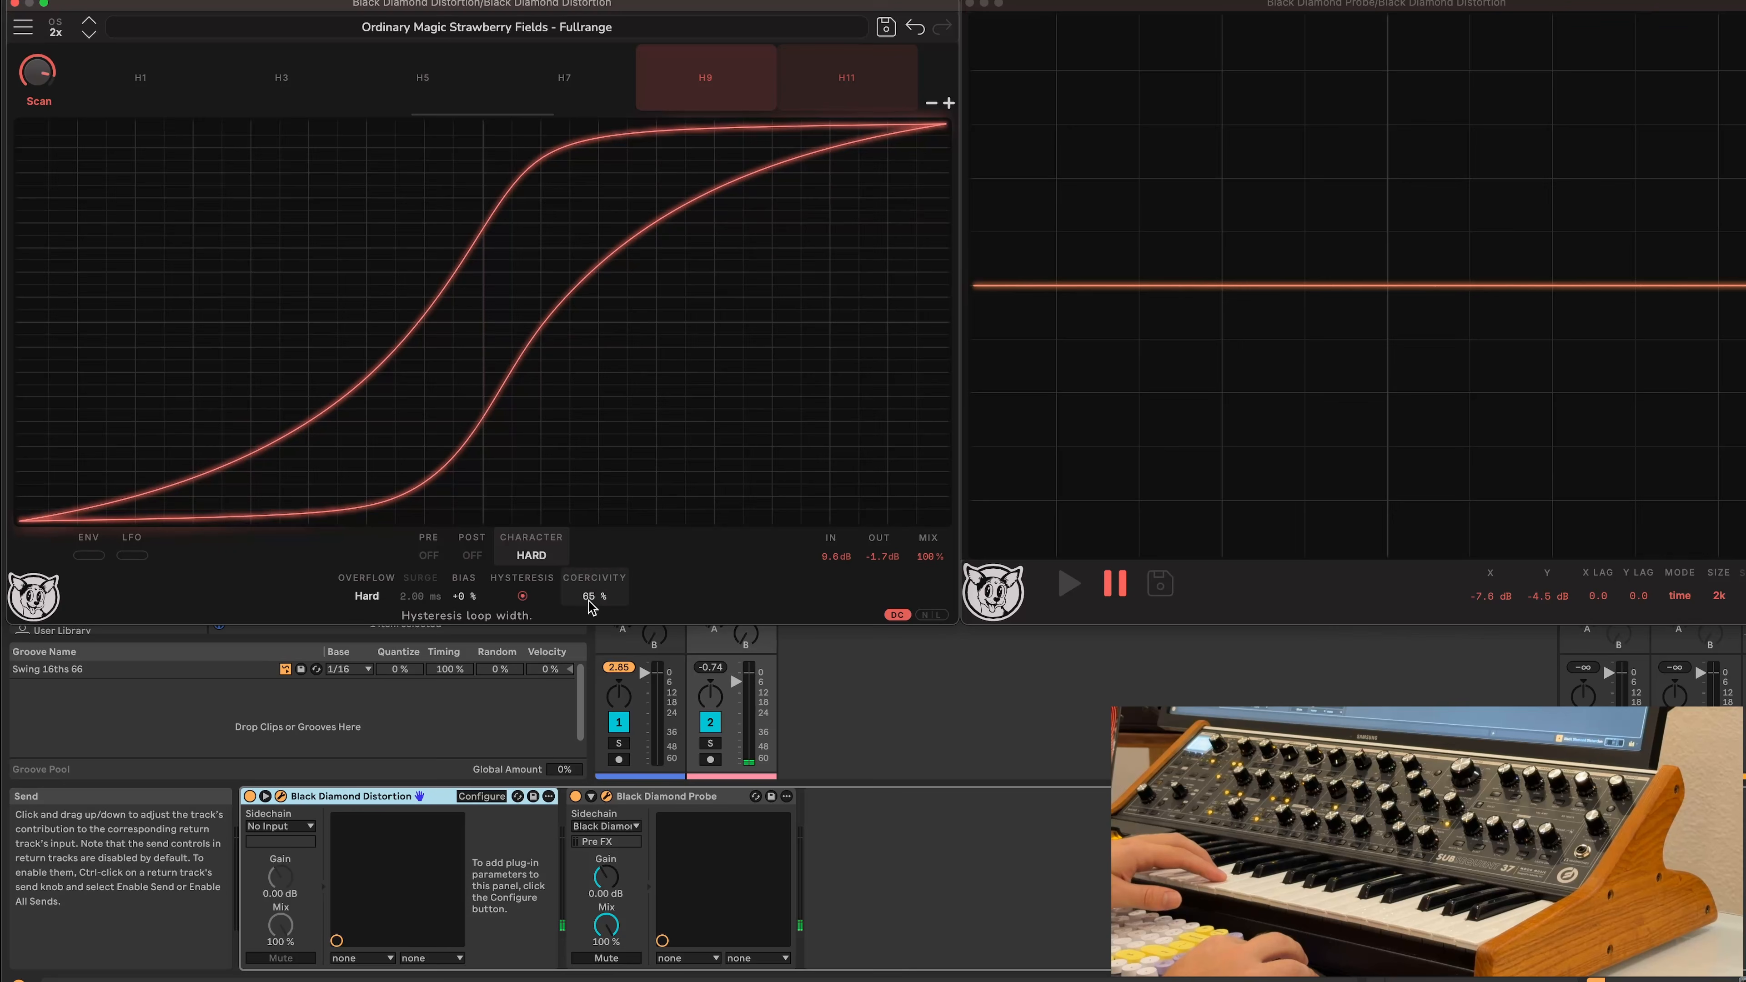
{"action": "mouse_move", "coordinate": [591, 606]}
{"action": "left_mouse_down"}
{"action": "mouse_move", "coordinate": [507, 866]}
{"action": "mouse_move", "coordinate": [647, 460]}
{"action": "mouse_move", "coordinate": [564, 692]}
{"action": "left_mouse_up"}
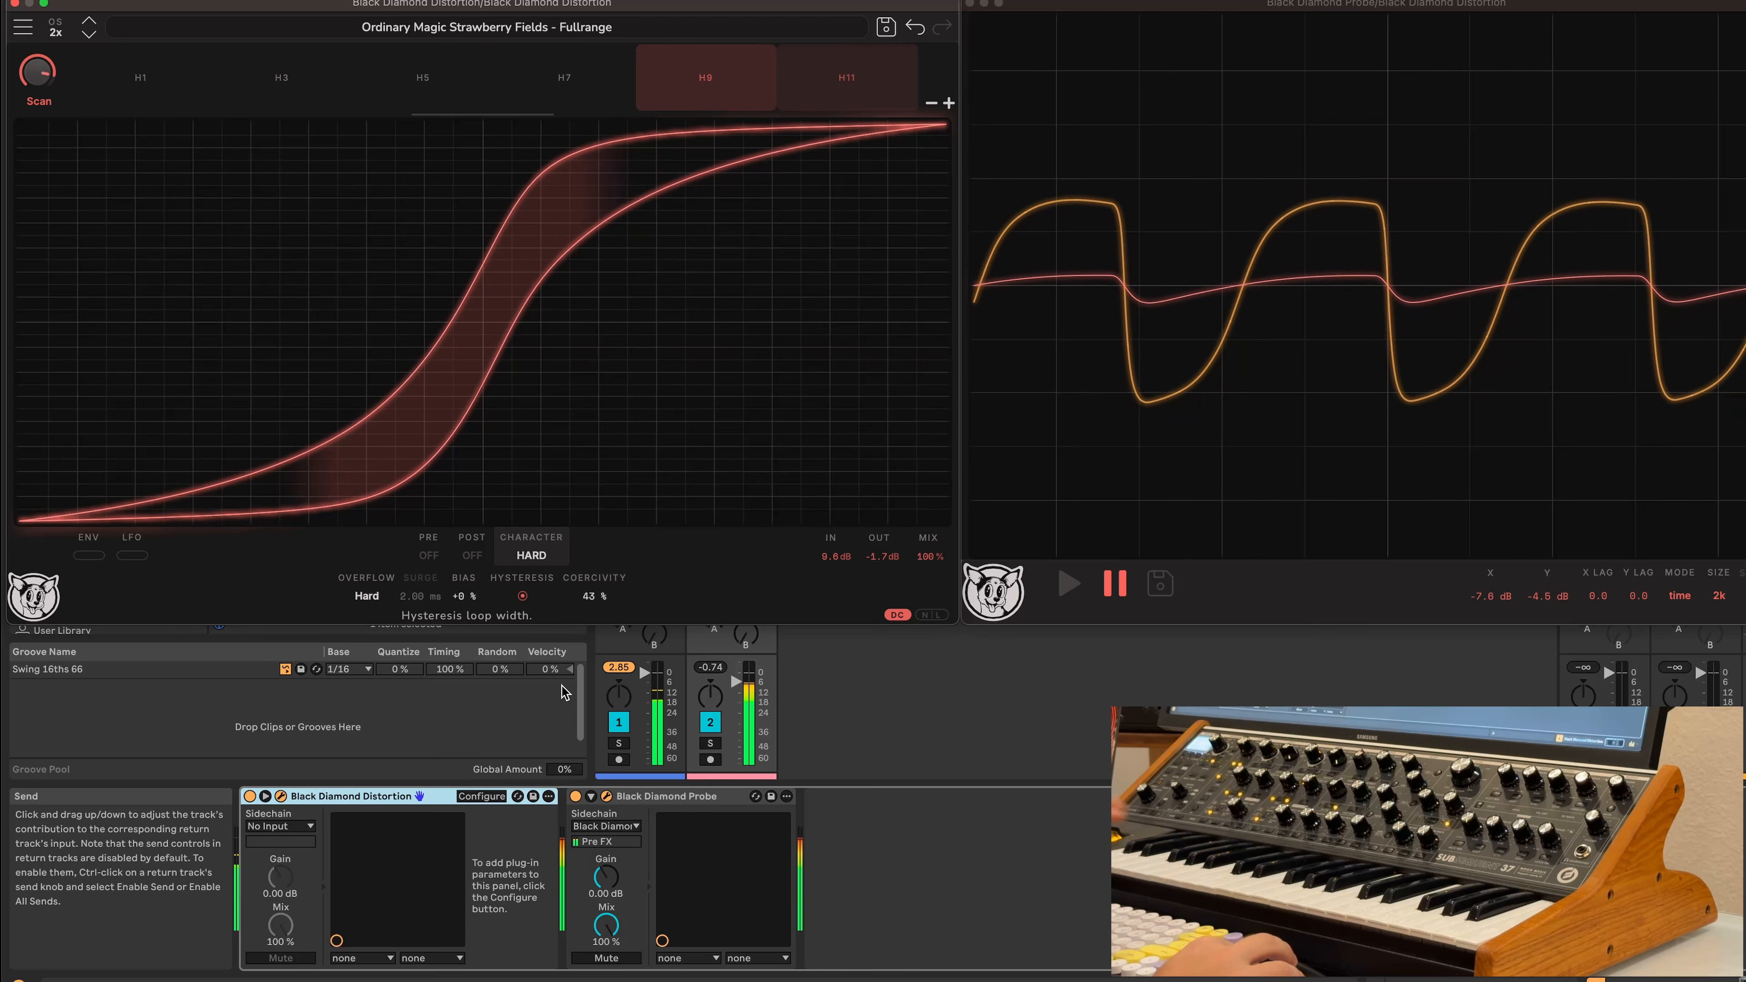
{"action": "mouse_move", "coordinate": [598, 591]}
{"action": "left_mouse_down"}
{"action": "mouse_move", "coordinate": [551, 721]}
{"action": "mouse_move", "coordinate": [585, 617]}
{"action": "left_mouse_up"}
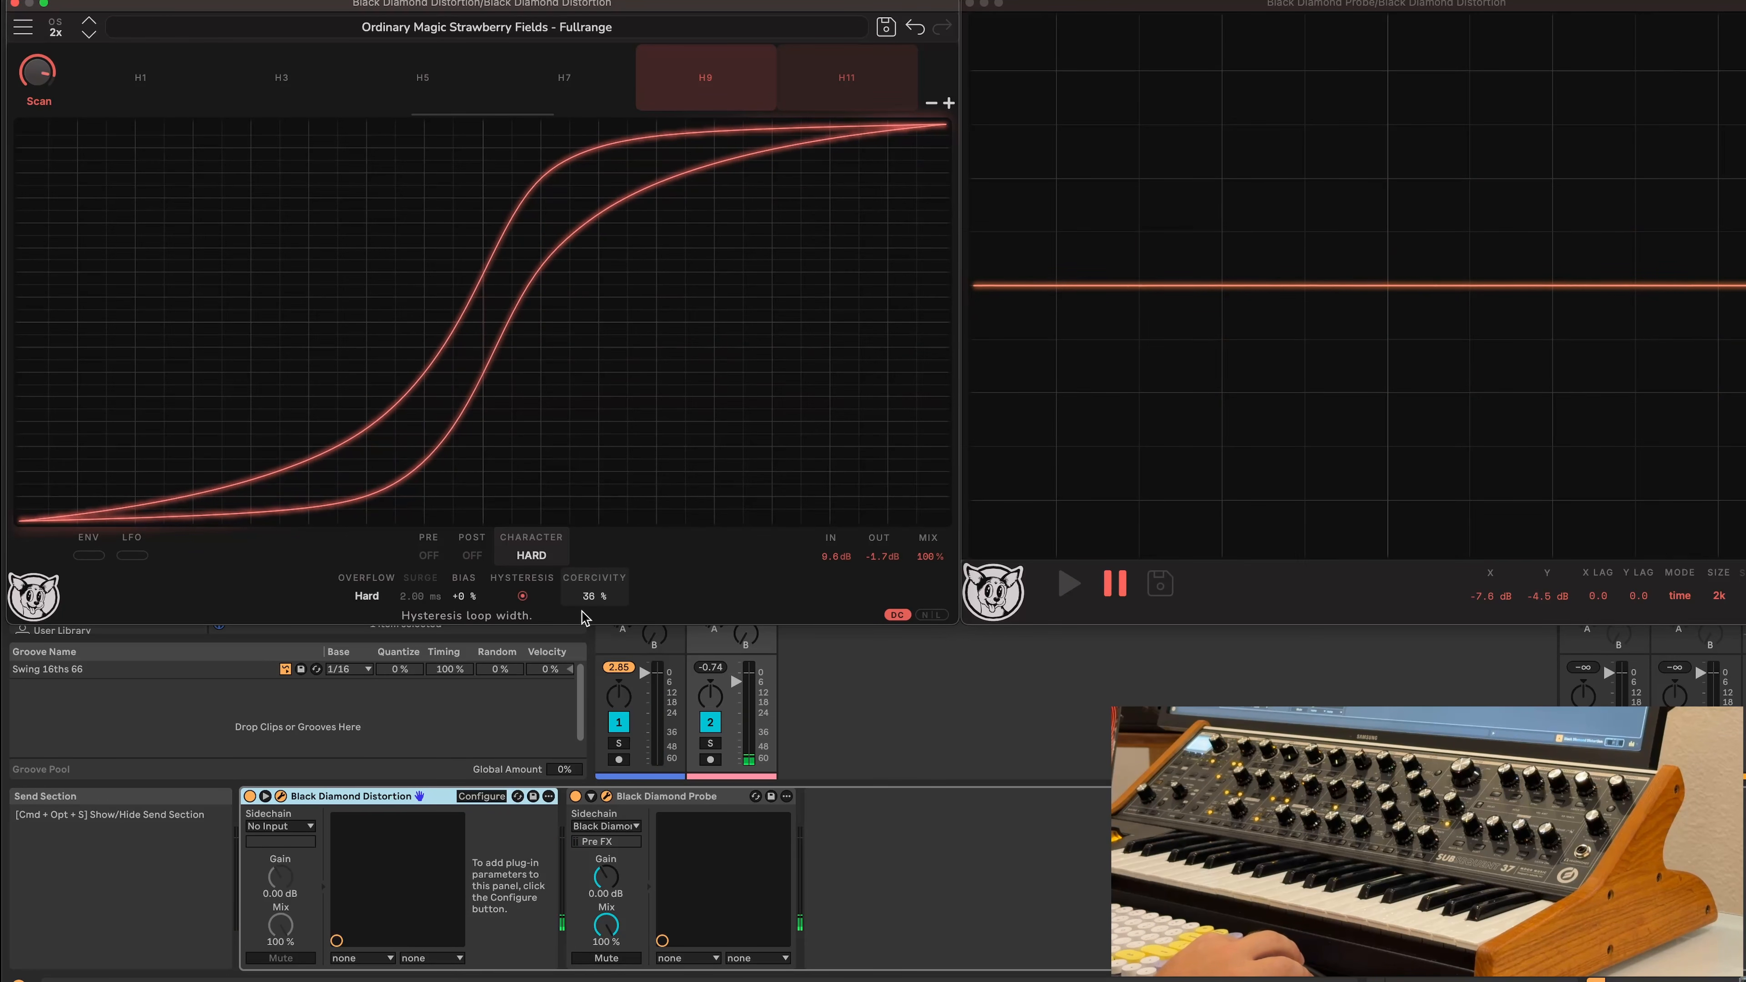
{"action": "left_click", "coordinate": [522, 596]}
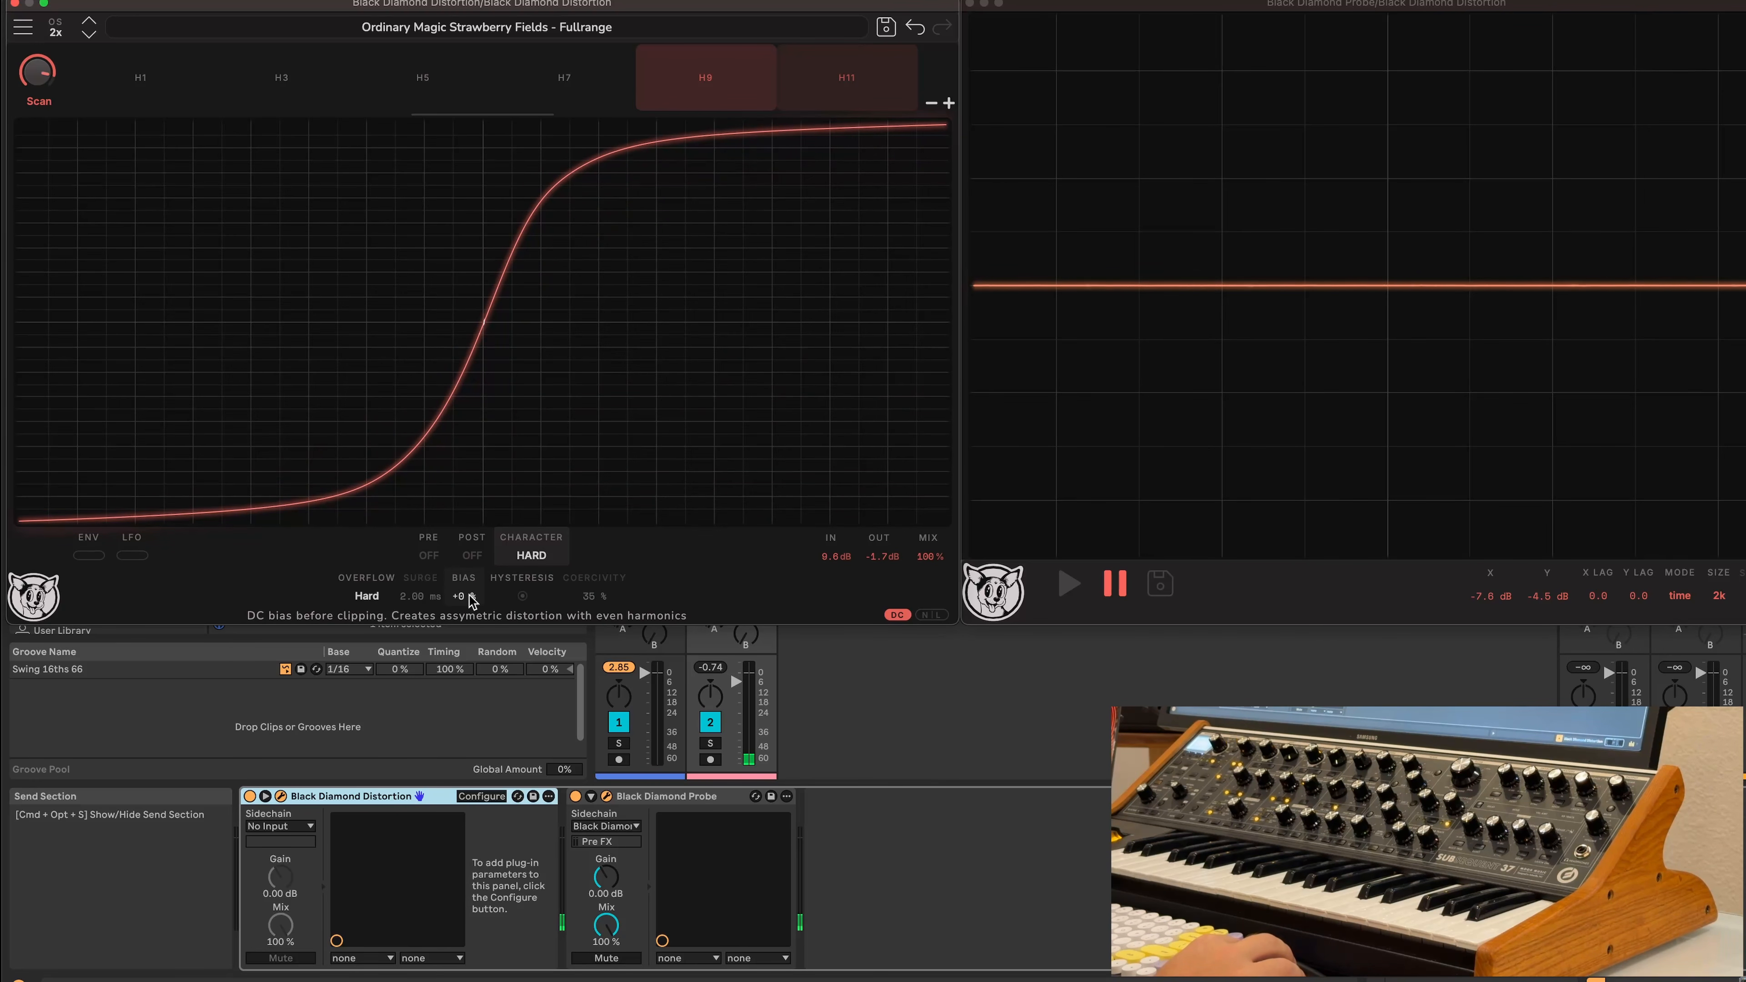
{"action": "left_click_drag", "start_coordinate": [468, 597], "coordinate": [541, 587]}
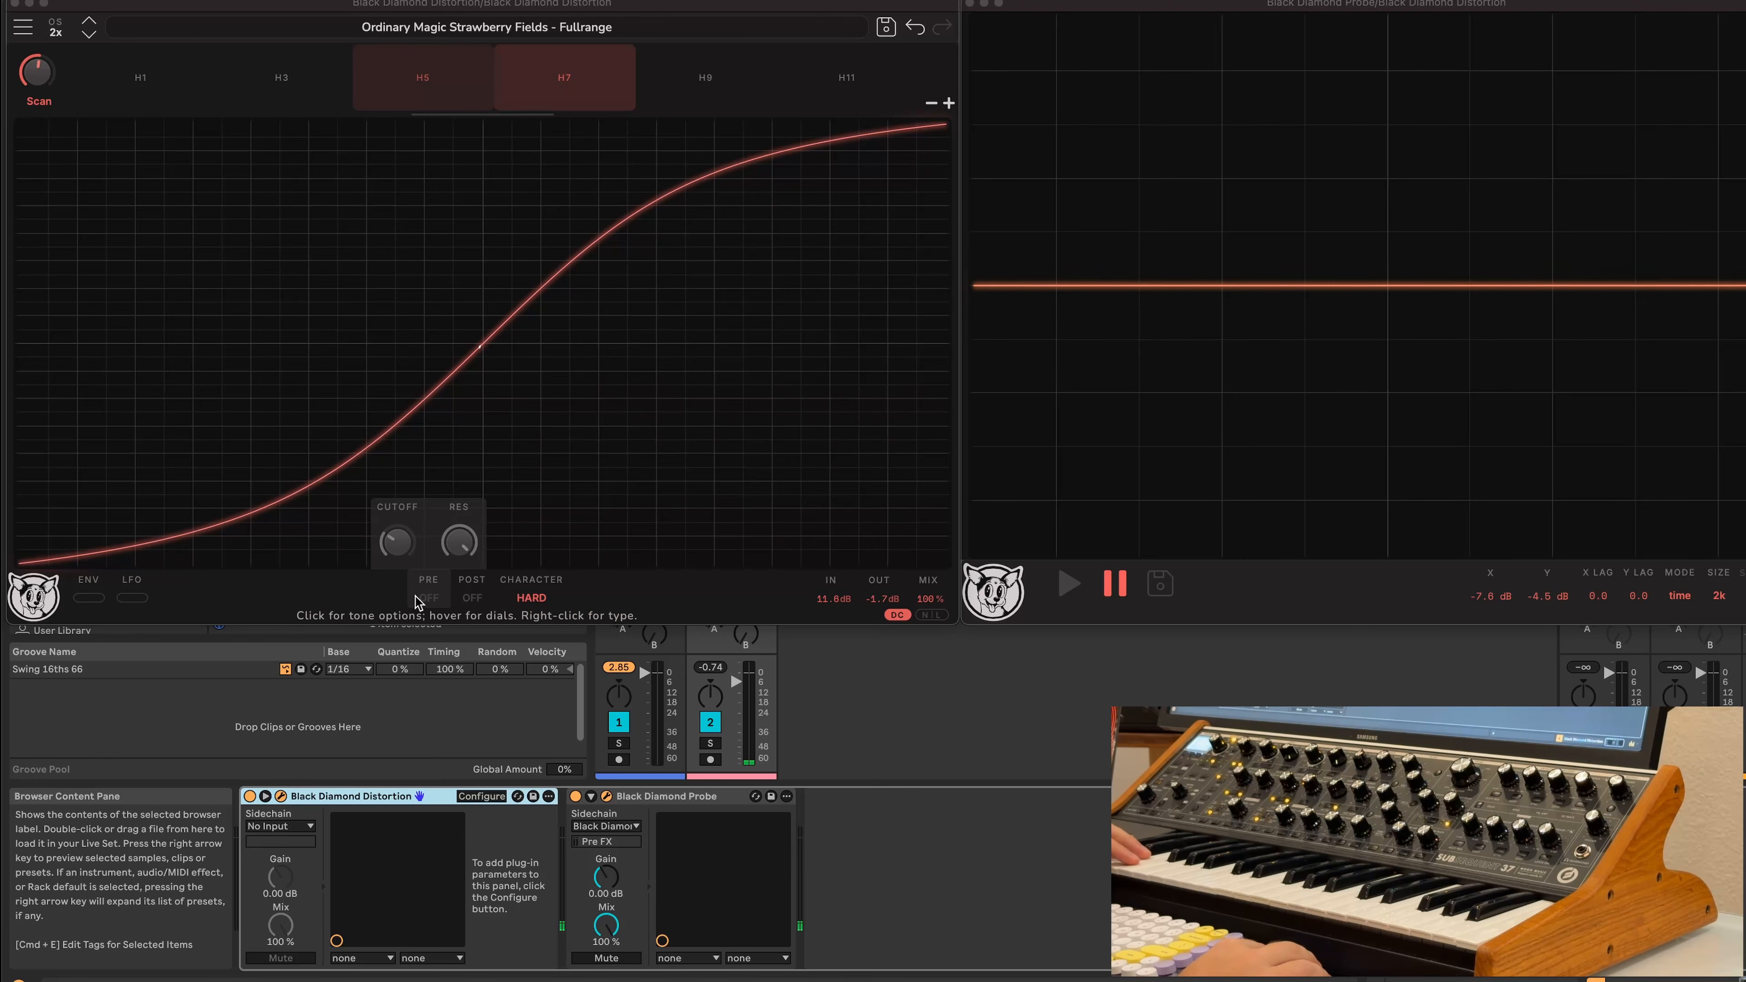
Sweep the pre filter as Lowpass 24 dB, and switch it to Highpass 24 dB with the cutoff lowered to about 219 Hz
{"action": "left_click", "coordinate": [434, 595]}
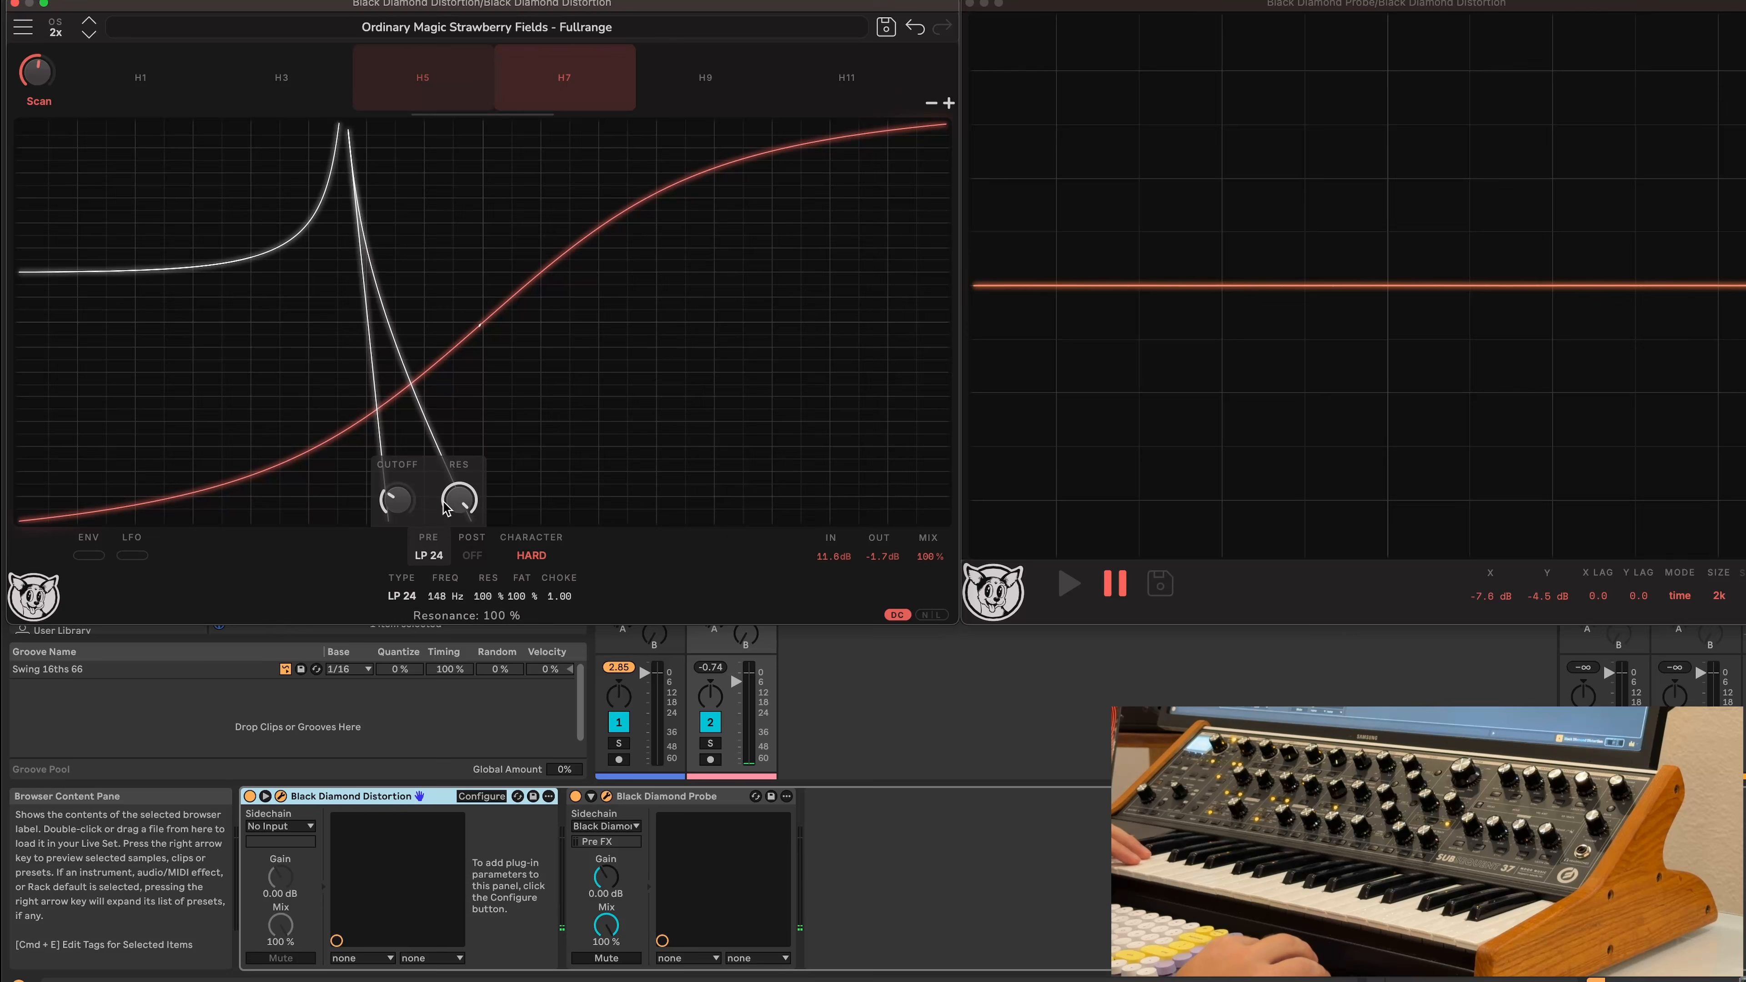
{"action": "mouse_move", "coordinate": [426, 520]}
{"action": "left_mouse_down"}
{"action": "mouse_move", "coordinate": [435, 475]}
{"action": "mouse_move", "coordinate": [438, 537]}
{"action": "mouse_move", "coordinate": [455, 475]}
{"action": "mouse_move", "coordinate": [411, 533]}
{"action": "mouse_move", "coordinate": [409, 512]}
{"action": "left_mouse_up"}
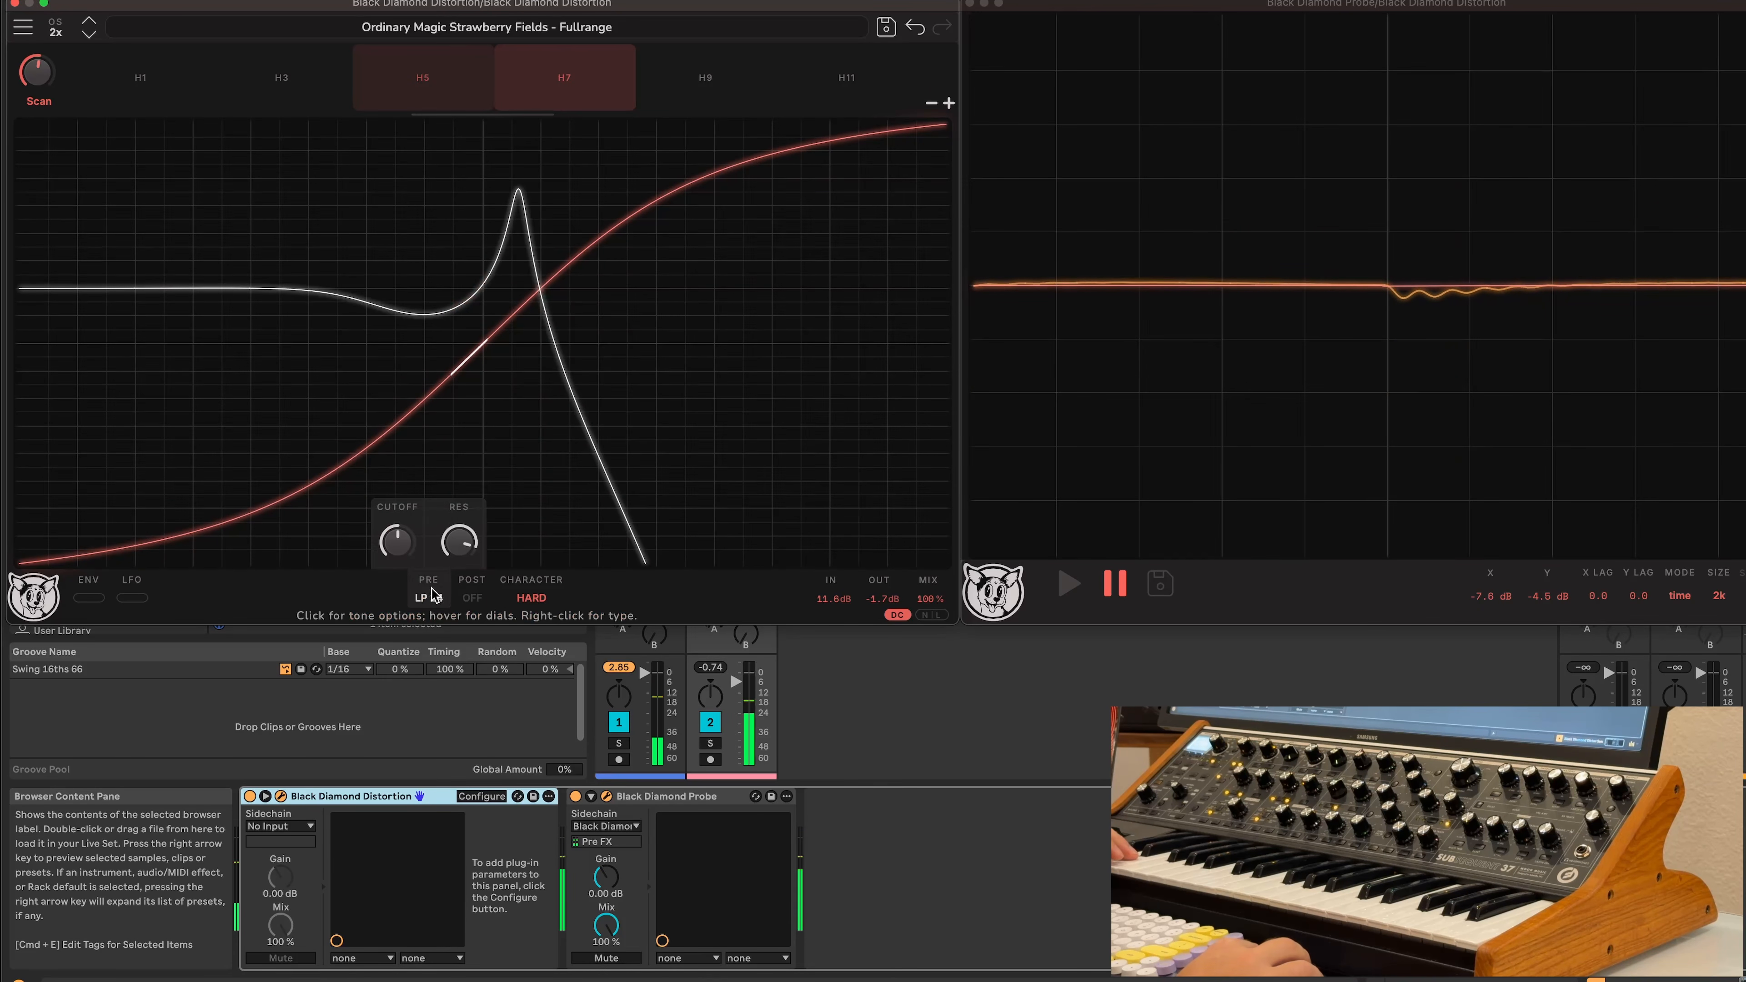
{"action": "left_click", "coordinate": [433, 593]}
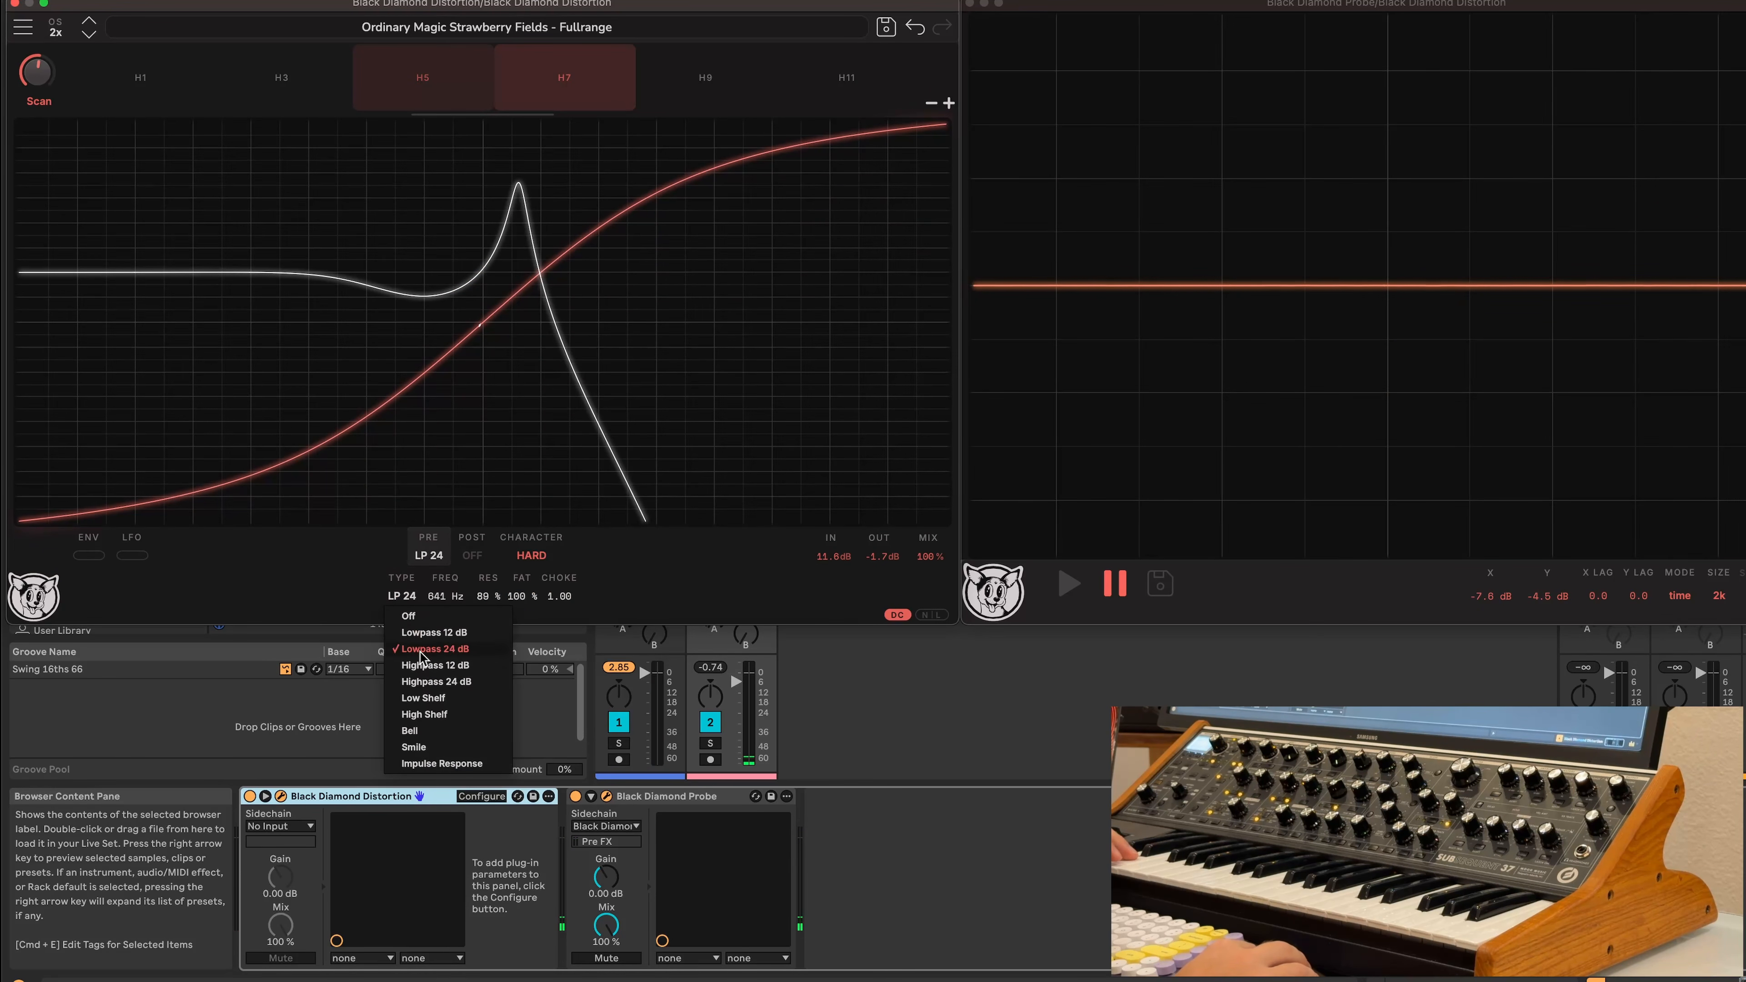
{"action": "left_click", "coordinate": [437, 682]}
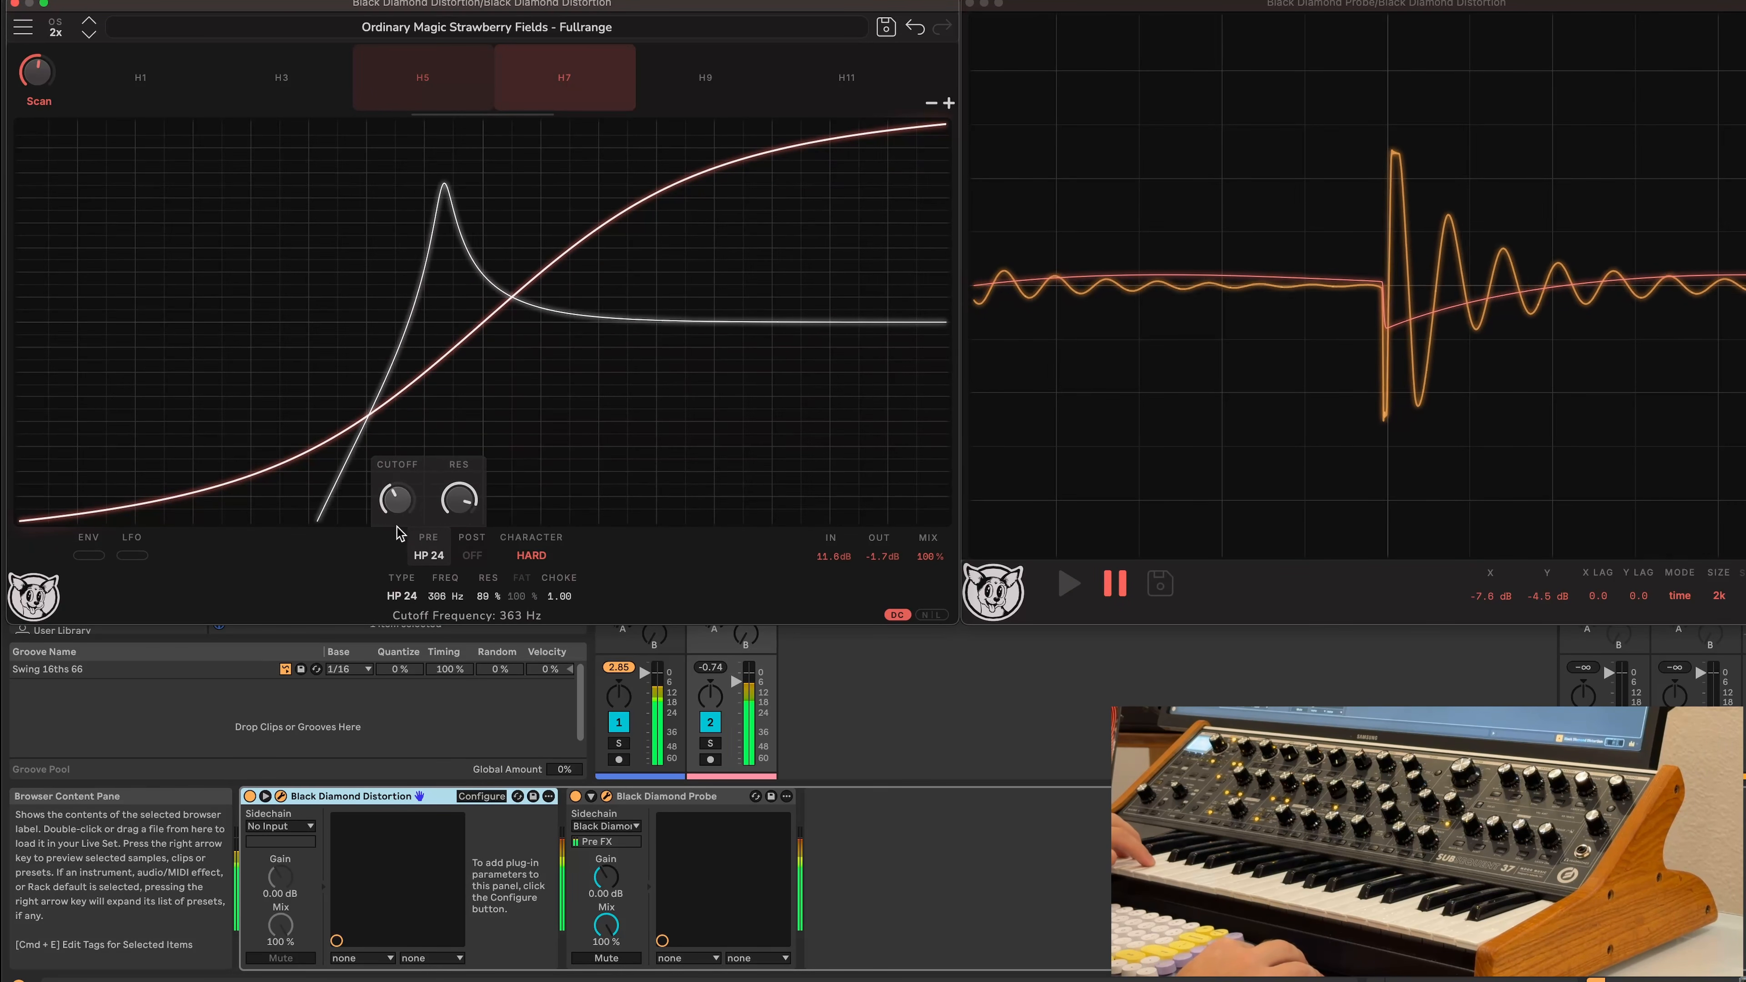
{"action": "mouse_move", "coordinate": [399, 541]}
{"action": "left_mouse_down"}
{"action": "mouse_move", "coordinate": [414, 527]}
{"action": "mouse_move", "coordinate": [420, 554]}
{"action": "left_mouse_up"}
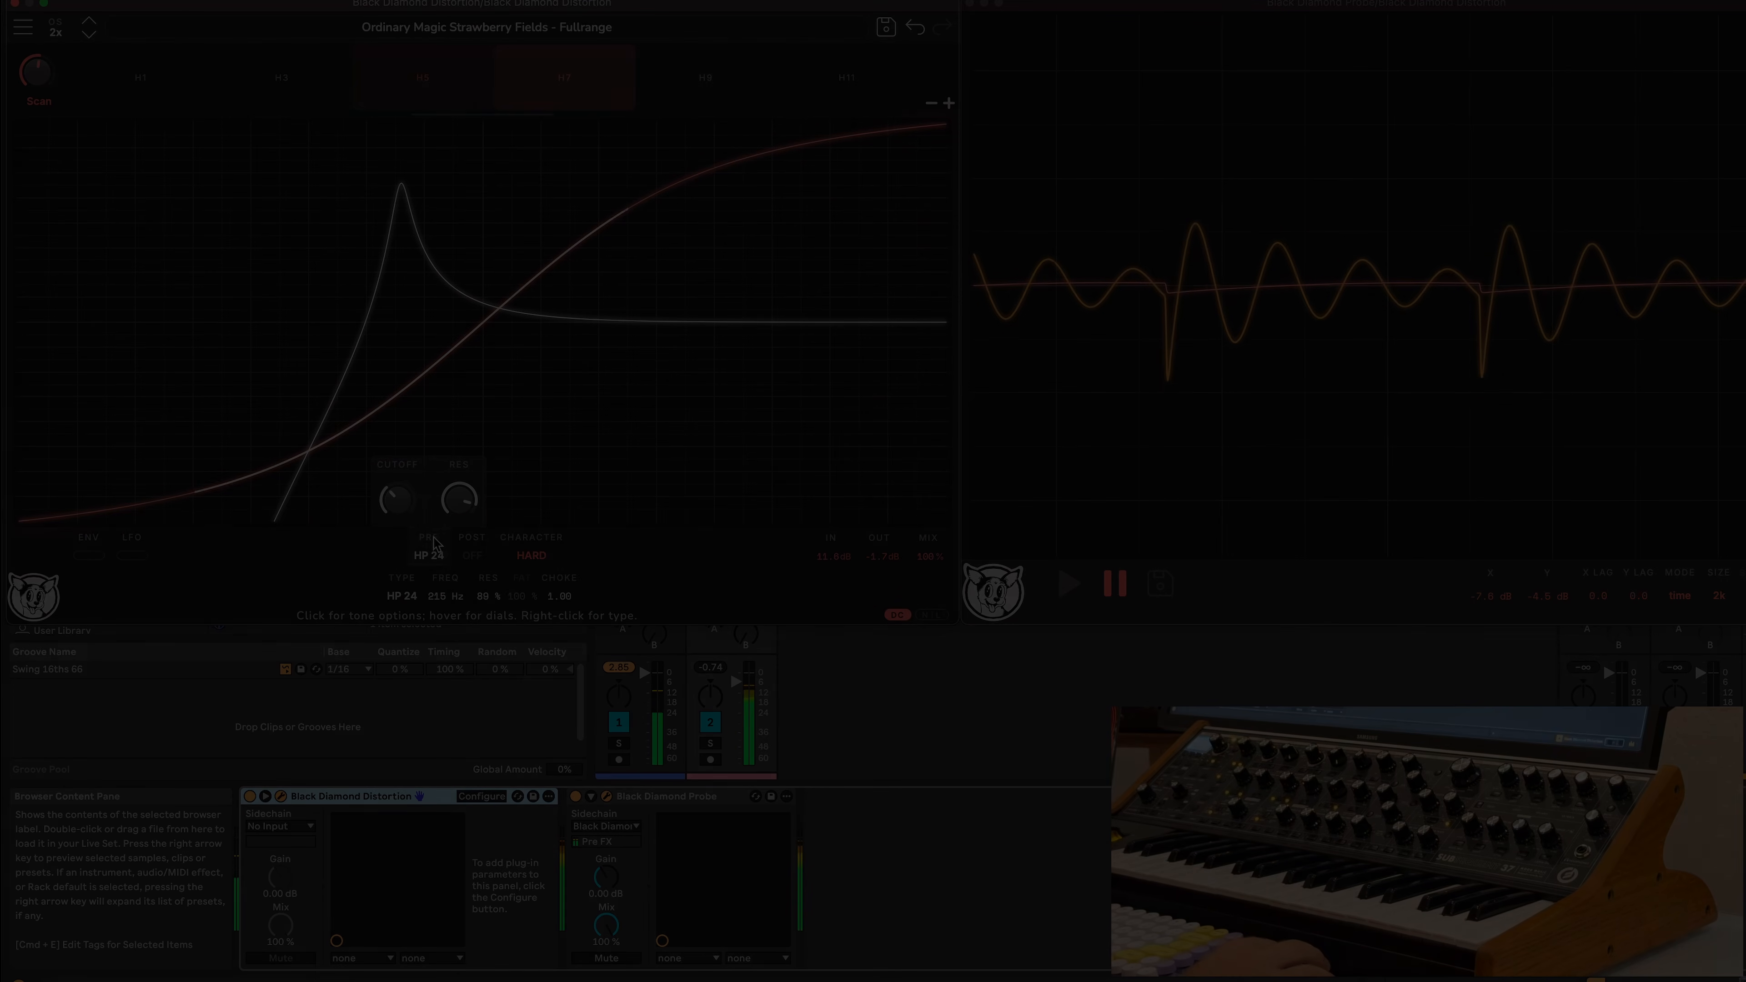
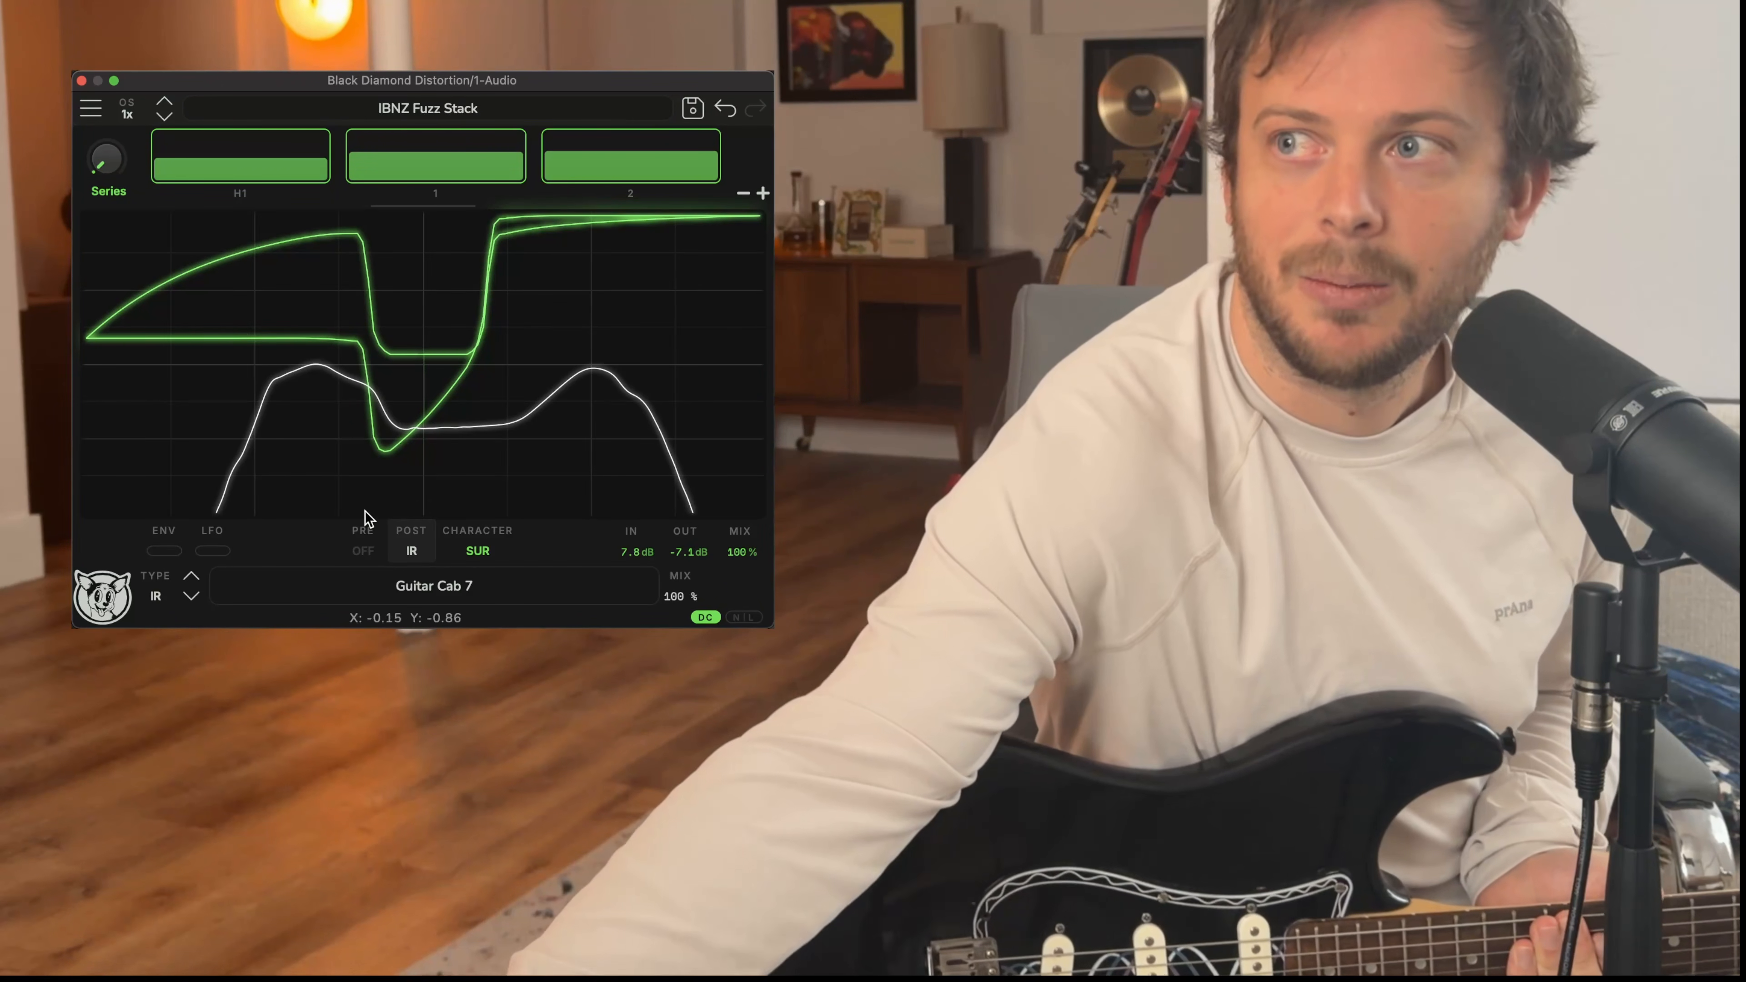
Set the pre filter of the IBNZ Fuzz Stack preset to Lowpass 24 dB and bring up its cutoff and resonance dials
{"action": "left_click", "coordinate": [364, 542]}
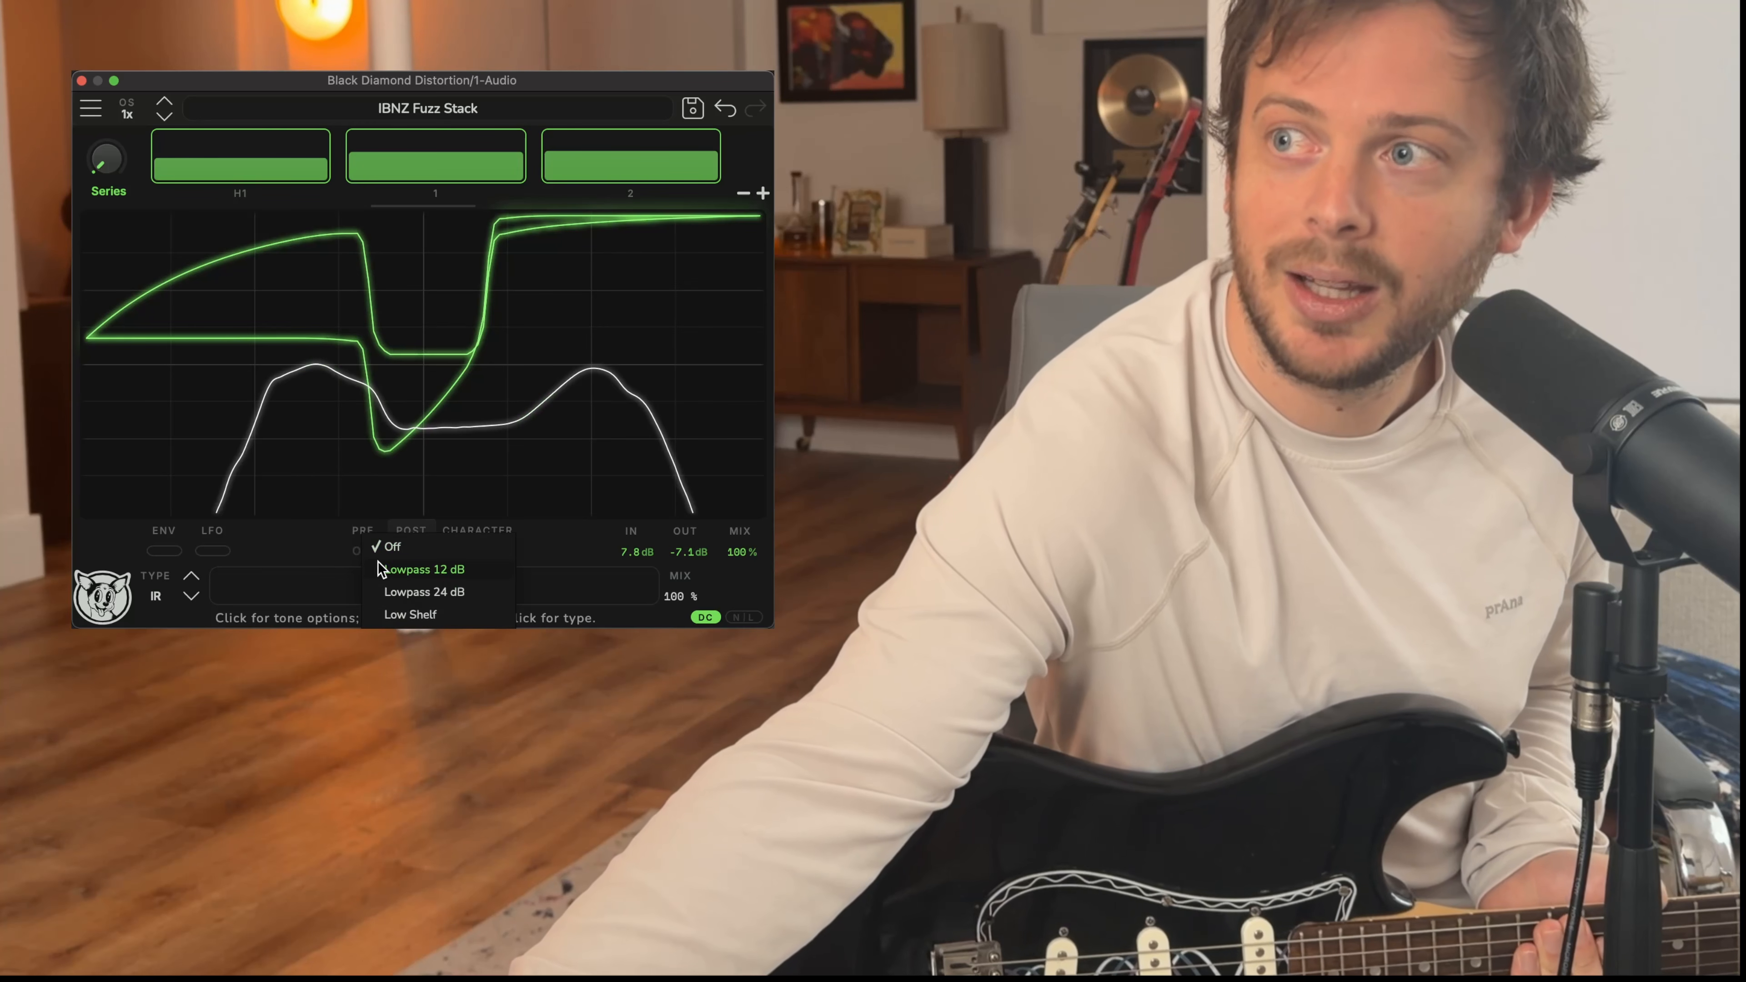
{"action": "left_click", "coordinate": [412, 590]}
{"action": "mouse_move", "coordinate": [367, 550]}
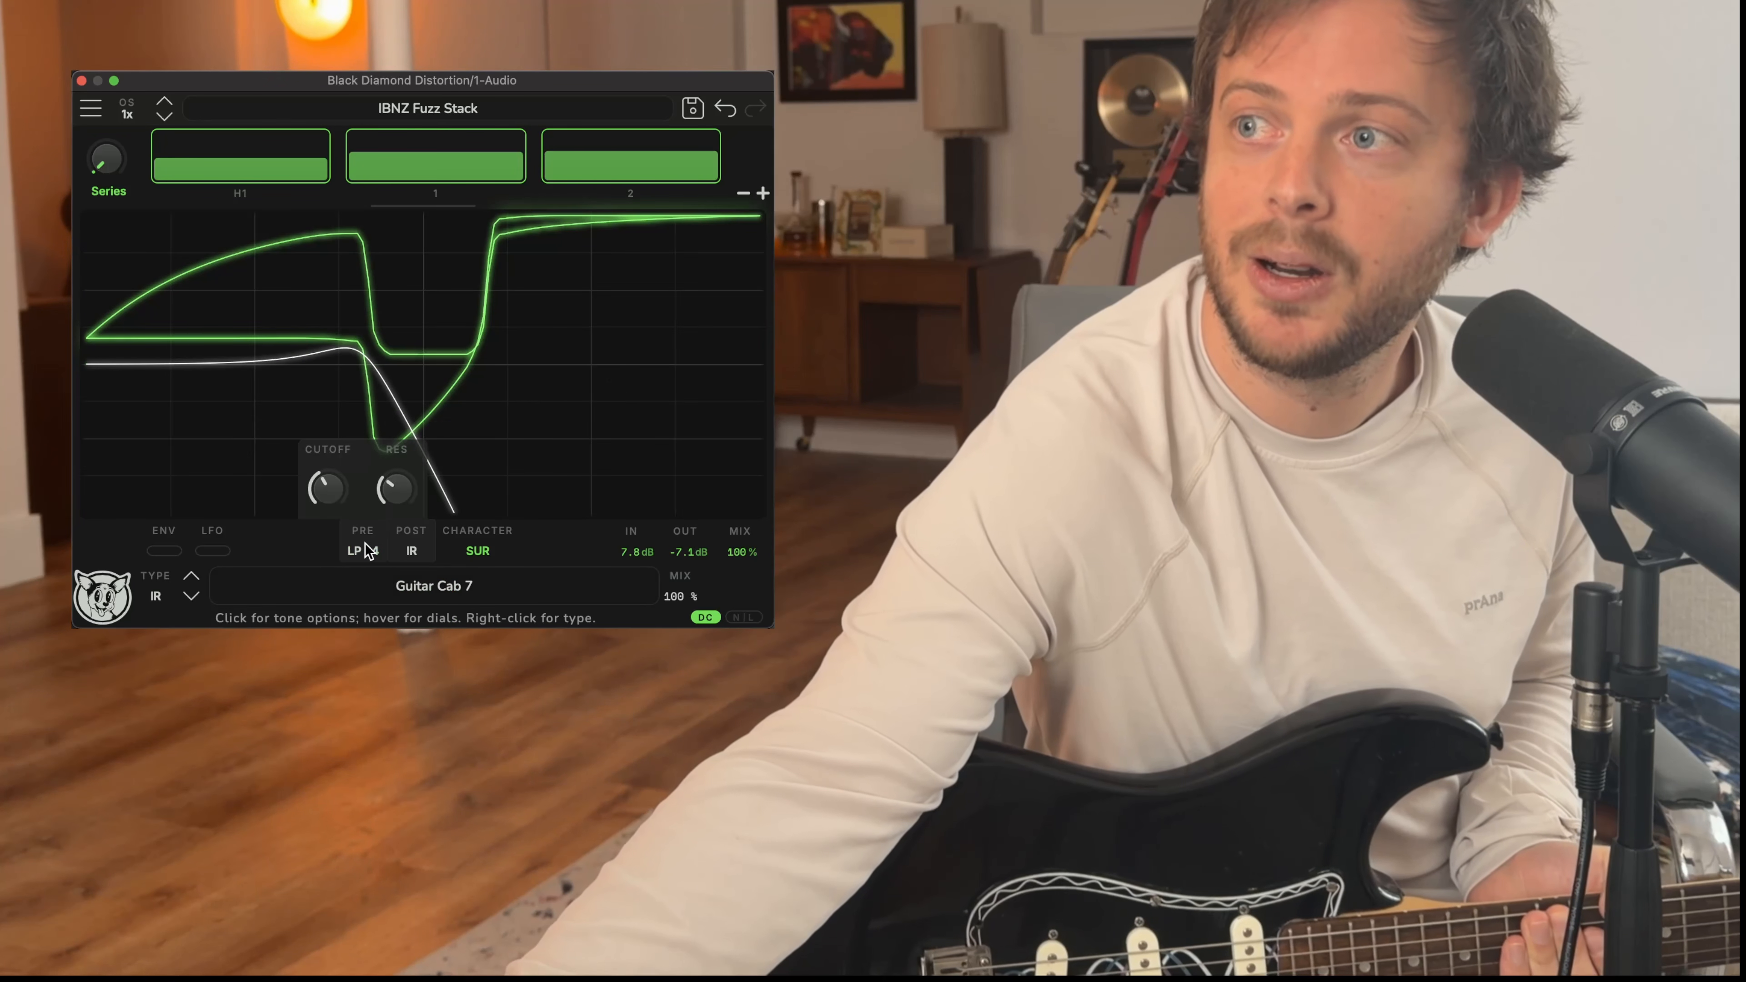
{"action": "mouse_move", "coordinate": [390, 490]}
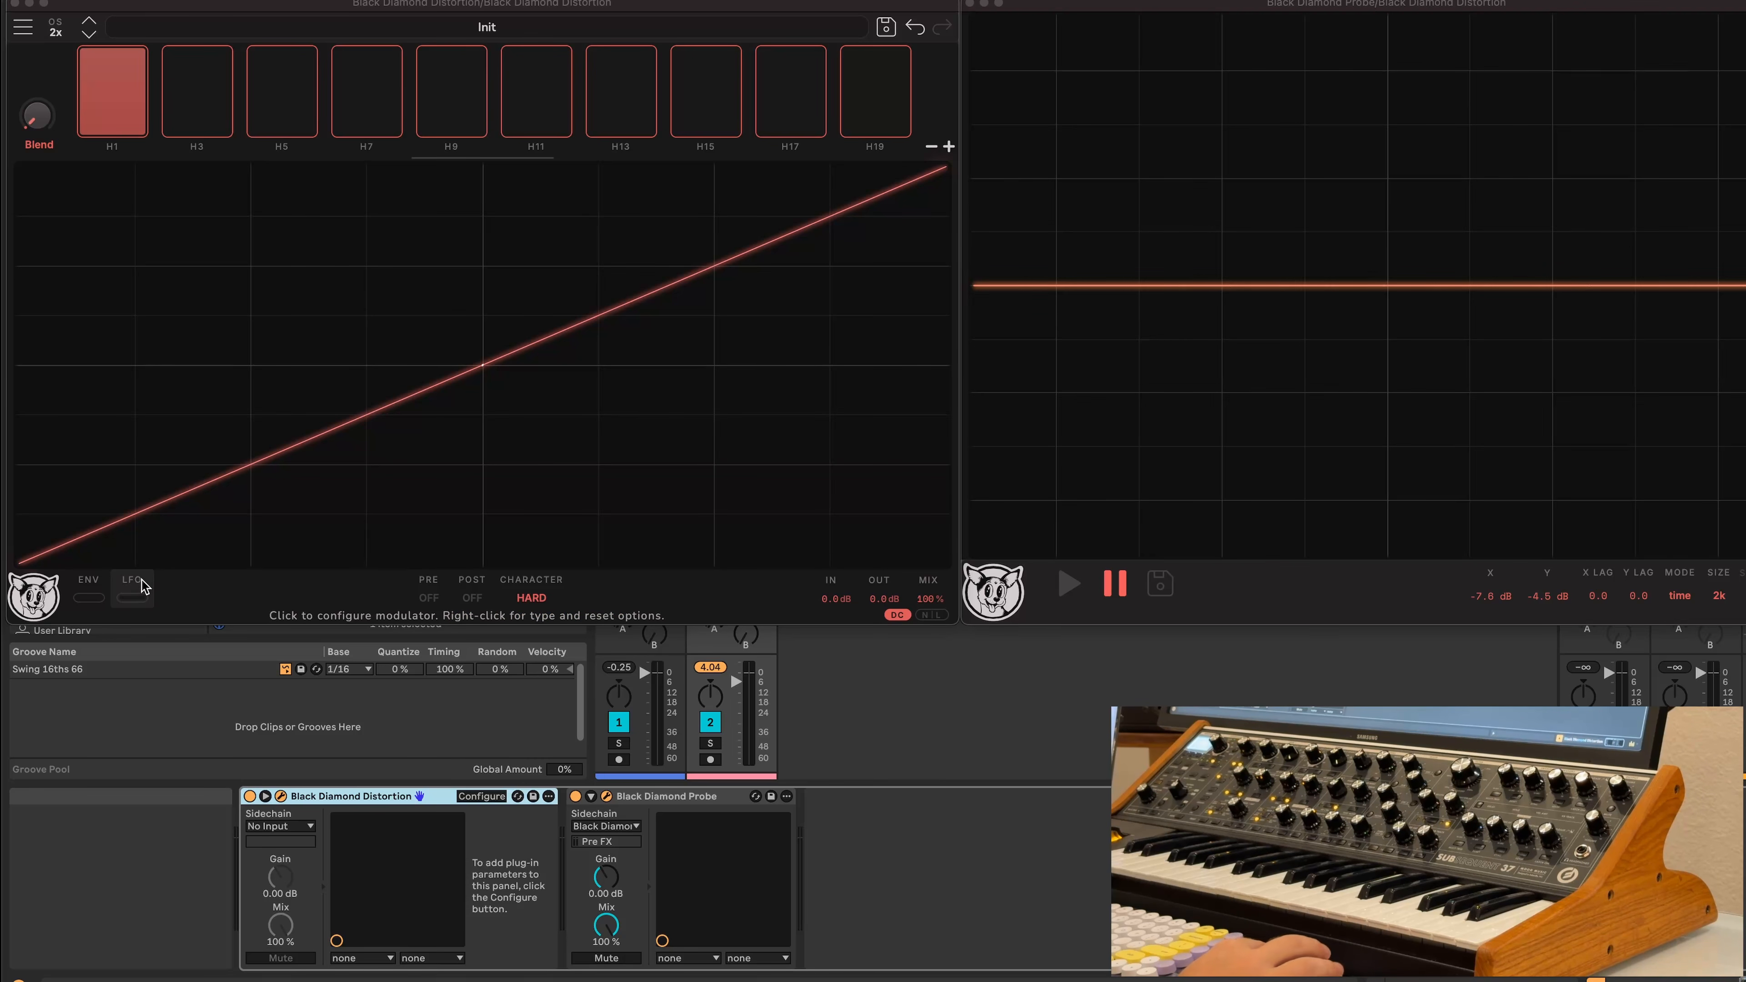
Open the LFO modulator settings, reveal the mixer and pre filter modulation handles, and turn on the LP 24 pre filter
{"action": "left_click", "coordinate": [132, 595]}
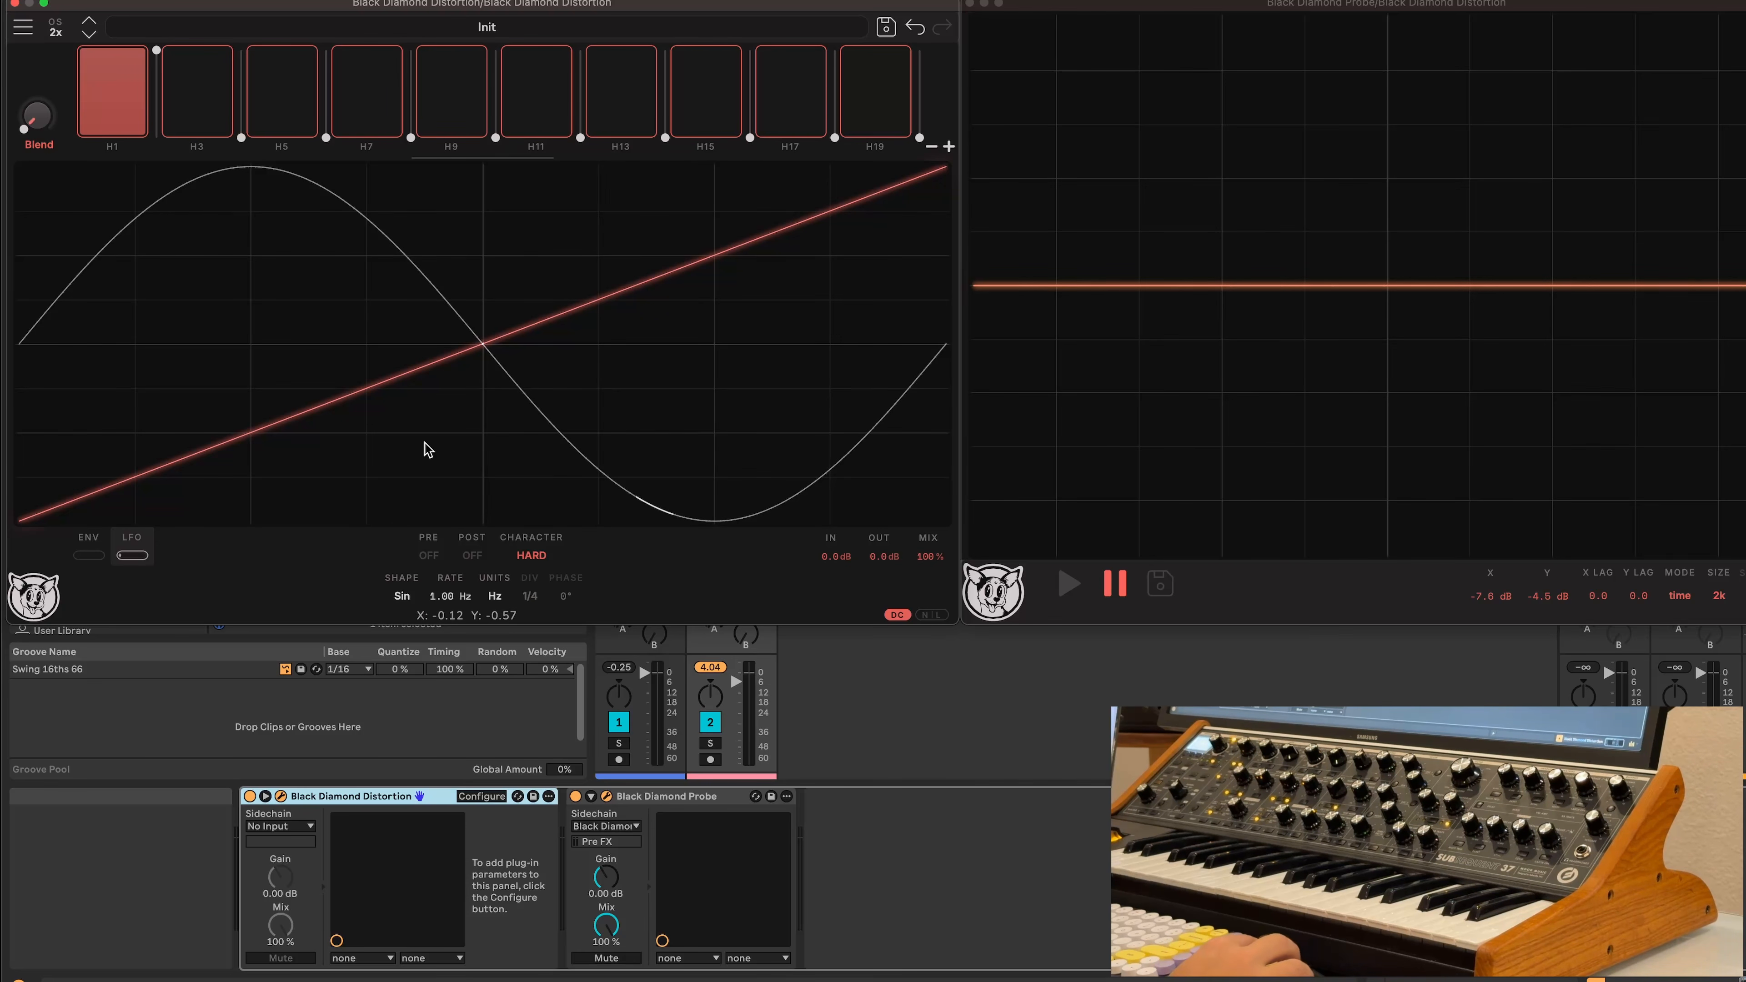
{"action": "mouse_move", "coordinate": [824, 540]}
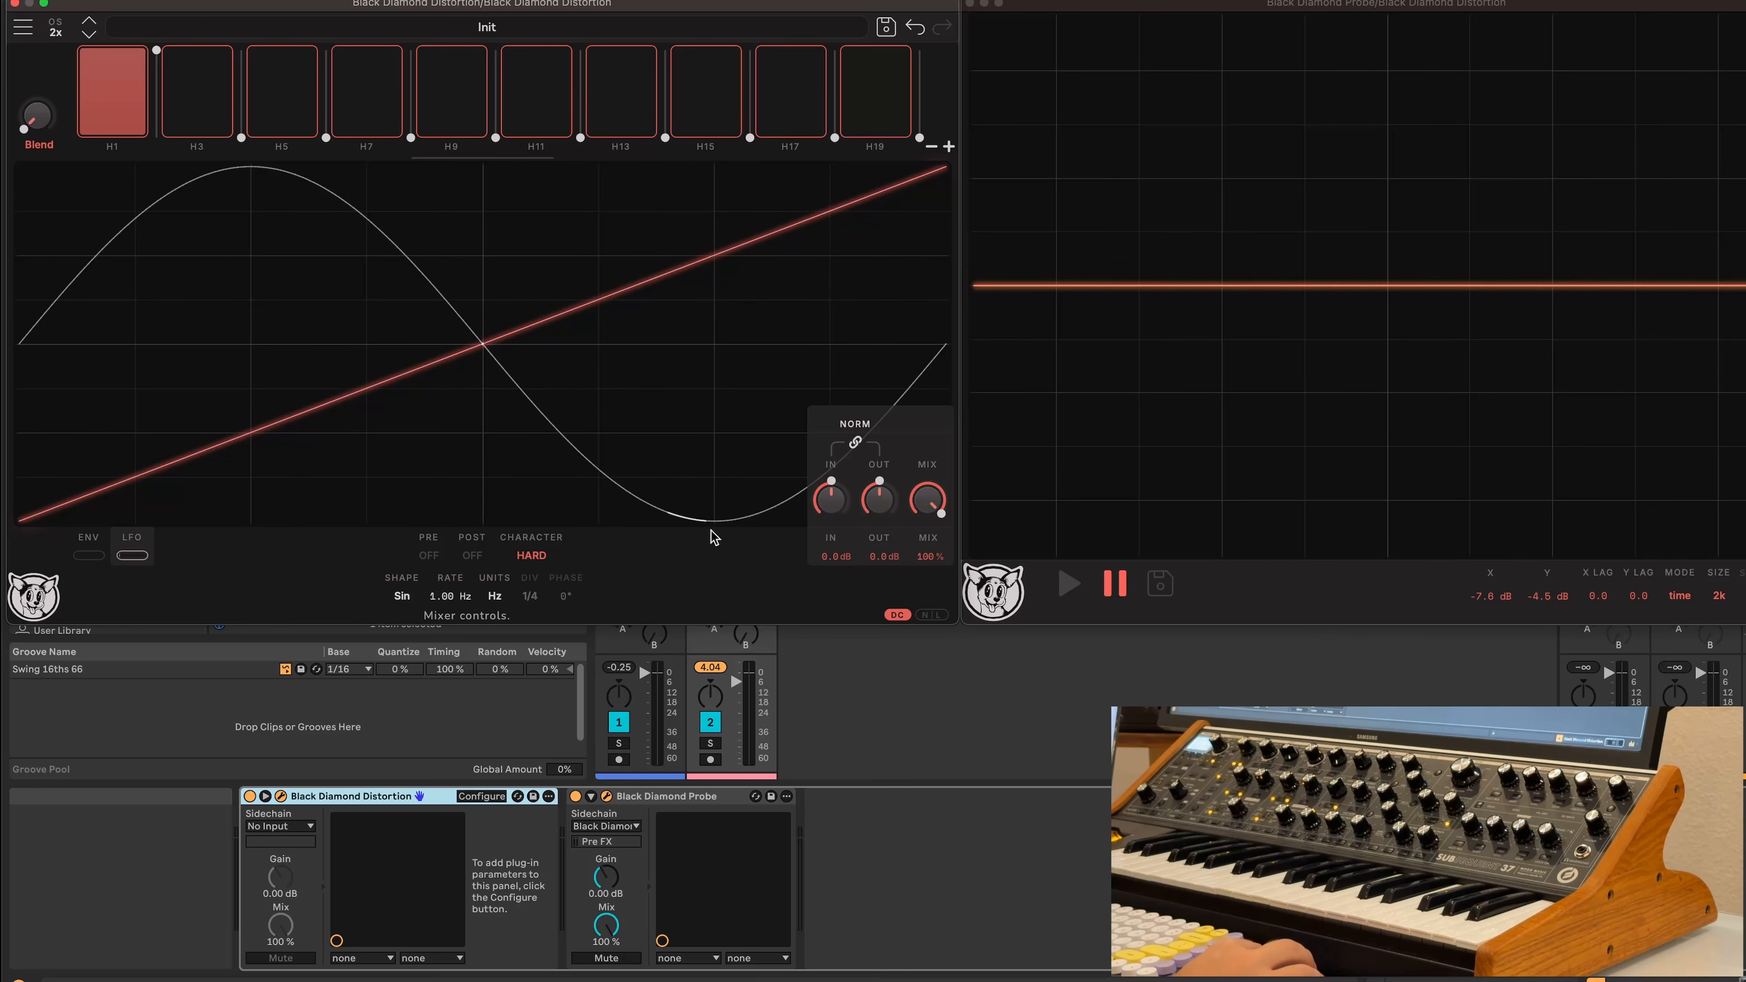
{"action": "mouse_move", "coordinate": [432, 544]}
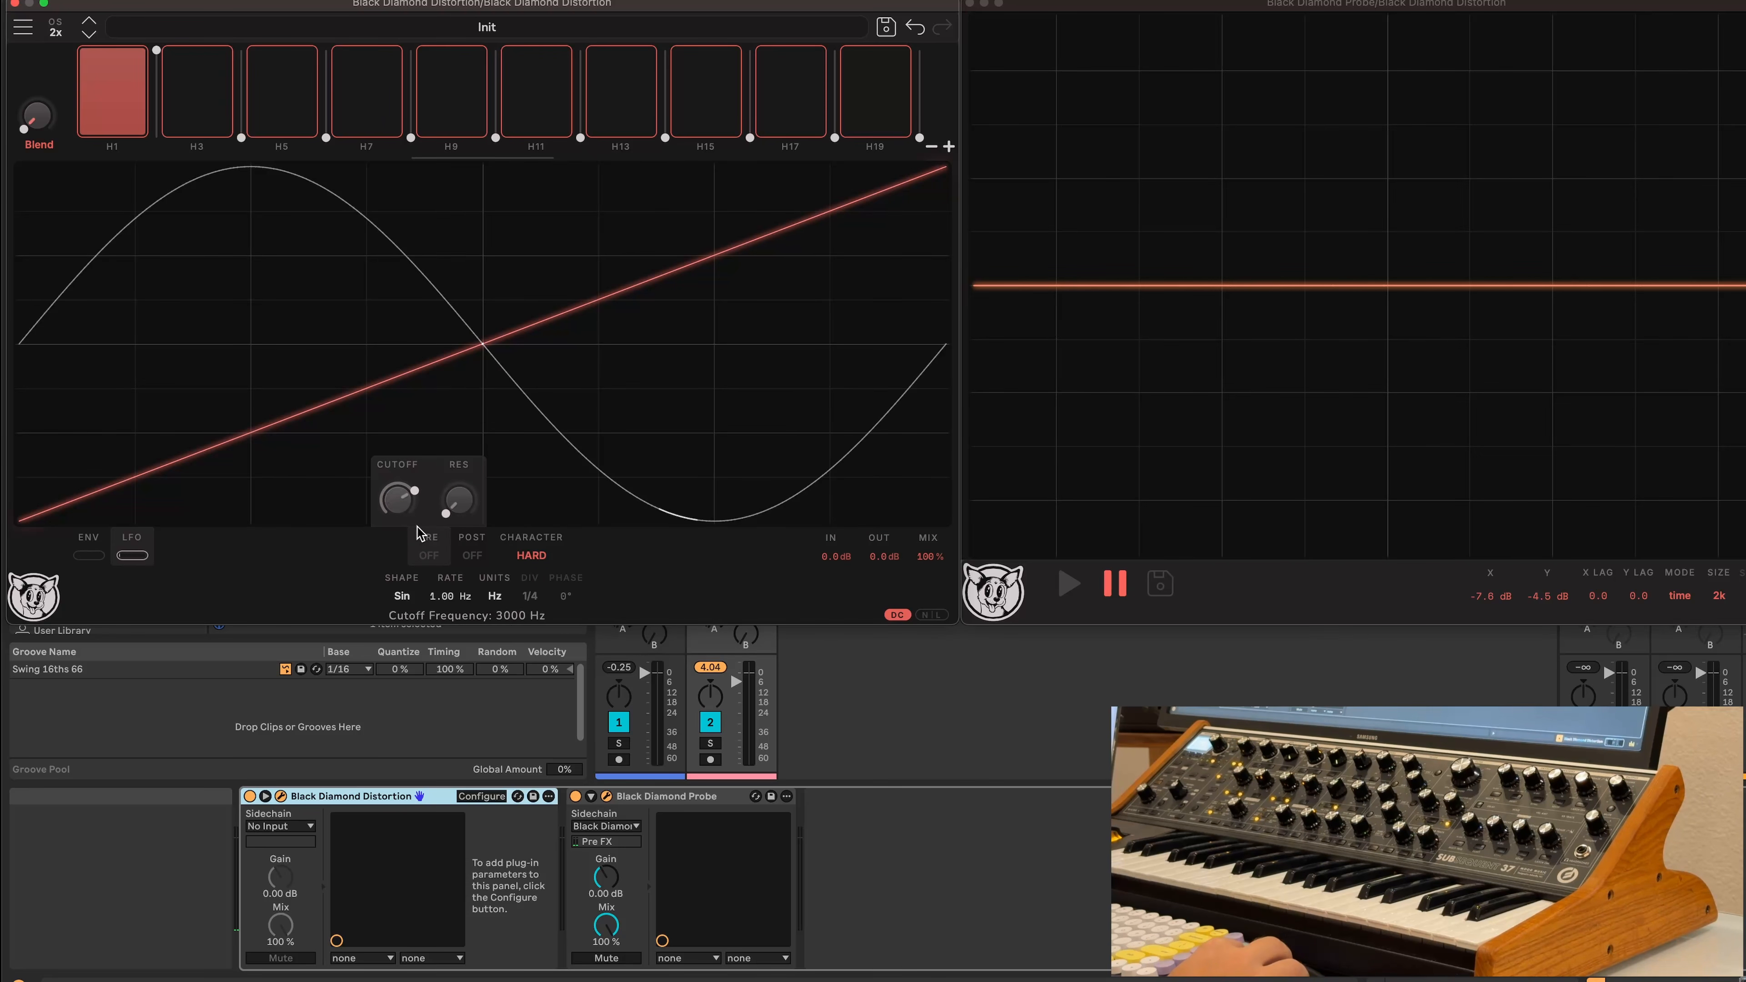
{"action": "left_click", "coordinate": [426, 553]}
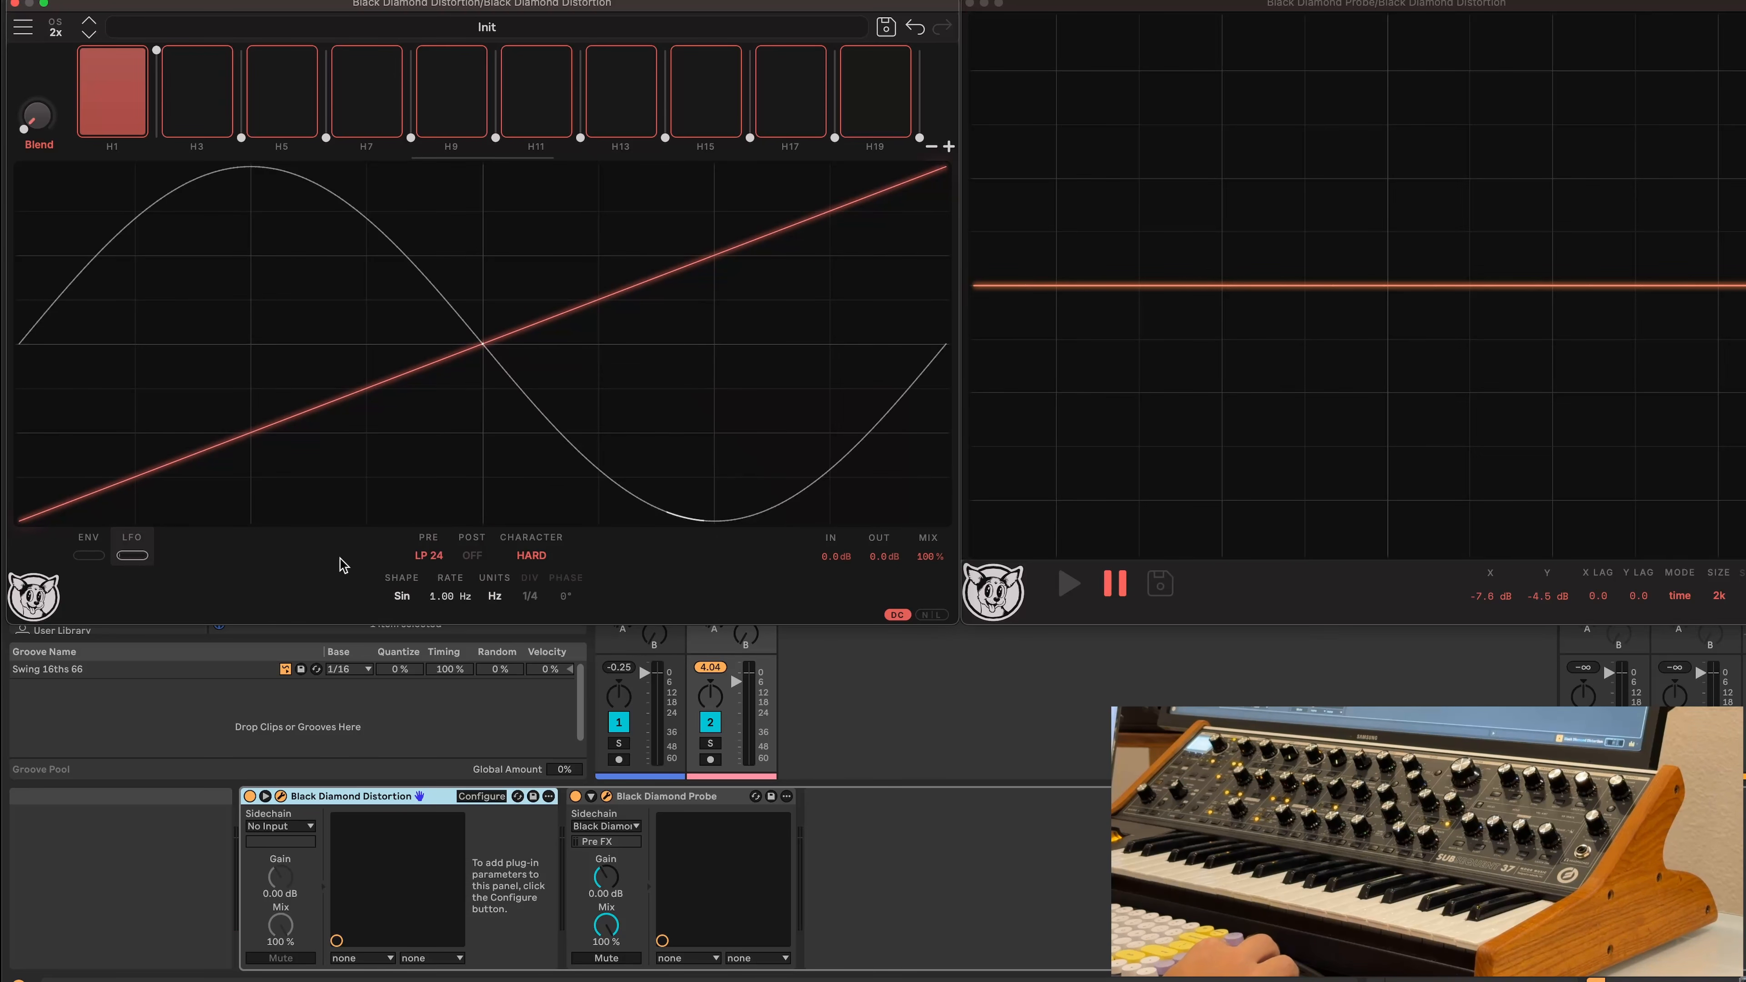
Modulate the LP 24 pre filter's cutoff with the LFO and adjust the cutoff dial
{"action": "mouse_move", "coordinate": [431, 545]}
{"action": "left_click_drag", "start_coordinate": [416, 495], "coordinate": [382, 495]}
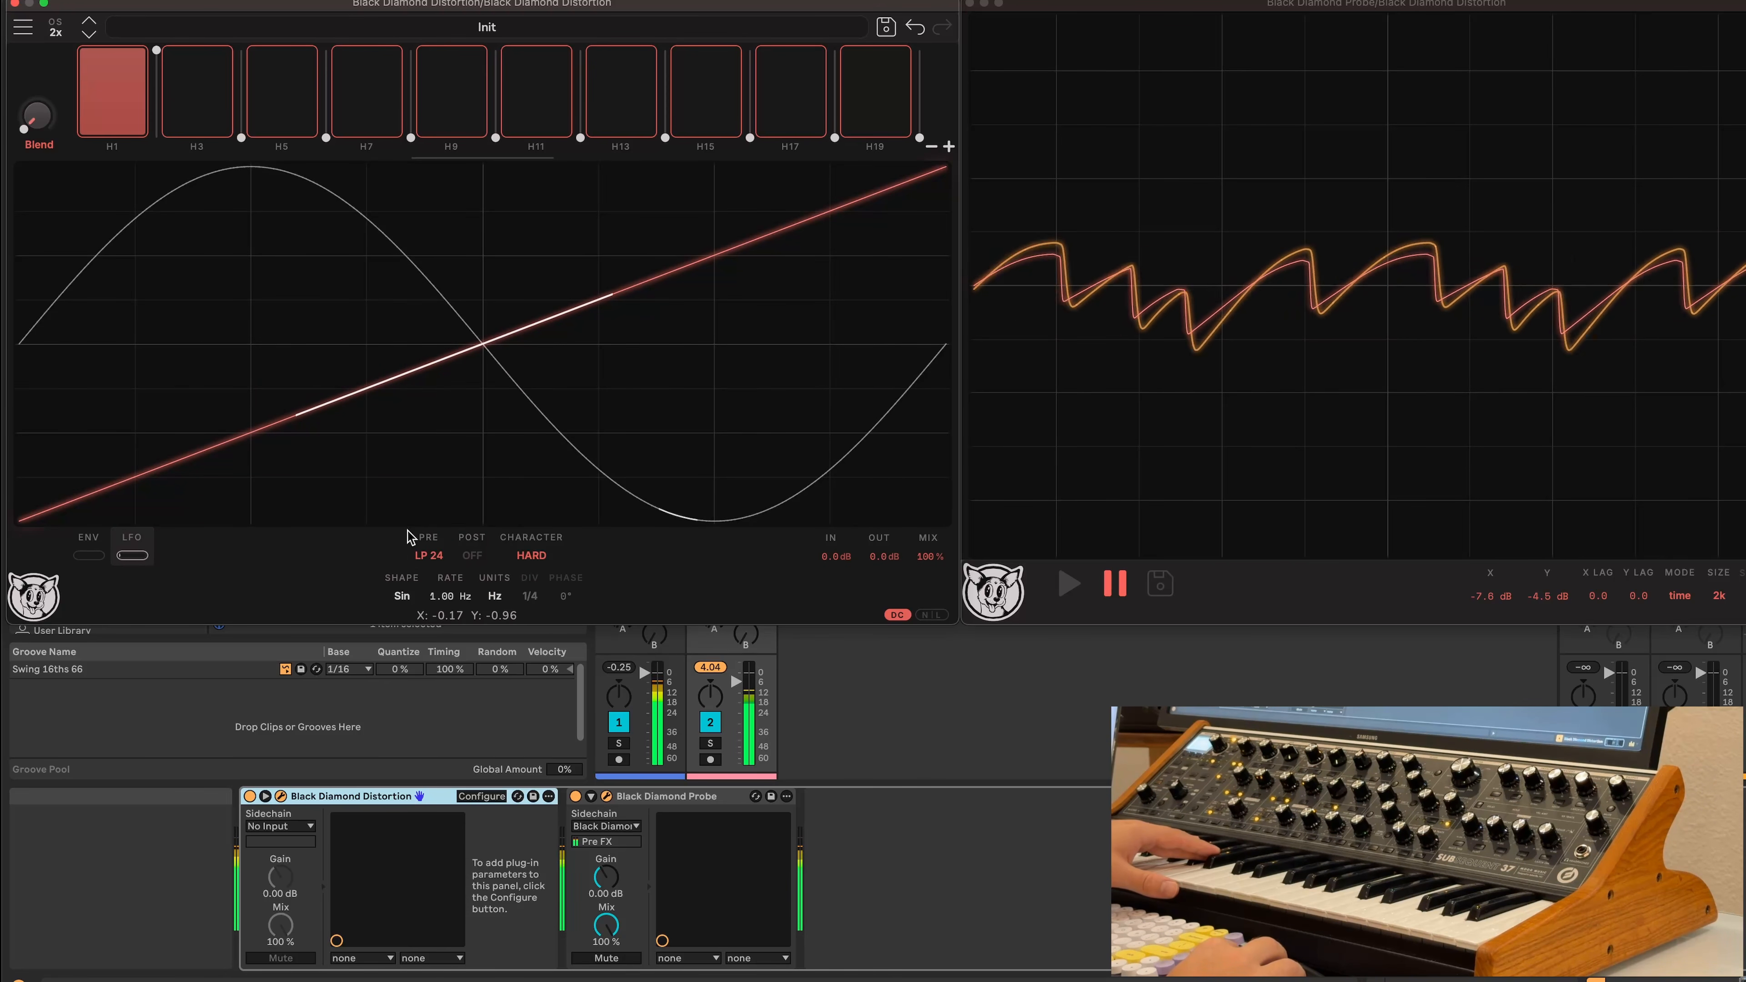
{"action": "mouse_move", "coordinate": [428, 550]}
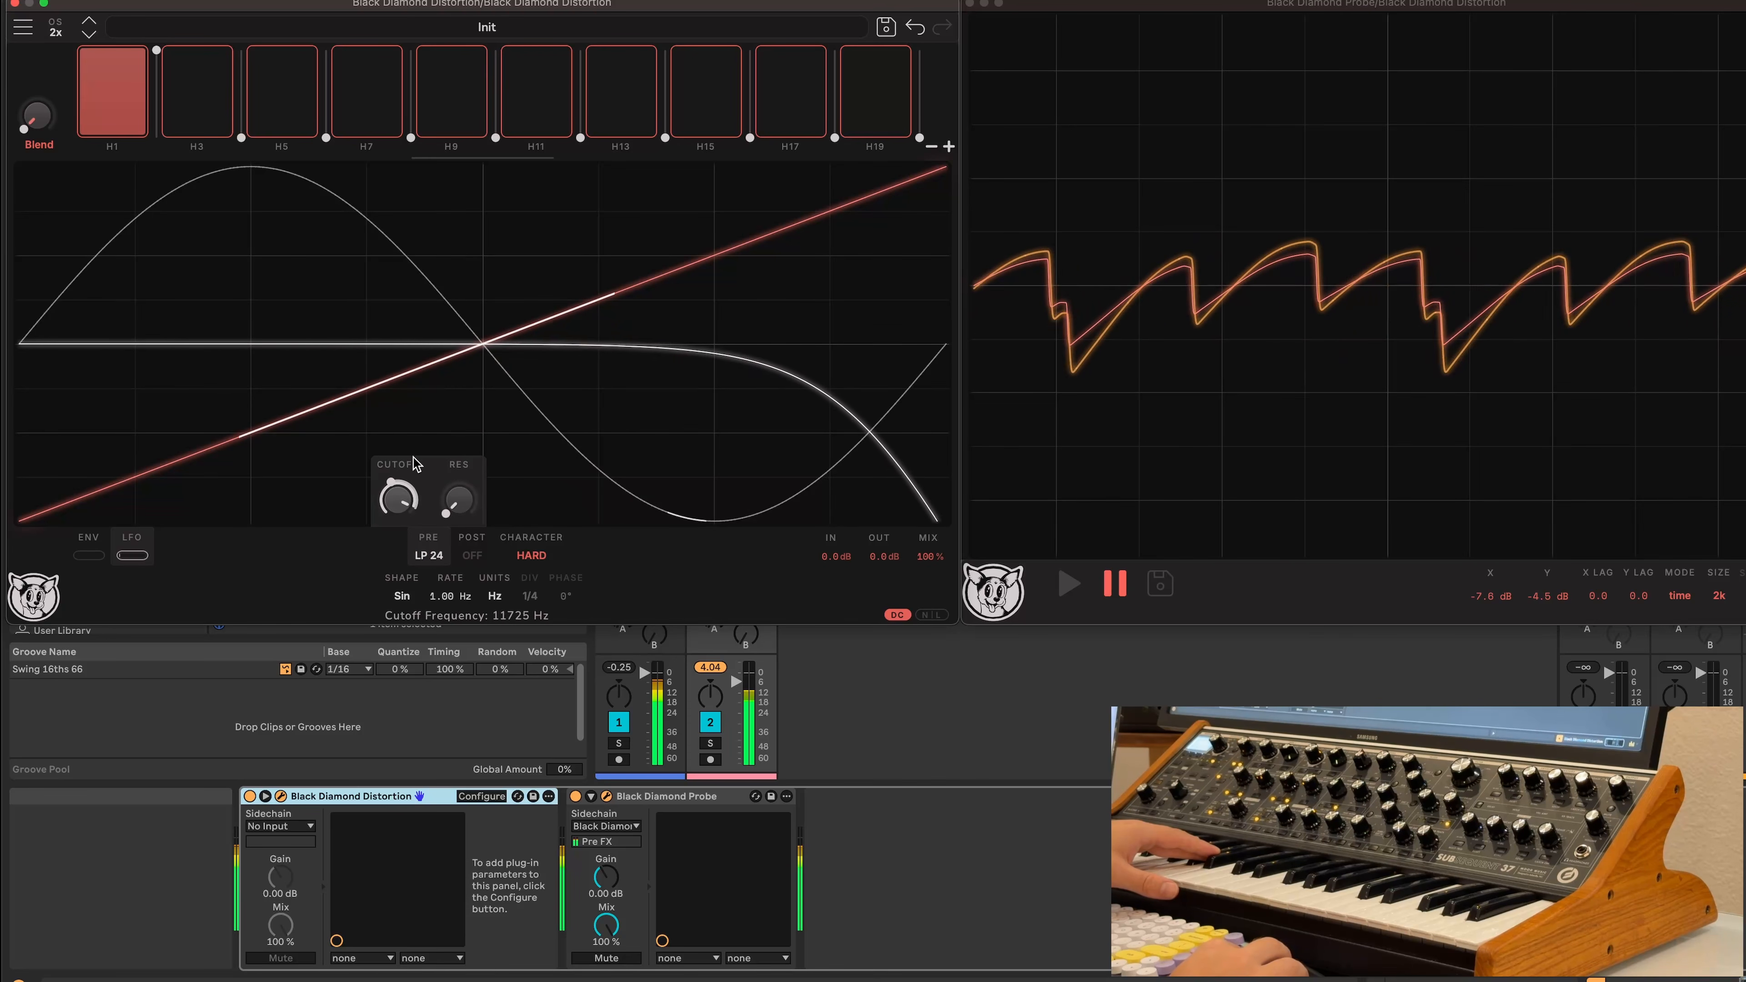
{"action": "left_click_drag", "start_coordinate": [387, 493], "coordinate": [385, 490]}
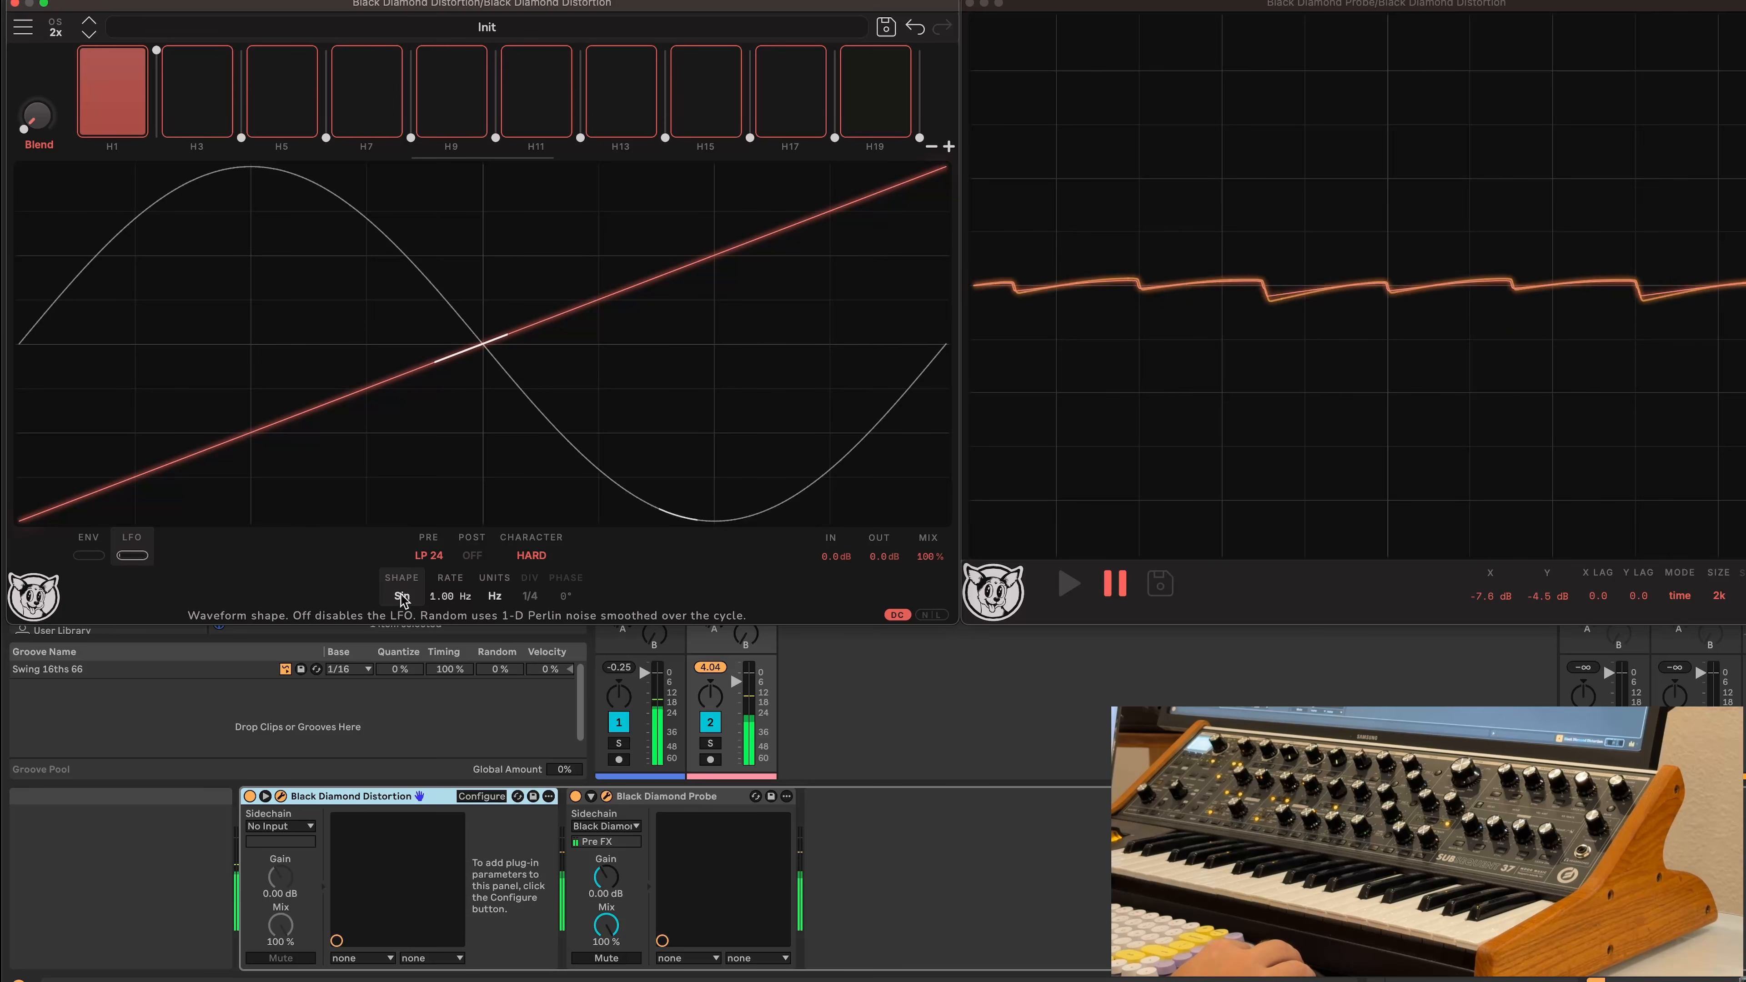
Switch the LFO shape to Saw and raise its free-running rate to about 1.44 Hz
{"action": "left_click", "coordinate": [402, 597]}
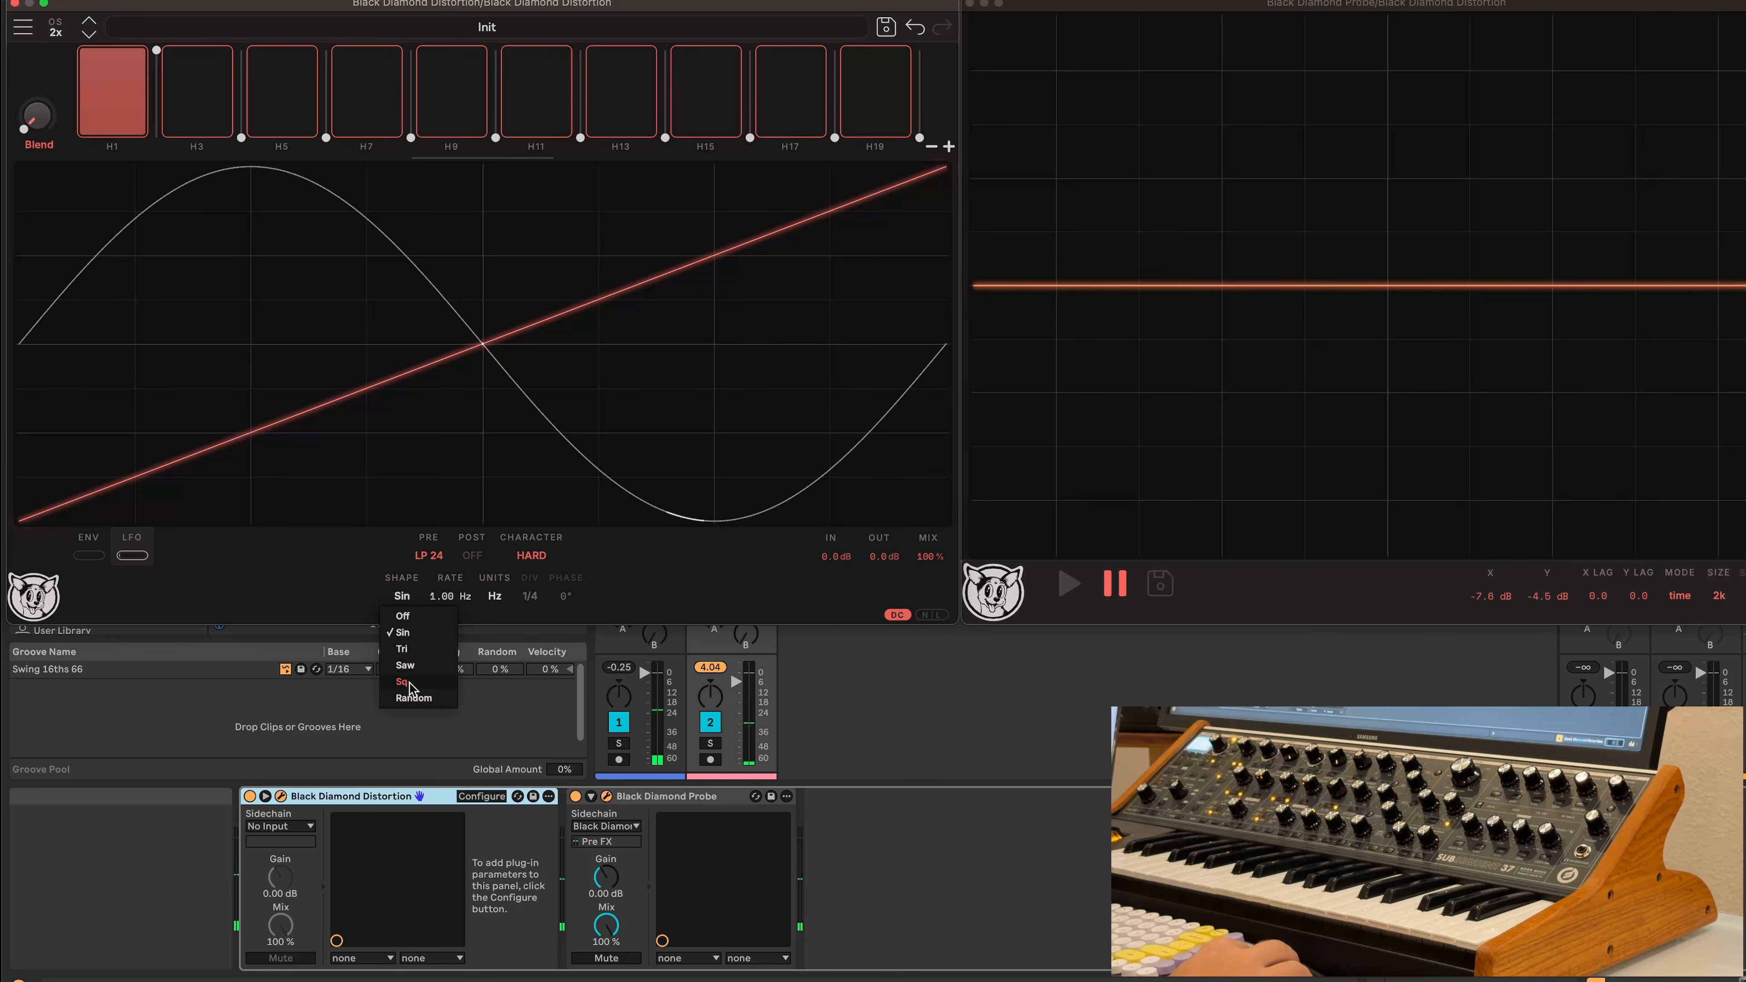
{"action": "left_click", "coordinate": [405, 666]}
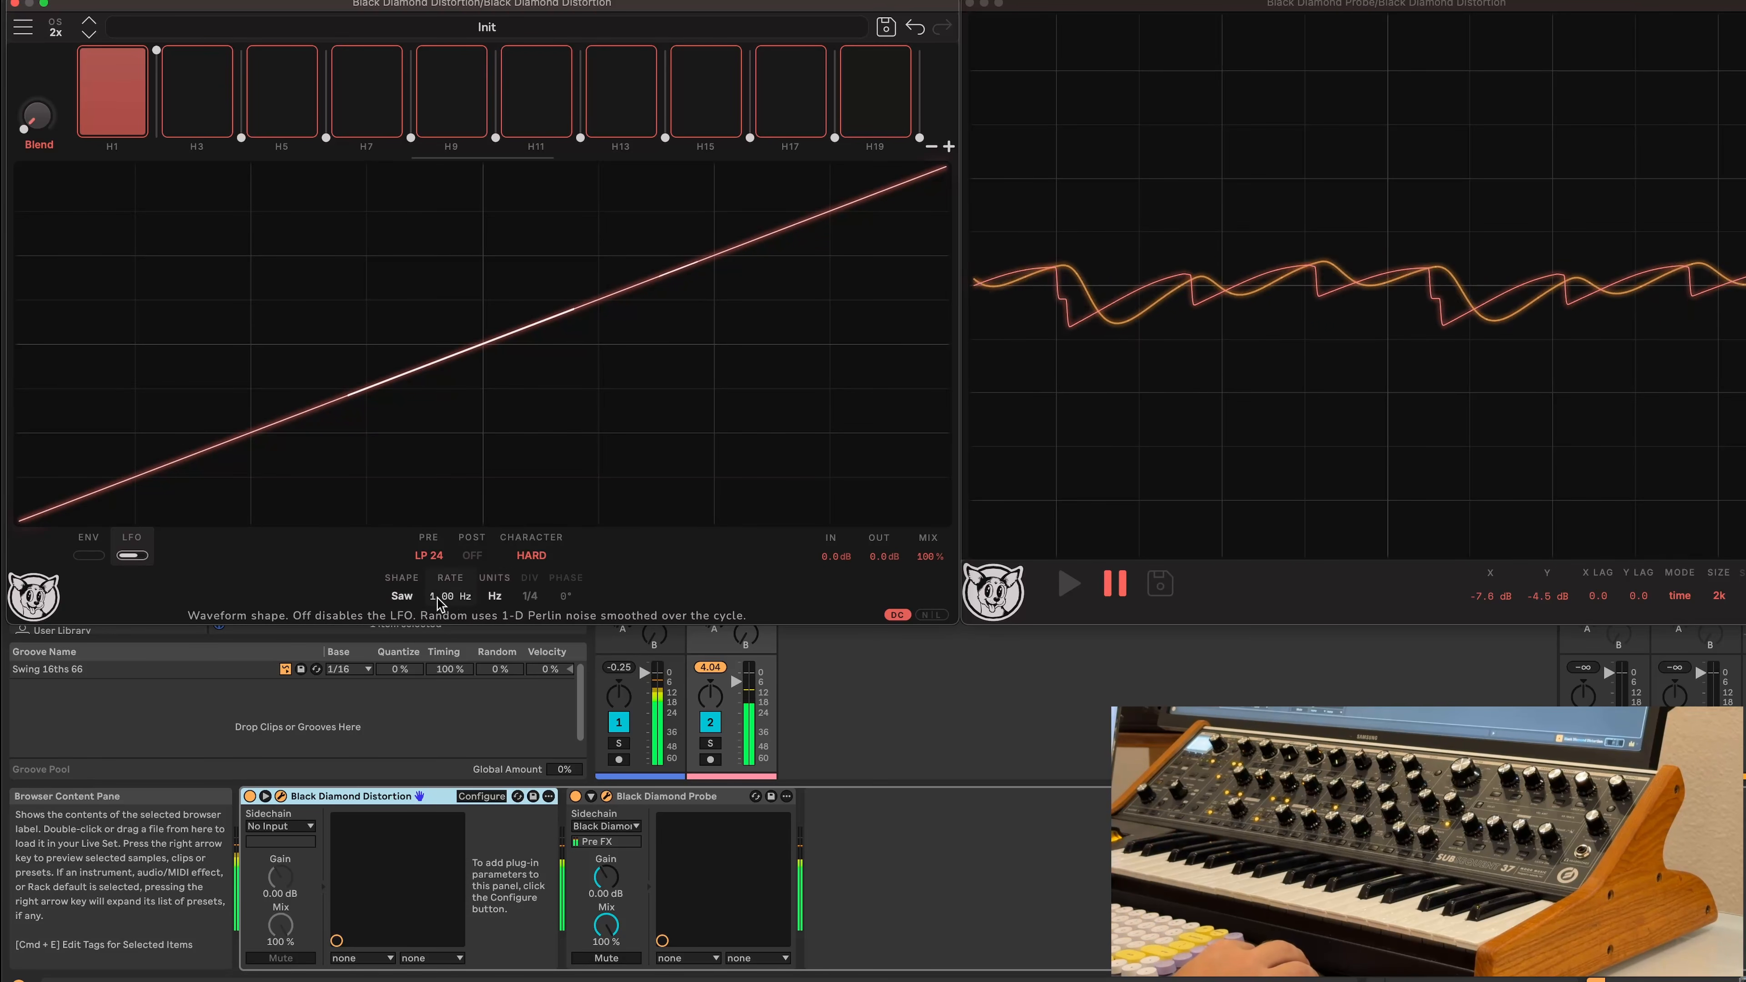
{"action": "left_click_drag", "start_coordinate": [454, 602], "coordinate": [454, 583]}
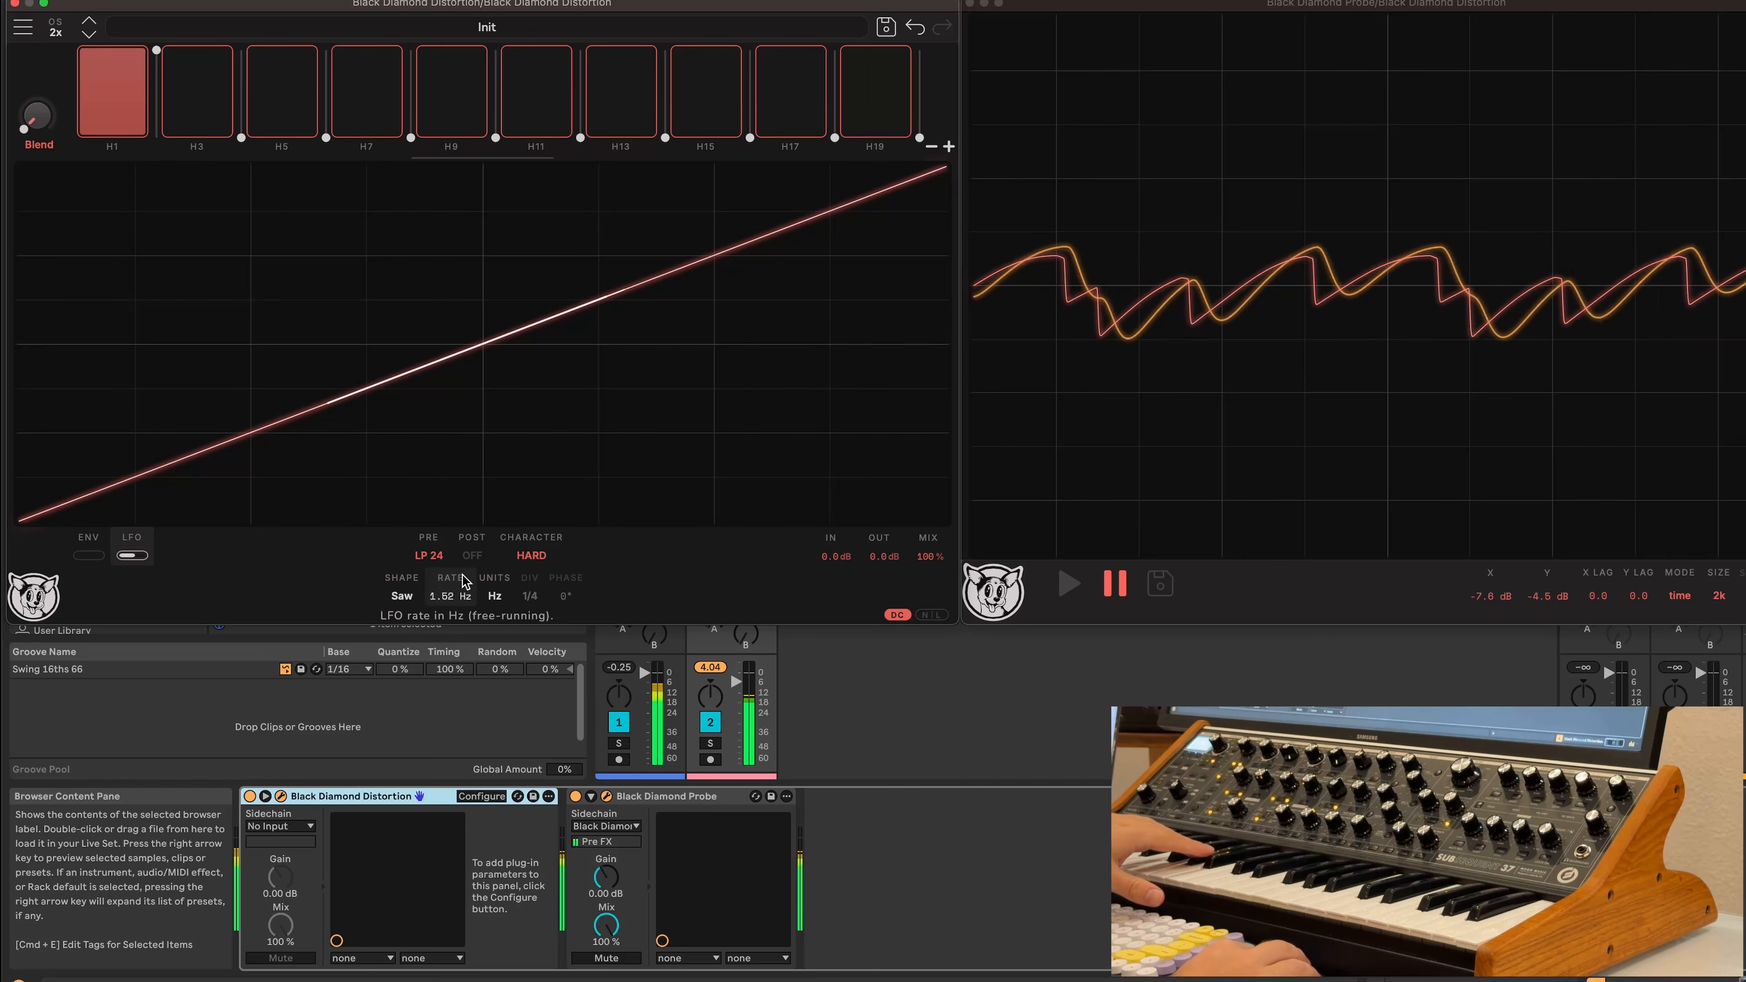
Sync the LFO by switching its units to BPM and set the division to 1/8
{"action": "left_click", "coordinate": [494, 596]}
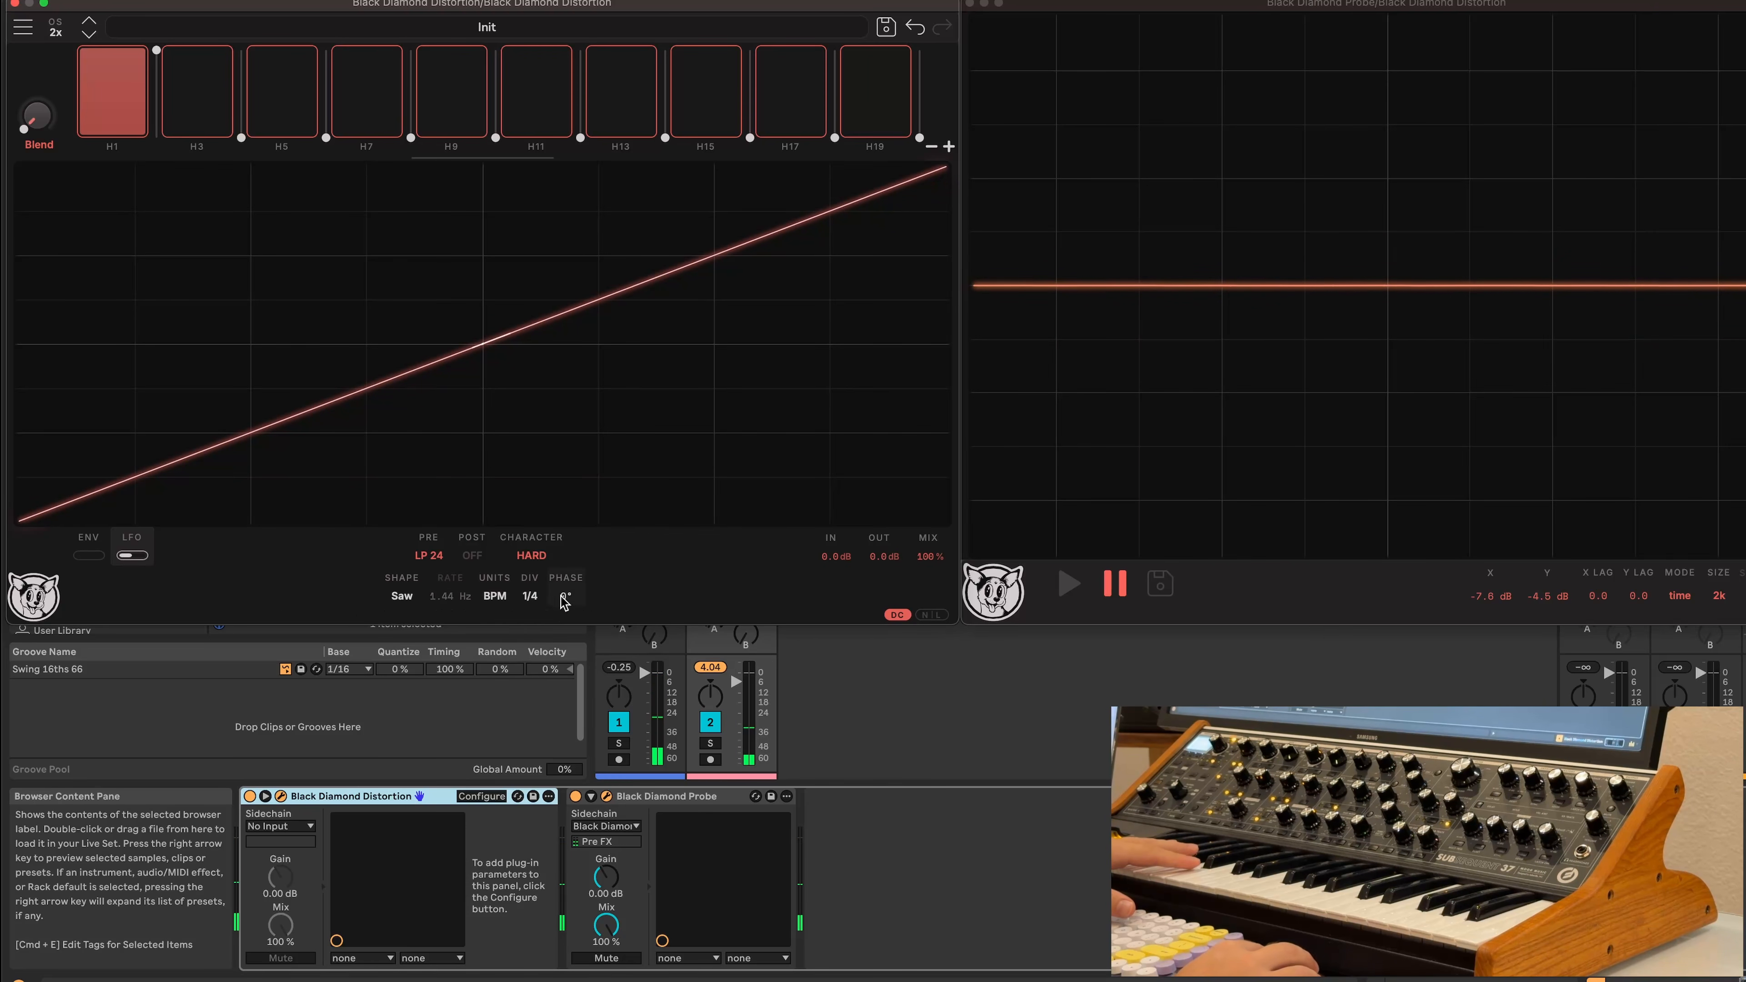
{"action": "left_click", "coordinate": [530, 596]}
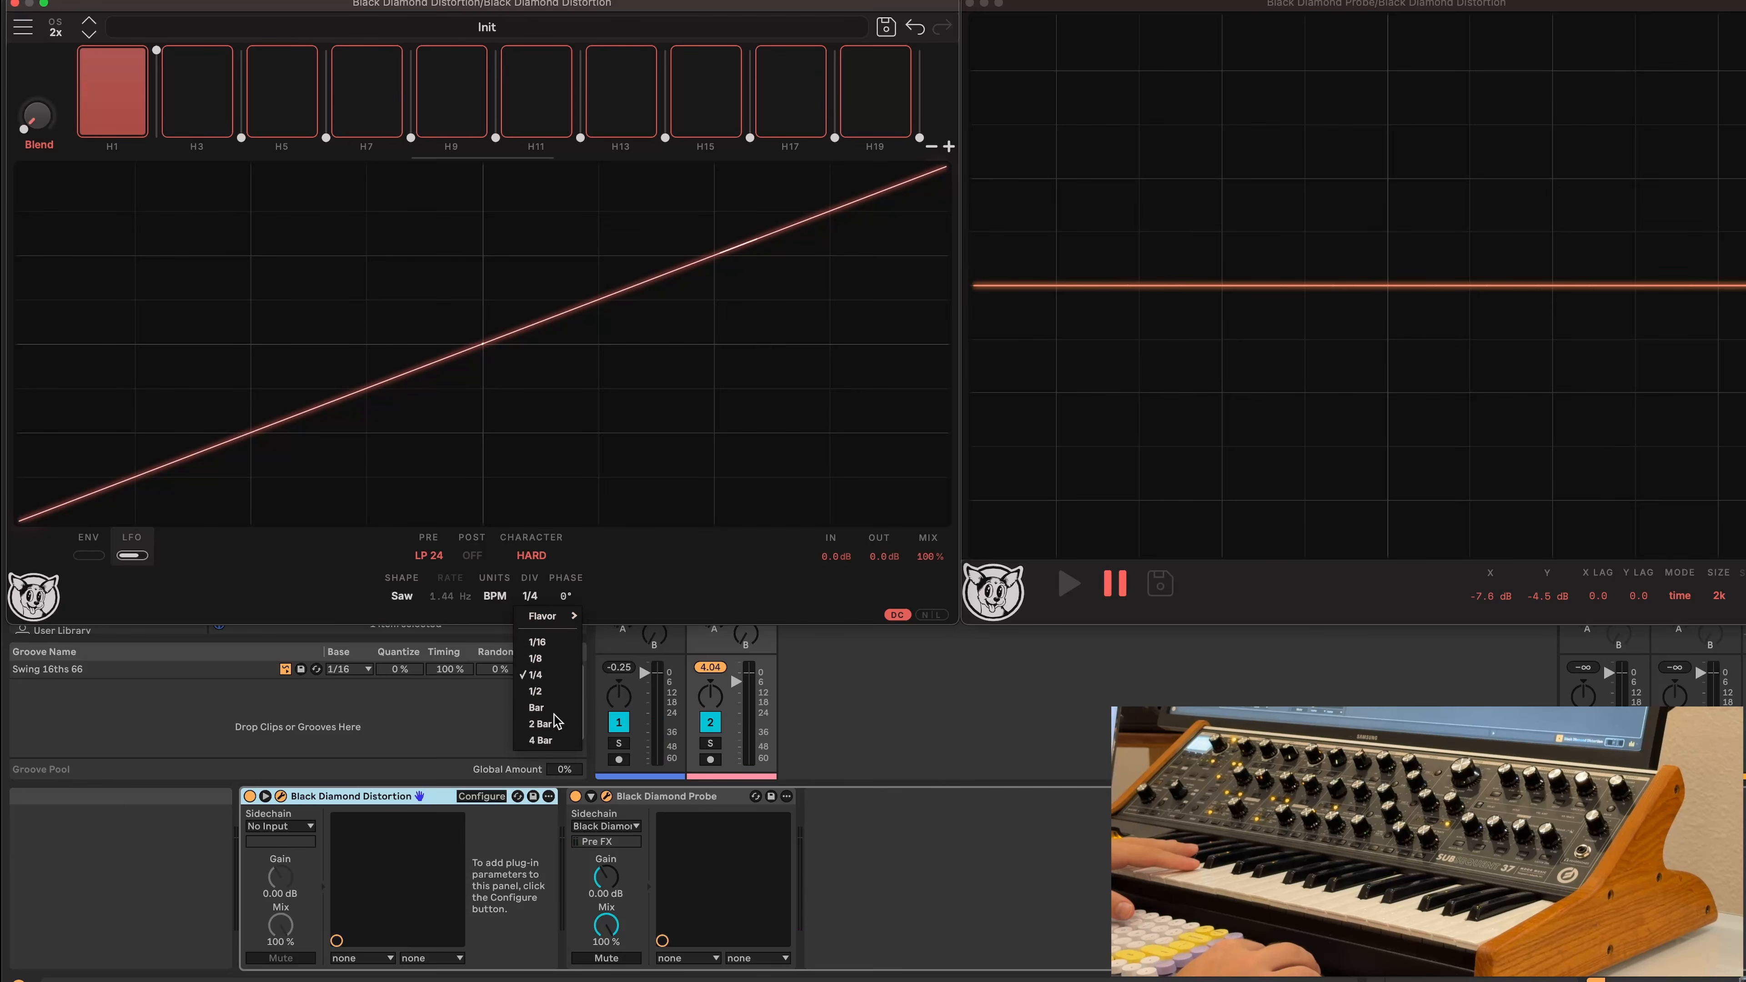
{"action": "left_click", "coordinate": [550, 662]}
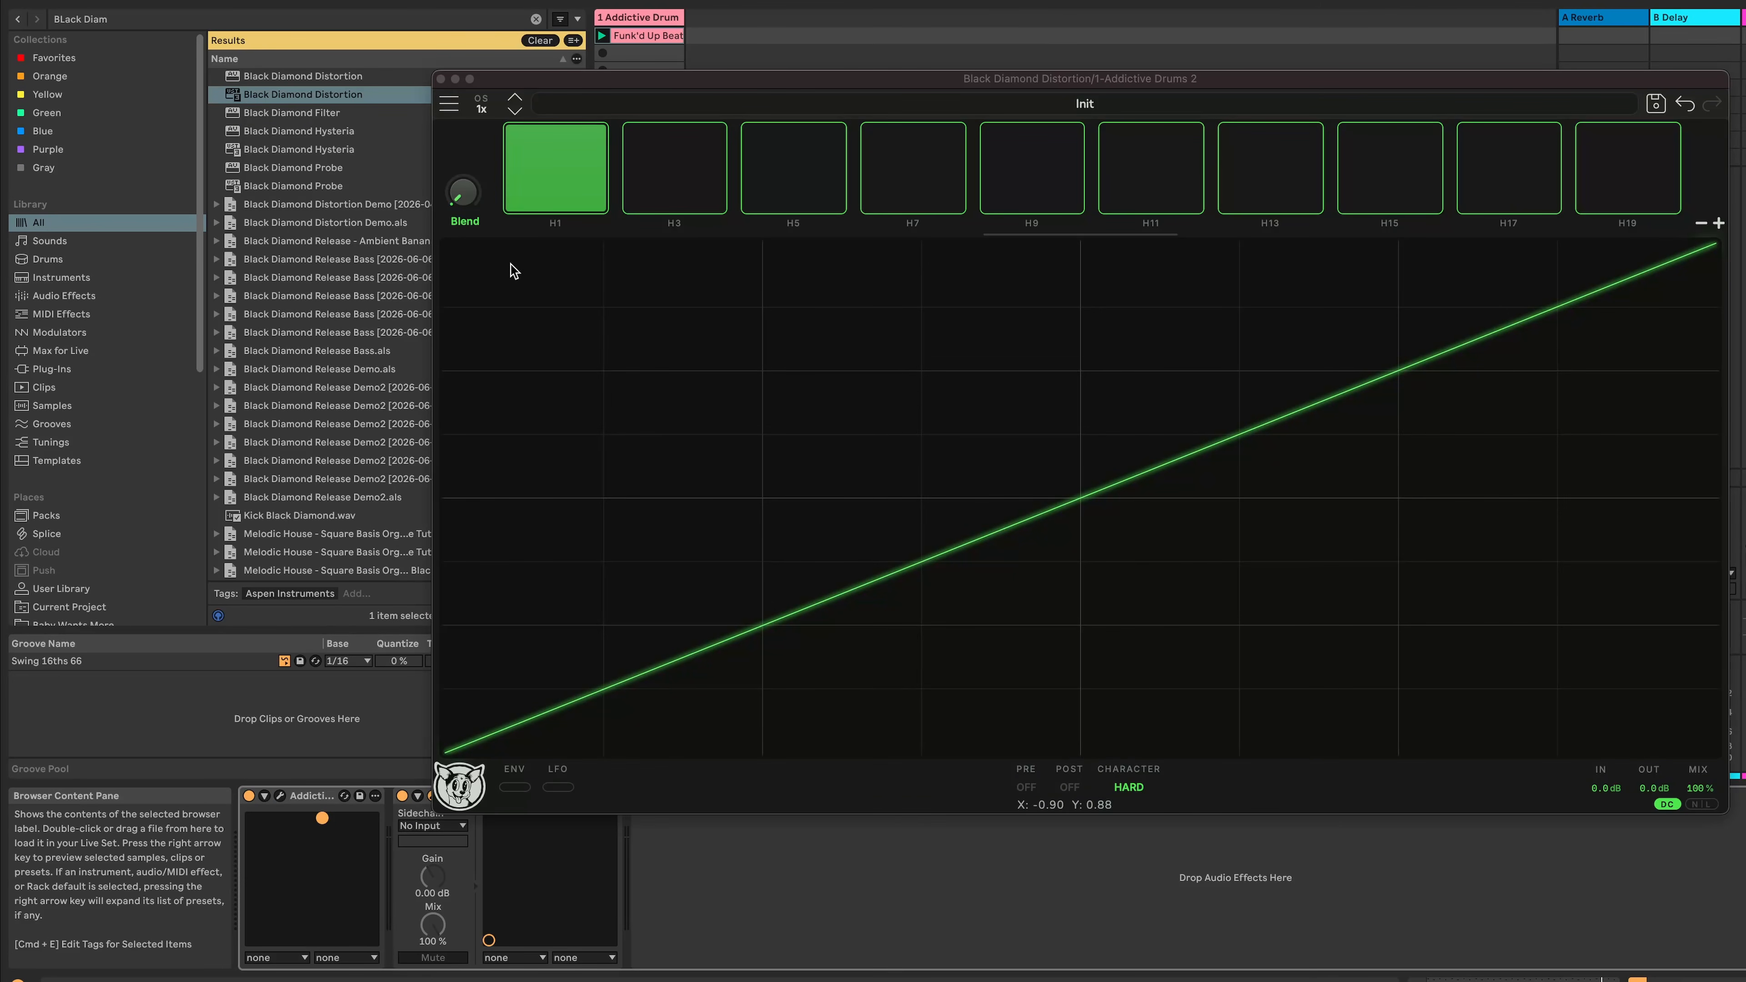
Launch the Funk'd Up Beat clip and open the envelope modulator settings of the drum track's distortion
{"action": "left_click", "coordinate": [603, 36]}
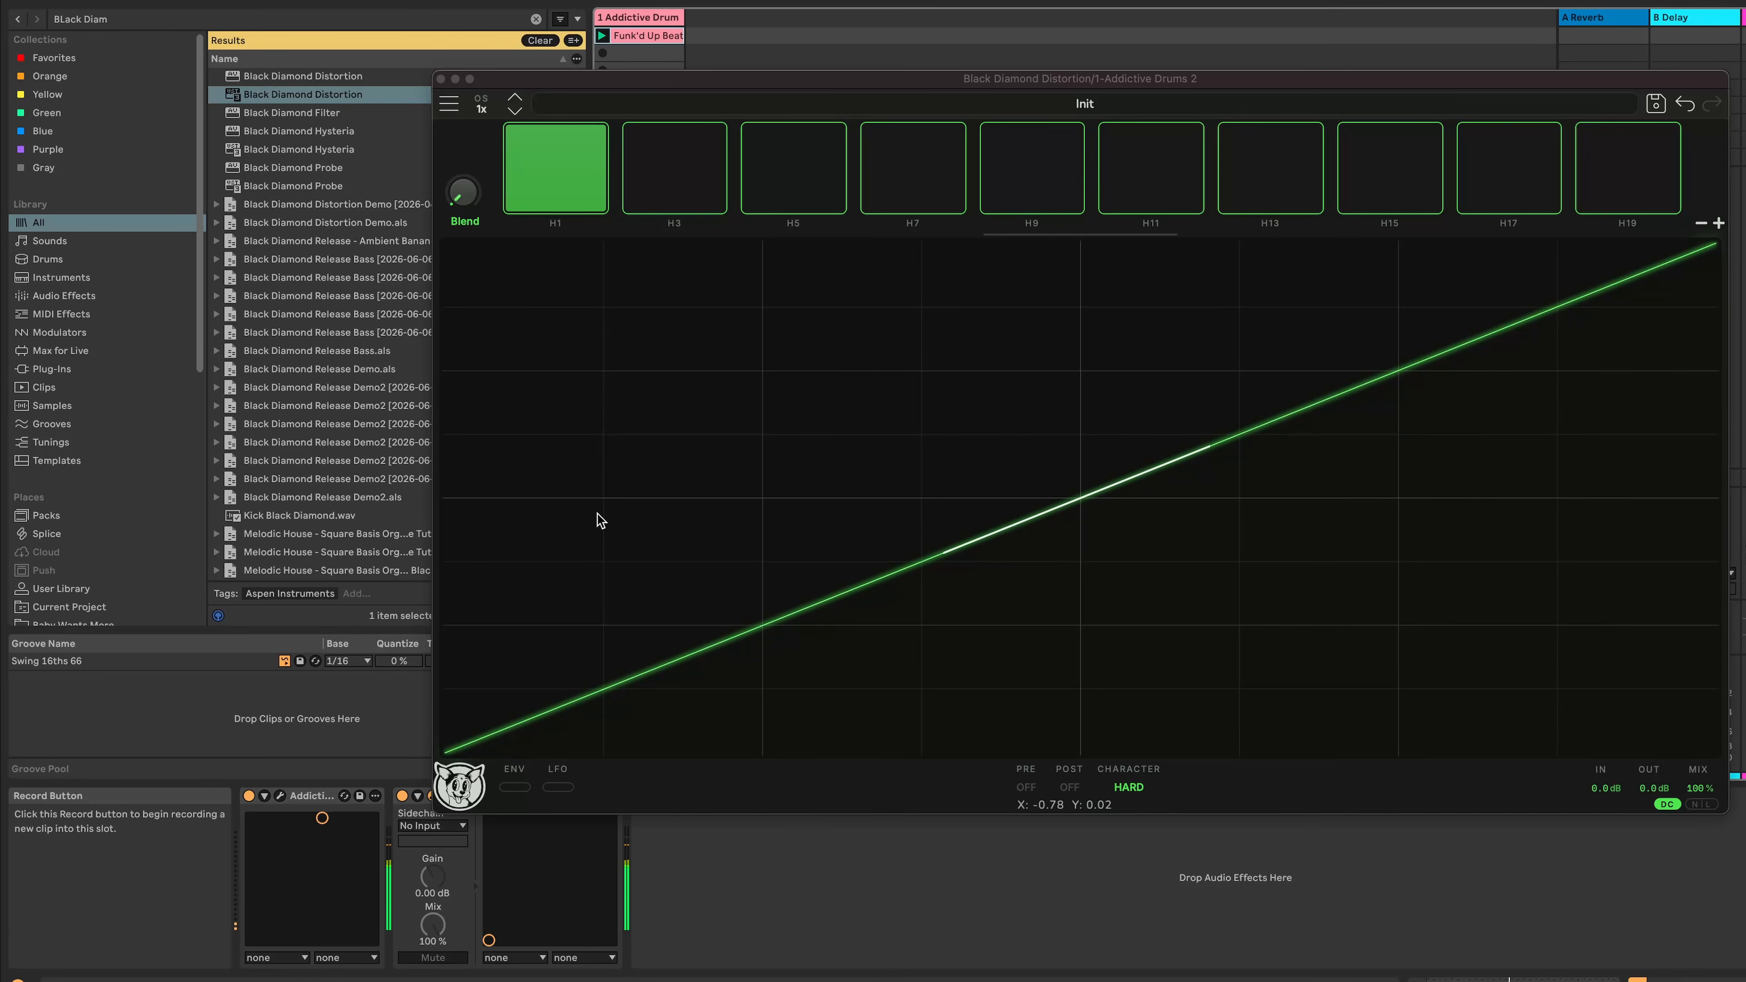
{"action": "left_click", "coordinate": [512, 788]}
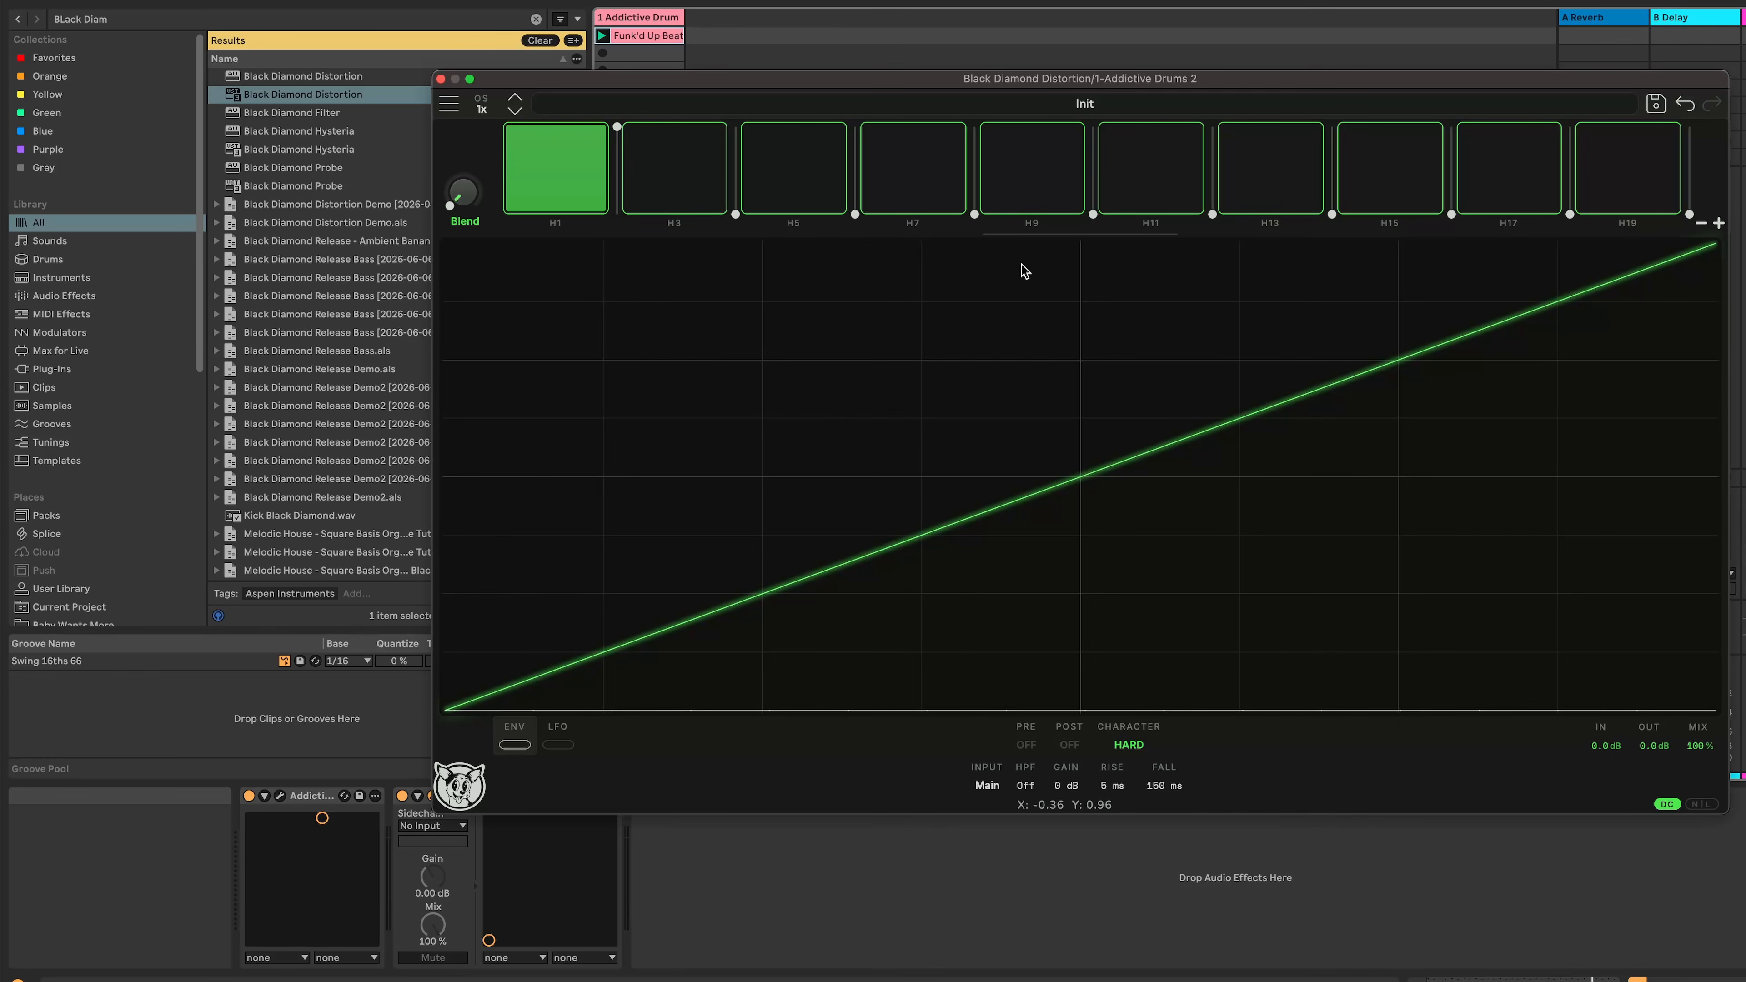
Find the L2A presets, load the L2A Tube full patch, and lower its output gain to -1.7 dB
{"action": "left_click", "coordinate": [973, 105]}
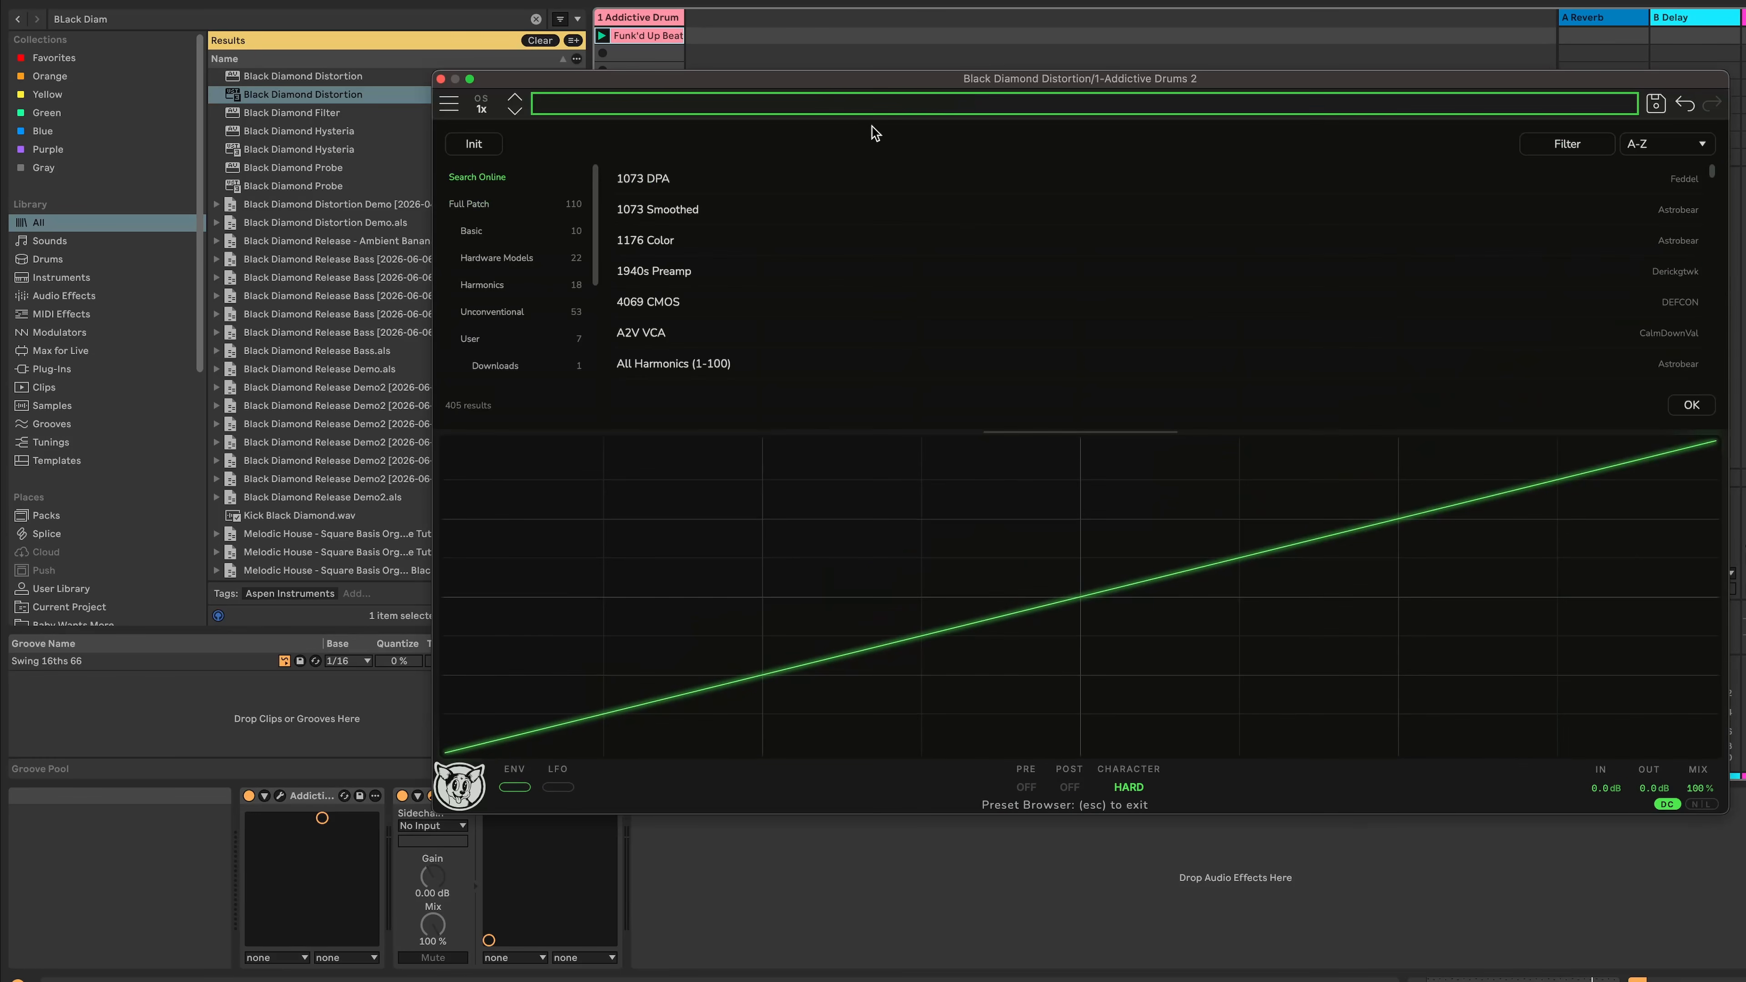
{"action": "type", "text": "L2A"}
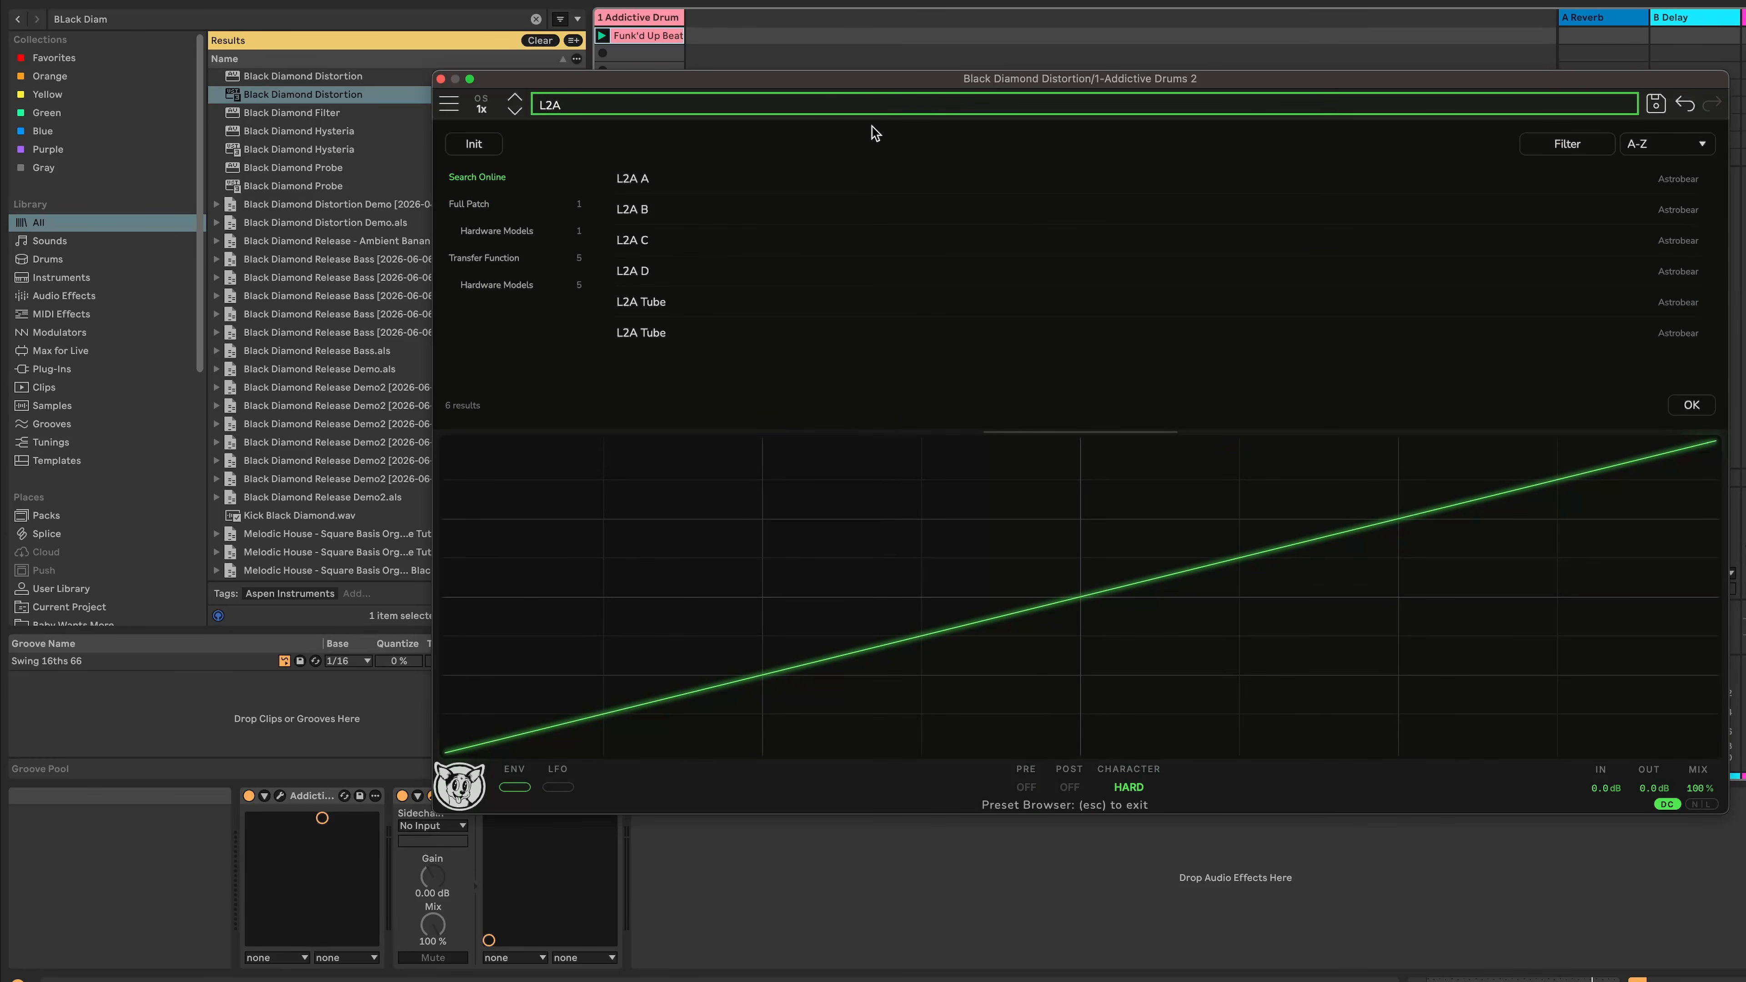
{"action": "left_click", "coordinate": [660, 334]}
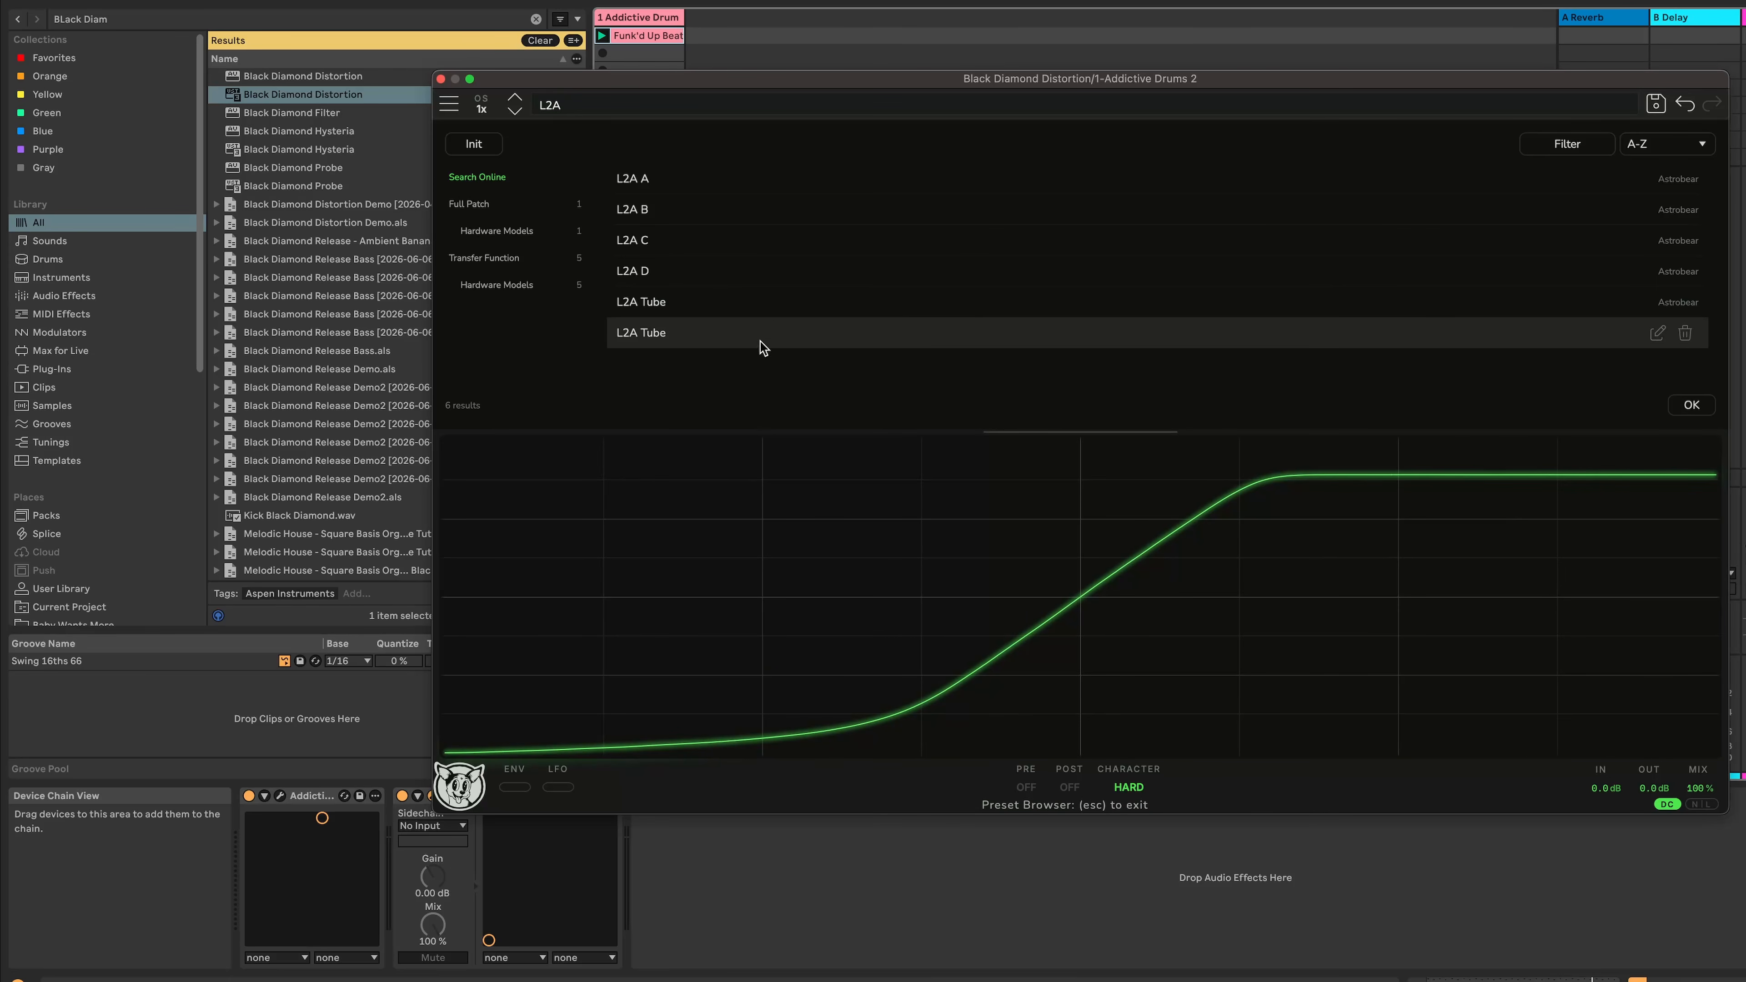
{"action": "left_click", "coordinate": [736, 310]}
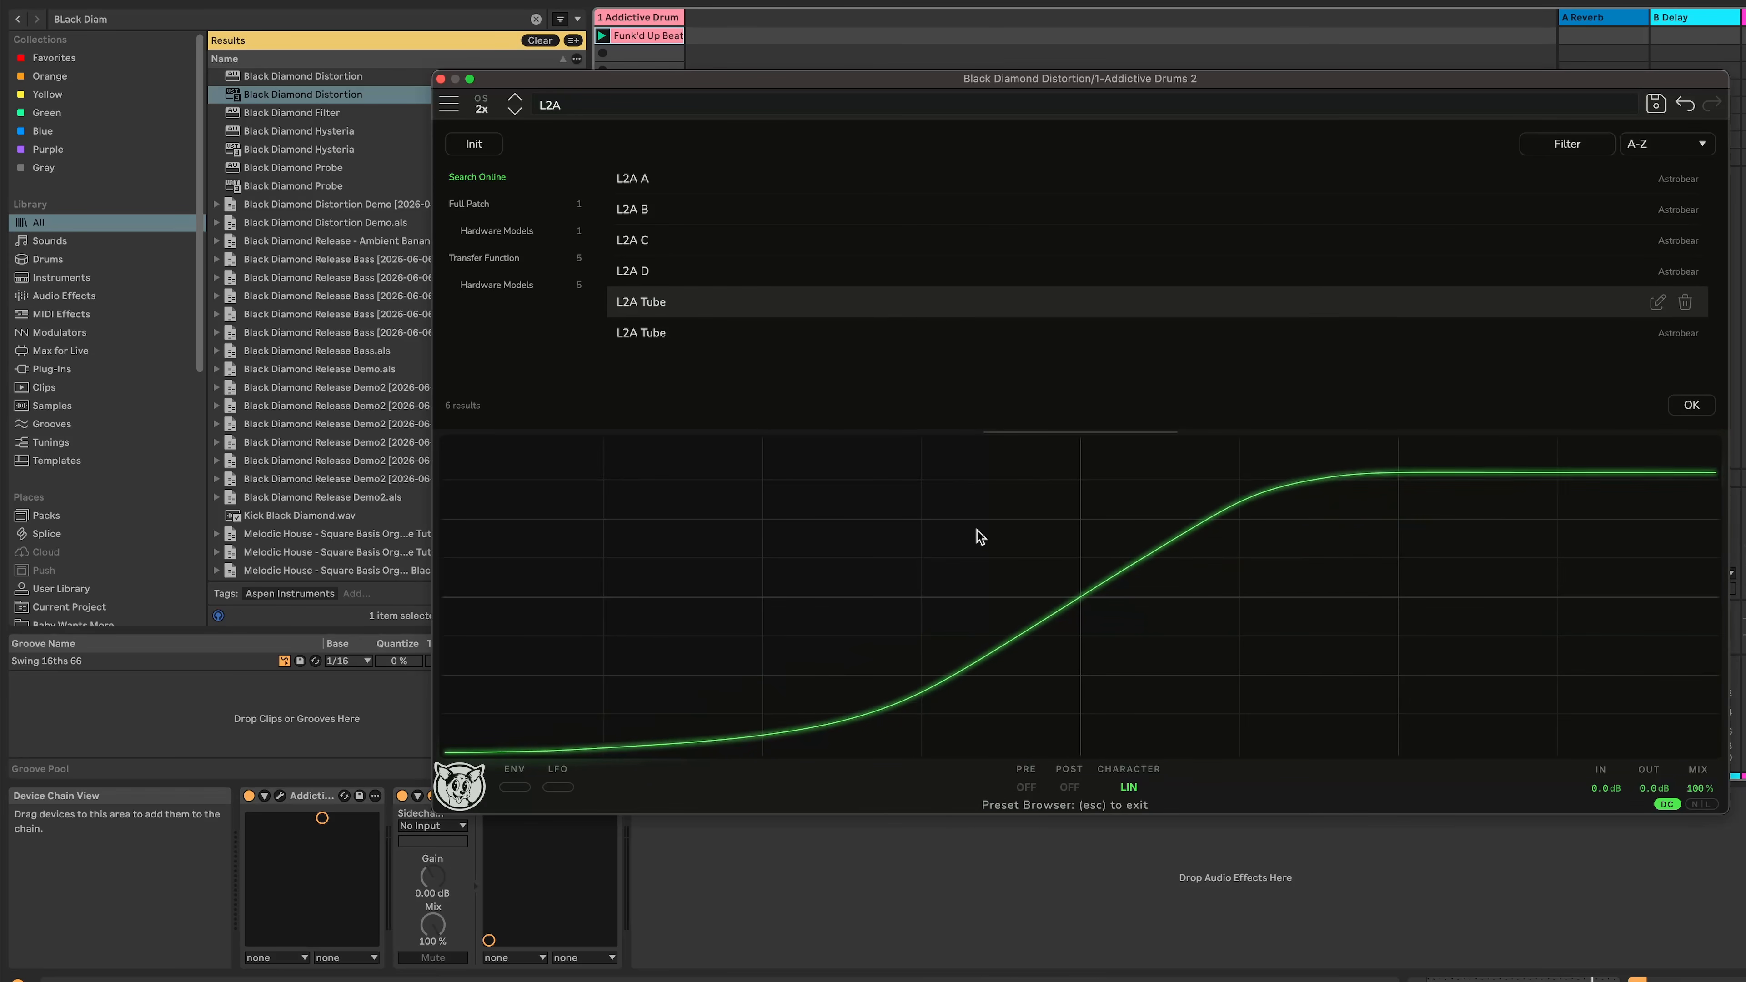
{"action": "left_click", "coordinate": [1691, 407]}
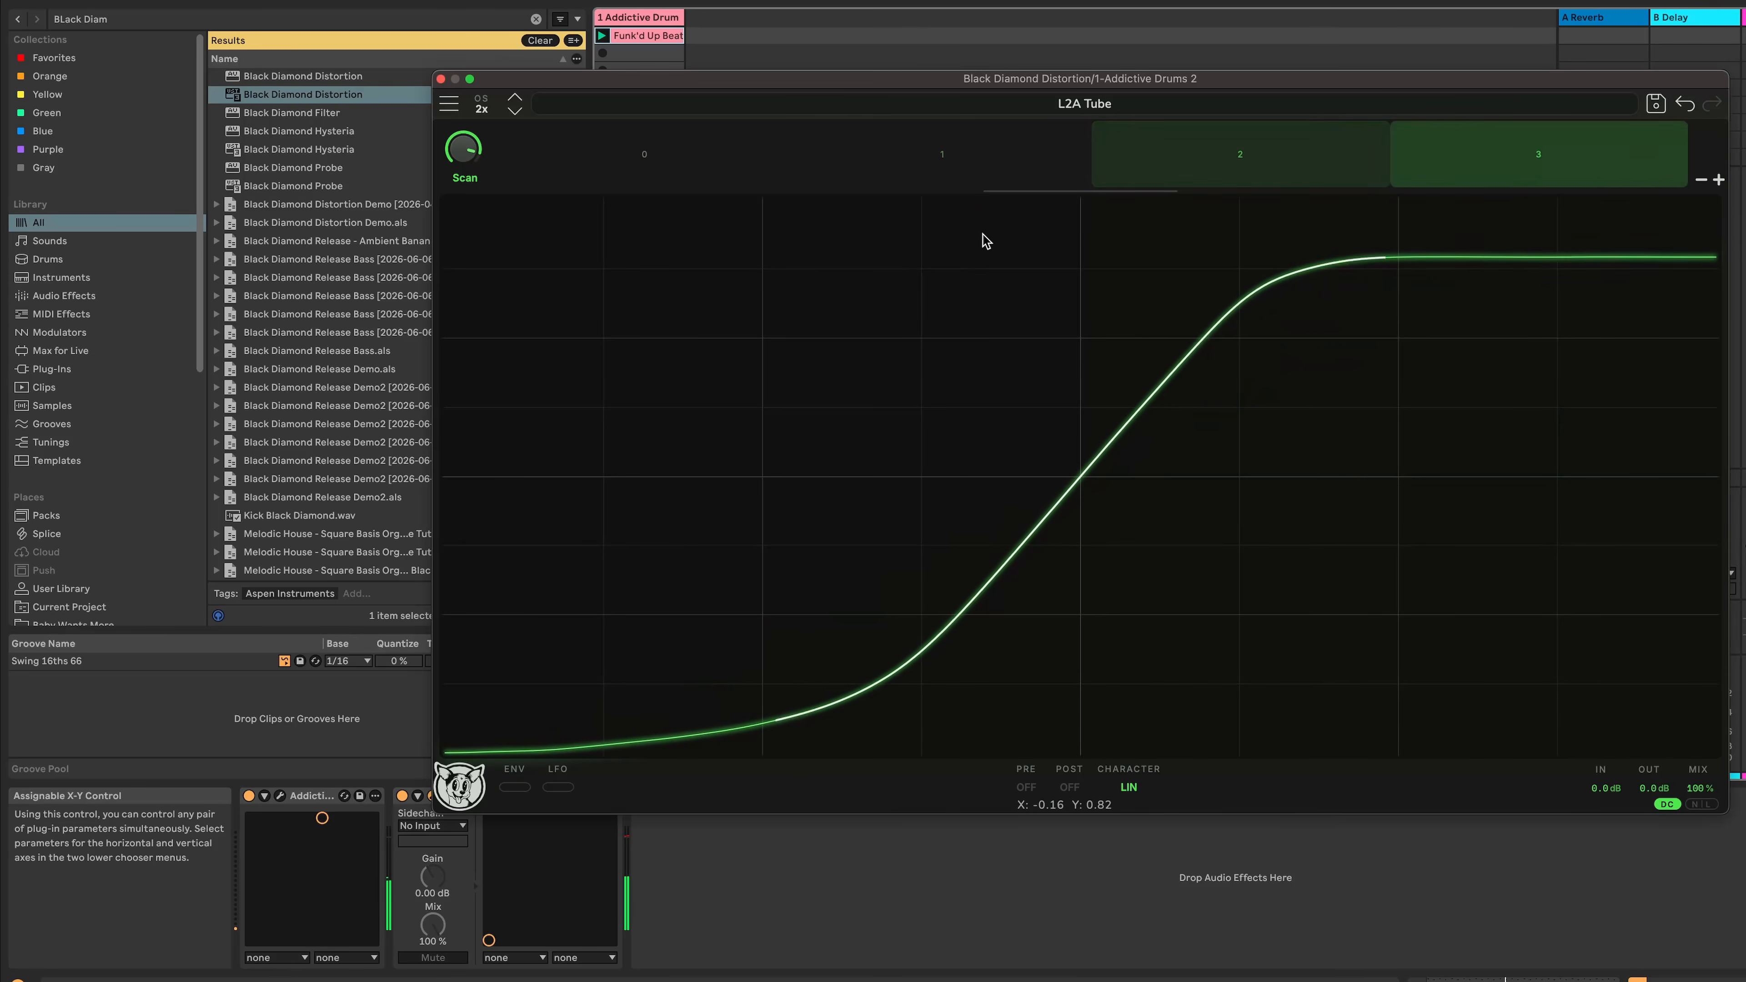
{"action": "mouse_move", "coordinate": [1649, 735]}
{"action": "left_click_drag", "start_coordinate": [1648, 734], "coordinate": [1650, 739]}
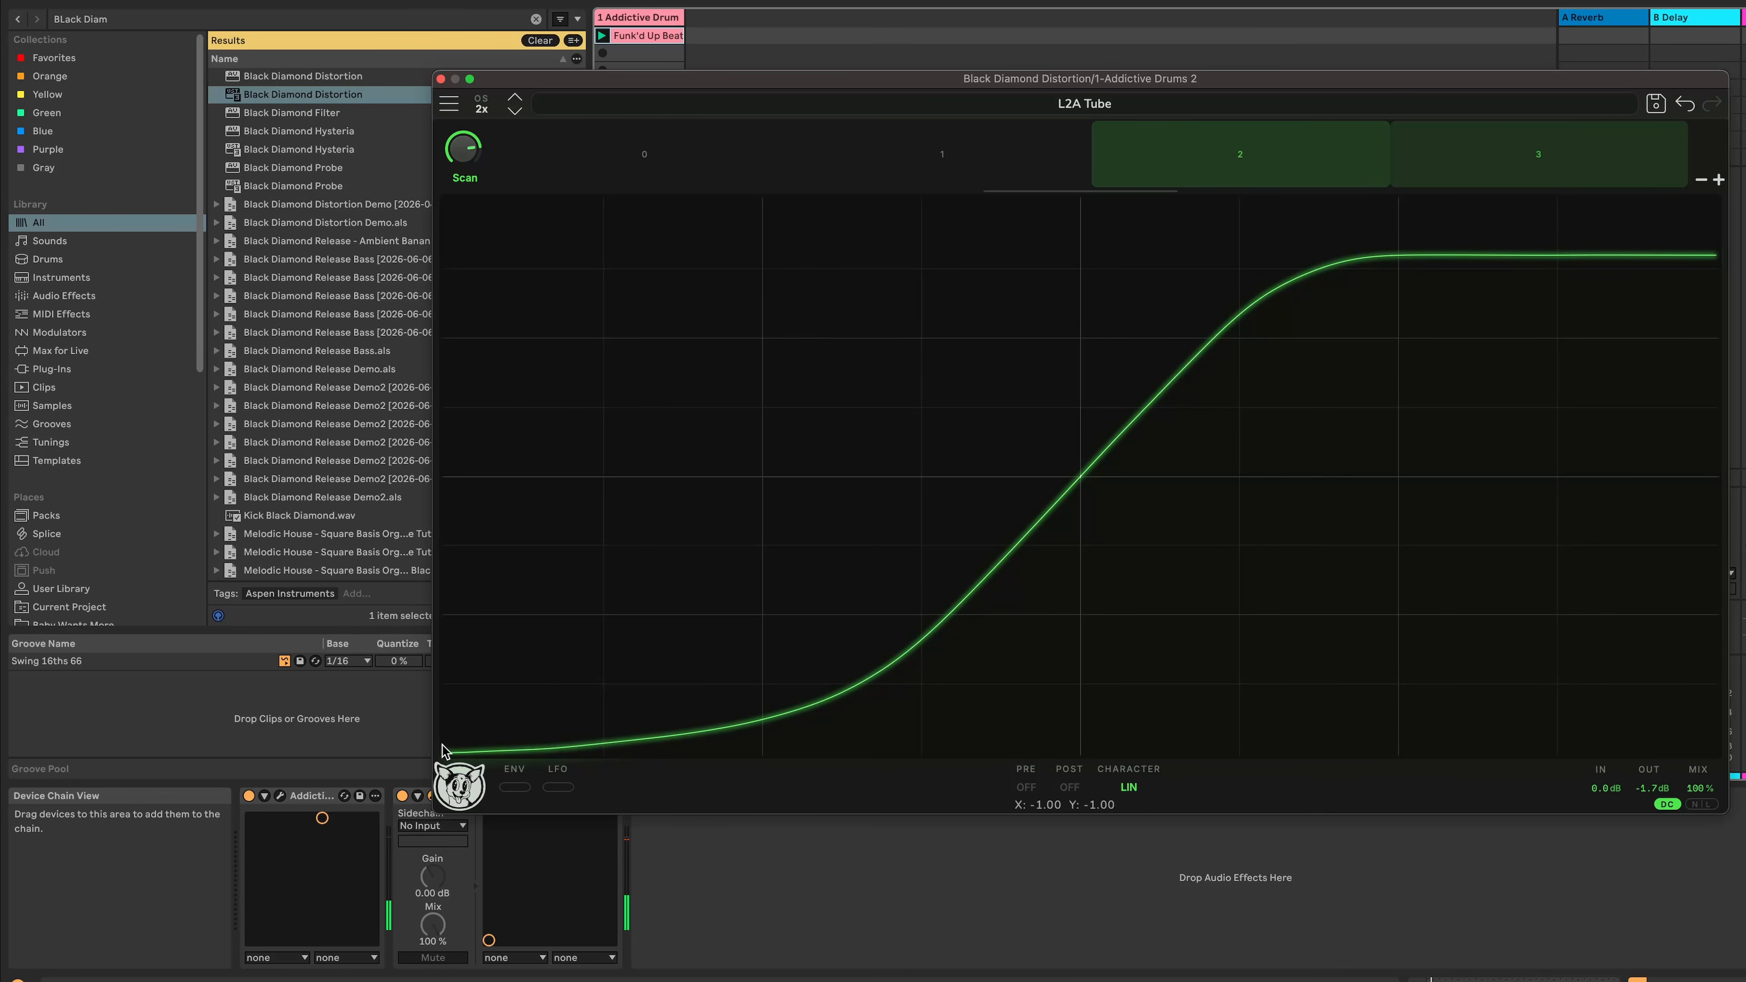
Set the envelope gain to 12 dB and fall to 40 ms, and raise the envelope-modulated Scan morph to 95% during playback
{"action": "left_click", "coordinate": [514, 786]}
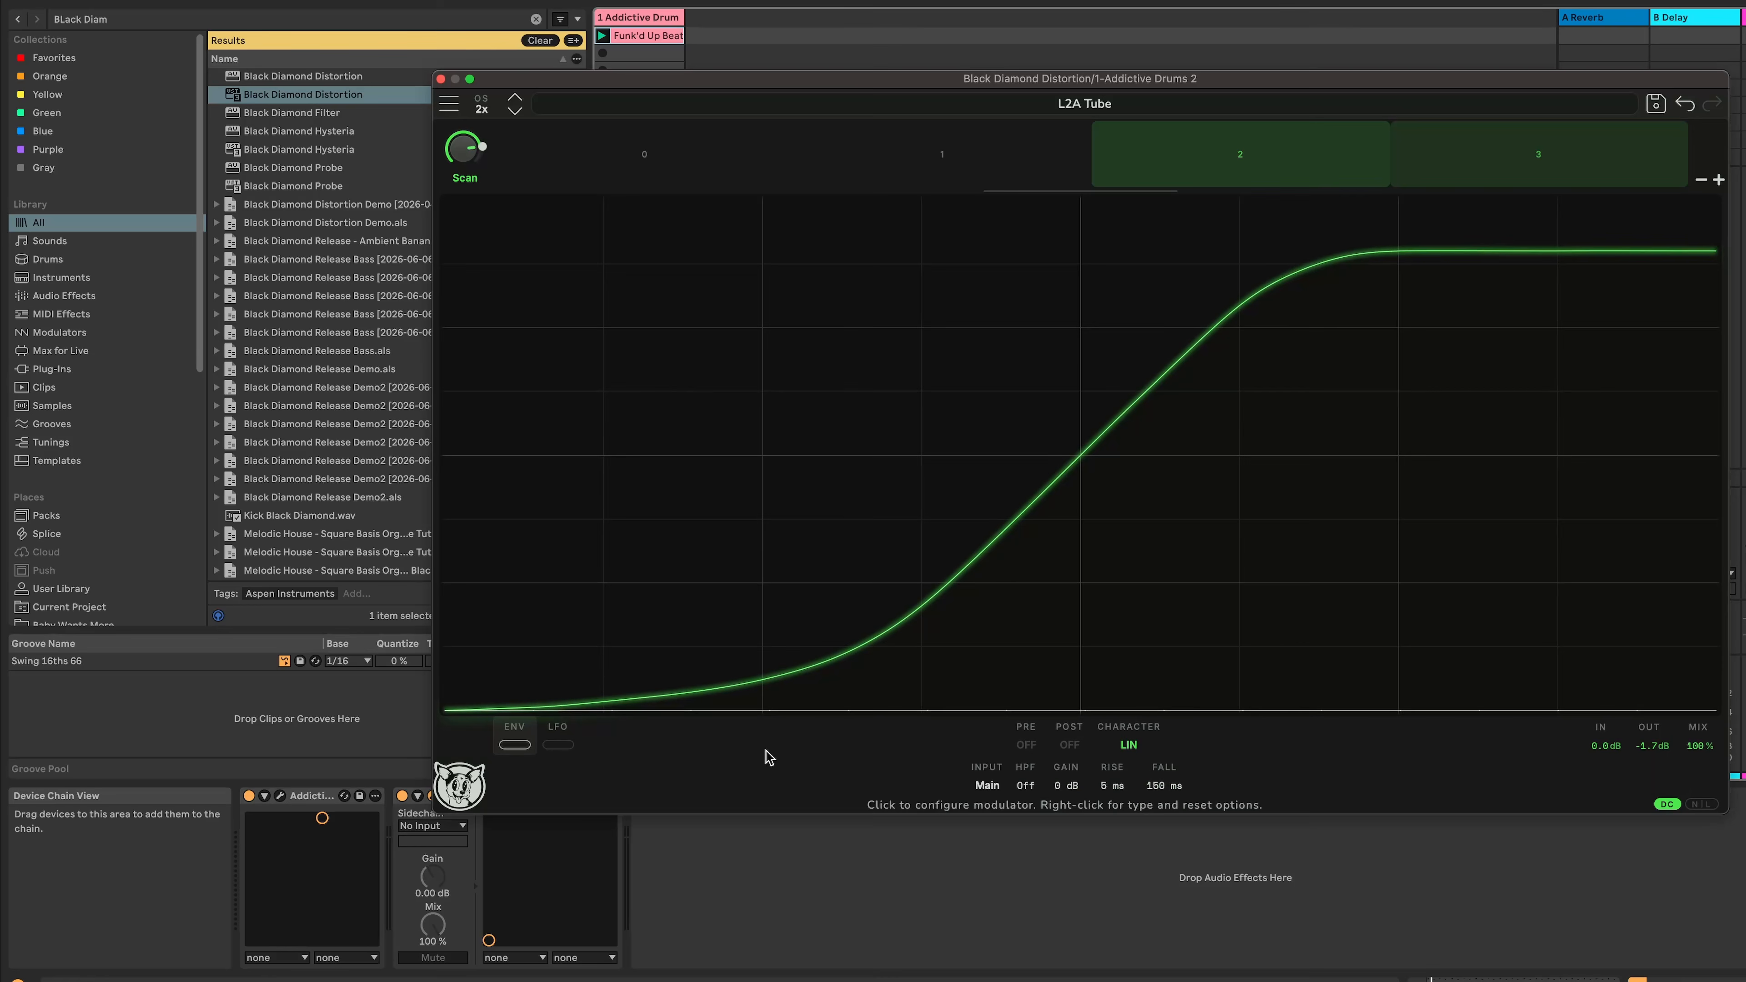
{"action": "left_click_drag", "start_coordinate": [1079, 789], "coordinate": [1151, 817]}
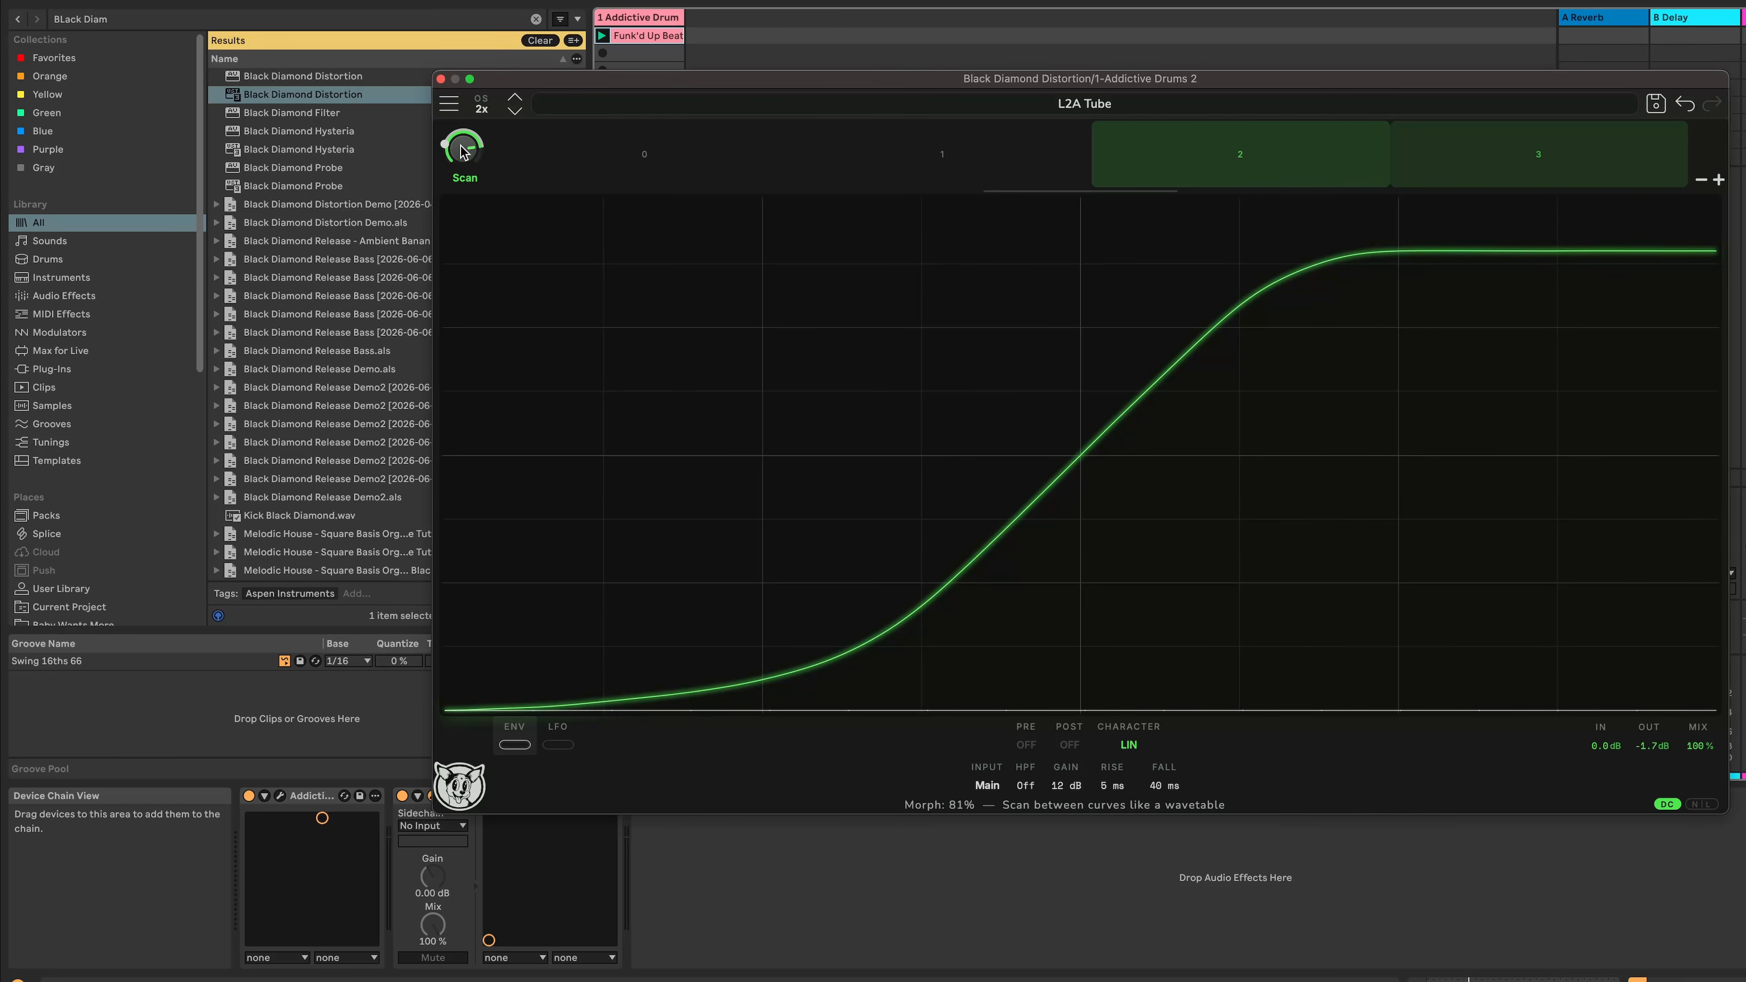
{"action": "mouse_move", "coordinate": [465, 153]}
{"action": "left_mouse_down"}
{"action": "mouse_move", "coordinate": [468, 166]}
{"action": "mouse_move", "coordinate": [466, 137]}
{"action": "left_mouse_up"}
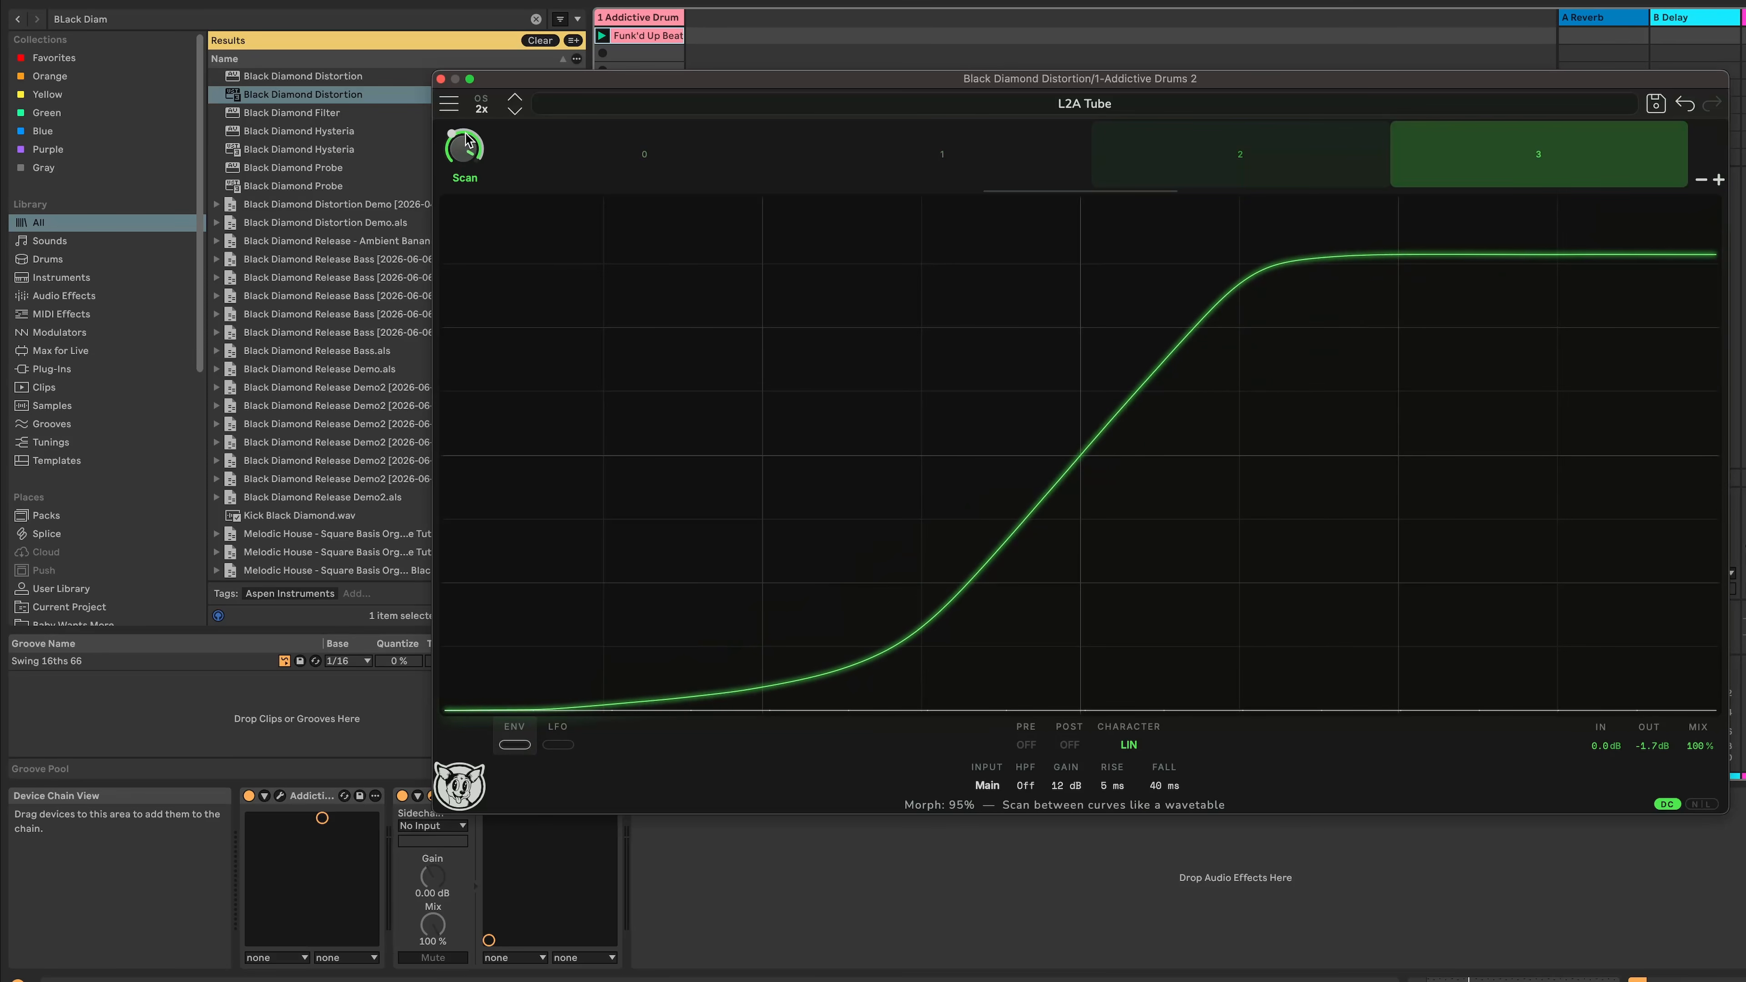
{"action": "key", "text": "space"}
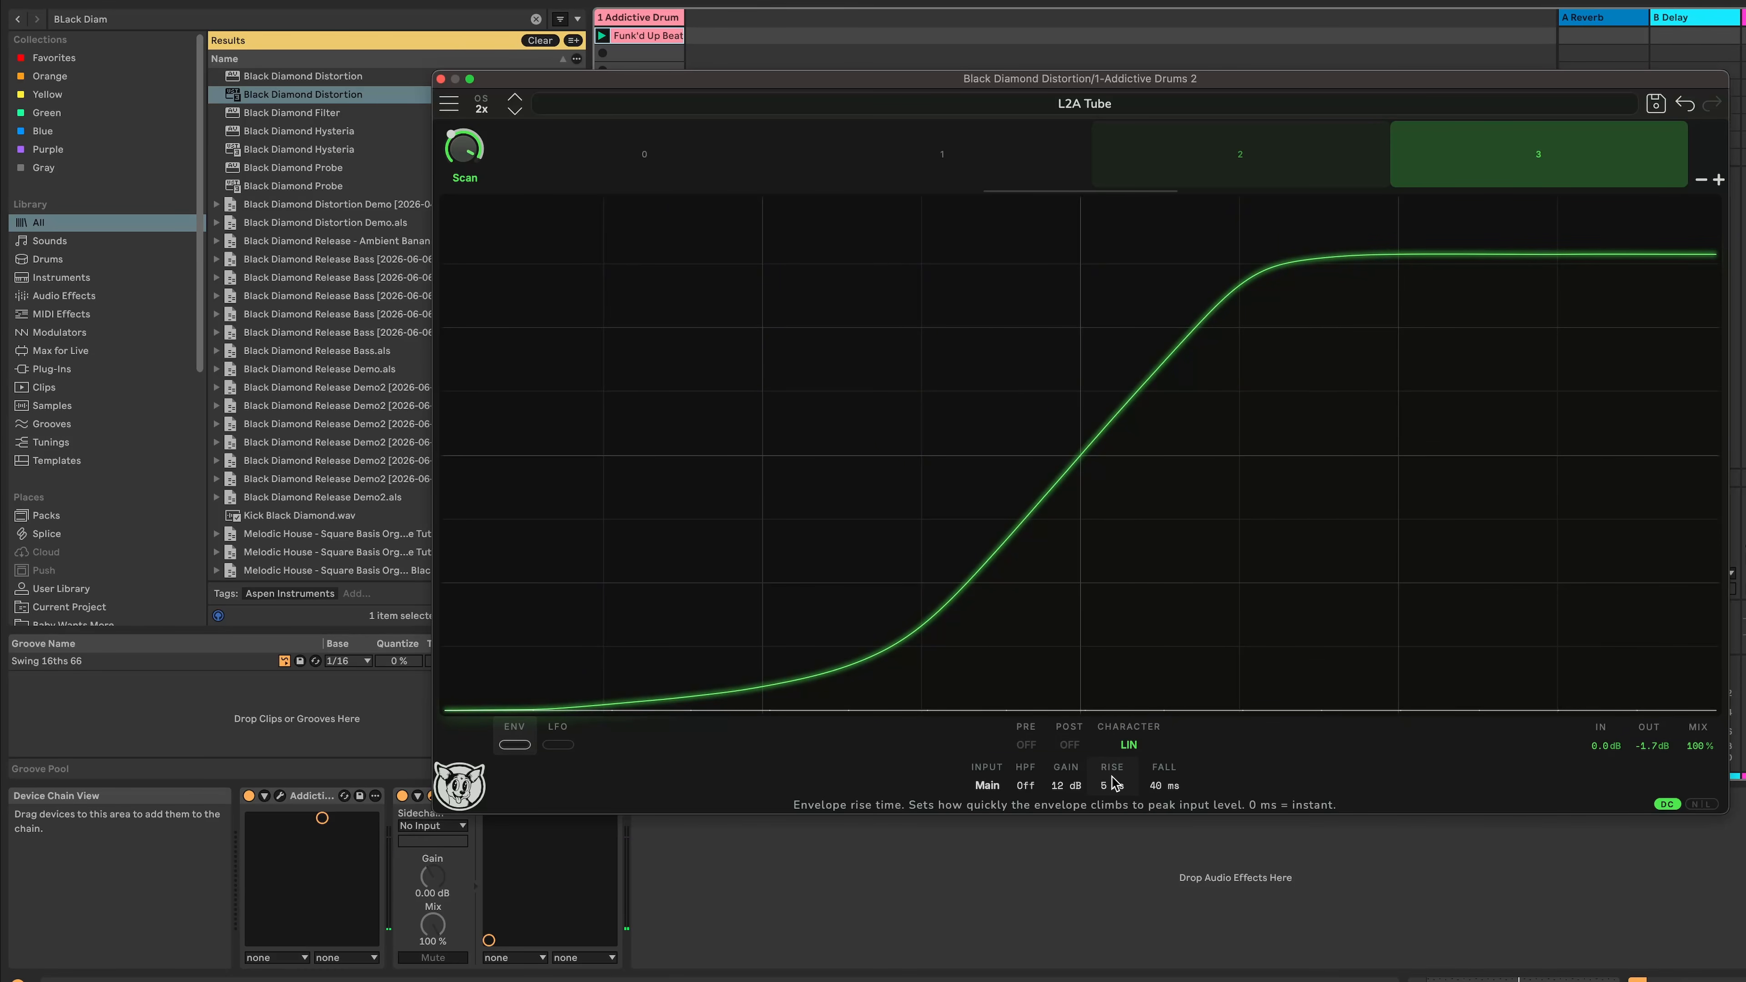
Lengthen the envelope's rise to 33 ms and fall to 122 ms, and raise its gain to 15 dB
{"action": "left_click_drag", "start_coordinate": [1114, 789], "coordinate": [1128, 734]}
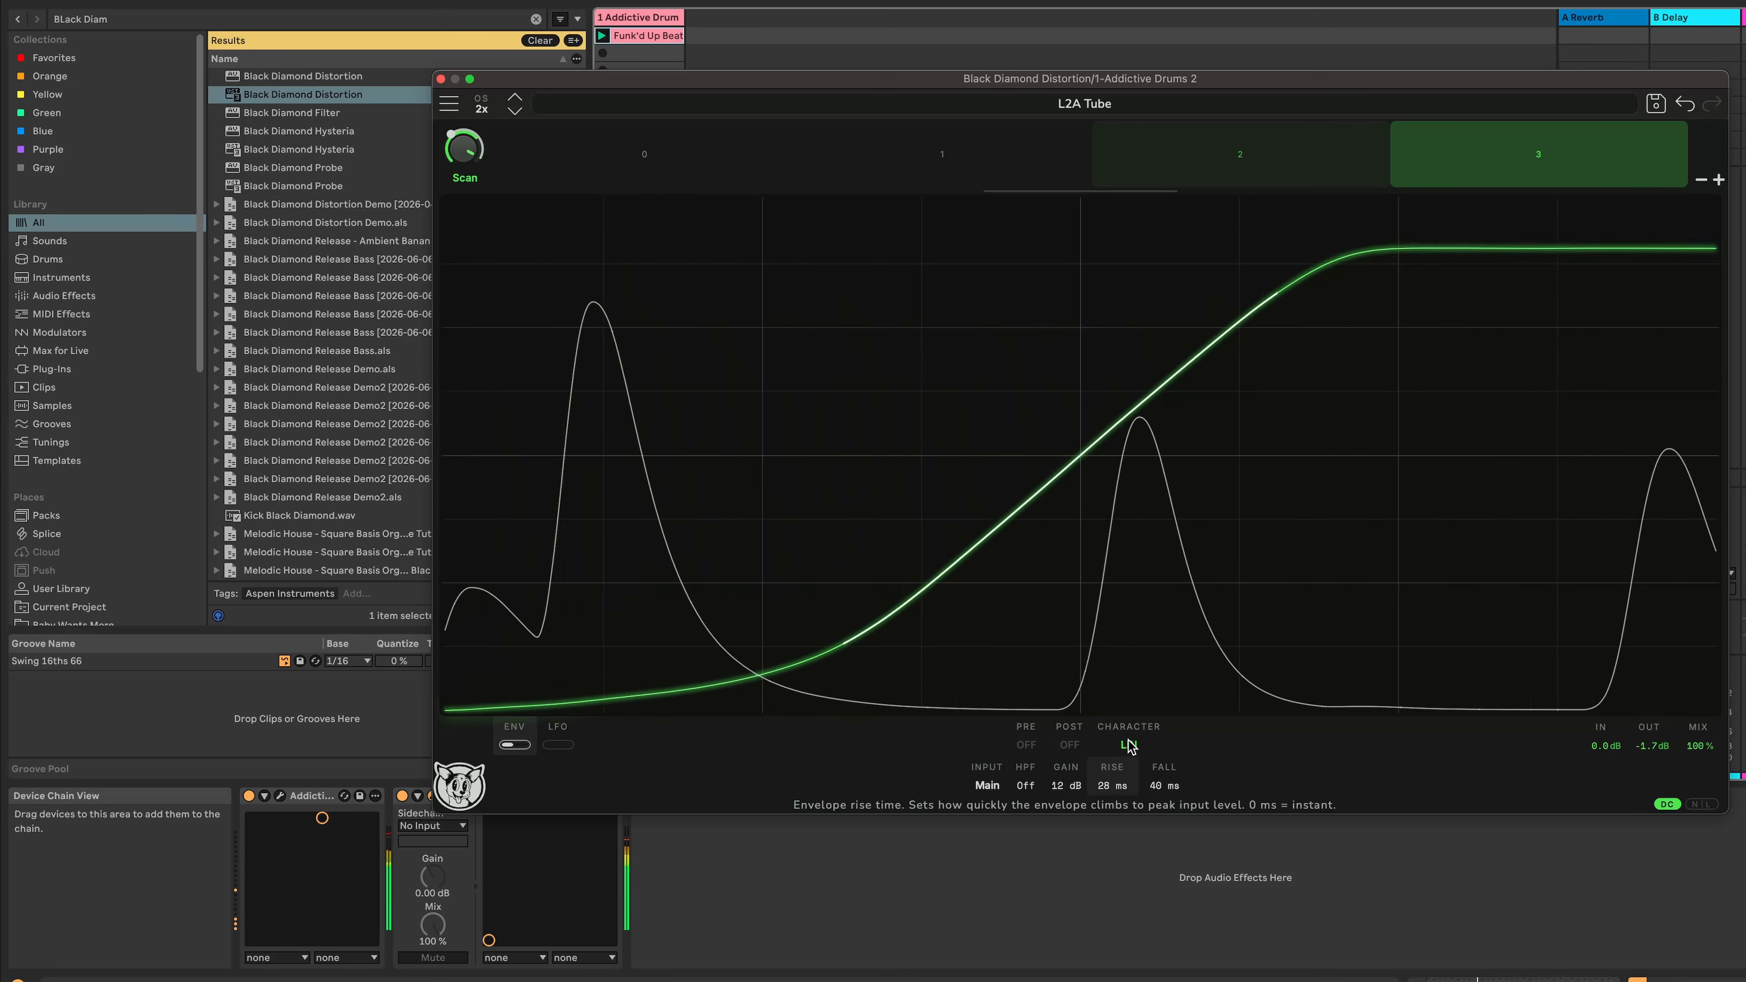
{"action": "mouse_move", "coordinate": [1096, 728]}
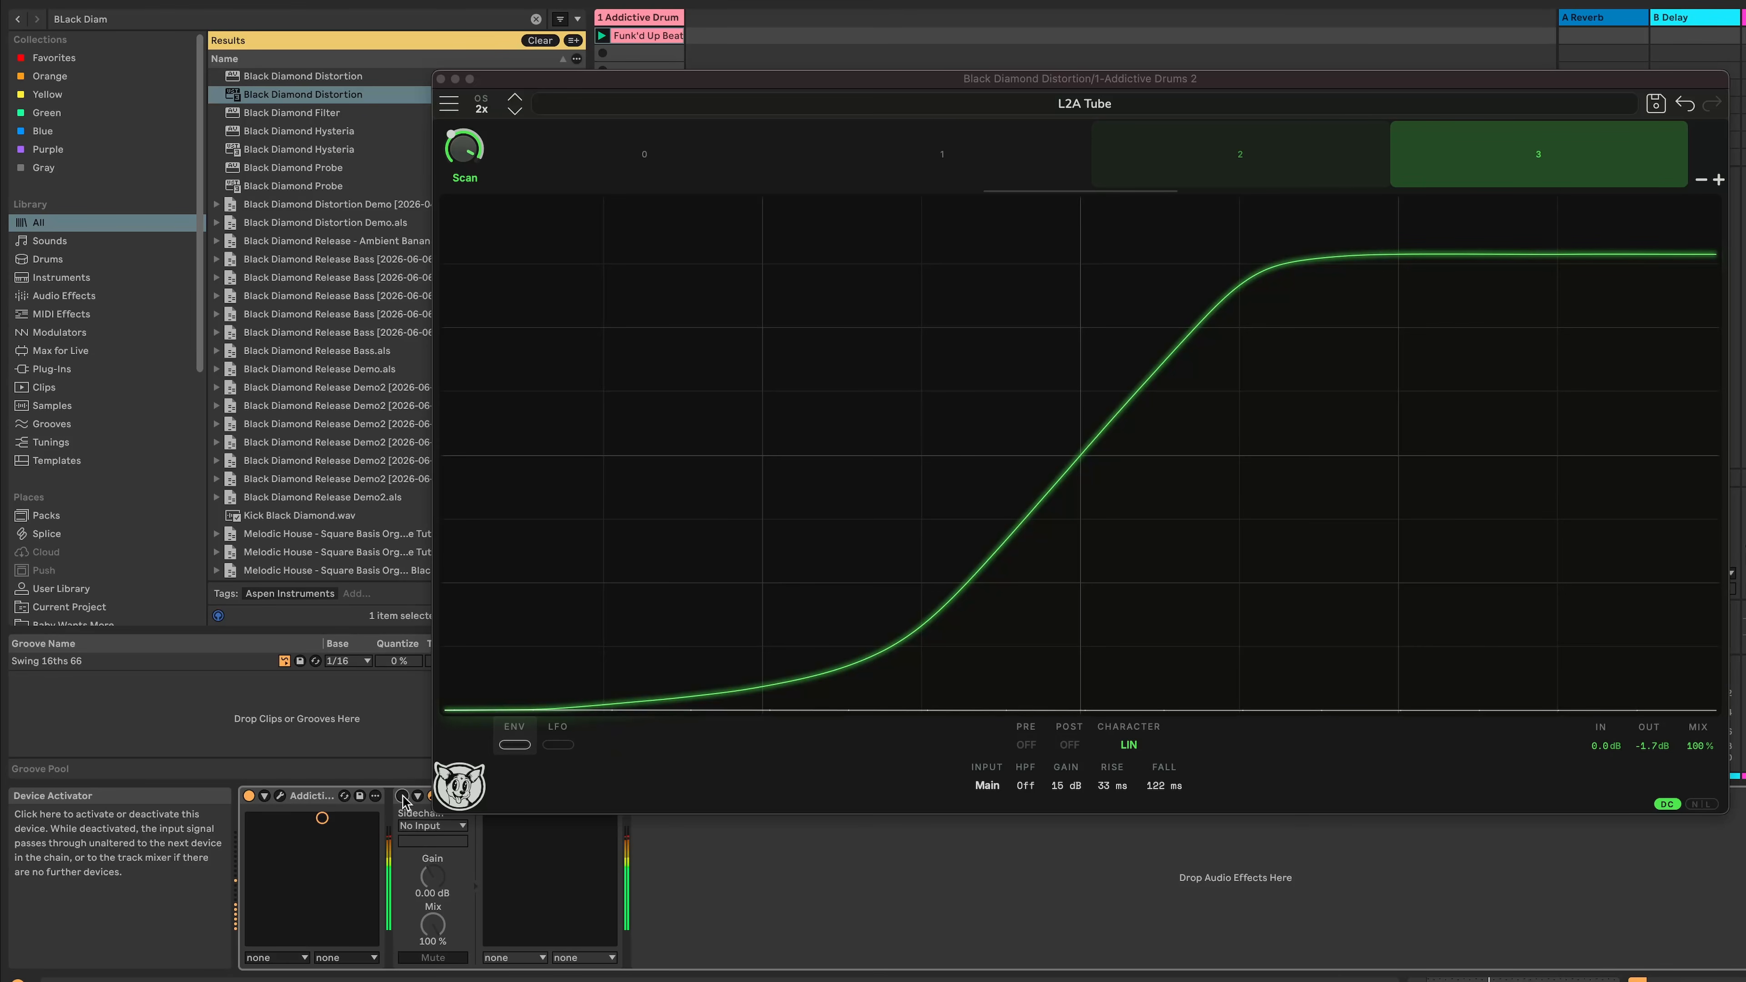
Compare the drum beat with and without the distortion by toggling the device's bypass
{"action": "left_click", "coordinate": [401, 796]}
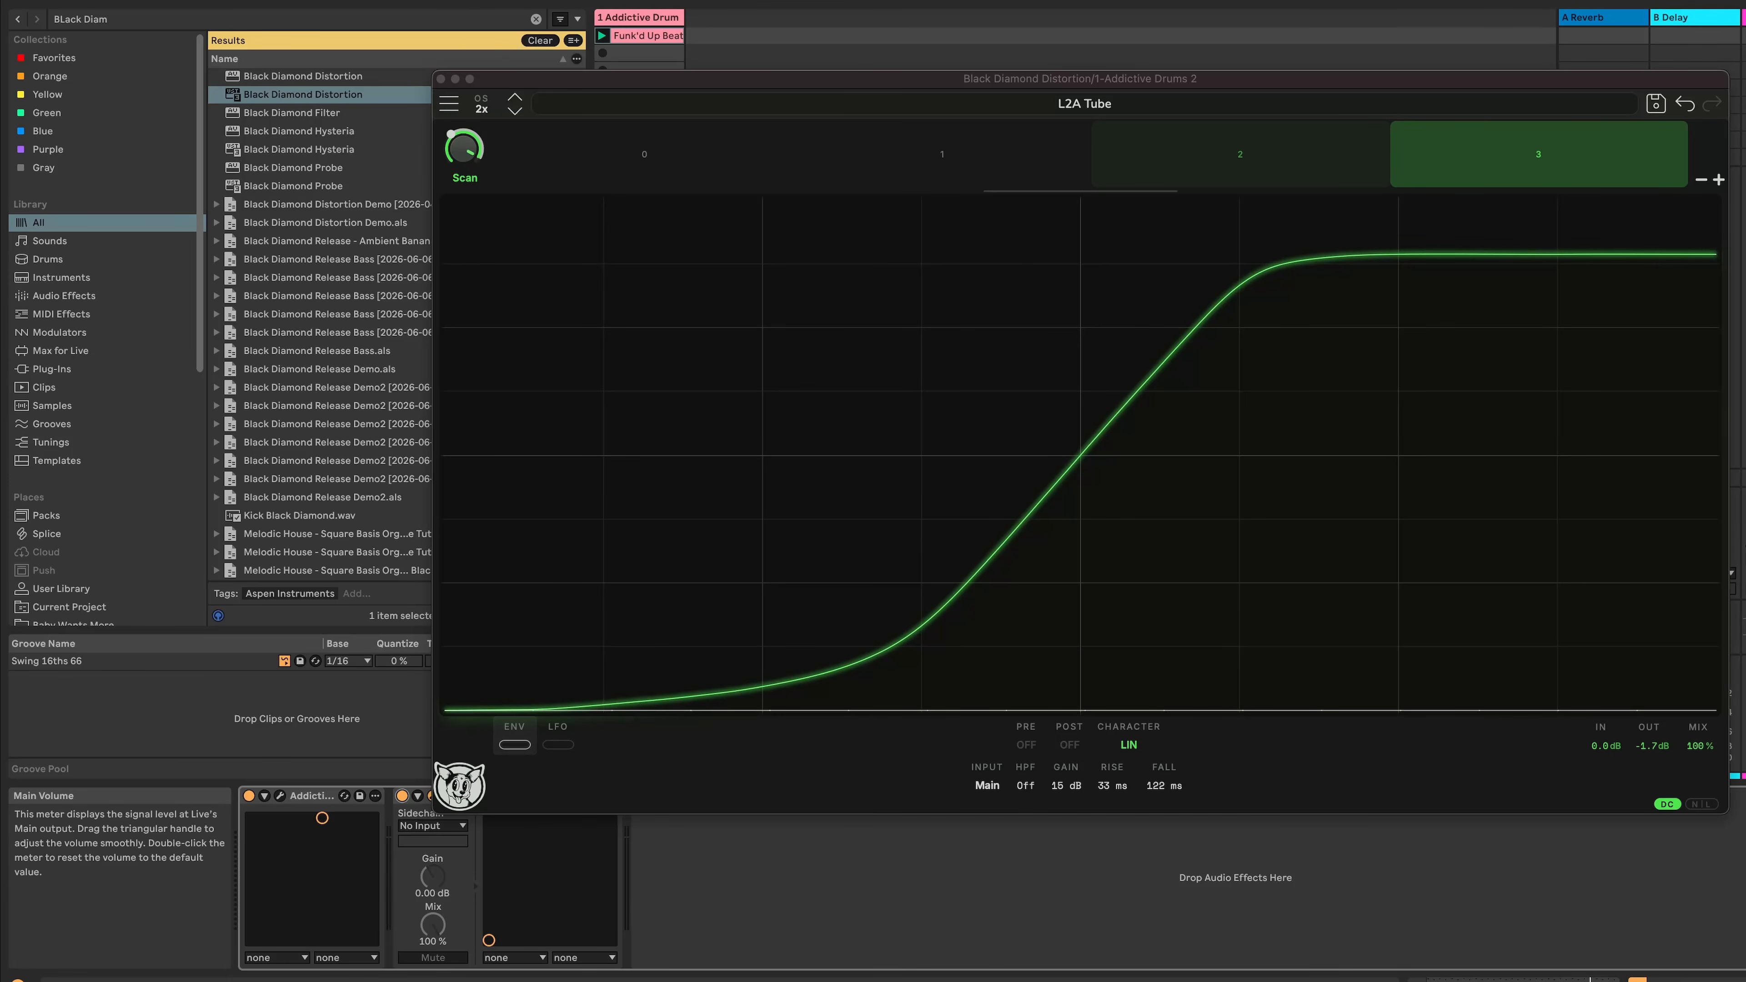
{"action": "left_click", "coordinate": [402, 795]}
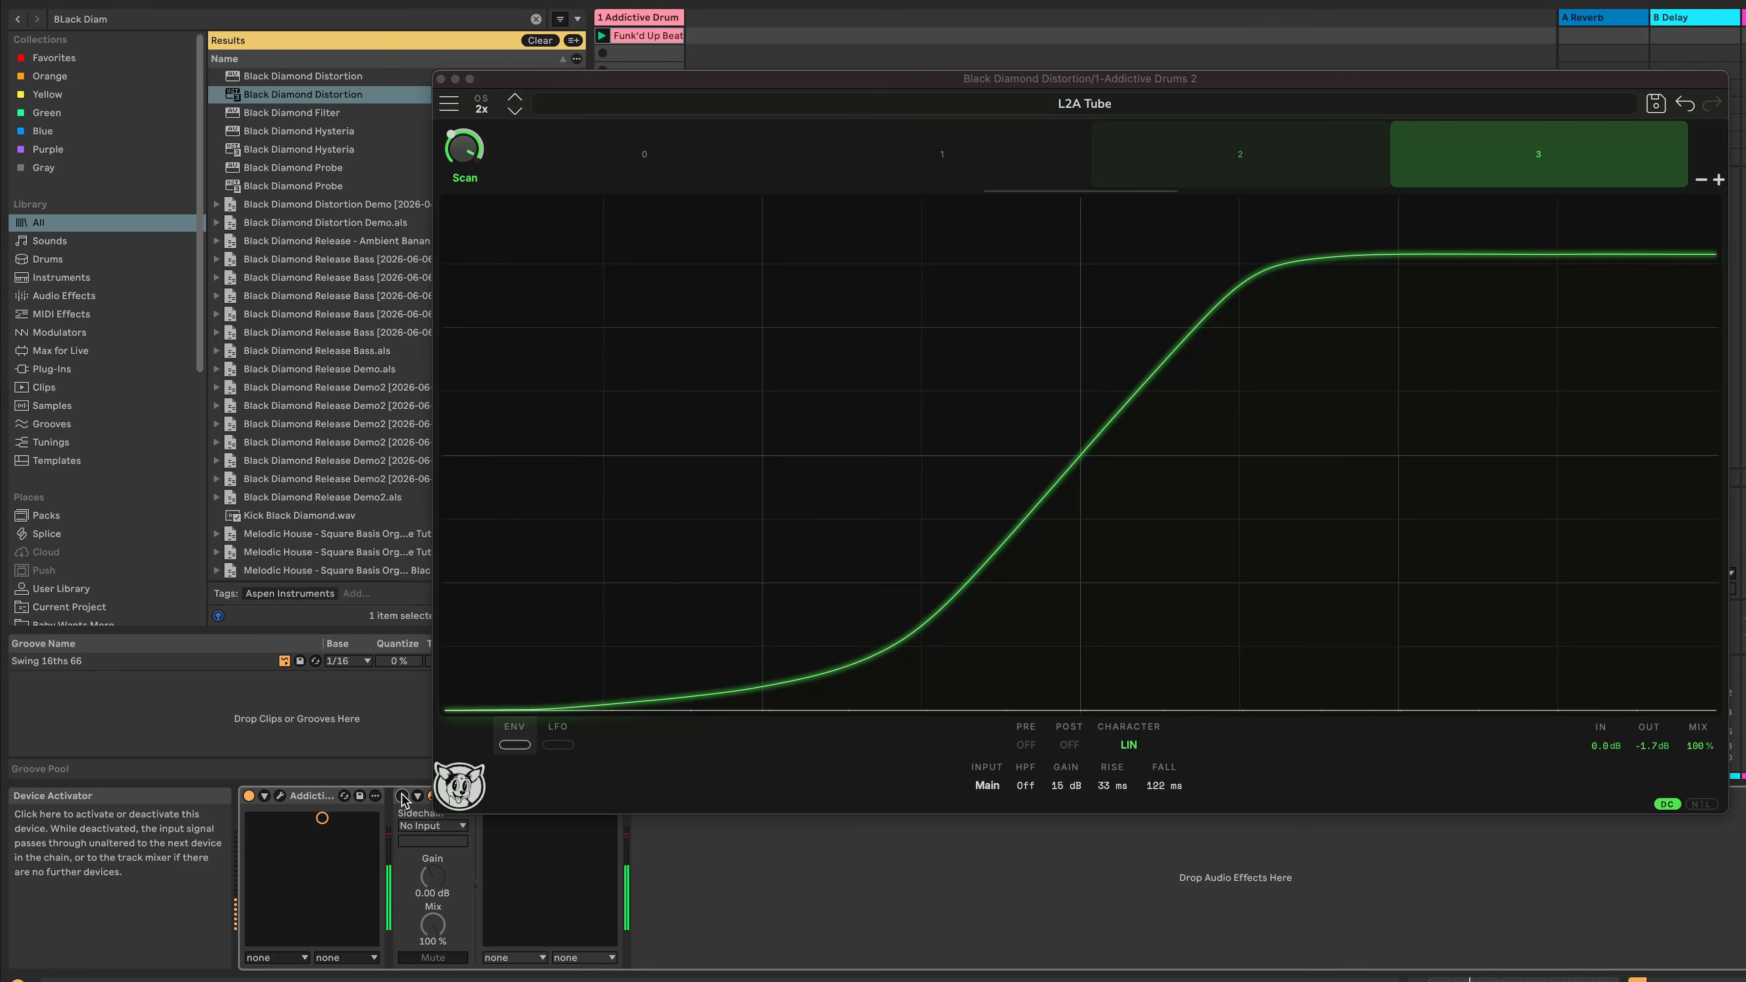
{"action": "left_click", "coordinate": [402, 796]}
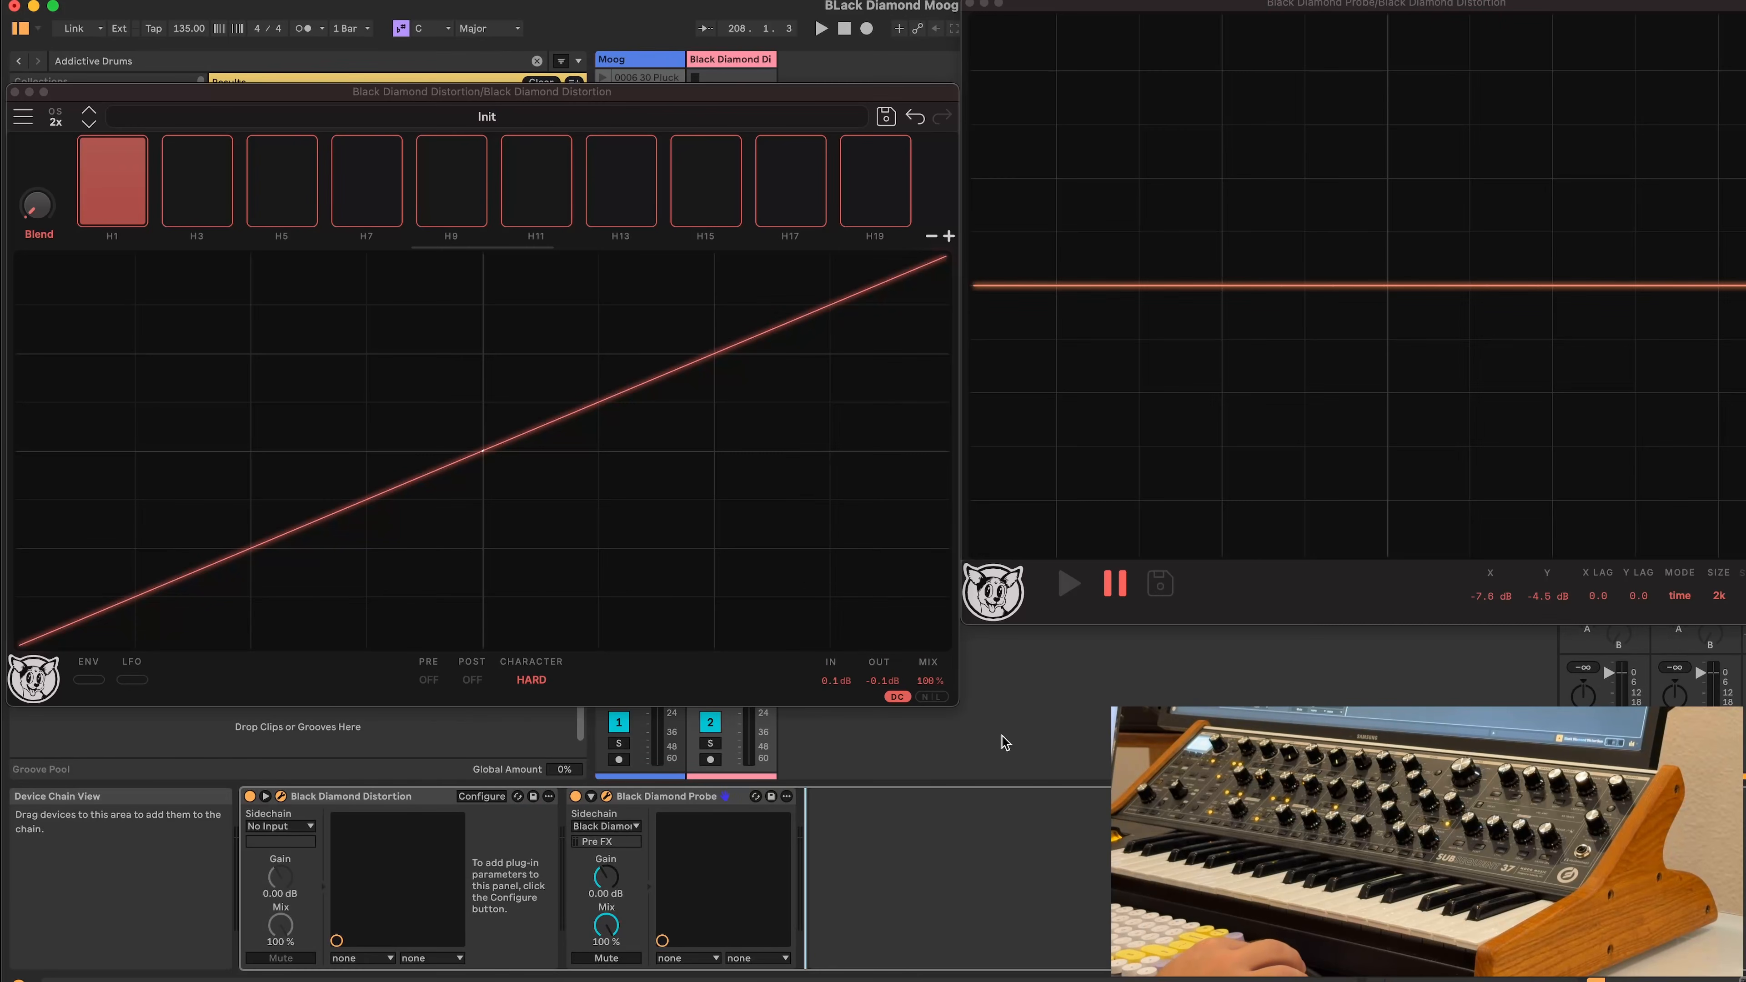
Bring up the mixer controls of the Init patch and adjust the input gain to -0.3 dB
{"action": "mouse_move", "coordinate": [842, 672]}
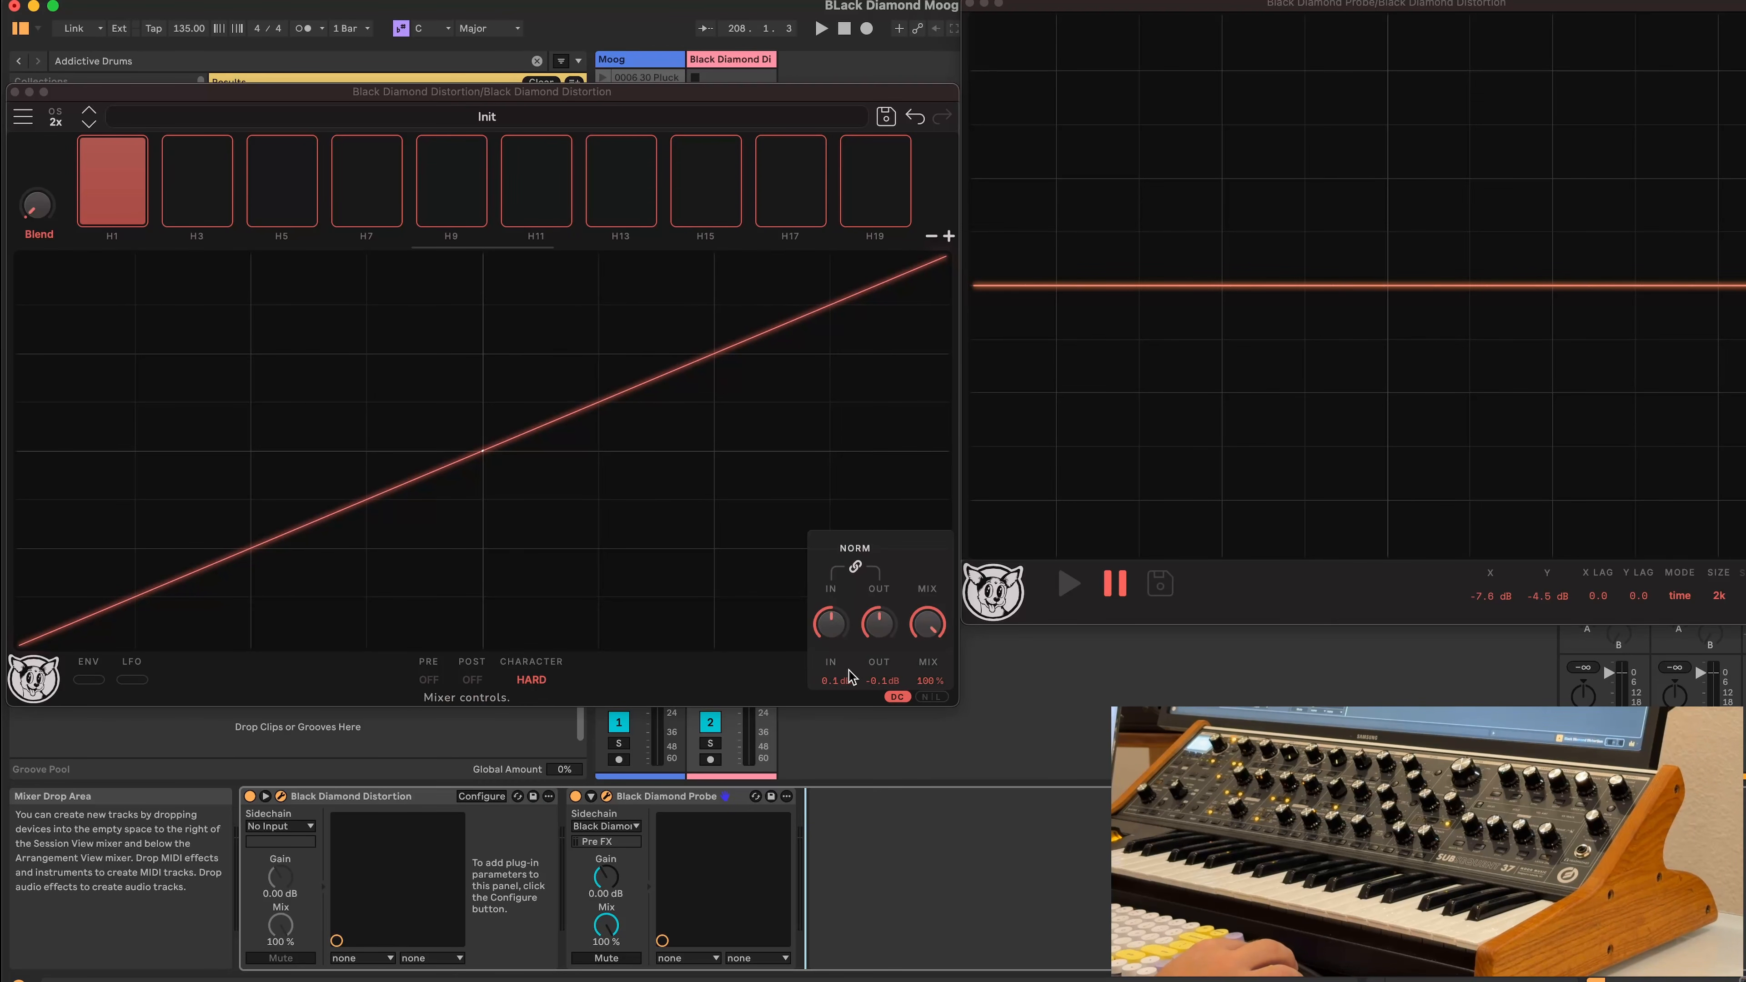
{"action": "left_click_drag", "start_coordinate": [838, 634], "coordinate": [838, 629]}
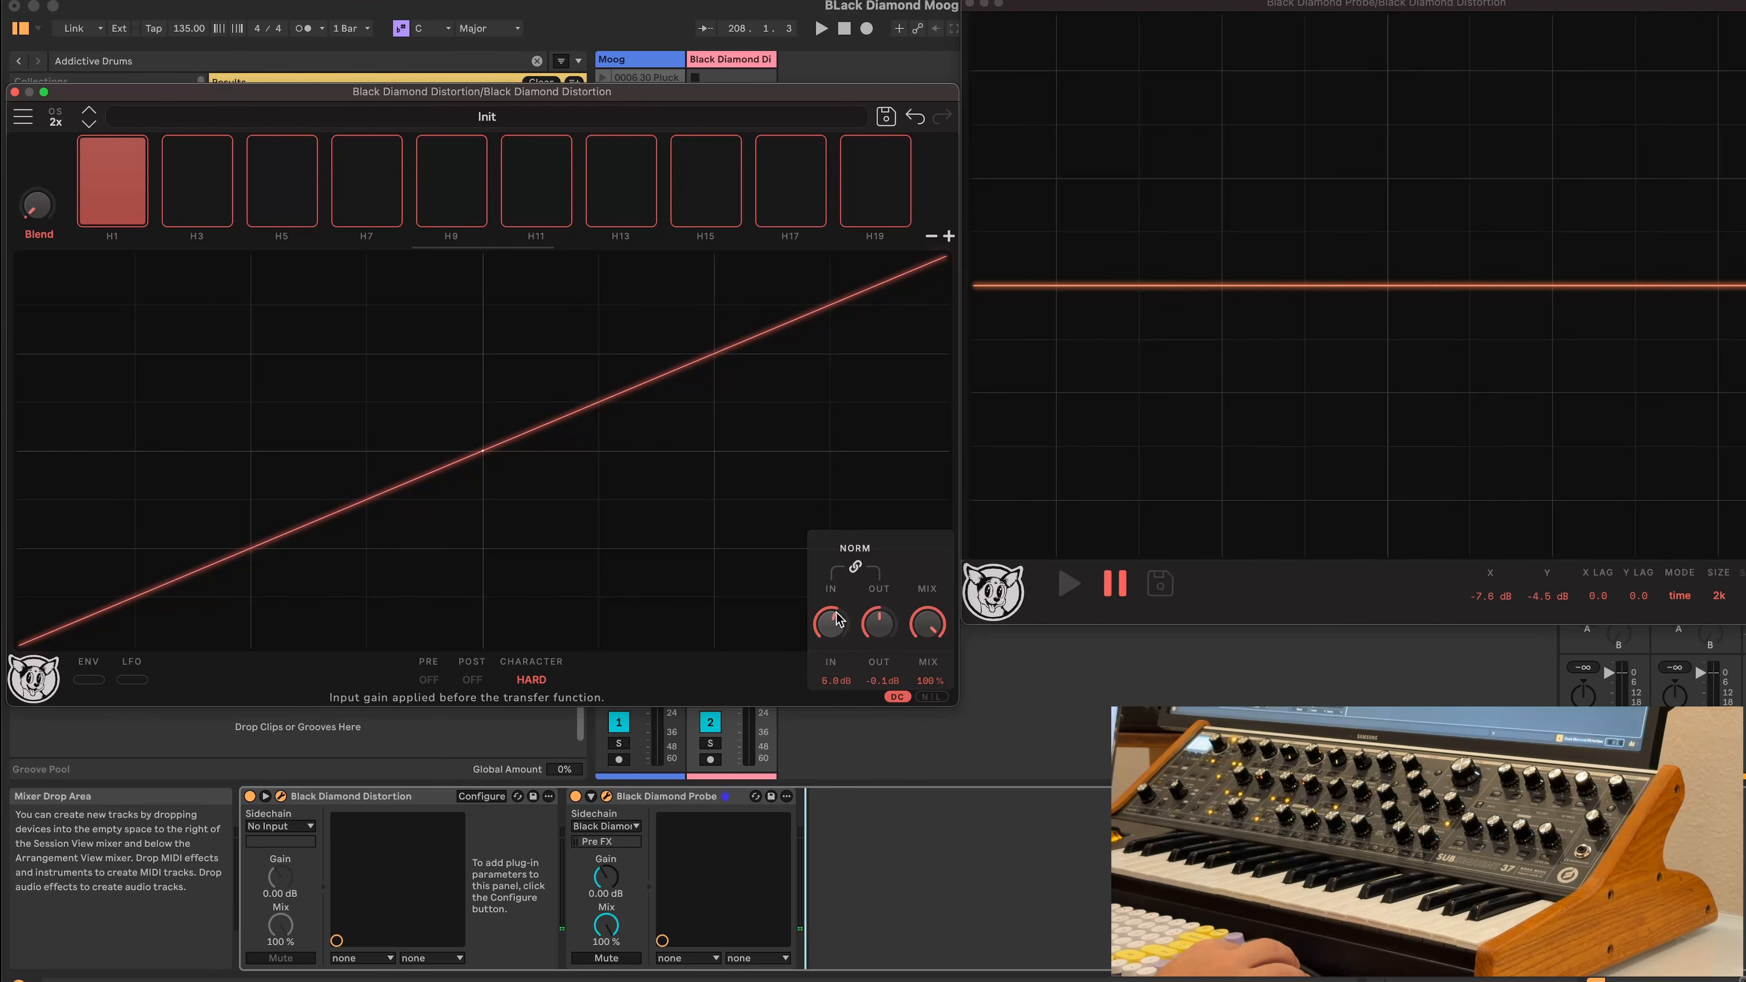
{"action": "left_click_drag", "start_coordinate": [833, 627], "coordinate": [833, 628]}
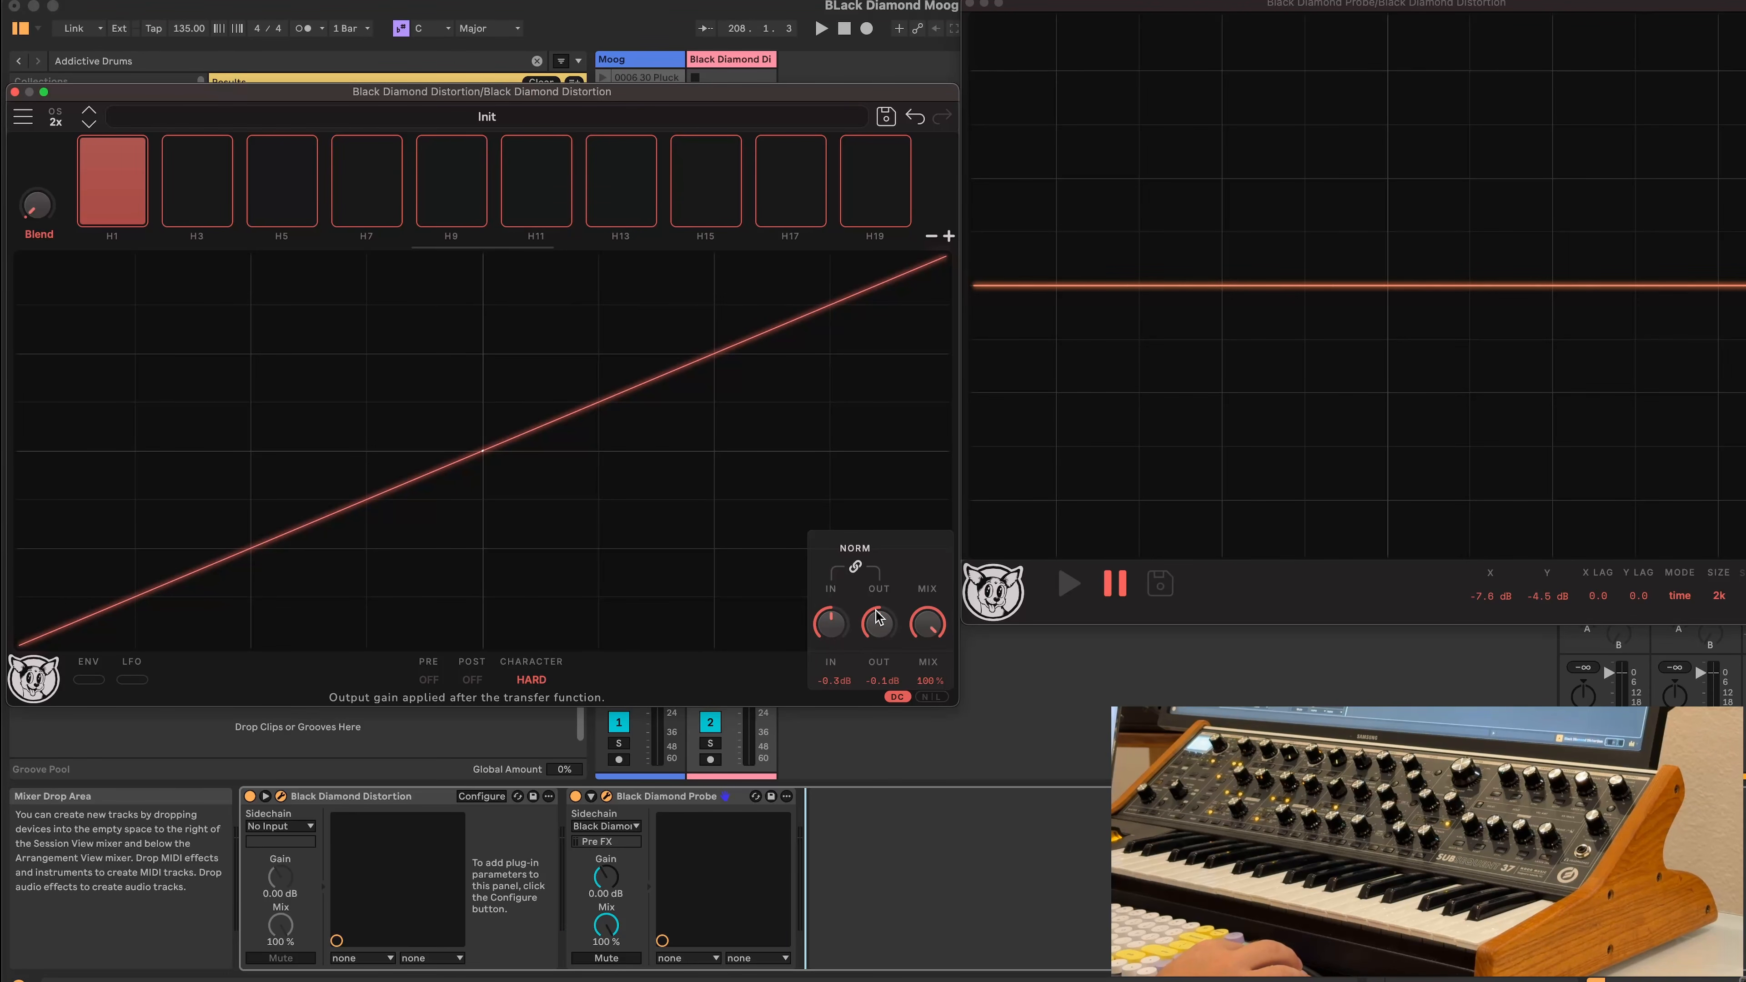
Link the input and output gains, sweep both, and unlink them with the input at 1.2 dB
{"action": "left_click", "coordinate": [856, 568]}
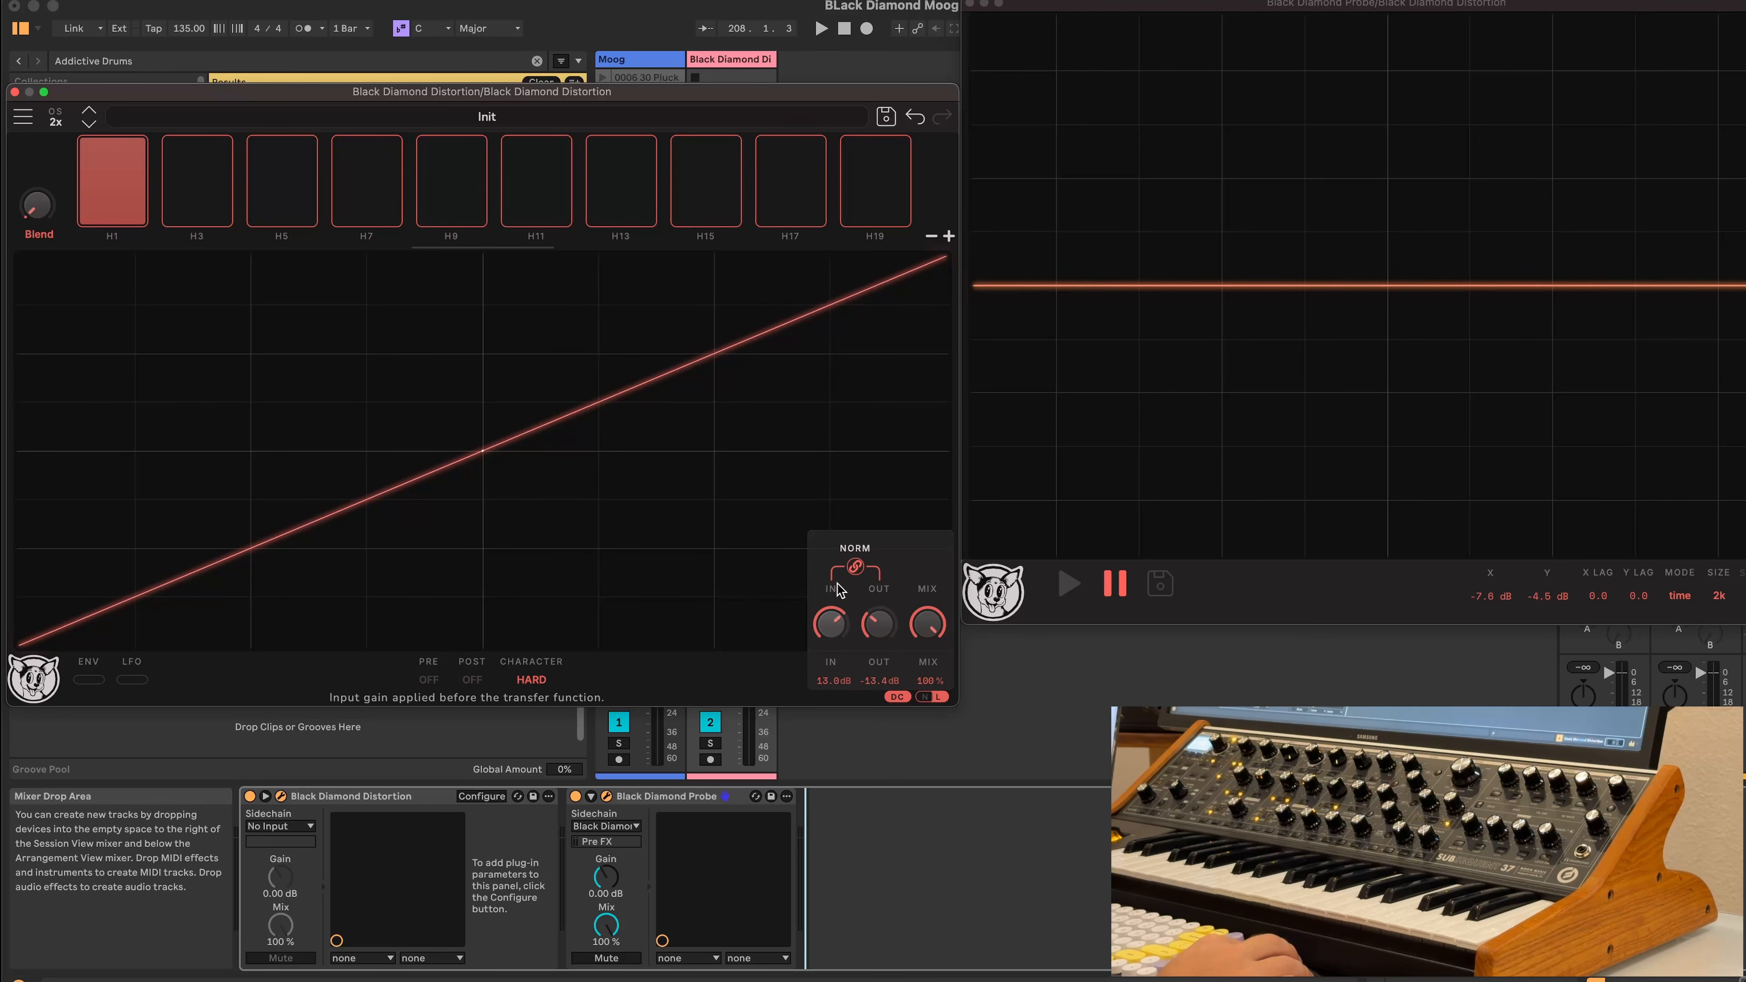
{"action": "left_click_drag", "start_coordinate": [832, 646], "coordinate": [832, 636]}
{"action": "mouse_move", "coordinate": [882, 625]}
{"action": "left_mouse_down"}
{"action": "mouse_move", "coordinate": [909, 571]}
{"action": "mouse_move", "coordinate": [900, 600]}
{"action": "left_mouse_up"}
{"action": "left_click_drag", "start_coordinate": [829, 692], "coordinate": [833, 618]}
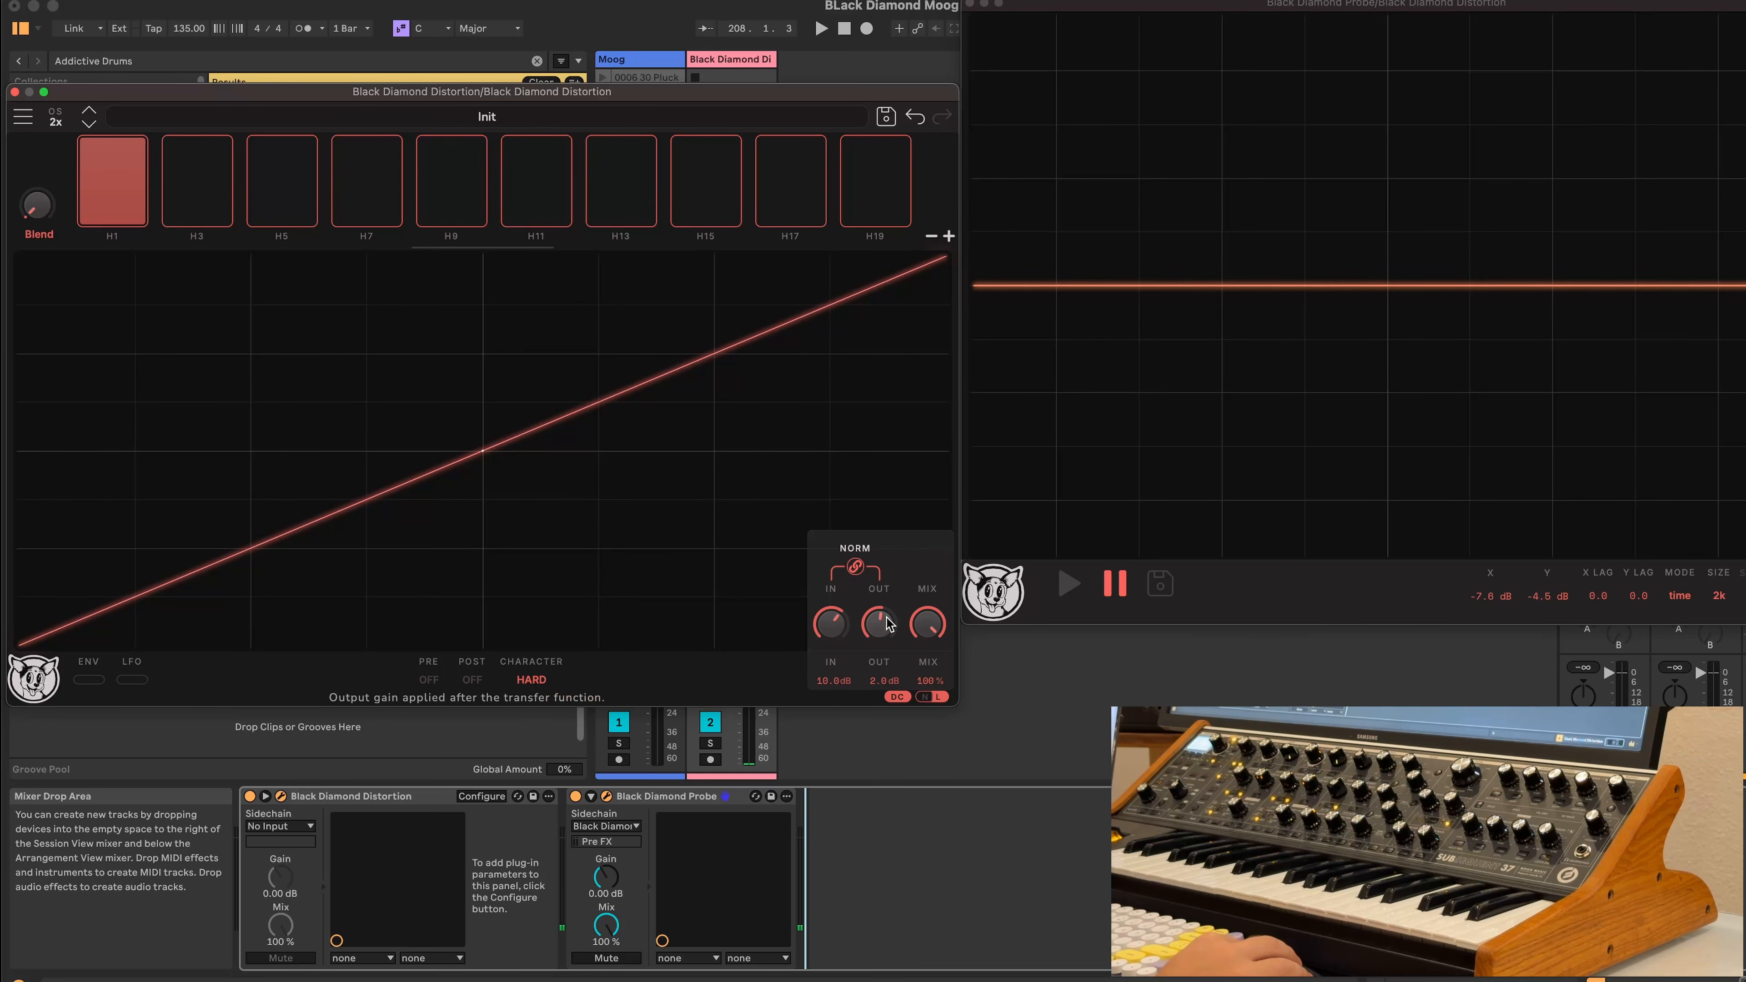
{"action": "left_click_drag", "start_coordinate": [832, 637], "coordinate": [835, 612]}
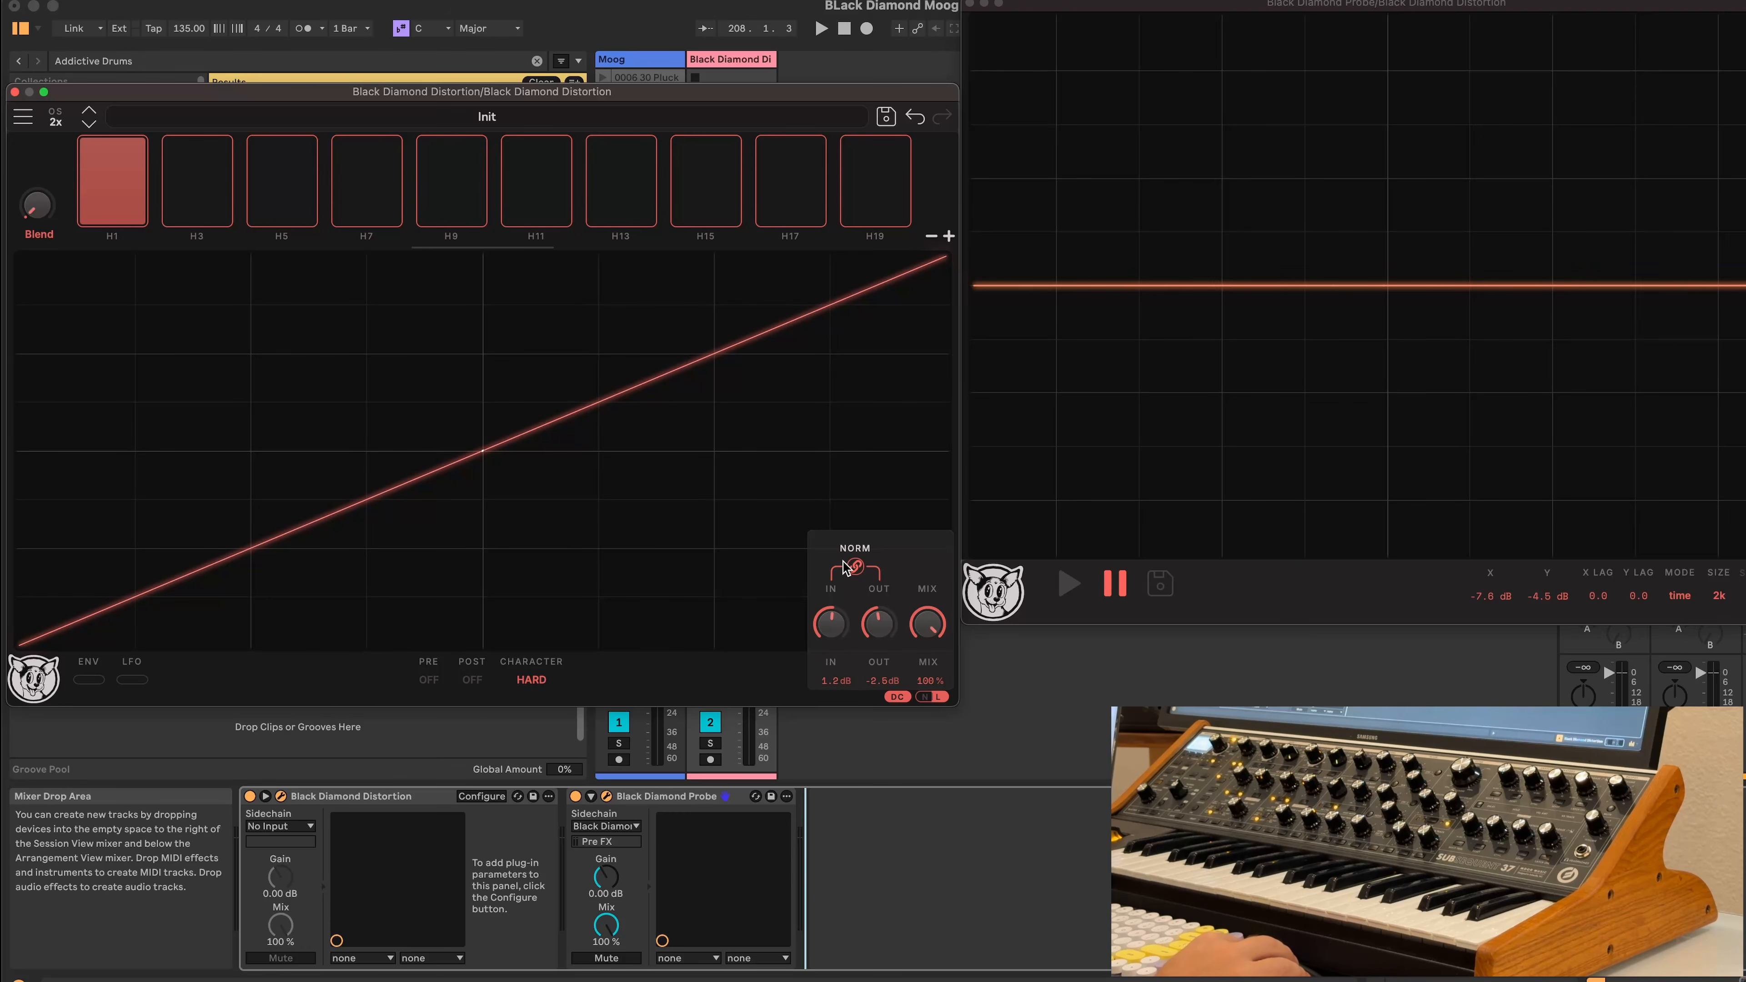
{"action": "left_click", "coordinate": [854, 568]}
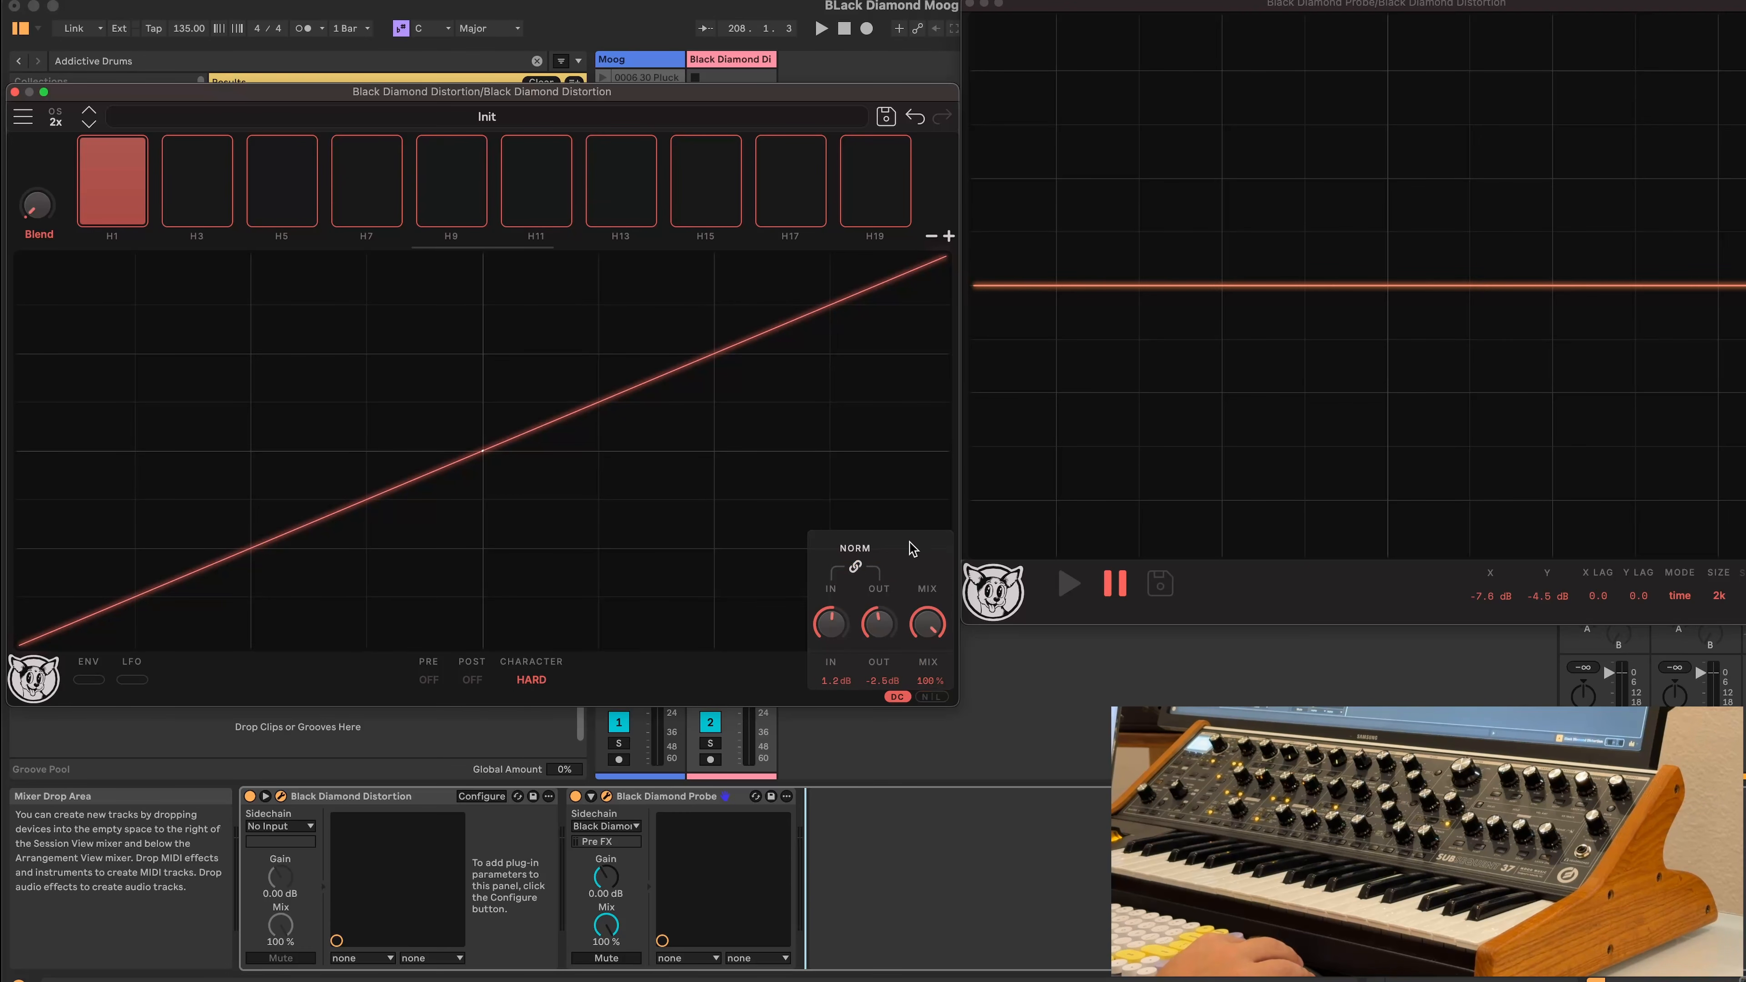
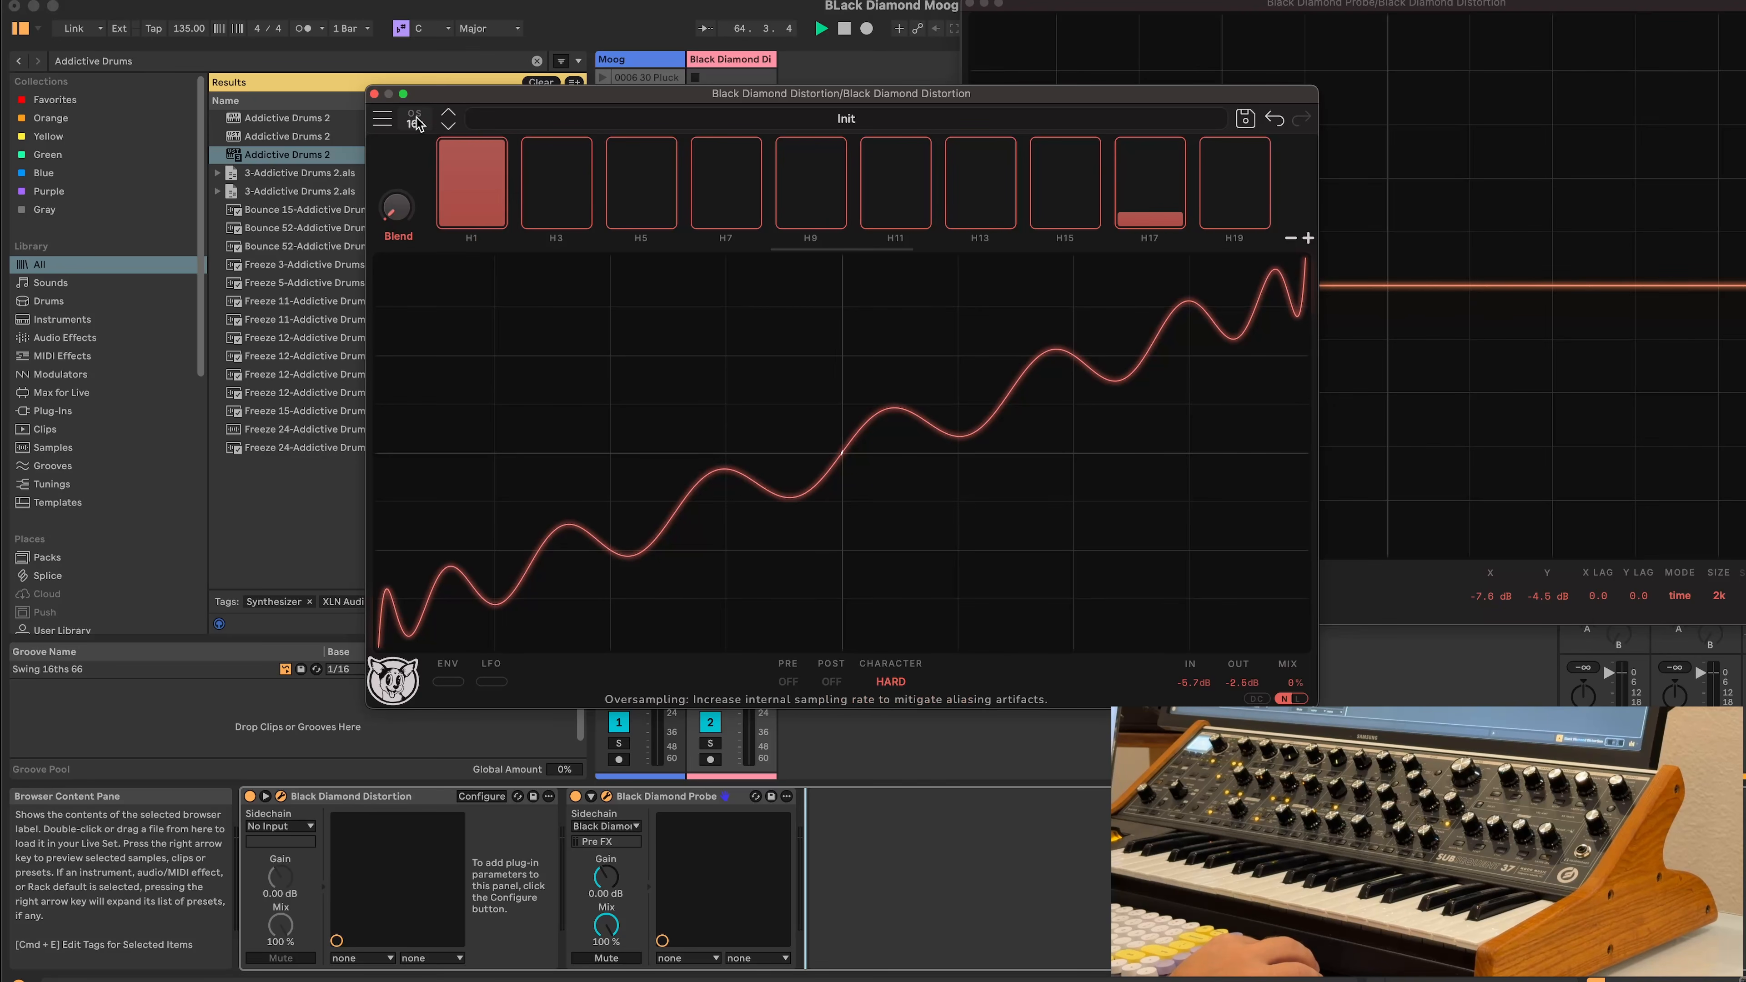
Set the oversampling of the patch with the added H17 harmonic to 2x
{"action": "left_click", "coordinate": [417, 122]}
{"action": "left_click", "coordinate": [426, 157]}
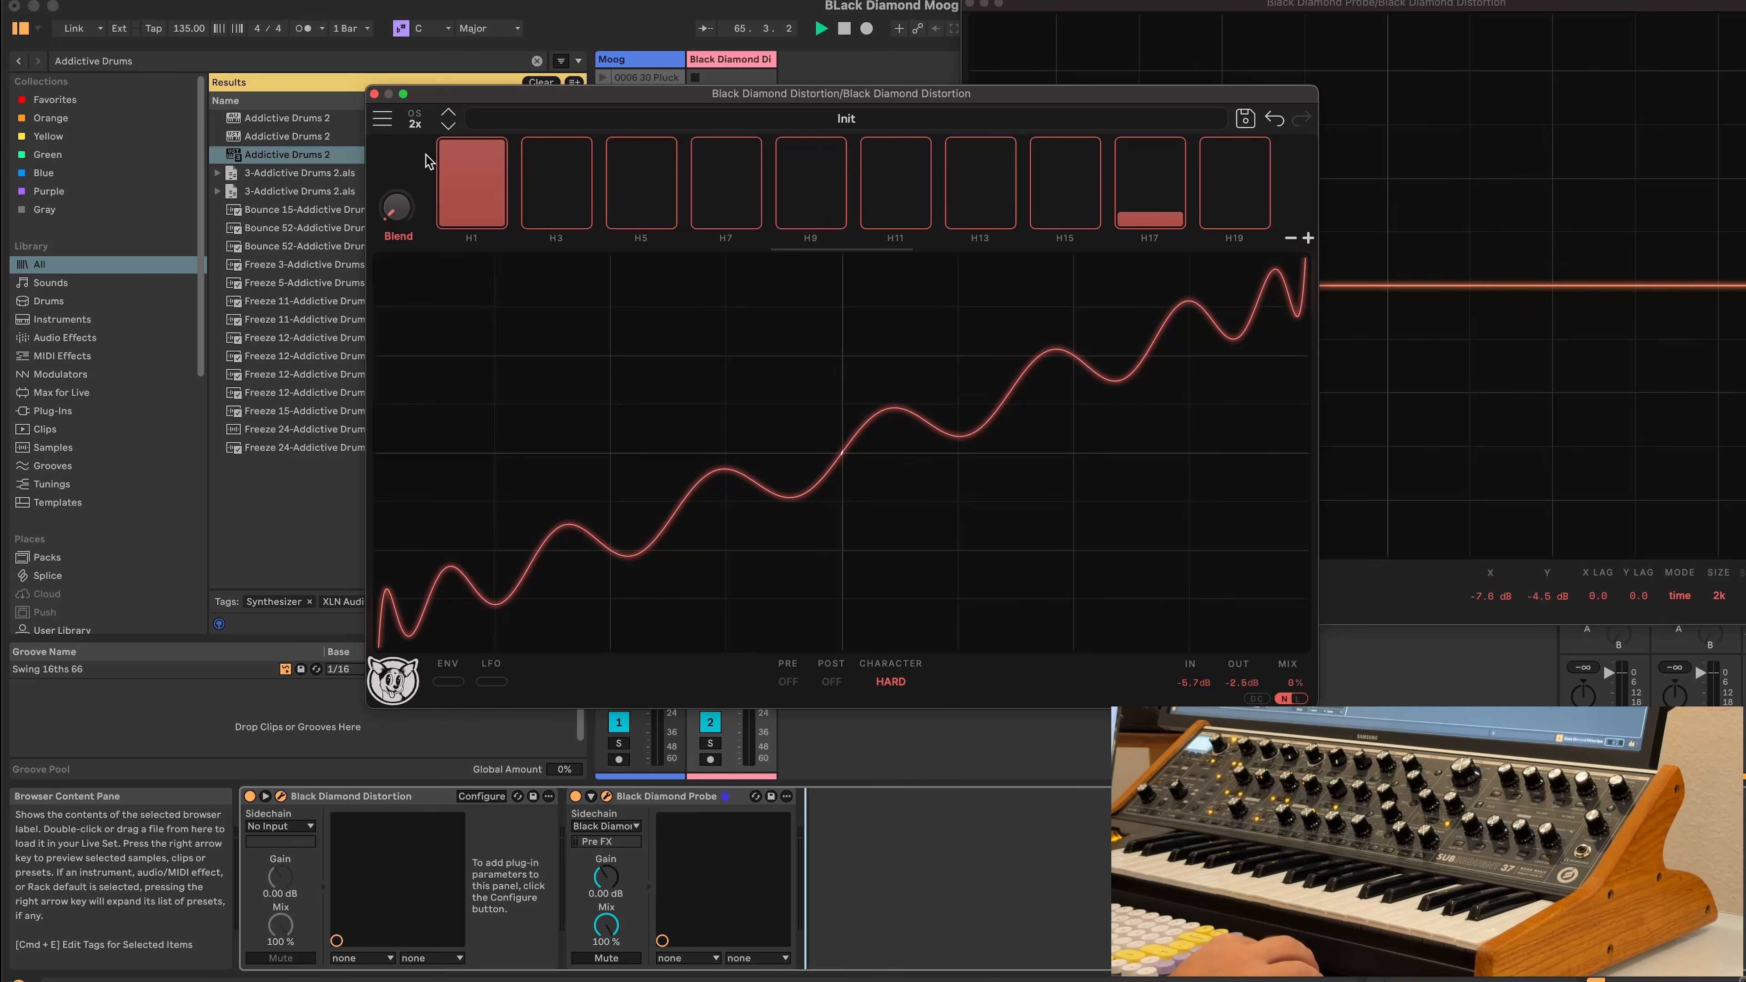
Lock the 2x oversampling as the default and close the distortion window
{"action": "left_click", "coordinate": [417, 122]}
{"action": "left_click", "coordinate": [459, 228]}
{"action": "left_click", "coordinate": [374, 94]}
Search the browser for "Black" and add another Black Diamond Distortion to the track, placing its window higher up
{"action": "triple_click", "coordinate": [215, 63]}
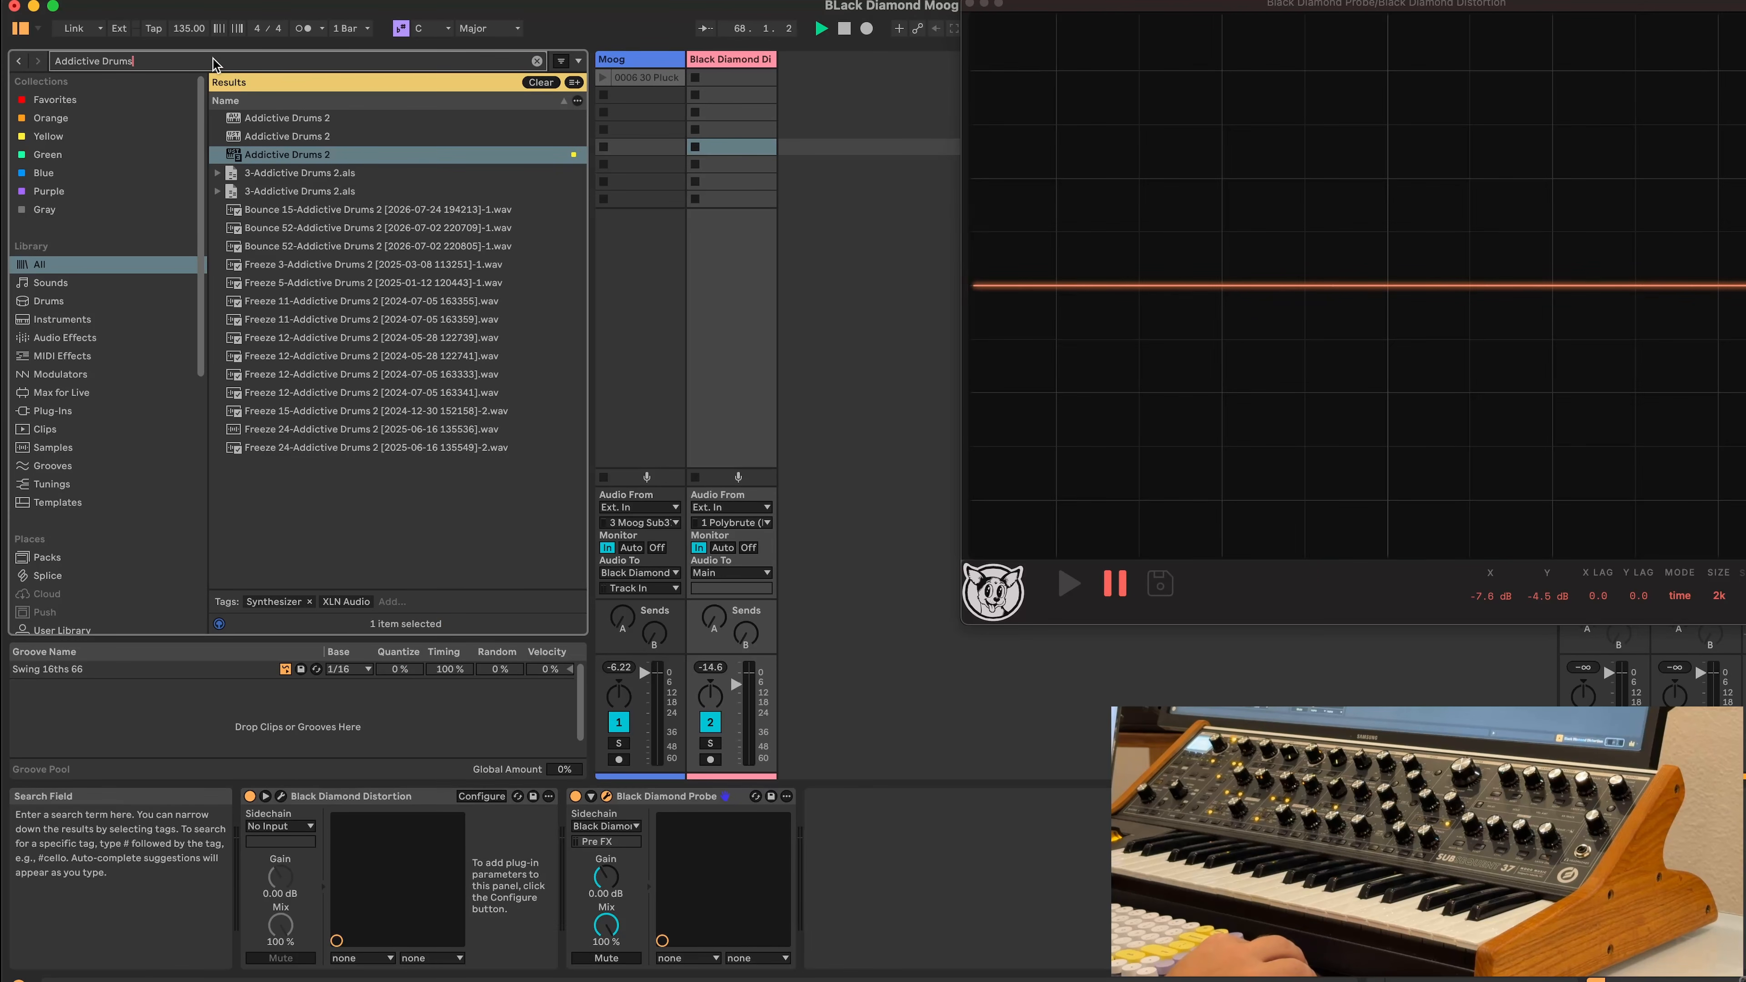
{"action": "type", "text": "Black"}
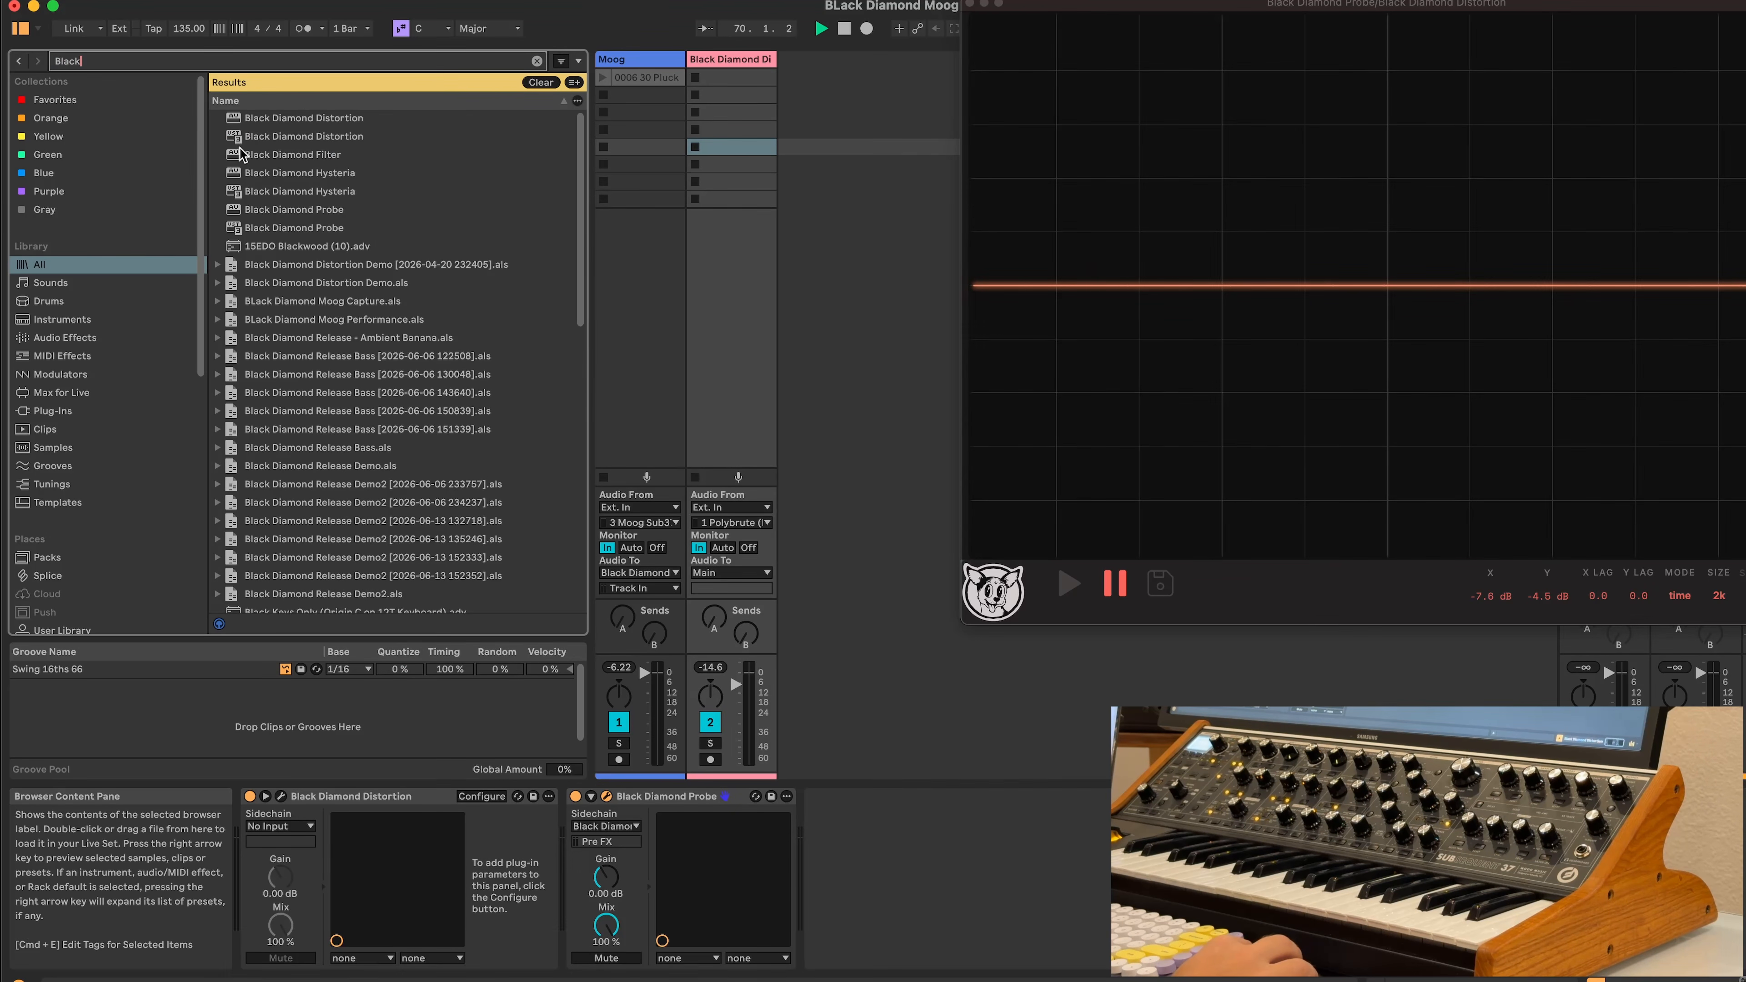
{"action": "double_click", "coordinate": [242, 136]}
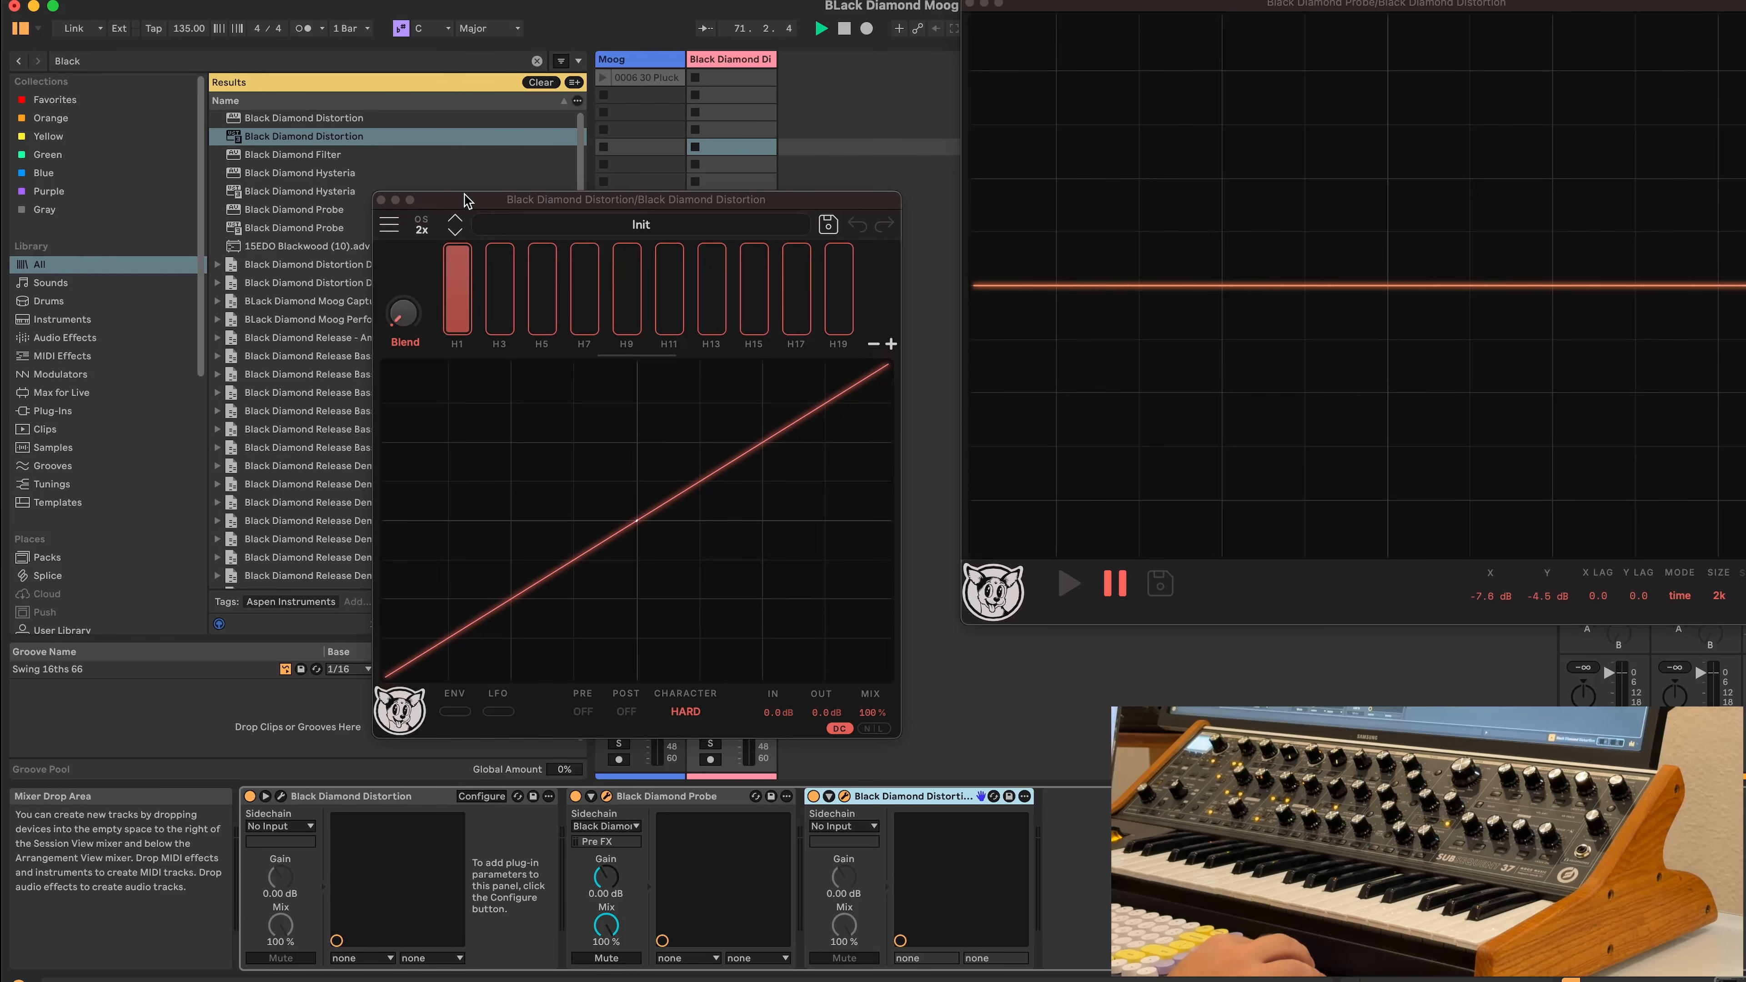
{"action": "left_click_drag", "start_coordinate": [472, 199], "coordinate": [455, 138]}
Check the new instance's oversampling default lock and audition the presets from the start of the A-Z list through AnalogClip
{"action": "left_click", "coordinate": [405, 172]}
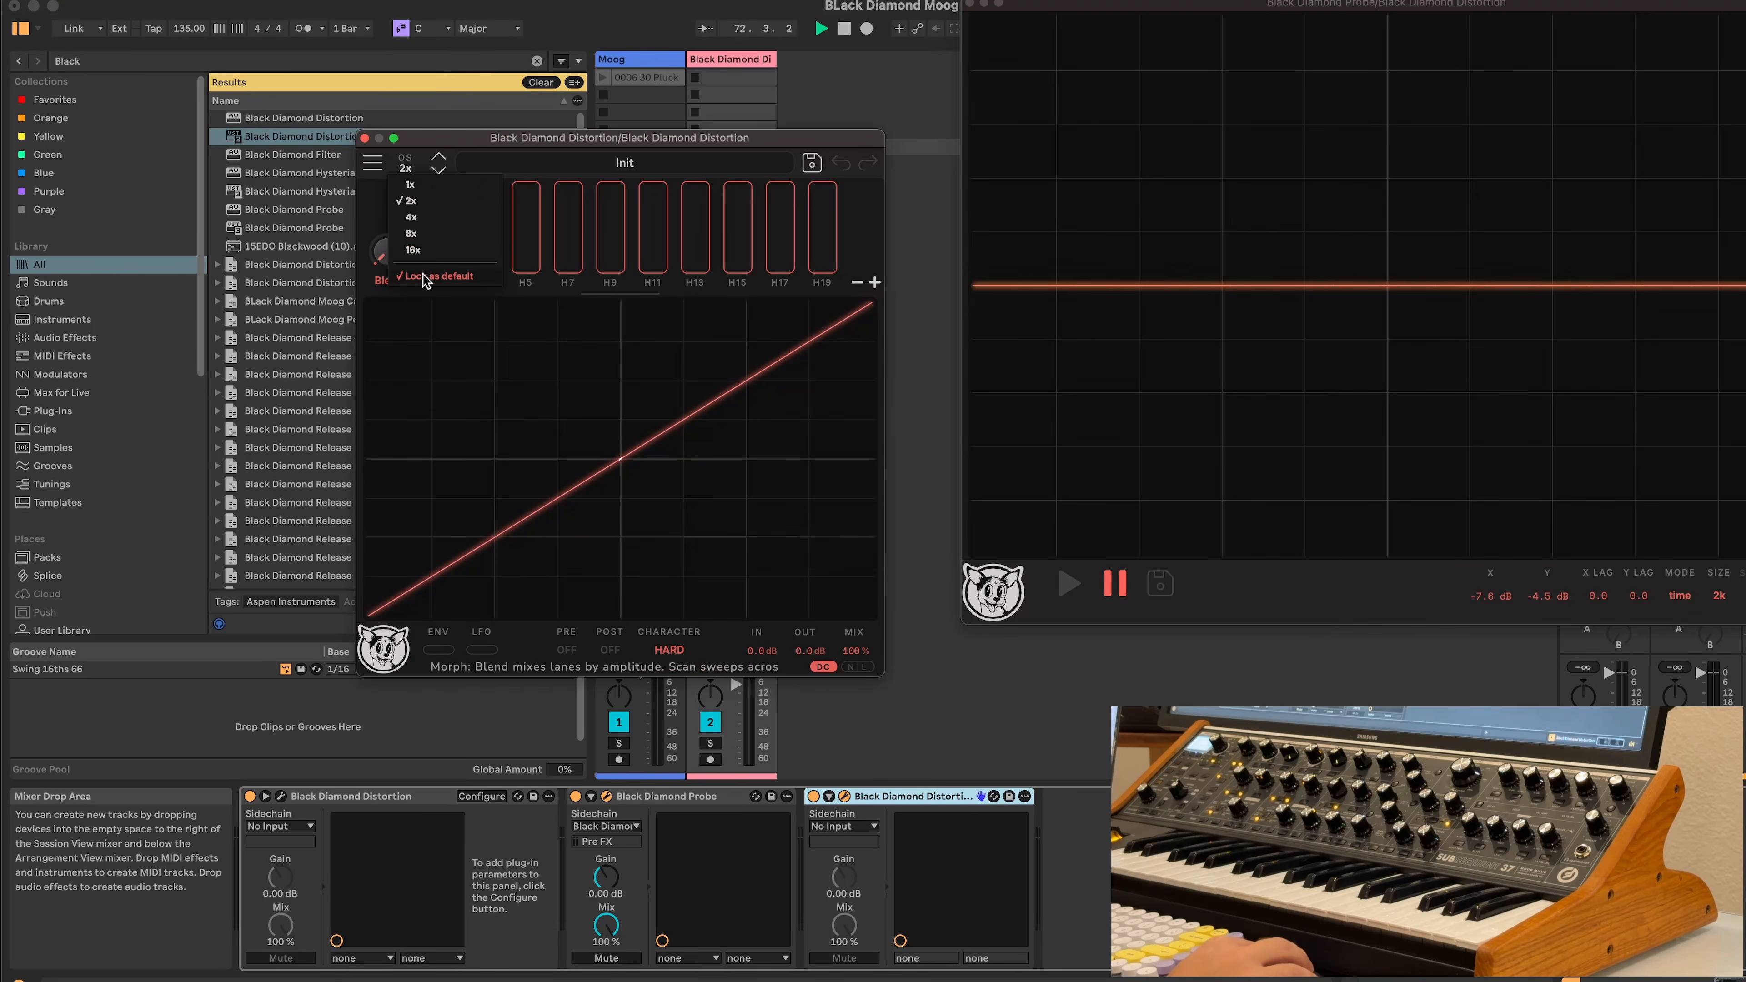
{"action": "left_click", "coordinate": [469, 170]}
{"action": "left_click", "coordinate": [470, 170]}
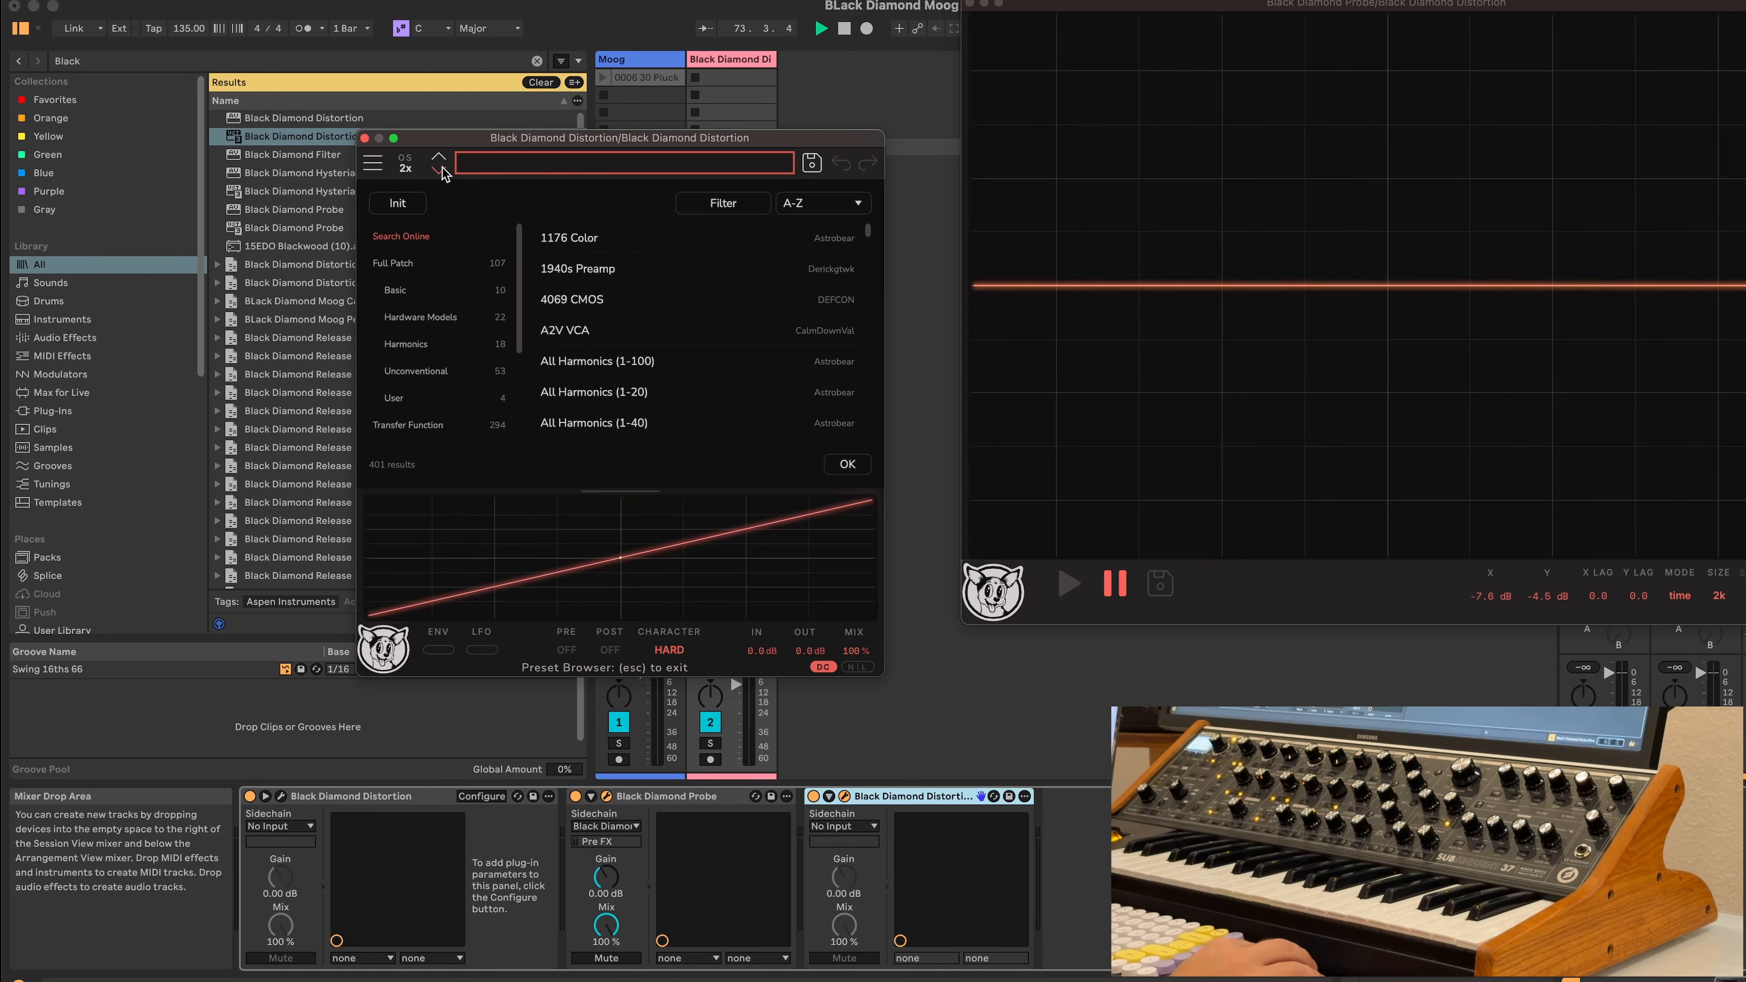
{"action": "left_click", "coordinate": [439, 170]}
{"action": "left_click", "coordinate": [439, 170]}
{"action": "left_click", "coordinate": [439, 170]}
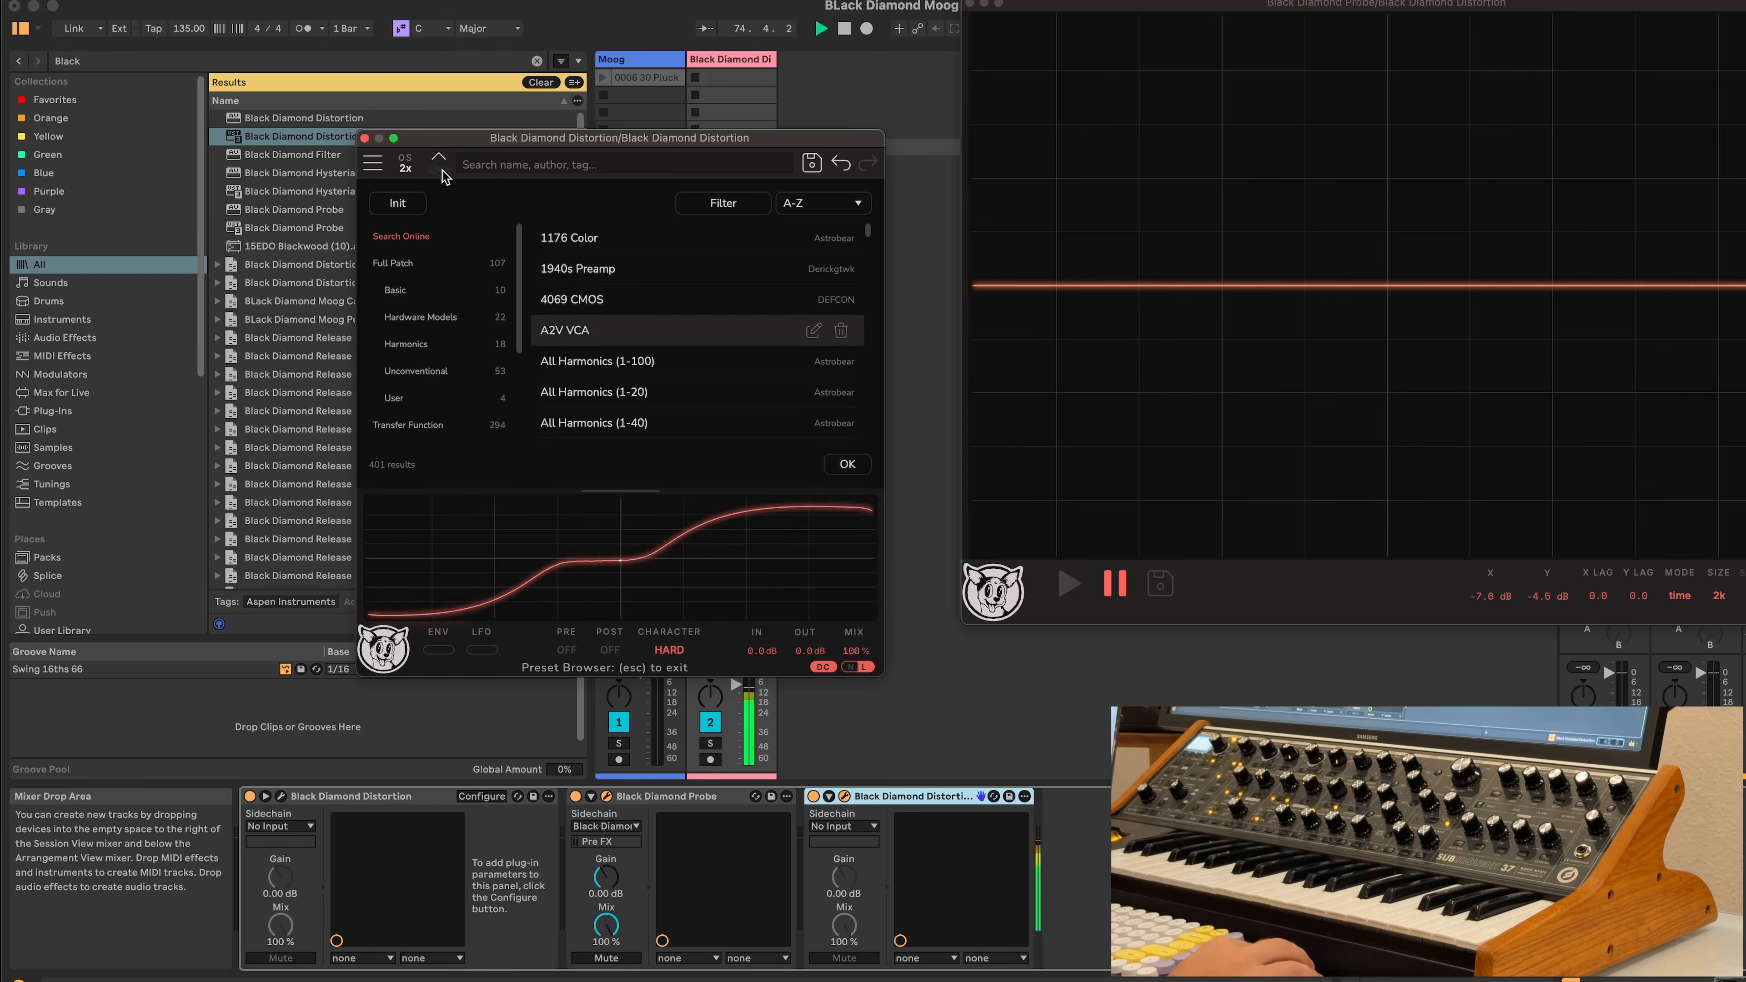
{"action": "left_click", "coordinate": [438, 170]}
{"action": "left_click", "coordinate": [438, 170]}
{"action": "left_click", "coordinate": [439, 170]}
{"action": "left_click", "coordinate": [439, 170]}
{"action": "left_click", "coordinate": [439, 170]}
{"action": "left_click", "coordinate": [438, 170]}
{"action": "left_click", "coordinate": [441, 171]}
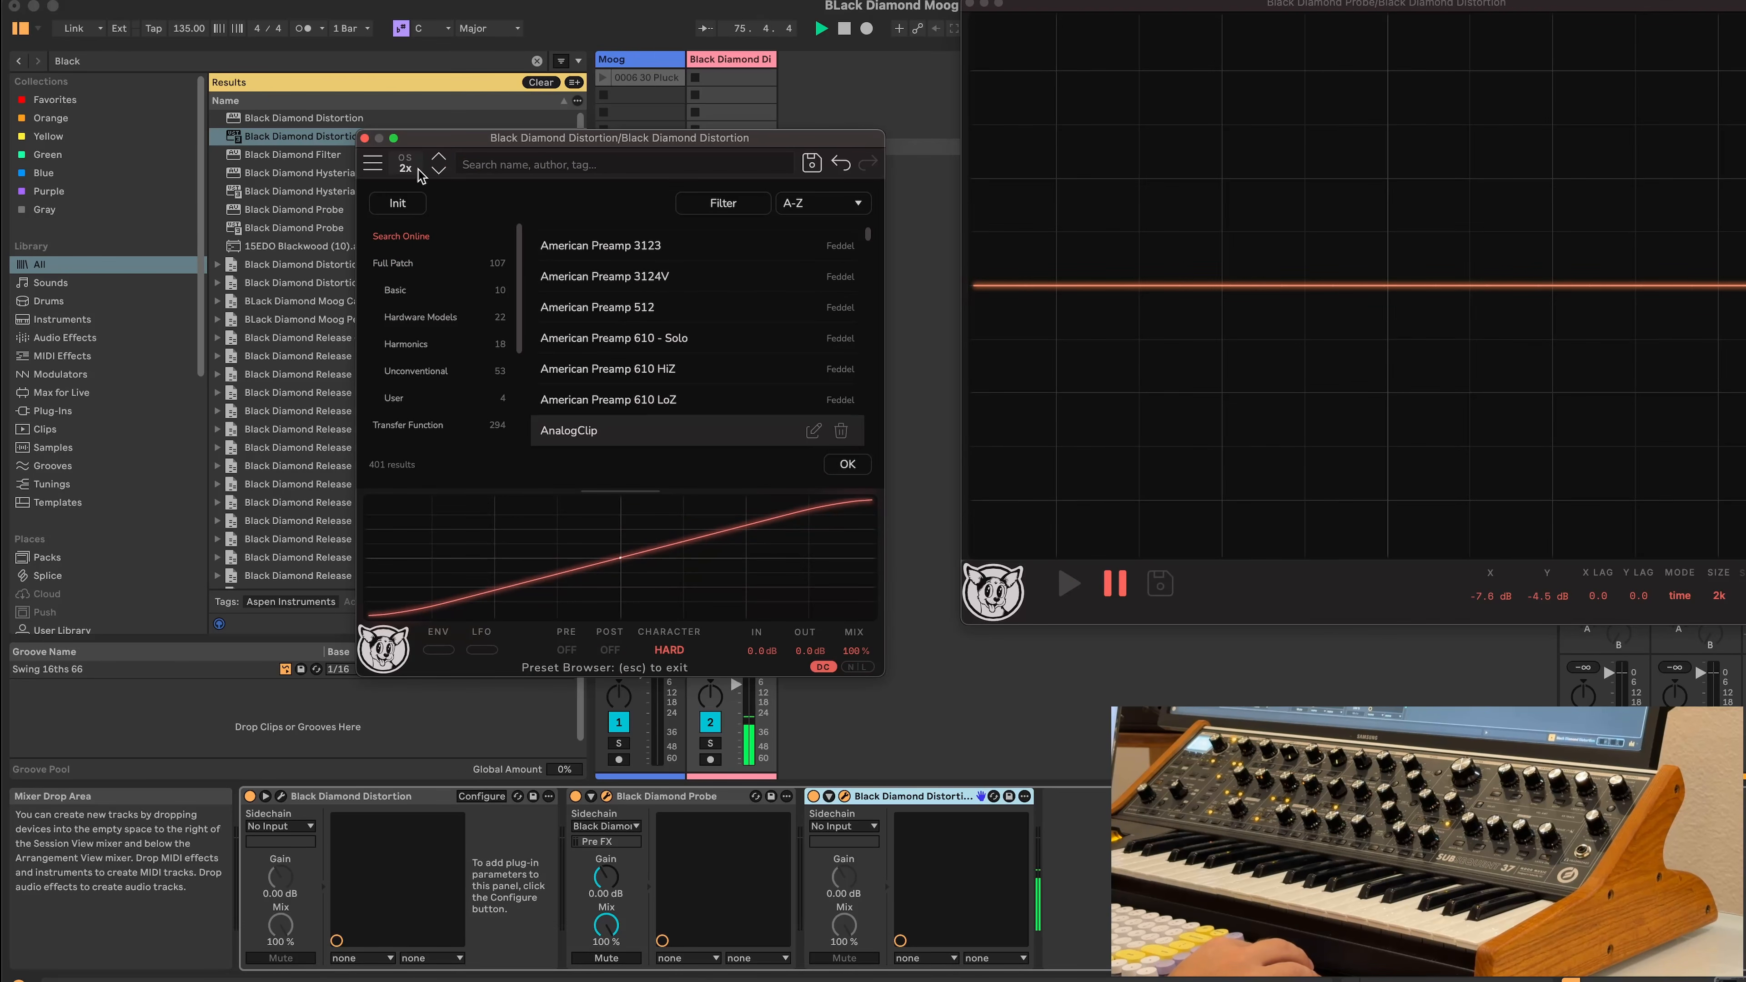
Unlock the default oversampling and reload the AnalogClip preset with its own oversampling setting
{"action": "left_click", "coordinate": [411, 168]}
{"action": "left_click", "coordinate": [434, 169]}
{"action": "left_click", "coordinate": [442, 175]}
{"action": "left_click", "coordinate": [610, 403]}
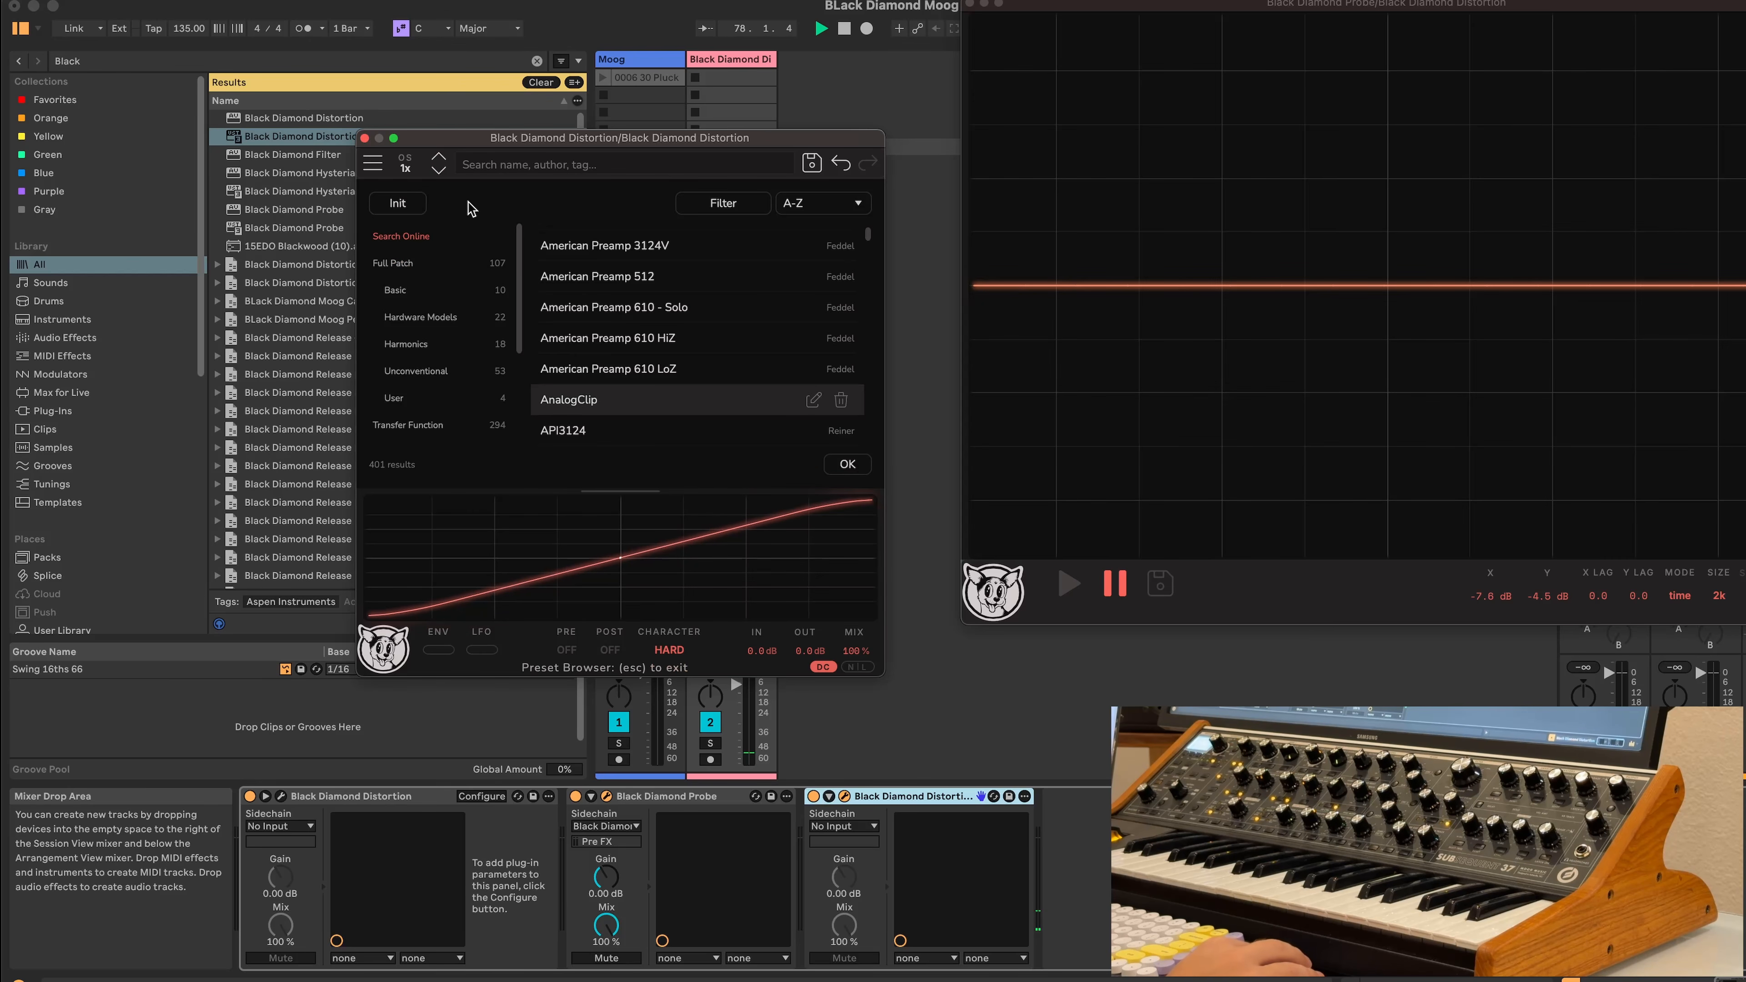
Audition the presets after AnalogClip through Big Minor Chord, and inspect the oversampling options
{"action": "left_click", "coordinate": [440, 172]}
{"action": "left_click", "coordinate": [440, 172]}
{"action": "left_click", "coordinate": [440, 173]}
{"action": "left_click", "coordinate": [440, 174]}
{"action": "left_click", "coordinate": [441, 175]}
{"action": "left_click", "coordinate": [440, 174]}
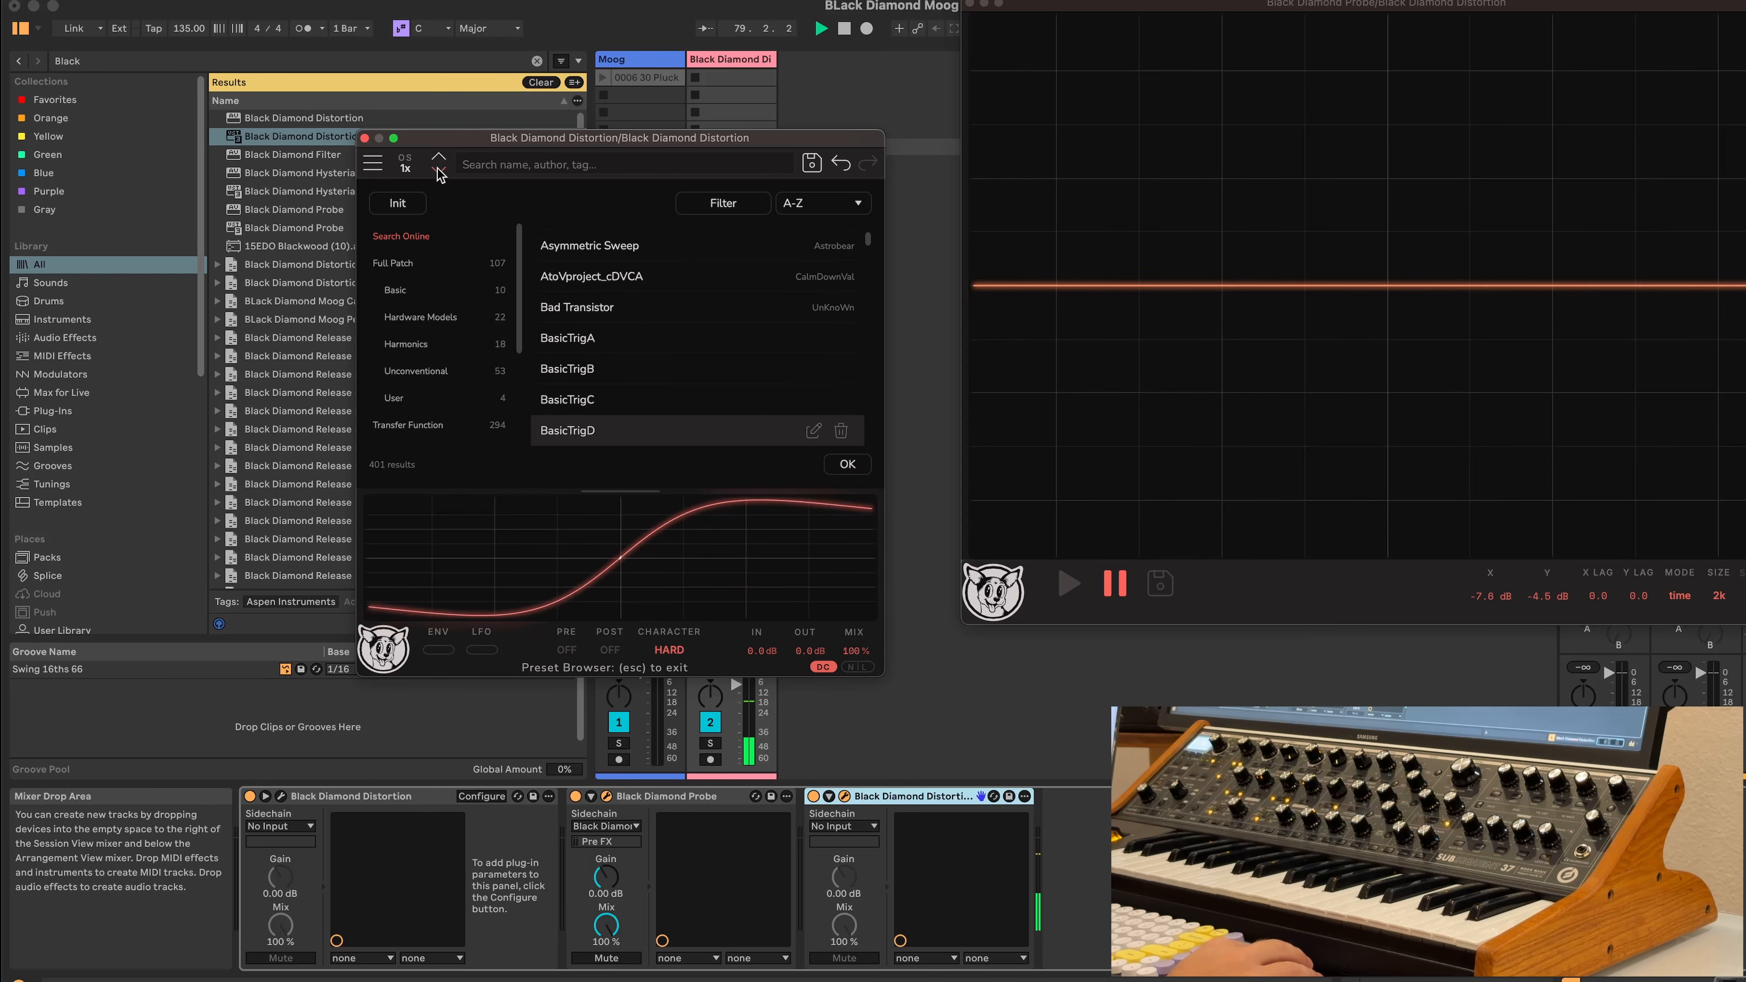
{"action": "left_click", "coordinate": [440, 176]}
{"action": "left_click", "coordinate": [441, 176]}
{"action": "left_click", "coordinate": [440, 176]}
{"action": "left_click", "coordinate": [440, 176]}
{"action": "left_click", "coordinate": [440, 176]}
{"action": "left_click", "coordinate": [440, 176]}
{"action": "left_click", "coordinate": [440, 176]}
{"action": "left_click", "coordinate": [440, 176]}
{"action": "left_click", "coordinate": [440, 176]}
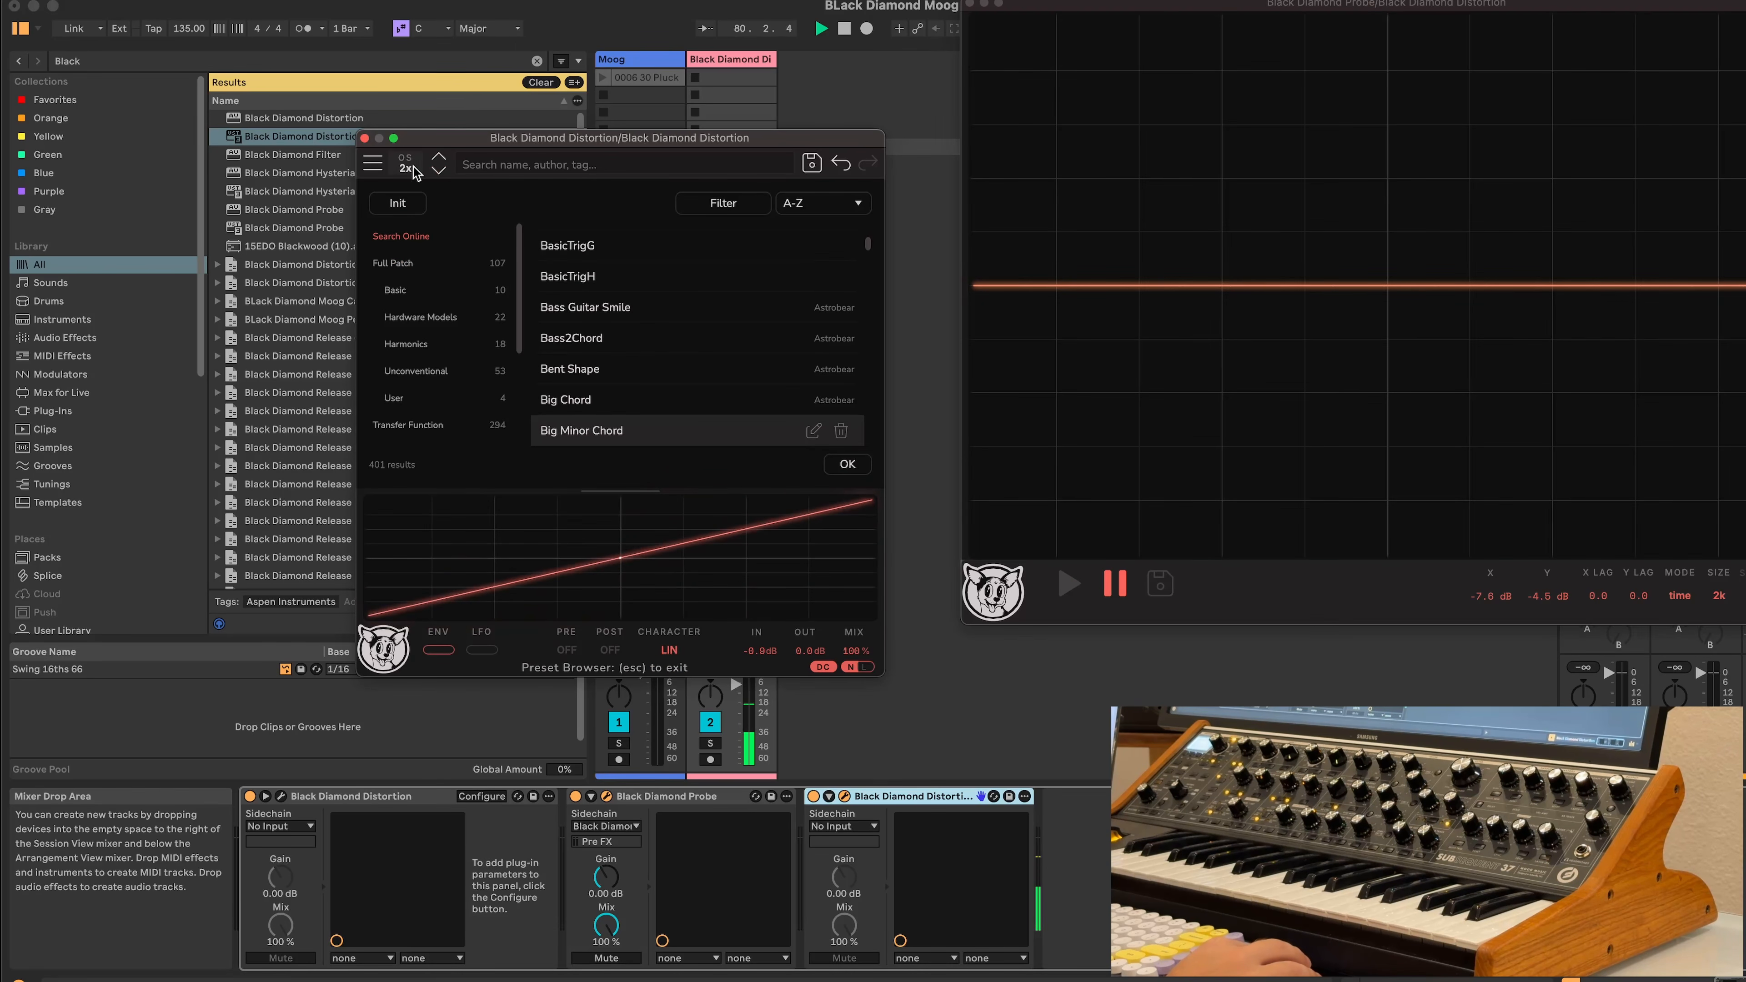
{"action": "left_click", "coordinate": [405, 174]}
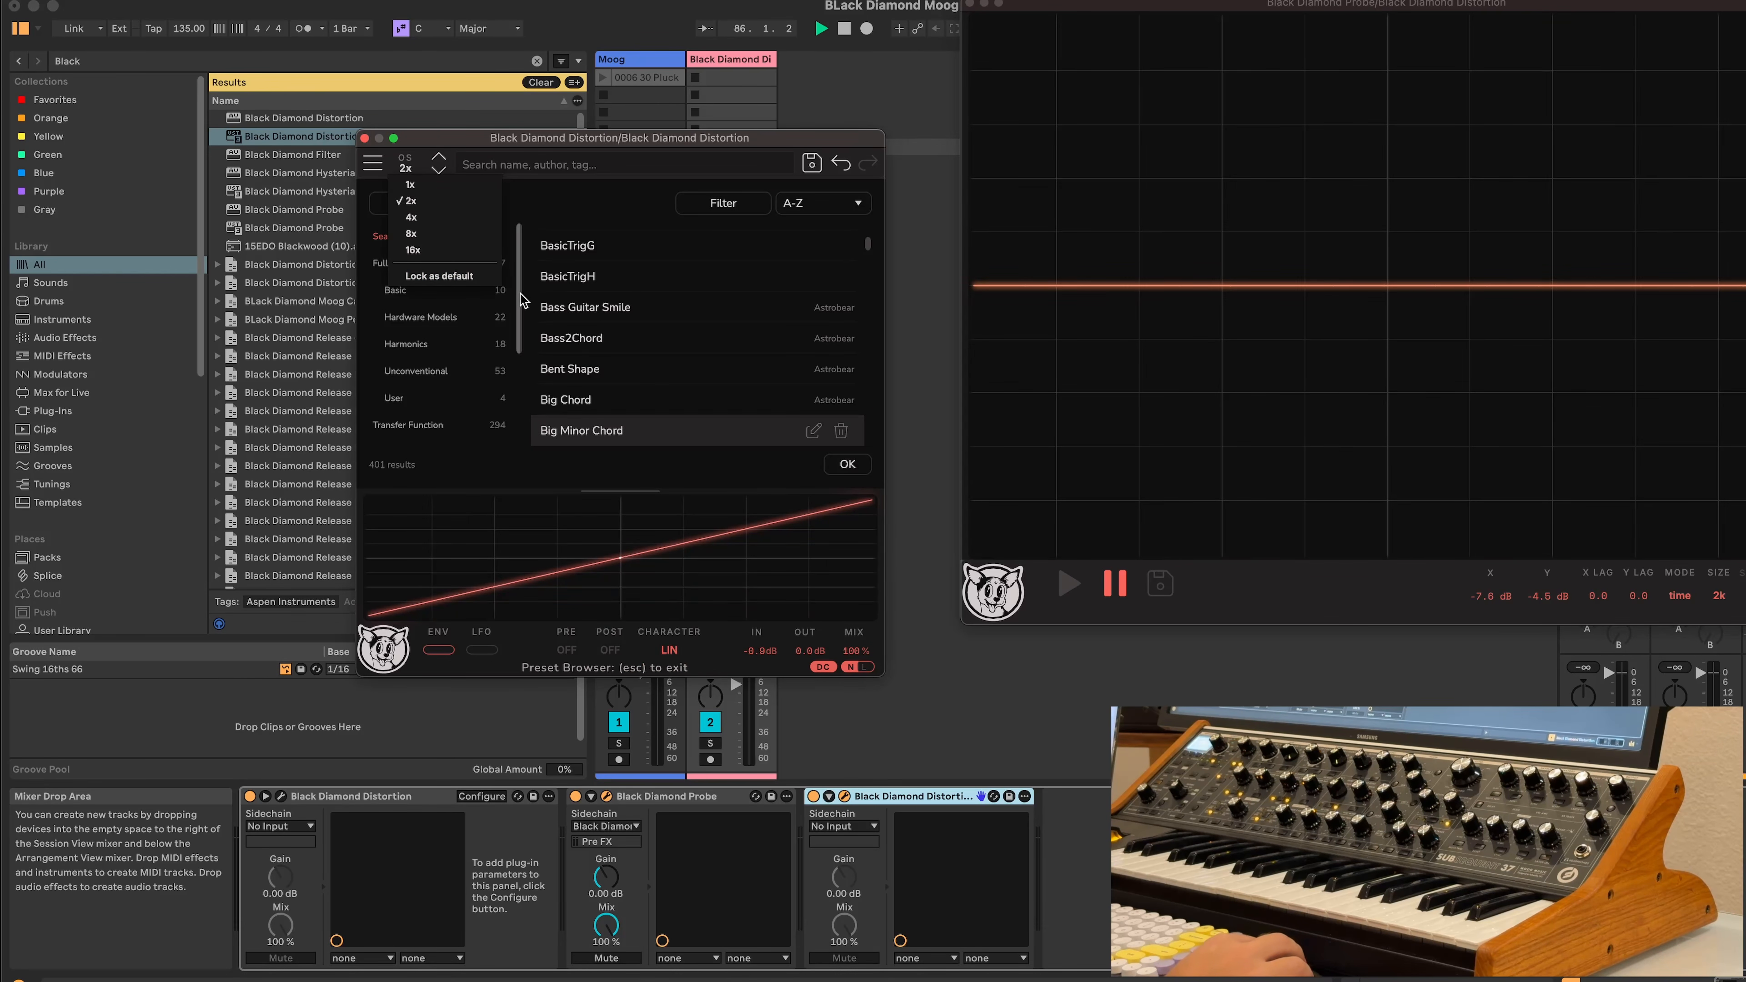
{"action": "left_click", "coordinate": [395, 166]}
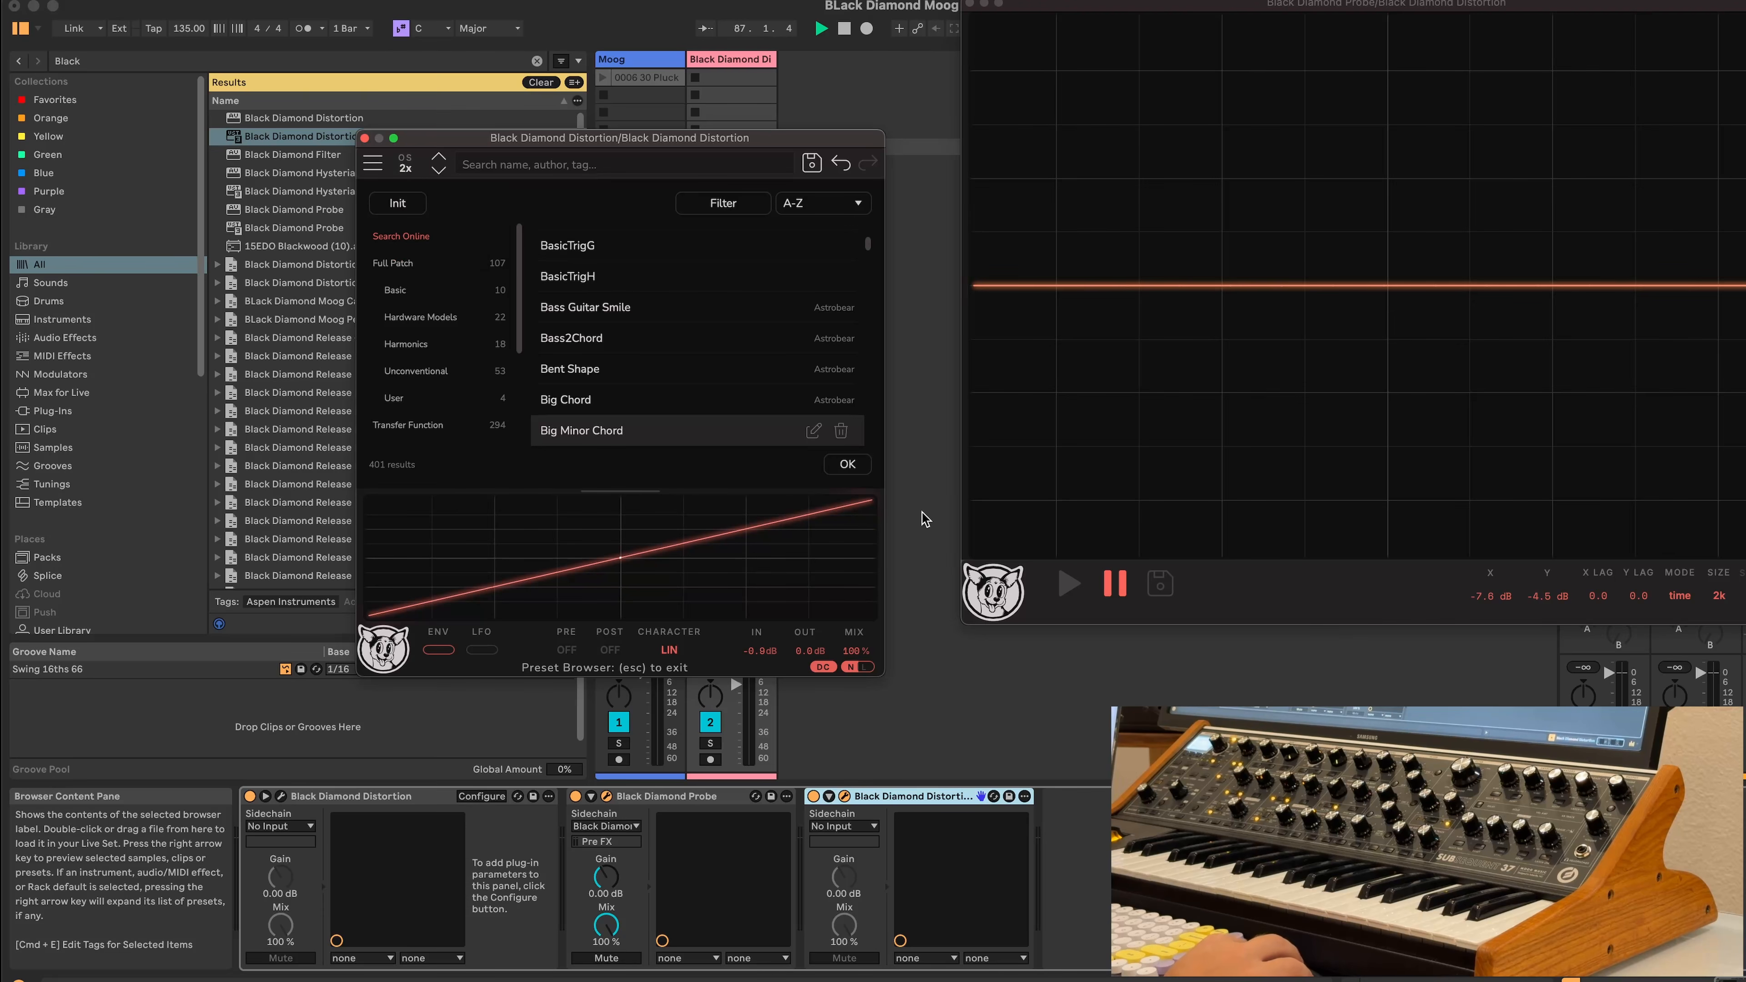
Close the preset browser and reset the patch to the Init preset
{"action": "left_click", "coordinate": [847, 464]}
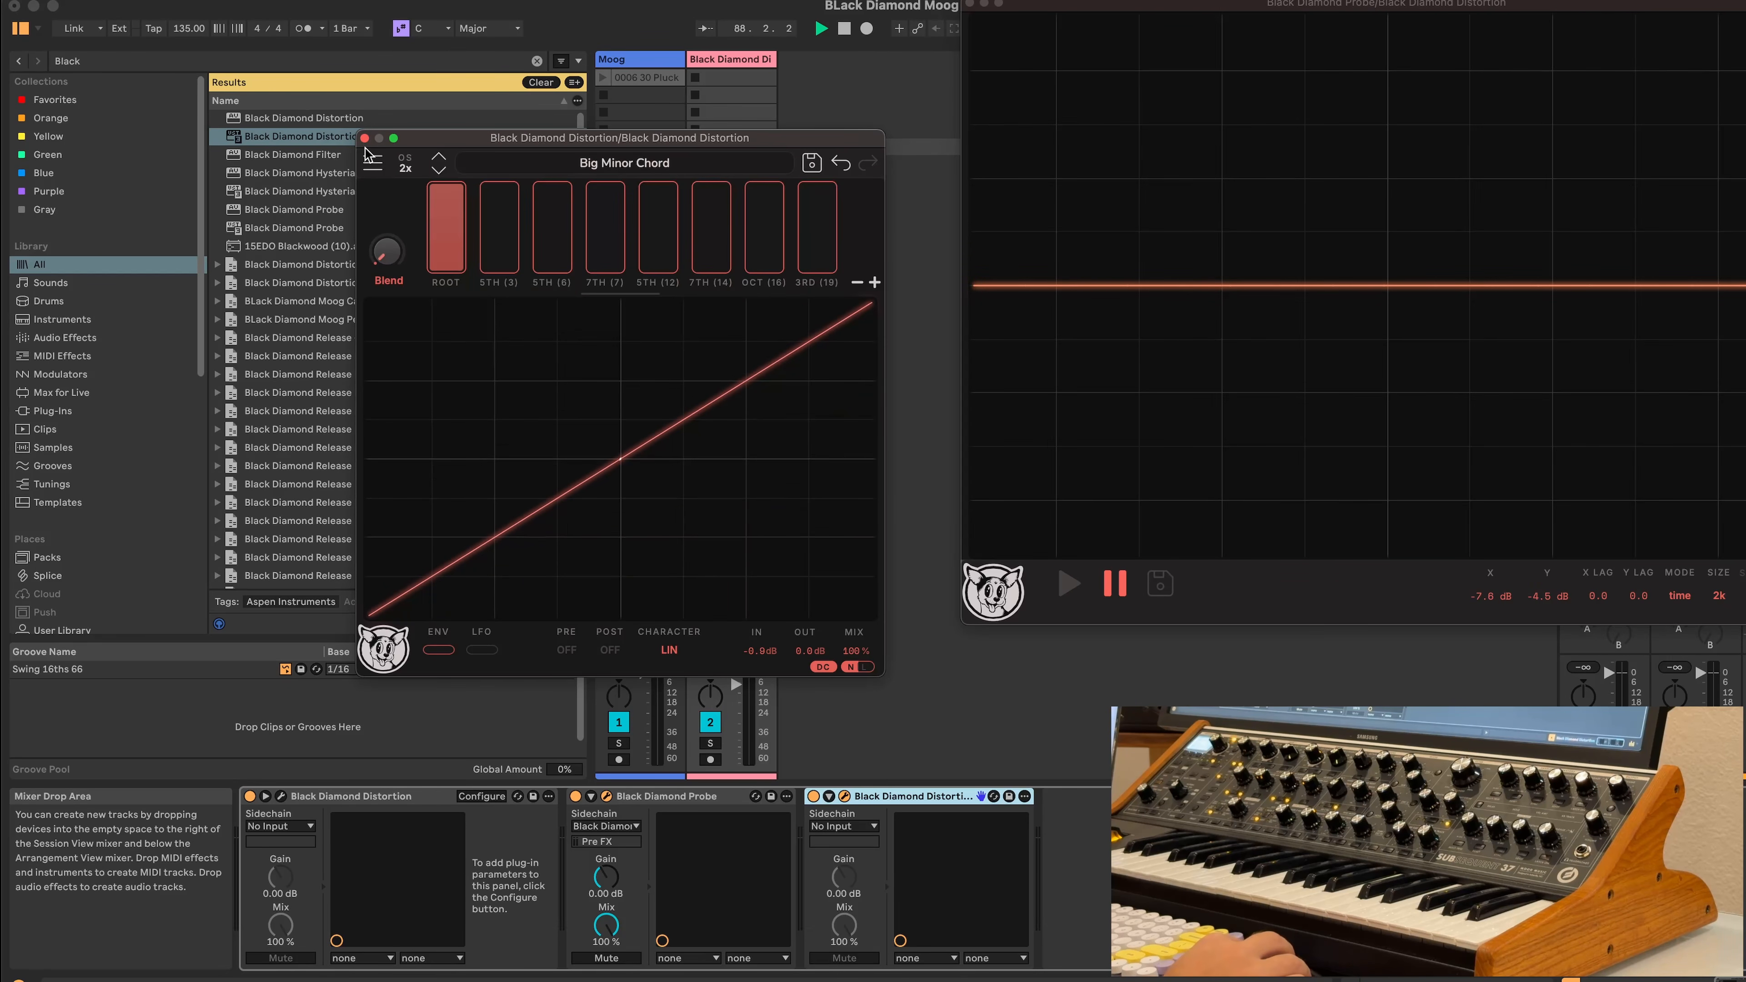
{"action": "left_click", "coordinate": [372, 163]}
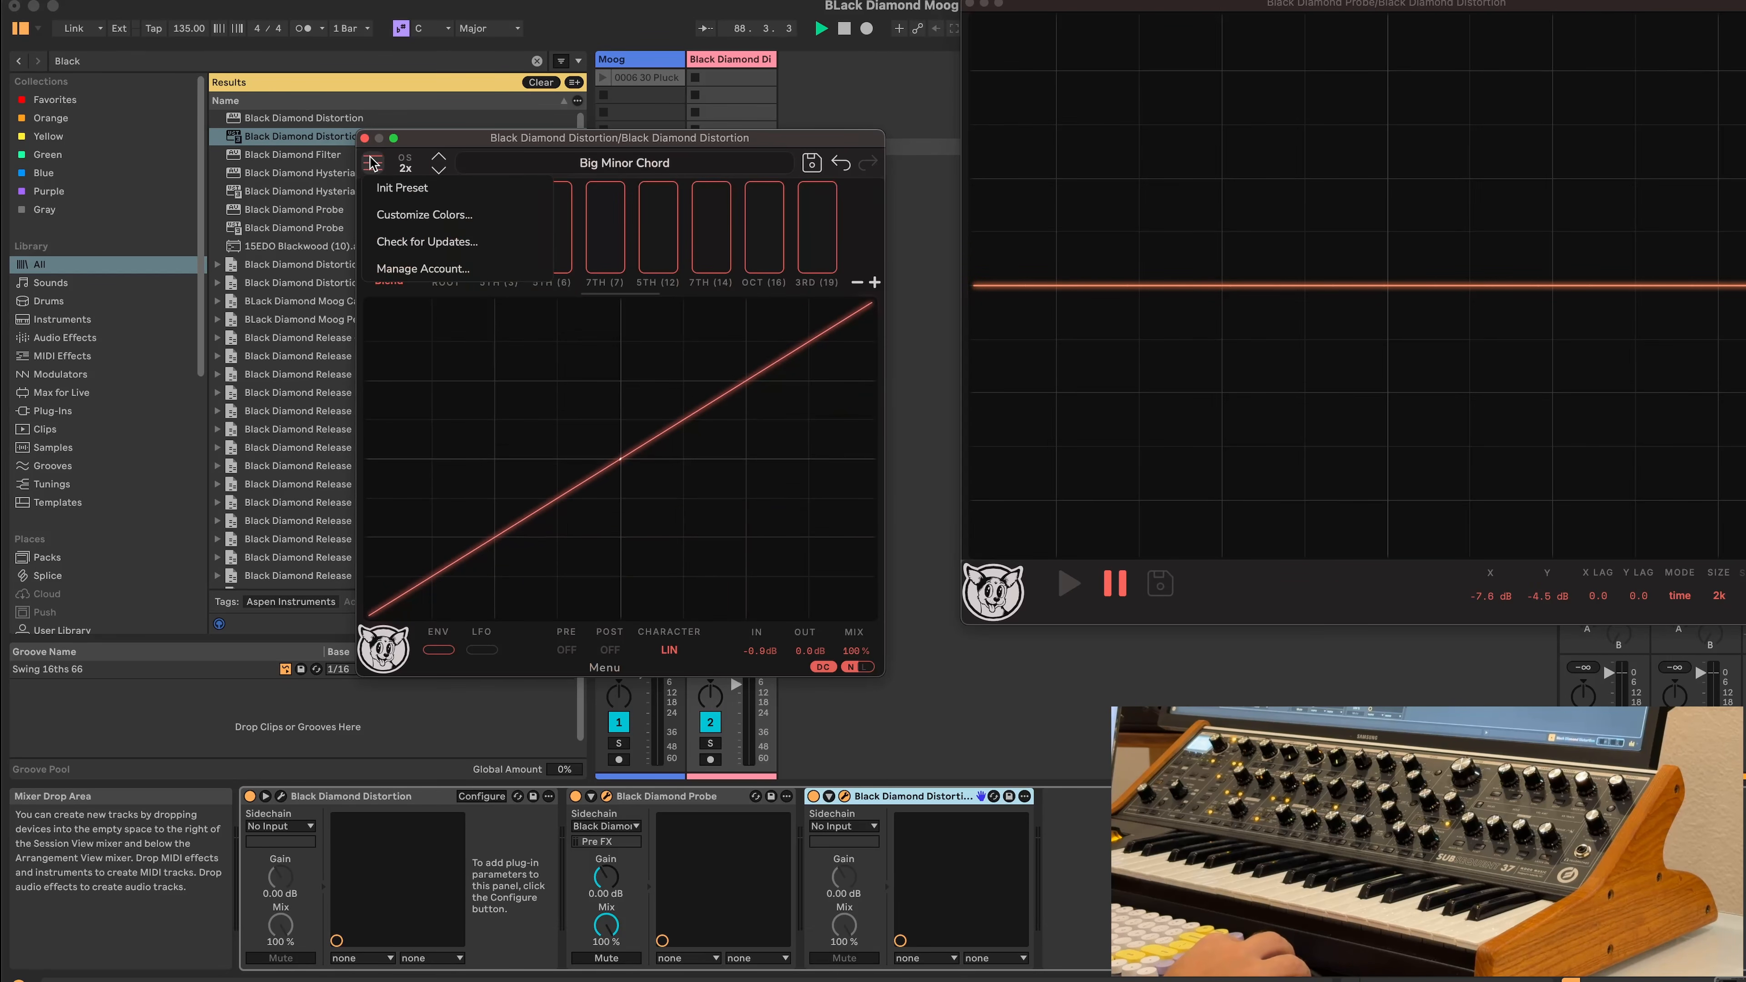
{"action": "left_click", "coordinate": [395, 188]}
Open the color customization, close the Black Diamond Probe window, and enlarge the distortion window
{"action": "left_click", "coordinate": [372, 162]}
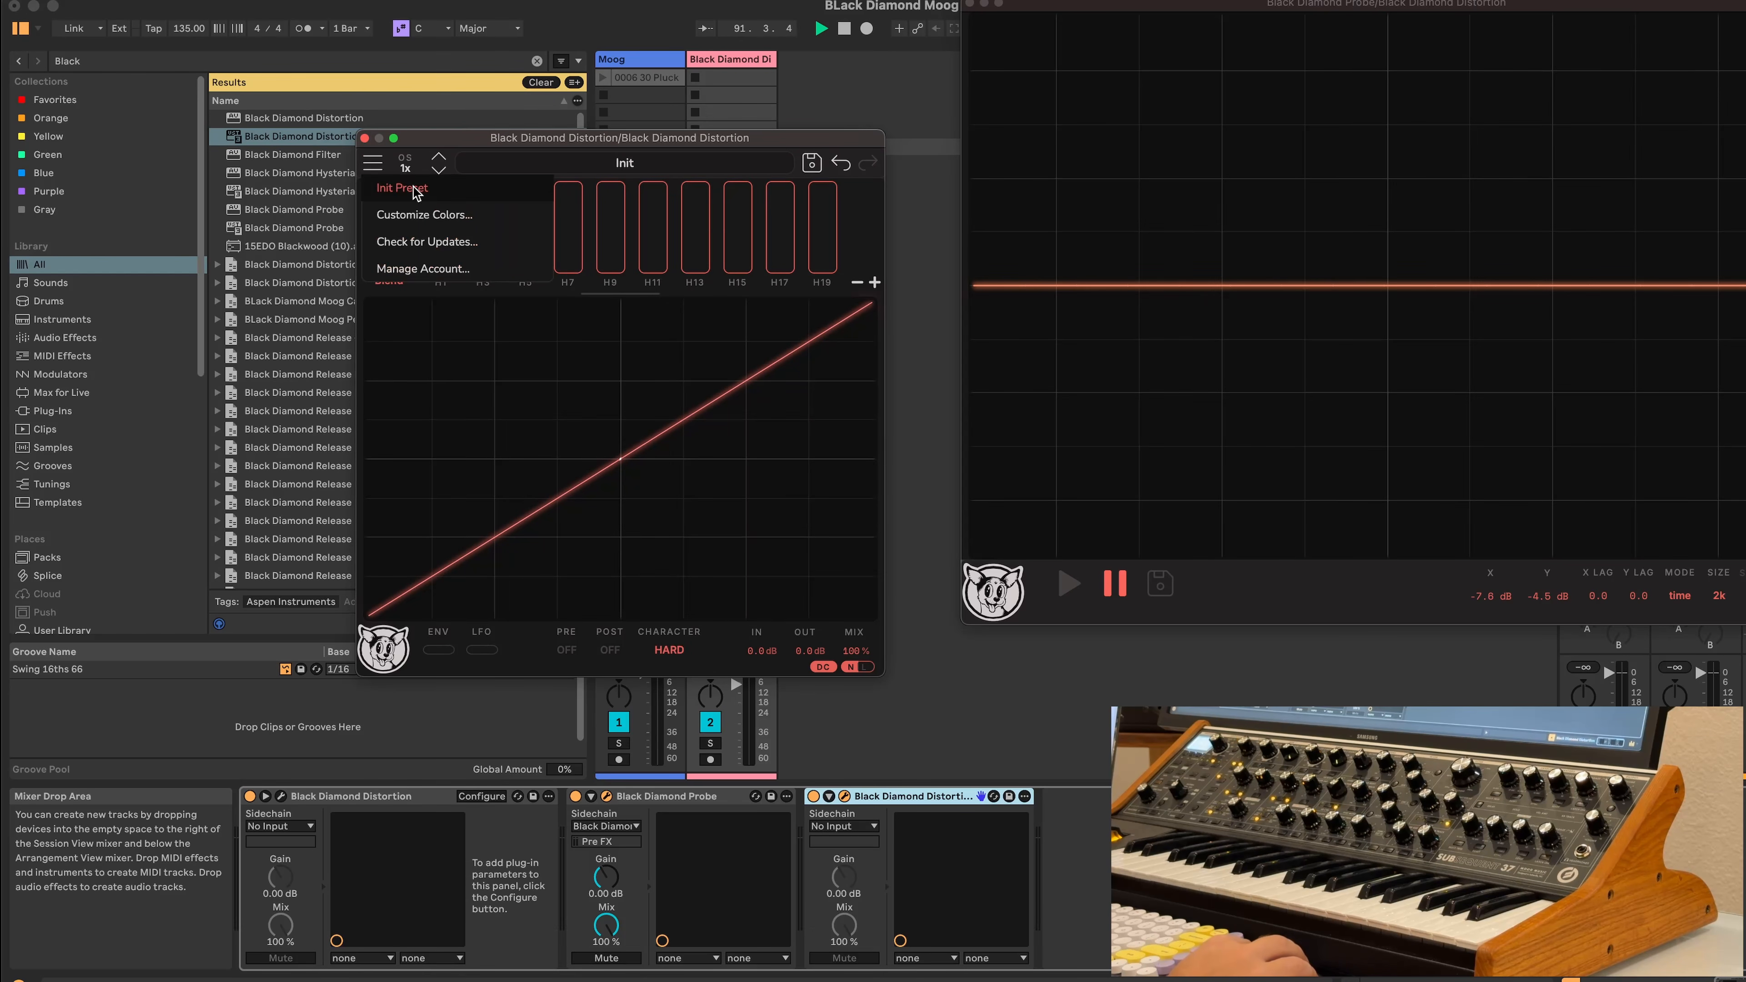
{"action": "left_click", "coordinate": [424, 215]}
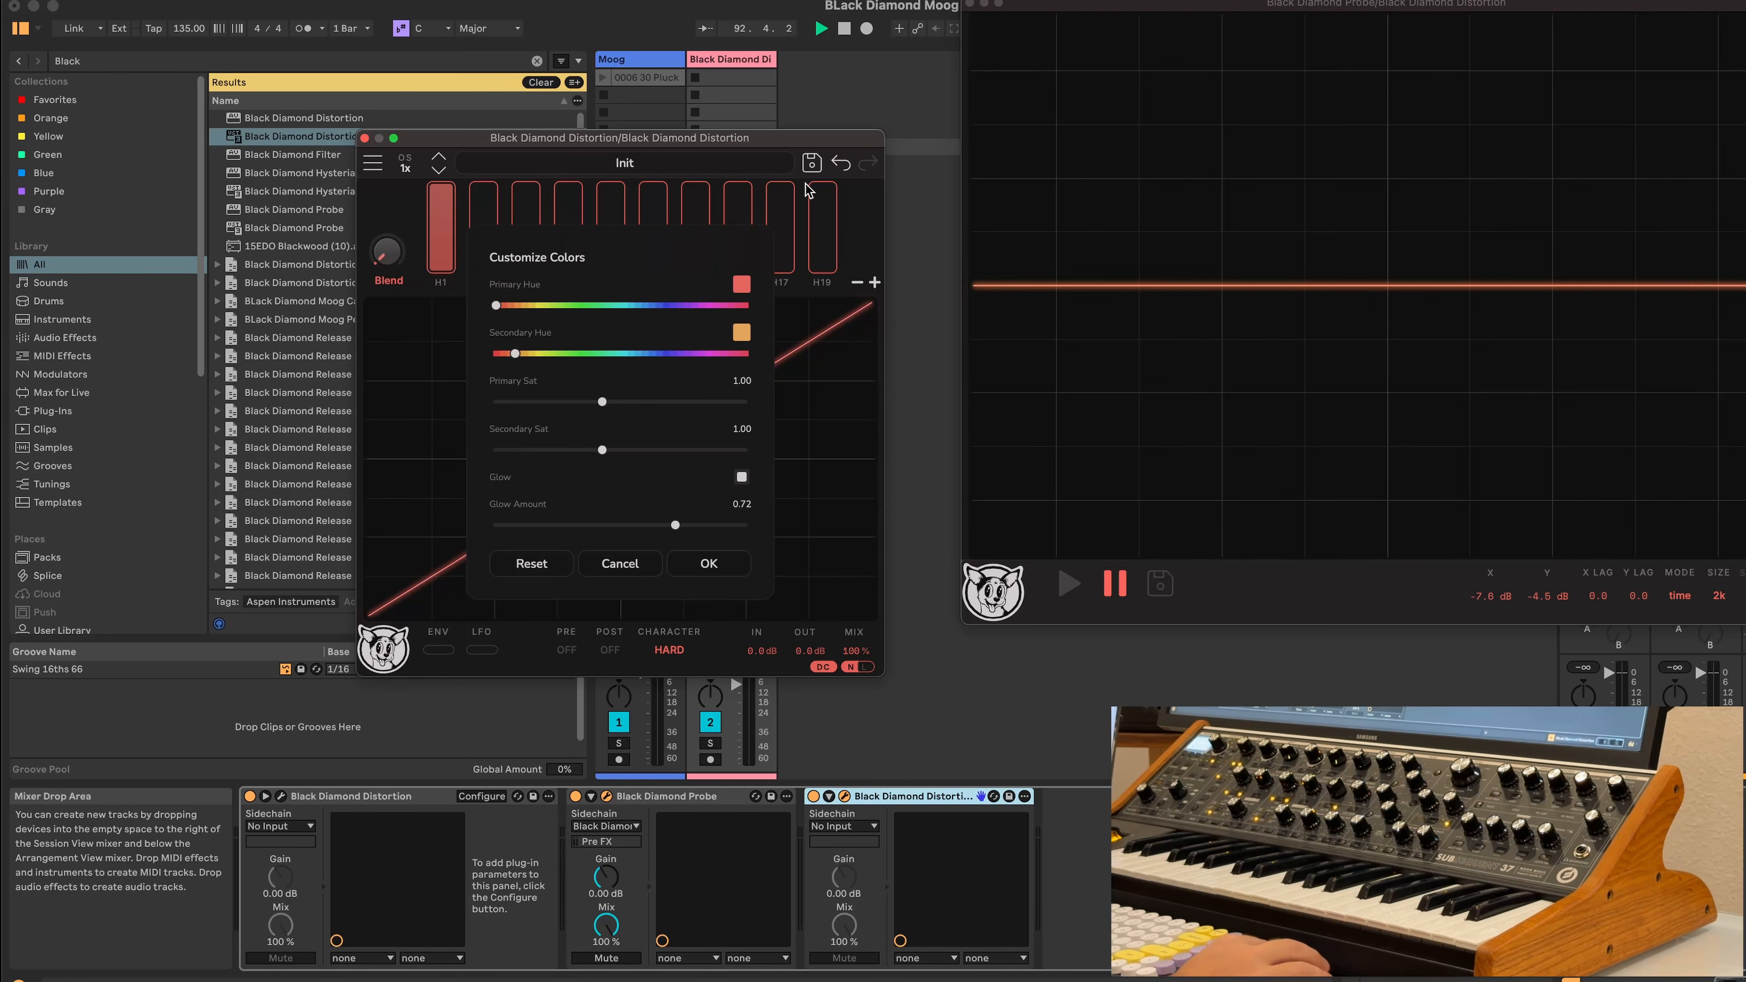
{"action": "left_click", "coordinate": [970, 4]}
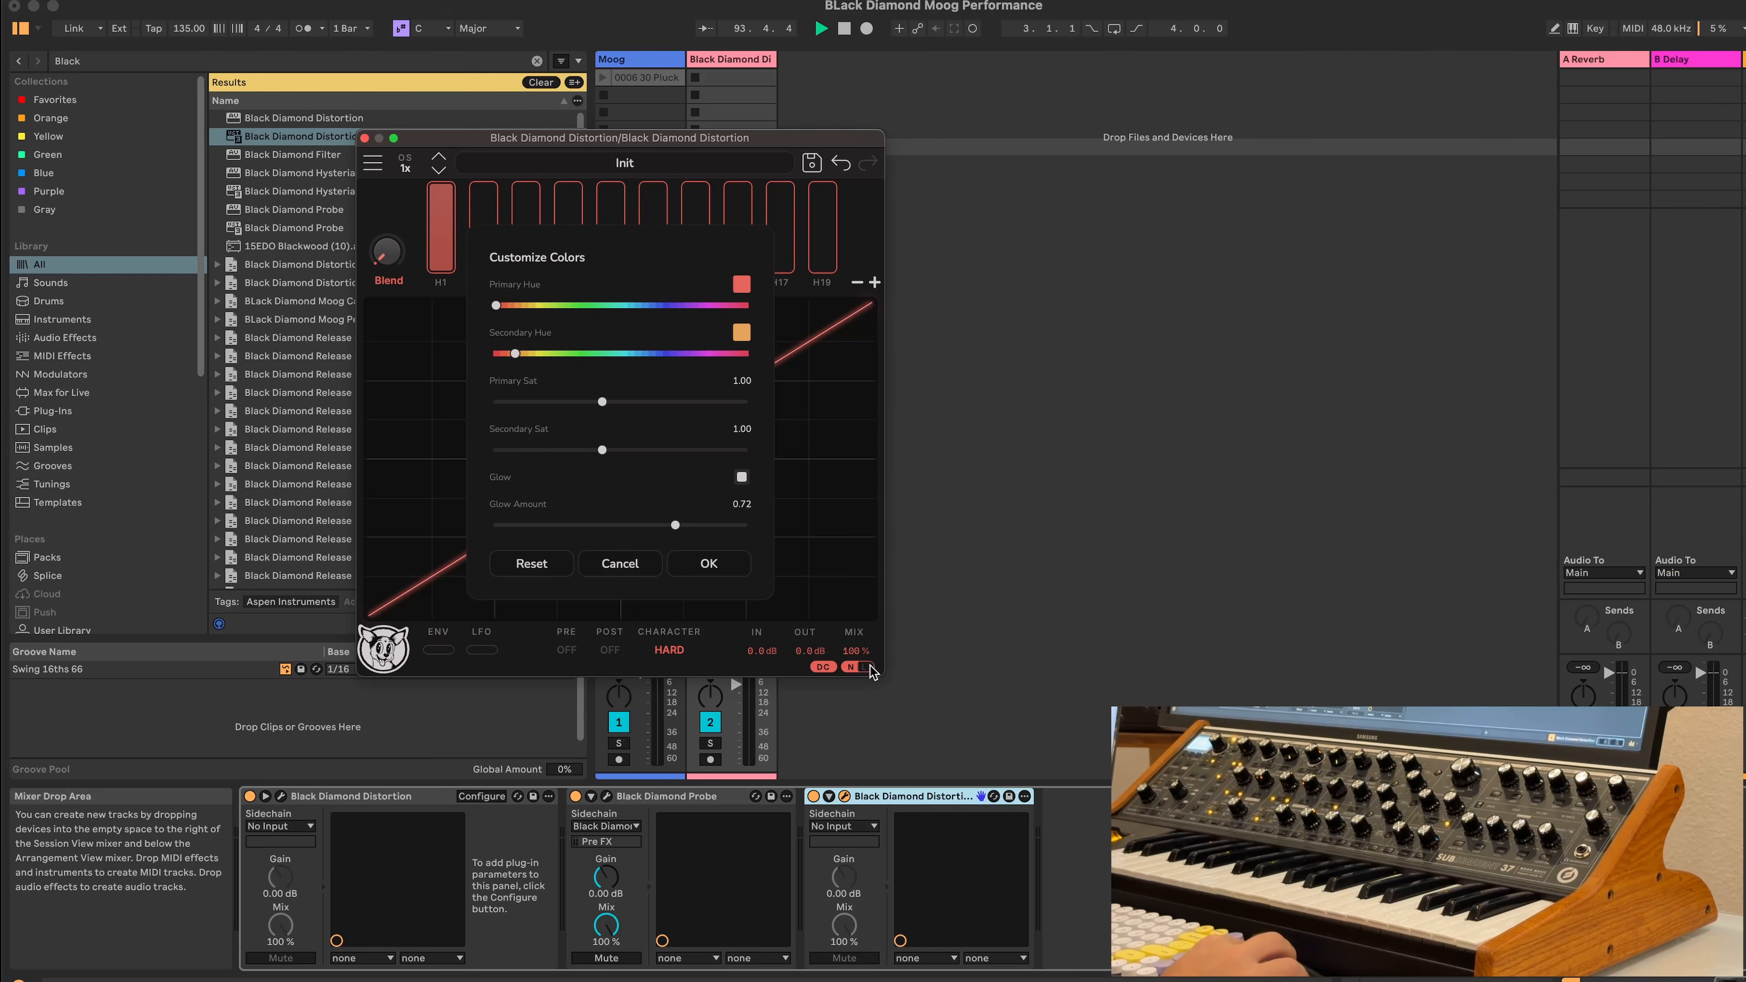
{"action": "left_click_drag", "start_coordinate": [878, 675], "coordinate": [1563, 901]}
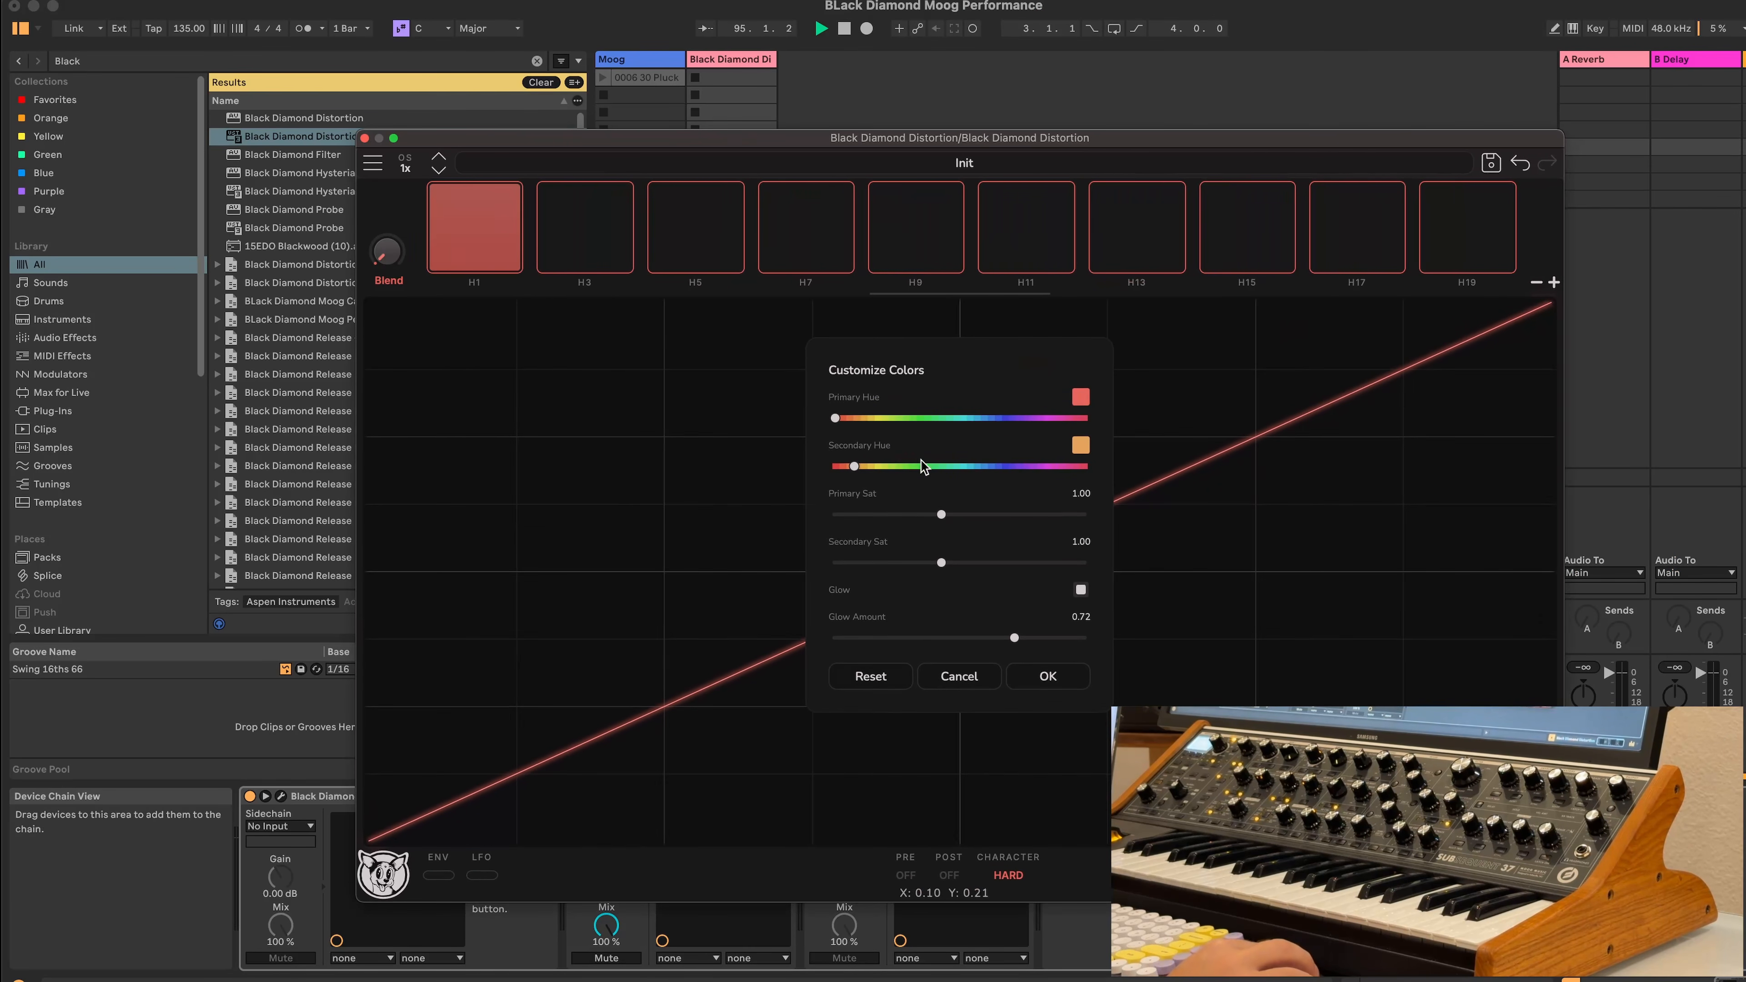
Set the primary hue to green and the secondary hue to pink, with the primary saturation at about 1.07
{"action": "left_click_drag", "start_coordinate": [881, 423], "coordinate": [1076, 428]}
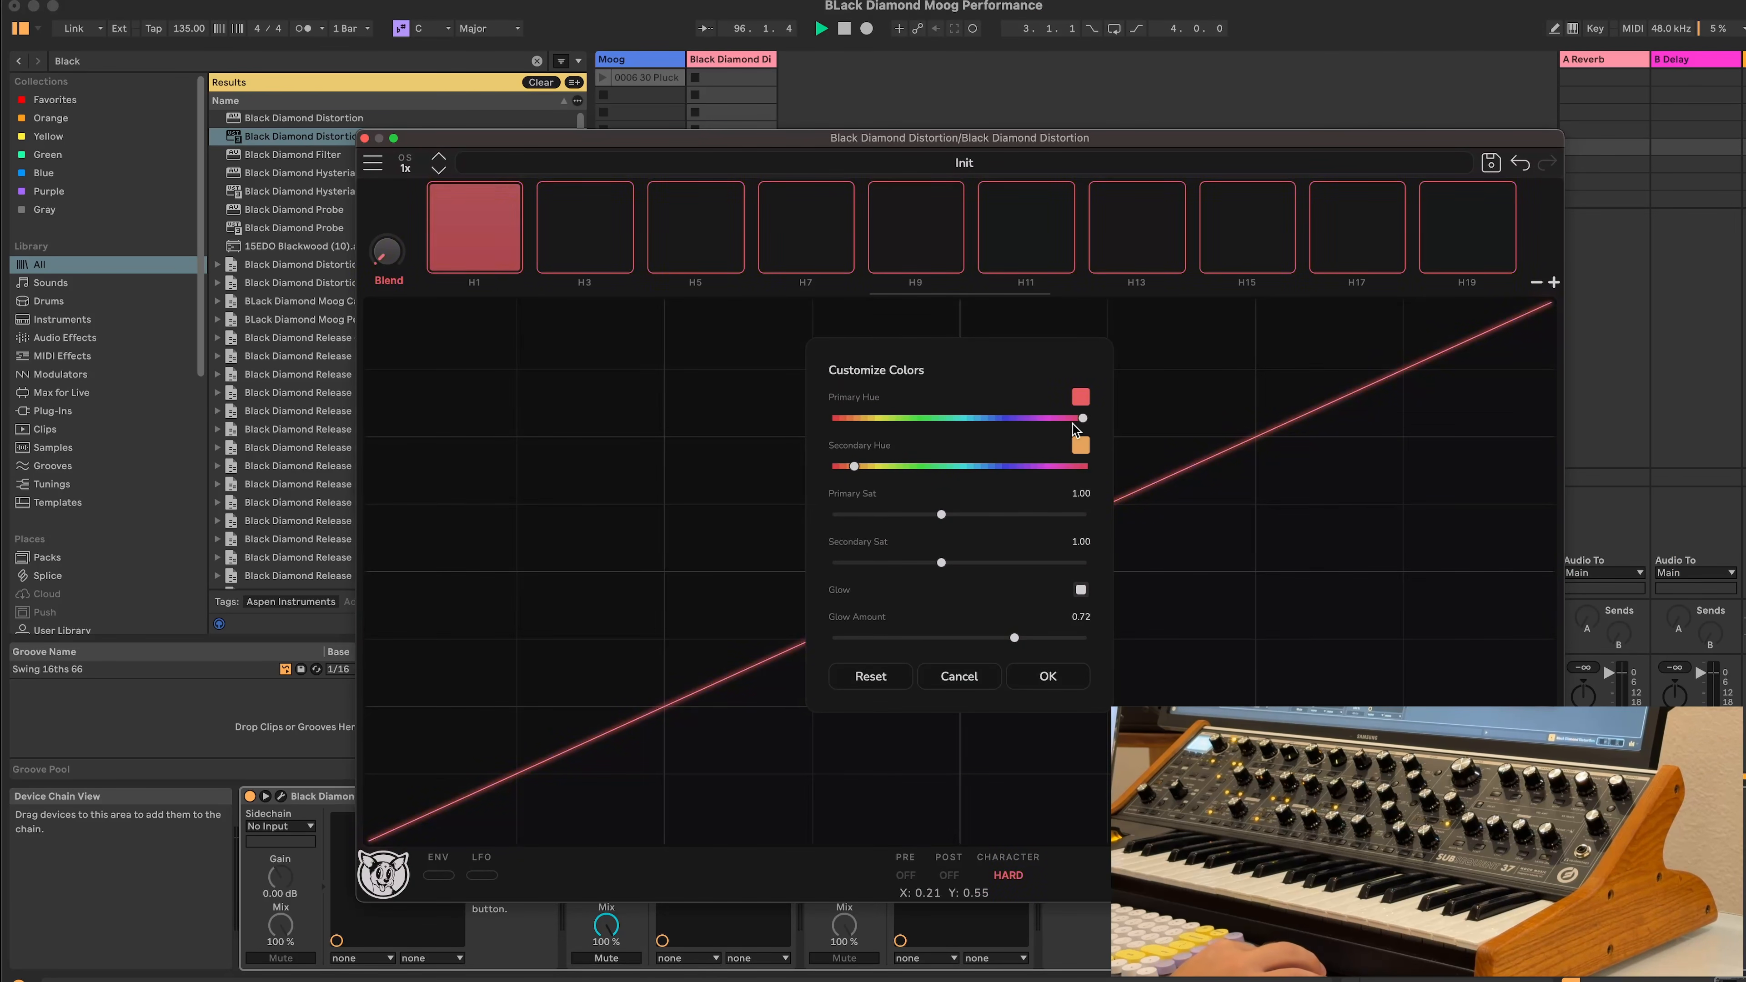
{"action": "left_click_drag", "start_coordinate": [936, 430], "coordinate": [897, 431]}
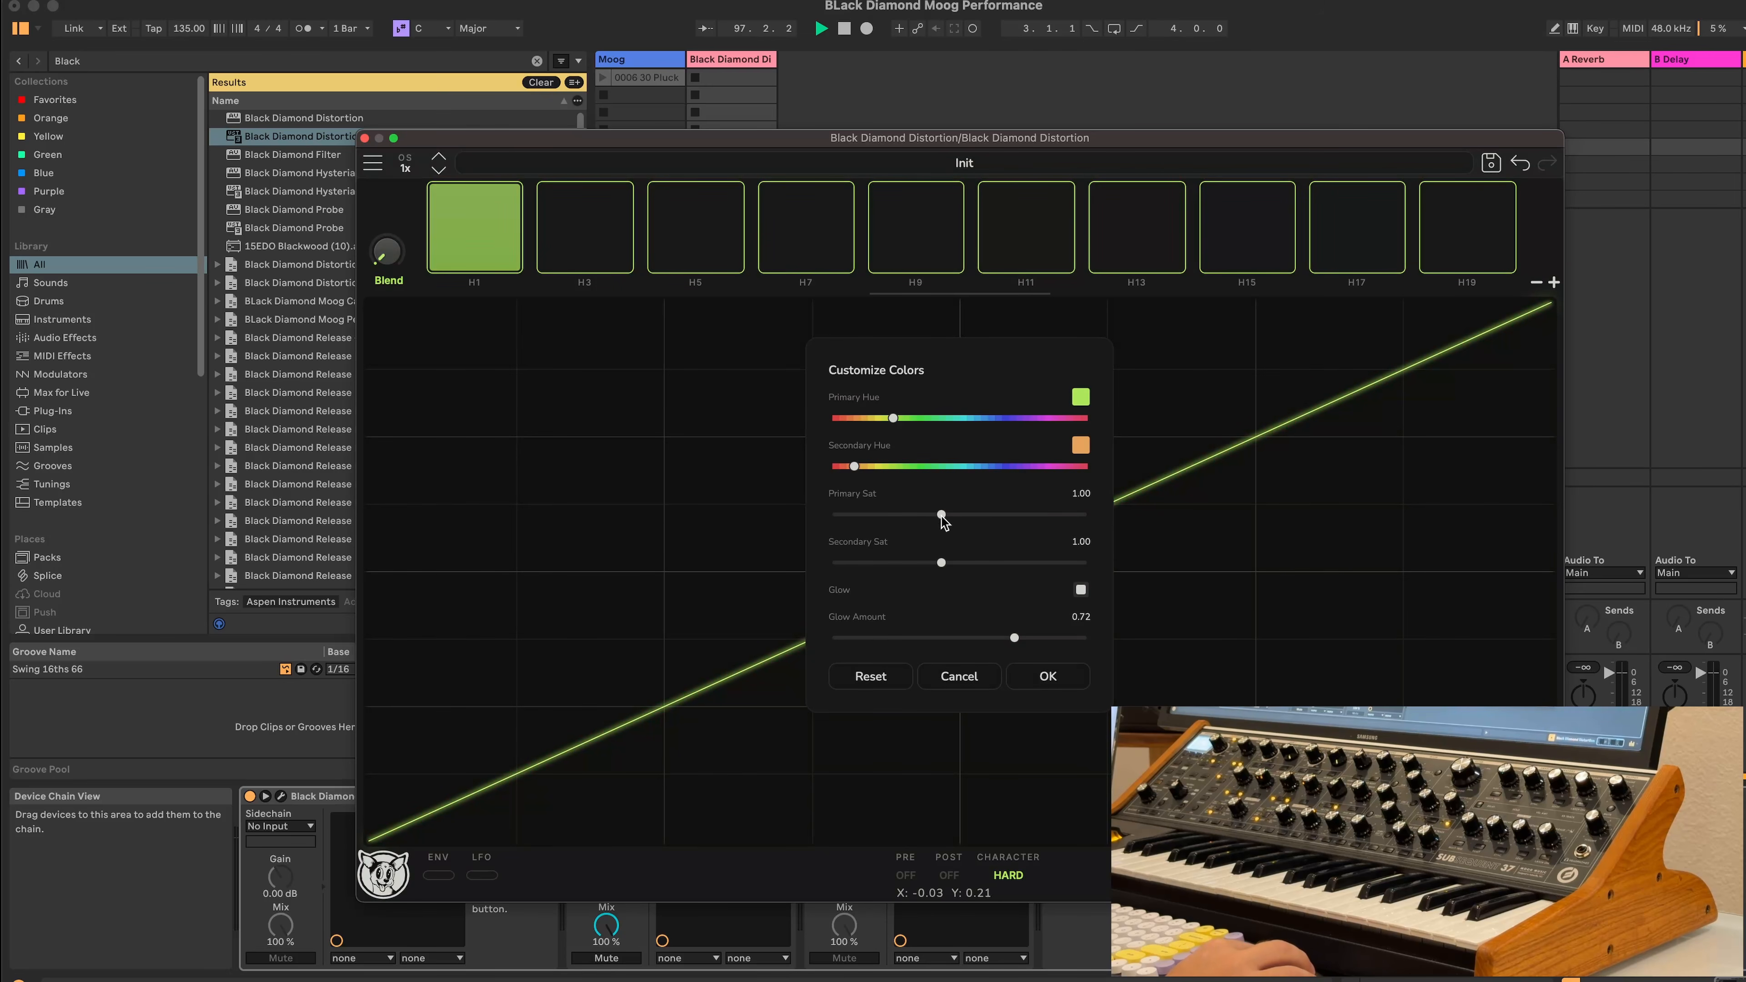
{"action": "left_click_drag", "start_coordinate": [957, 515], "coordinate": [1071, 469]}
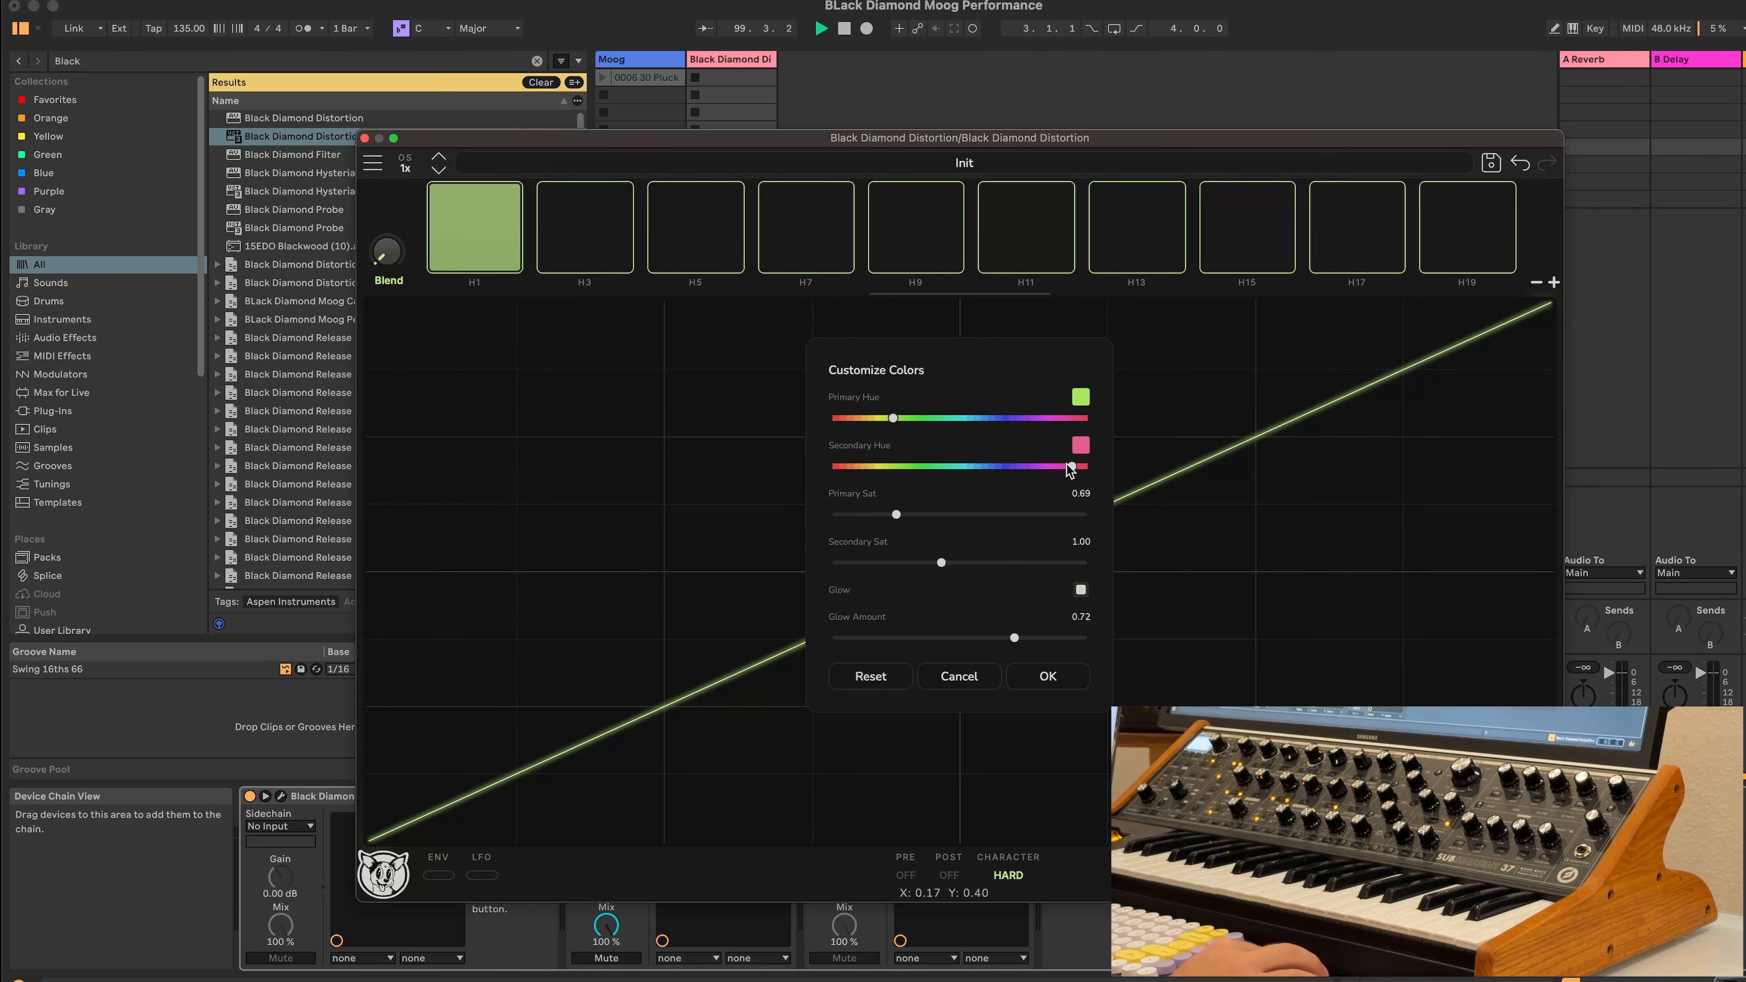
{"action": "left_click_drag", "start_coordinate": [915, 425], "coordinate": [918, 421]}
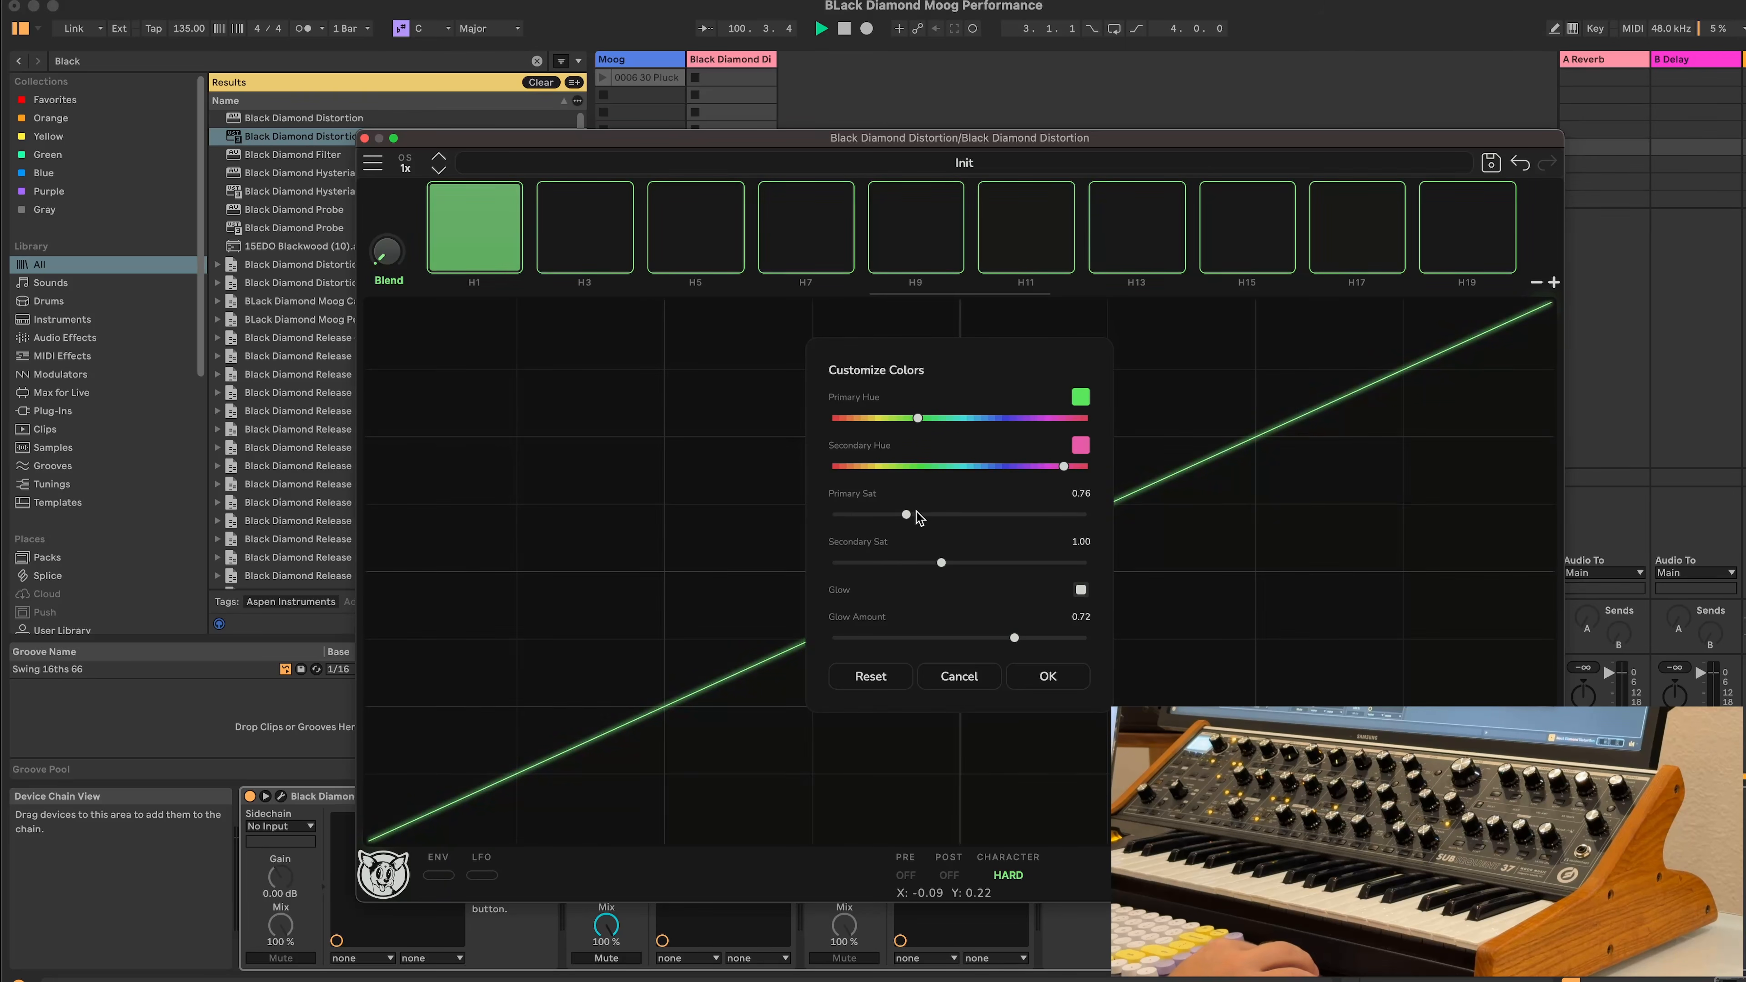
{"action": "left_click_drag", "start_coordinate": [918, 518], "coordinate": [954, 518]}
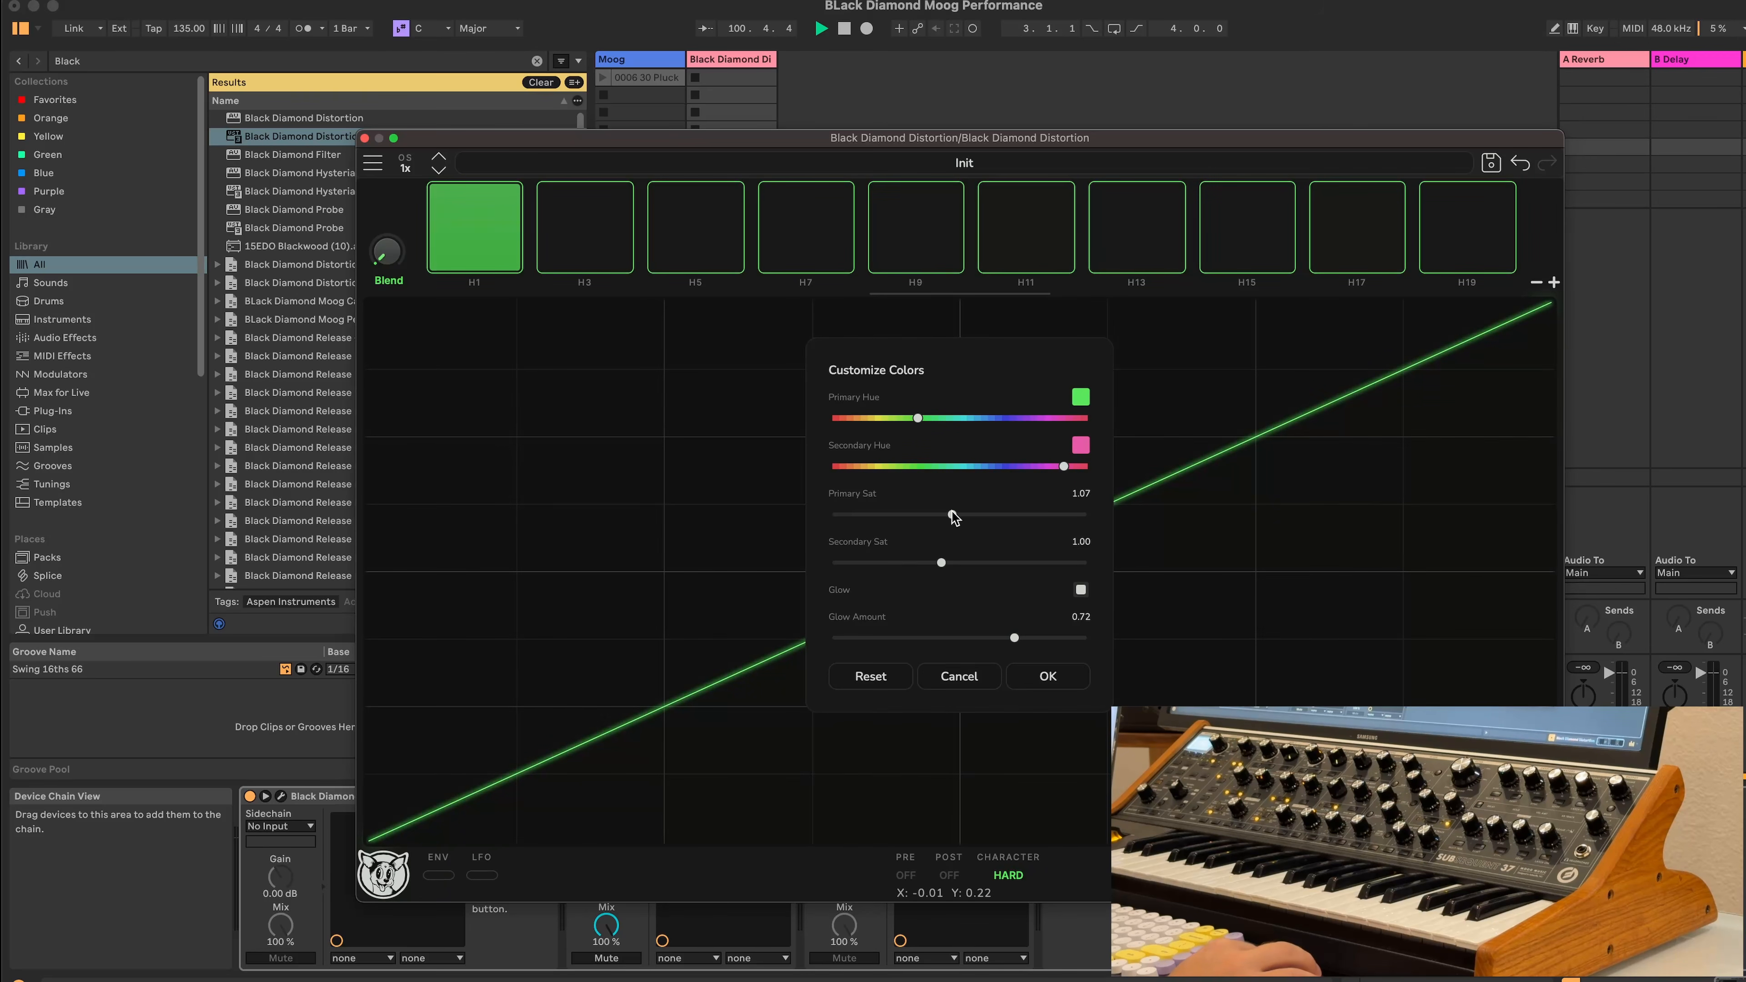
Toggle the glow off and back on, raise the glow amount, and apply the custom colors
{"action": "left_click", "coordinate": [1081, 590]}
{"action": "left_click", "coordinate": [1081, 590]}
{"action": "mouse_move", "coordinate": [1086, 638]}
{"action": "left_mouse_down"}
{"action": "mouse_move", "coordinate": [712, 643]}
{"action": "mouse_move", "coordinate": [1064, 640]}
{"action": "left_mouse_up"}
{"action": "left_click", "coordinate": [1047, 676]}
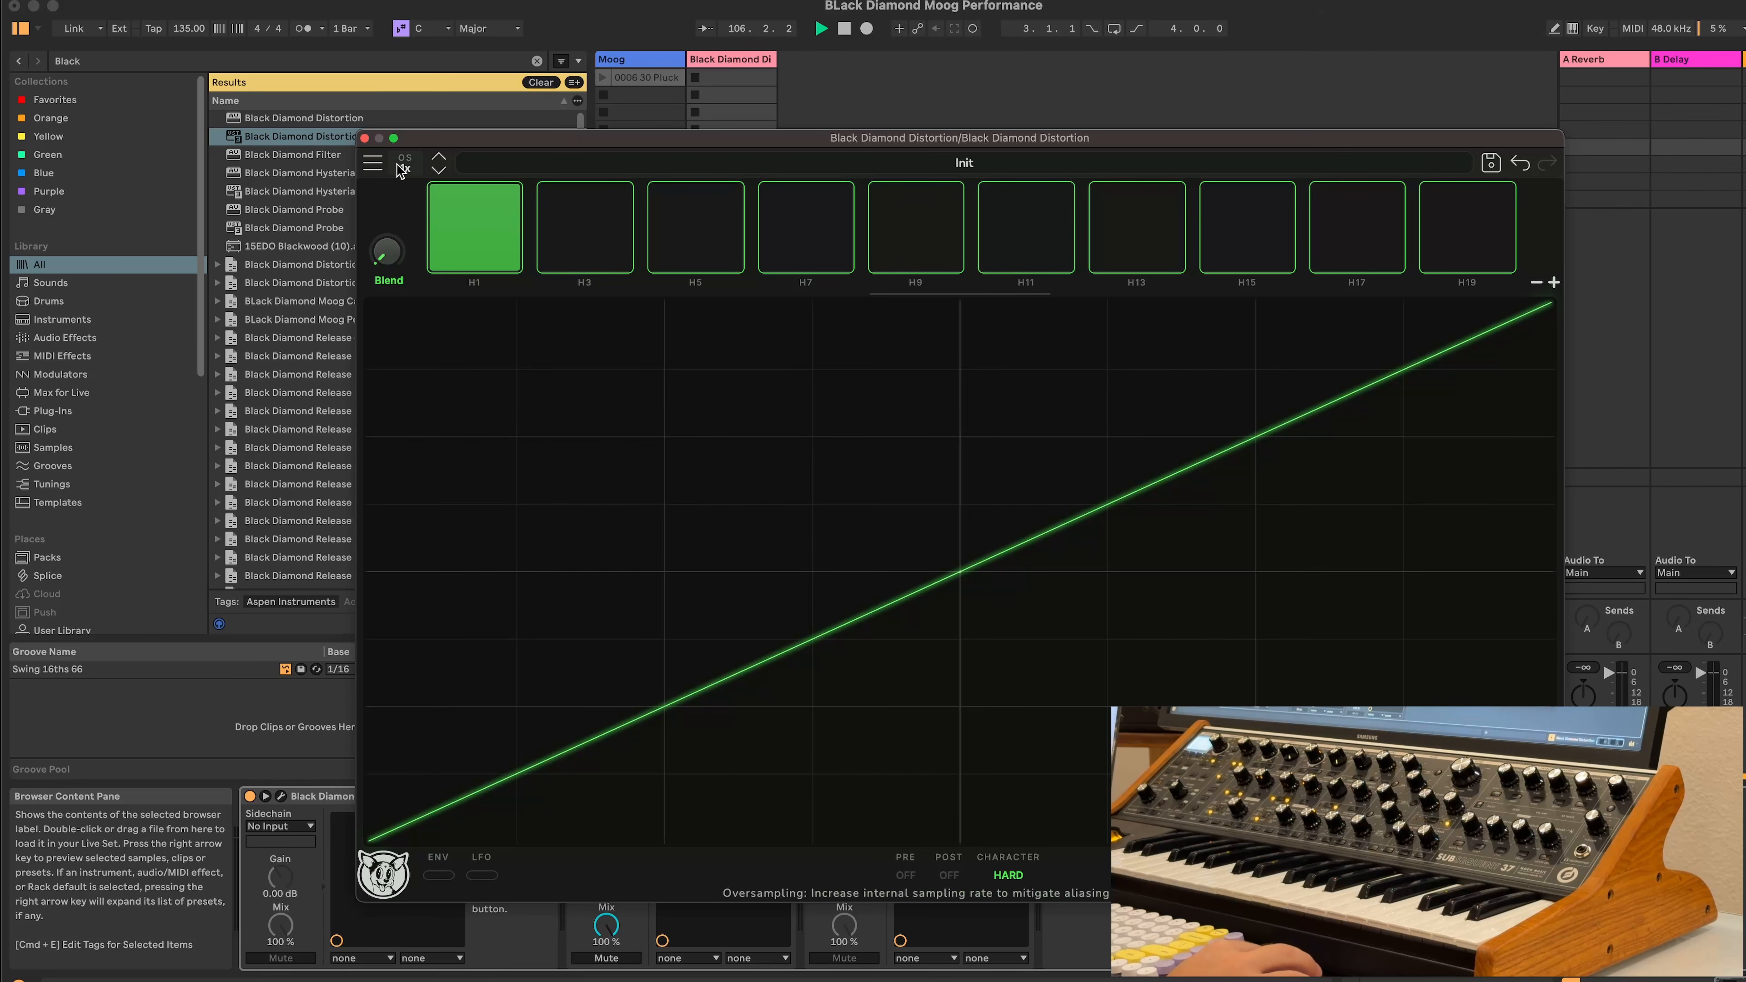
Check for plugin updates and dismiss the release information
{"action": "left_click", "coordinate": [376, 170]}
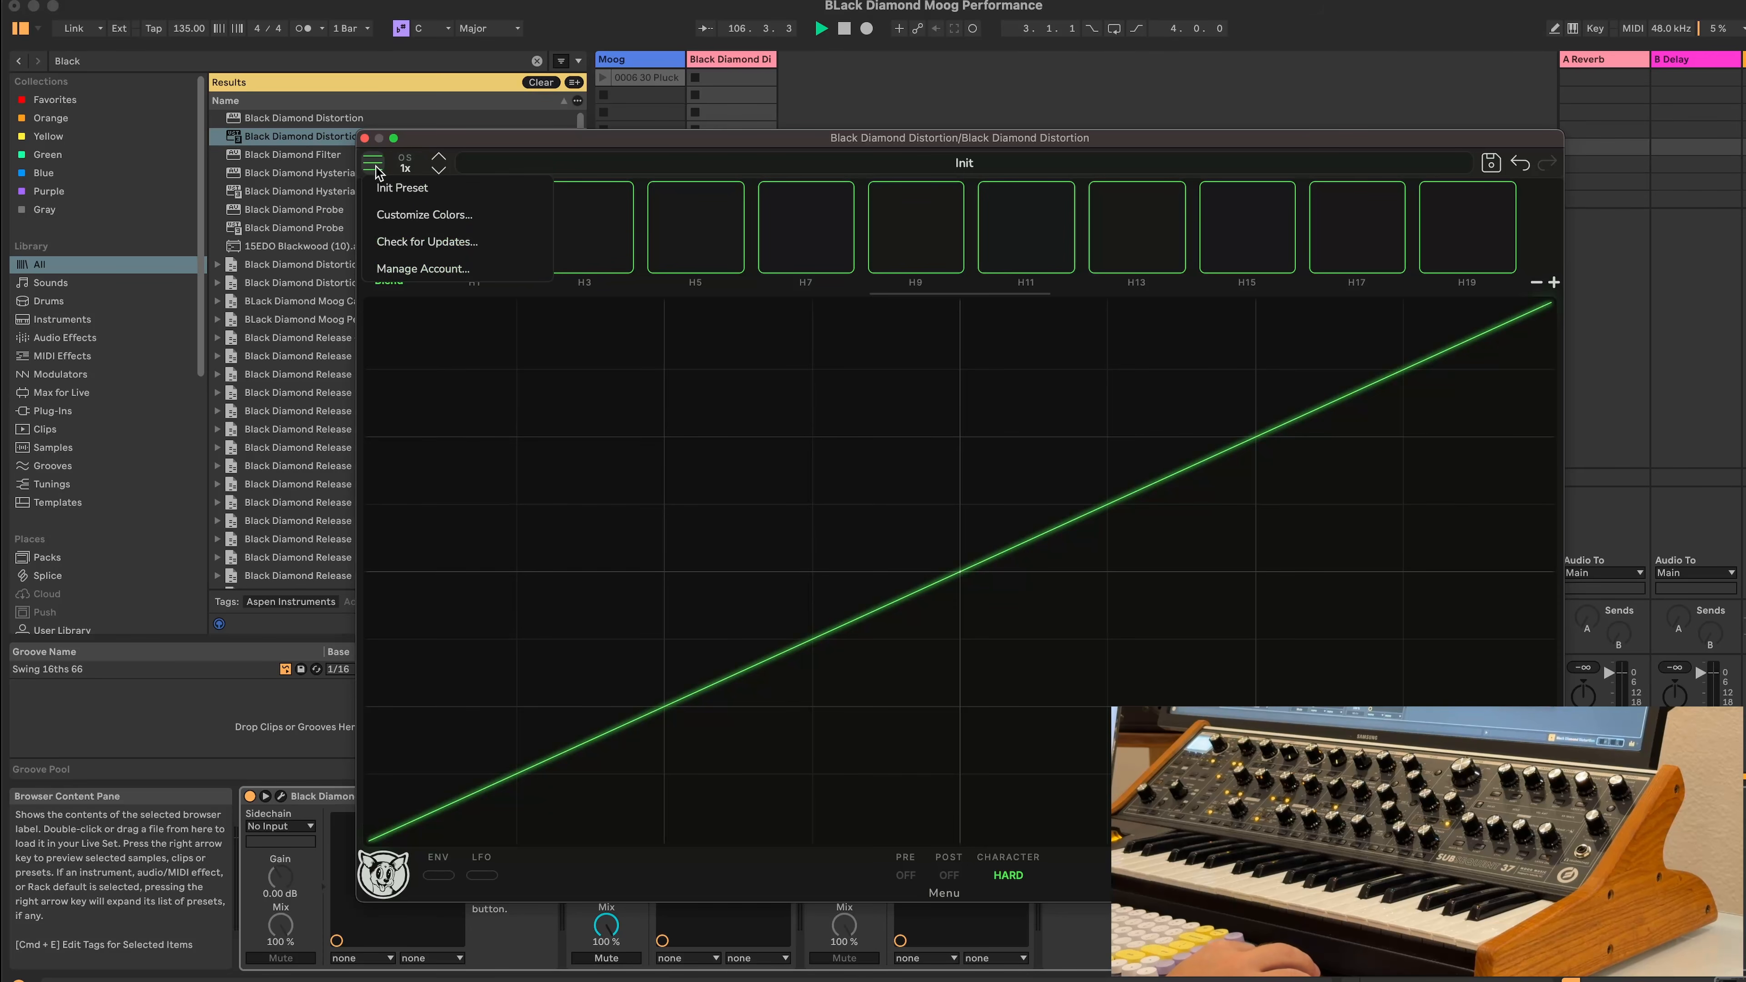
{"action": "left_click", "coordinate": [429, 241]}
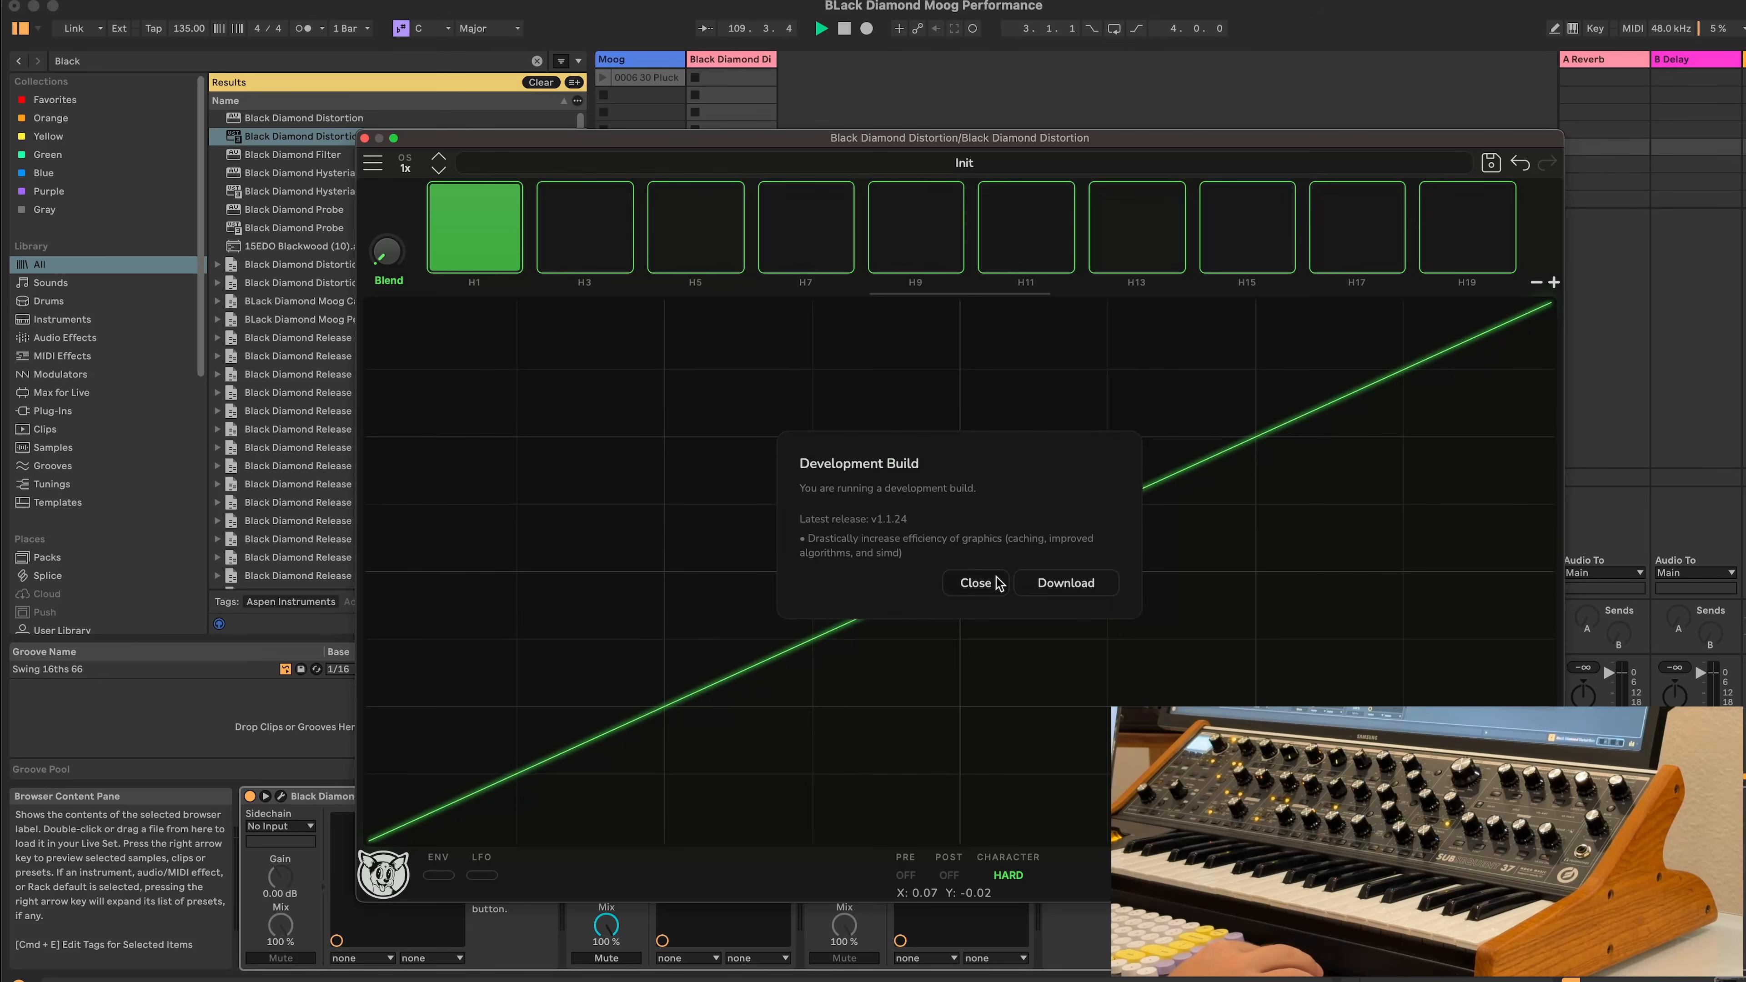
{"action": "left_click", "coordinate": [976, 584]}
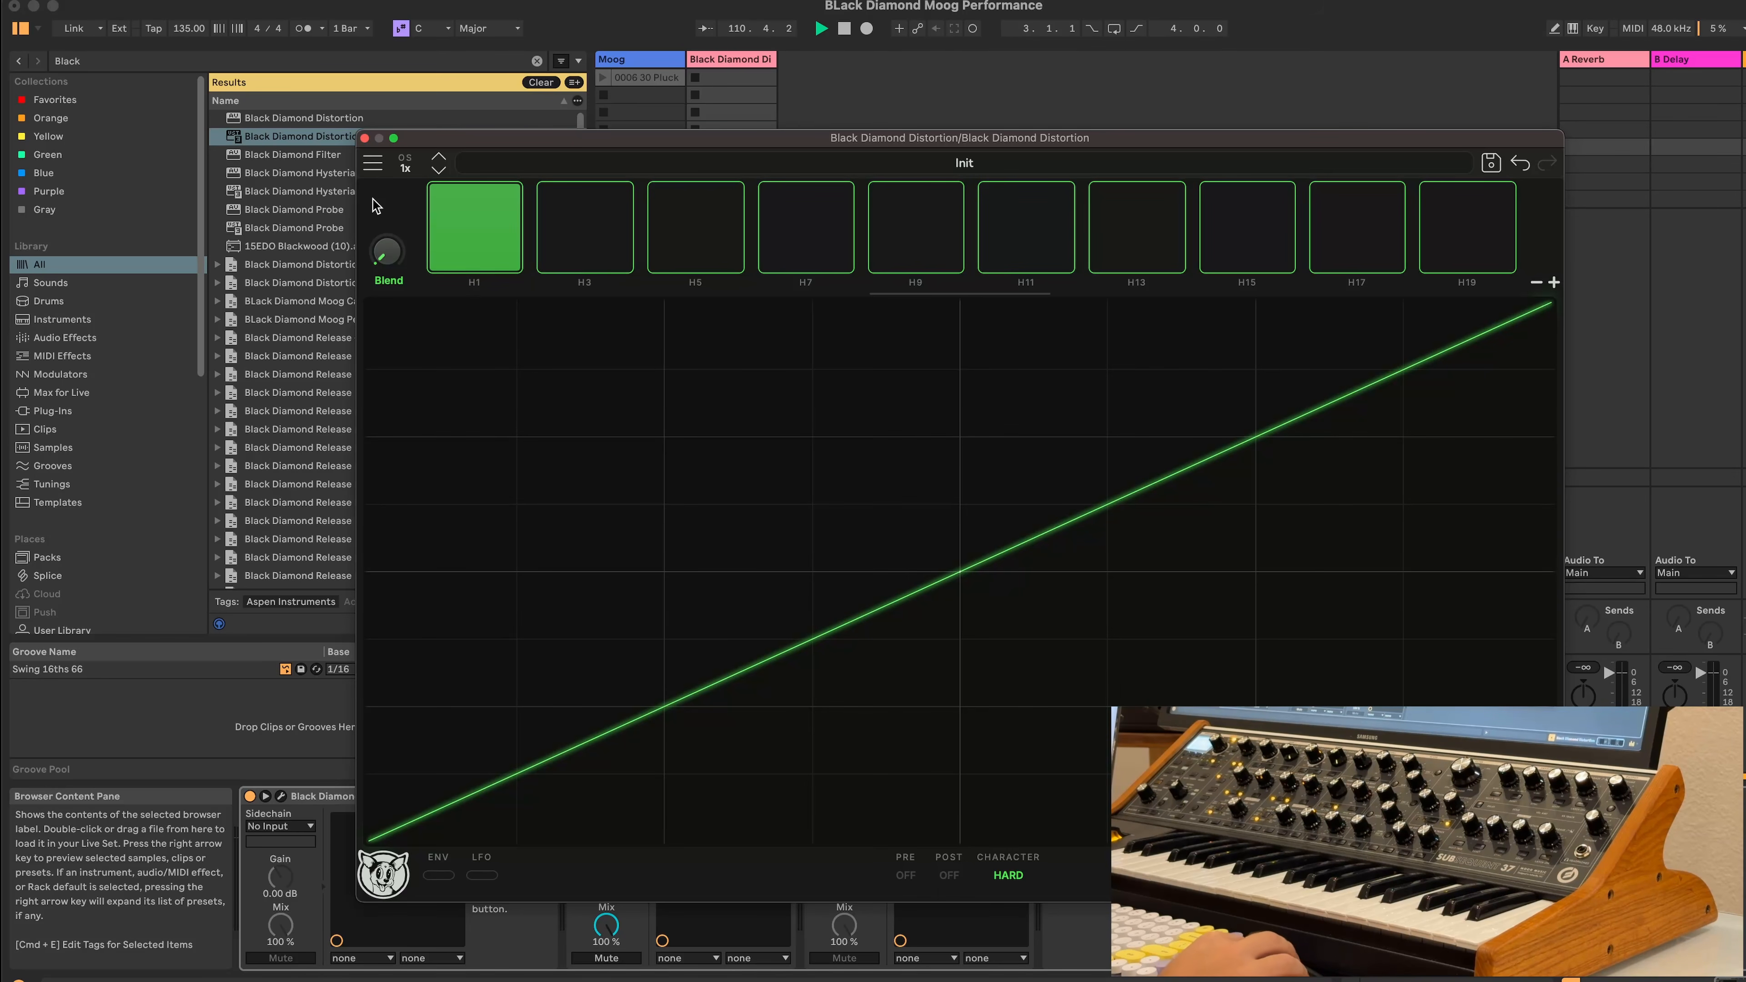
Inspect the artist name and account in the artist settings, and close them without saving
{"action": "left_click", "coordinate": [368, 164]}
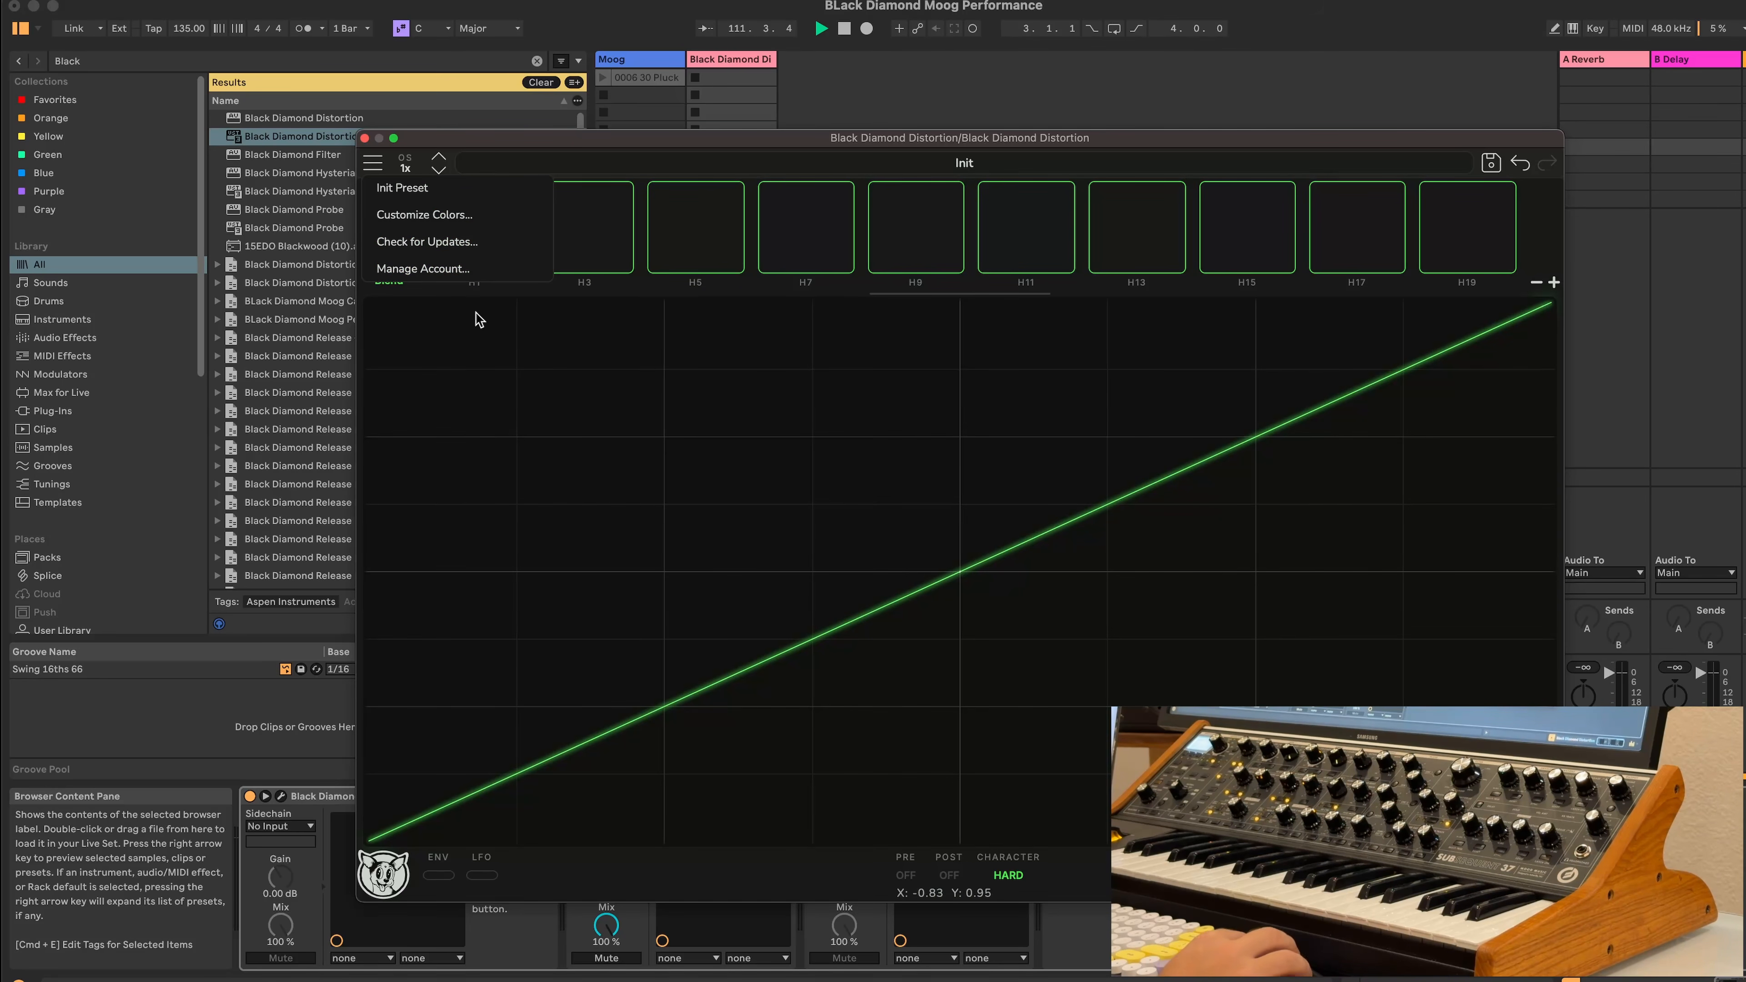
{"action": "left_click", "coordinate": [428, 270]}
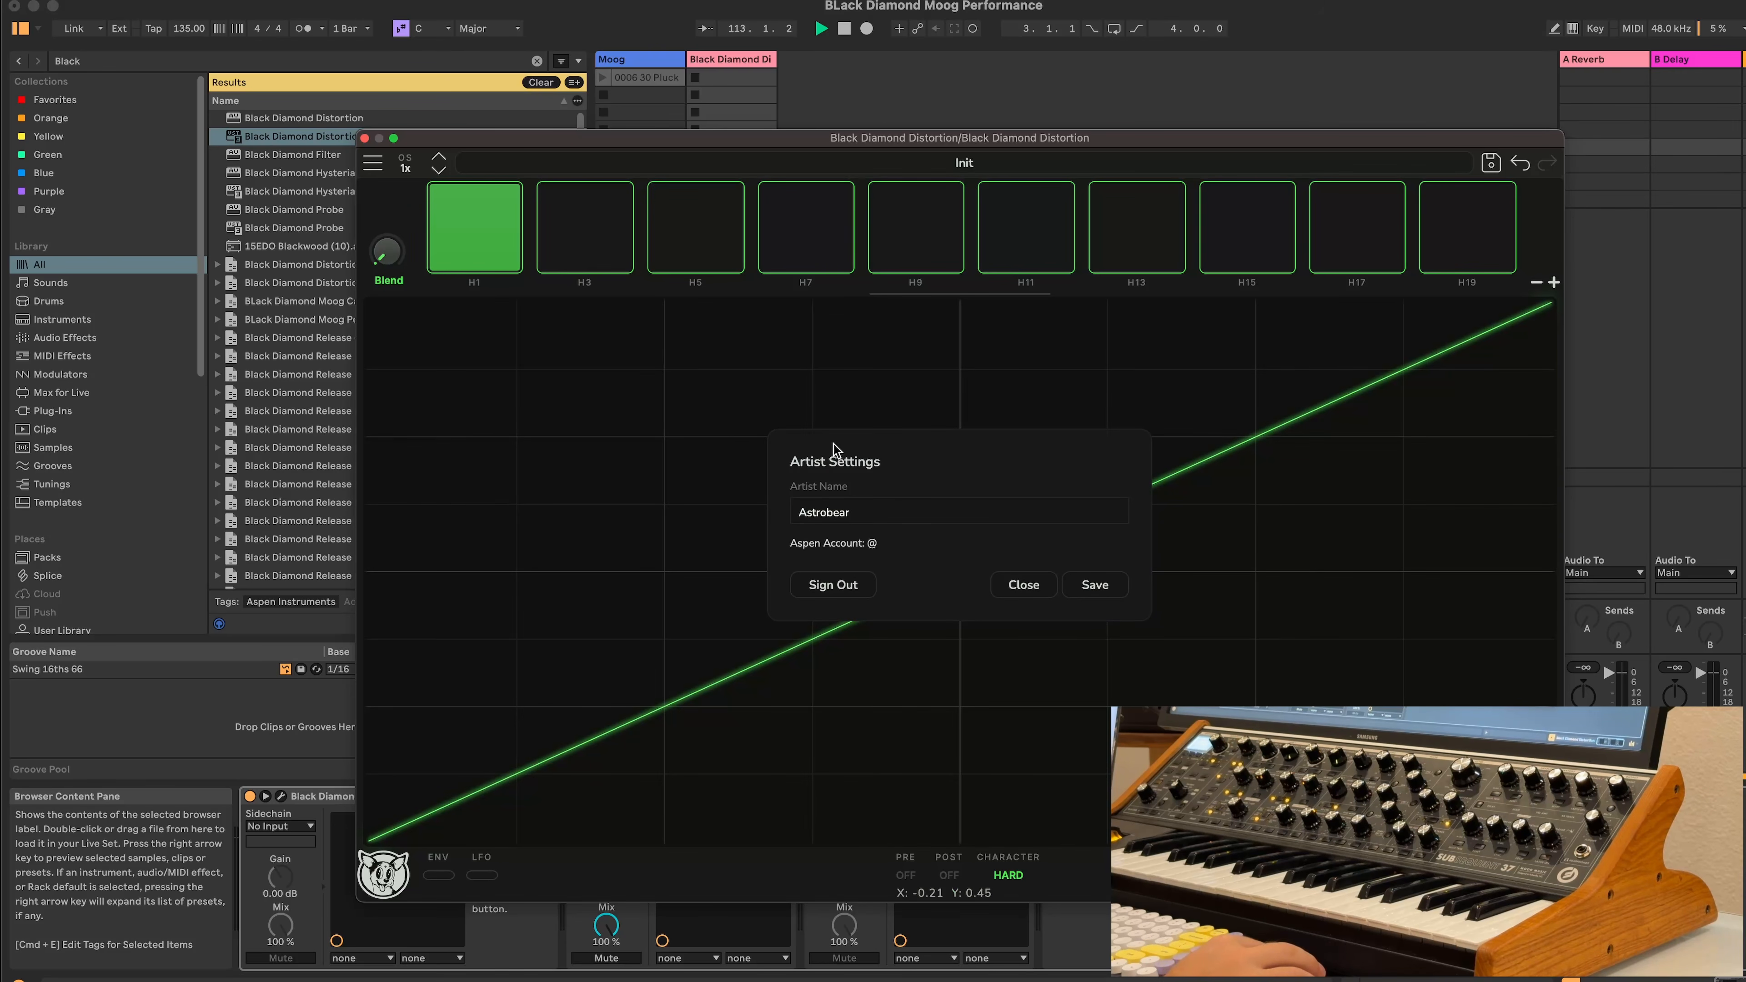
{"action": "left_click_drag", "start_coordinate": [921, 511], "coordinate": [782, 519]}
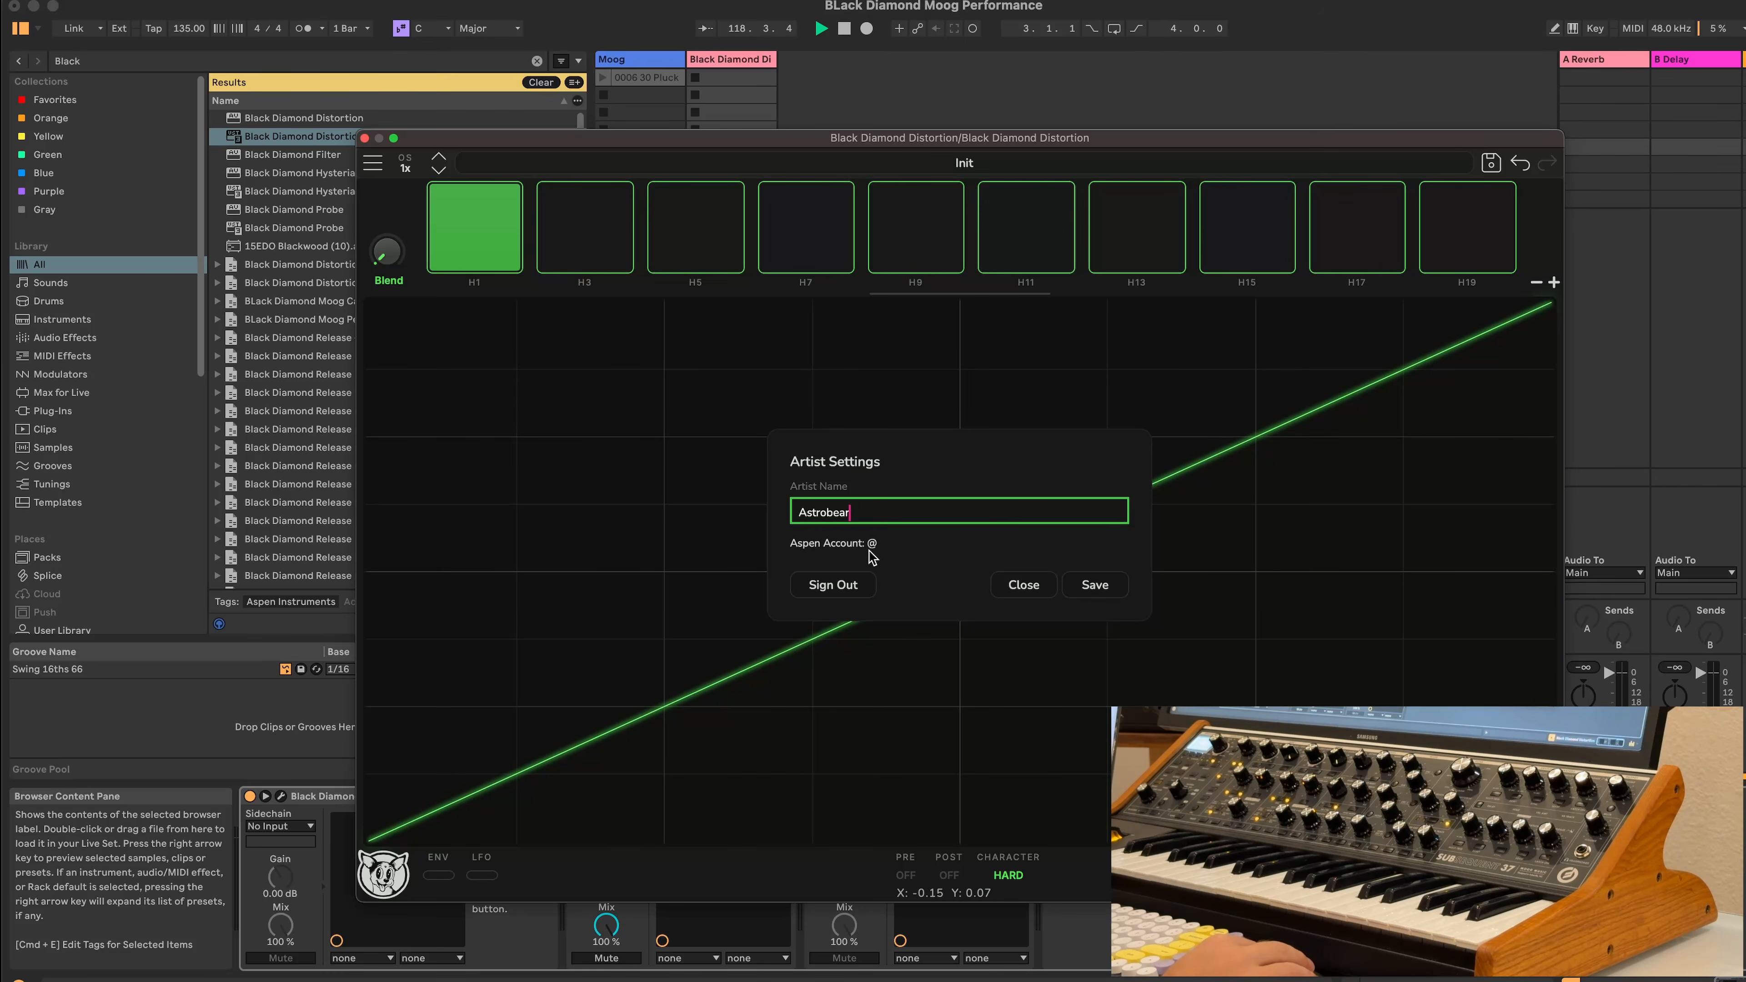
{"action": "left_click", "coordinate": [1038, 591]}
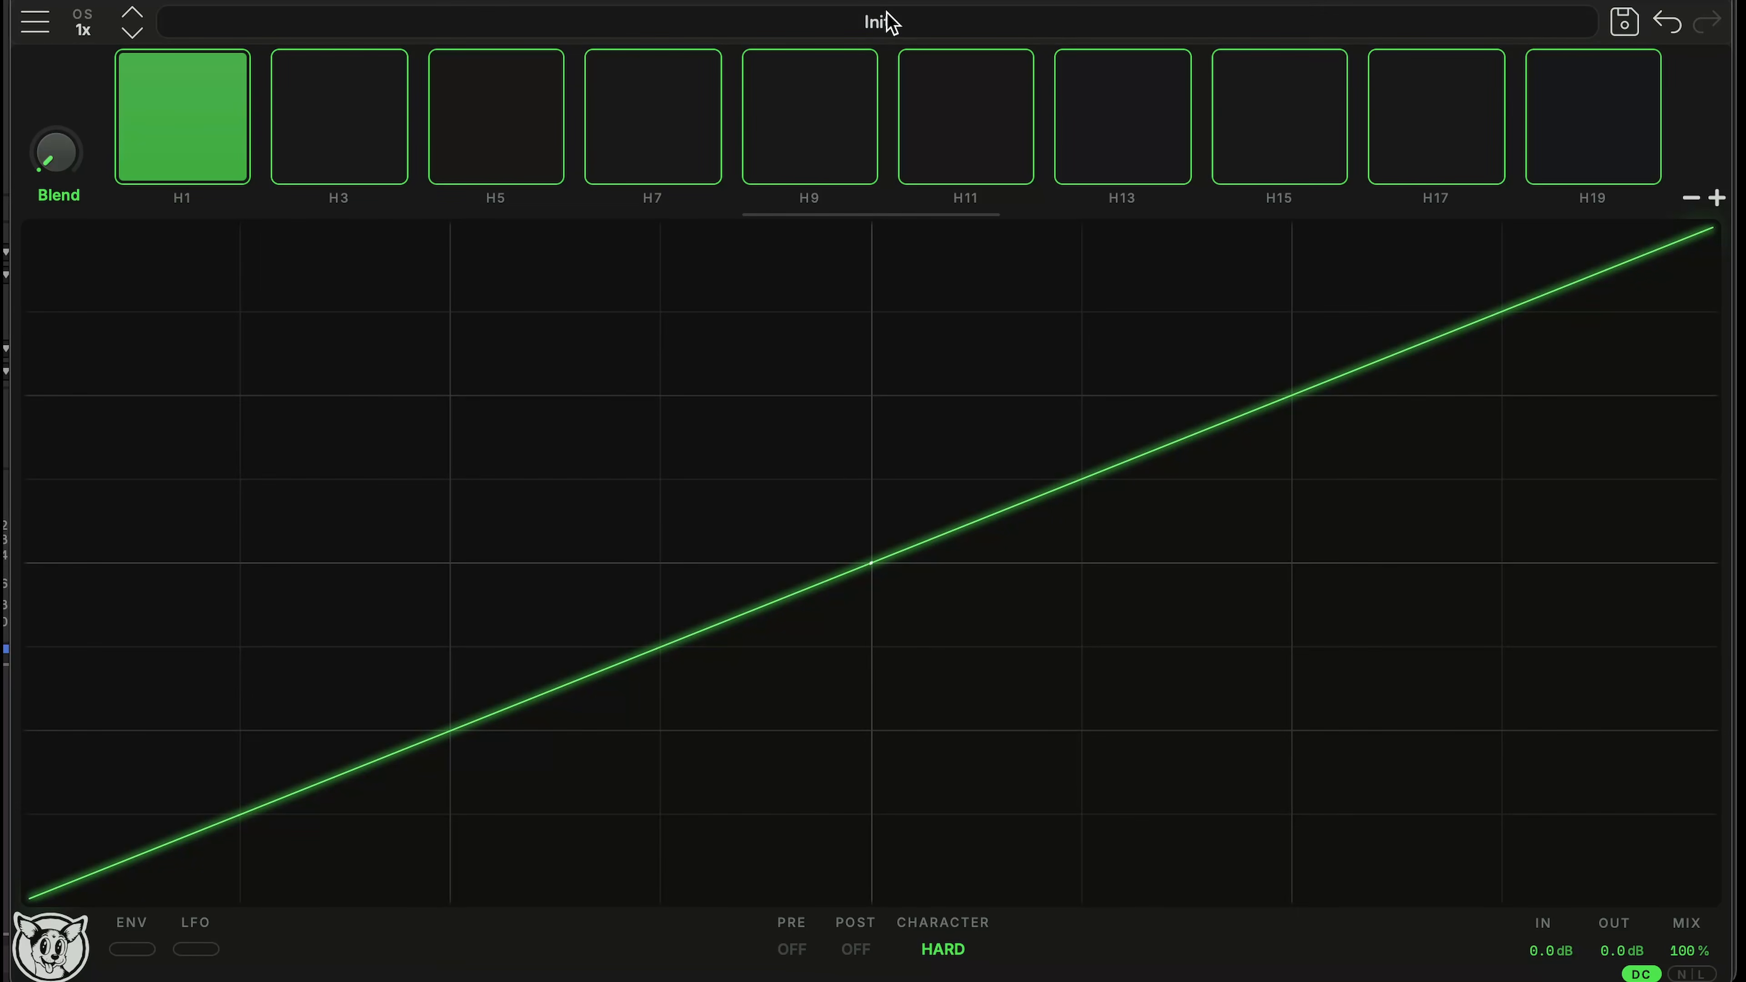
Look through the preset categories, limit the list to Full Patch, and load the All Harmonics (1-100) preset
{"action": "left_click", "coordinate": [897, 21]}
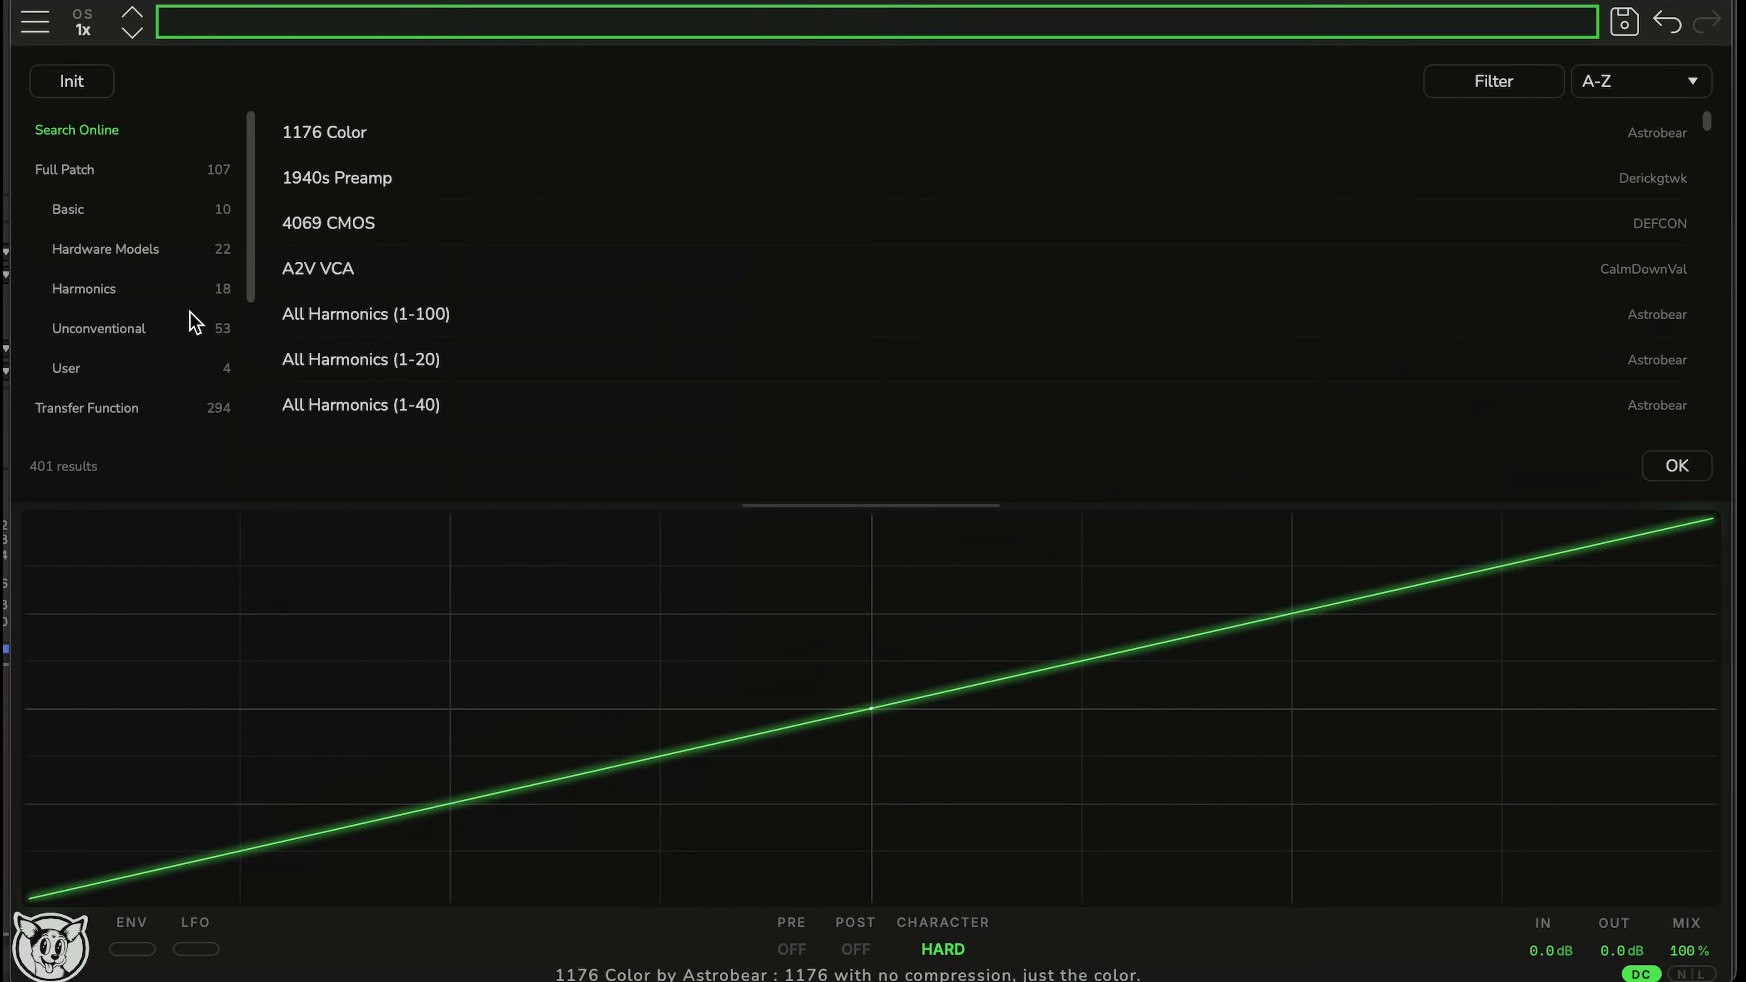
{"action": "scroll", "coordinate": [179, 206], "scroll_direction": "down", "scroll_amount": 4}
{"action": "scroll", "coordinate": [177, 246], "scroll_direction": "down", "scroll_amount": 1}
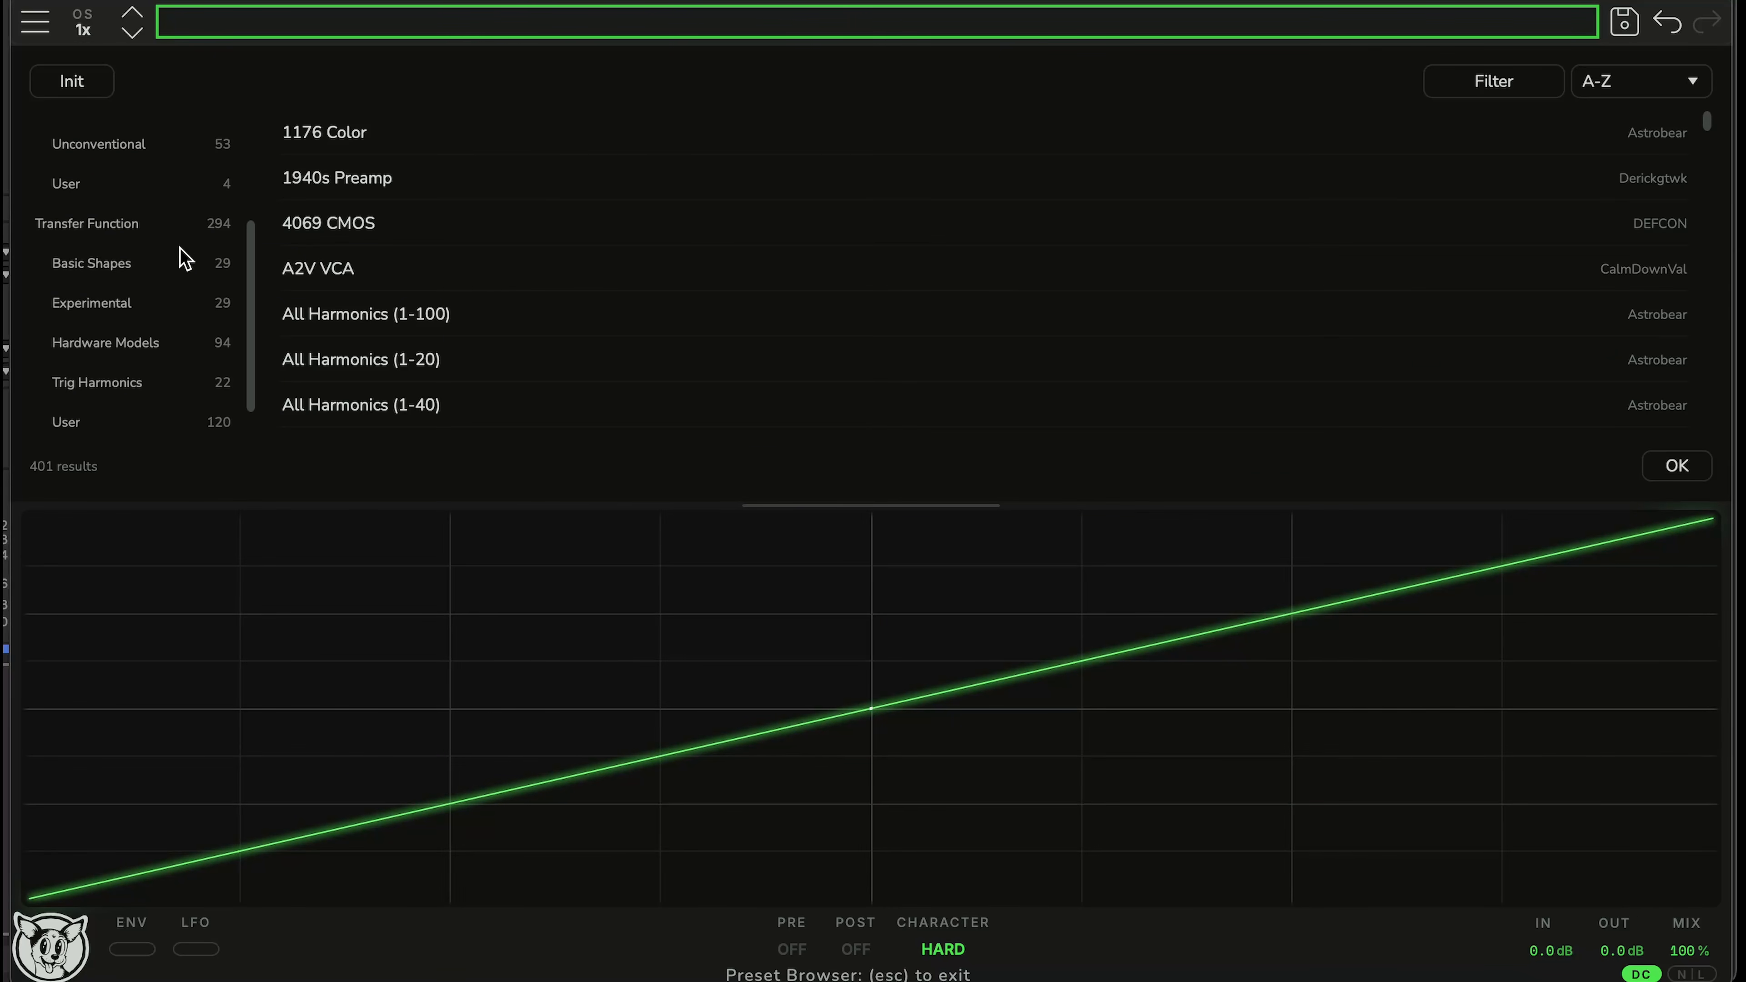
{"action": "scroll", "coordinate": [168, 231], "scroll_direction": "up", "scroll_amount": 5}
{"action": "left_click", "coordinate": [122, 170]}
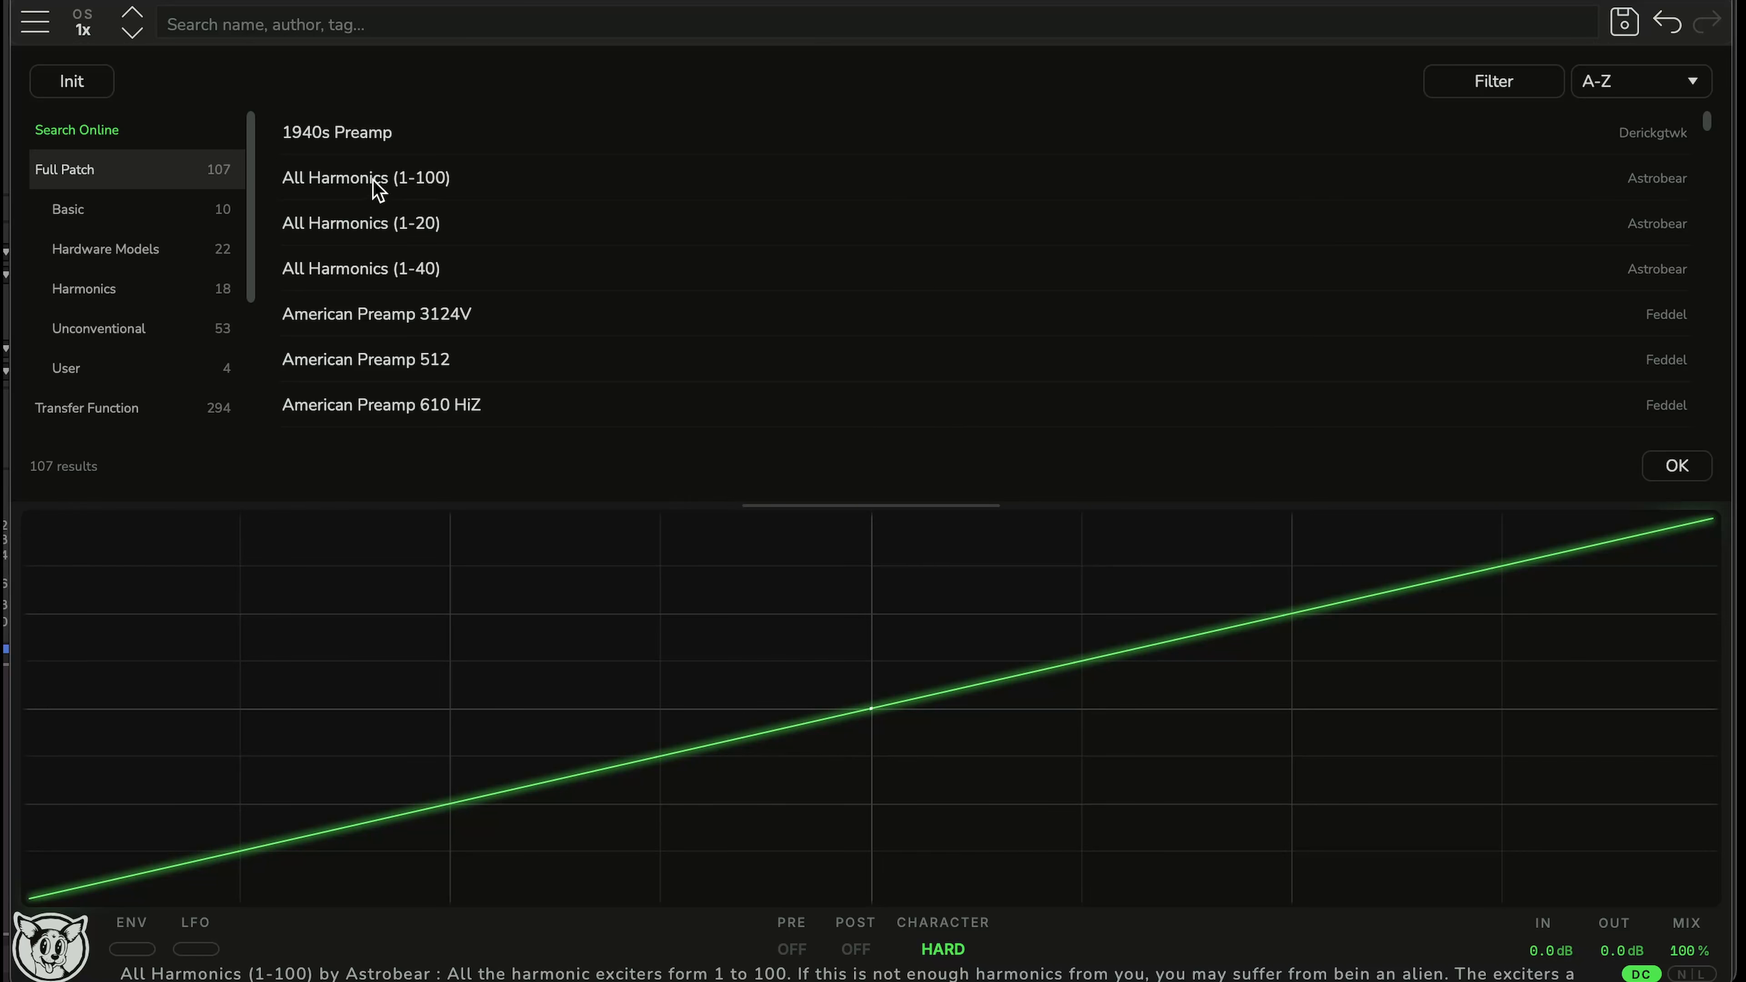
{"action": "left_click", "coordinate": [395, 175]}
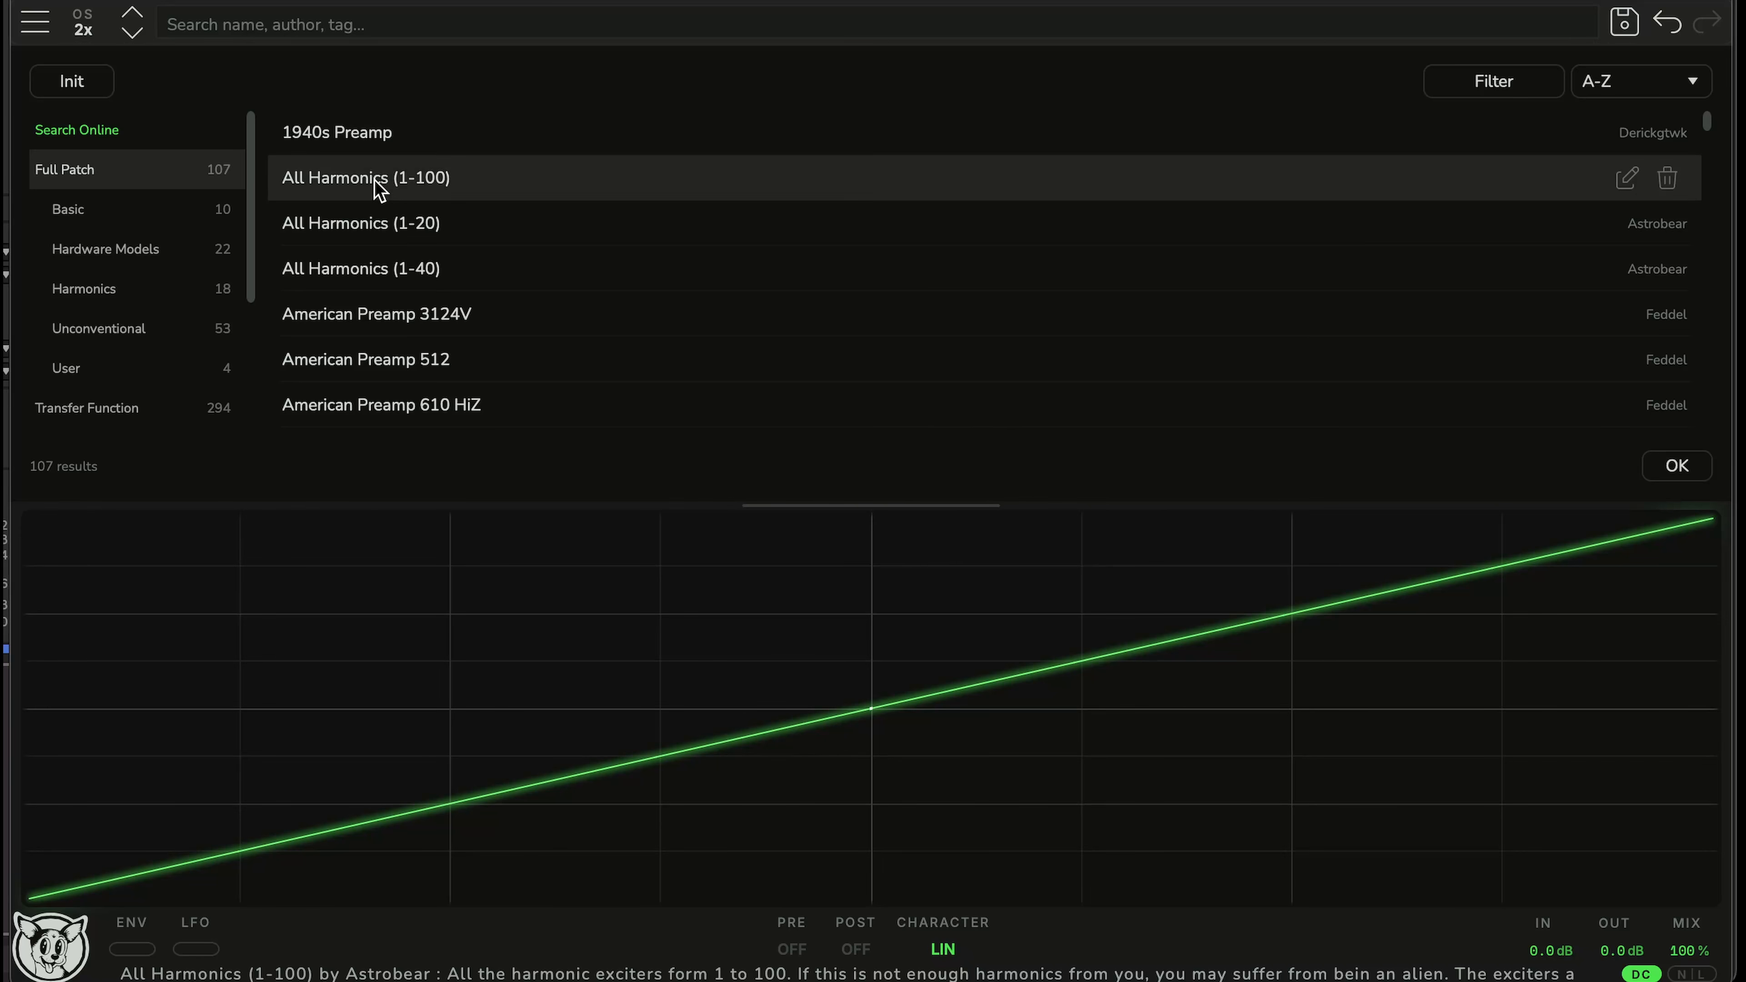
Keep the All Harmonics (1-100) preset and inspect its highest slots, including the H97 and H90 curves
{"action": "left_click", "coordinate": [1676, 467]}
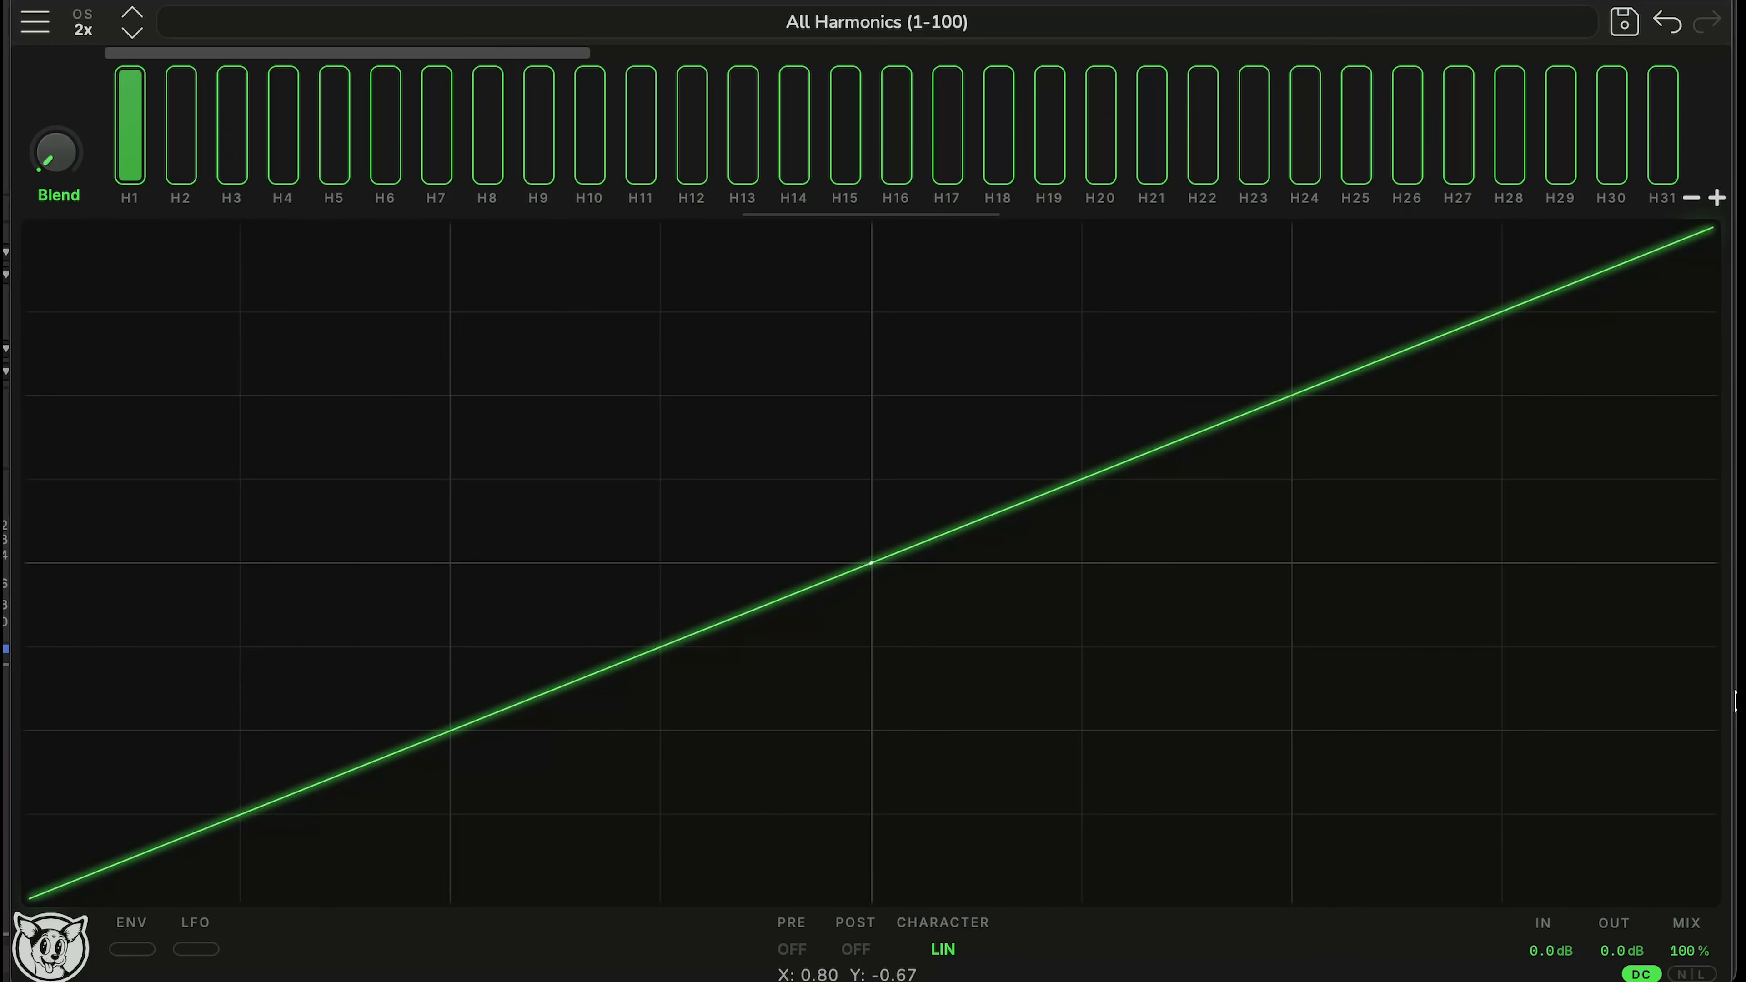
{"action": "left_click_drag", "start_coordinate": [546, 54], "coordinate": [1651, 89]}
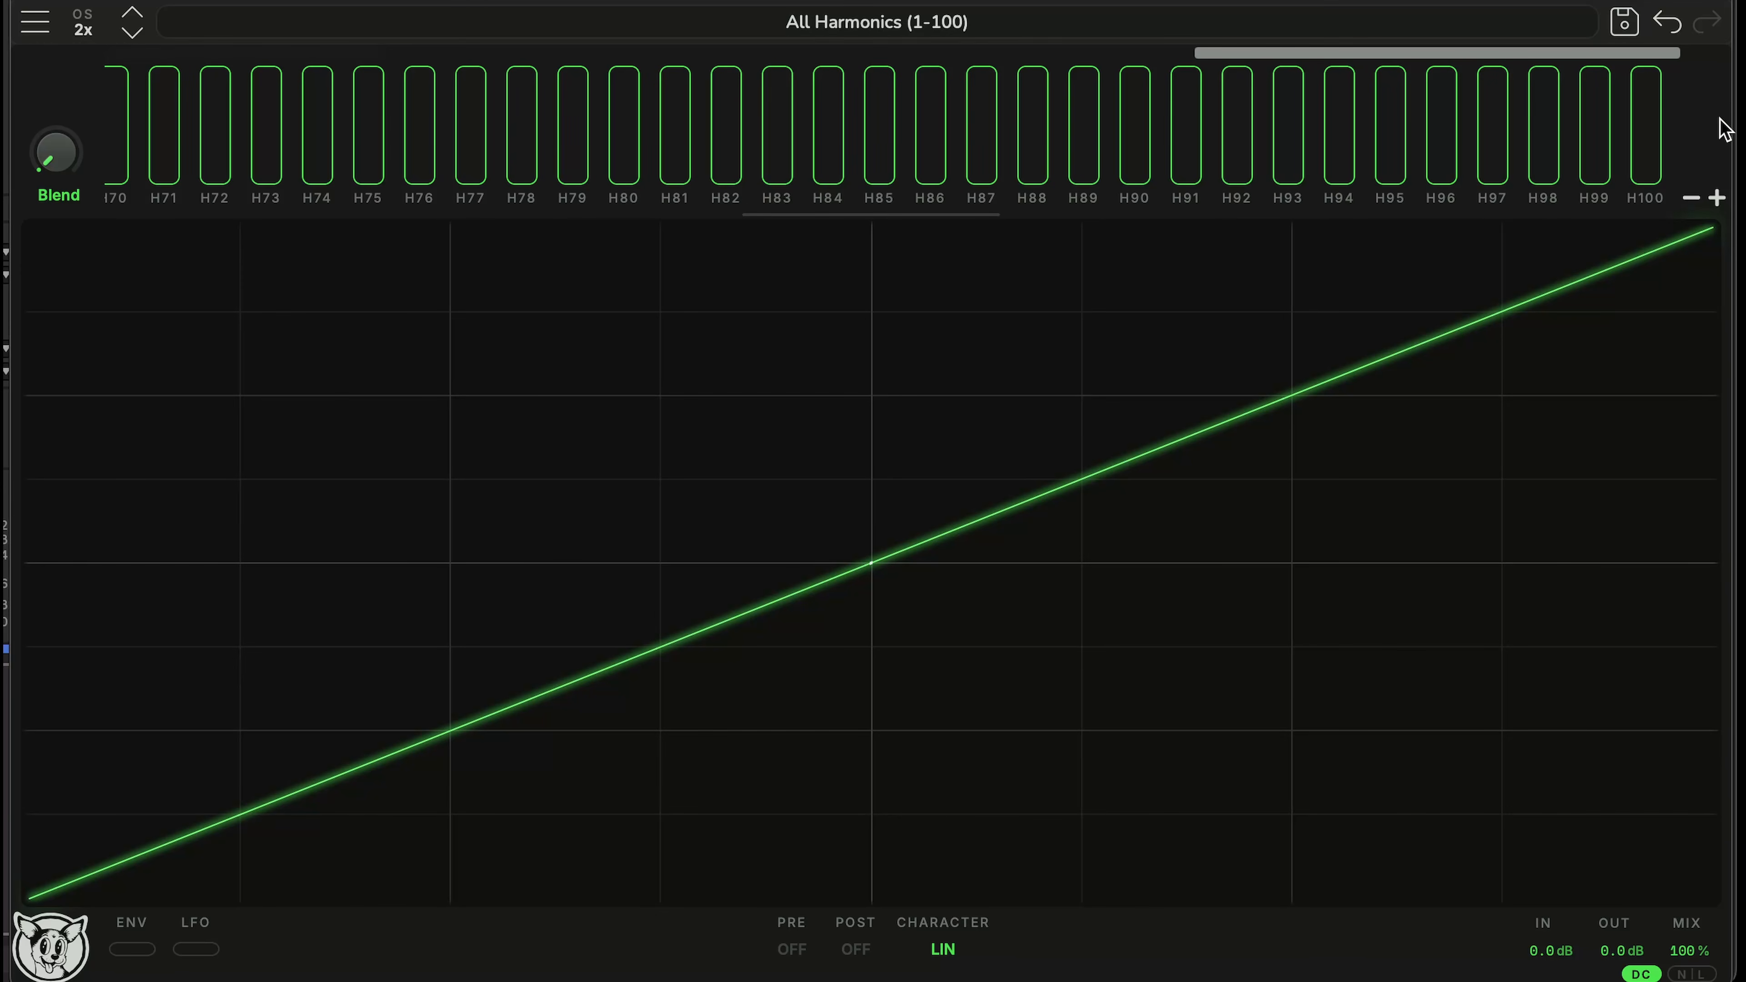
{"action": "left_click", "coordinate": [1643, 199]}
{"action": "left_click", "coordinate": [1494, 134]}
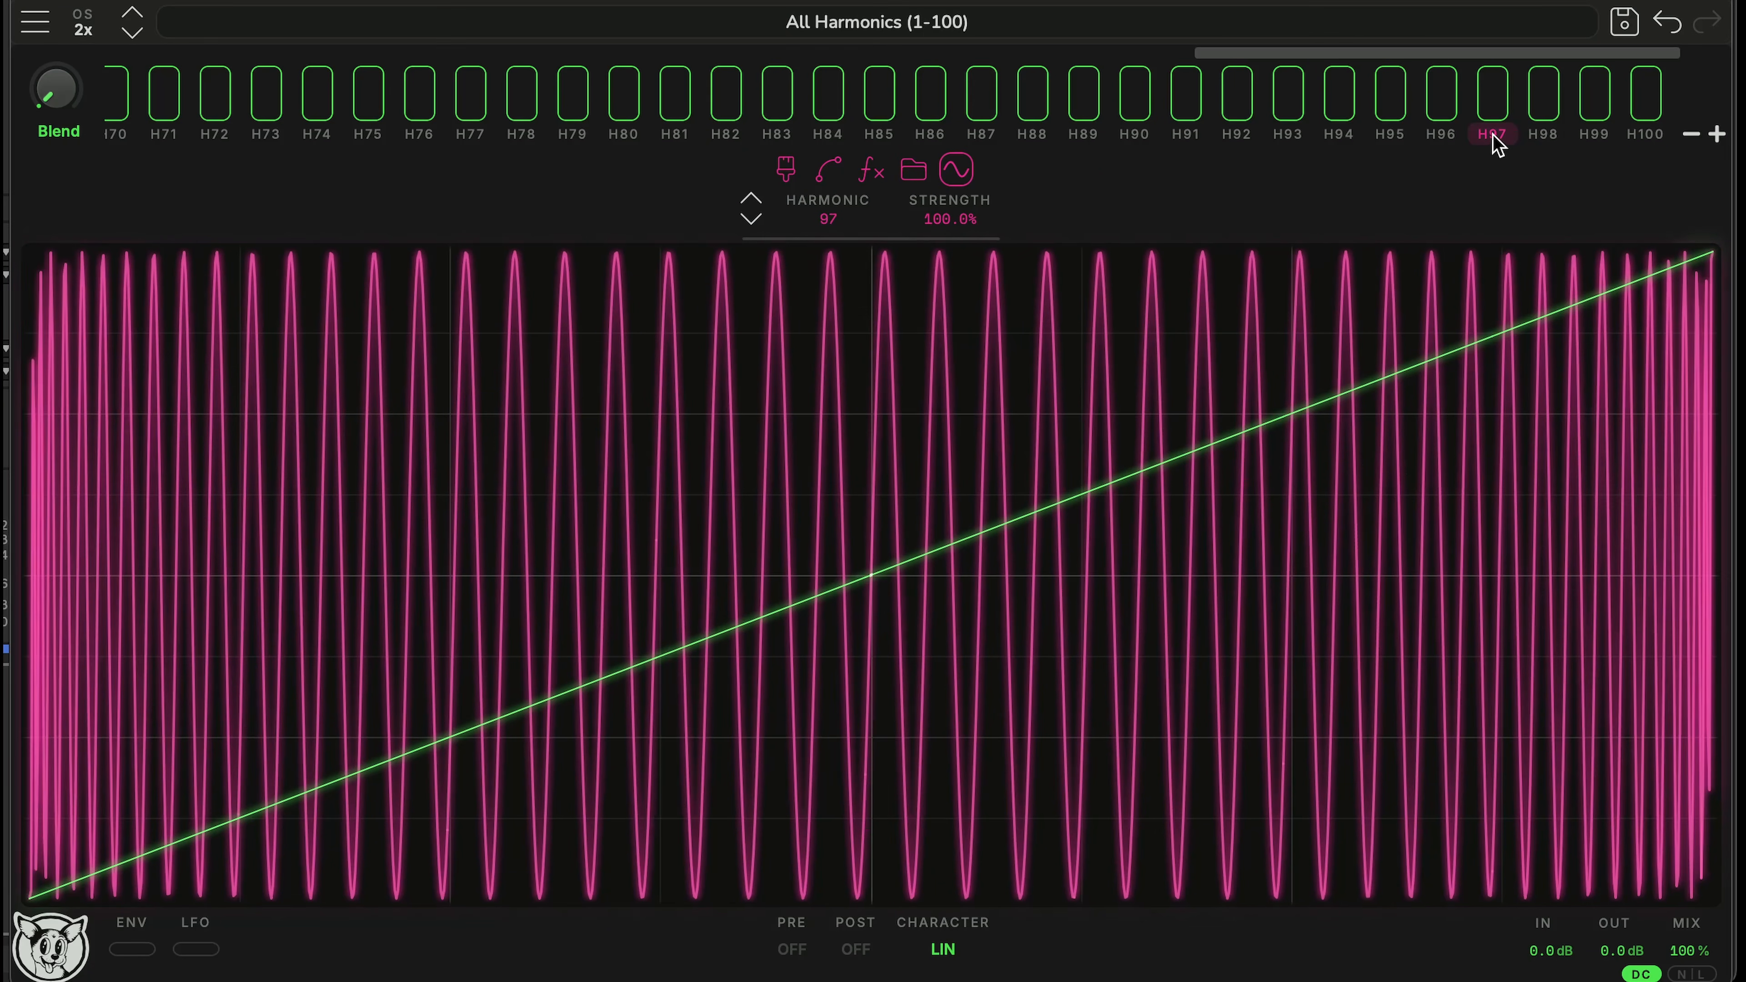
{"action": "left_click", "coordinate": [1134, 135]}
Limit the preset list to Transfer Function and audition American Preamp 3123, American Preamp 610 - Solo and AnalogClip
{"action": "mouse_move", "coordinate": [935, 21]}
{"action": "left_click", "coordinate": [749, 30]}
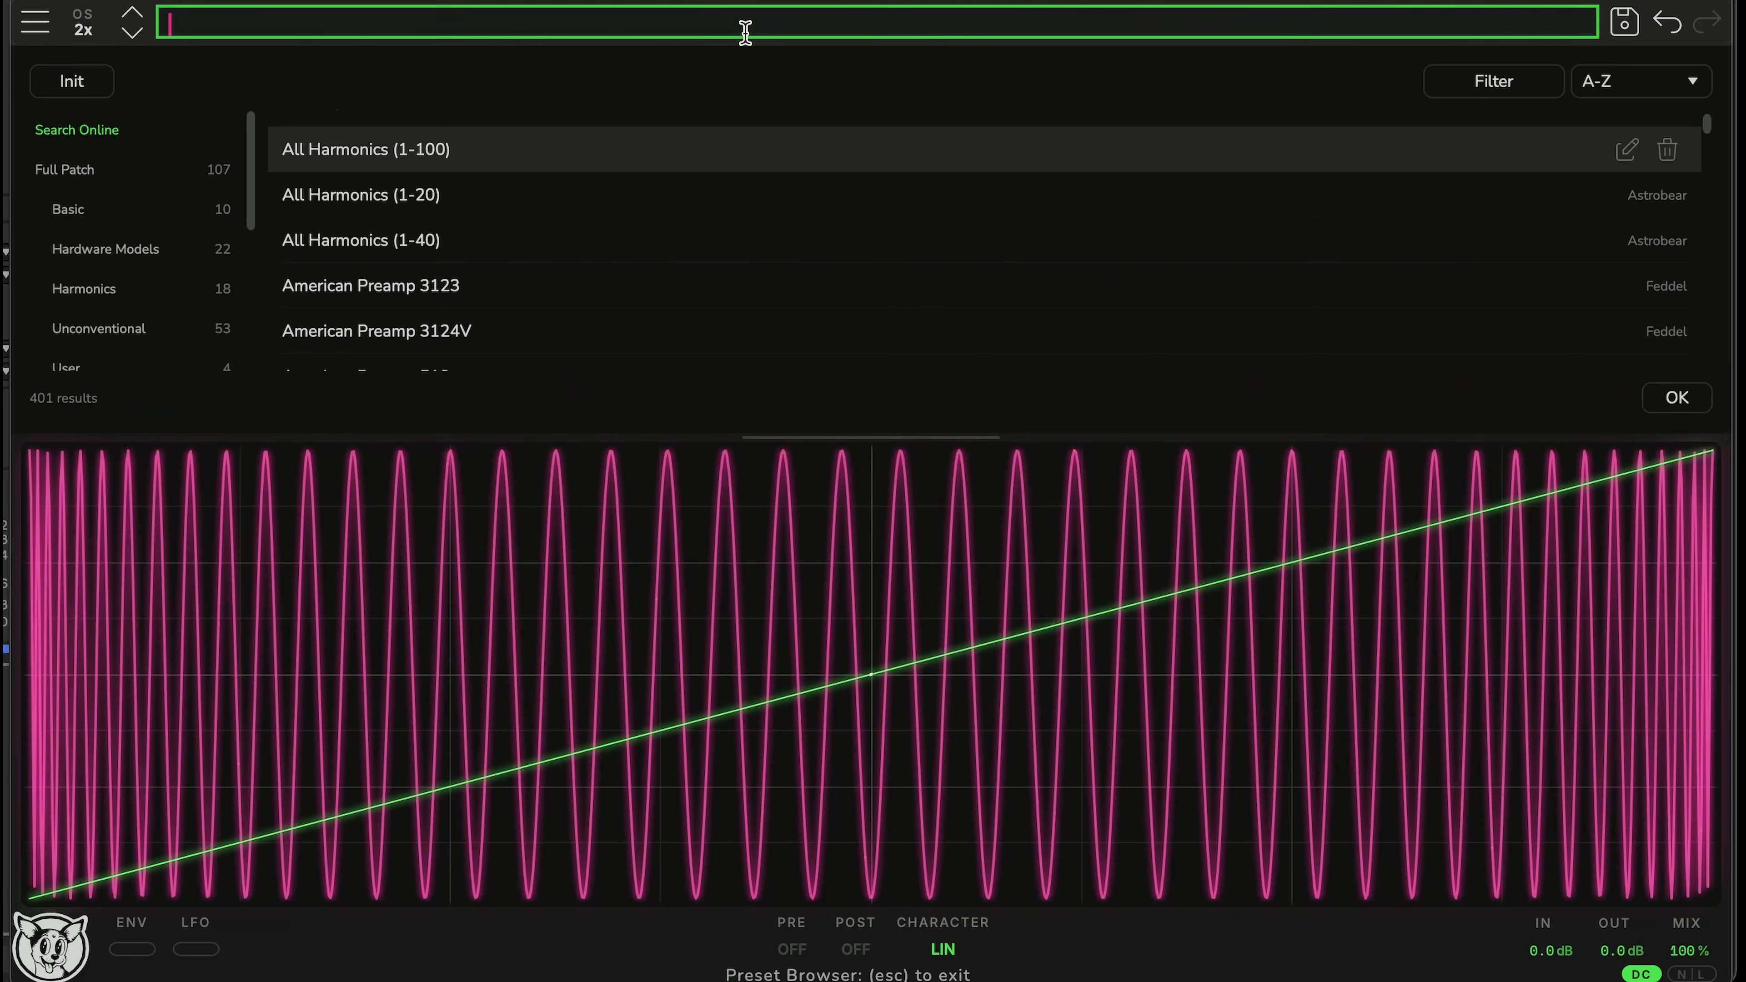
{"action": "scroll", "coordinate": [113, 323], "scroll_direction": "down", "scroll_amount": 3}
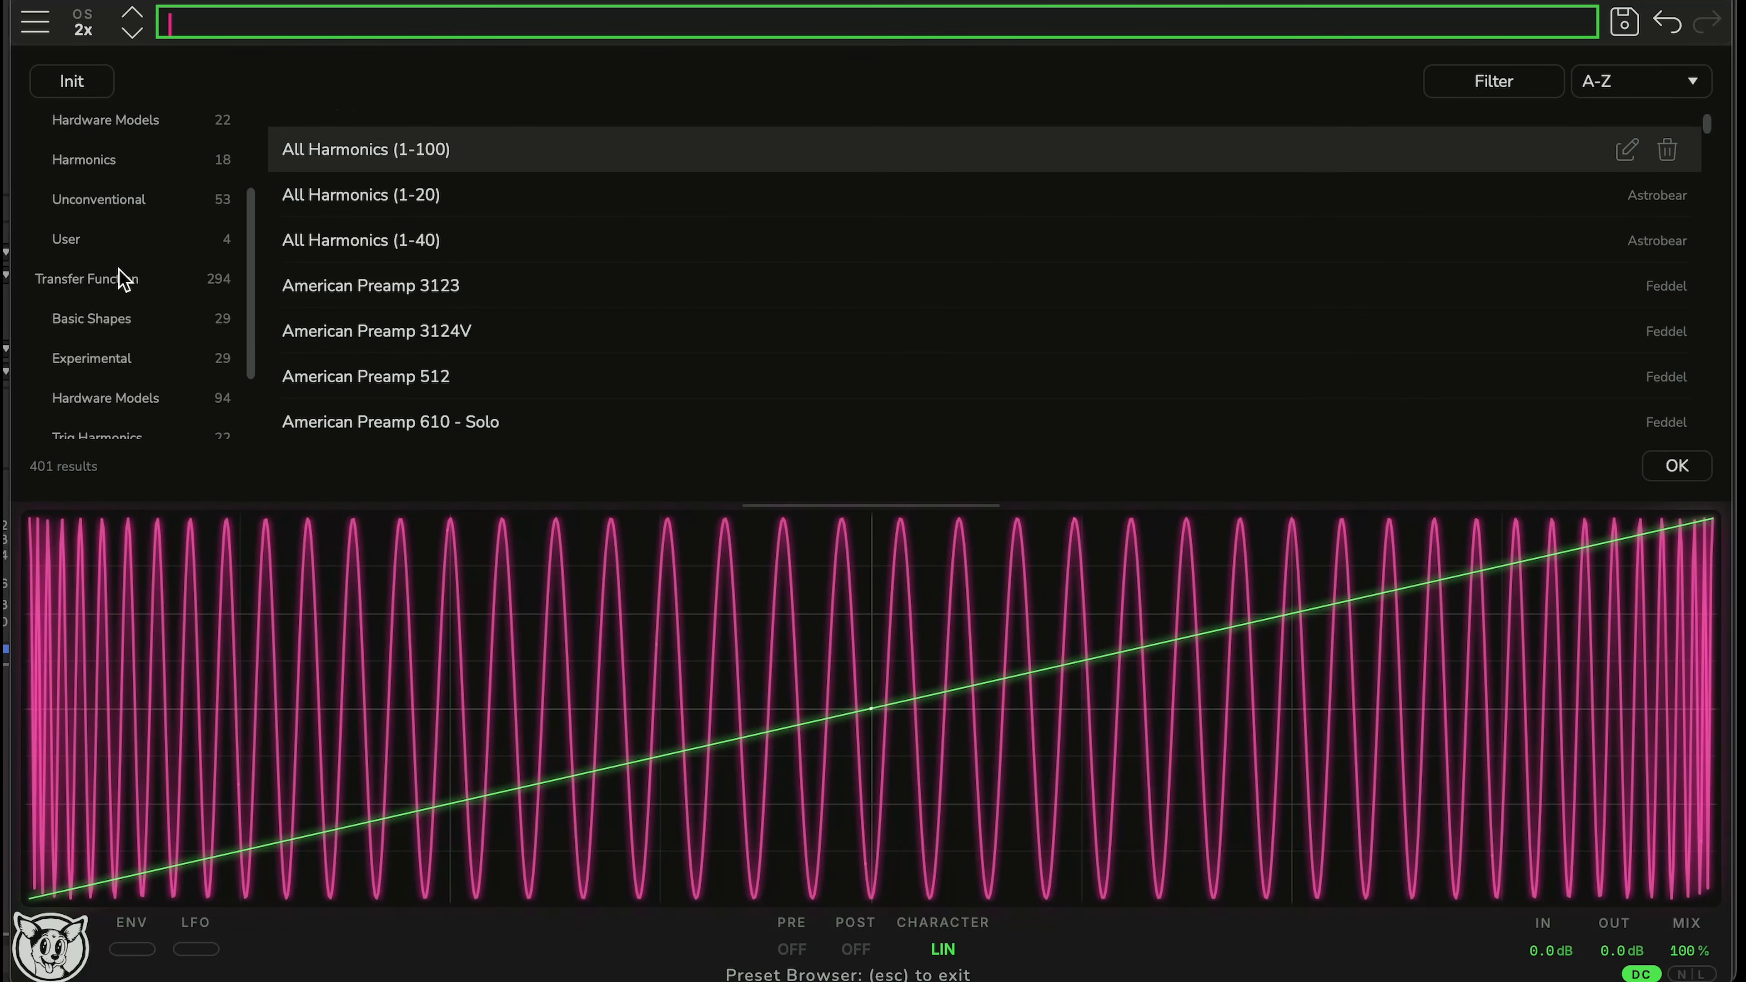
{"action": "left_click", "coordinate": [130, 281]}
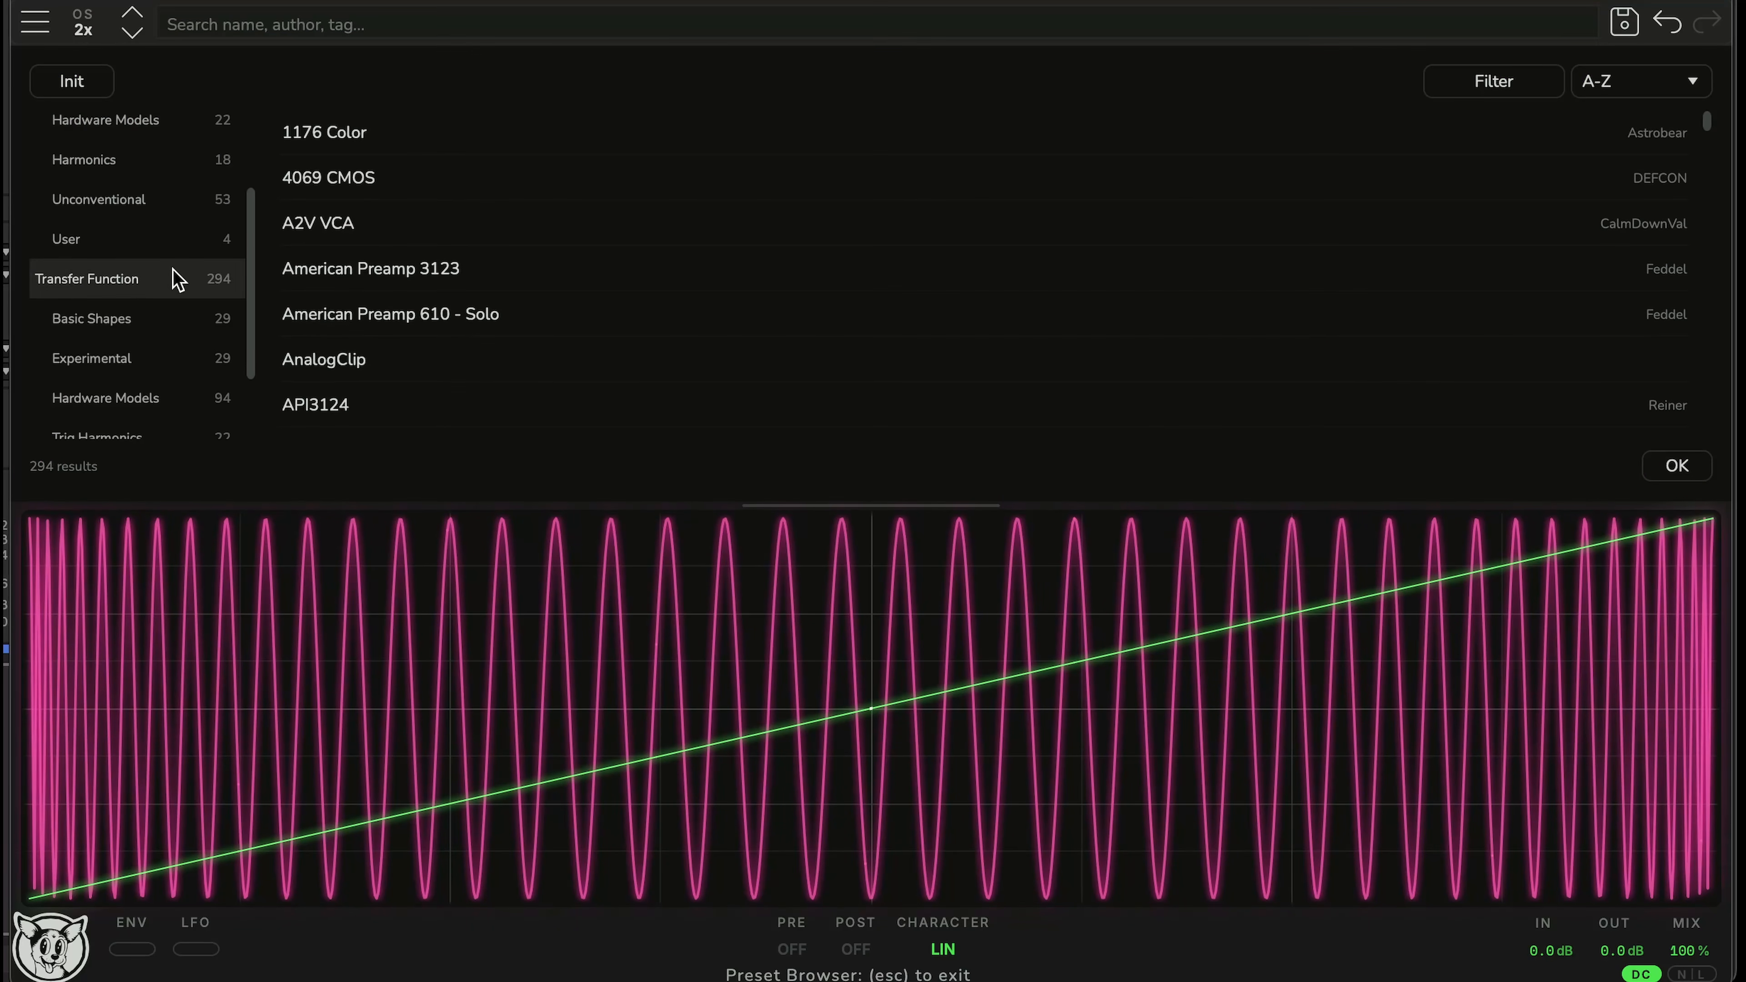
{"action": "left_click", "coordinate": [432, 268]}
{"action": "left_click", "coordinate": [409, 310]}
{"action": "left_click", "coordinate": [359, 365]}
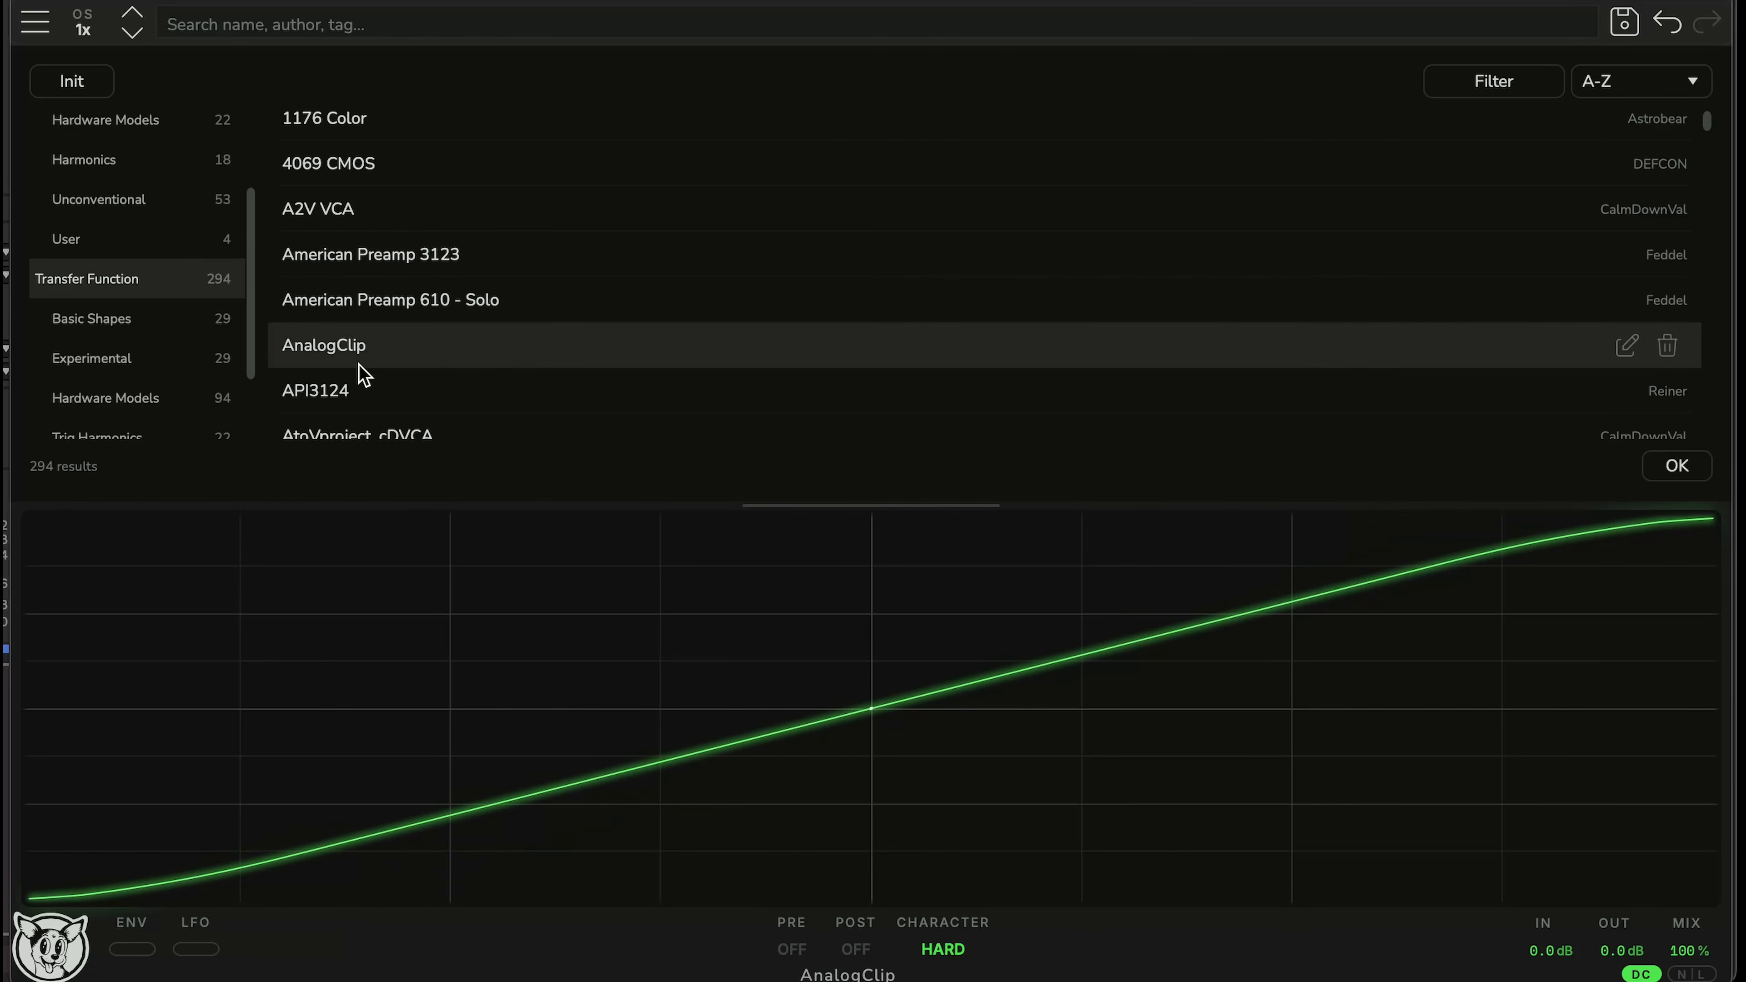
{"action": "left_click", "coordinate": [401, 375]}
Audition the BasicTrigF transfer function, load the Blues Overdriver preset, and close the preset browser
{"action": "scroll", "coordinate": [406, 350], "scroll_direction": "down", "scroll_amount": 3}
{"action": "left_click", "coordinate": [412, 340]}
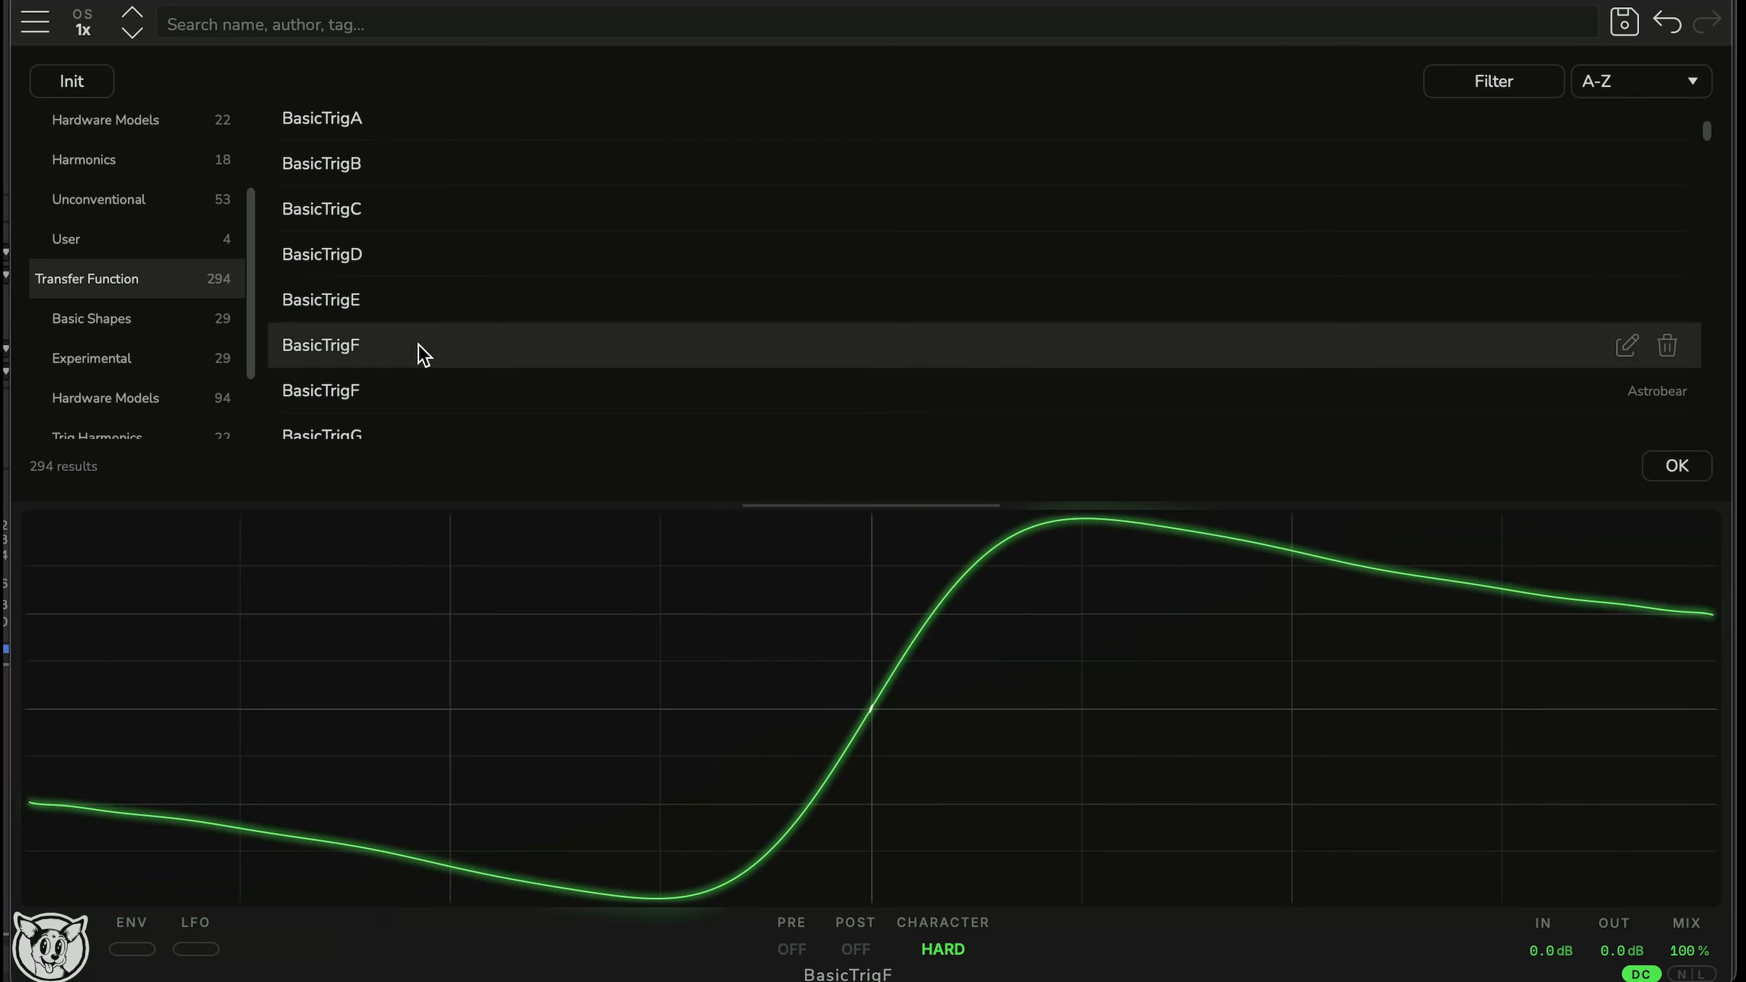
{"action": "scroll", "coordinate": [405, 347], "scroll_direction": "down", "scroll_amount": 5}
{"action": "left_click", "coordinate": [382, 331]}
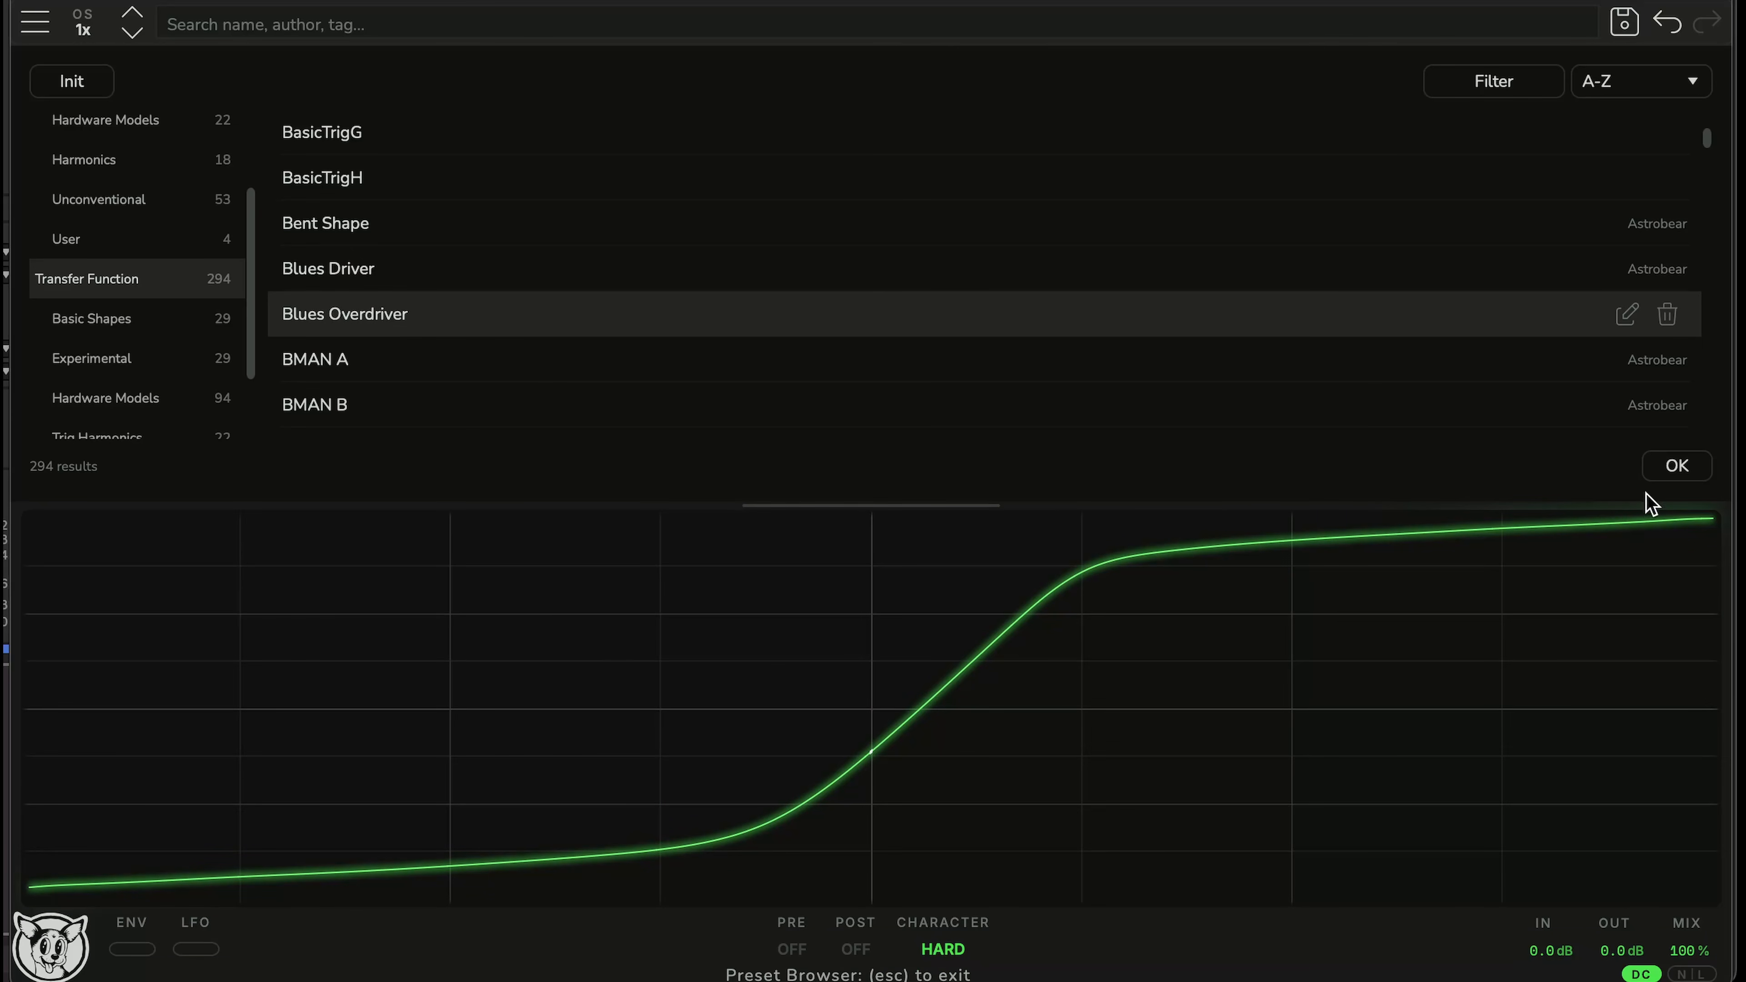
{"action": "left_click", "coordinate": [1678, 465]}
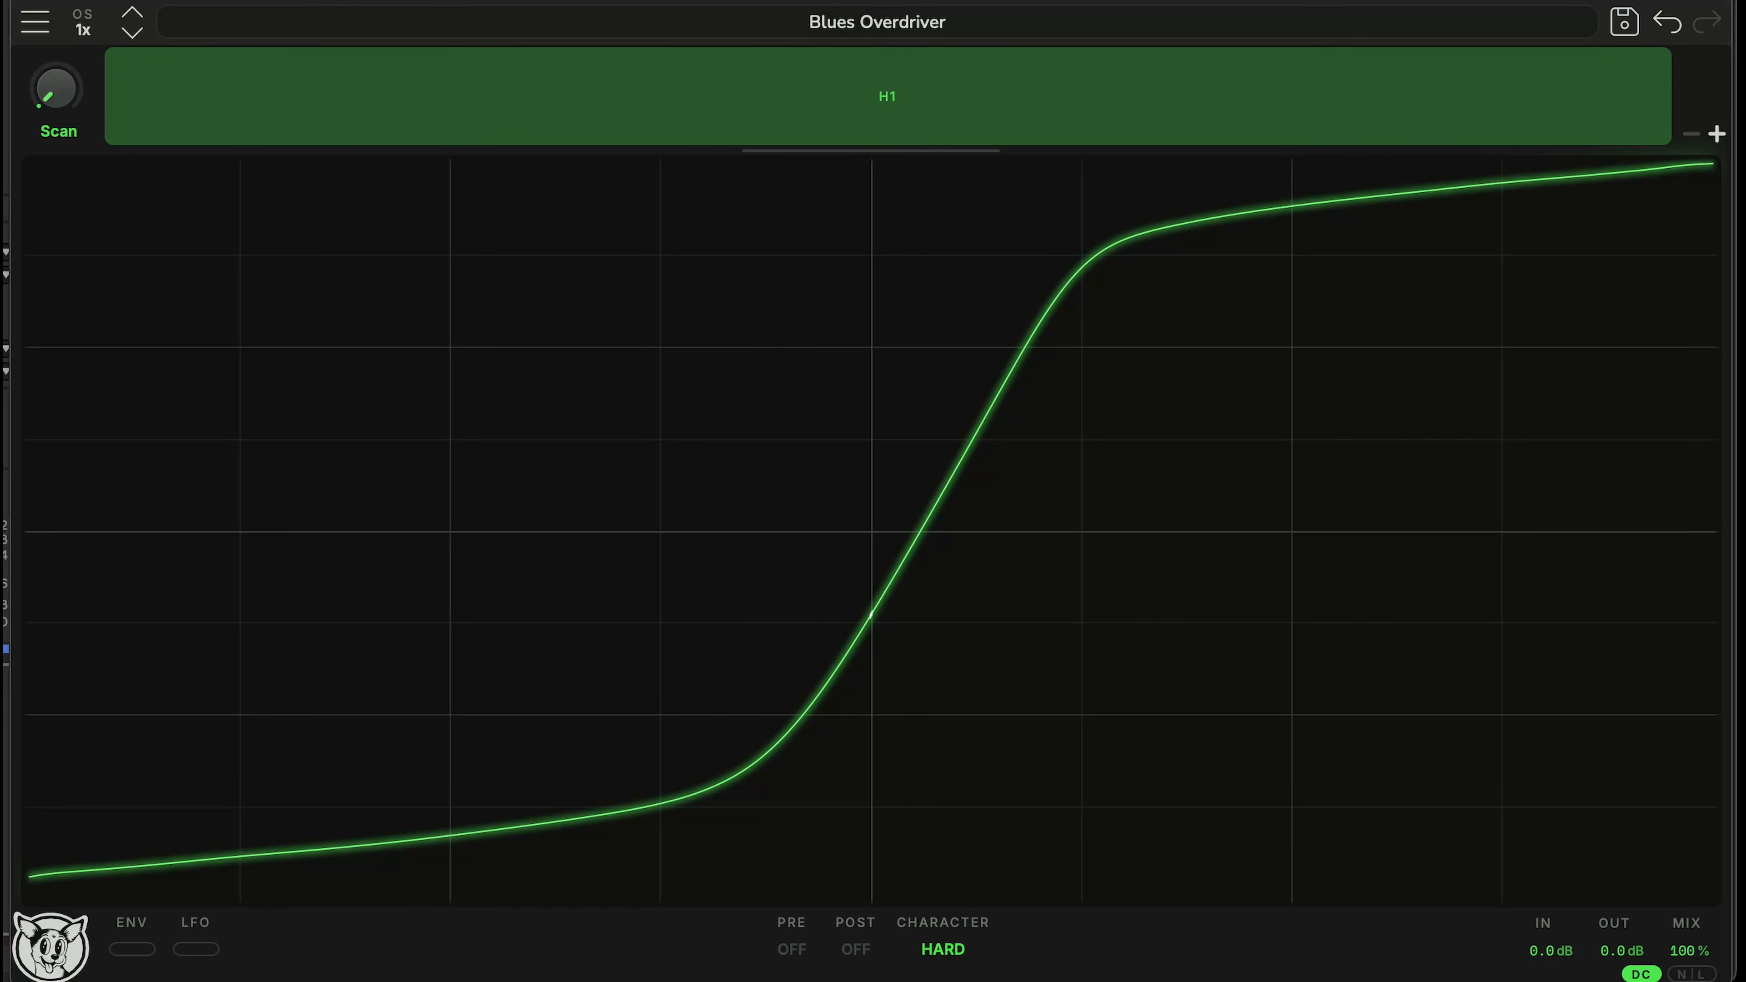
Look through the preset folders, list the Basic presets under Full Patch, and view that folder's options without applying any
{"action": "left_click", "coordinate": [446, 28]}
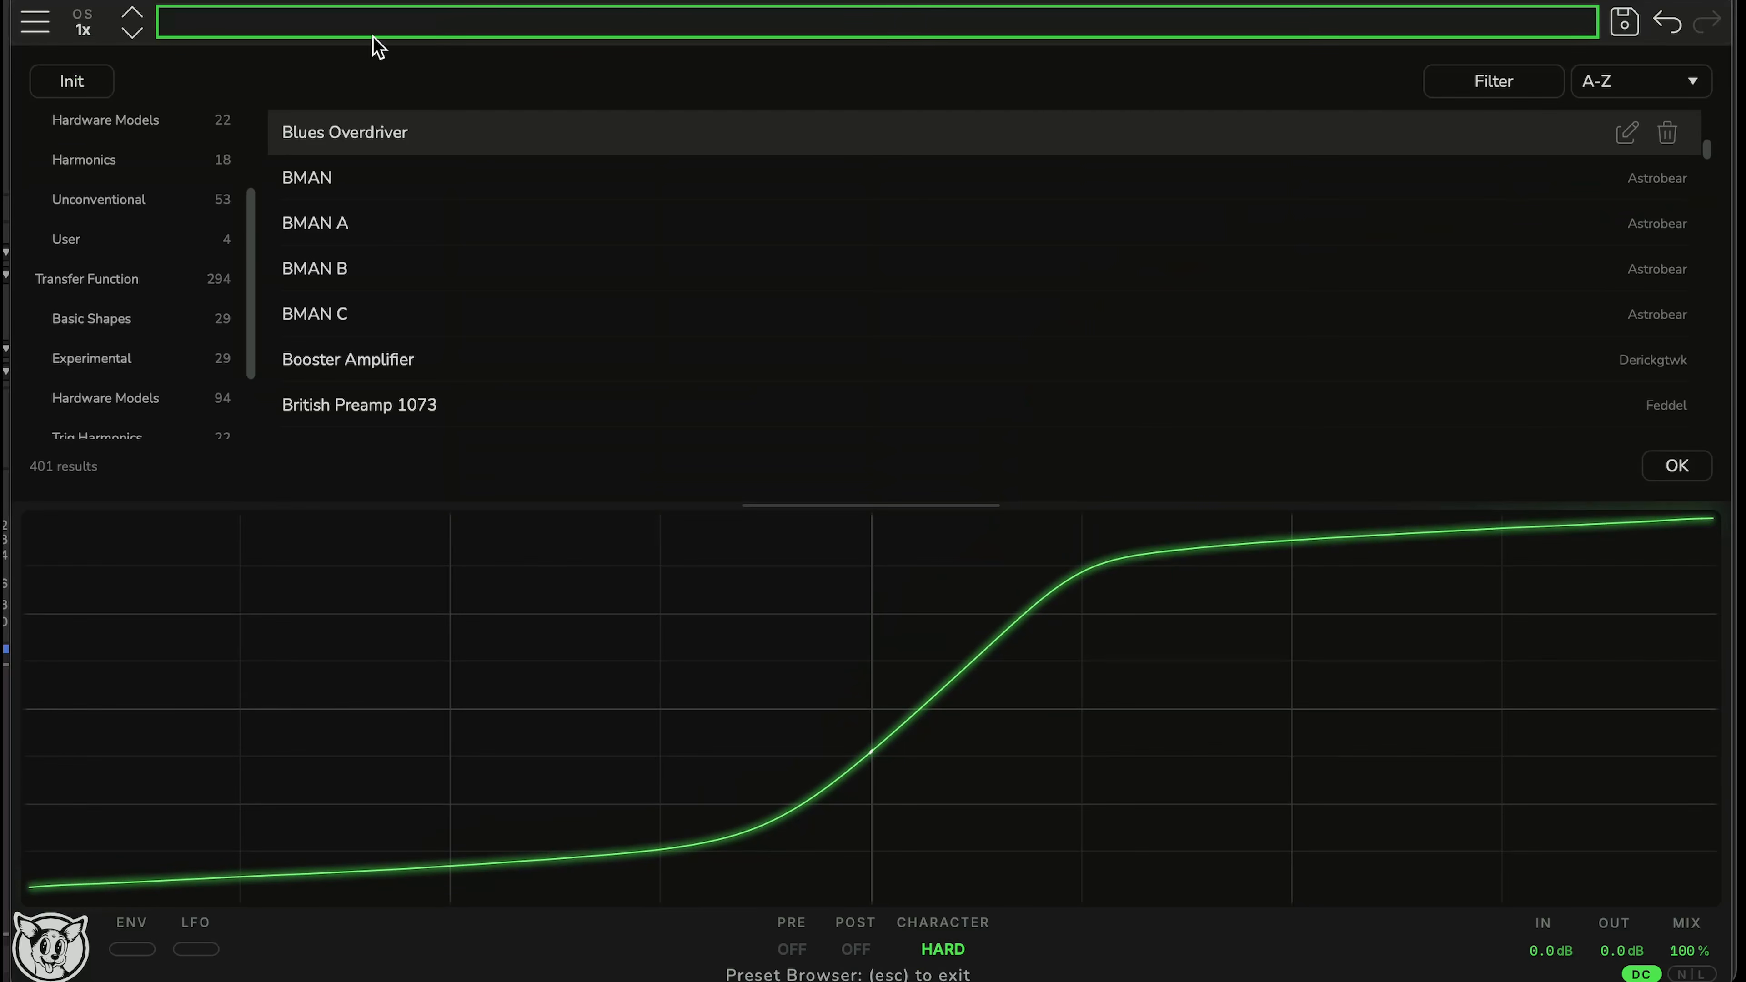
{"action": "scroll", "coordinate": [138, 259], "scroll_direction": "down", "scroll_amount": 3}
{"action": "scroll", "coordinate": [137, 259], "scroll_direction": "up", "scroll_amount": 2}
{"action": "scroll", "coordinate": [144, 273], "scroll_direction": "up", "scroll_amount": 3}
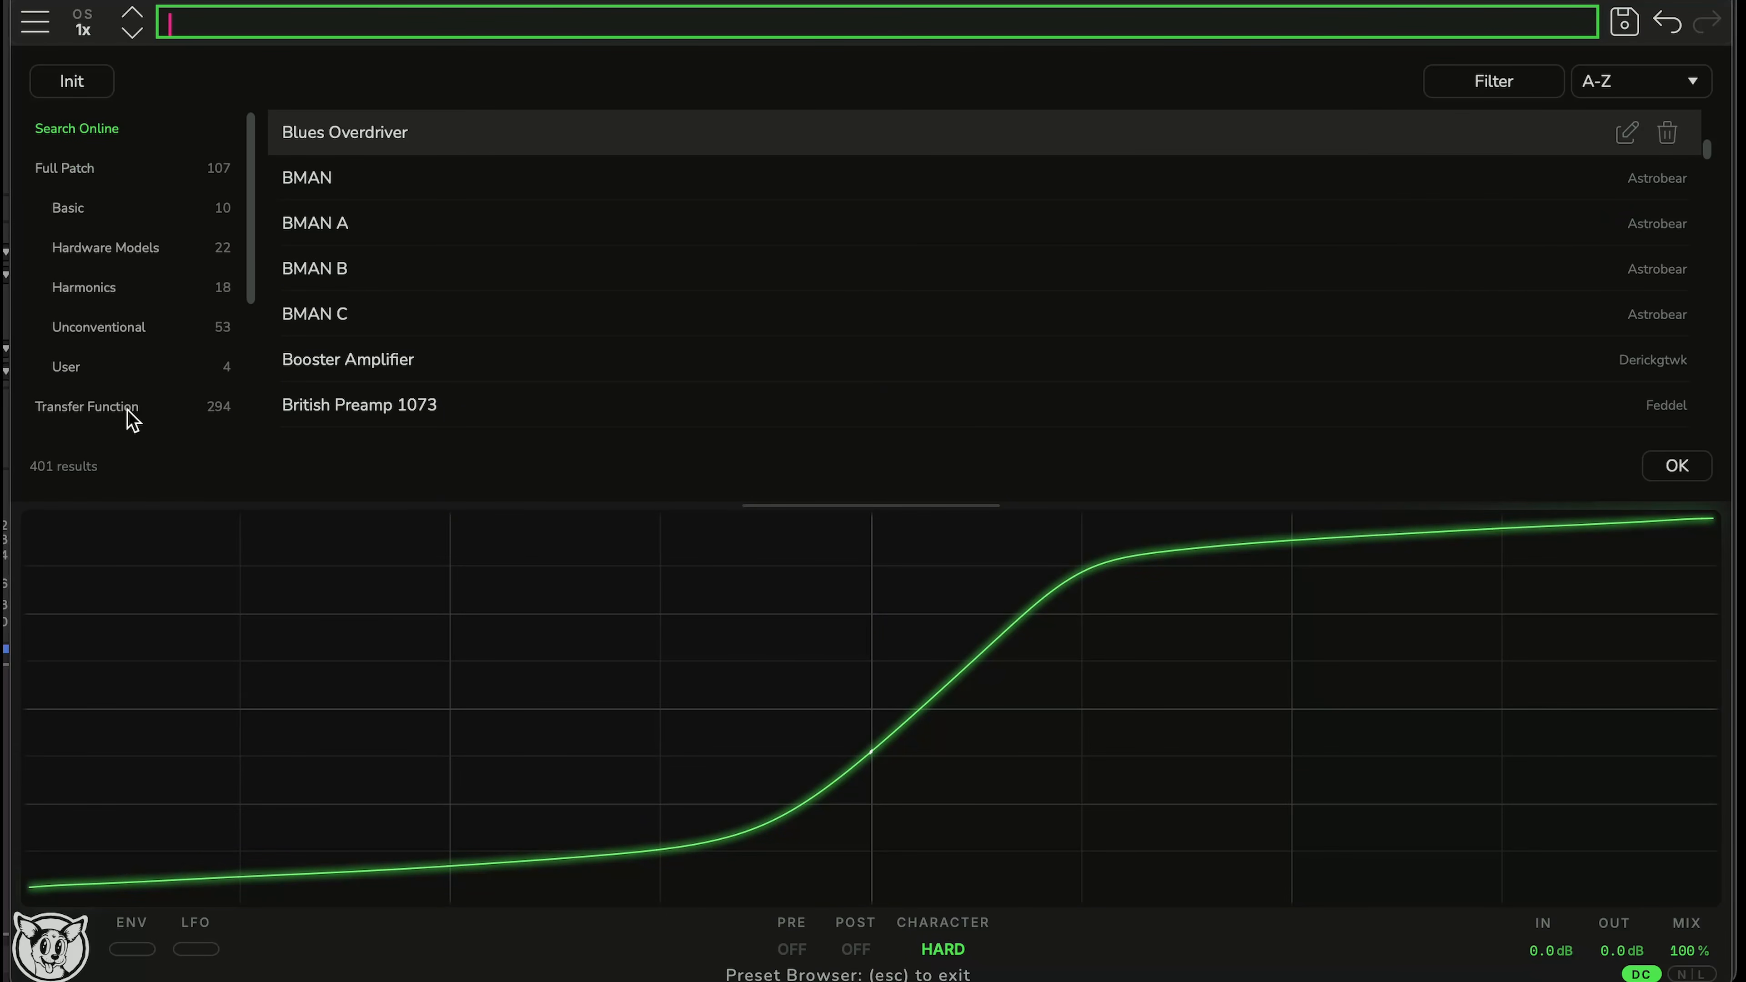
{"action": "scroll", "coordinate": [98, 396], "scroll_direction": "down", "scroll_amount": 3}
{"action": "scroll", "coordinate": [103, 344], "scroll_direction": "up", "scroll_amount": 3}
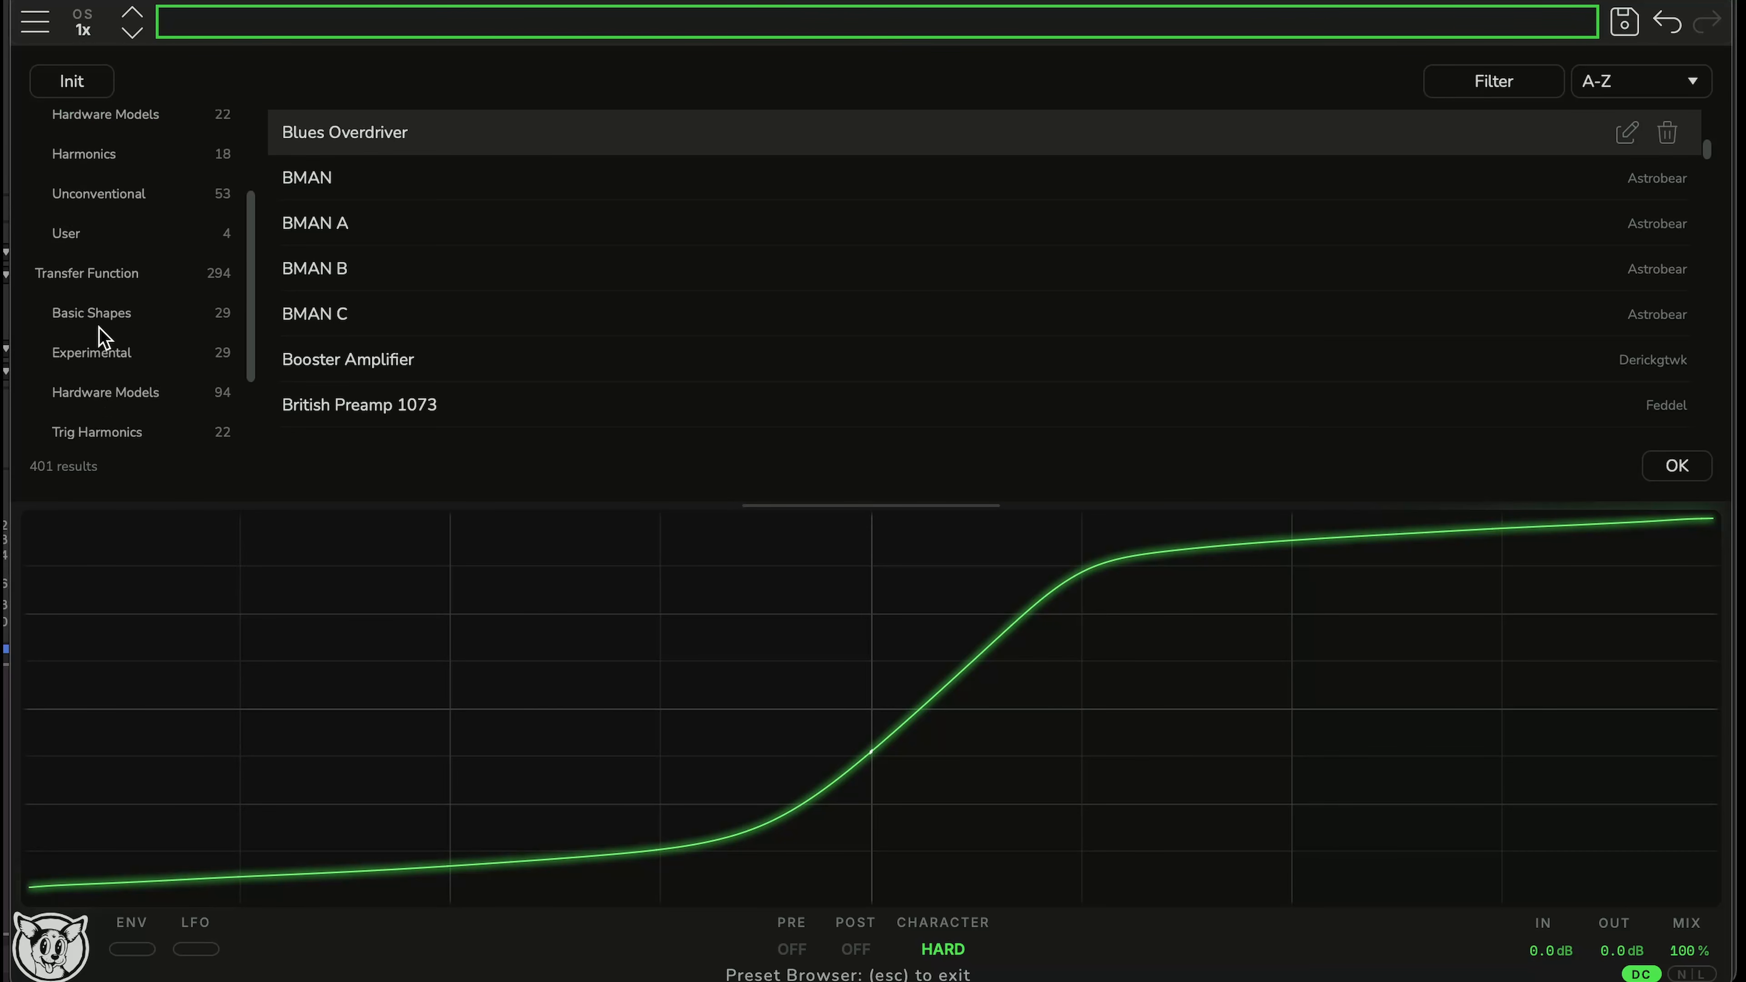
{"action": "left_click", "coordinate": [125, 211]}
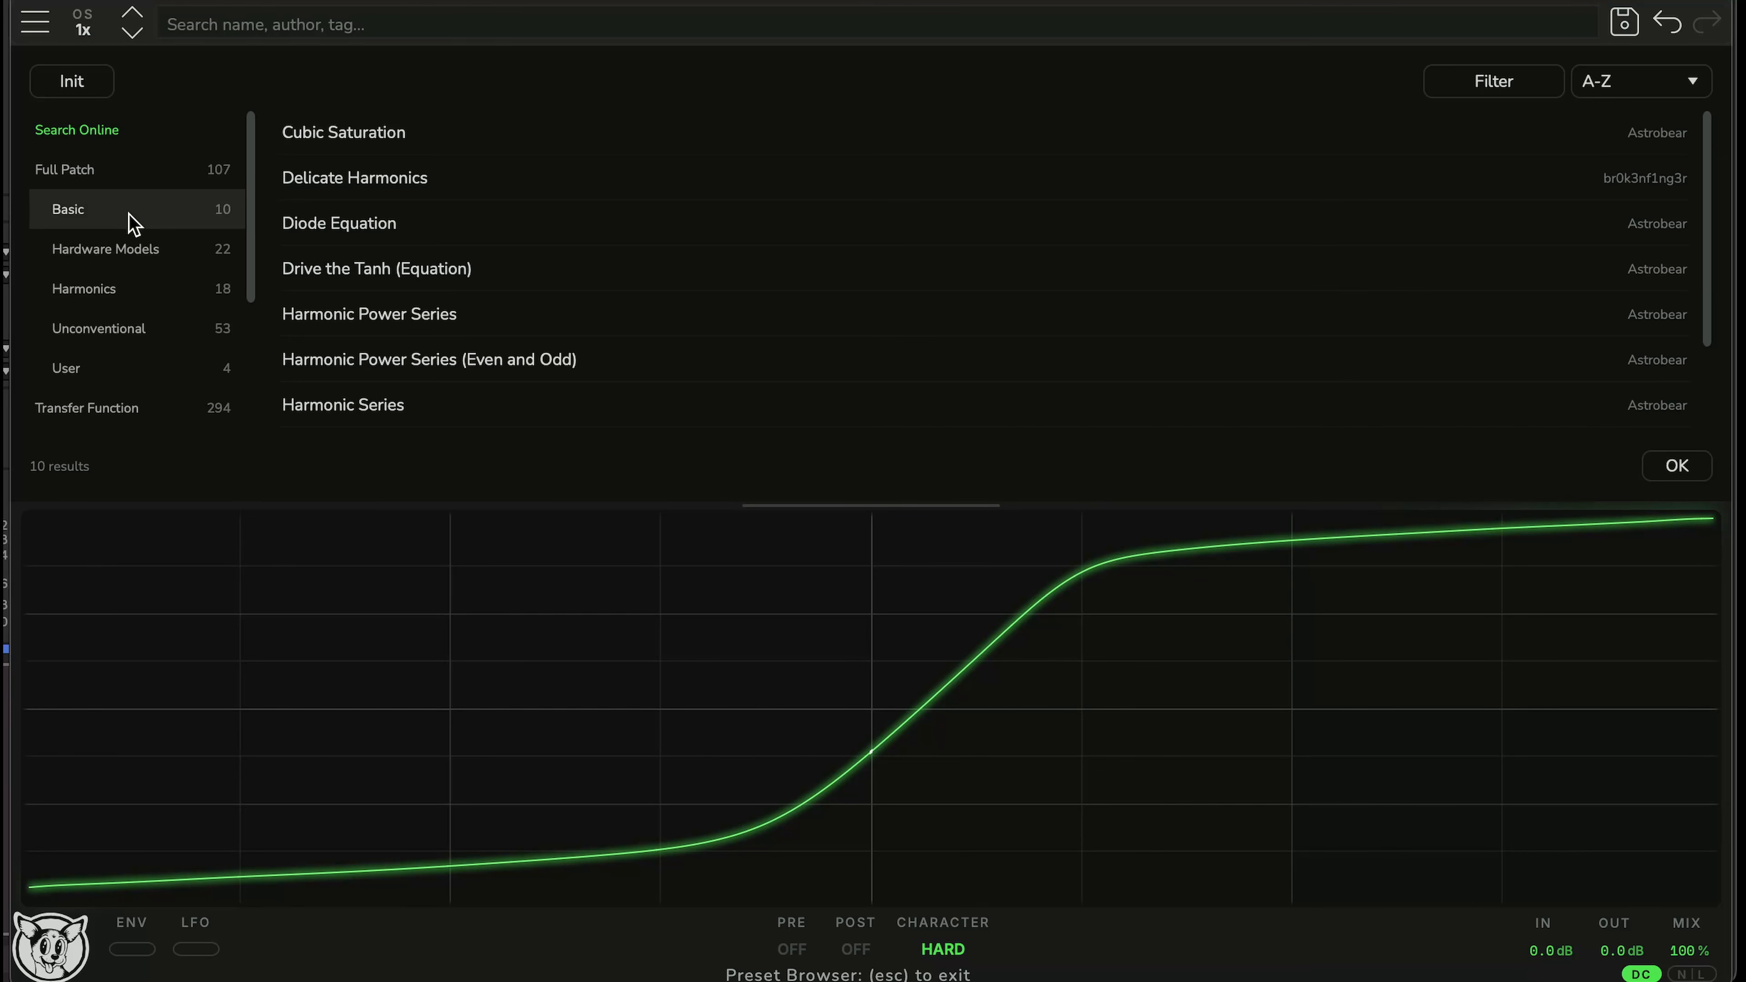
{"action": "right_click", "coordinate": [121, 216]}
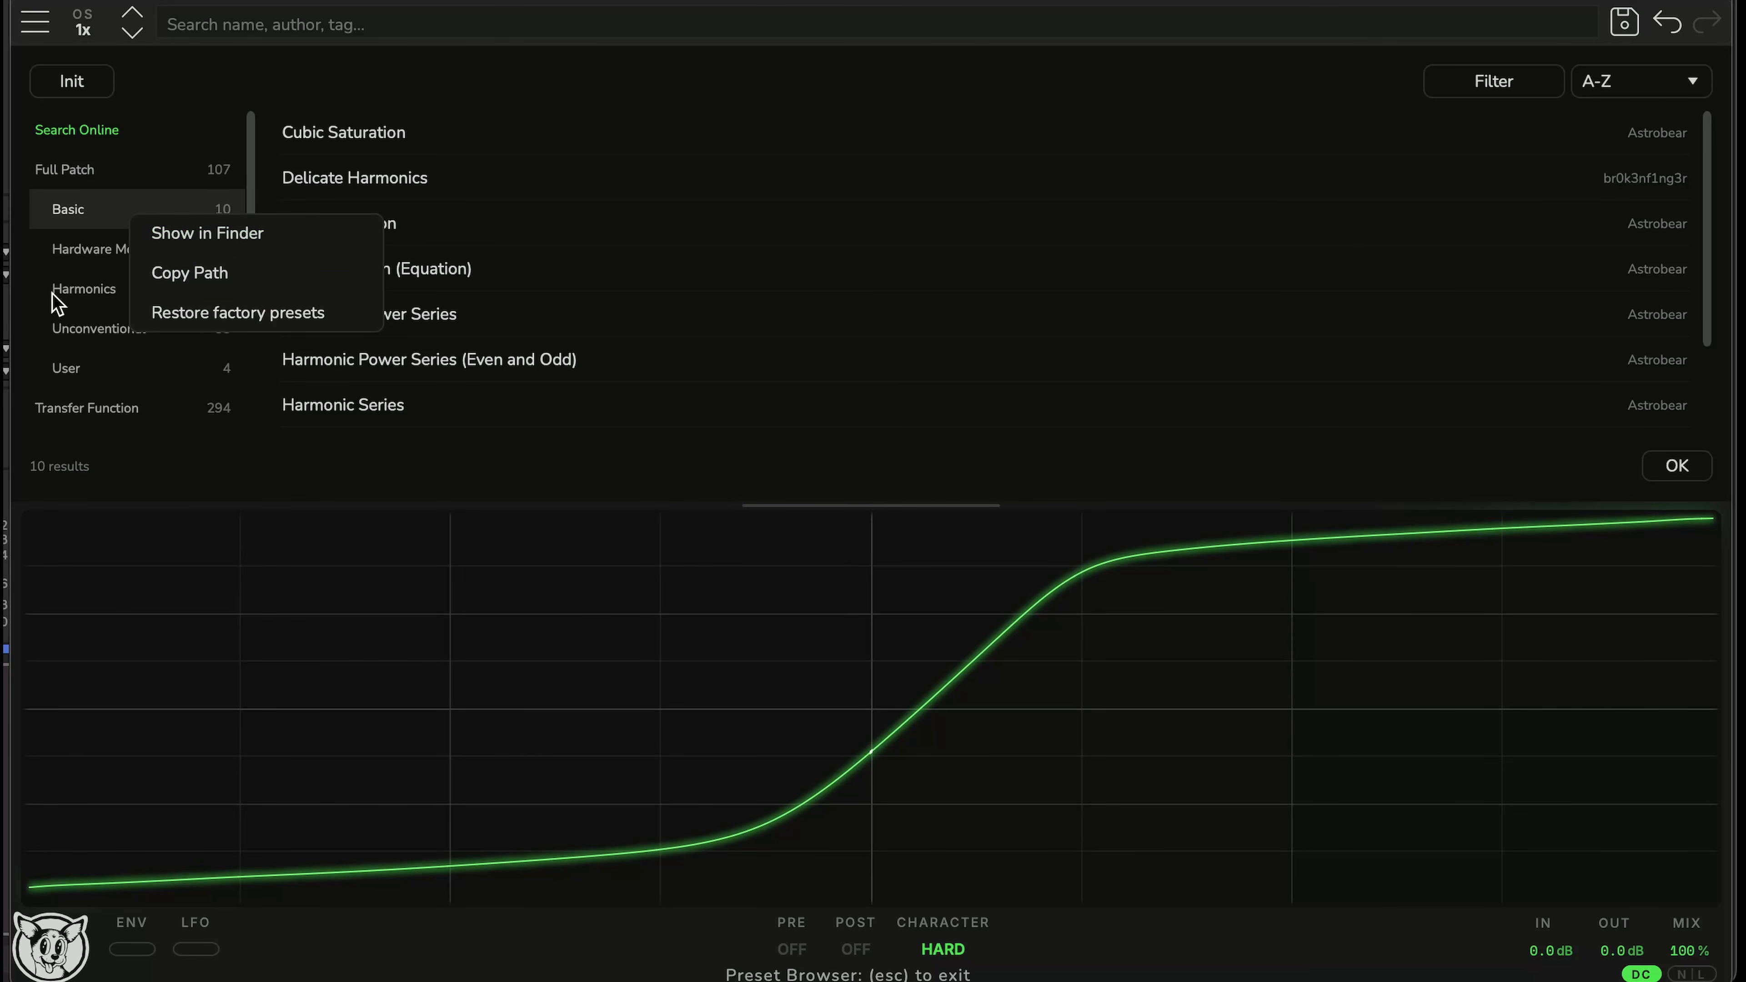
{"action": "left_click", "coordinate": [74, 206]}
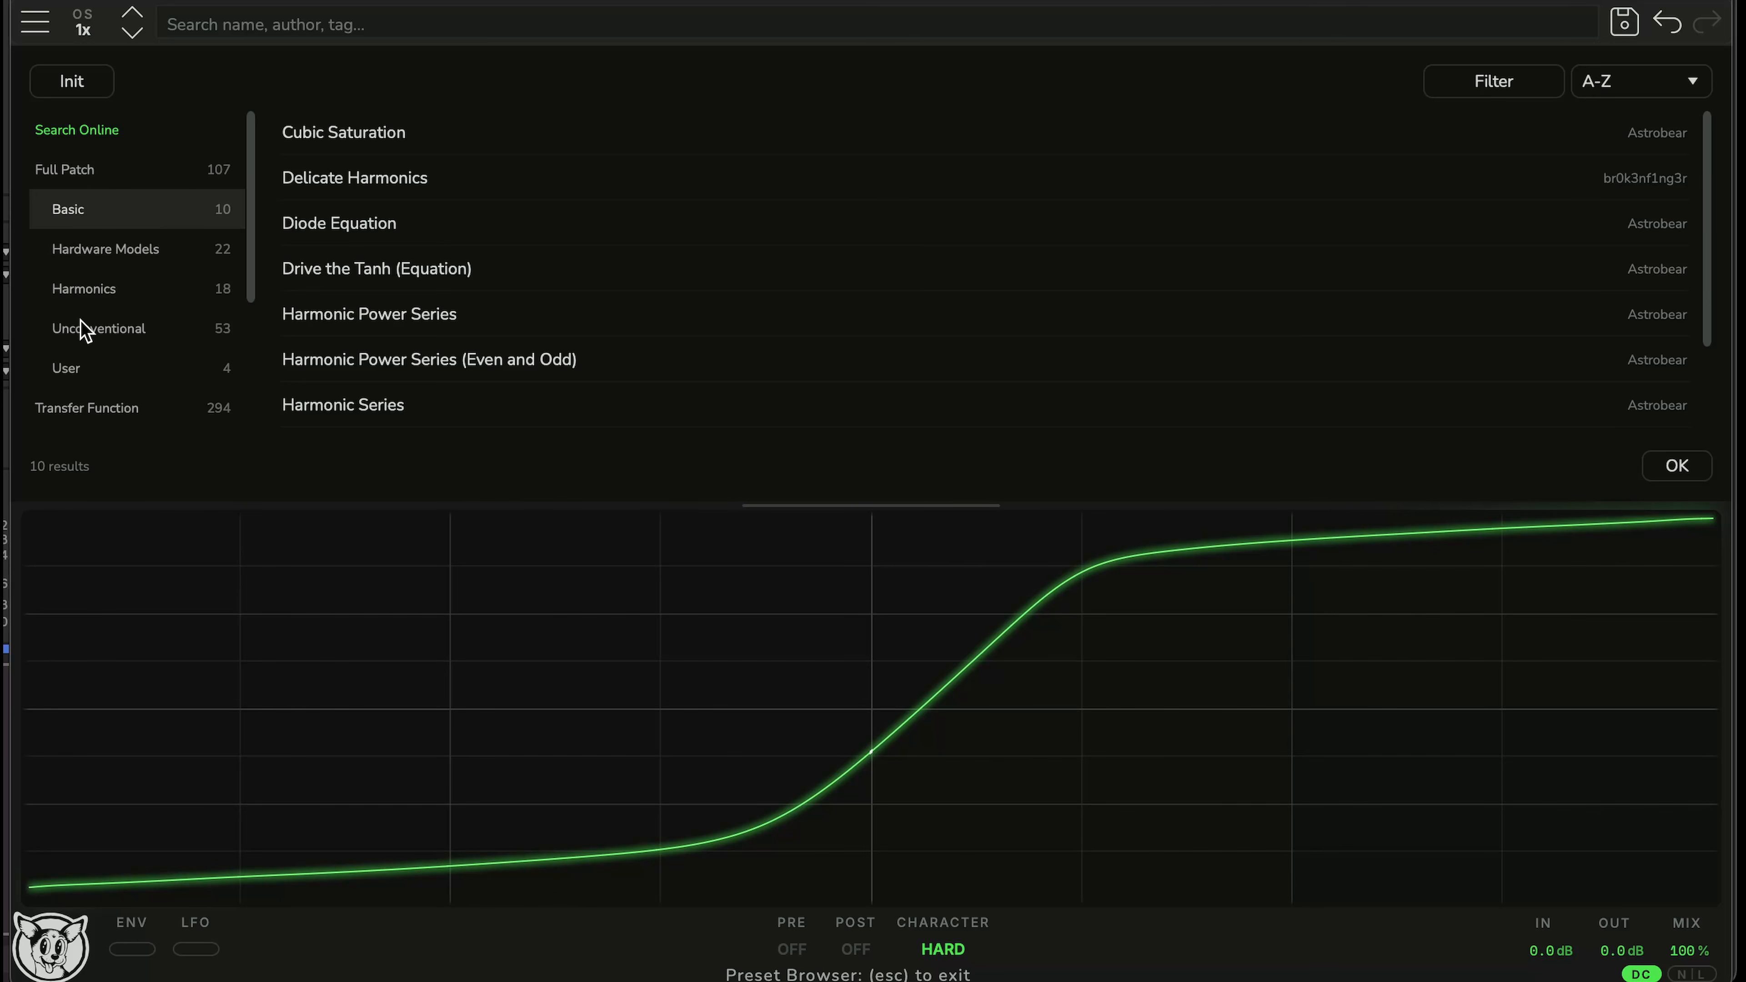
List all Full Patch presets and view that folder's options, including Add Folder, without applying any
{"action": "left_click", "coordinate": [110, 177]}
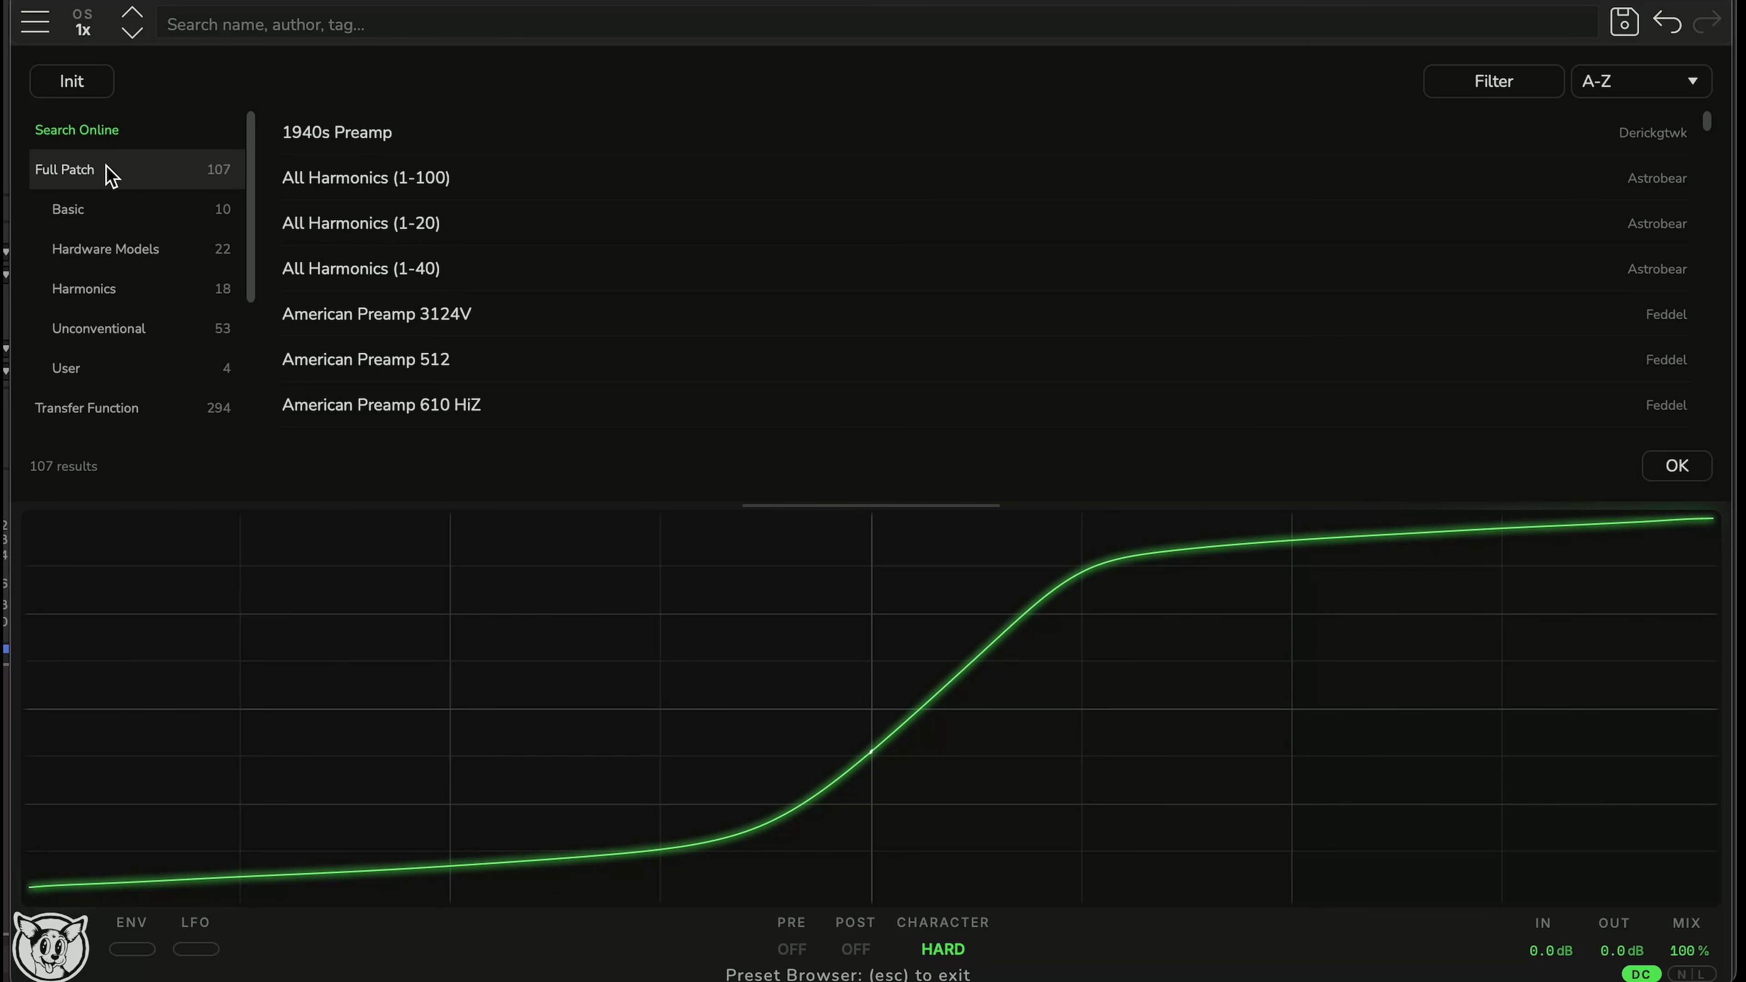
{"action": "right_click", "coordinate": [110, 182]}
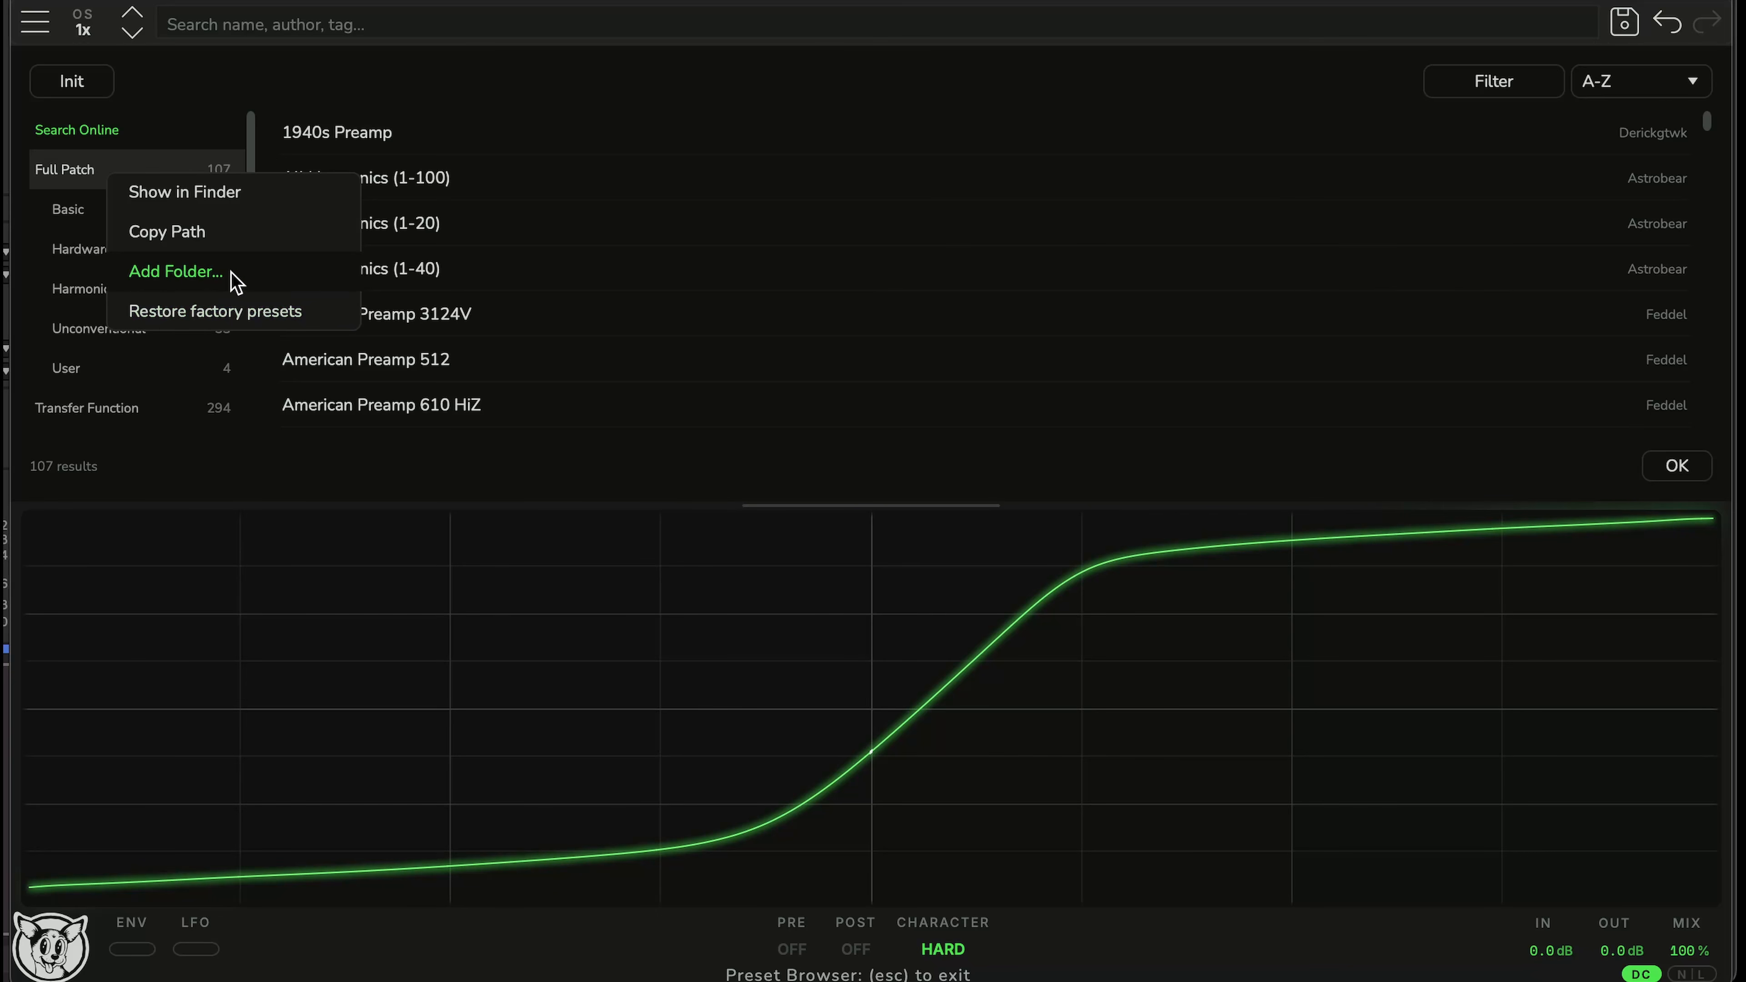
{"action": "left_click", "coordinate": [89, 168]}
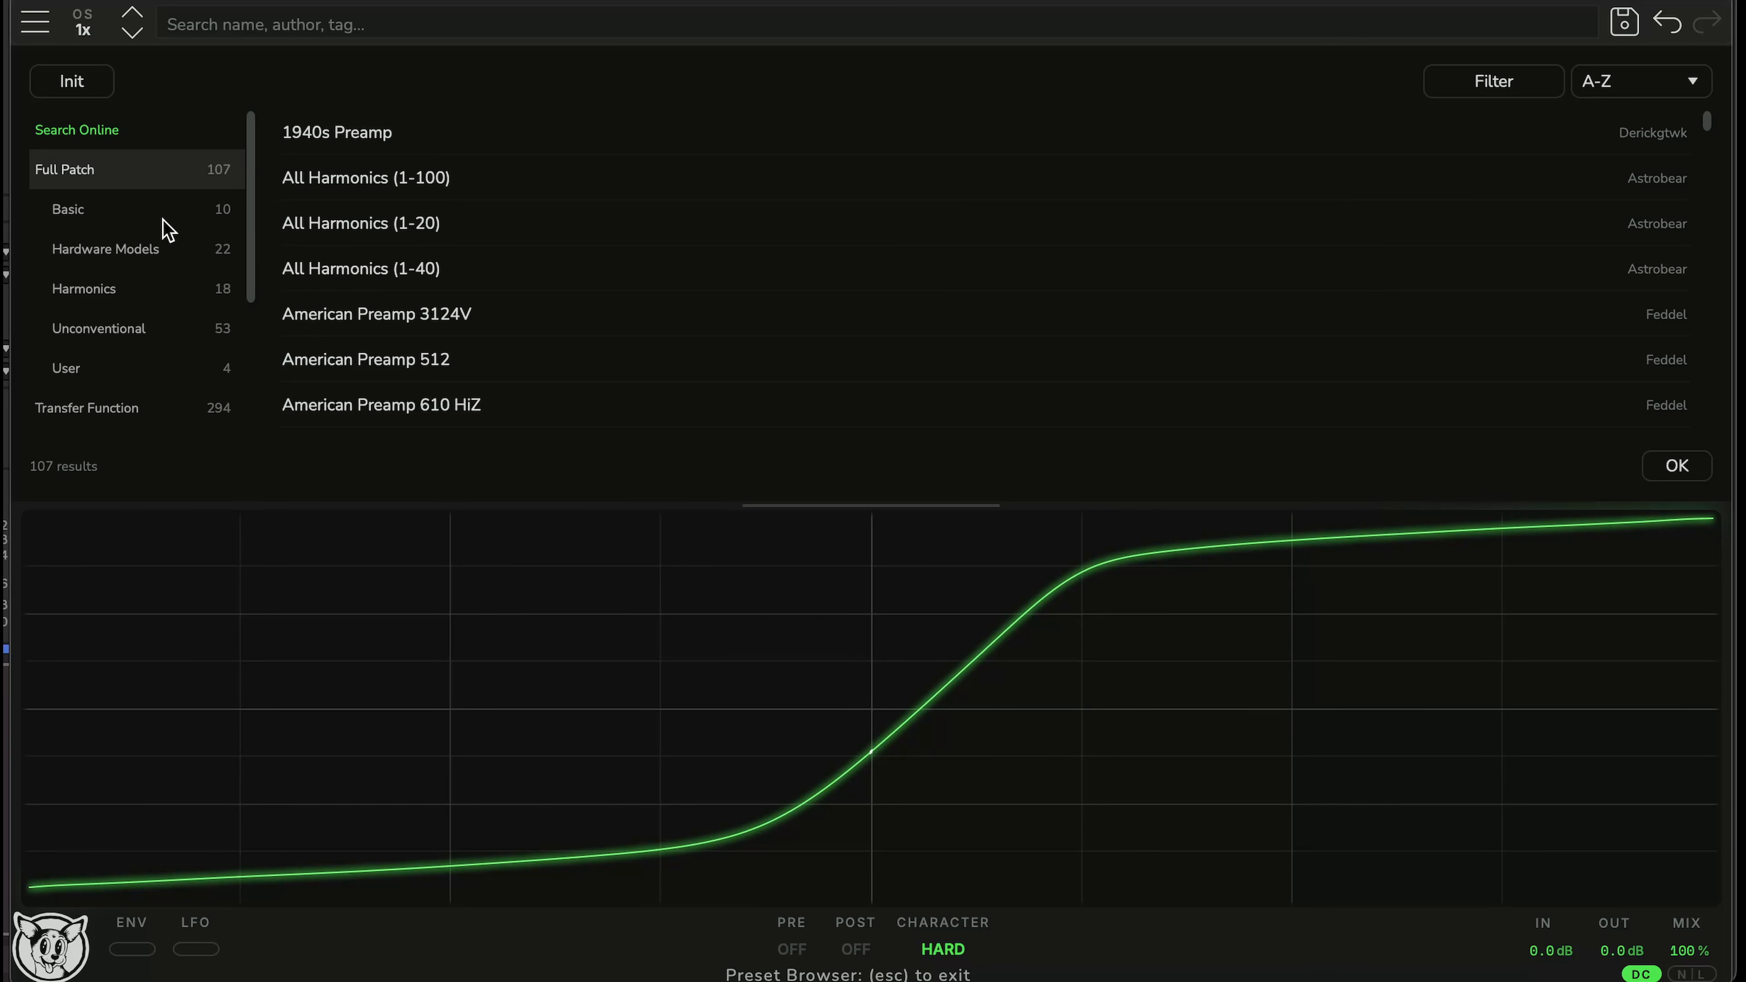
{"action": "scroll", "coordinate": [143, 276], "scroll_direction": "down", "scroll_amount": 3}
{"action": "scroll", "coordinate": [144, 279], "scroll_direction": "up", "scroll_amount": 3}
Show the online presets and sort them by Newest
{"action": "left_click", "coordinate": [130, 134]}
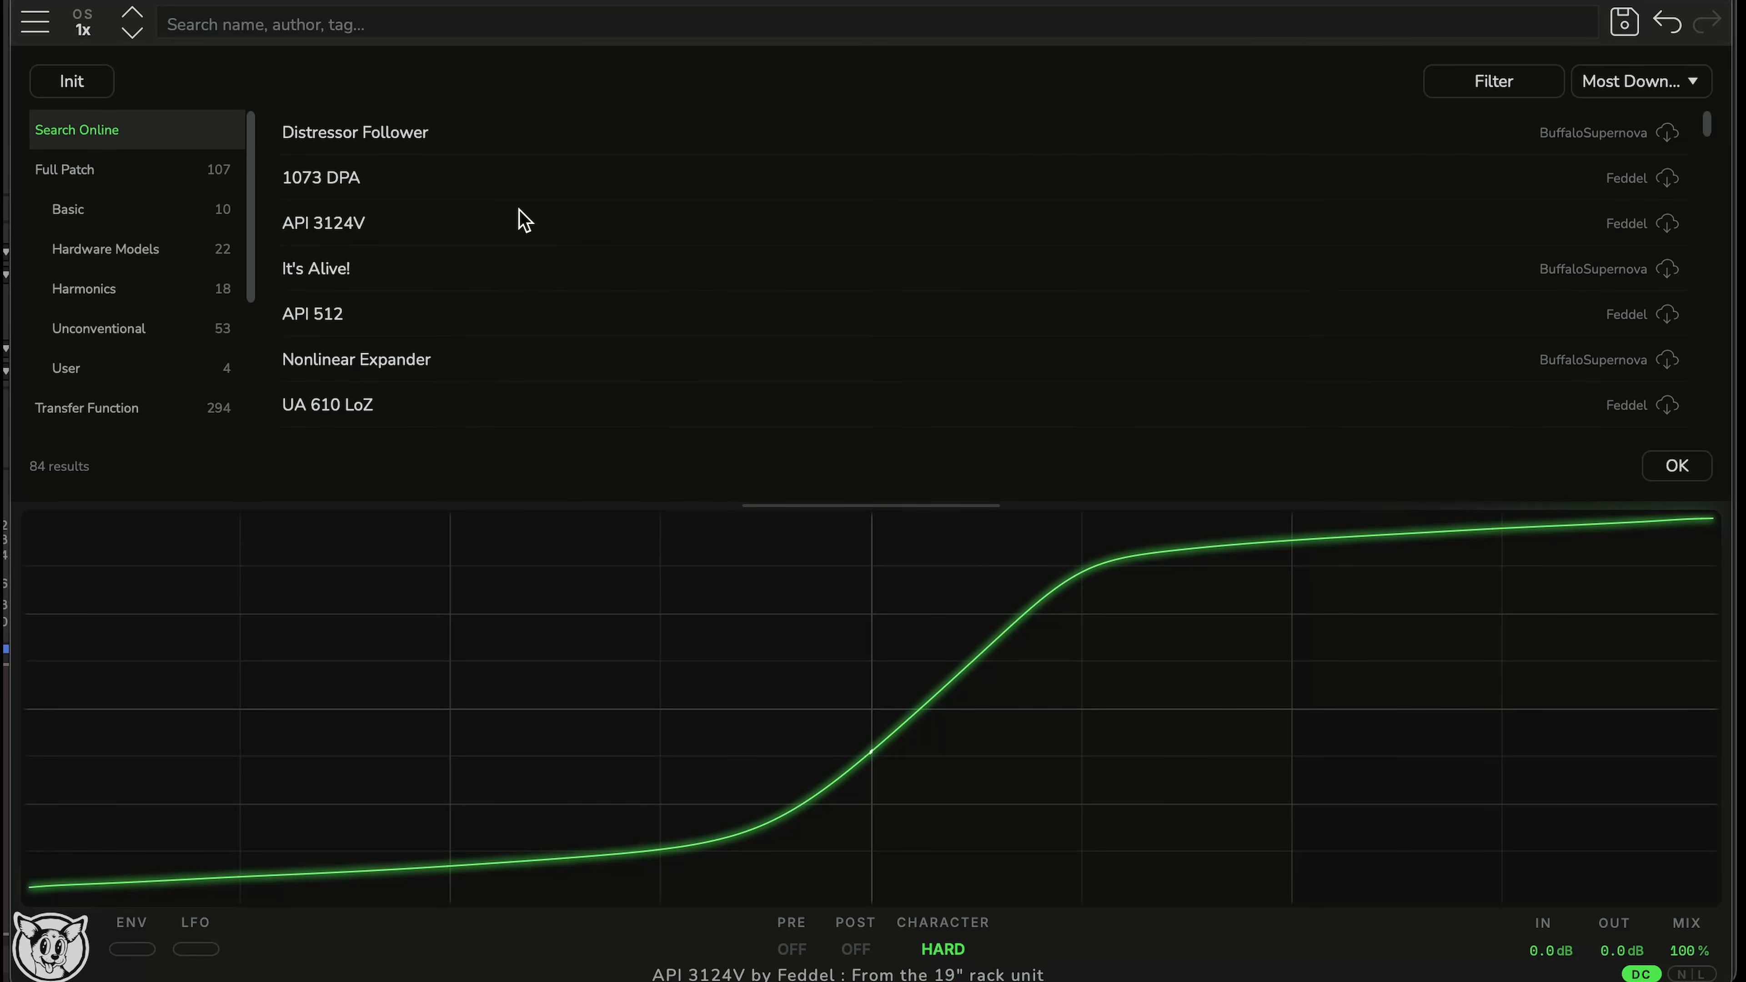
{"action": "scroll", "coordinate": [522, 216], "scroll_direction": "down", "scroll_amount": 3}
{"action": "scroll", "coordinate": [523, 219], "scroll_direction": "up", "scroll_amount": 3}
{"action": "left_click", "coordinate": [1629, 81]}
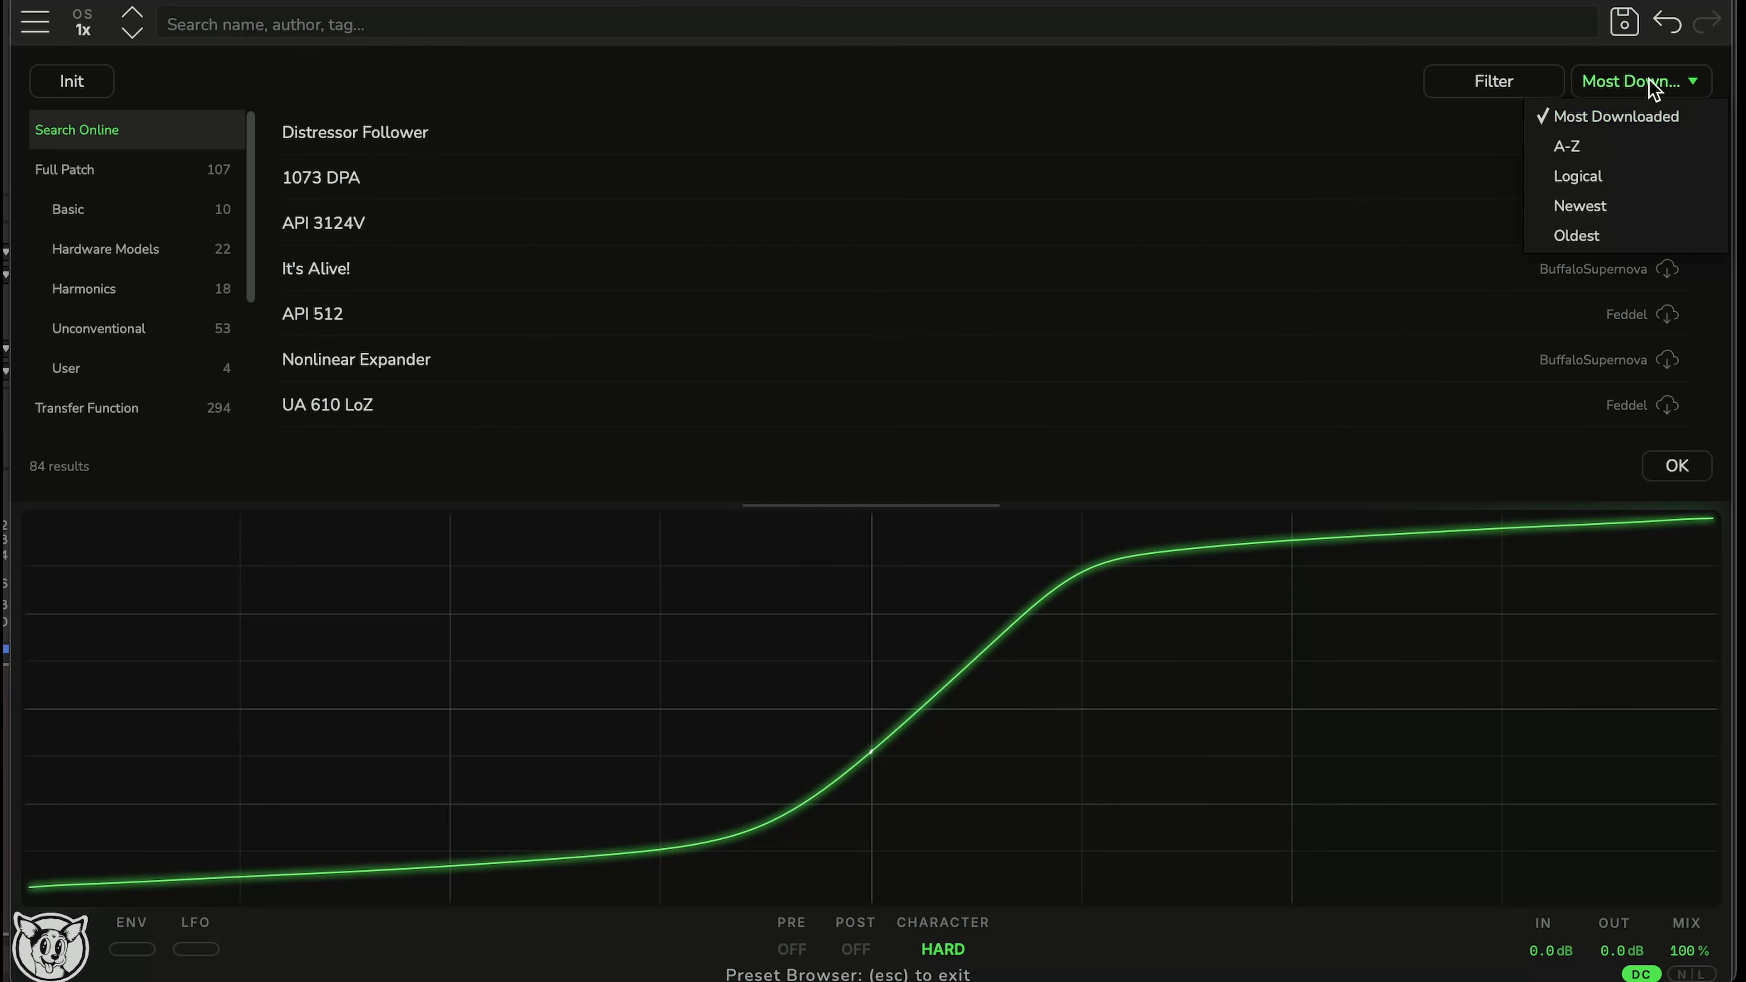
{"action": "left_click", "coordinate": [1605, 207]}
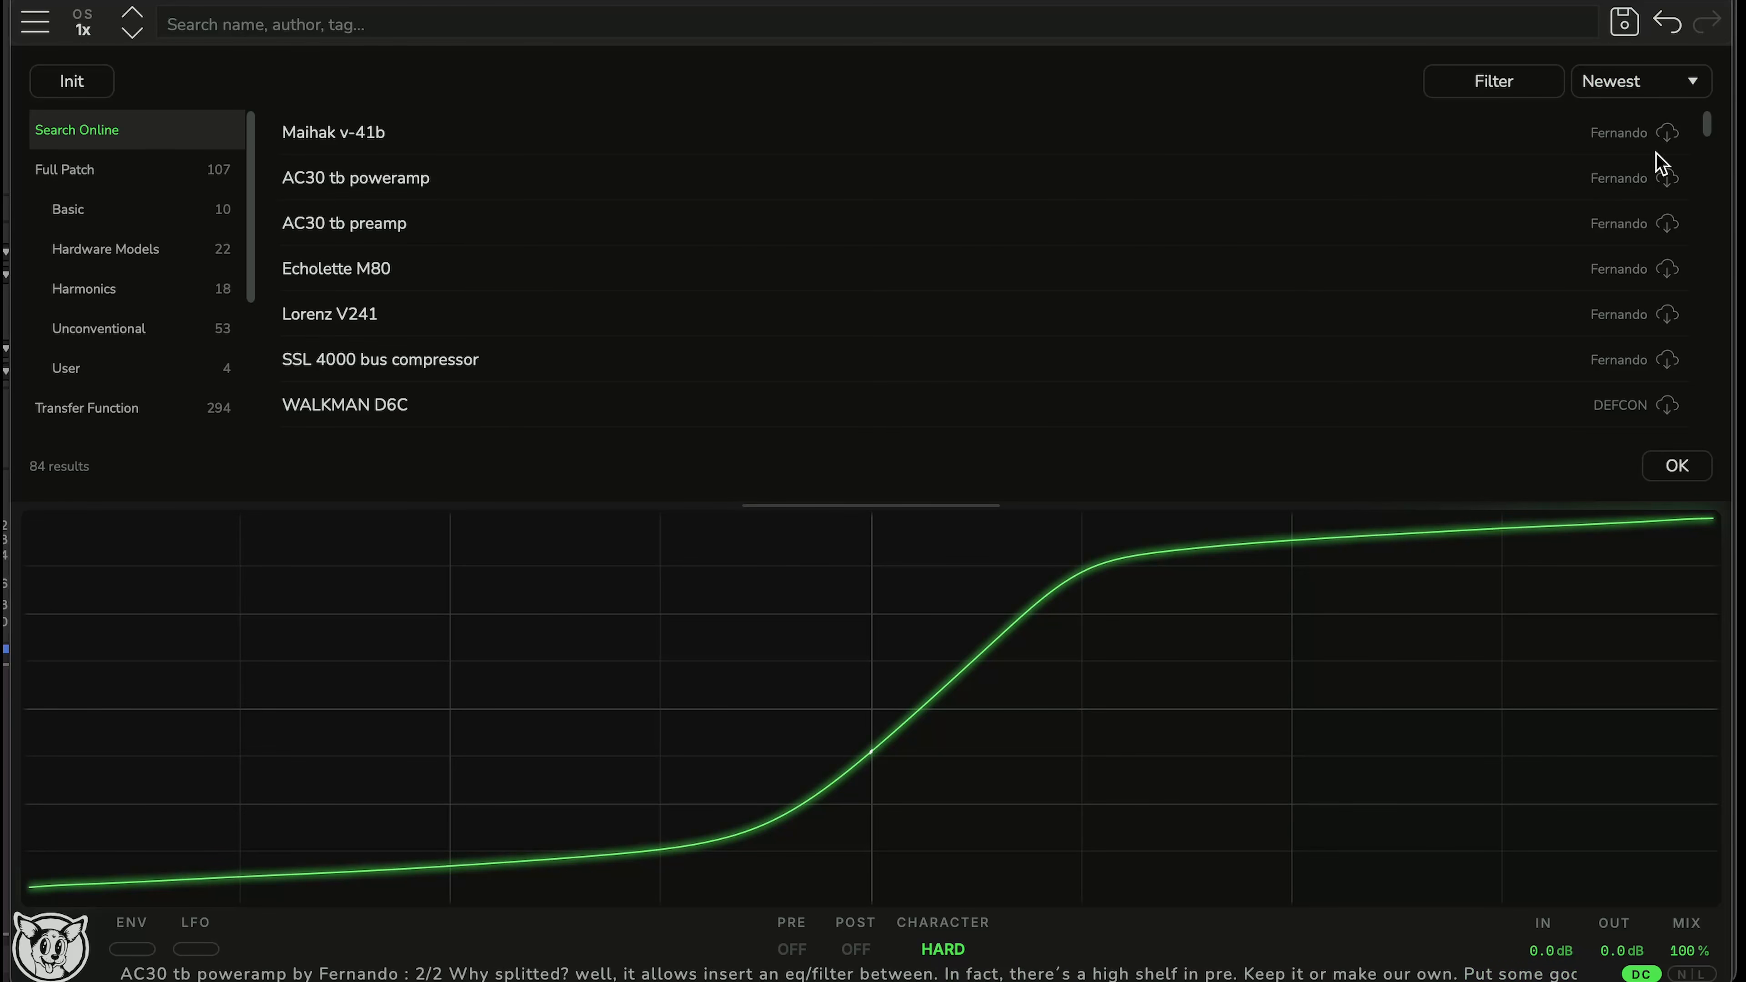
Search the online presets for Neve and look at the tags available for filtering
{"action": "left_click", "coordinate": [308, 25]}
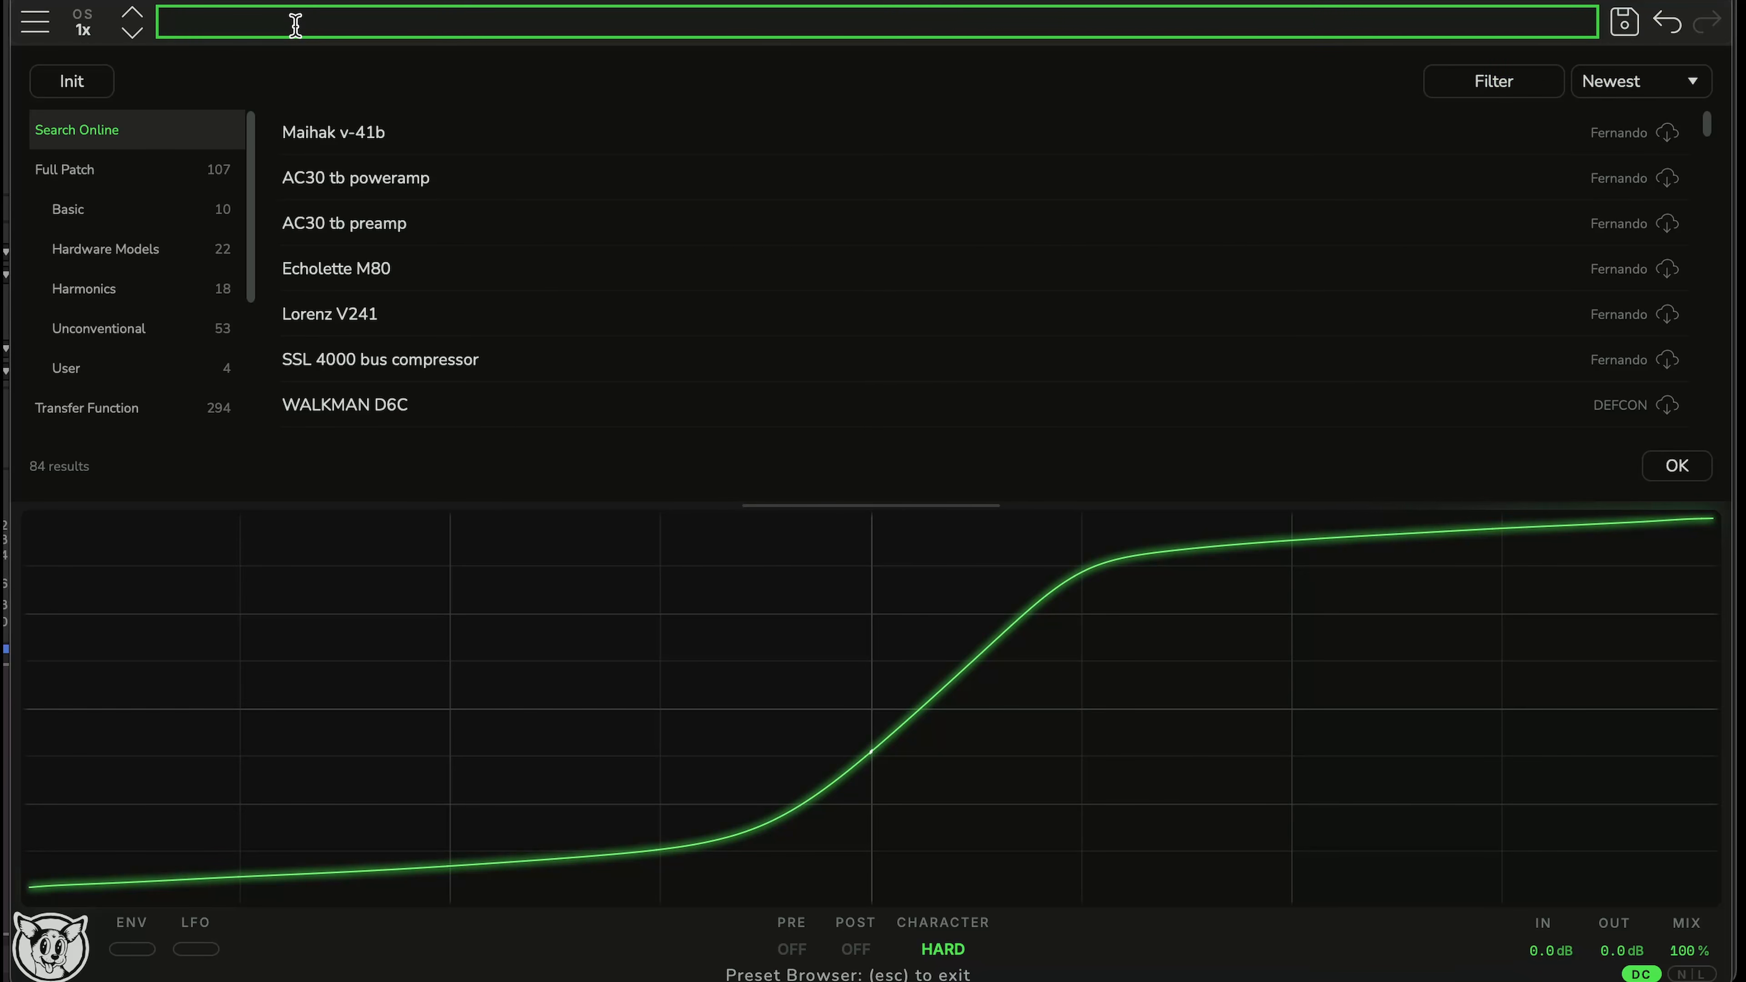
{"action": "type", "text": "Neve"}
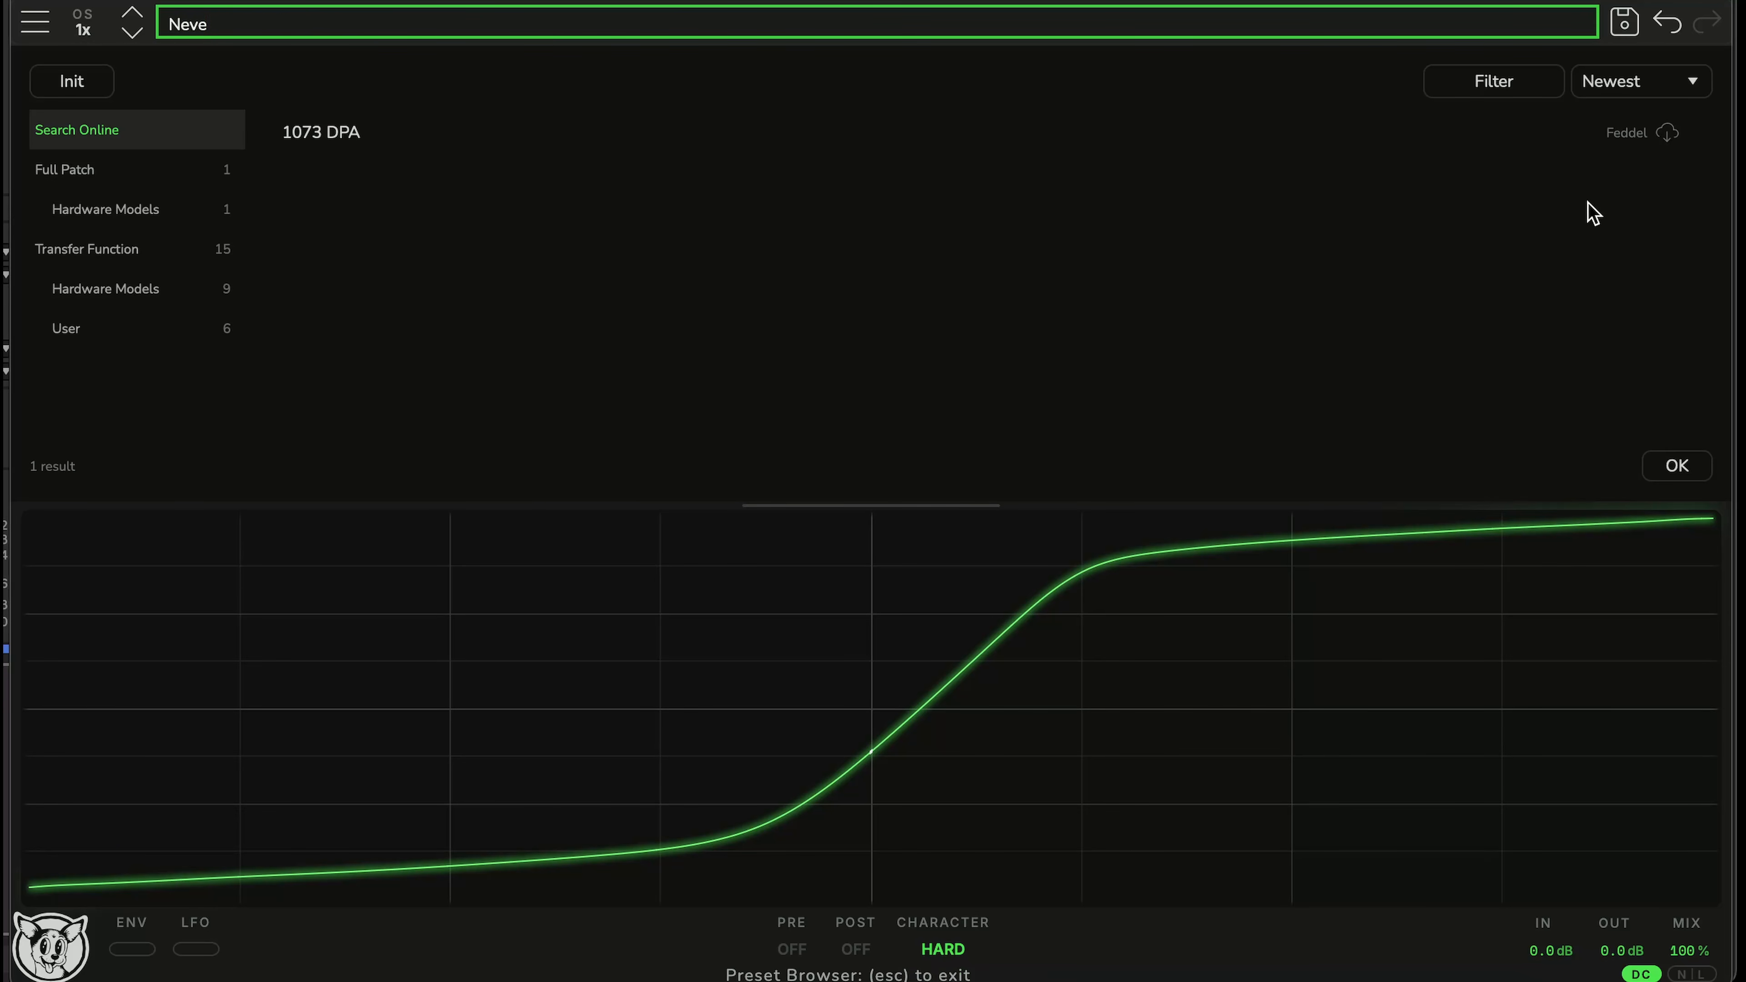
{"action": "left_click", "coordinate": [1482, 75]}
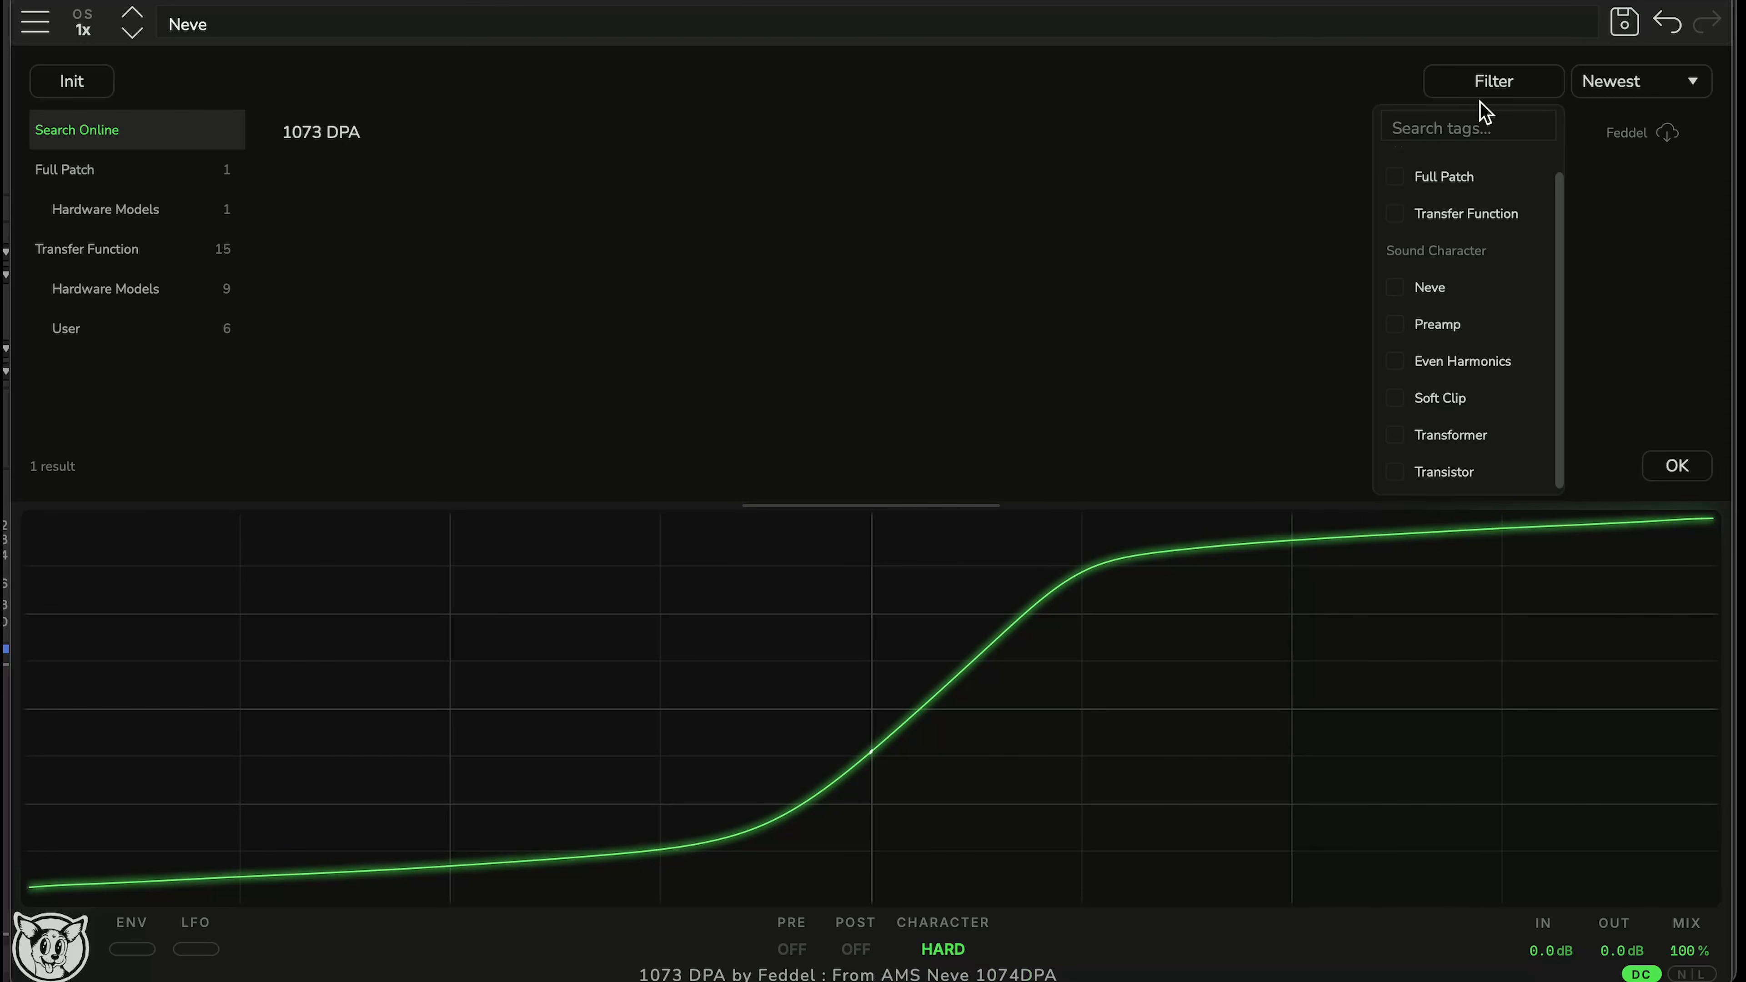
{"action": "left_click", "coordinate": [1485, 81]}
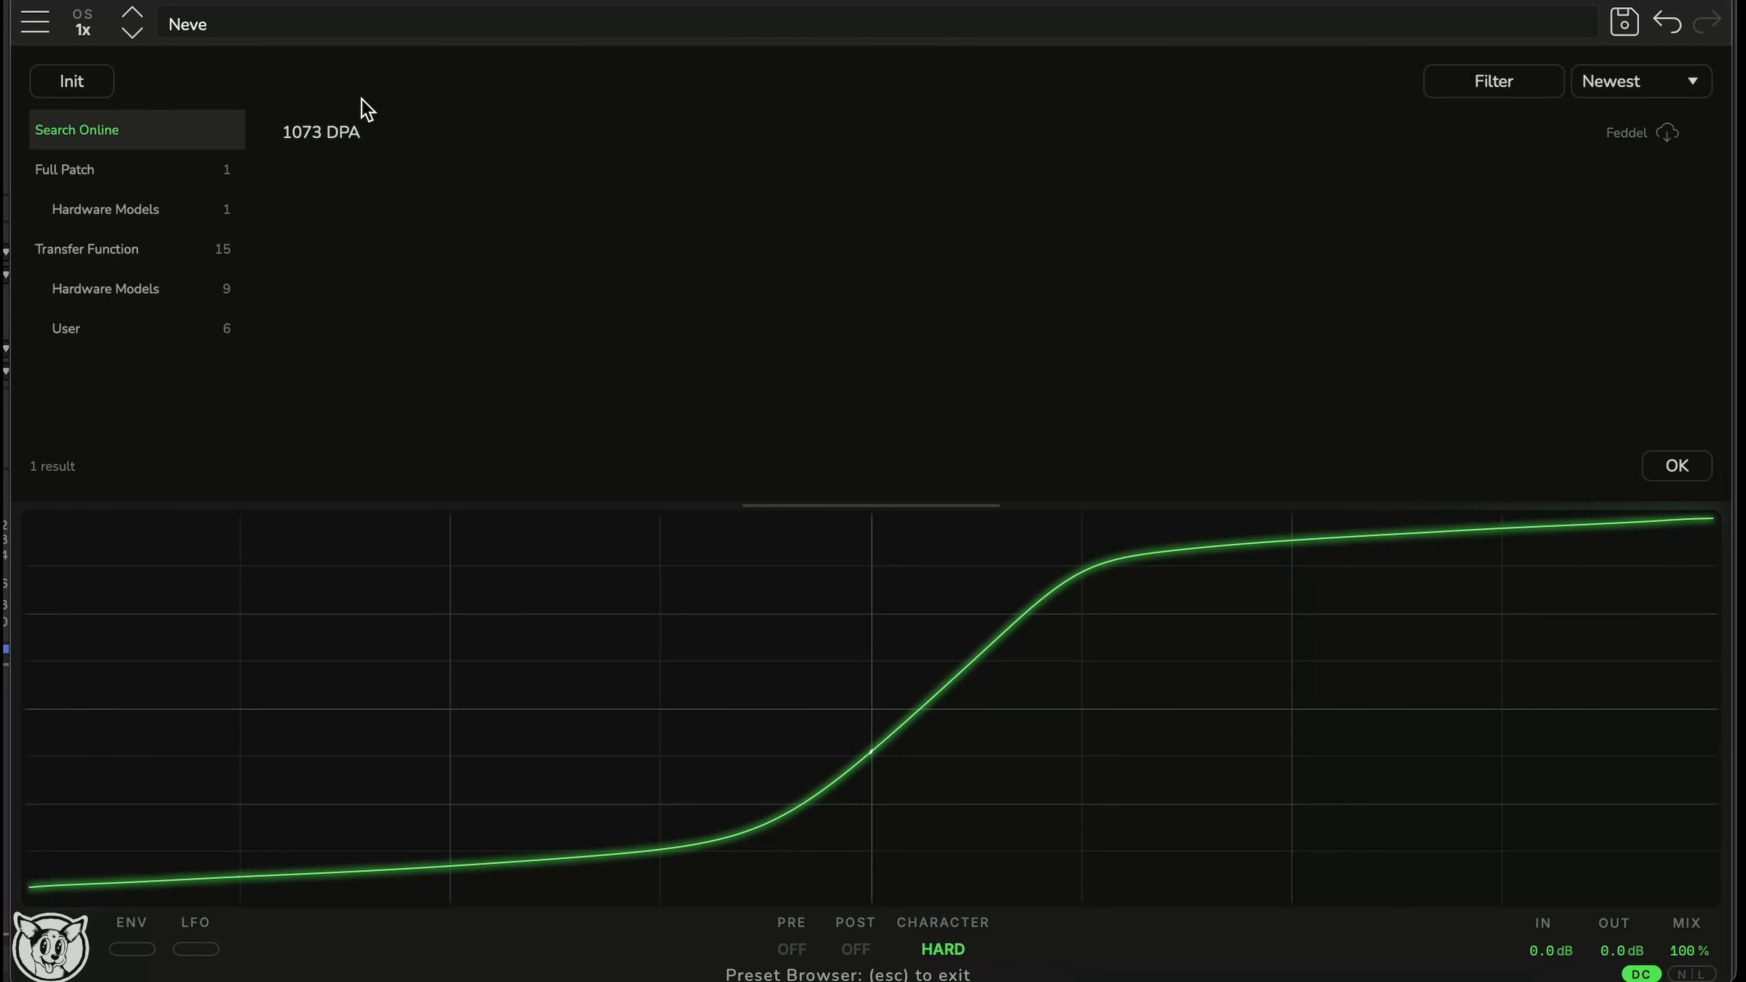
Load and download the online 1073 DPA preset, show it in the user Downloads folder, and close the preset browser
{"action": "left_click", "coordinate": [343, 141]}
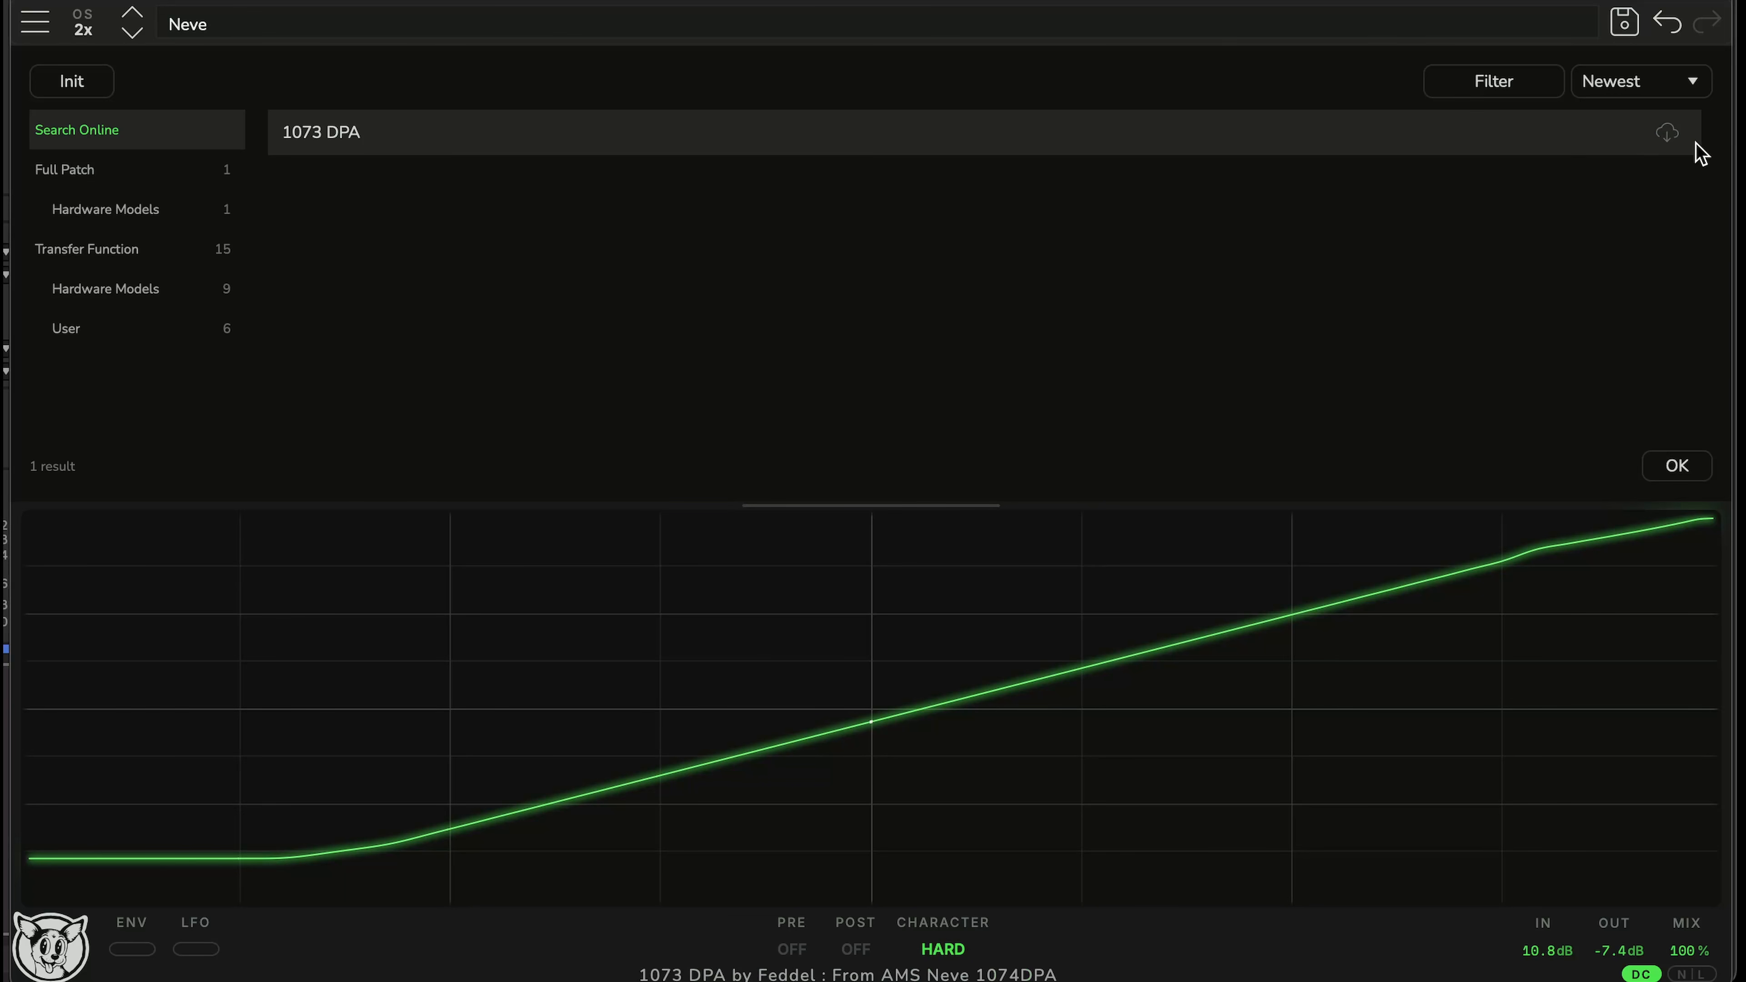
{"action": "left_click", "coordinate": [1671, 135]}
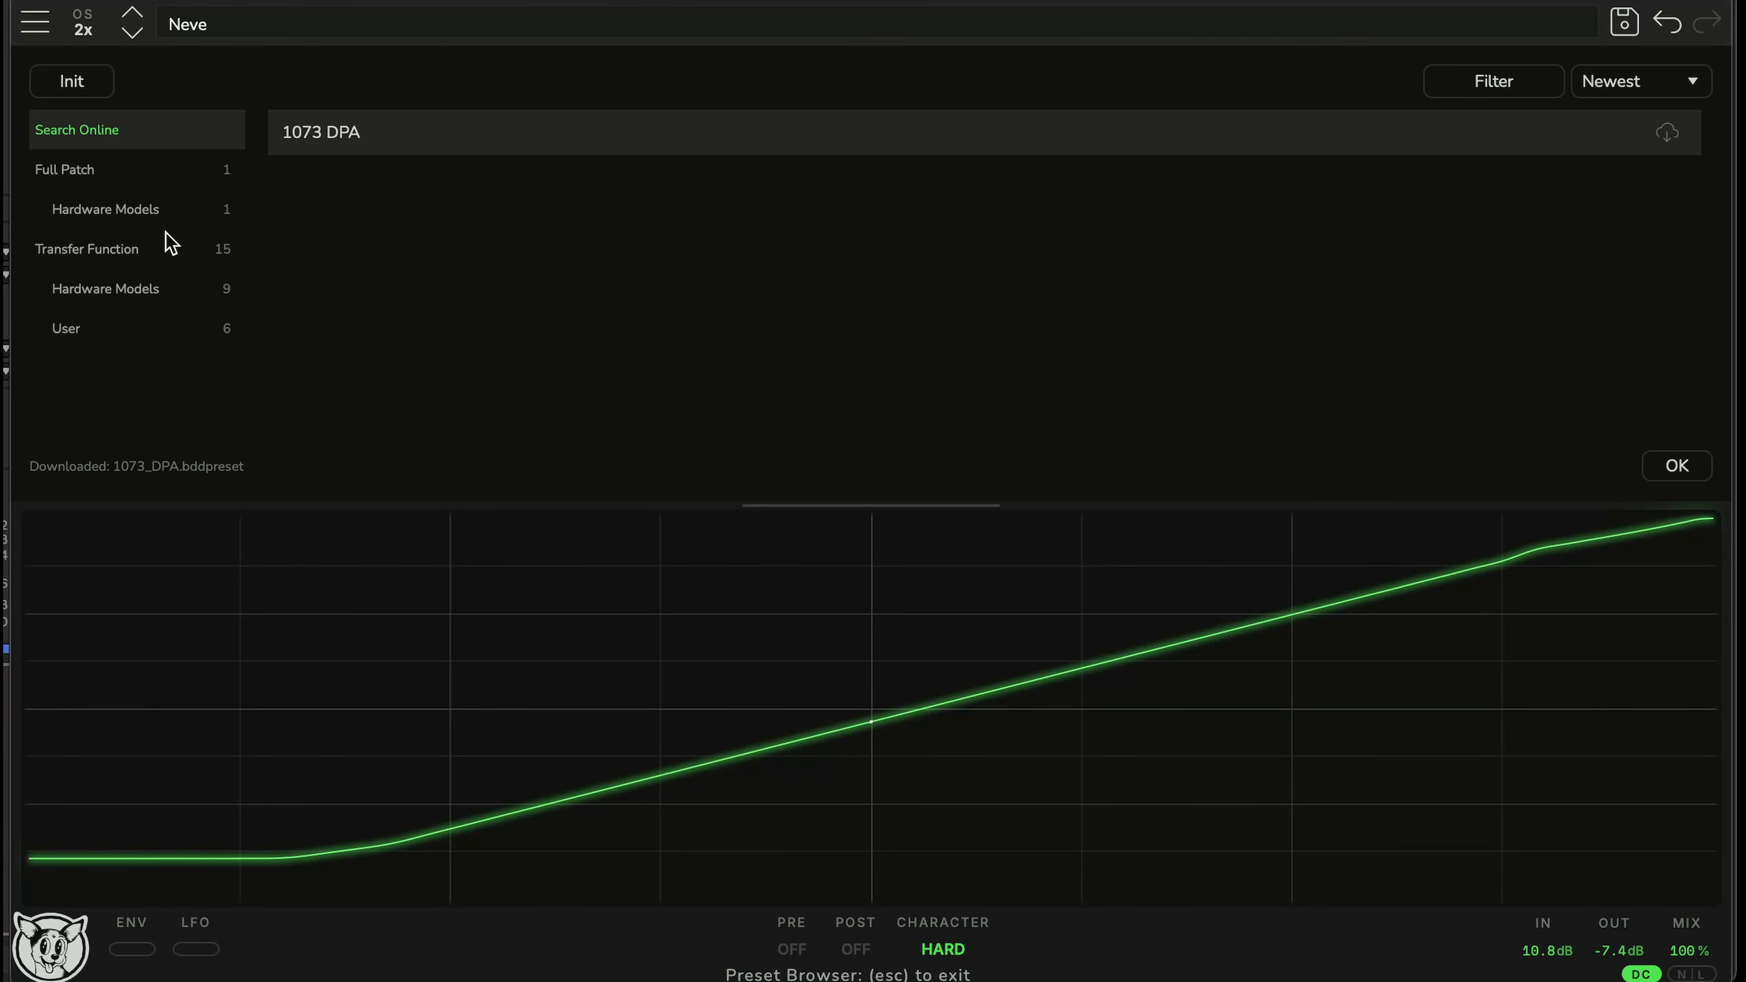
{"action": "left_click", "coordinate": [161, 192]}
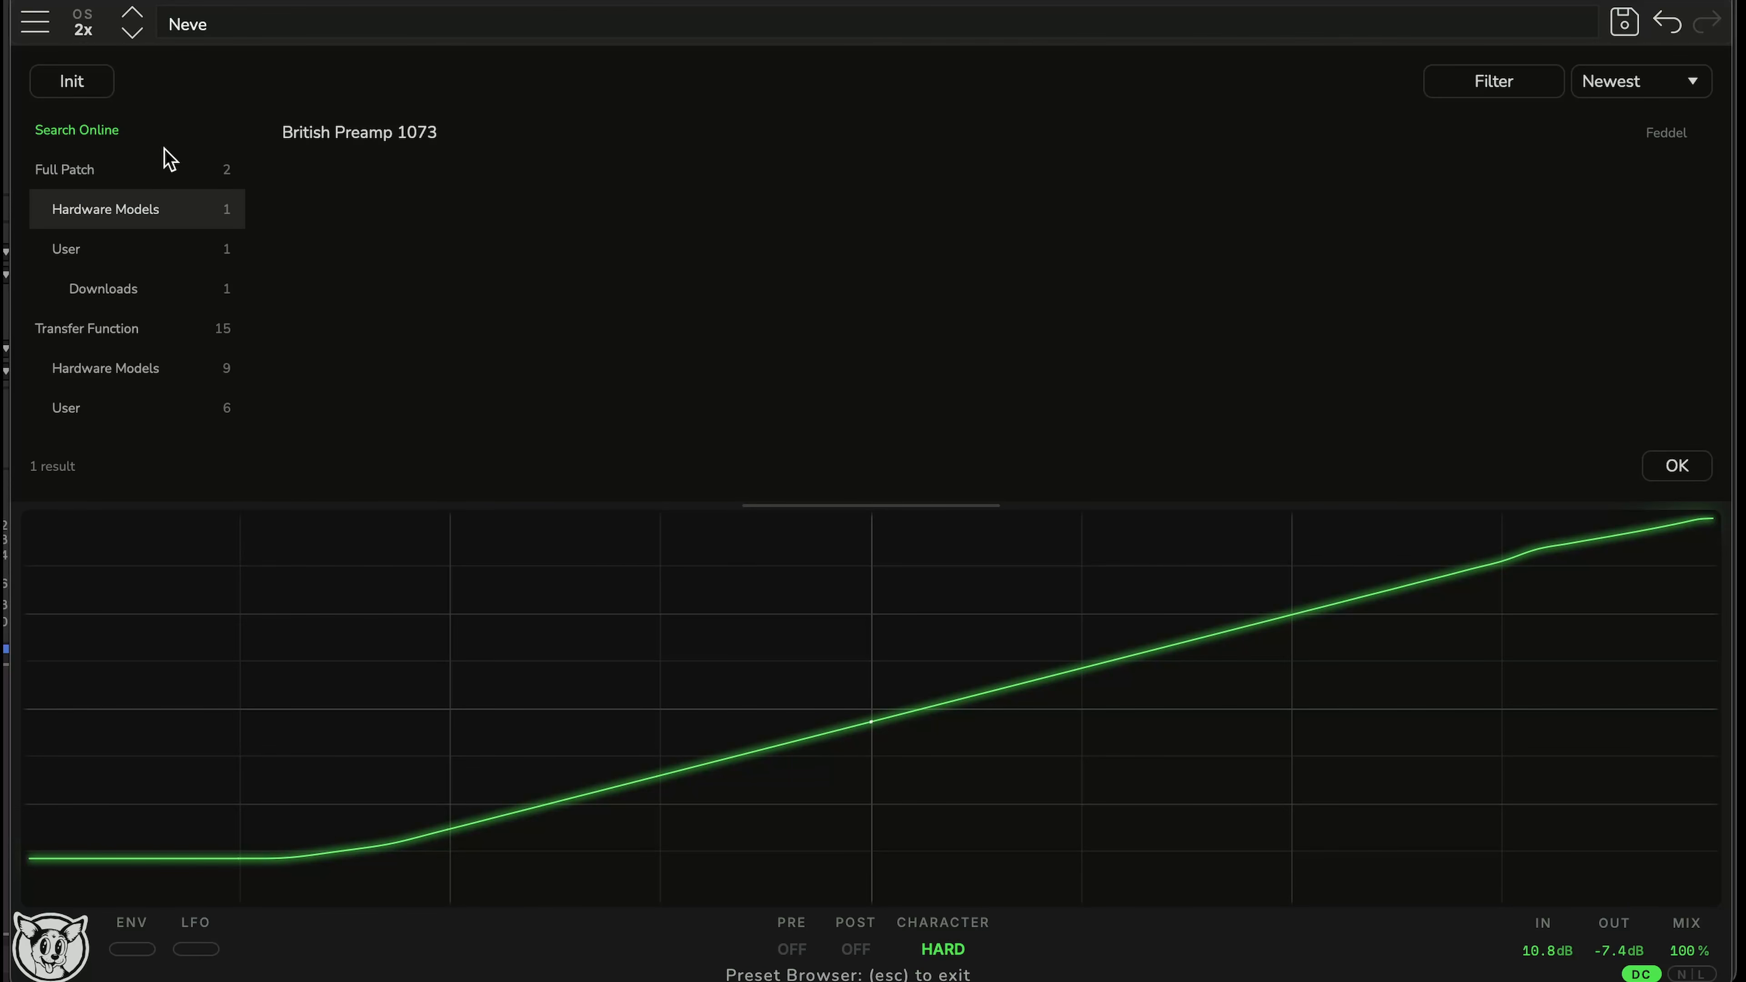
{"action": "left_click", "coordinate": [144, 289]}
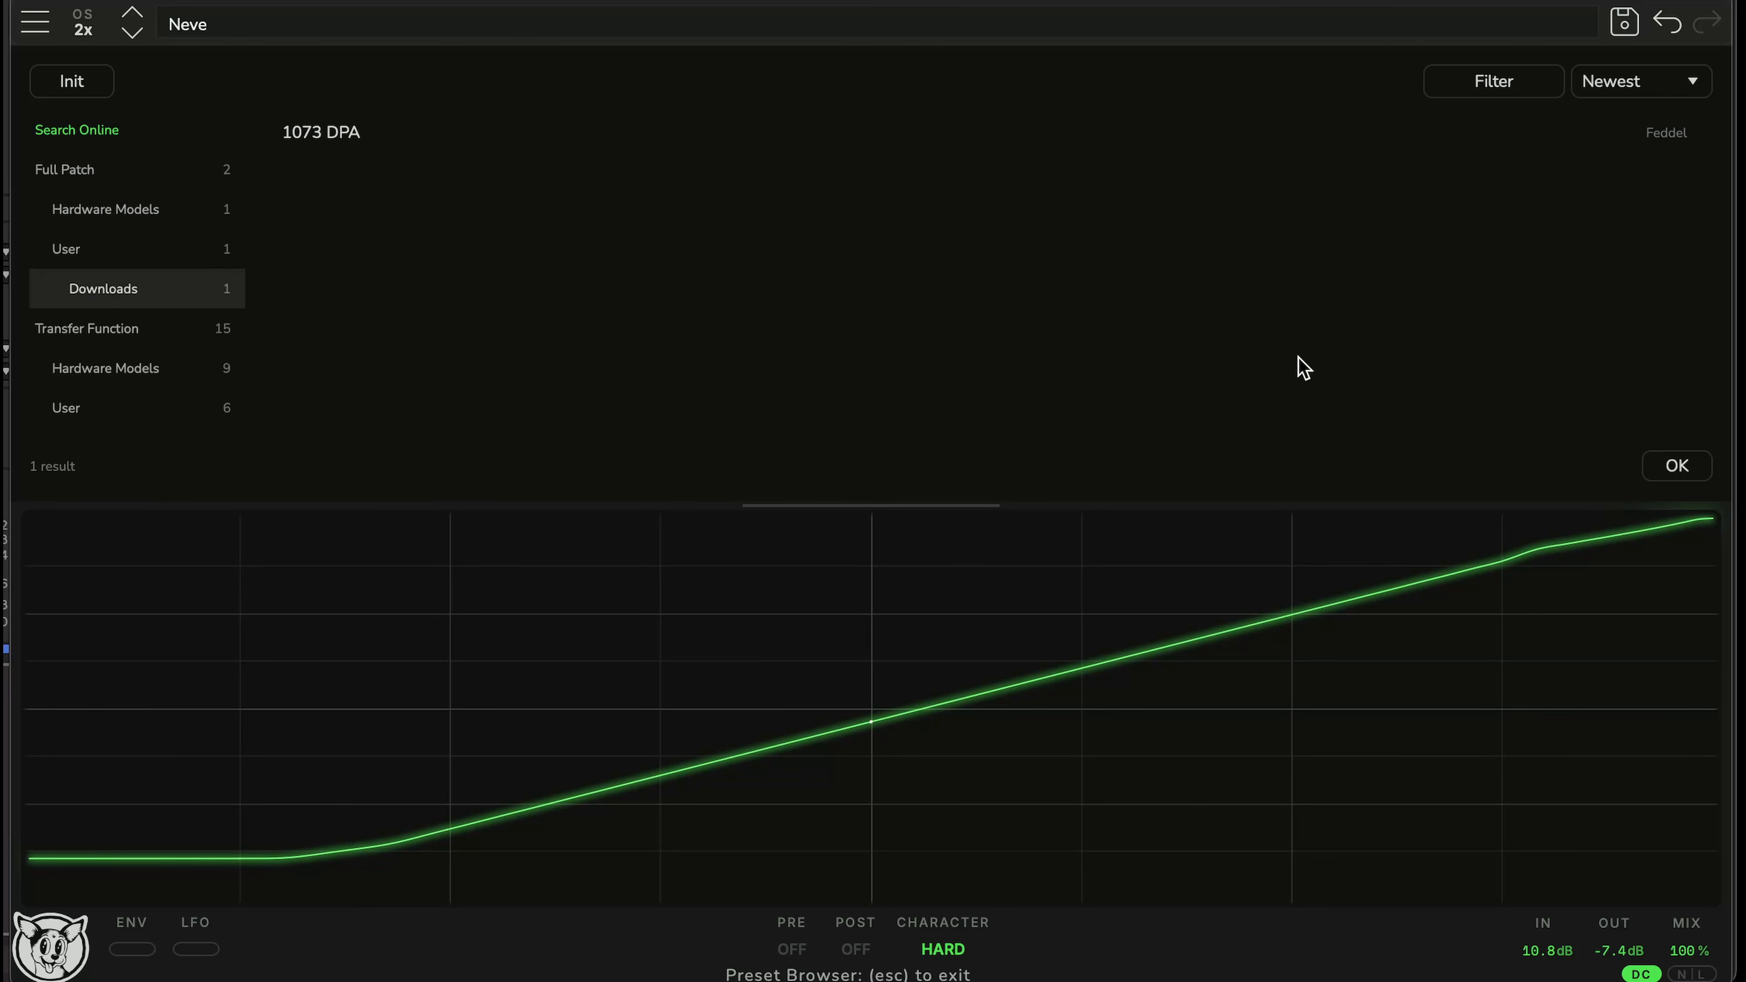
{"action": "key", "text": "Return"}
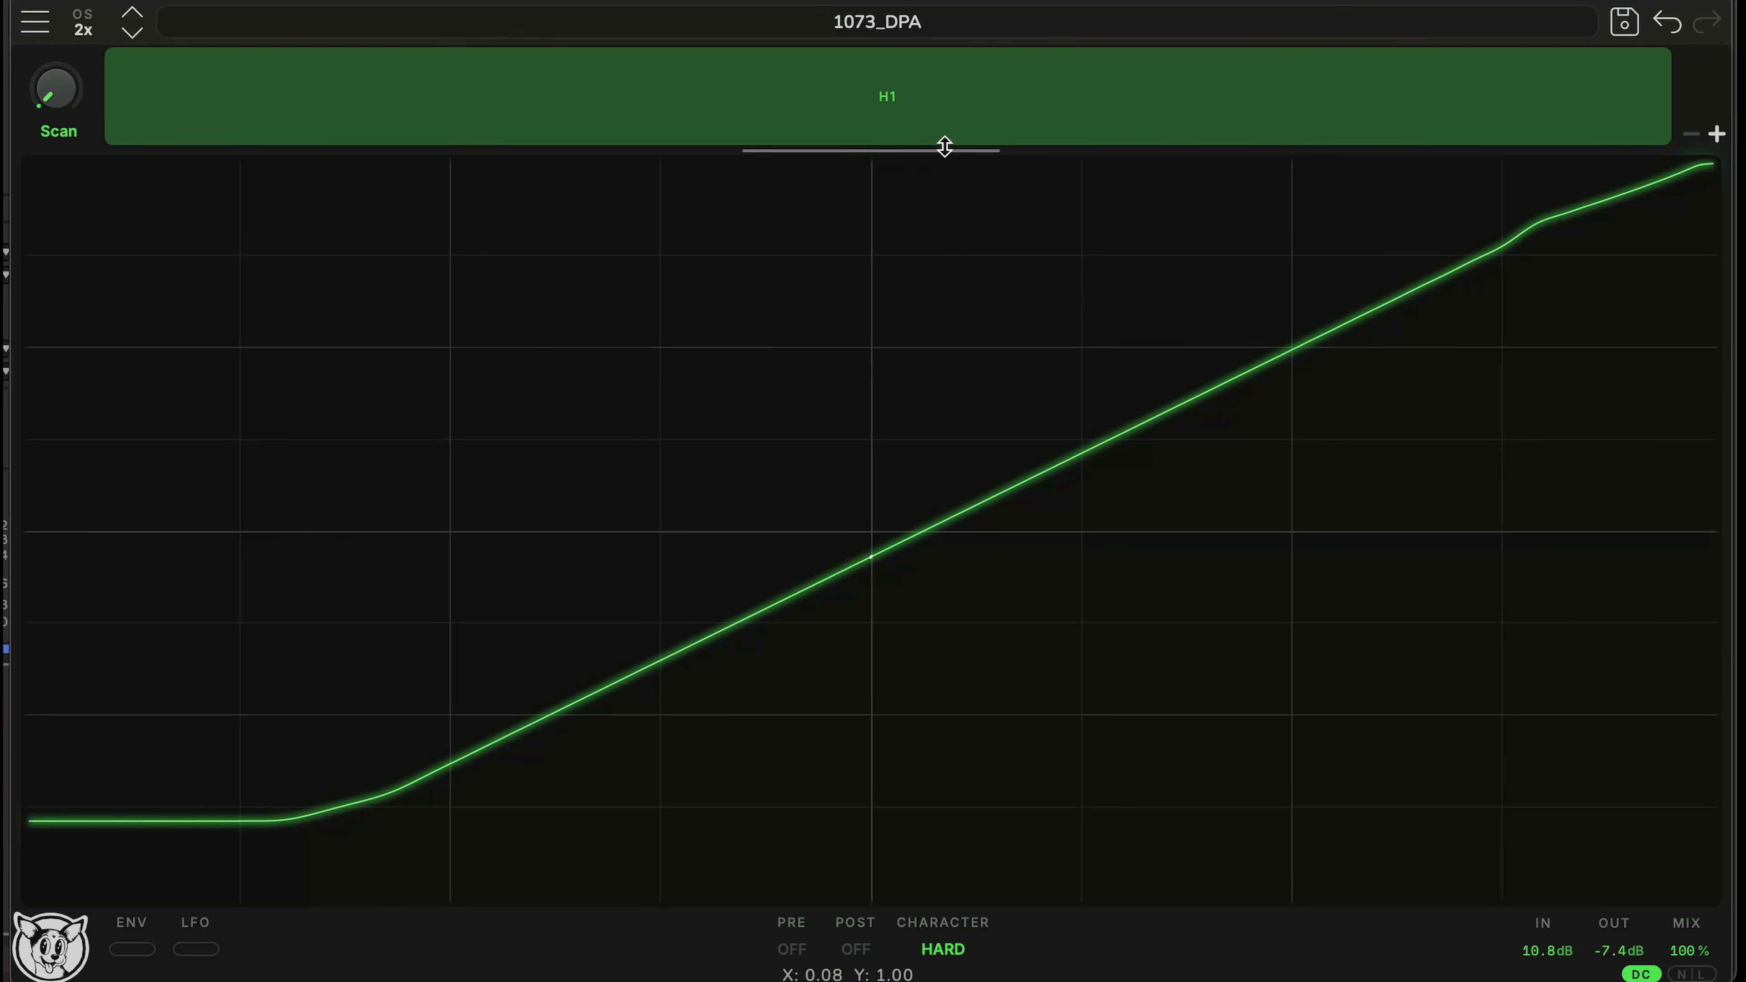
Switch the H1 transfer function to freehand drawing mode and smooth its curve with Smoother
{"action": "left_click", "coordinate": [935, 103]}
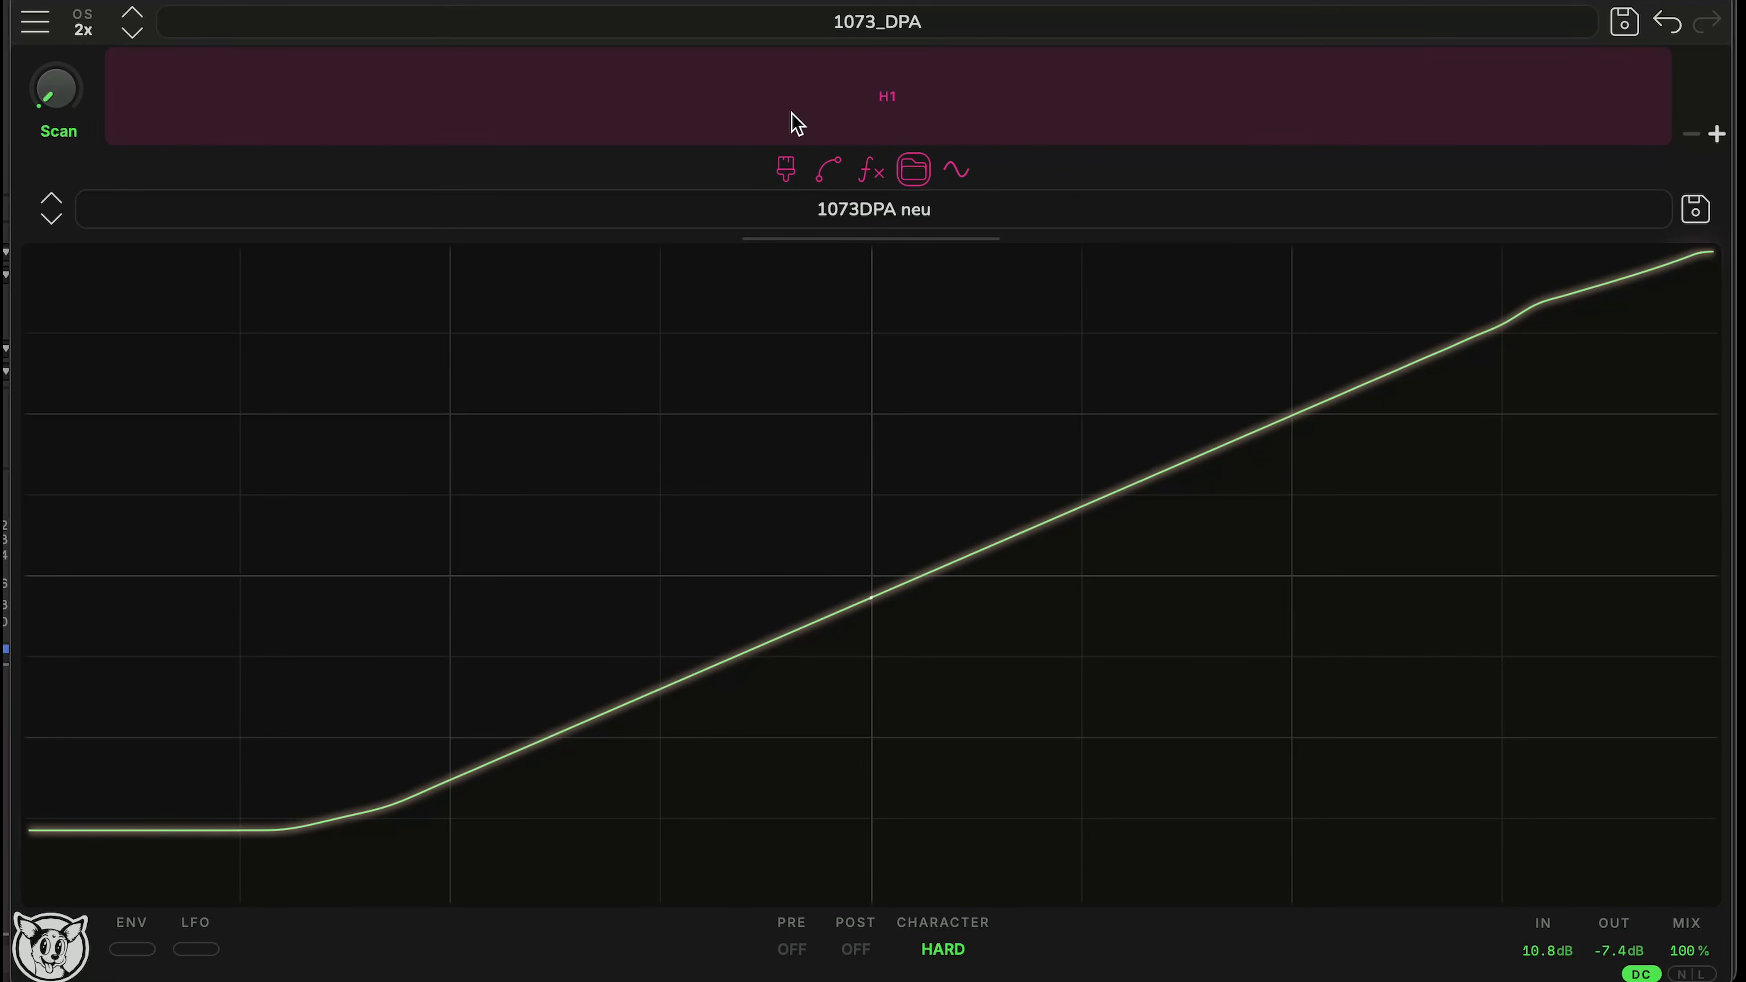
{"action": "left_click", "coordinate": [786, 168]}
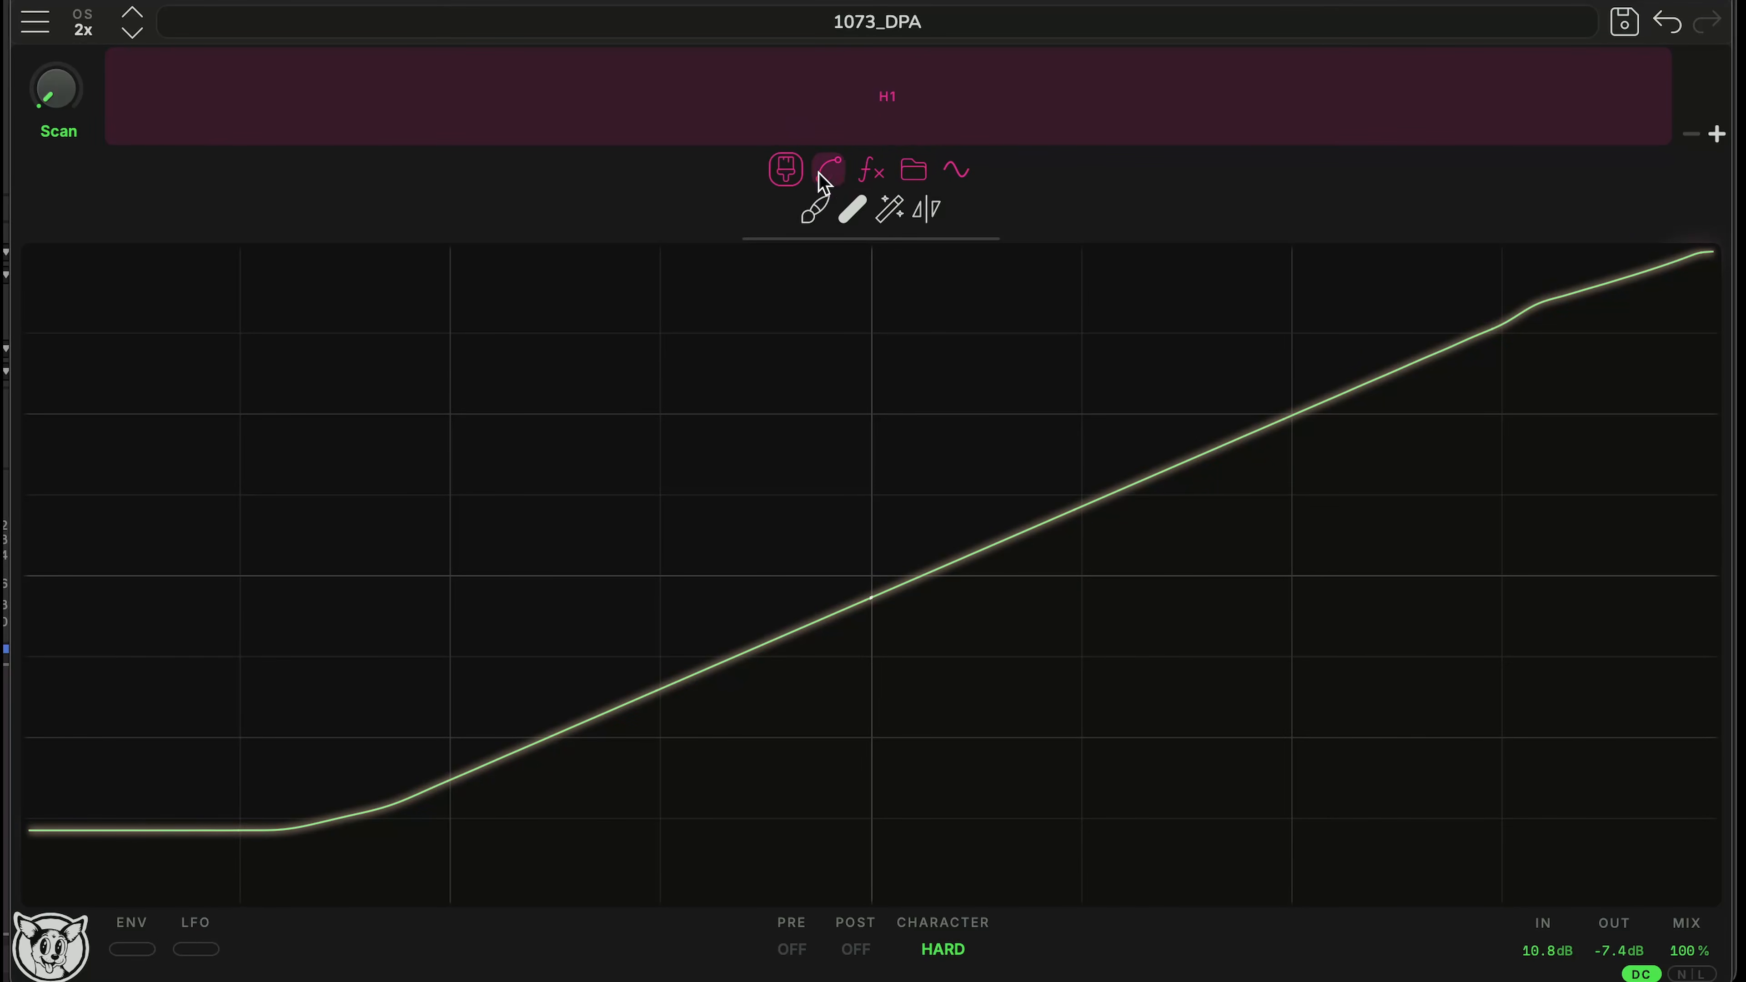
{"action": "left_click", "coordinate": [894, 211]}
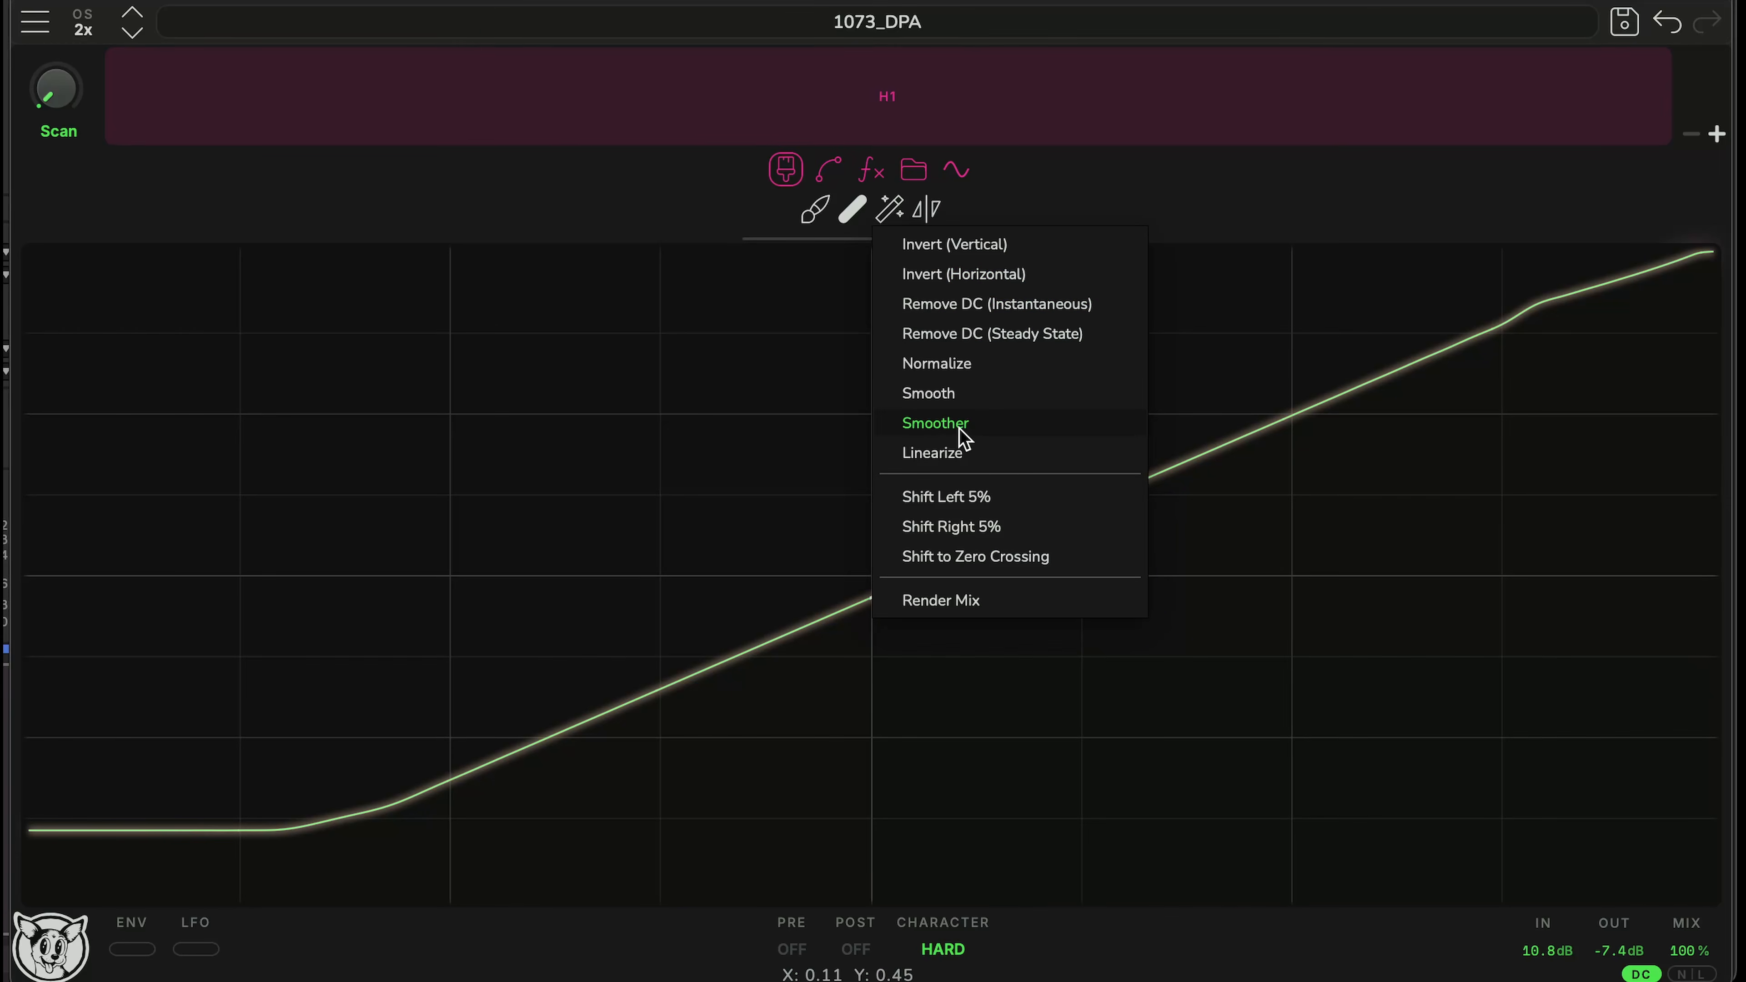
{"action": "left_click", "coordinate": [949, 421]}
{"action": "left_click", "coordinate": [889, 210]}
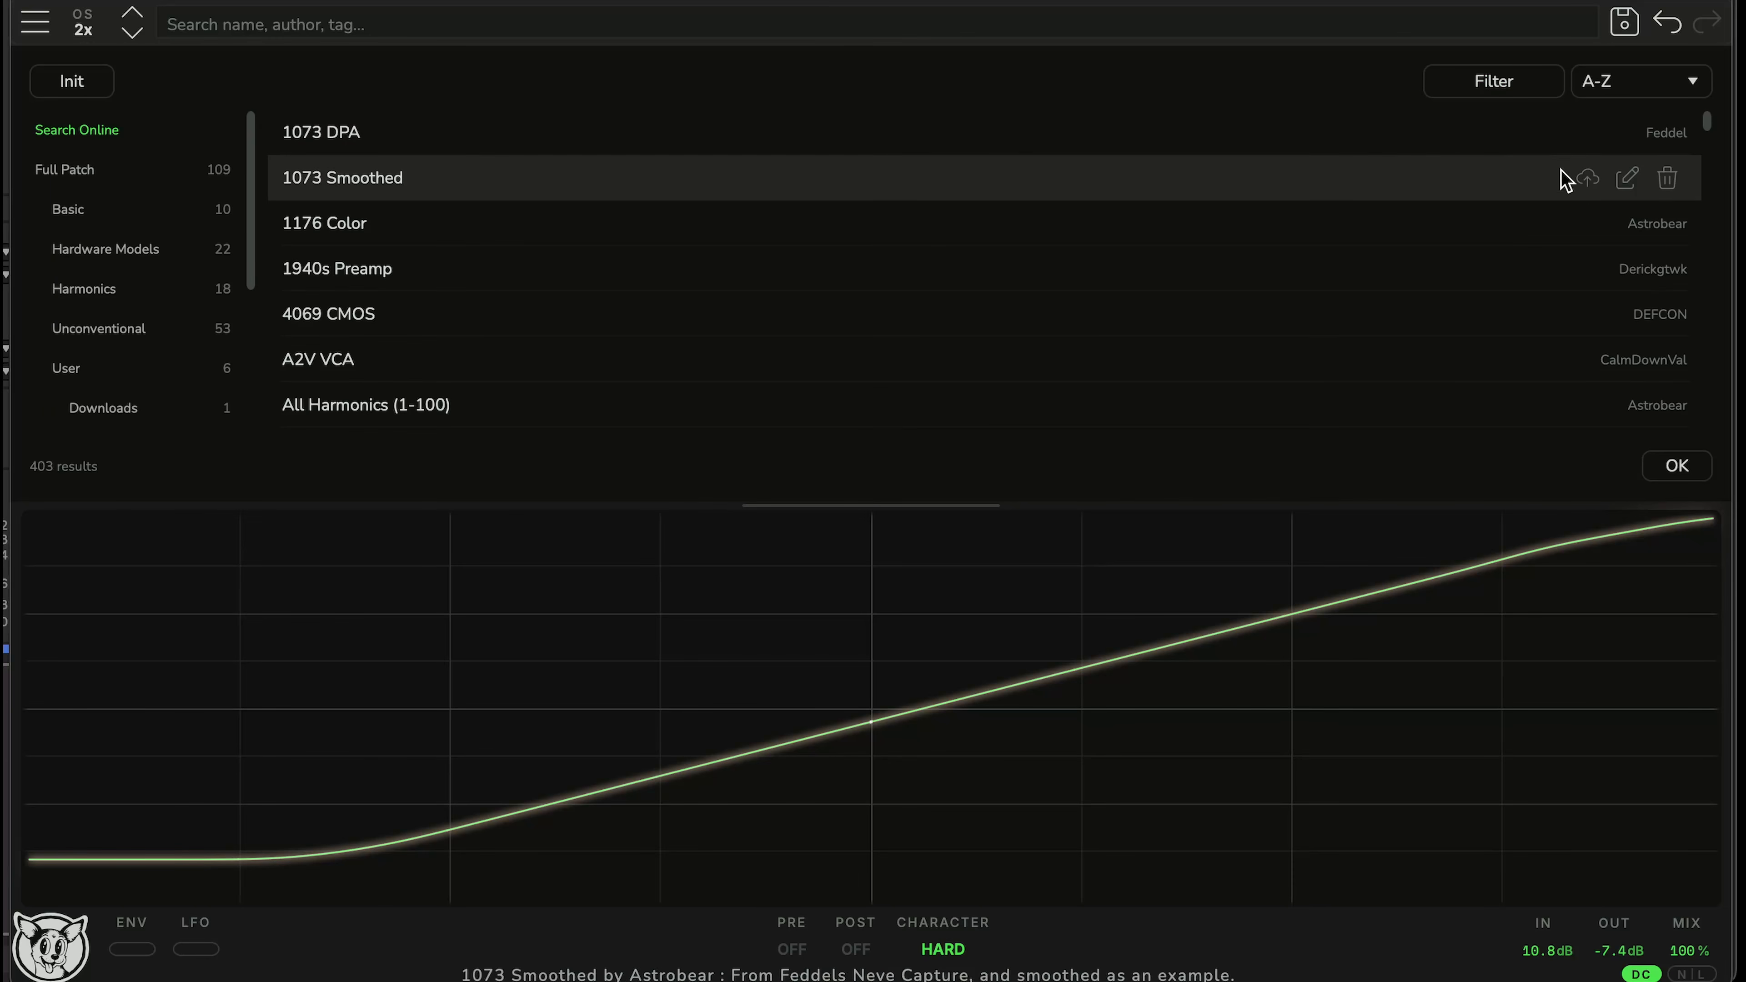
Publish the 1073 Smoothed preset online with its description and four tags
{"action": "left_click", "coordinate": [1587, 177]}
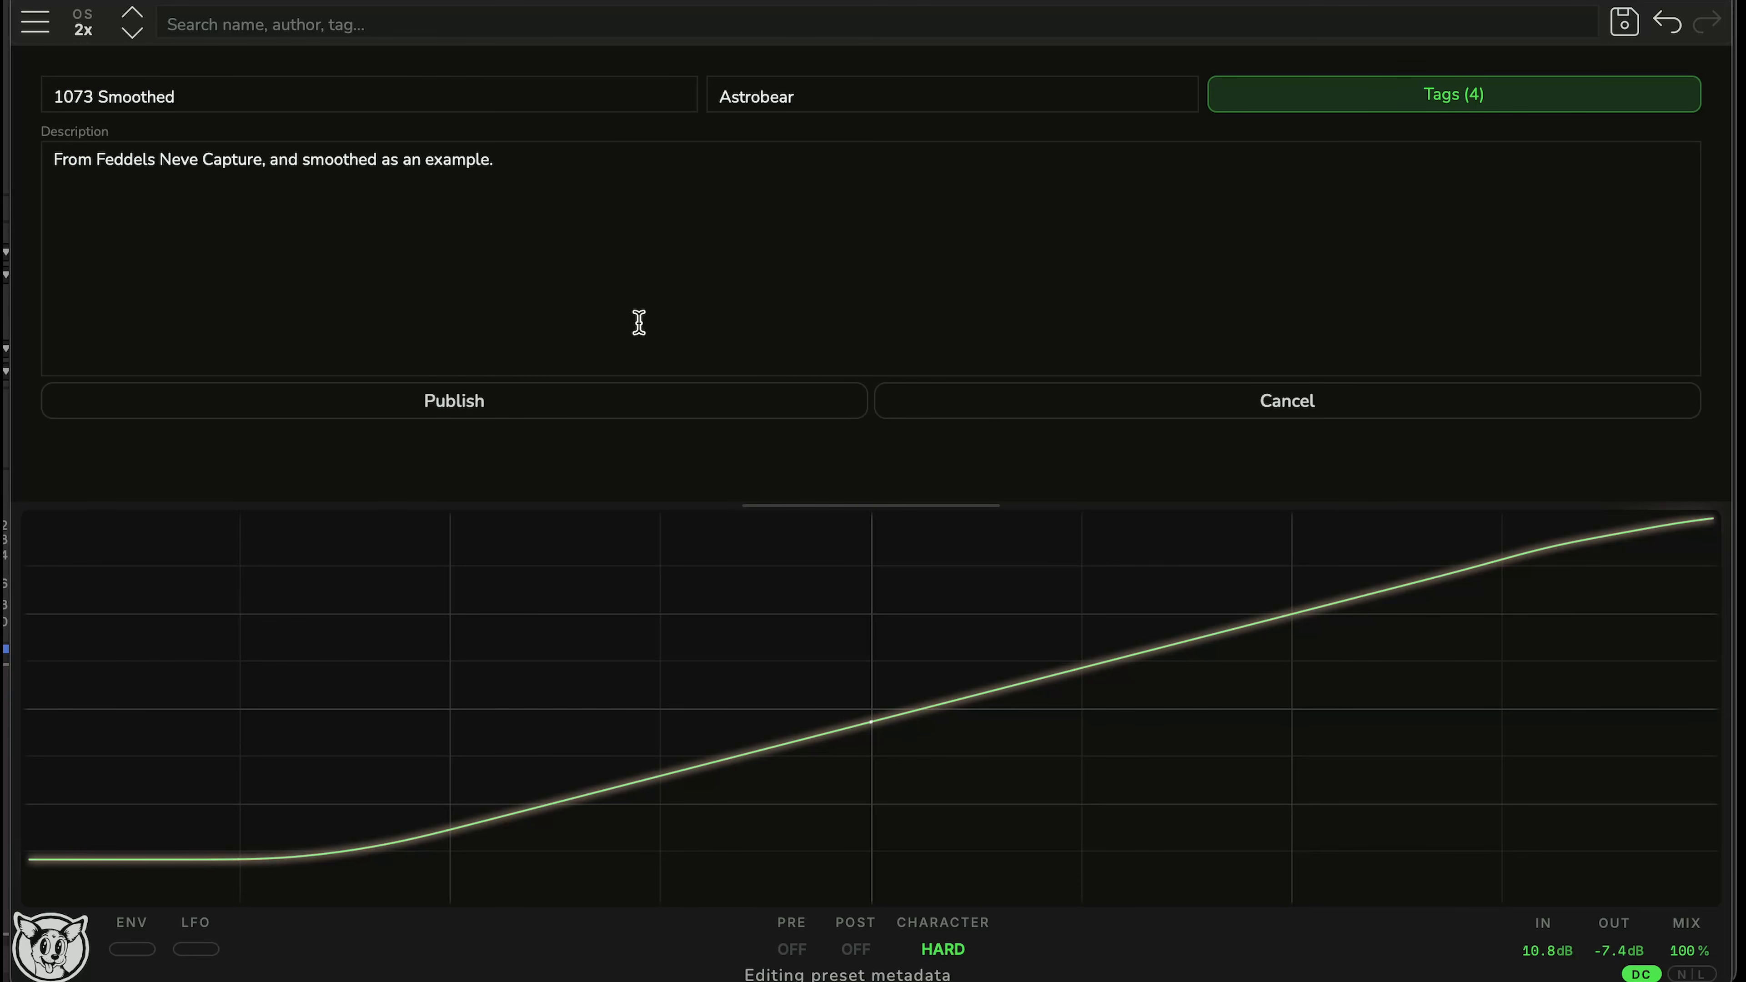
{"action": "left_click", "coordinate": [485, 410]}
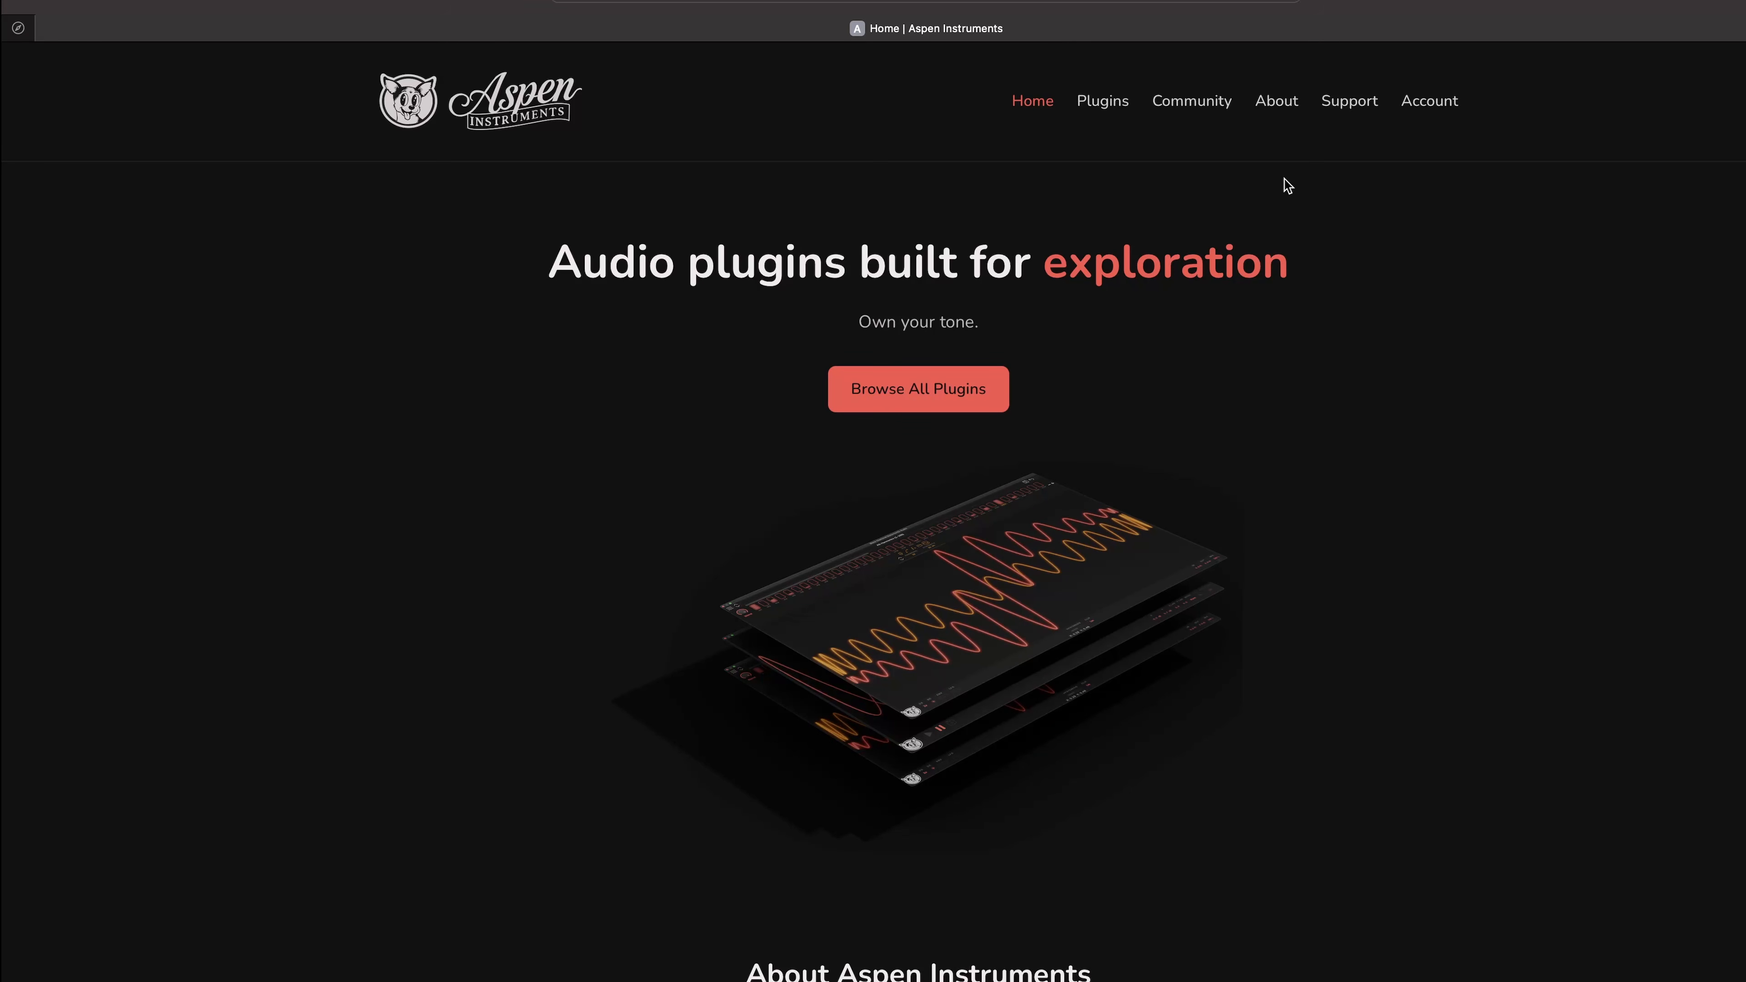
On the Aspen Instruments website, view the 1073 Smoothed page among the community presets and return to the community list
{"action": "left_click", "coordinate": [1190, 105]}
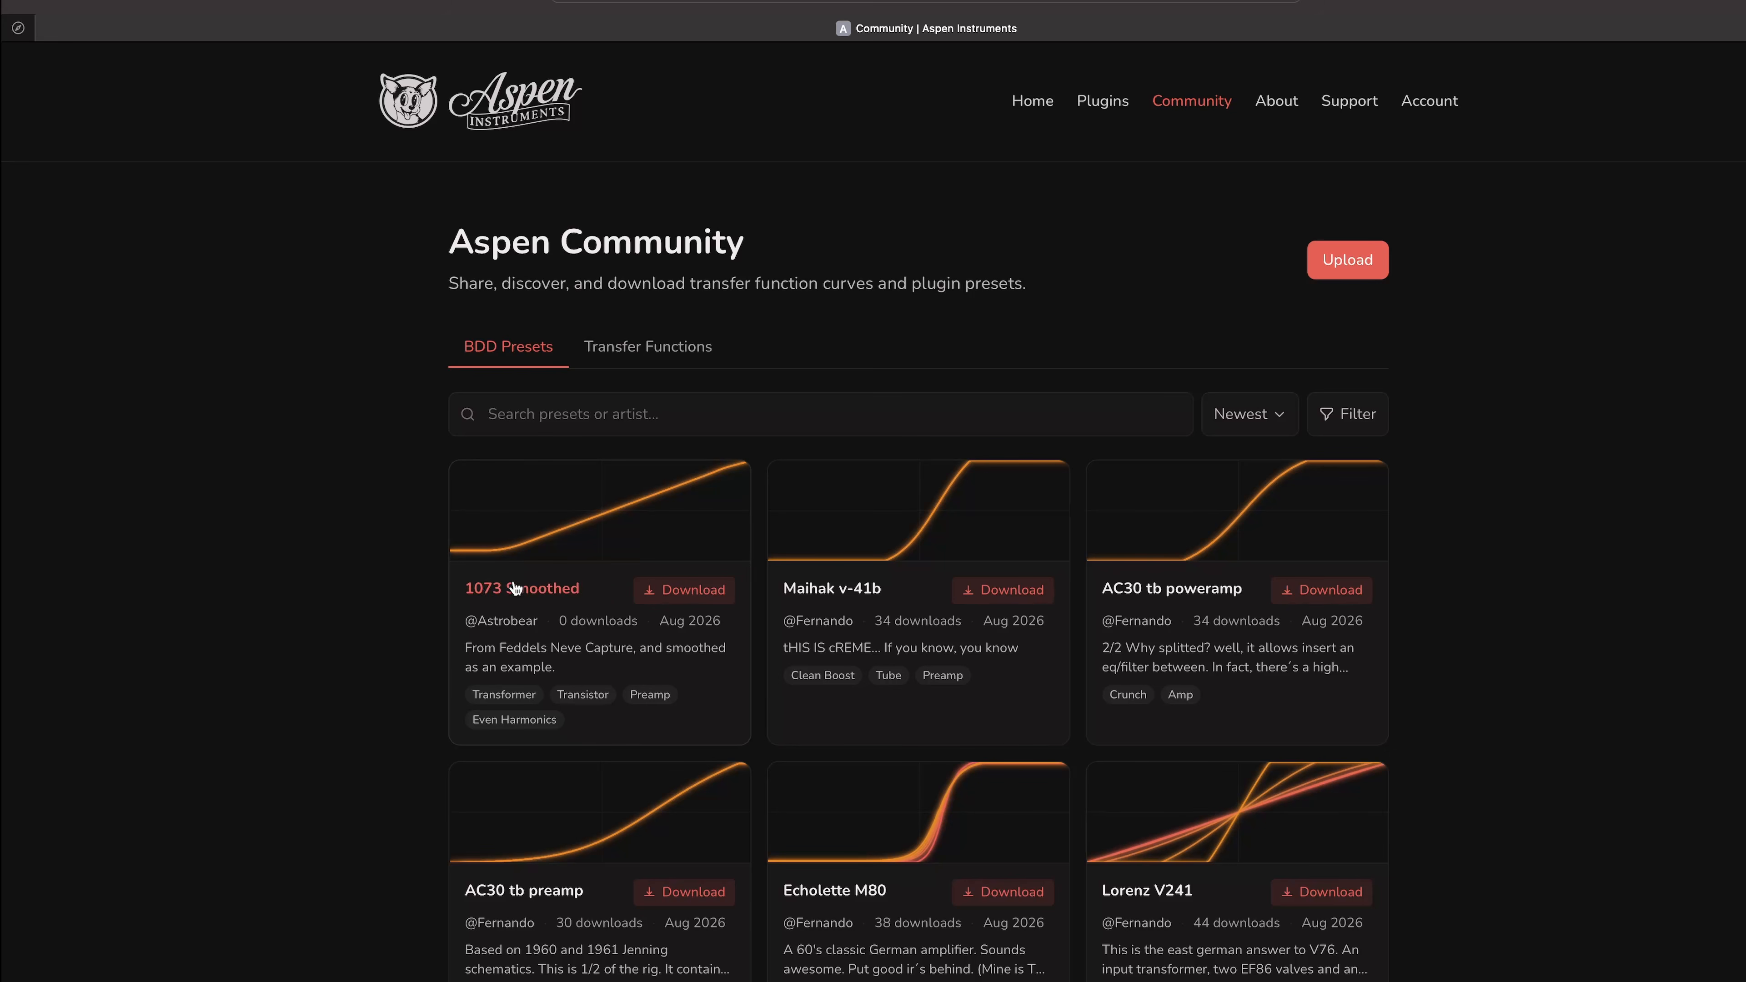
{"action": "left_click", "coordinate": [543, 597]}
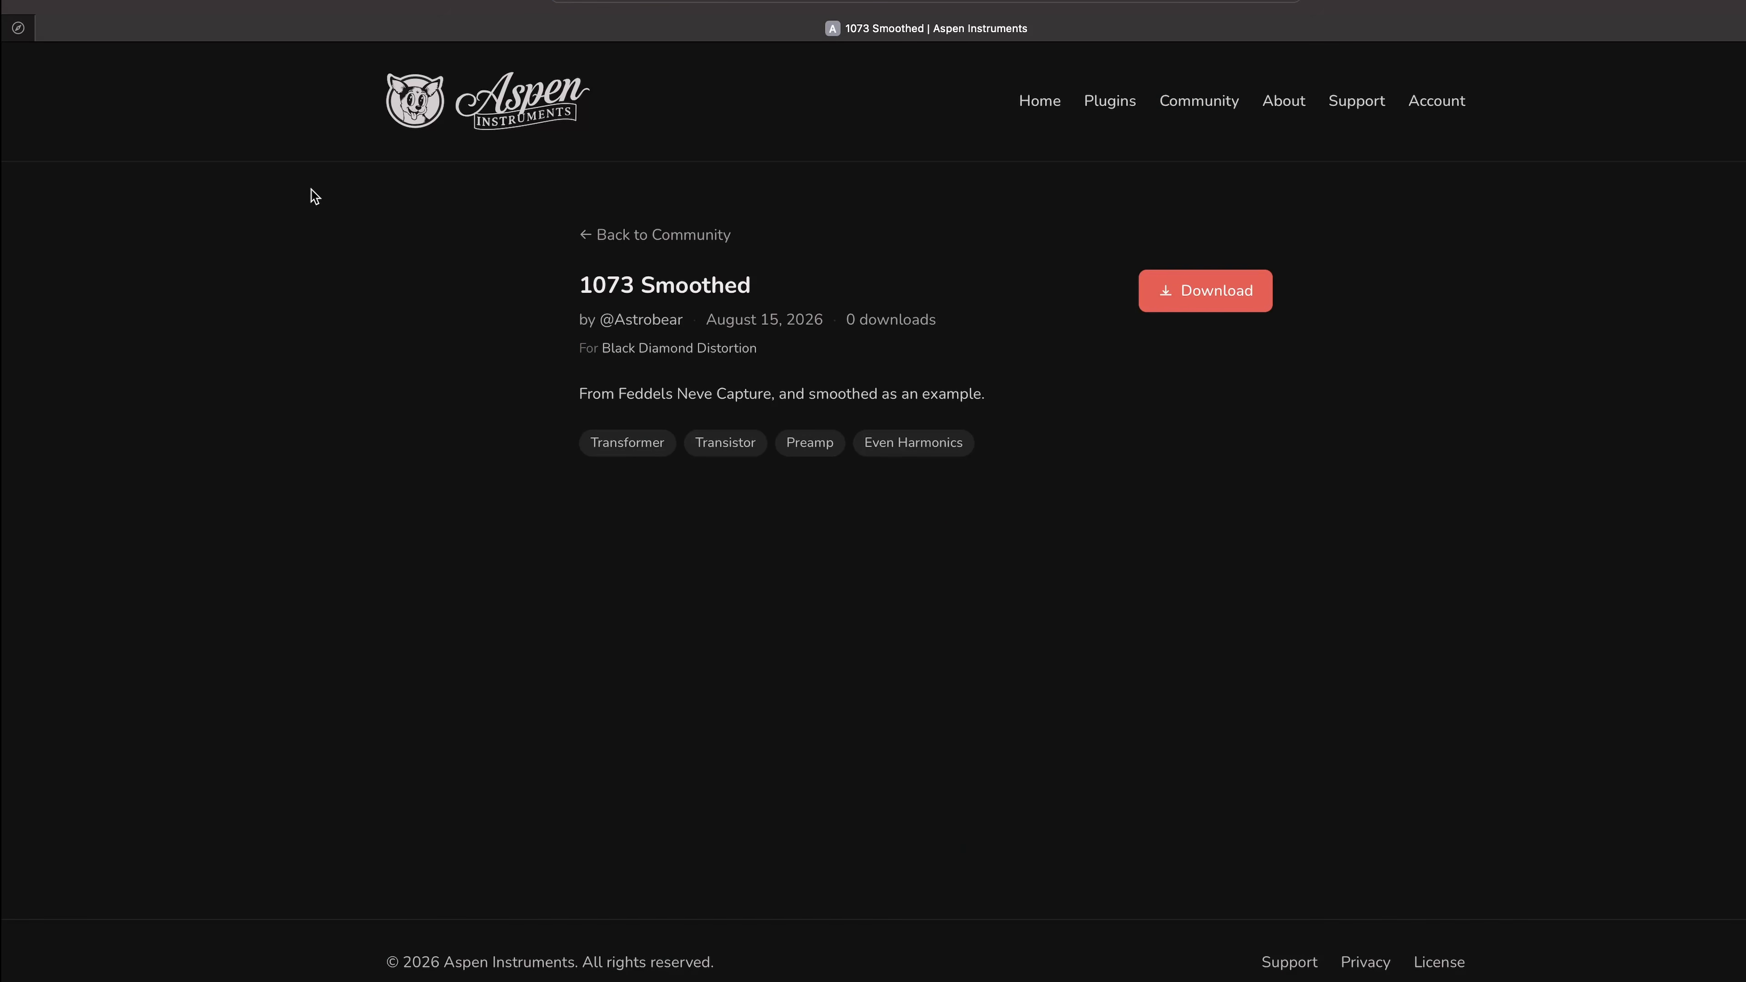
{"action": "left_click", "coordinate": [85, 1]}
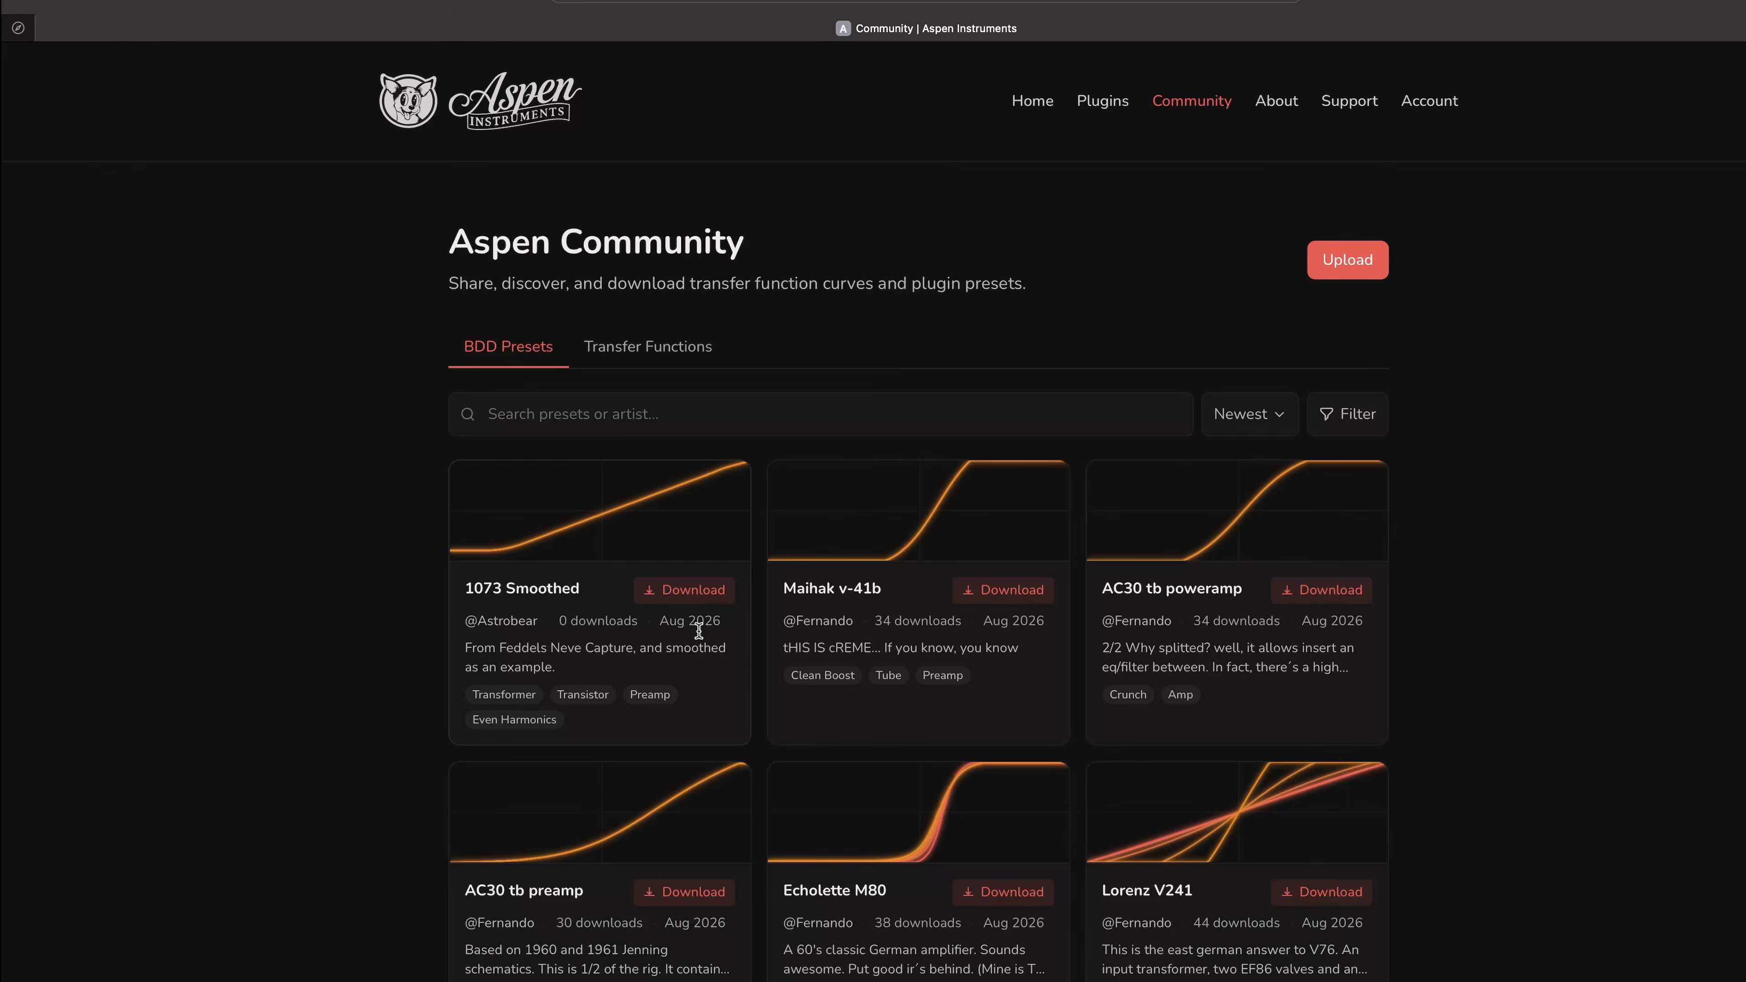